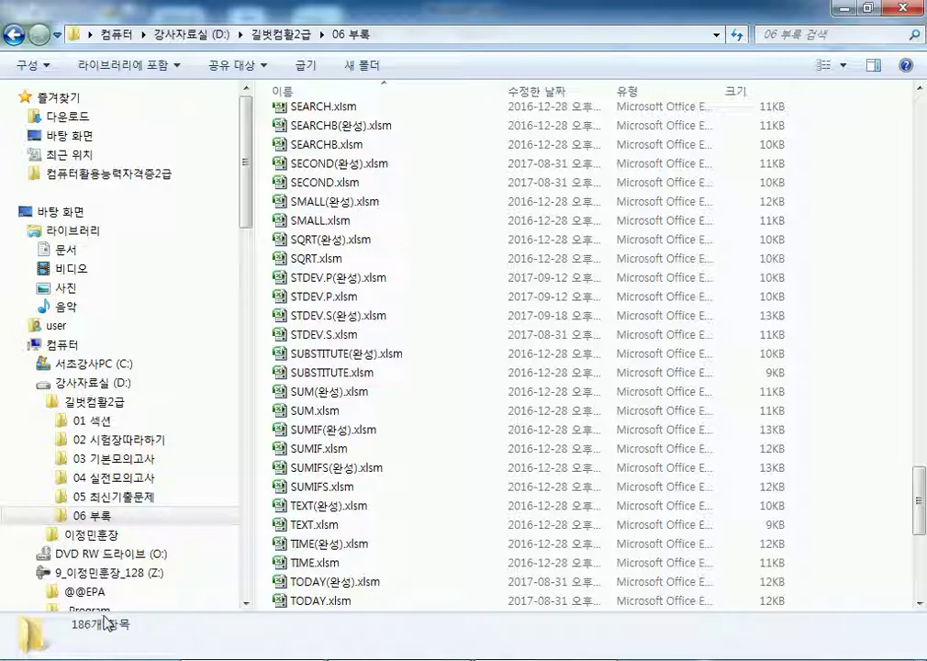
Step: Open the DATE.xlsm workbook from the 06 부록 folder and collapse the ribbon
click(349, 418)
scroll(349, 418, up, 9)
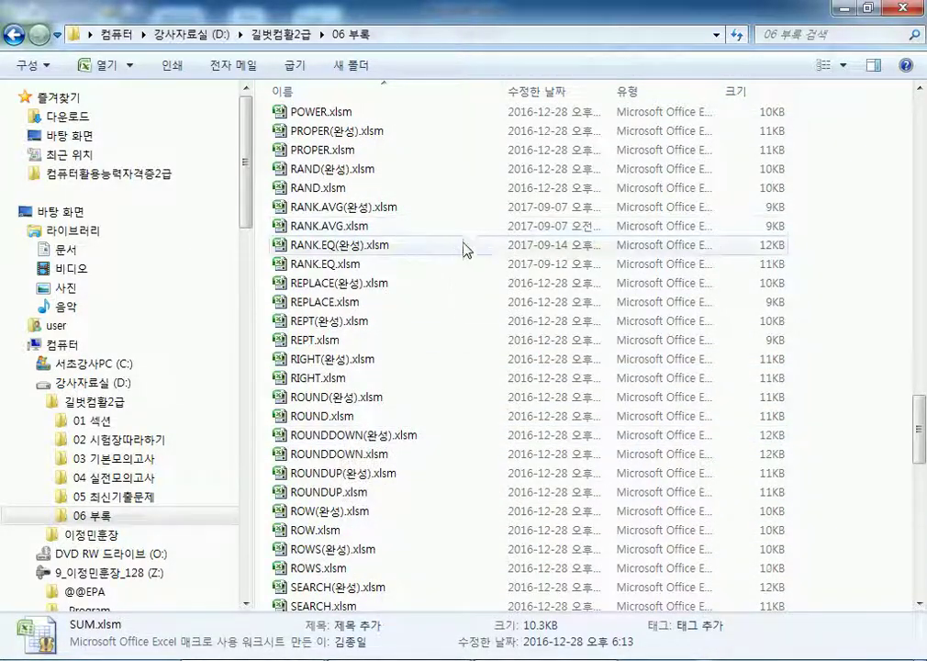
scroll(473, 252, up, 5)
scroll(472, 254, up, 20)
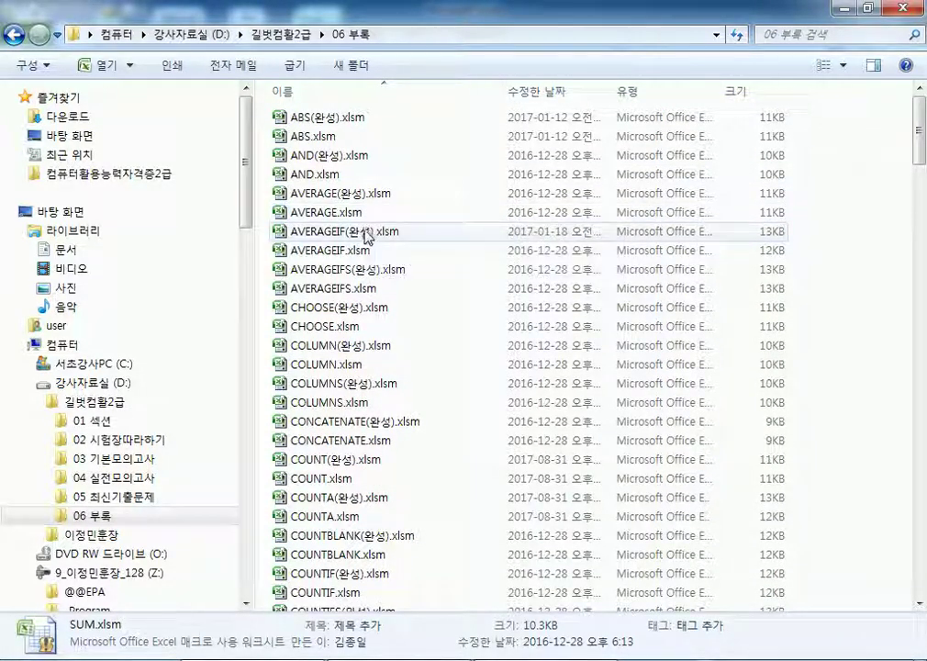
click(378, 364)
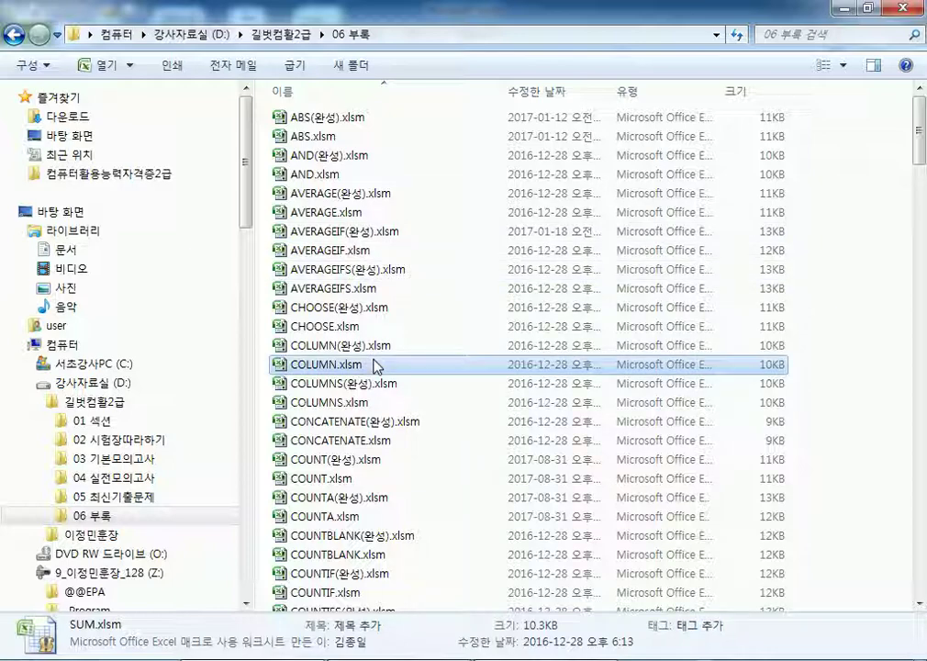
scroll(395, 313, down, 10)
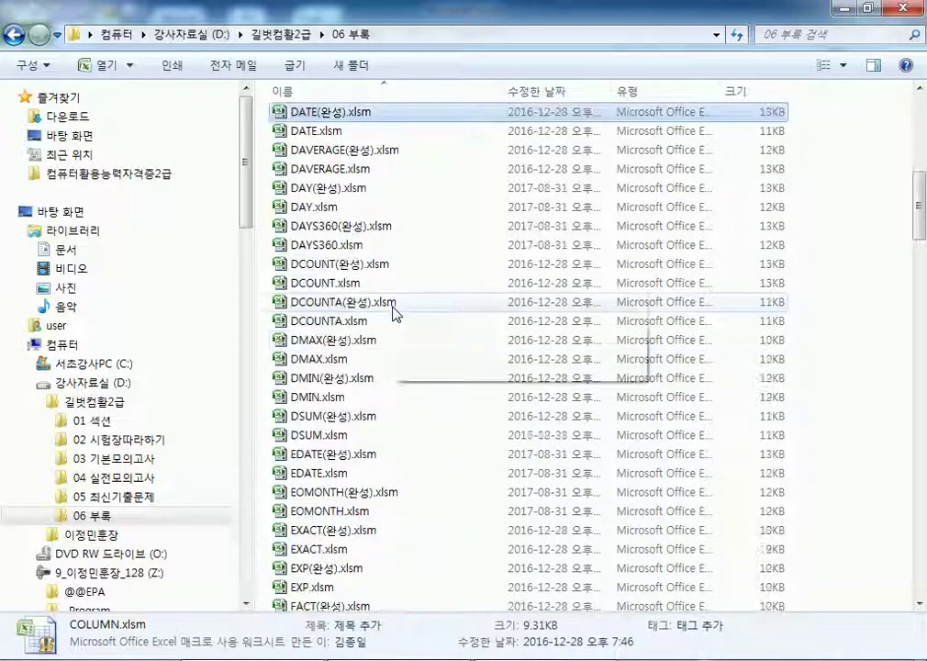
key(d)
double_click(317, 133)
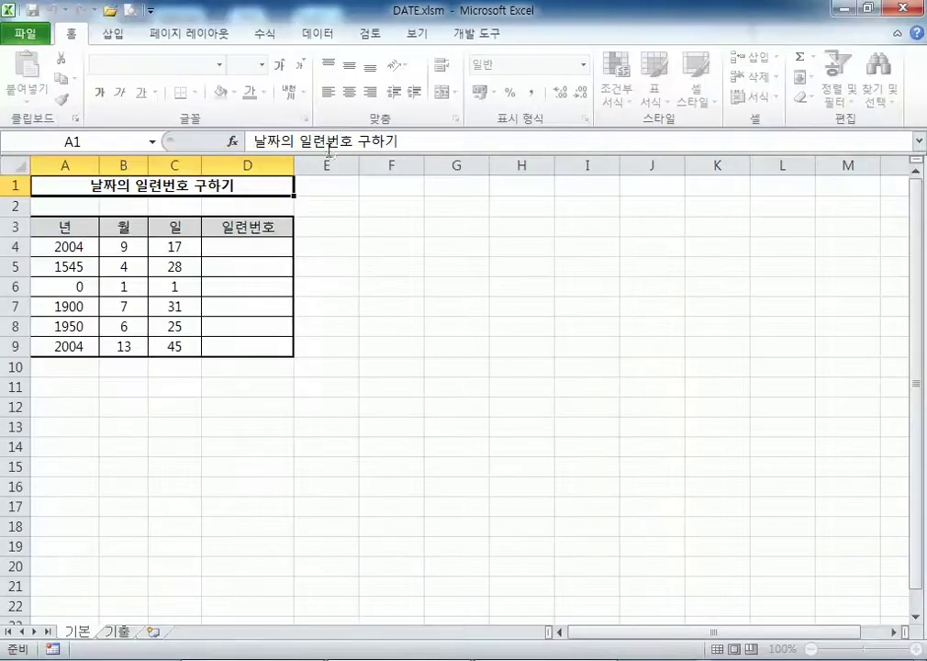
double_click(71, 34)
scroll(82, 172, up, 6)
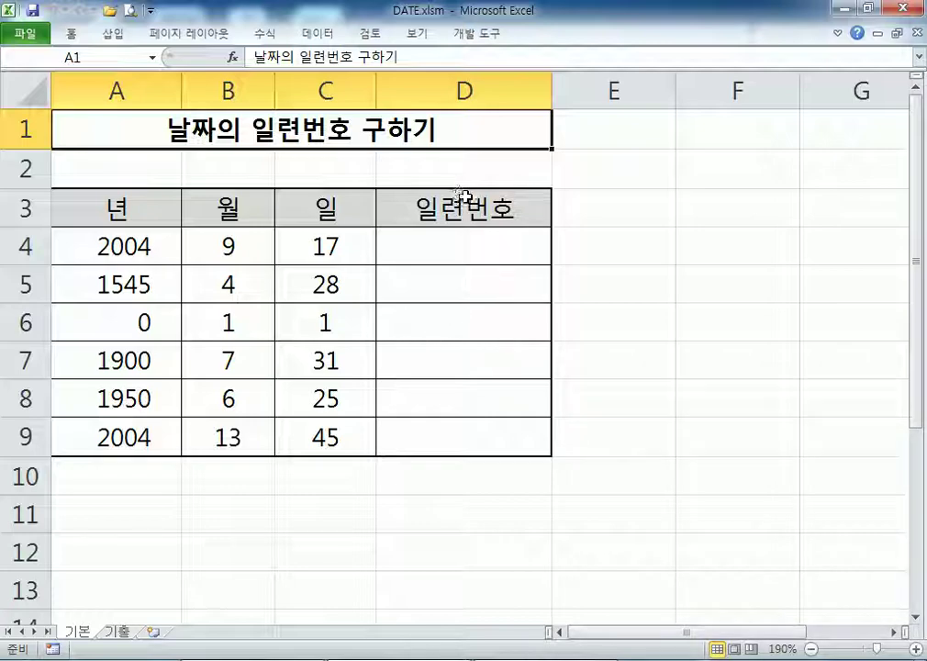
Step: Enter the syntax note =DATE(년, 월, 일) as plain text in cell D2
click(490, 169)
text(=)
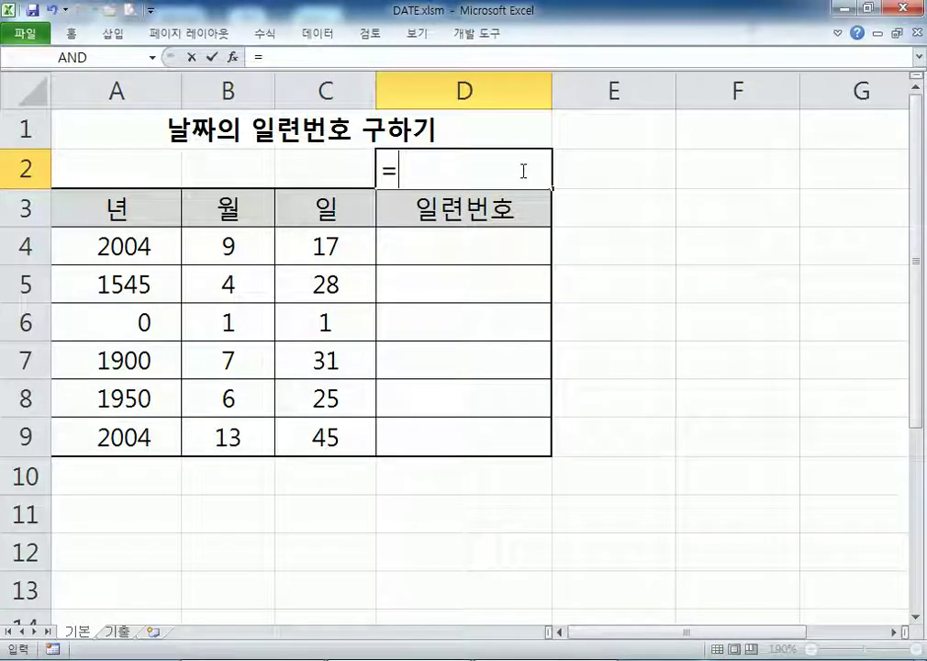
text(DATE(sus)
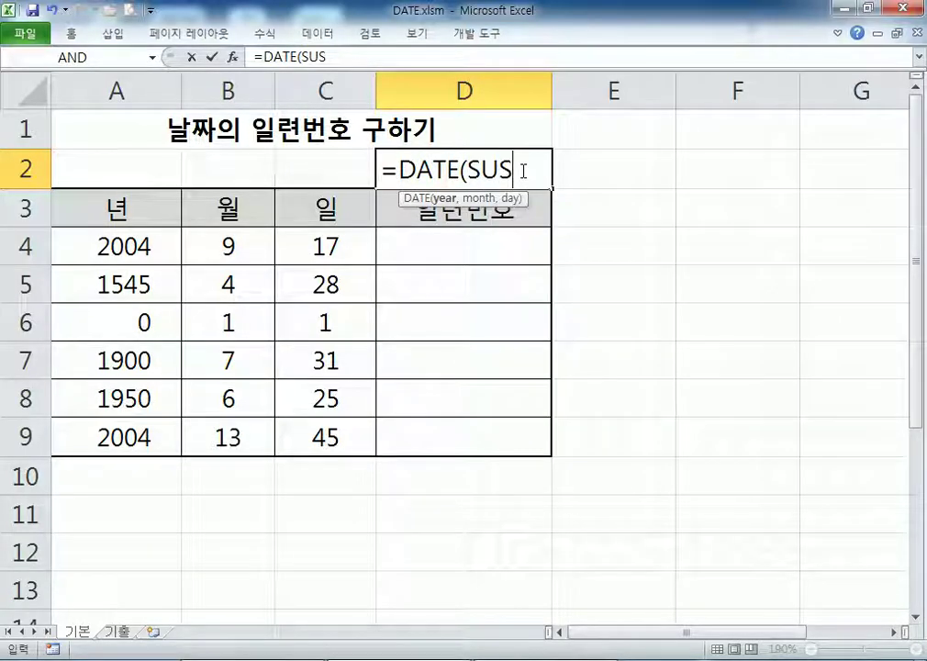
key(BackSpace)
key(BackSpace)
key(BackSpace)
key(Hangul)
text(년)
text(, 월, ㅇ)
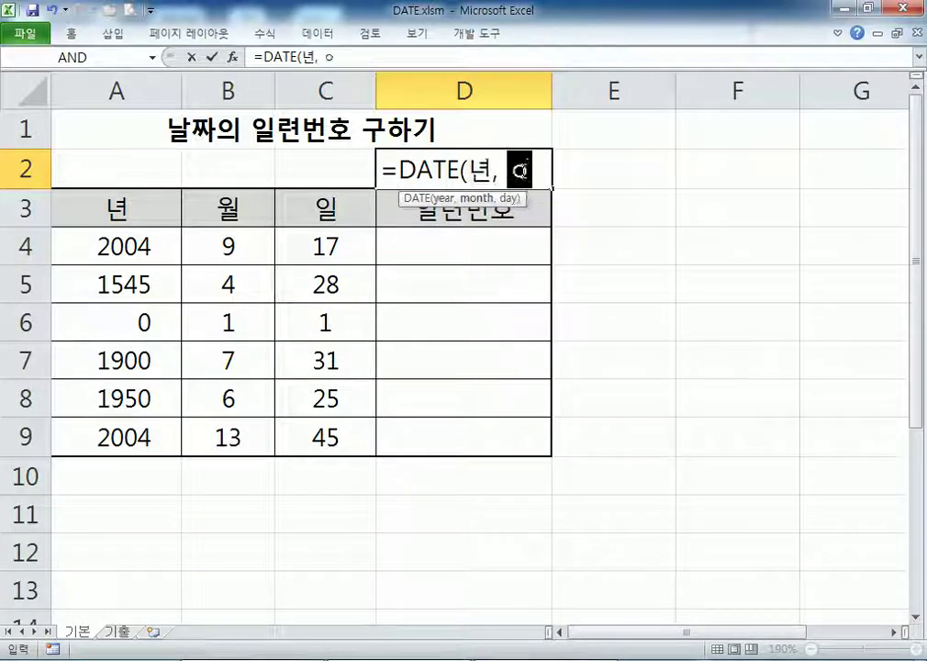
text(일))
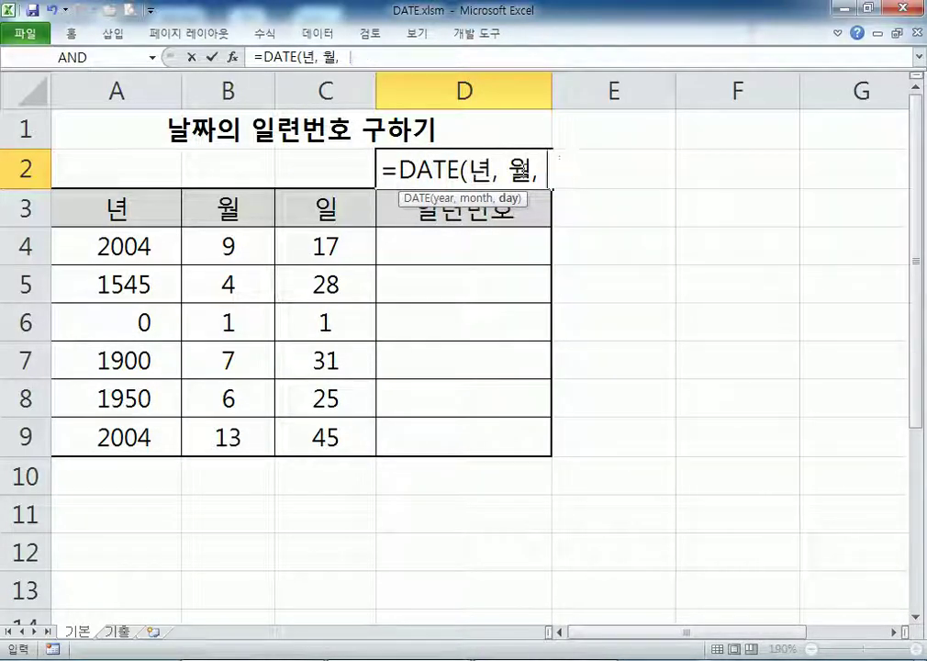
key(F2)
key(Home)
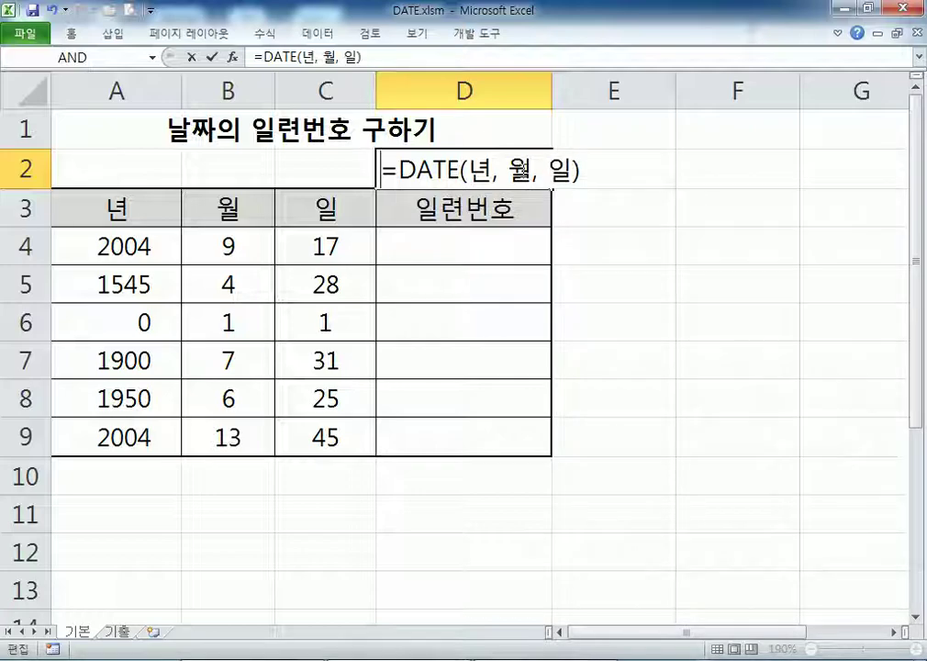
key(Return)
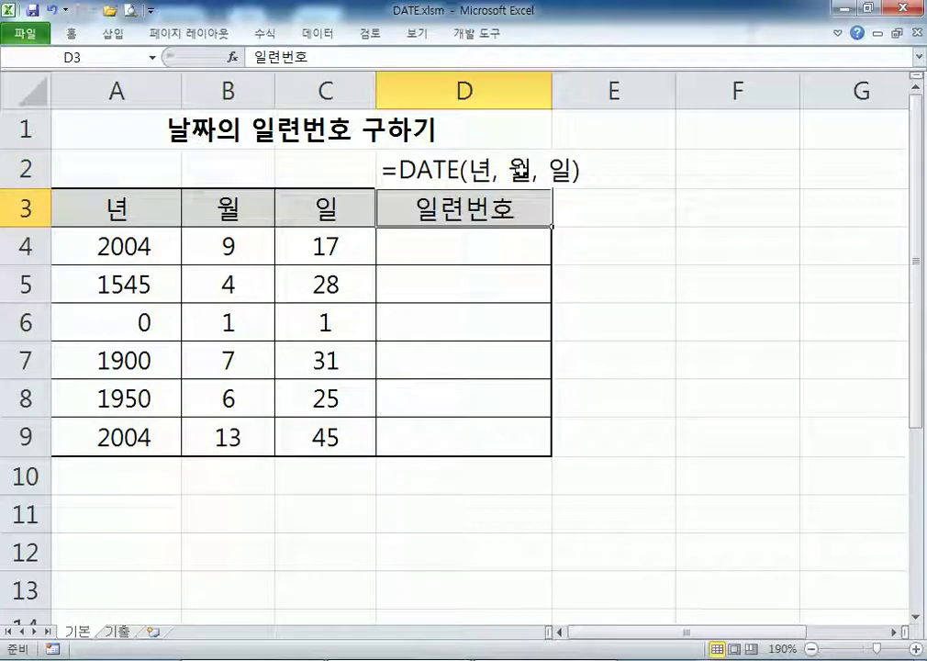
Step: Enter =DATE(A4,B4,C4) in cell D4 and fill the formula down to D9
click(492, 245)
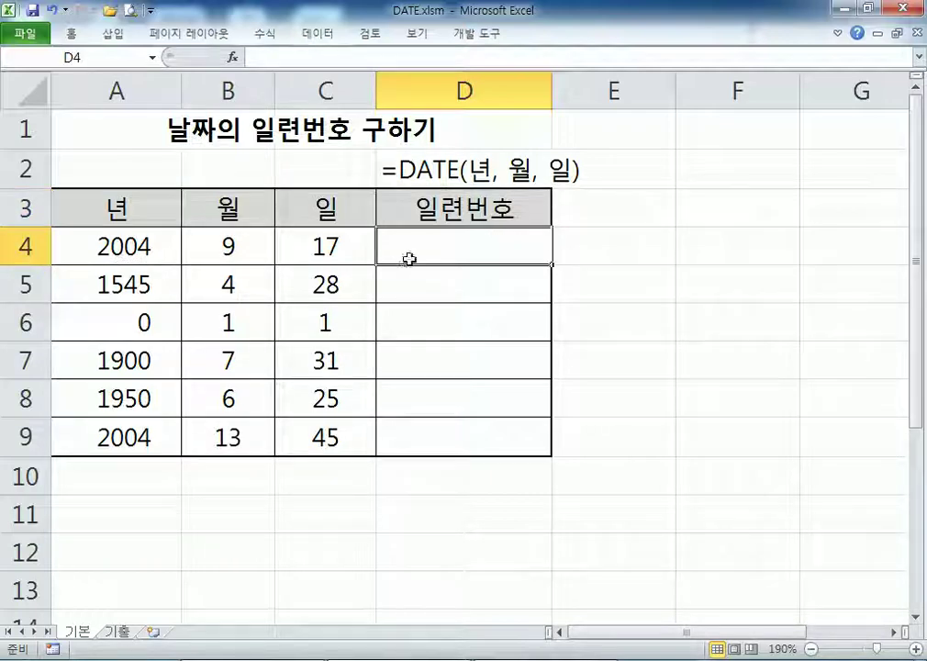
text(=ㅇㅁ)
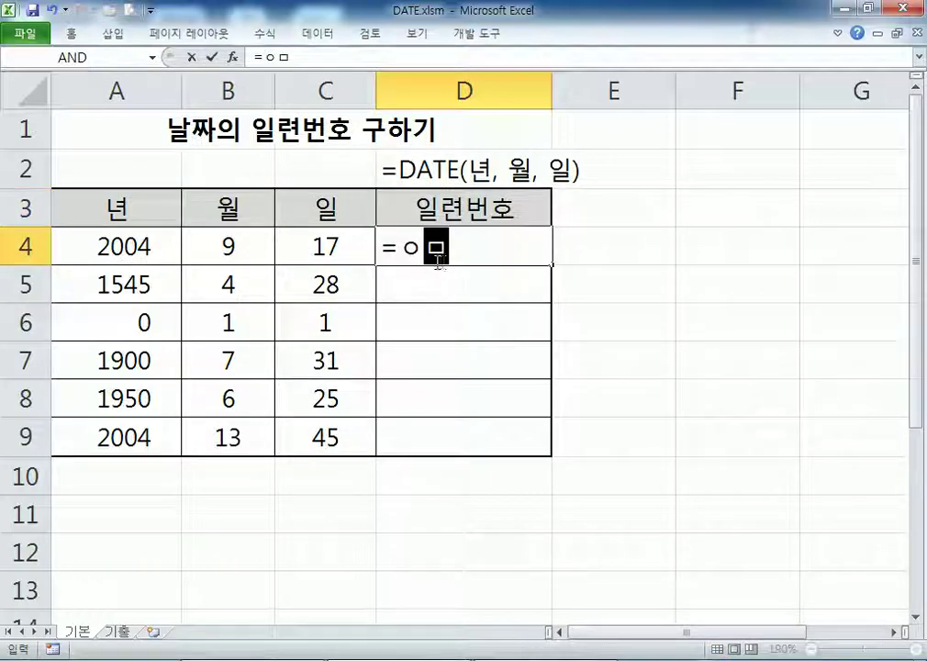
key(BackSpace)
key(BackSpace)
key(Hangul)
text(DATE)
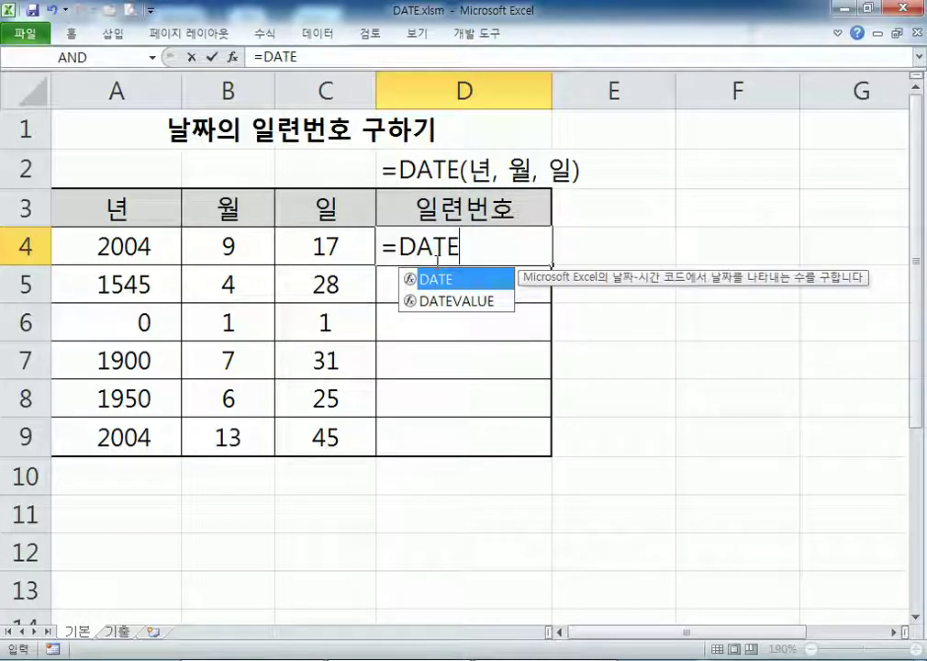
text(()
click(129, 249)
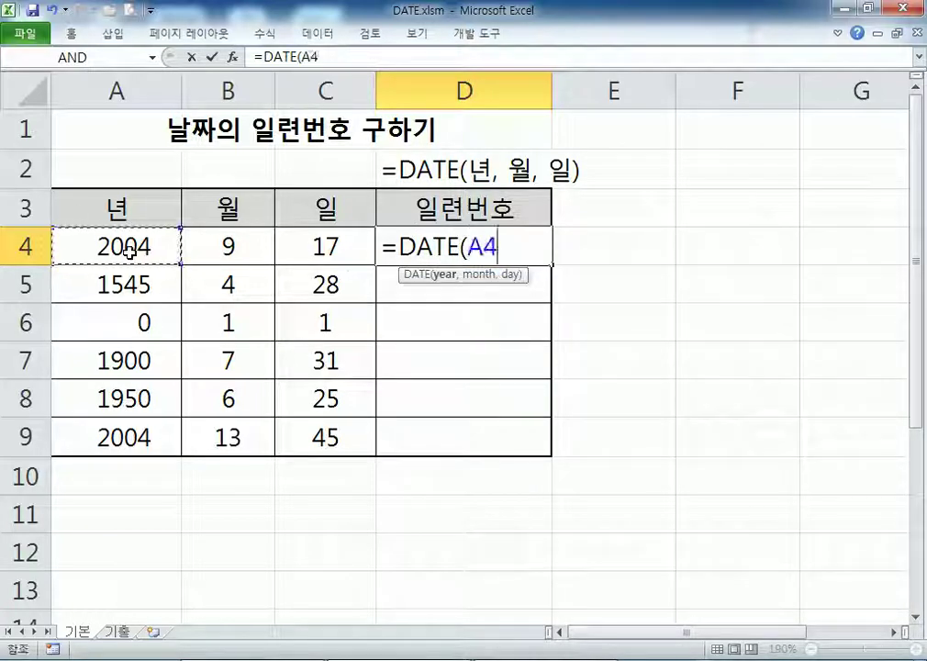
text(,)
click(225, 241)
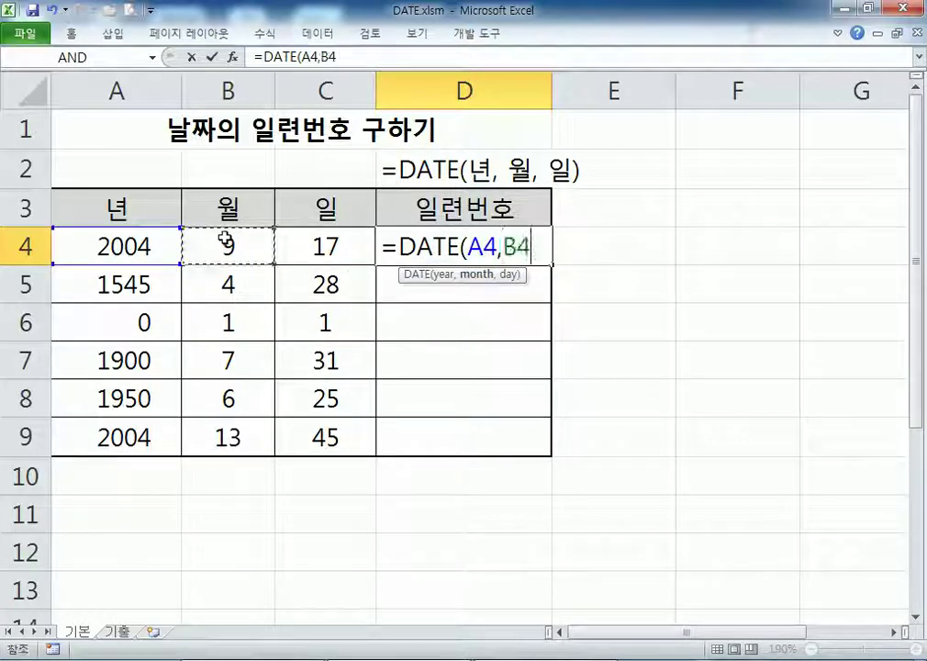
text(,)
click(315, 245)
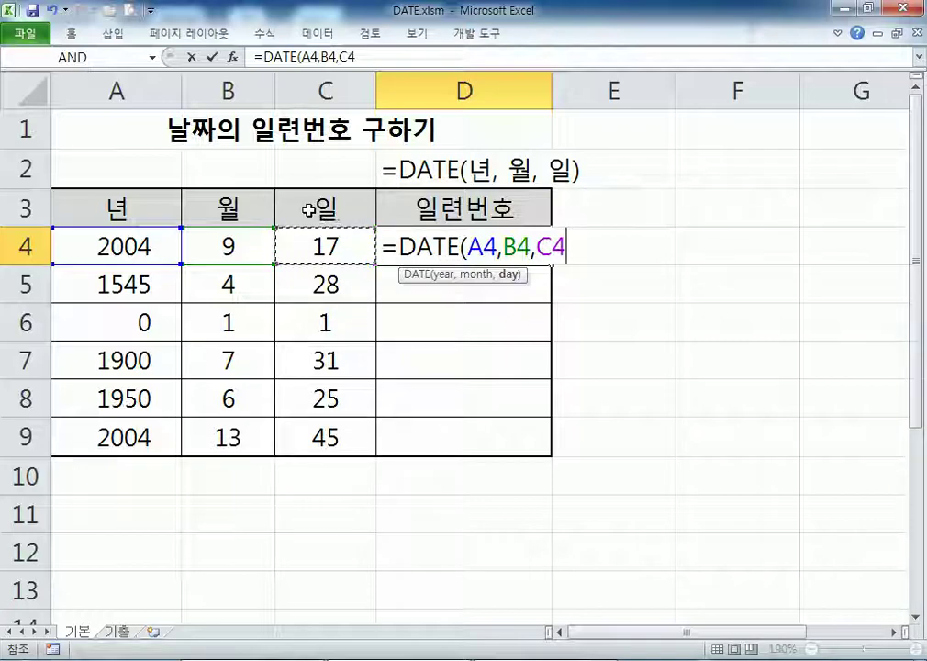
key(Return)
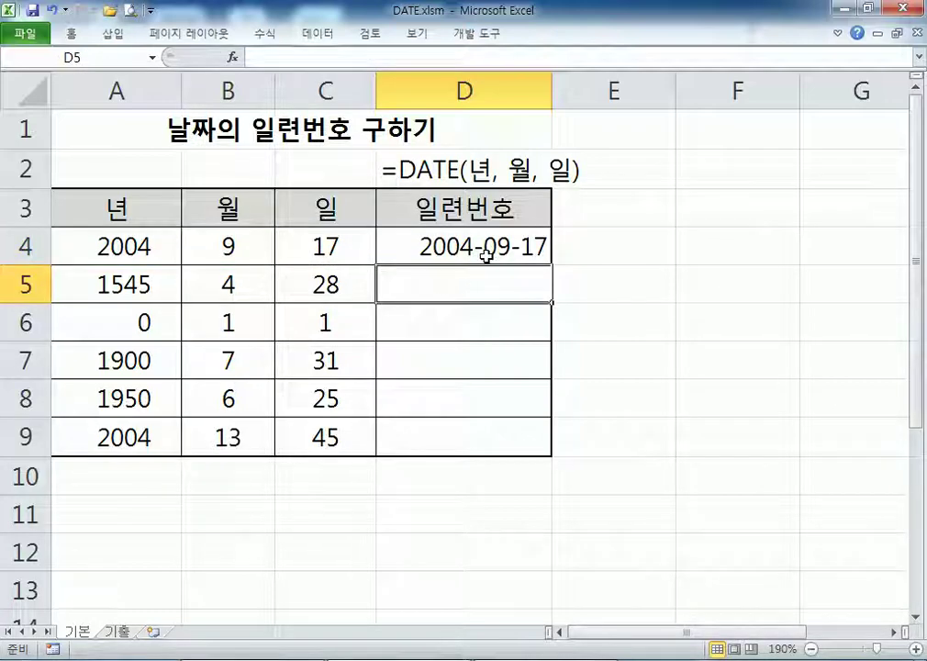
click(484, 253)
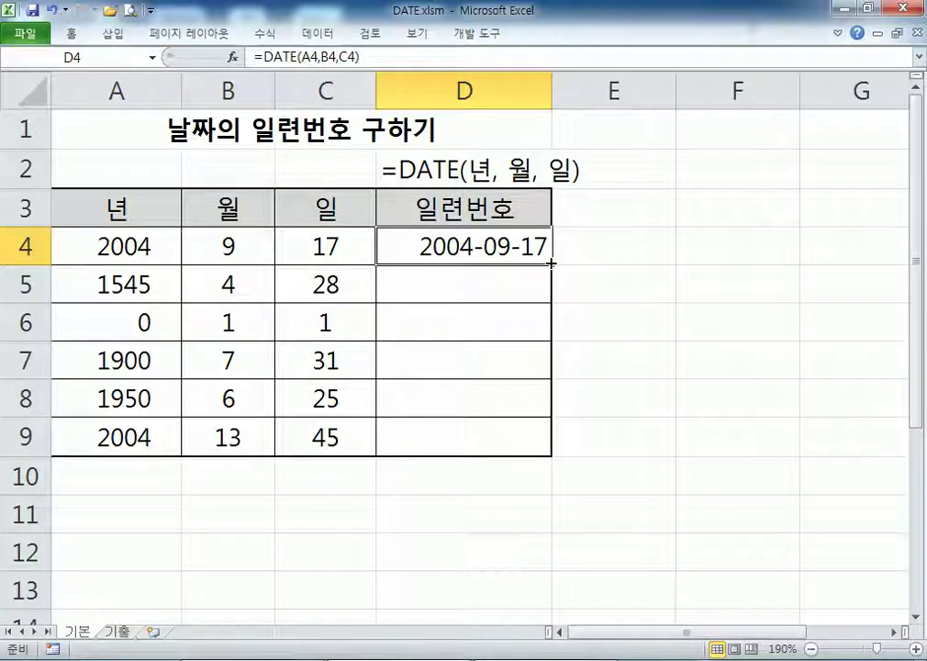
drag(550, 263, 540, 453)
Step: Examine the cell references of the DATE formula in D5 and the filled results in D4:D9
click(465, 300)
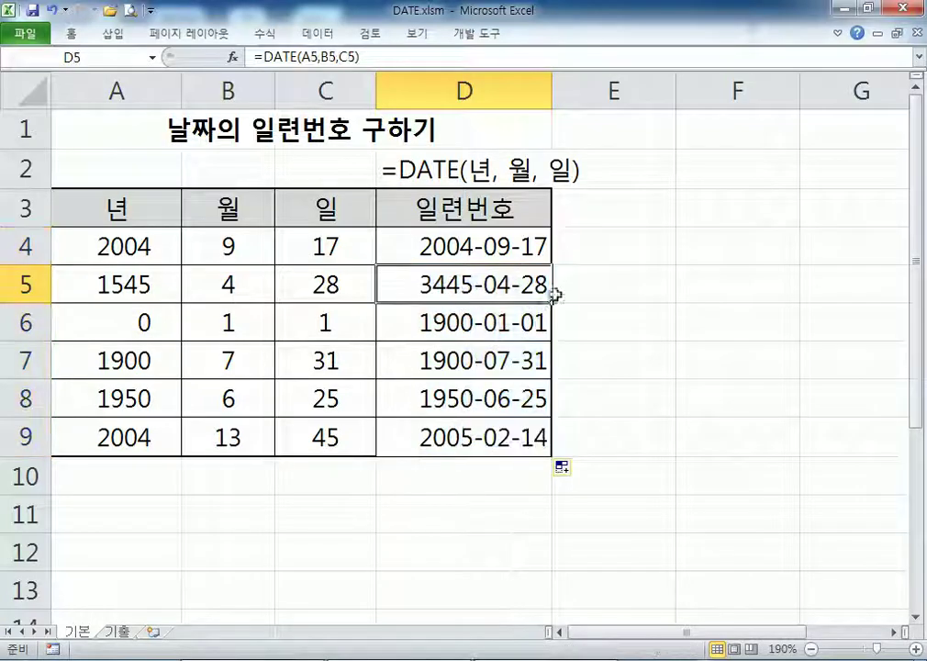
double_click(554, 294)
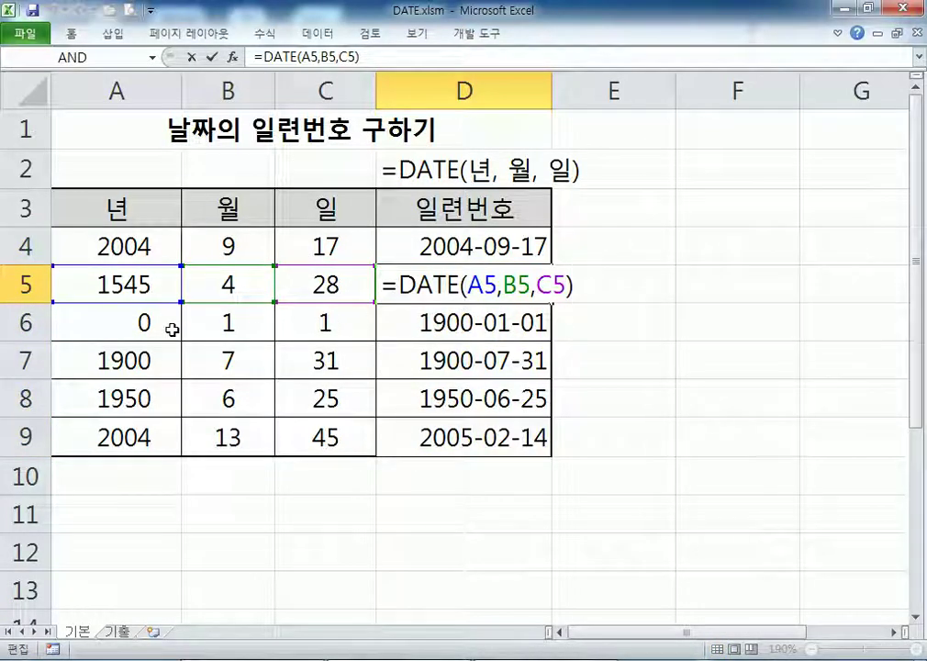
key(Escape)
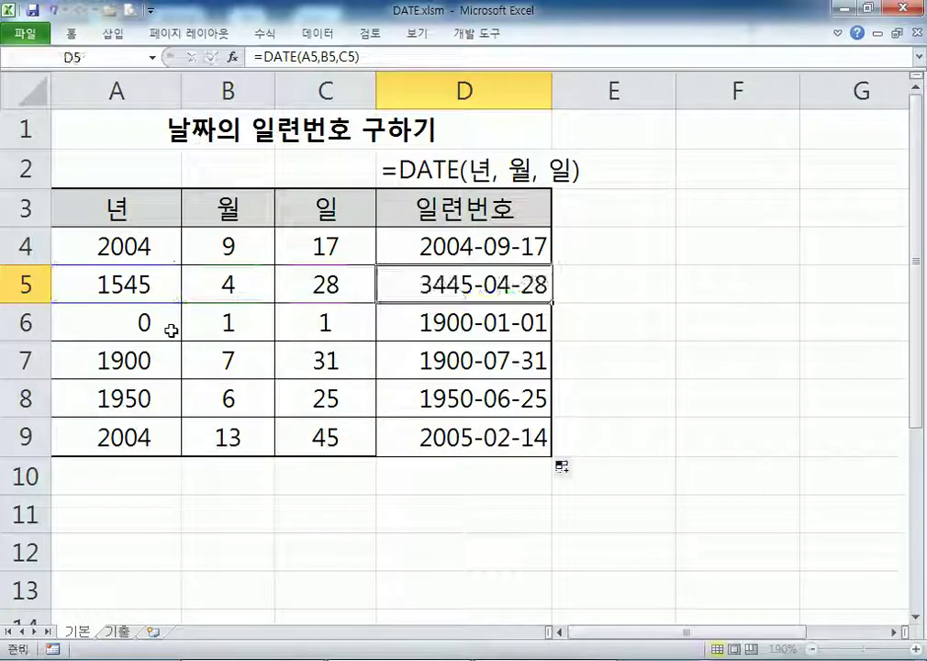
double_click(450, 299)
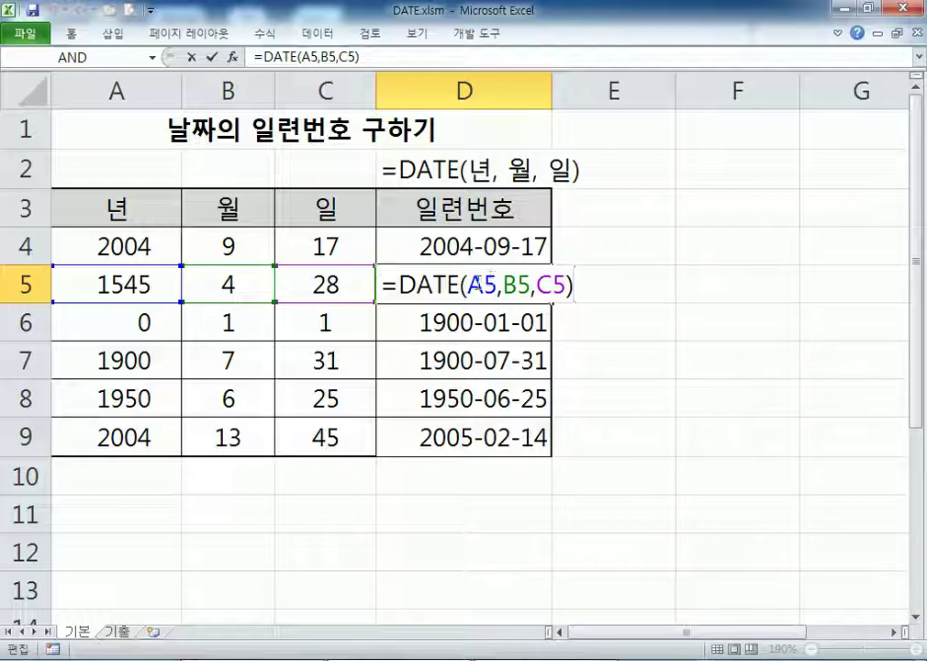
key(Escape)
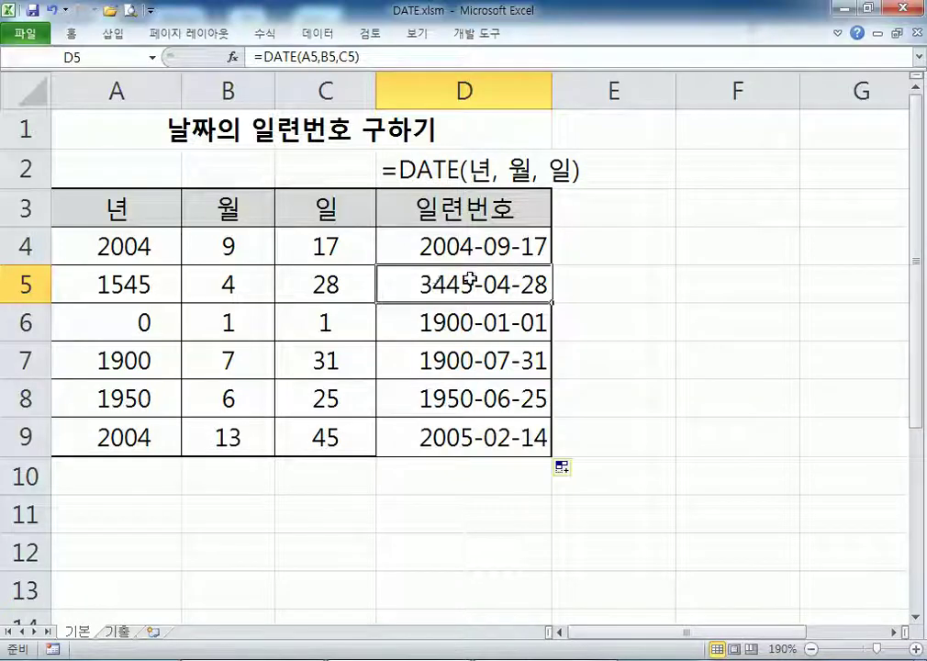
key(F2)
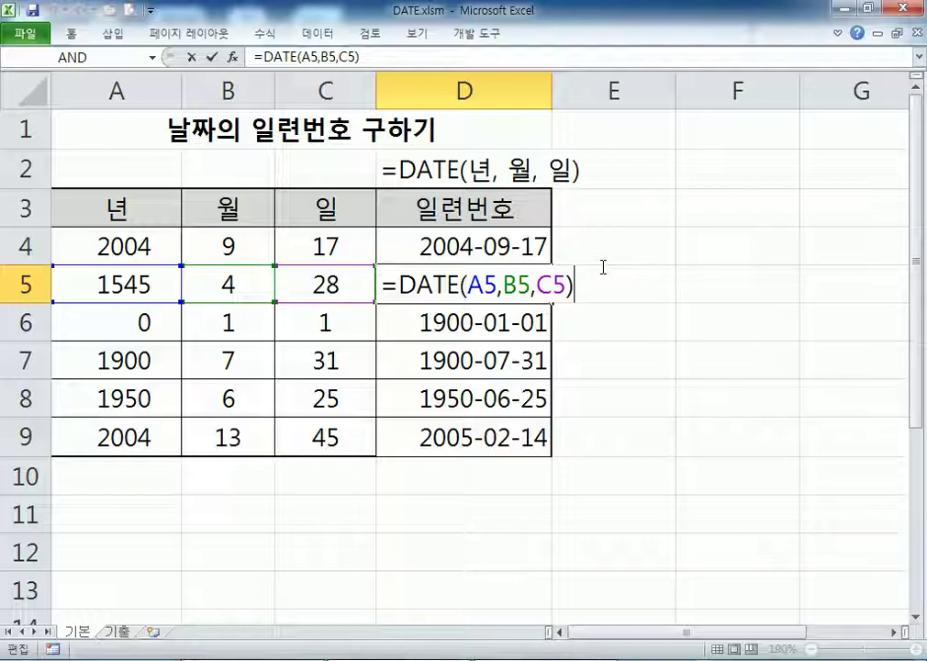
key(Escape)
drag(488, 246, 476, 437)
click(444, 364)
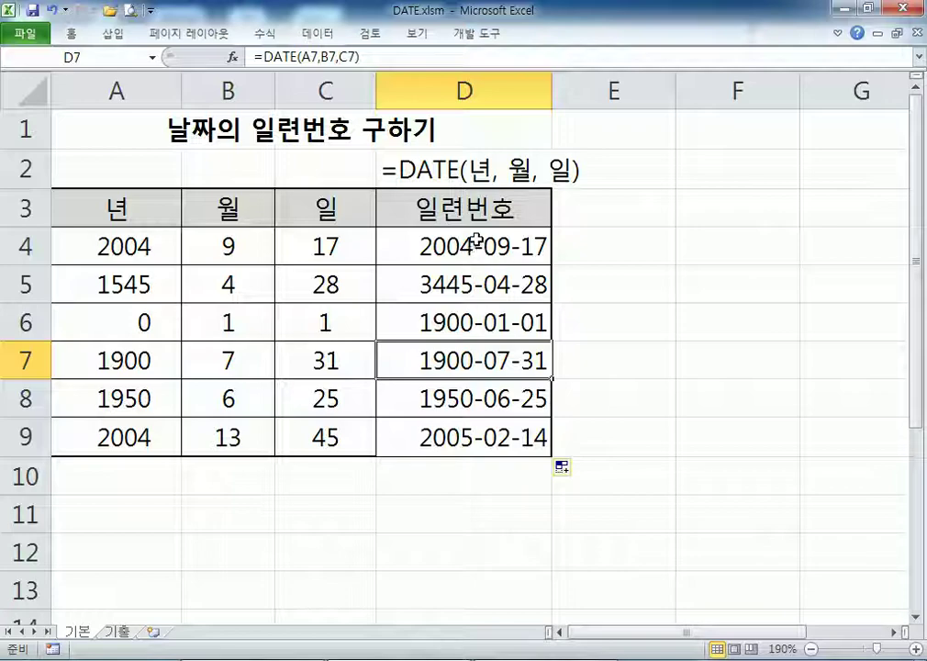
Step: Switch the filled range D5:D9 to fill without formatting so it keeps its original number format
click(477, 240)
scroll(587, 385, down, 1)
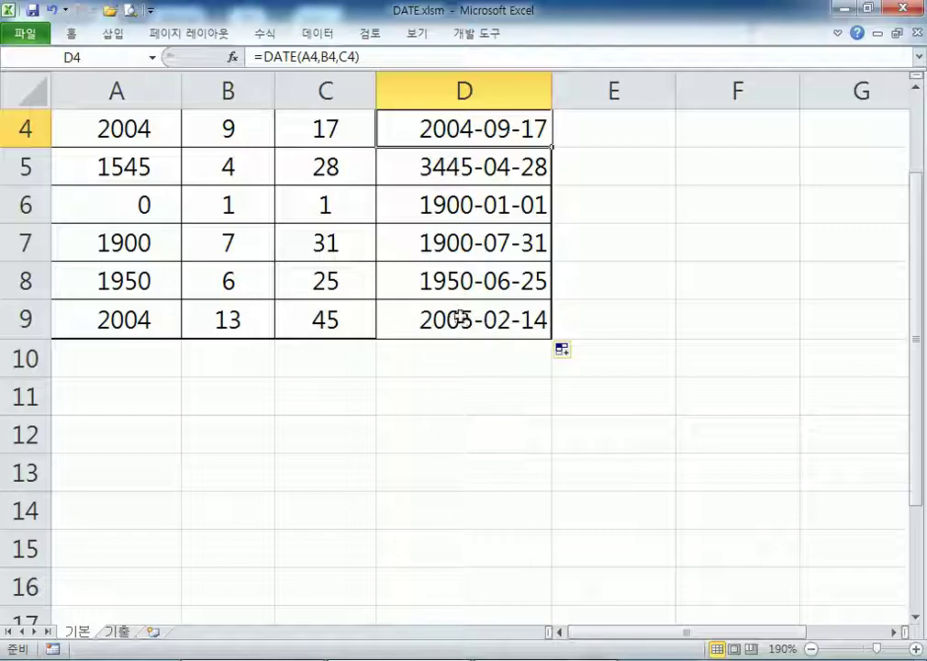
click(575, 355)
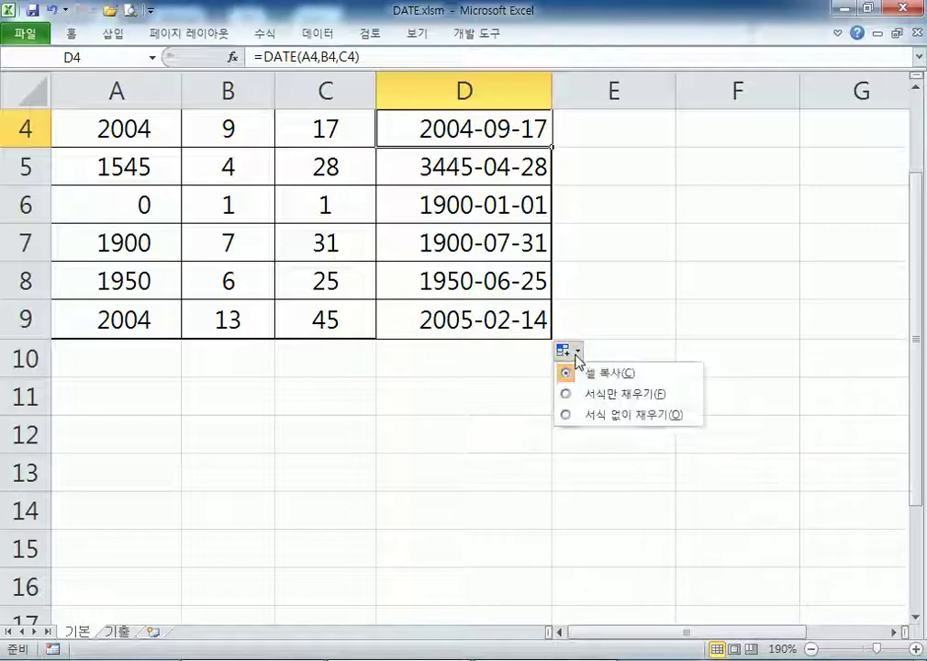
click(603, 419)
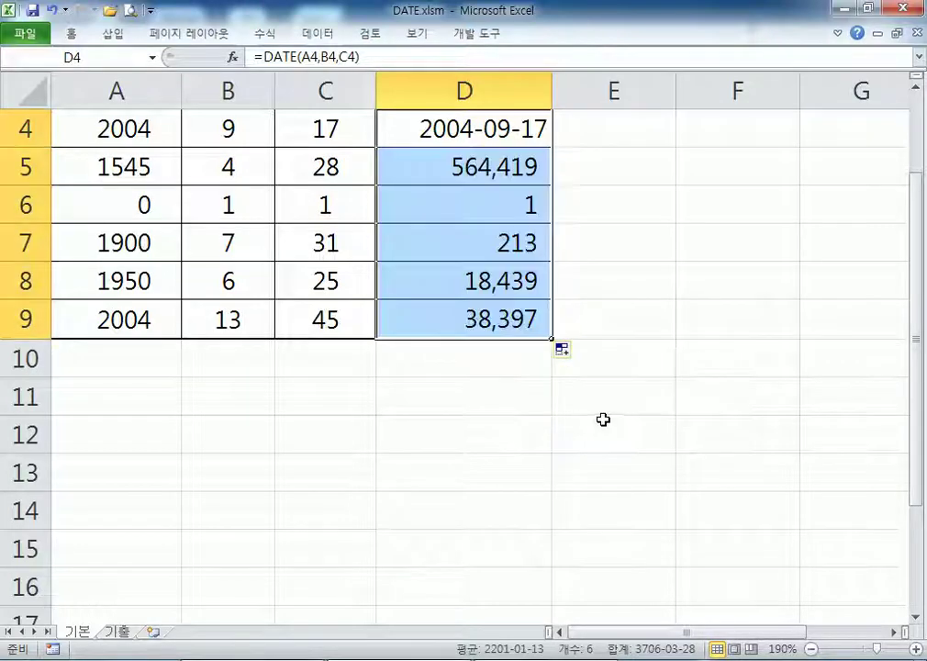
click(467, 433)
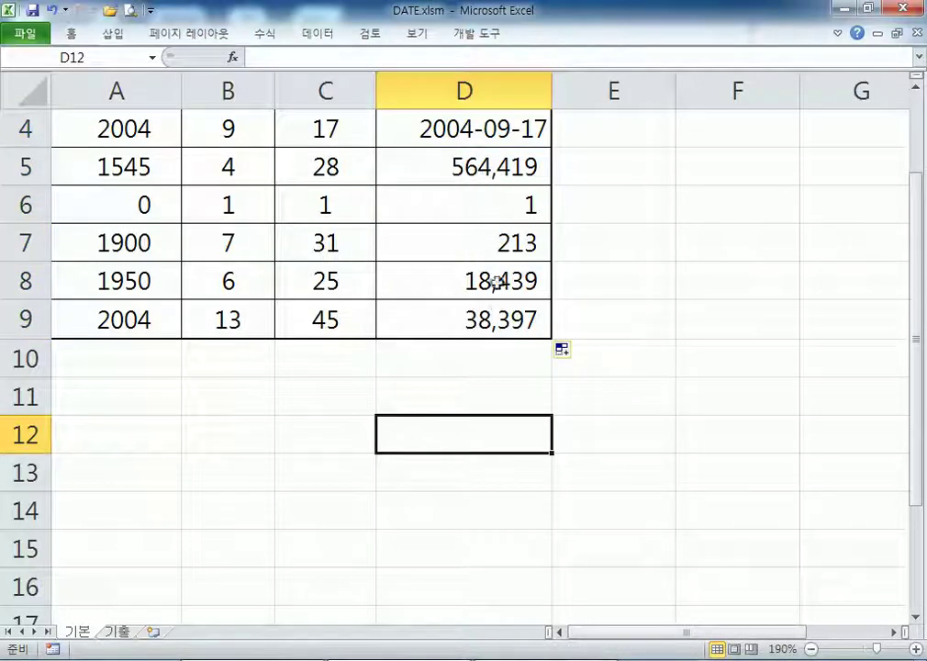
Step: Apply the comma number style to the date in D4
click(458, 125)
scroll(446, 288, up, 1)
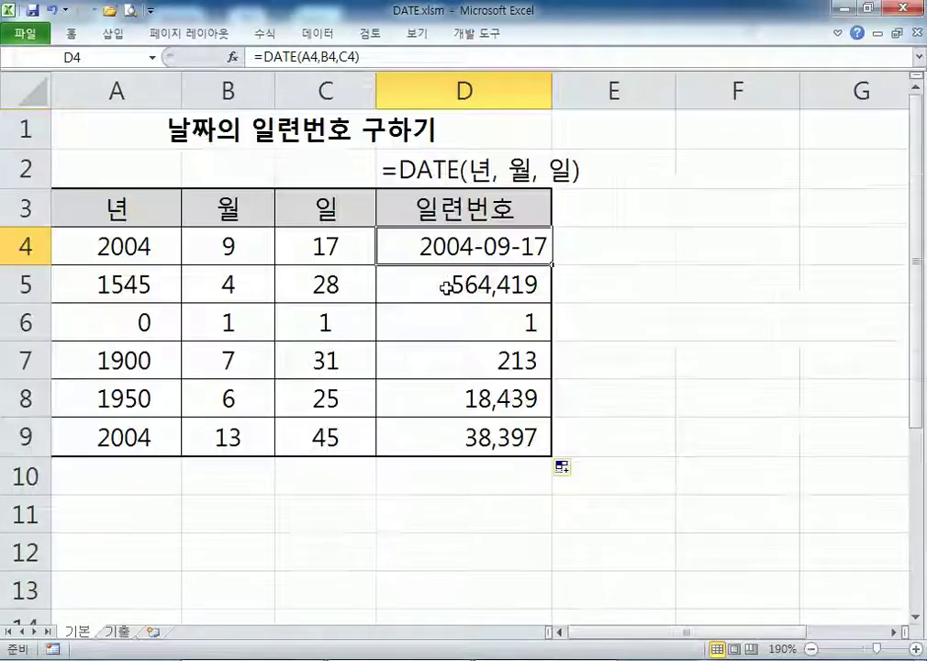
click(72, 34)
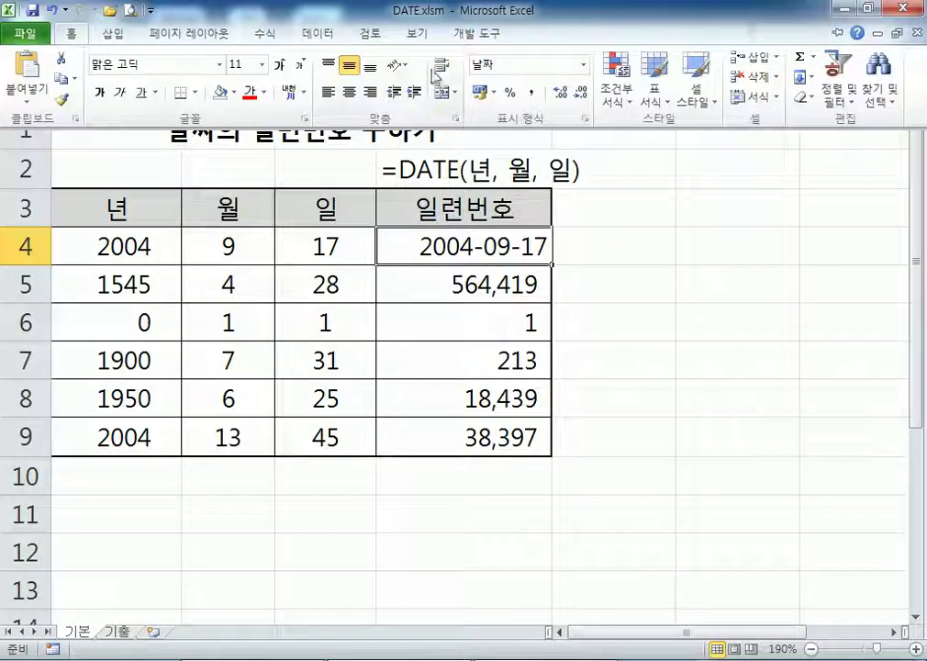
click(524, 98)
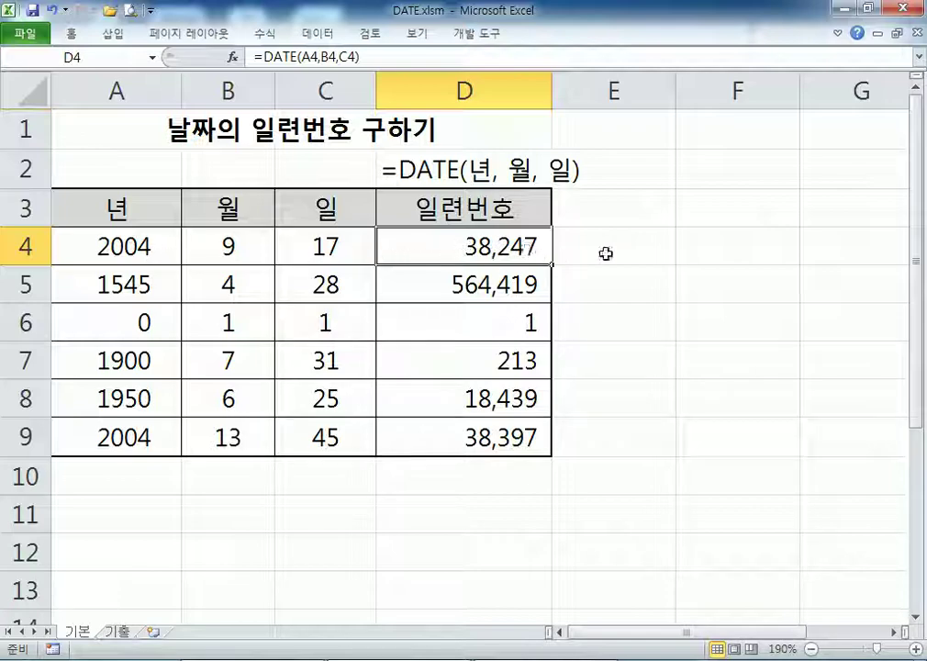
click(574, 250)
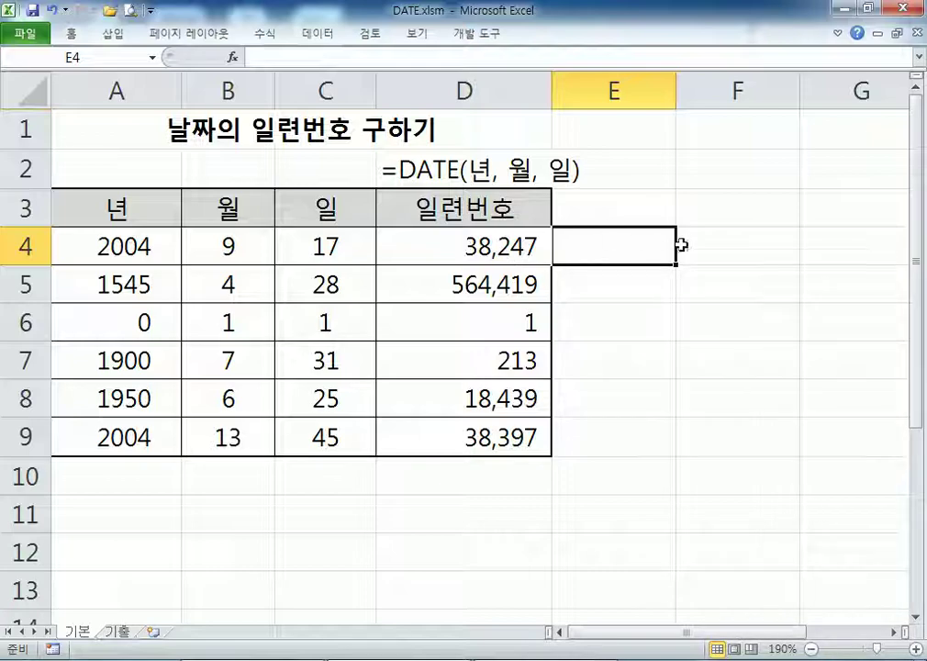
Step: Examine the DATE formulas in D6 and D7 and the out-of-range month and day values in B9 and C9
click(480, 311)
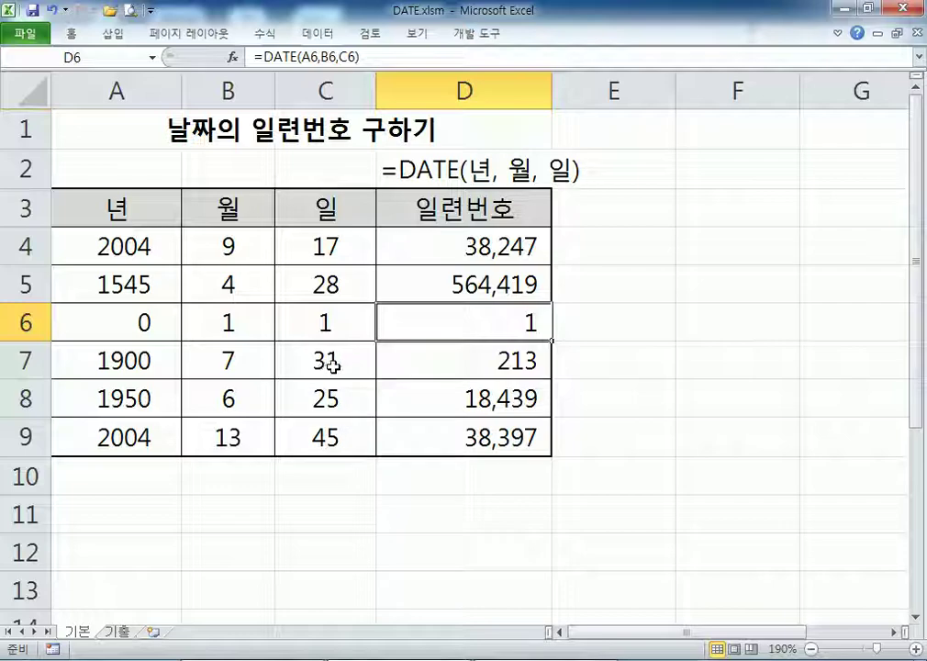
click(489, 365)
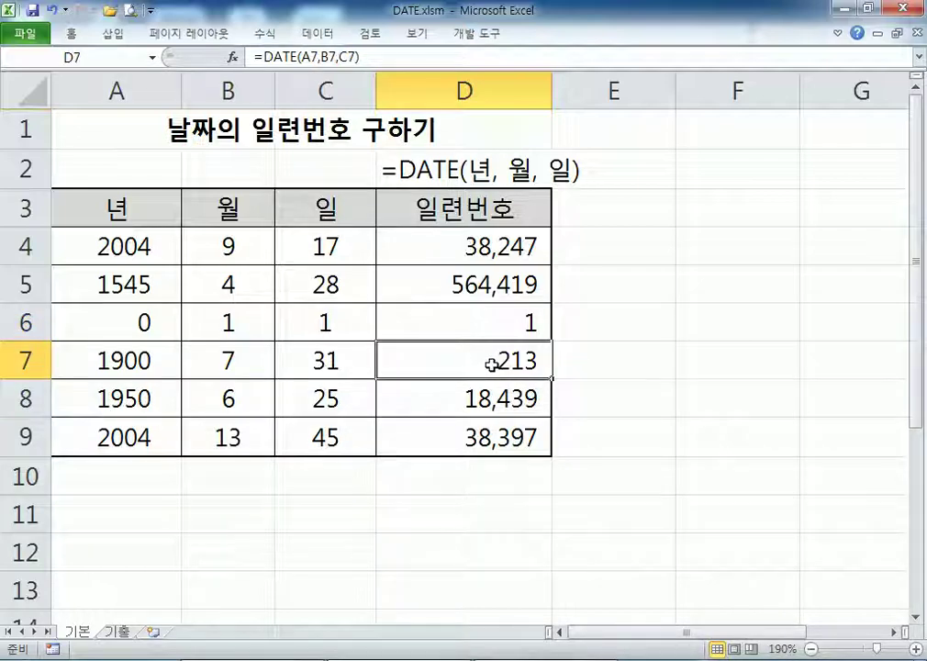
click(236, 434)
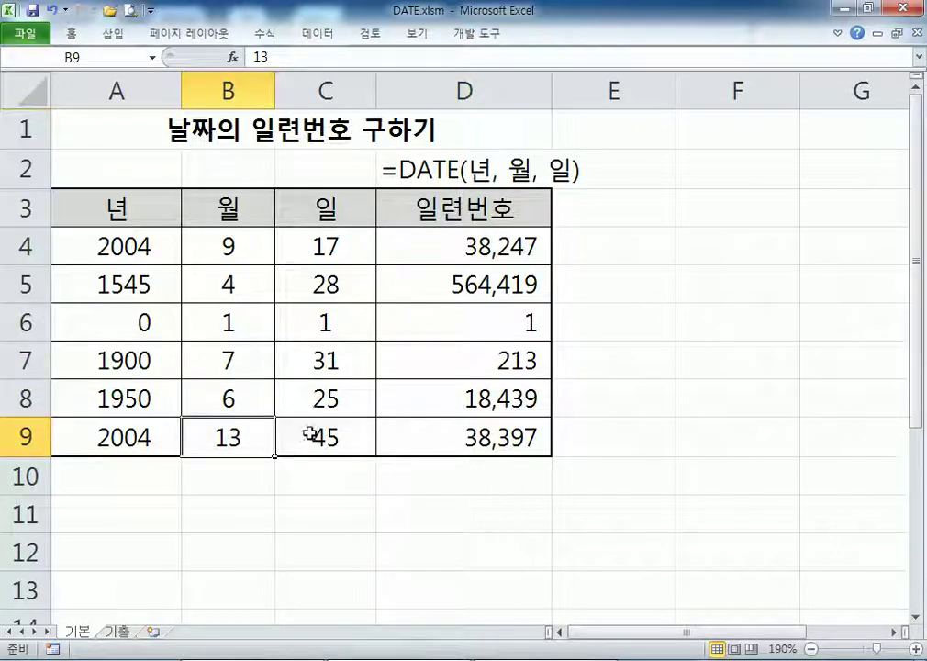
click(312, 435)
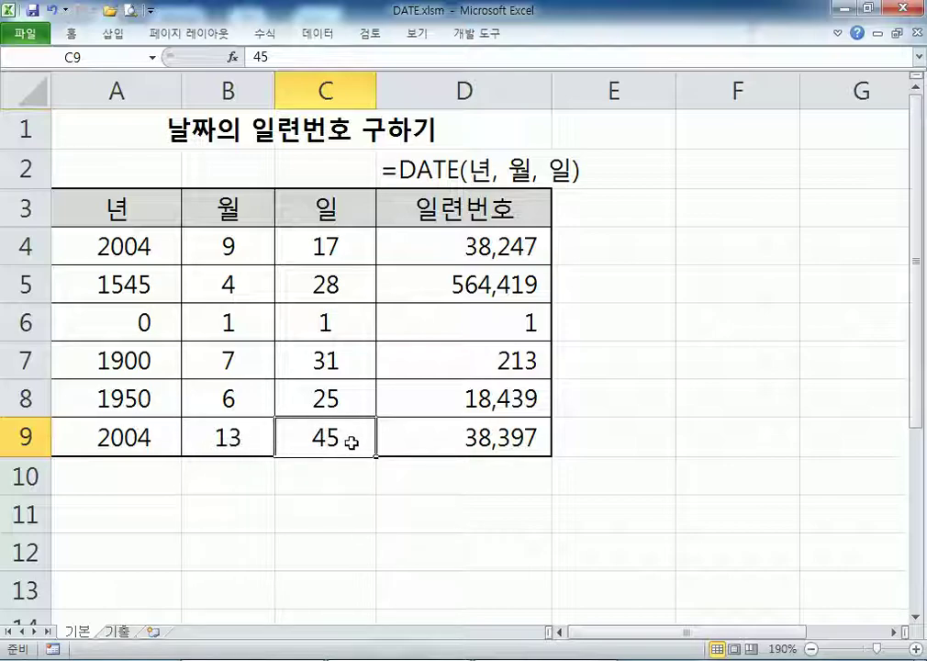
Step: Apply the short date number format to the DATE result in D9
click(471, 440)
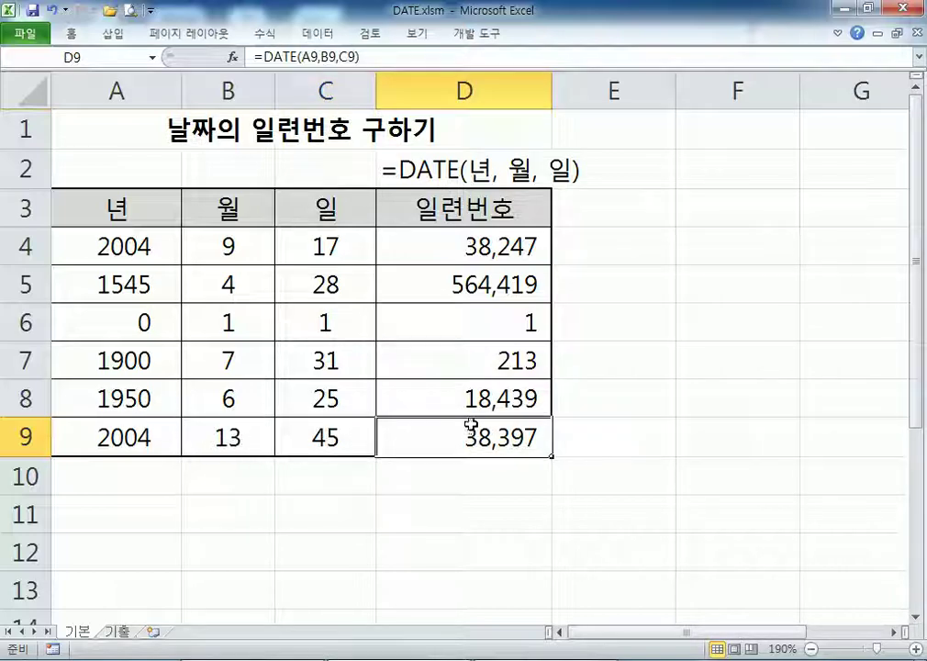
click(71, 34)
click(582, 64)
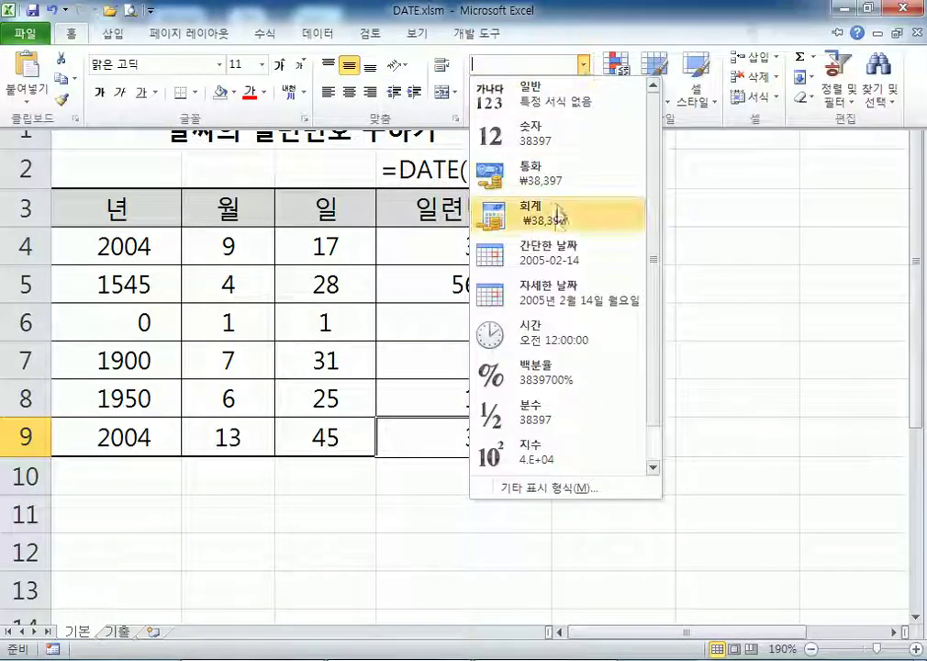
click(514, 254)
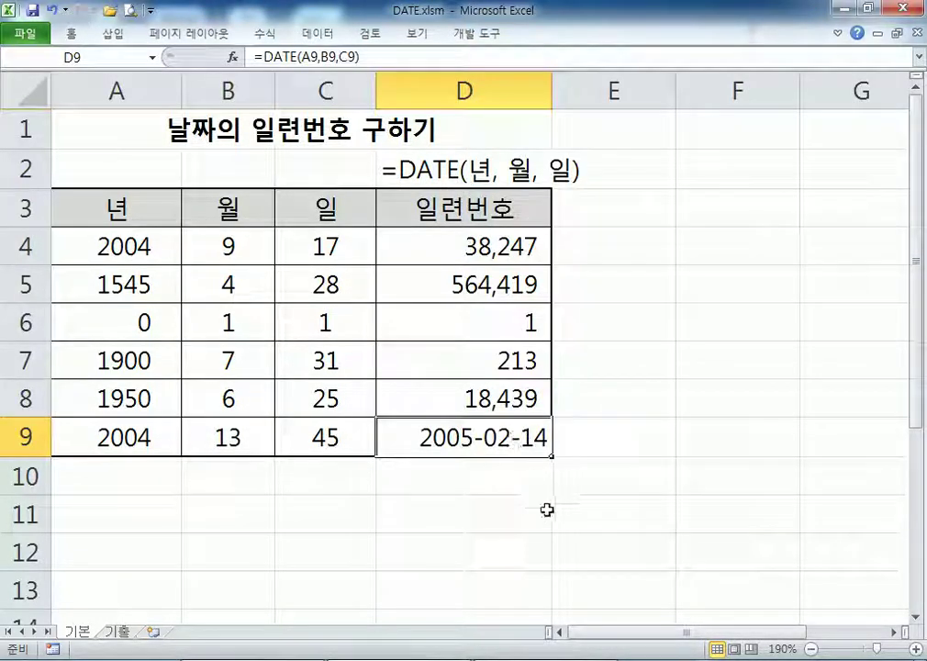
click(590, 523)
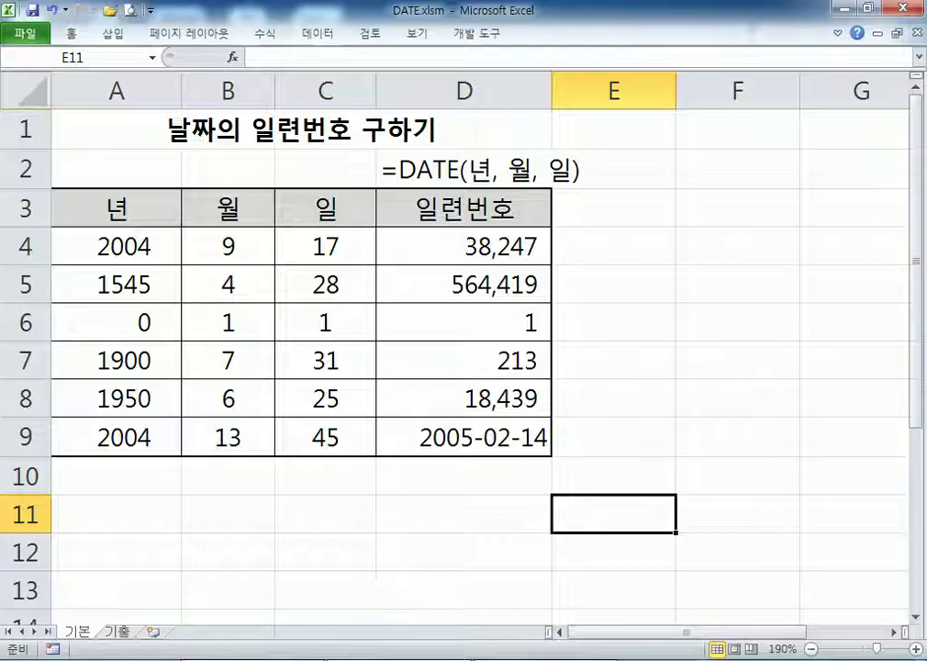
Step: Switch to the 06 부록 folder in Windows Explorer and open DAY.xlsm
click(243, 659)
scroll(318, 175, up, 3)
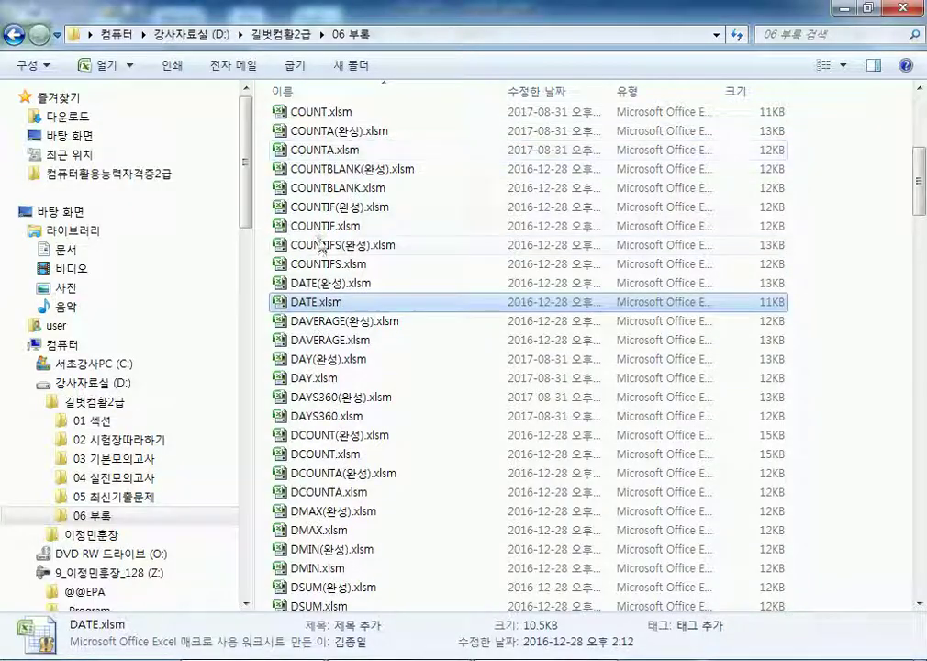
double_click(314, 377)
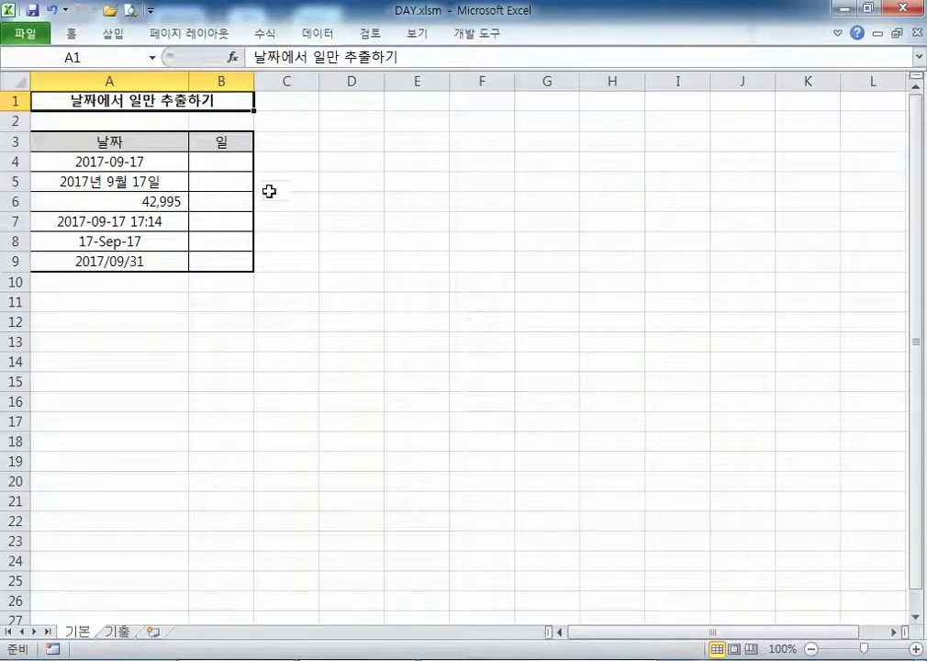
Step: Enter =DAY(A4) in cell B4 and fill the formula down to B9
scroll(186, 210, up, 4)
click(186, 215)
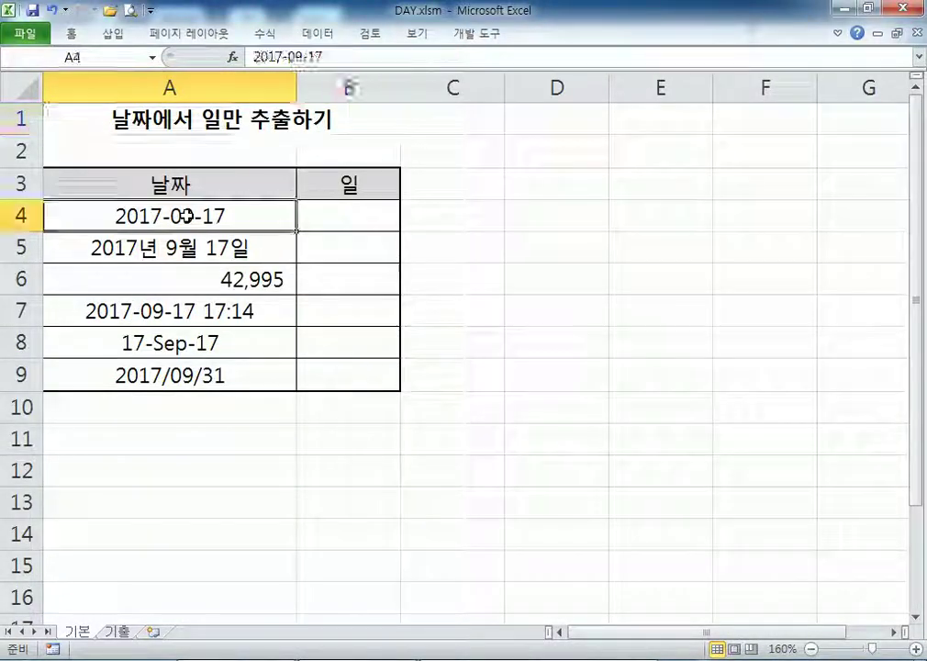
click(338, 210)
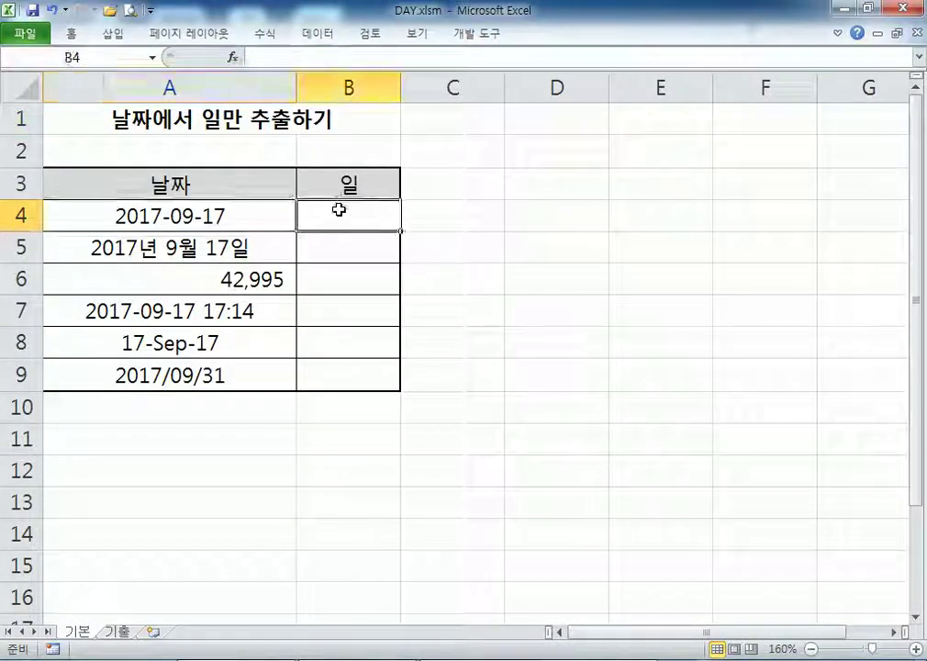
text(=DAY)
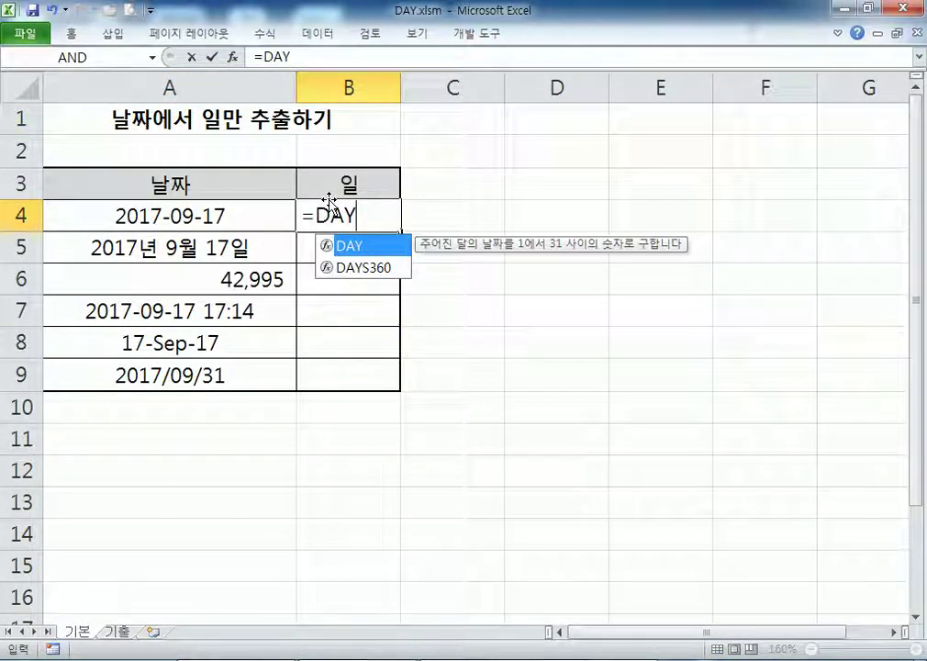
text(()
click(246, 214)
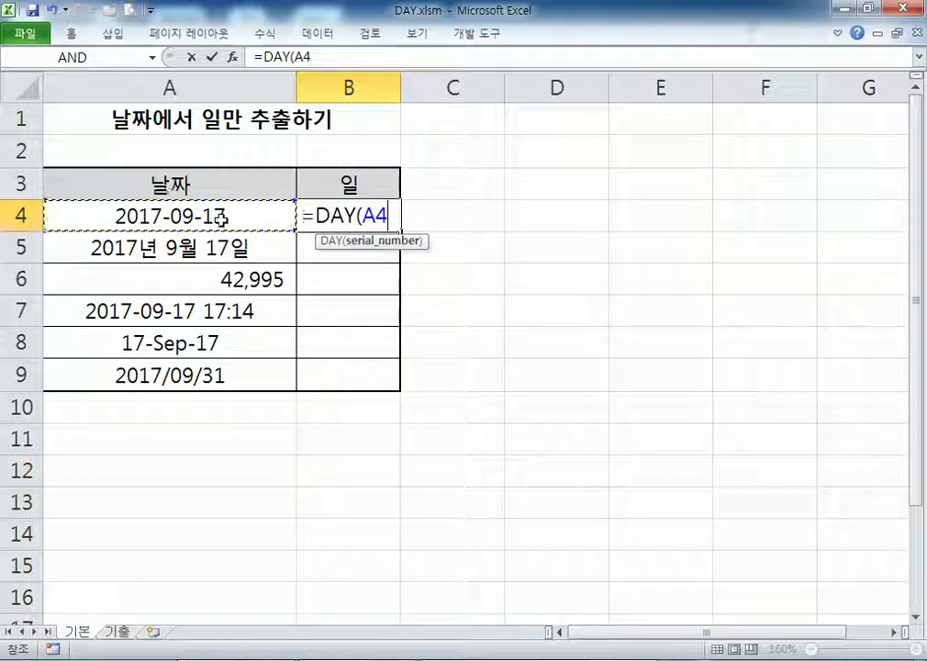
key(Return)
click(363, 217)
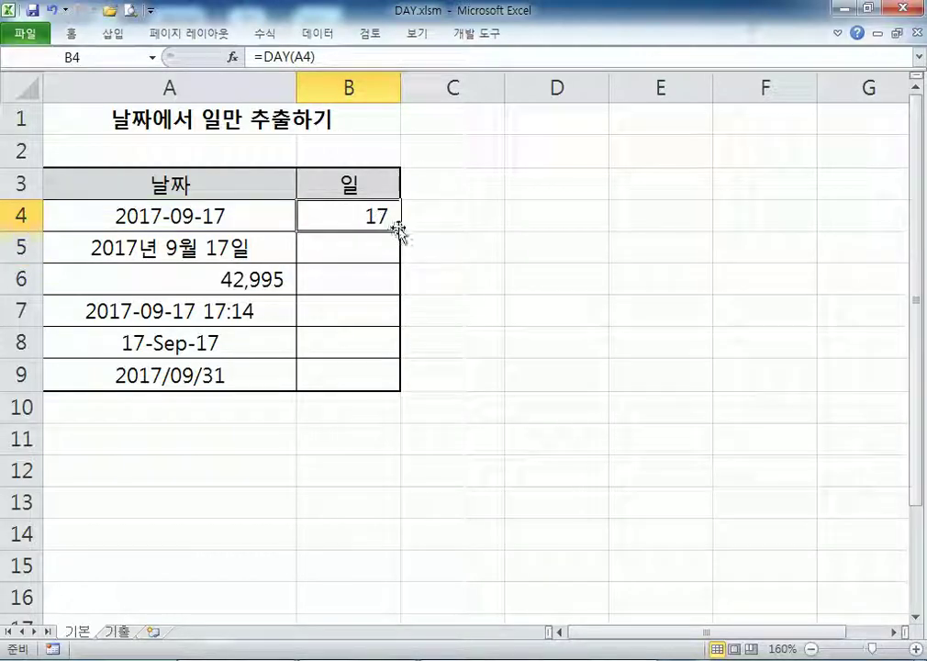
drag(400, 230, 396, 386)
Step: Switch the filled range B5:B9 to fill without formatting
click(392, 437)
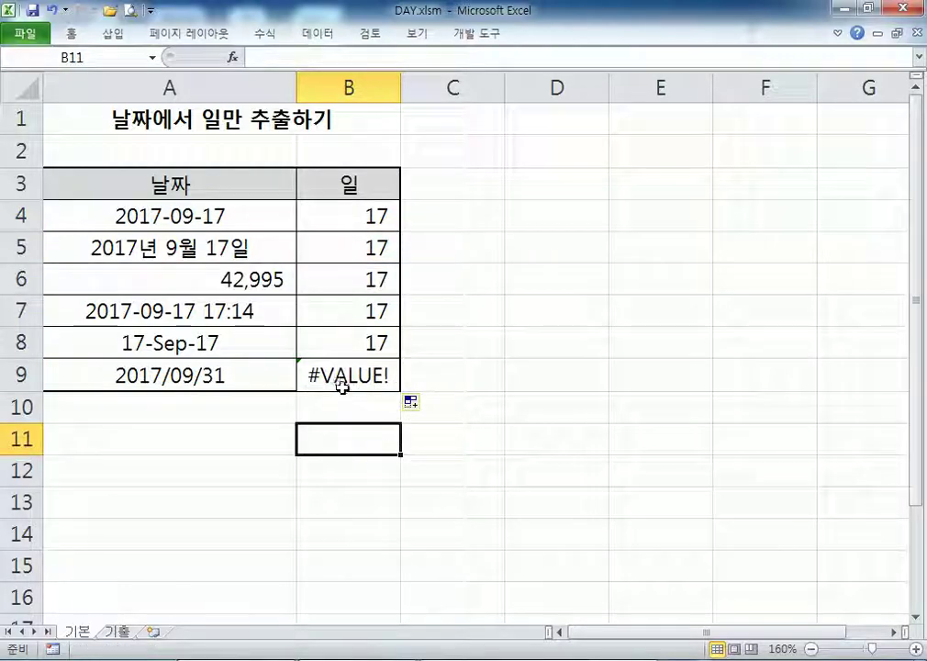
click(418, 407)
click(447, 470)
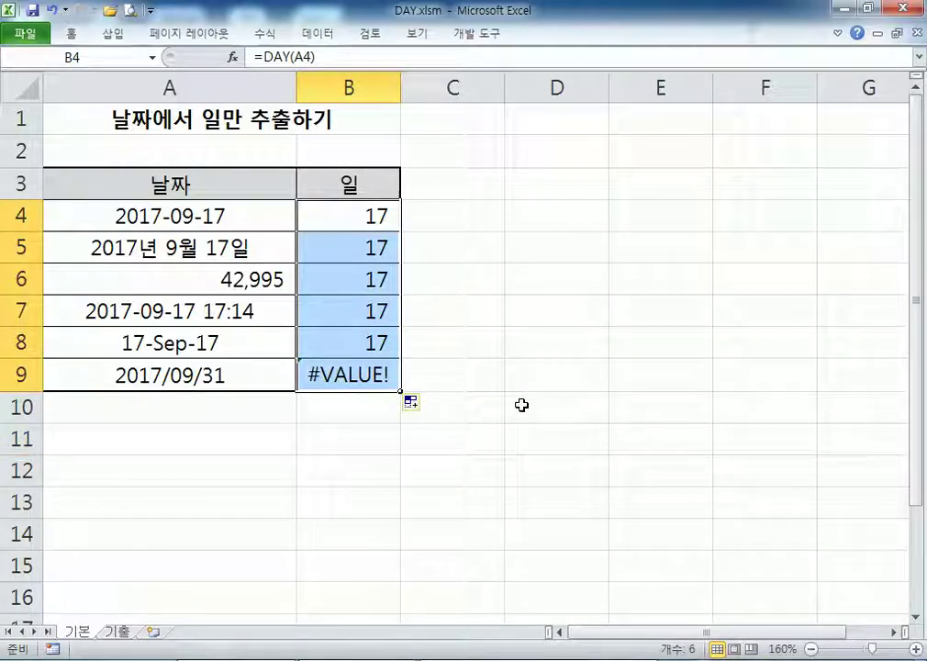
click(528, 400)
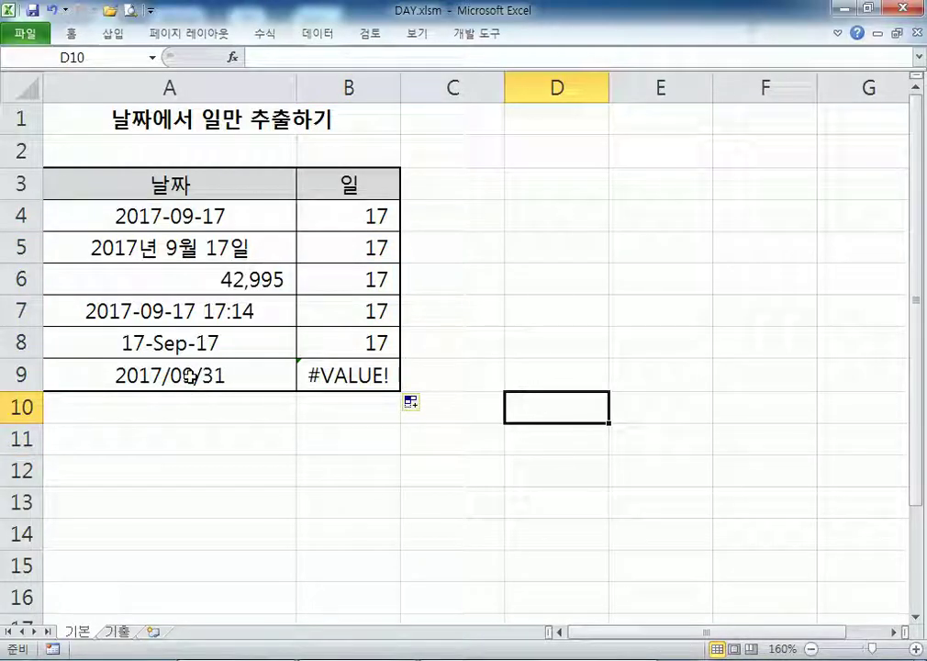
Step: Examine the underlying date entries in A5, A7 and A9 that the DAY formulas refer to
click(326, 247)
click(220, 246)
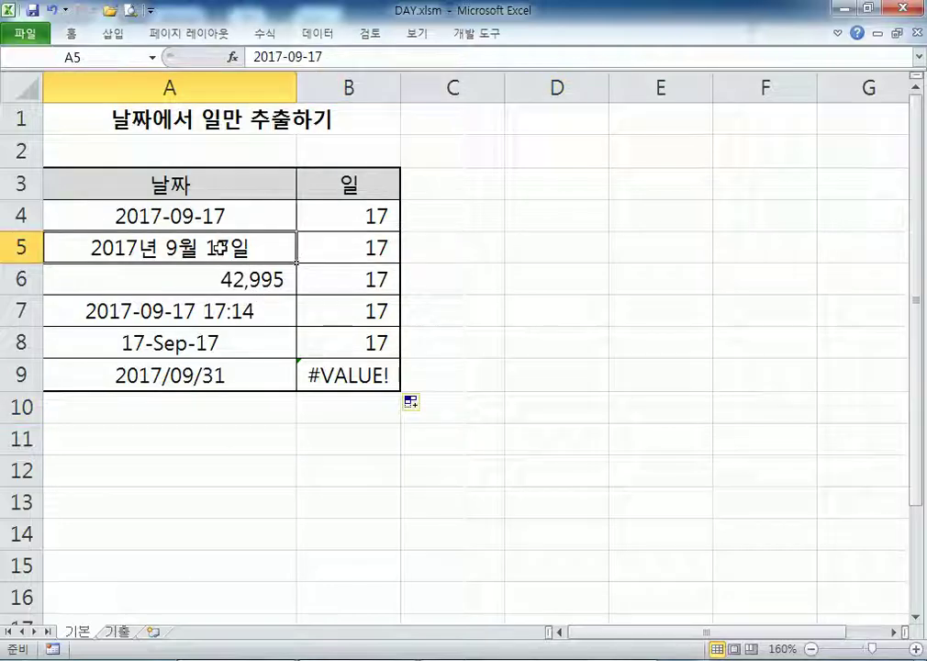
click(221, 314)
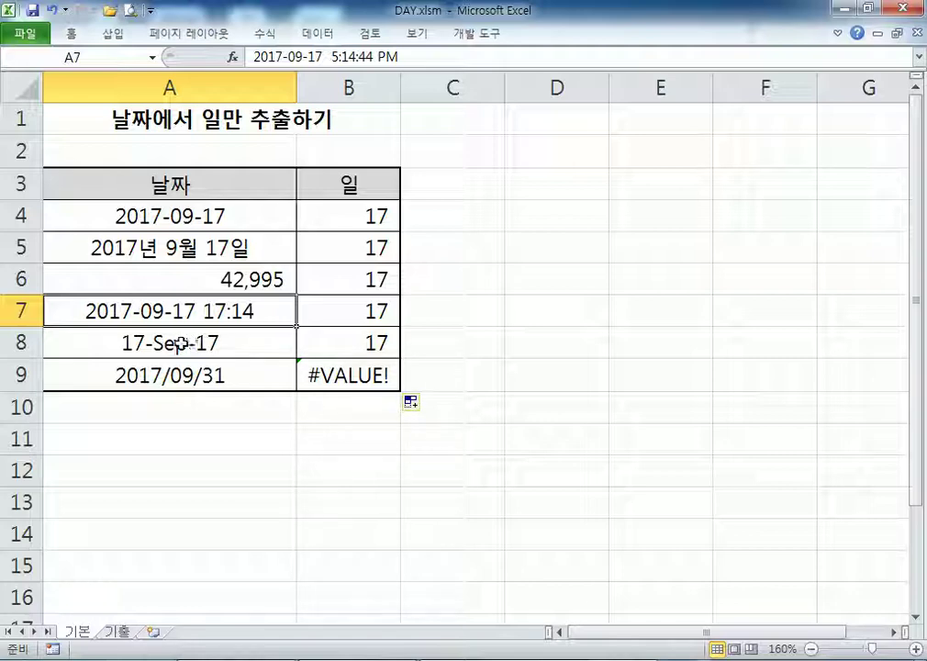
double_click(133, 373)
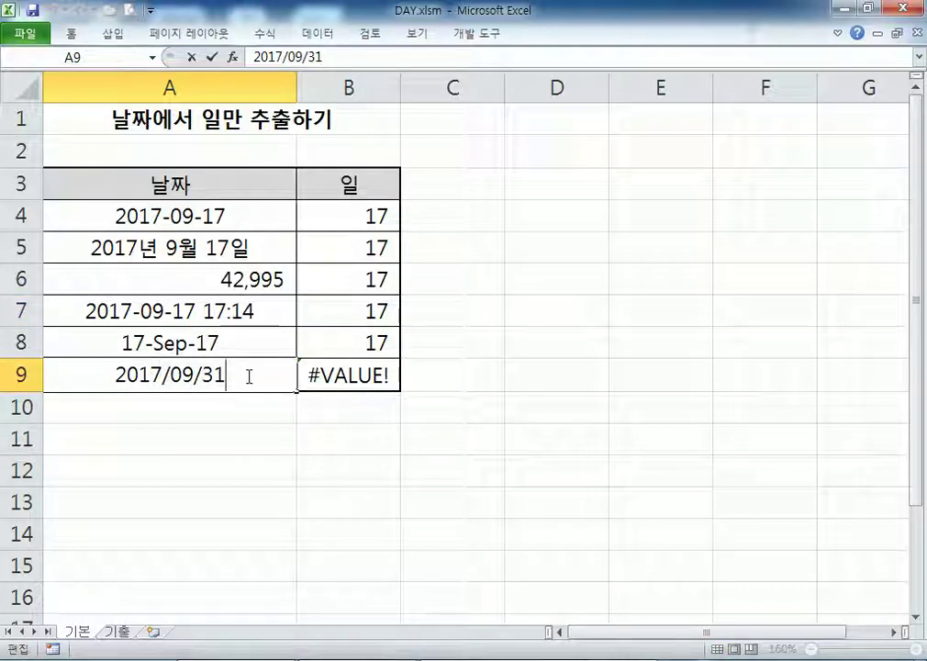
click(228, 435)
click(223, 376)
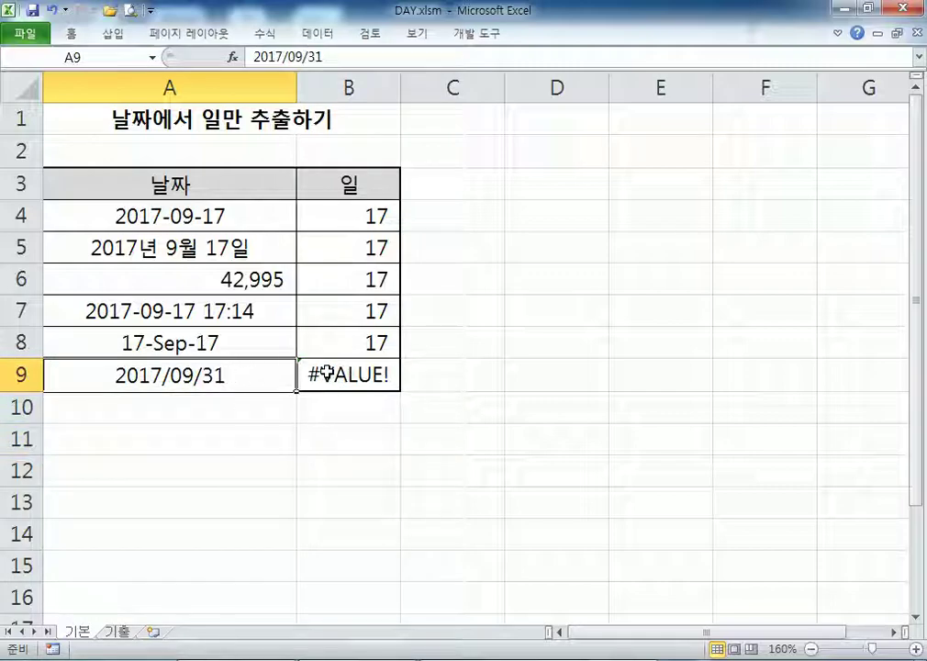
Step: Keep the ribbon expanded and apply the short date number format to A9
click(71, 34)
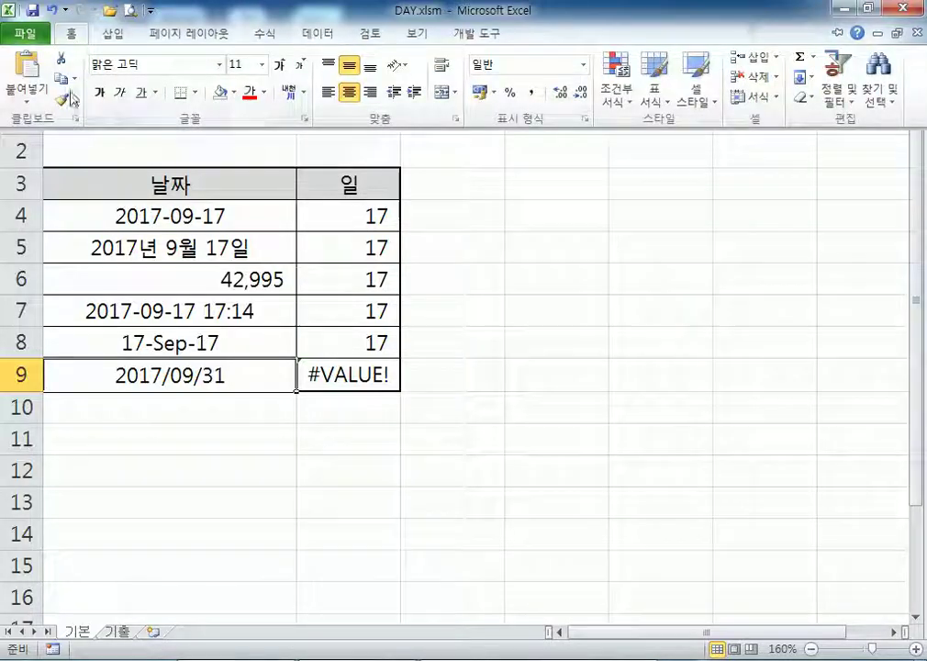
double_click(71, 34)
key(Down)
key(Down)
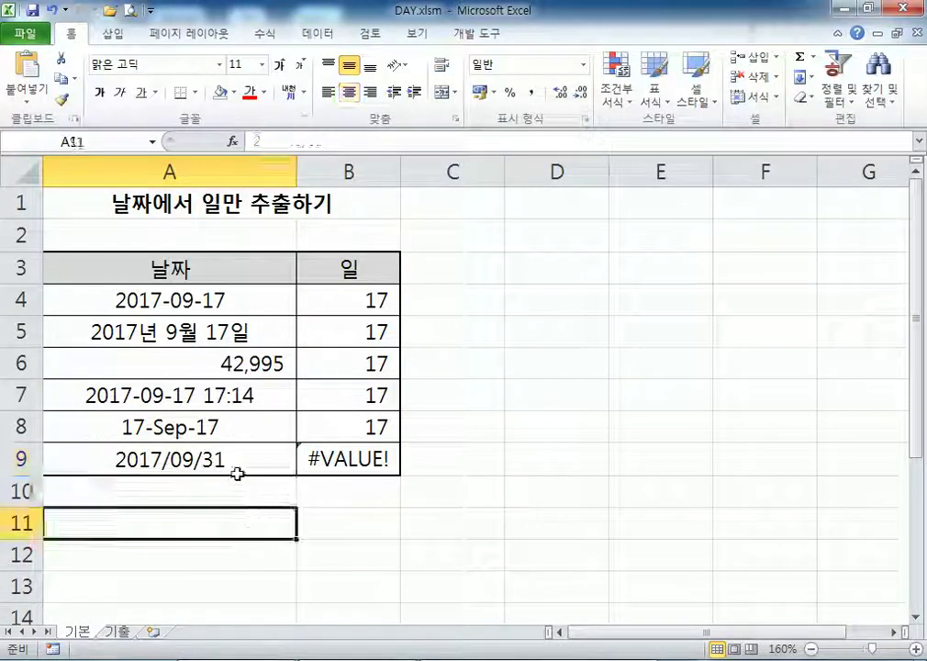
click(237, 470)
click(582, 65)
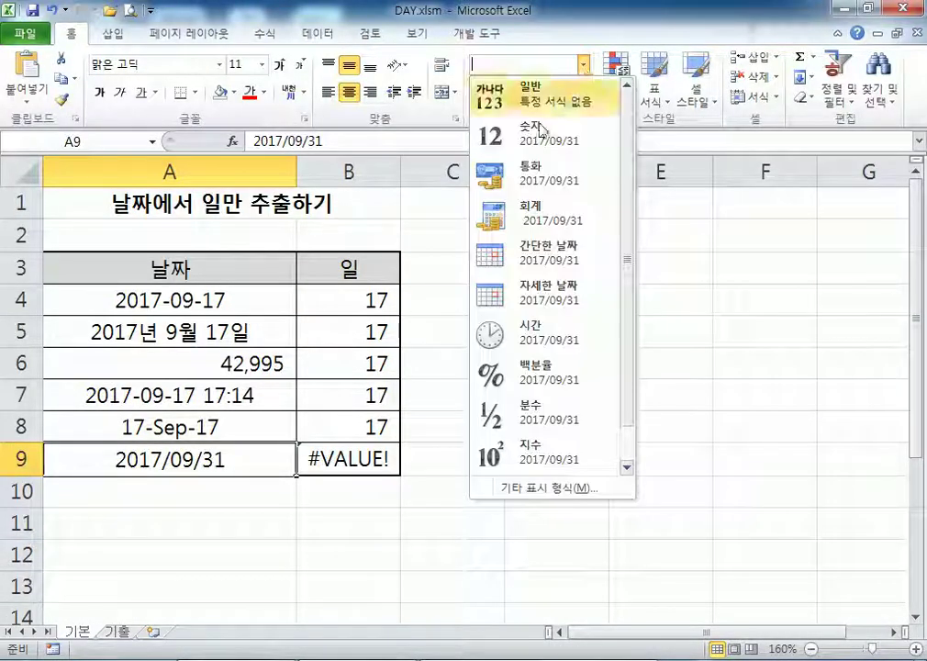
click(532, 253)
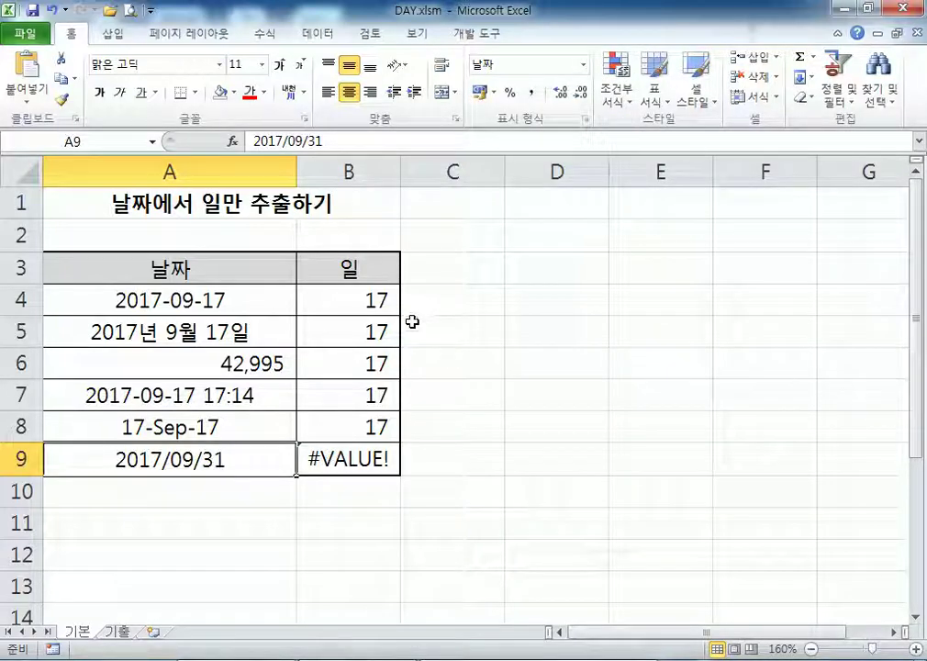
Step: Re-commit the existing entry in A9 and check the cell's date format in the Format Cells dialog
double_click(234, 459)
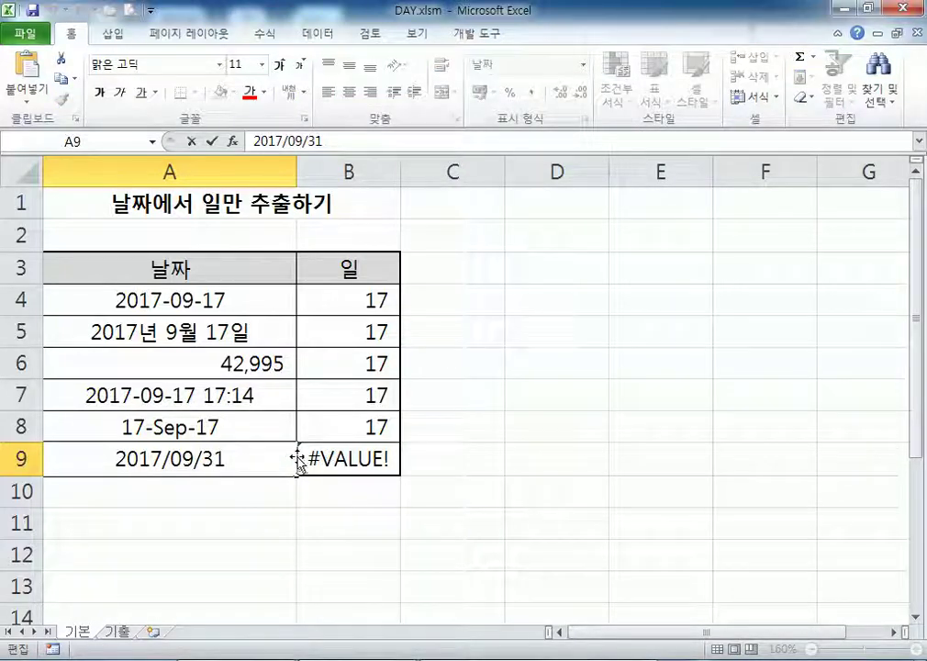
key(Return)
click(273, 459)
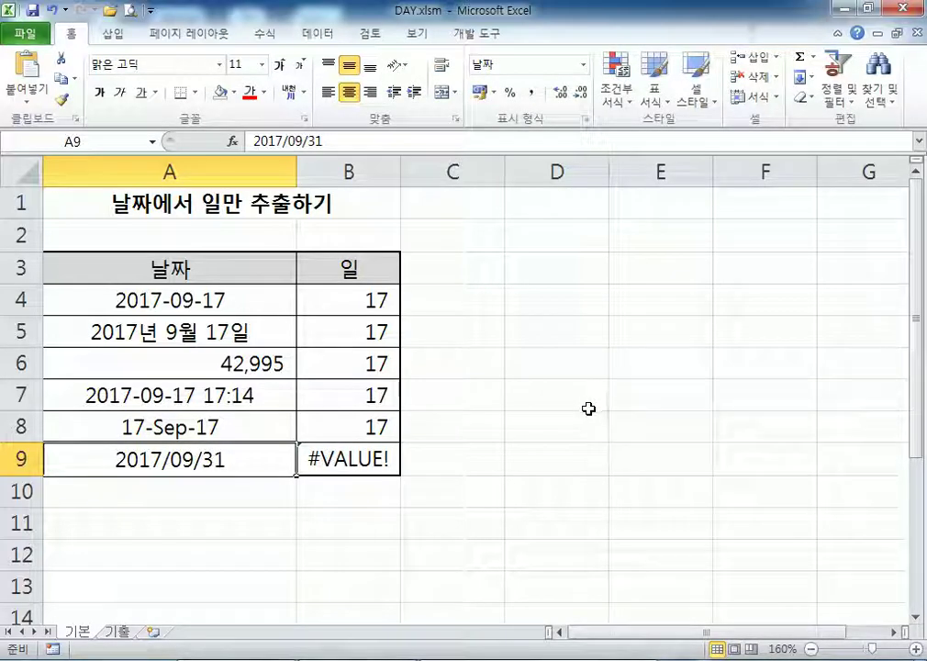
key(ctrl+1)
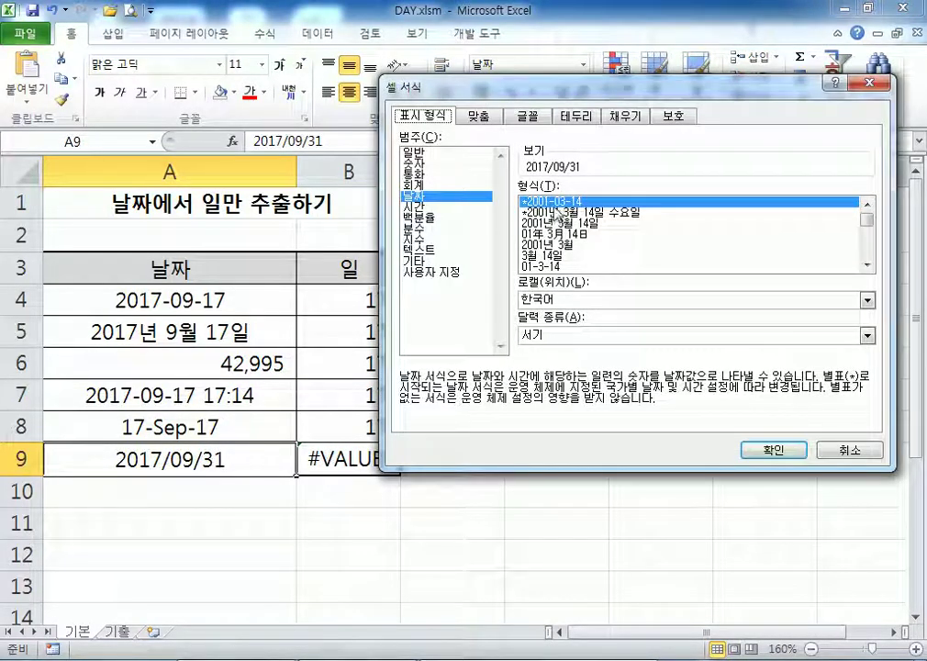
click(772, 451)
Step: Replace the date in A9 with 2017-09-17
text(201)
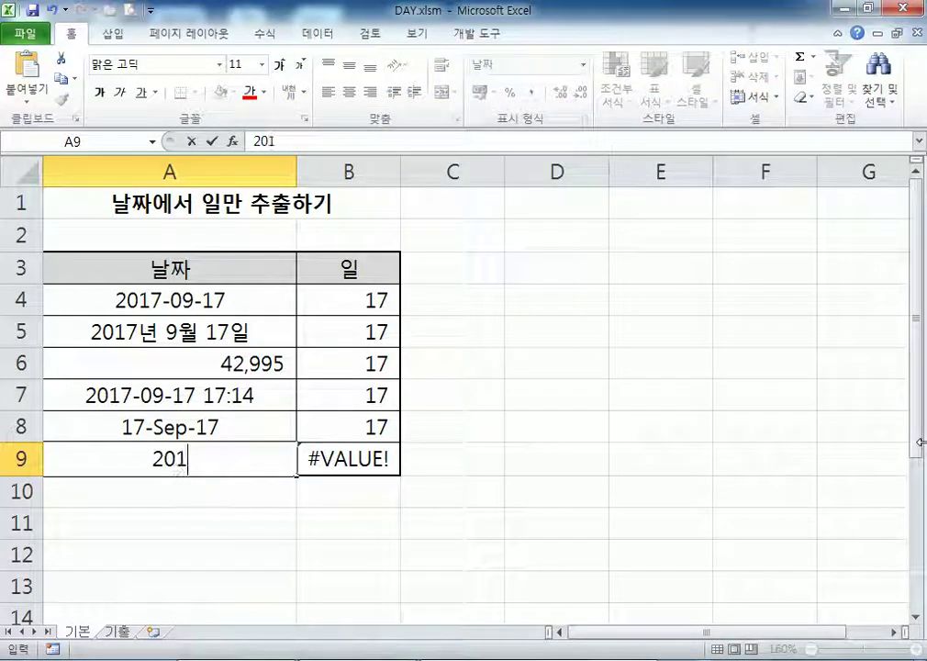
key(Escape)
text(2017-)
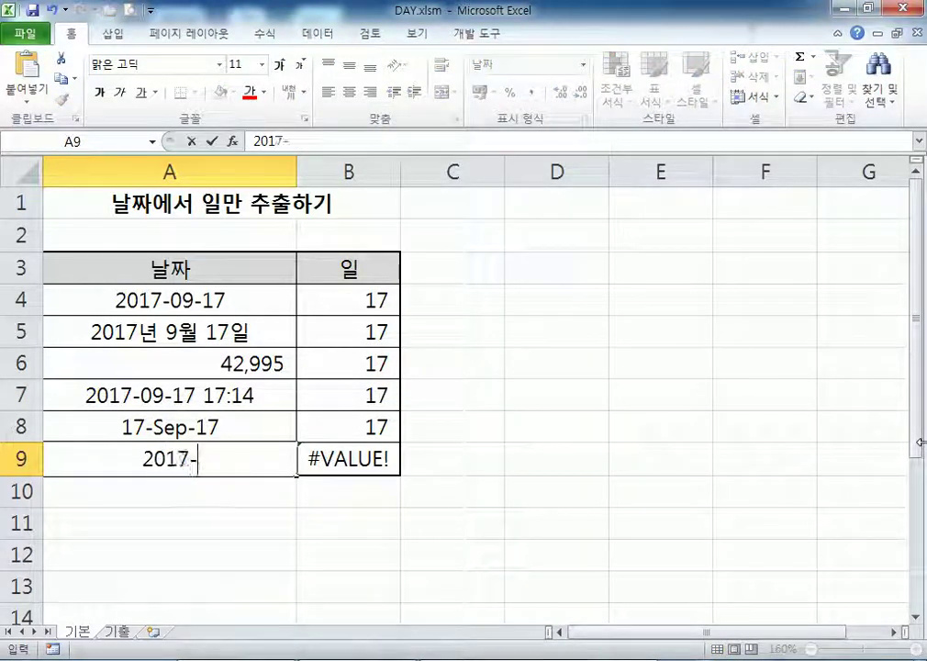
text(09-17)
key(Return)
key(Up)
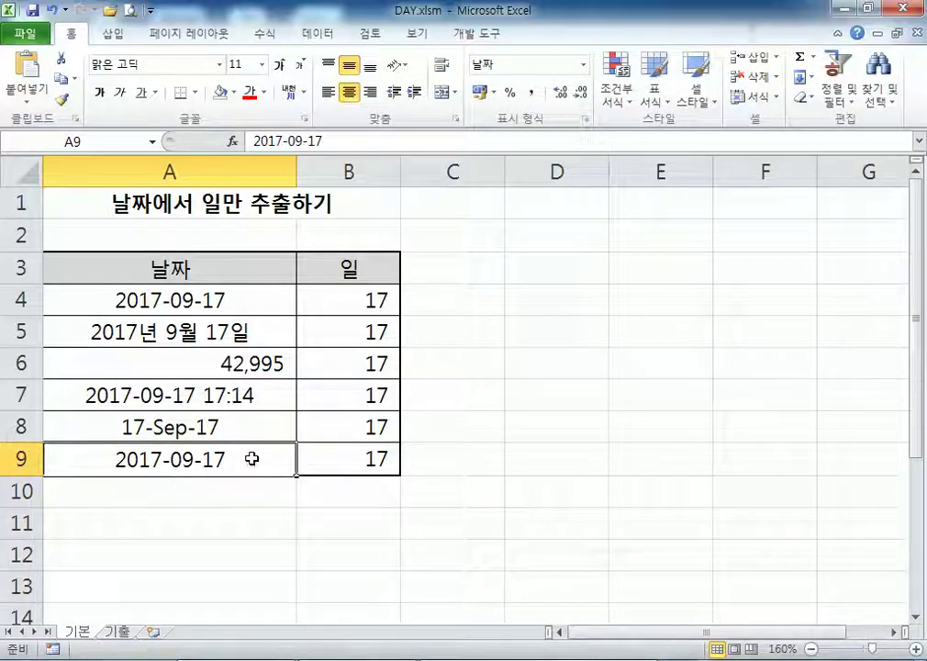
Step: Apply the custom number format yyyy/mm/dd to the date in A9
key(ctrl+1)
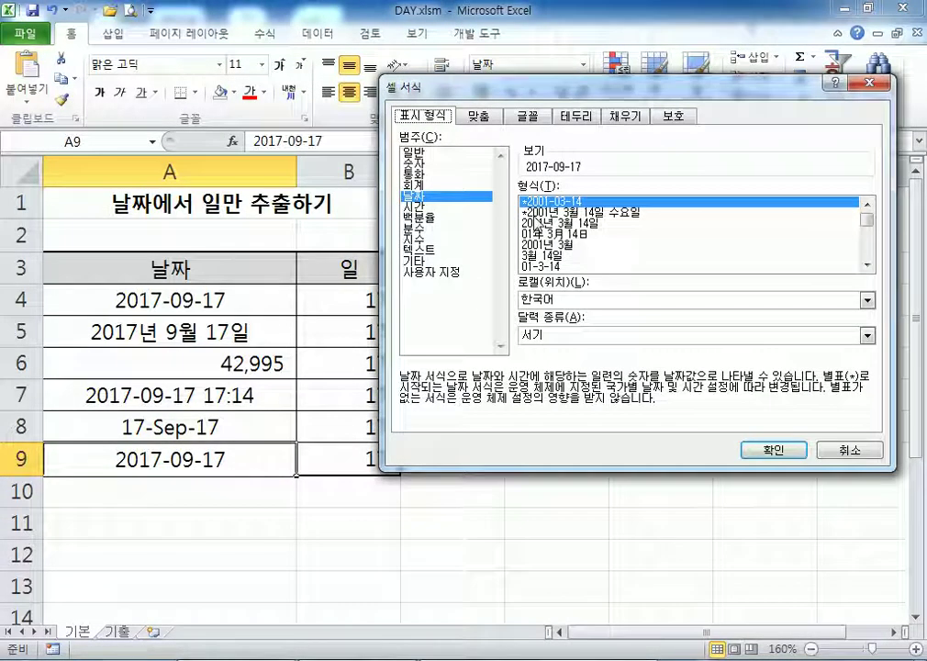
click(449, 272)
drag(547, 203, 551, 202)
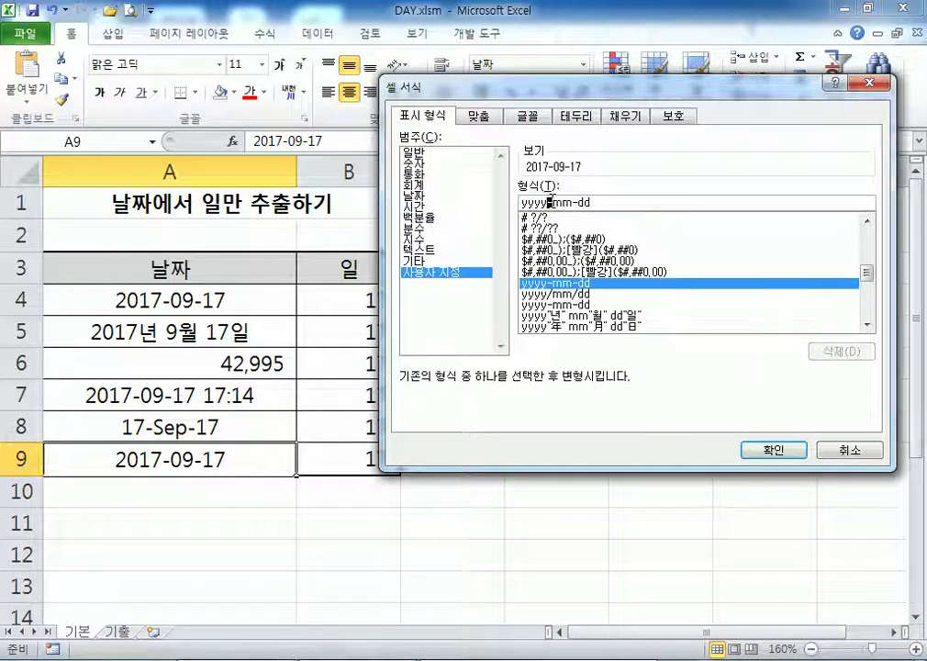
text(/mm)
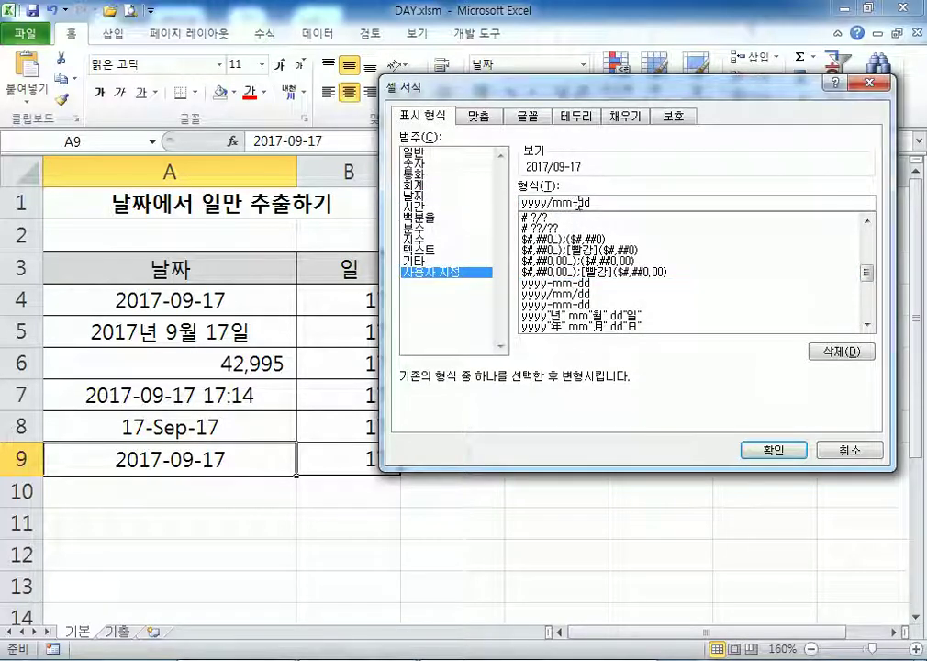
text(/)
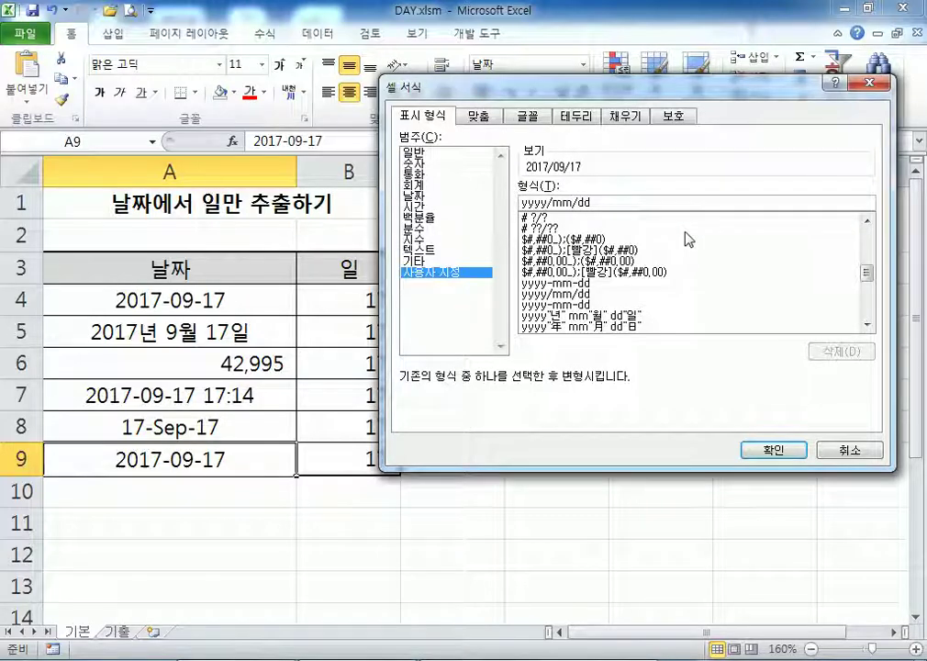
key(Return)
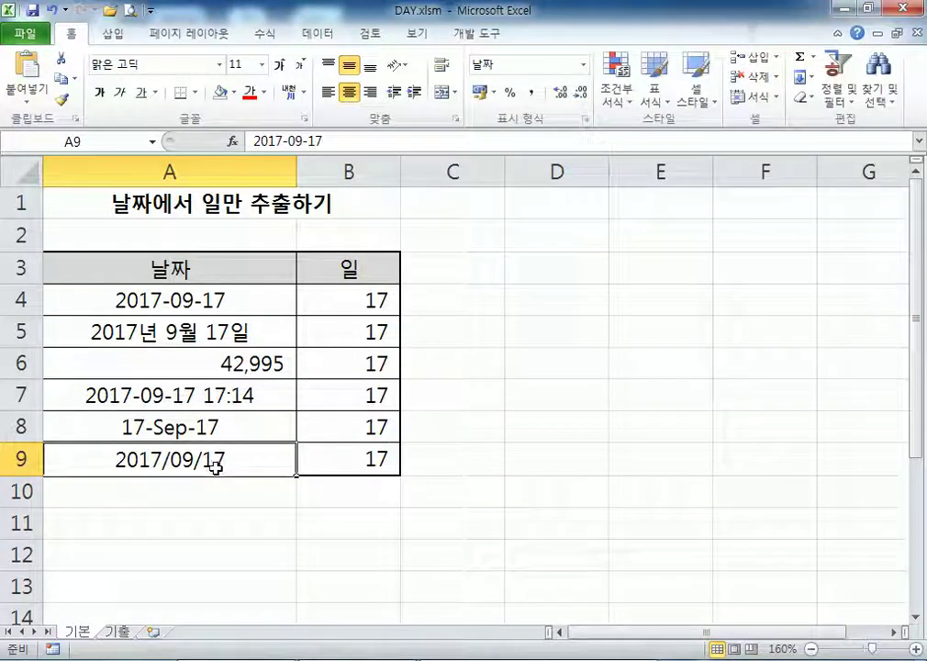
Step: Enter the date 2017/09/07 in A10, just below the table
click(279, 502)
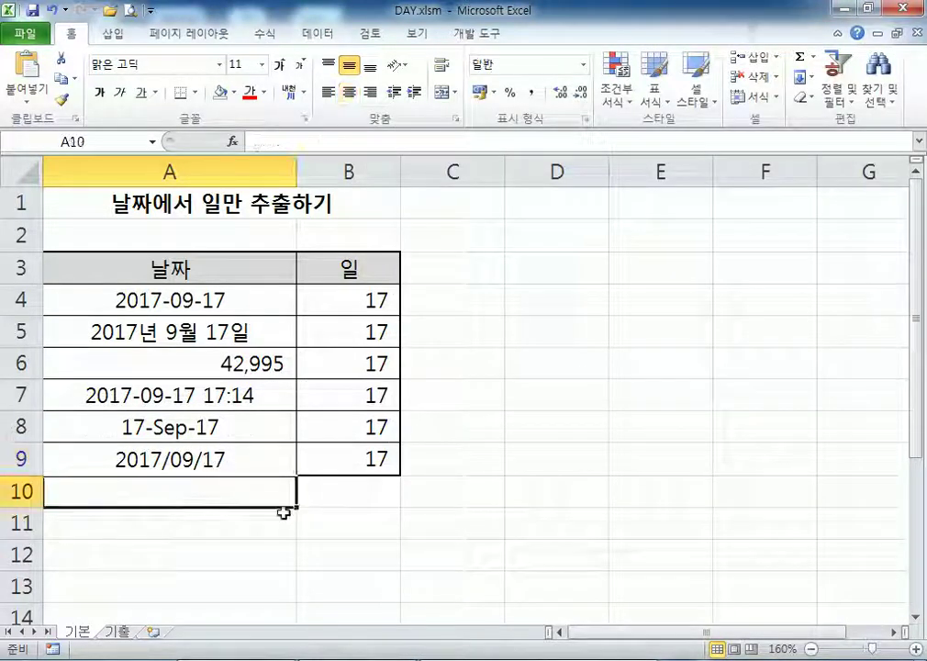
text(2017*09)
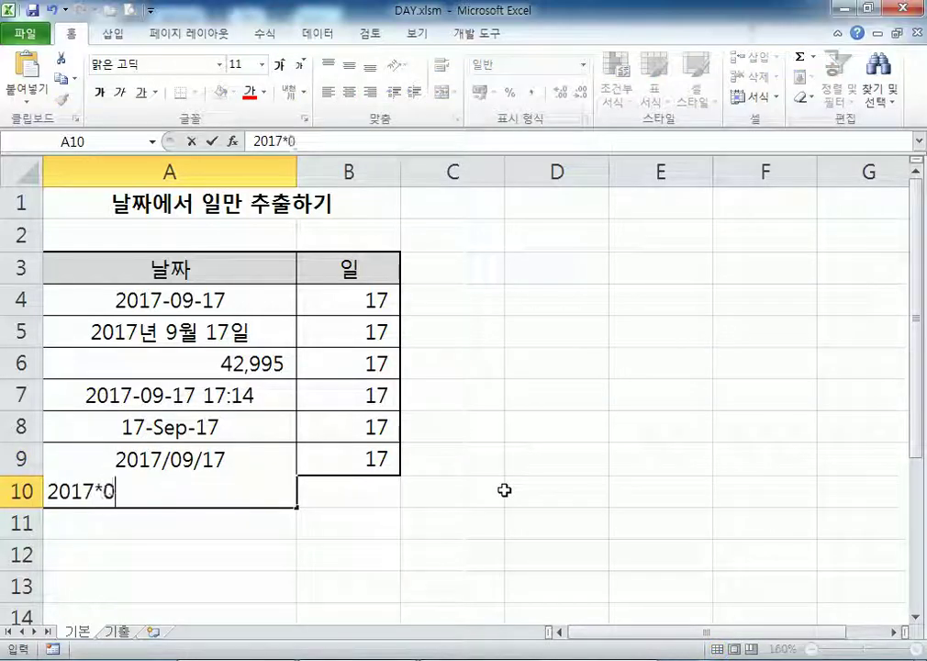
key(BackSpace)
key(BackSpace)
text(/09)
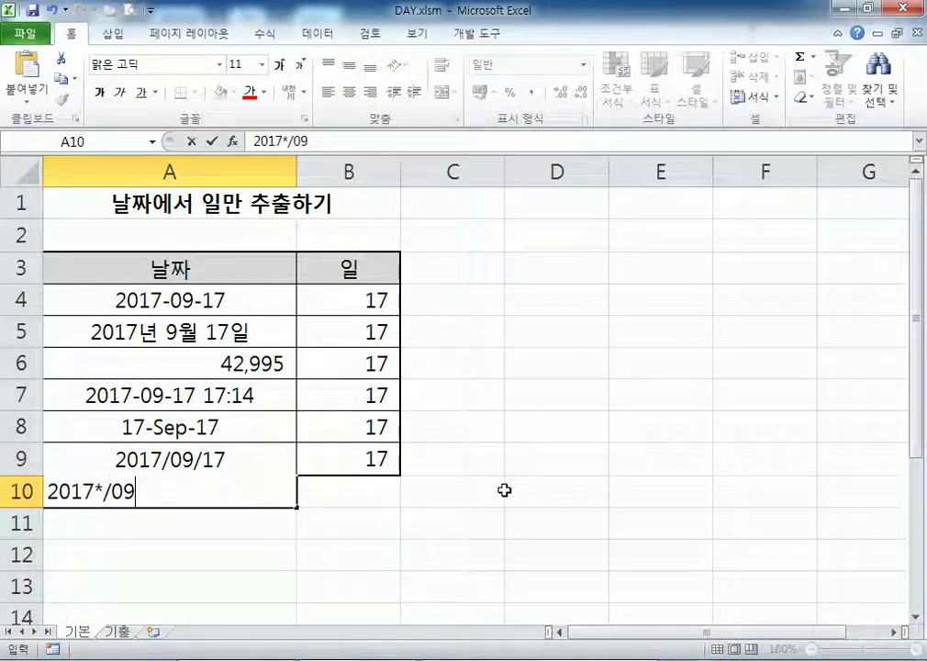
key(BackSpace)
key(BackSpace)
key(BackSpace)
key(BackSpace)
text(/)
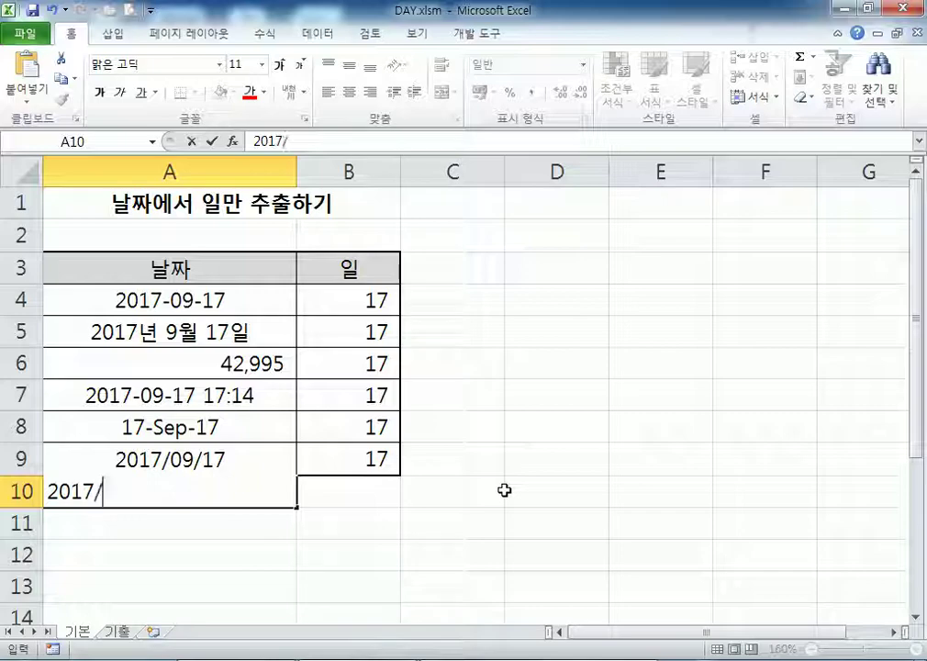
text(09/07)
key(Return)
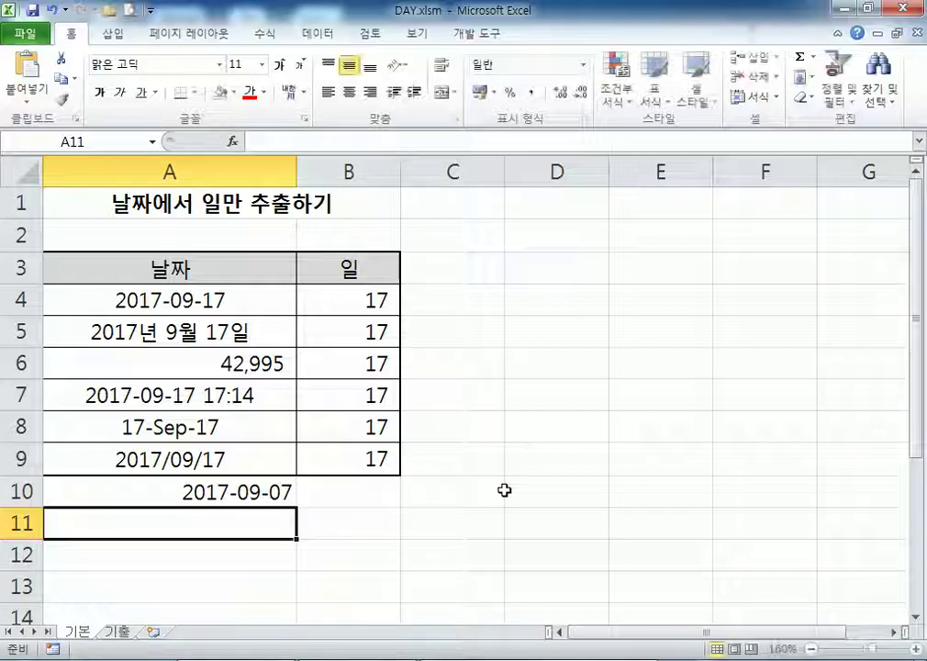
Step: Undo the date entry in A10 and set the empty cell's number format to Text
key(Up)
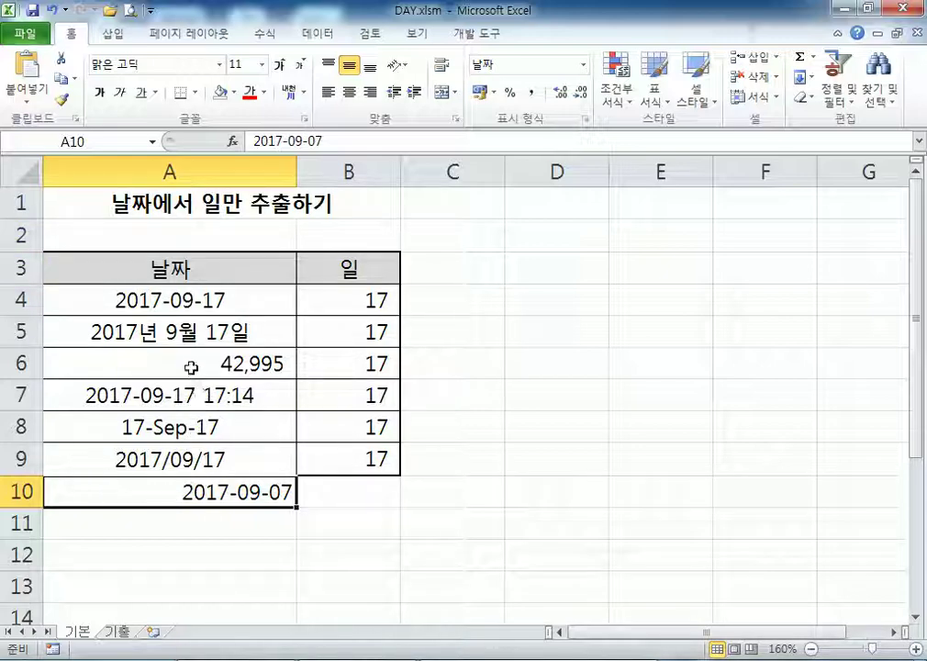
key(ctrl+z)
click(582, 64)
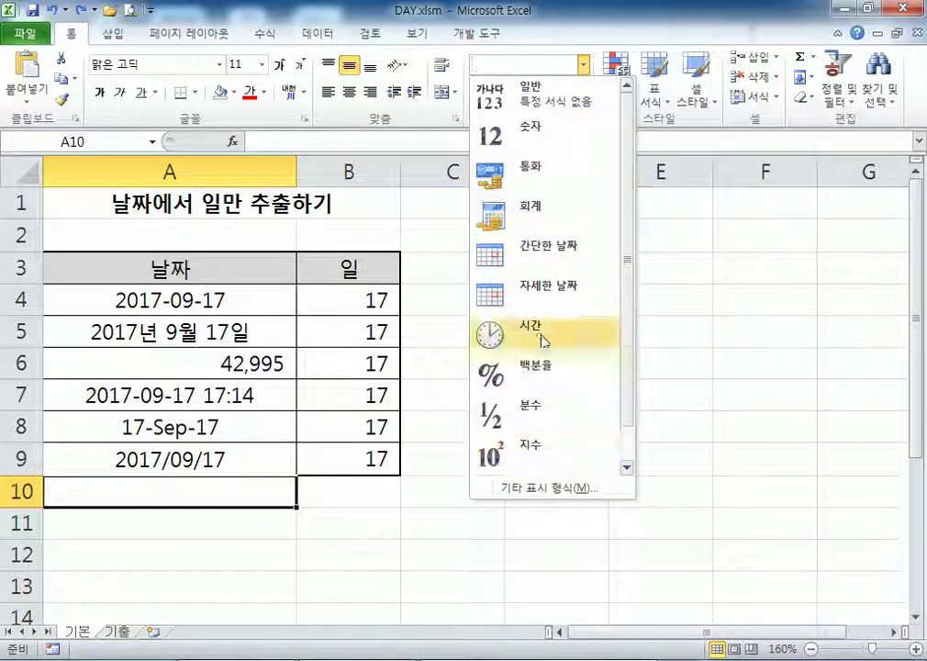
key(Escape)
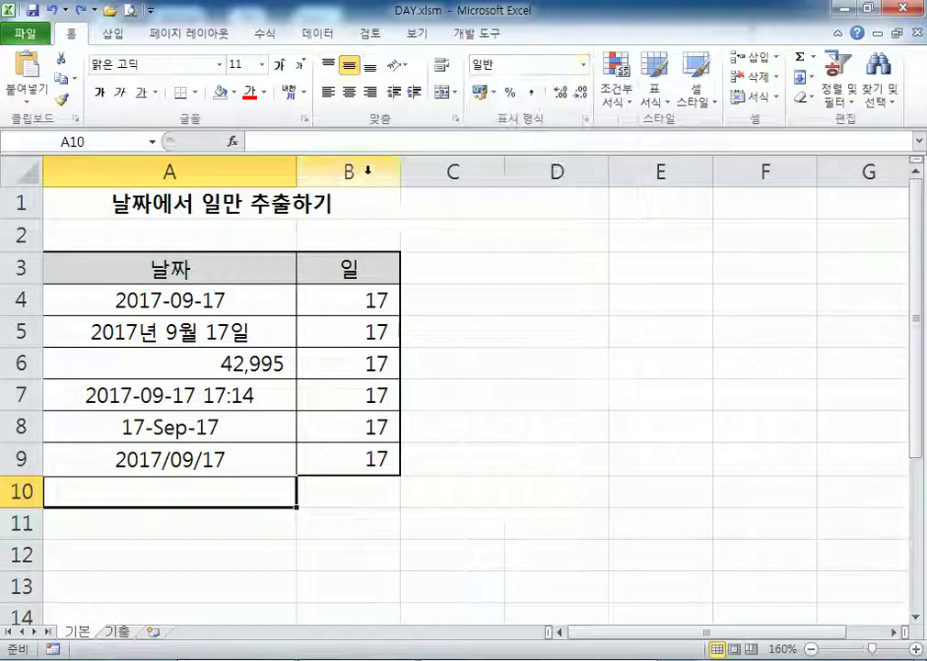
key(ctrl+1)
click(429, 260)
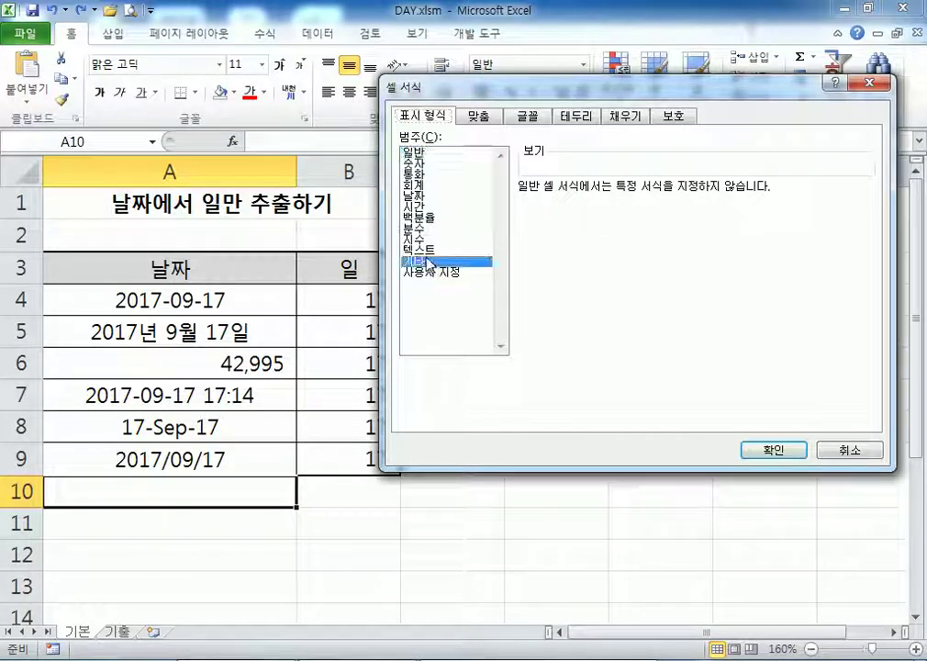
click(424, 248)
click(773, 448)
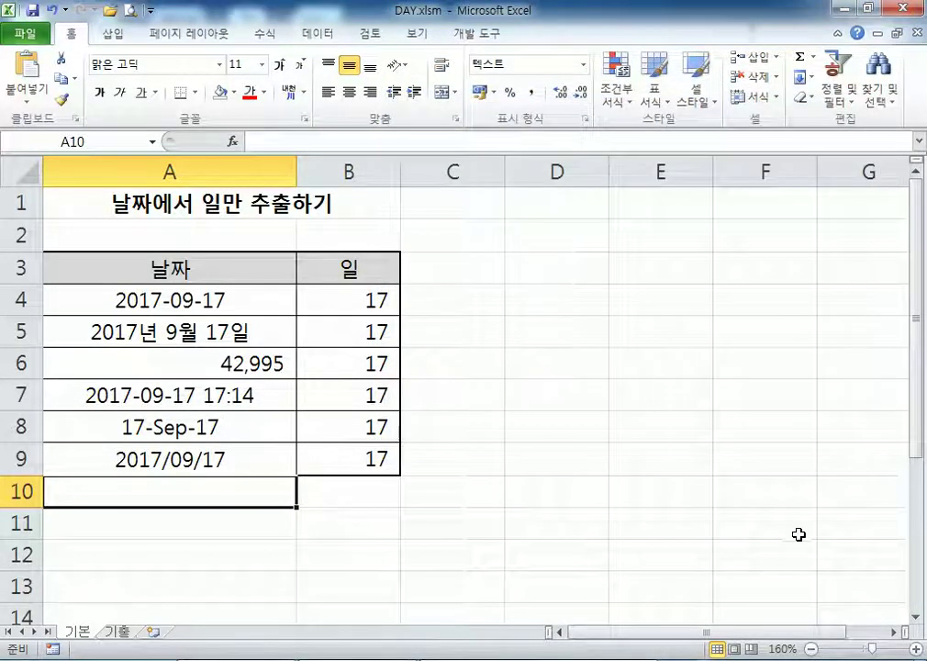
Step: Enter 2017/09/17 in the text-formatted cell A10 and select it again
text(2017/09)
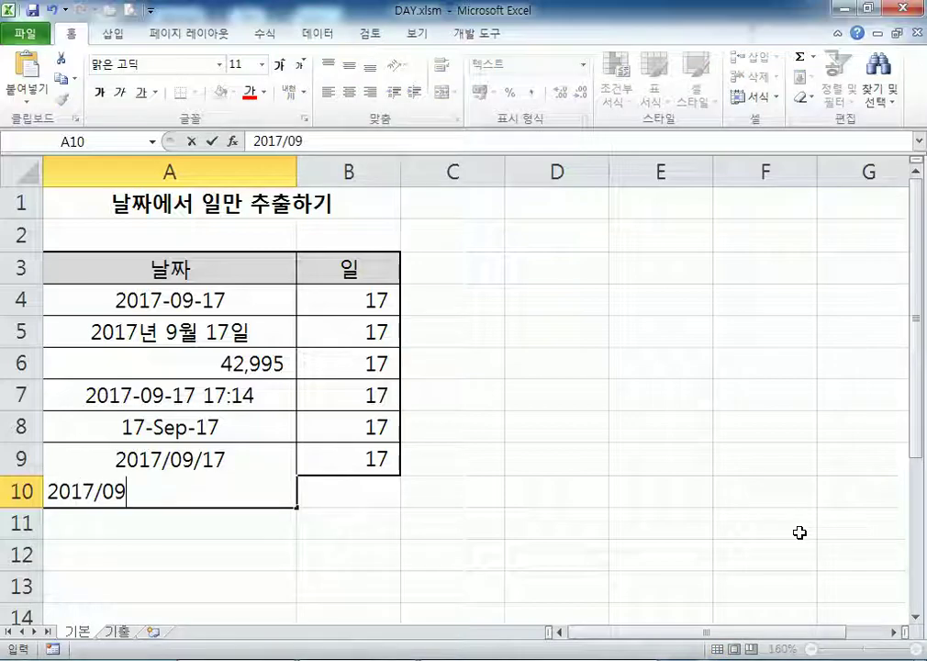
text(/17)
key(Return)
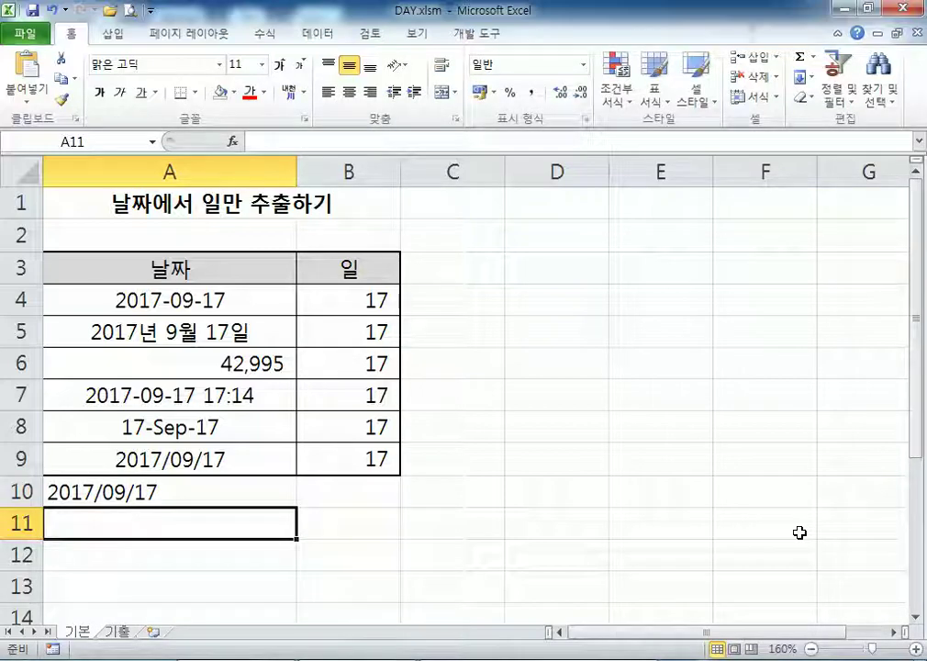
click(186, 490)
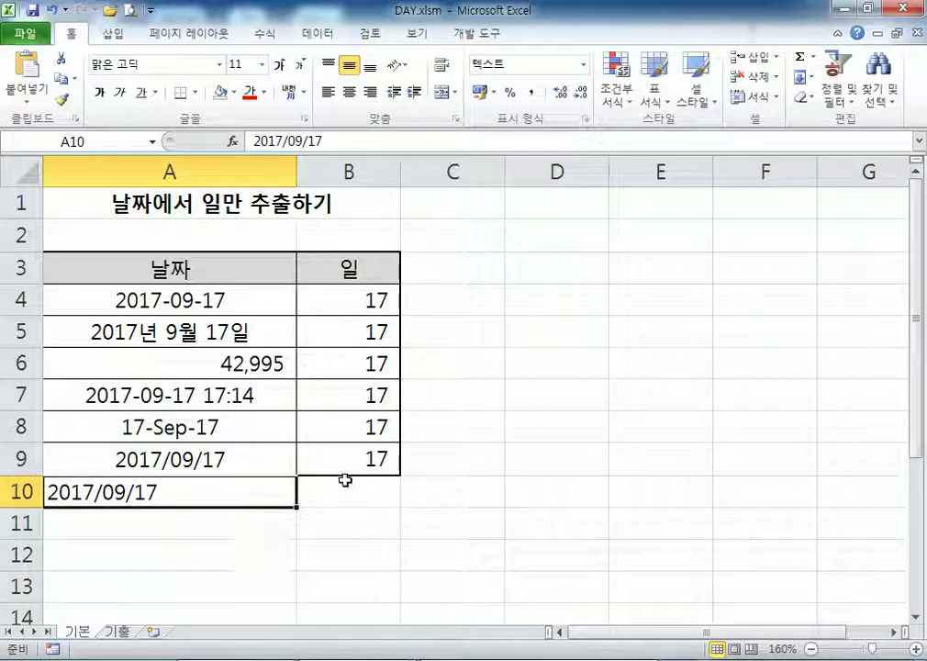
Step: Copy the DAY formula from B9 into B10 and compare the formulas in the two cells
click(374, 462)
key(ctrl+c)
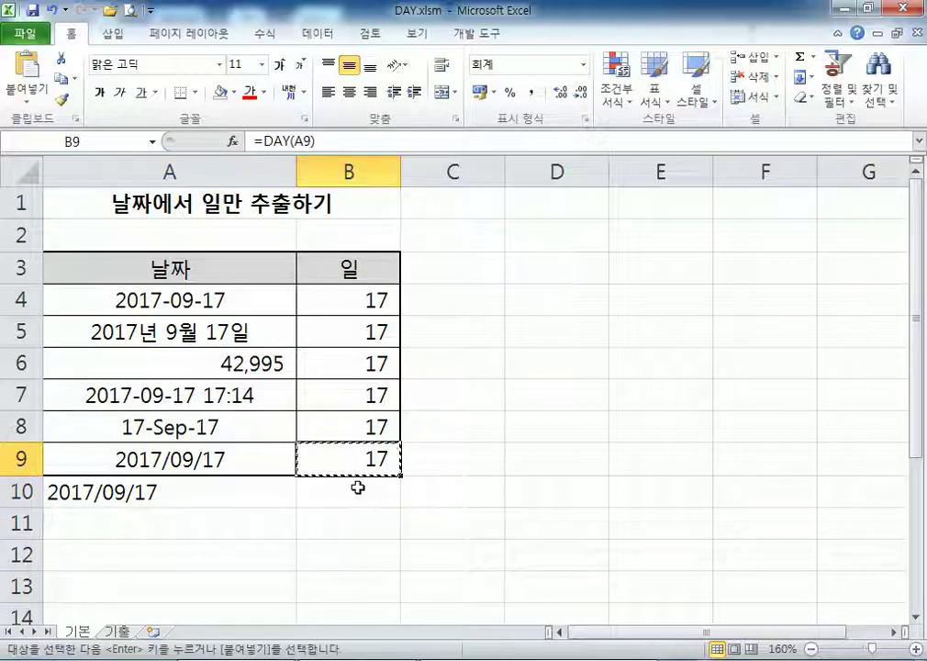
click(359, 489)
key(ctrl+v)
key(Escape)
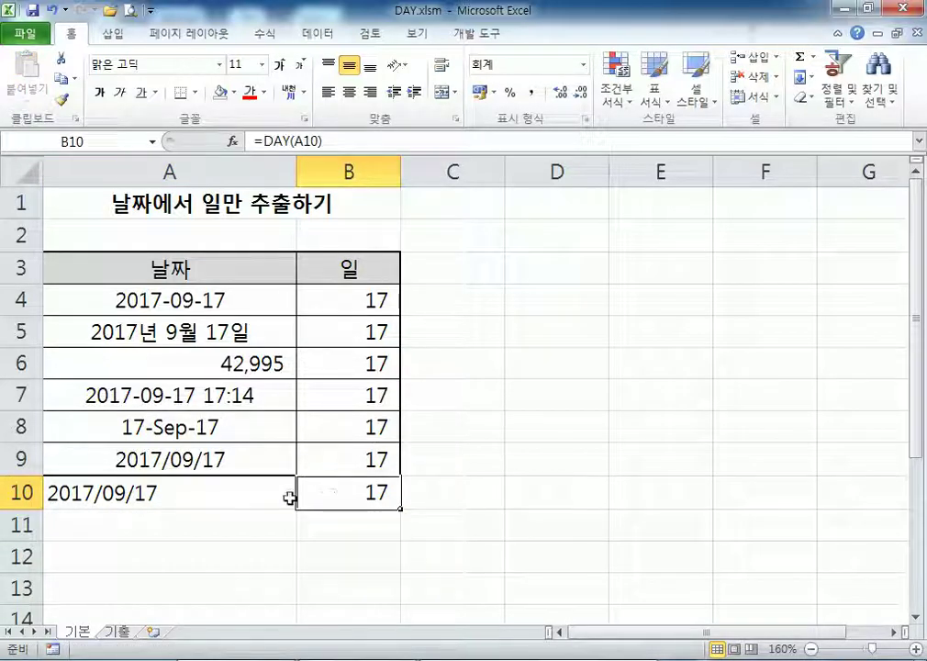
click(239, 493)
click(372, 458)
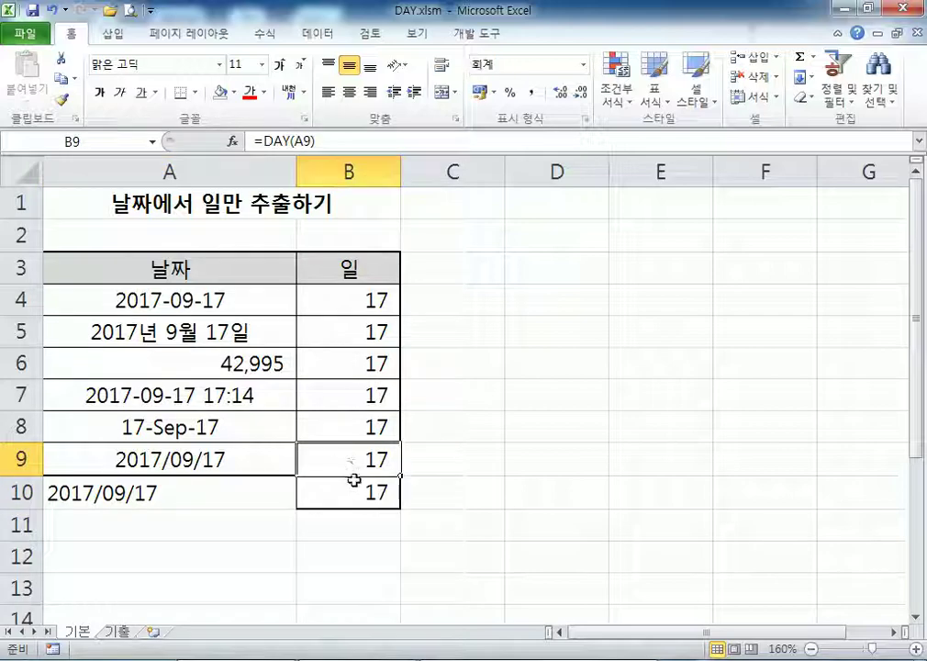
click(358, 492)
click(364, 459)
click(358, 492)
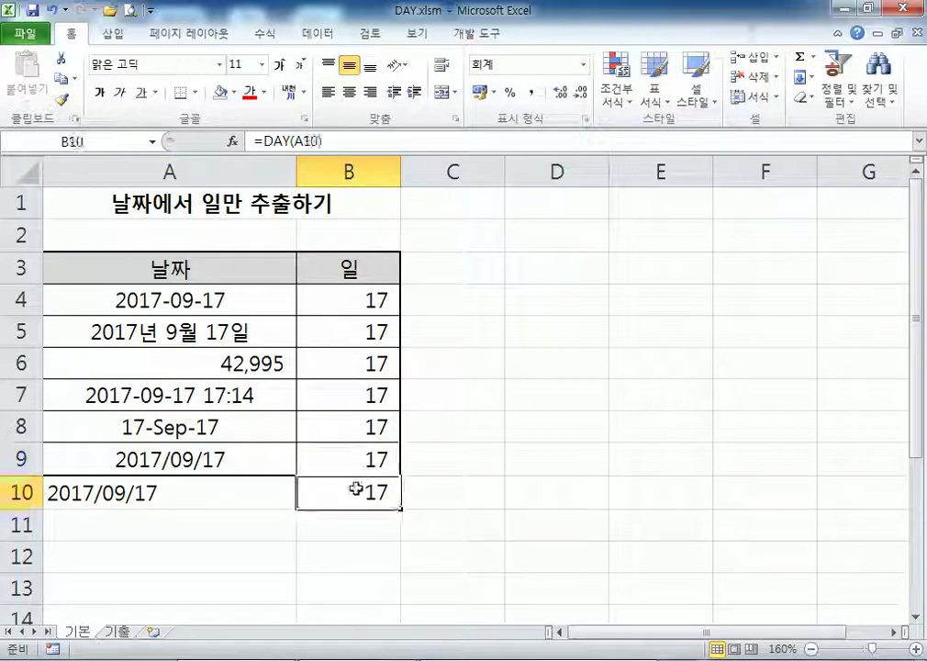
Step: Undo the trial edits back to the 2017/09/31 entry in A9 and remove the centre alignment from A4:A9
click(292, 463)
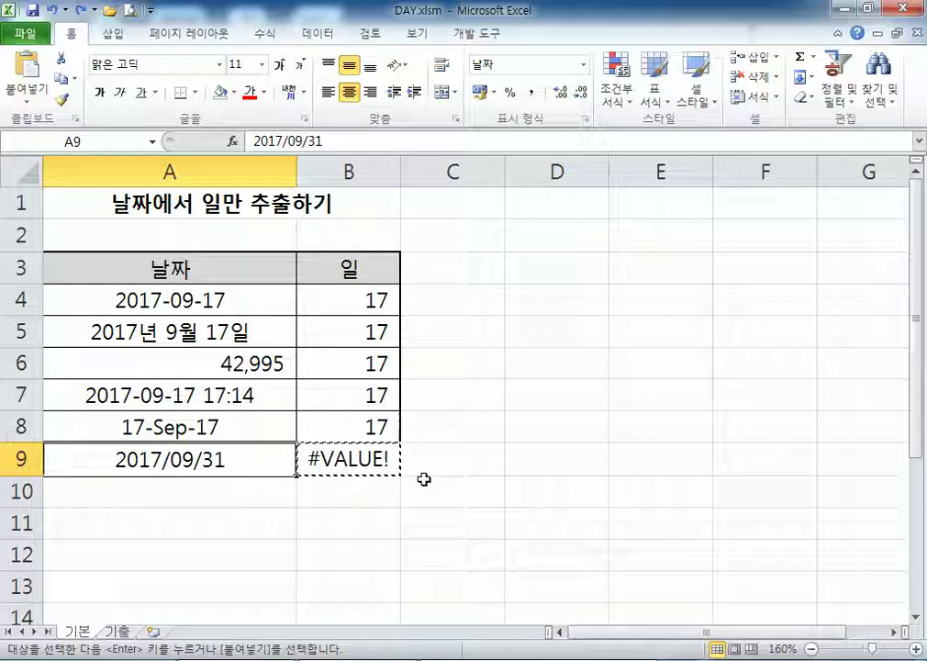
key(Escape)
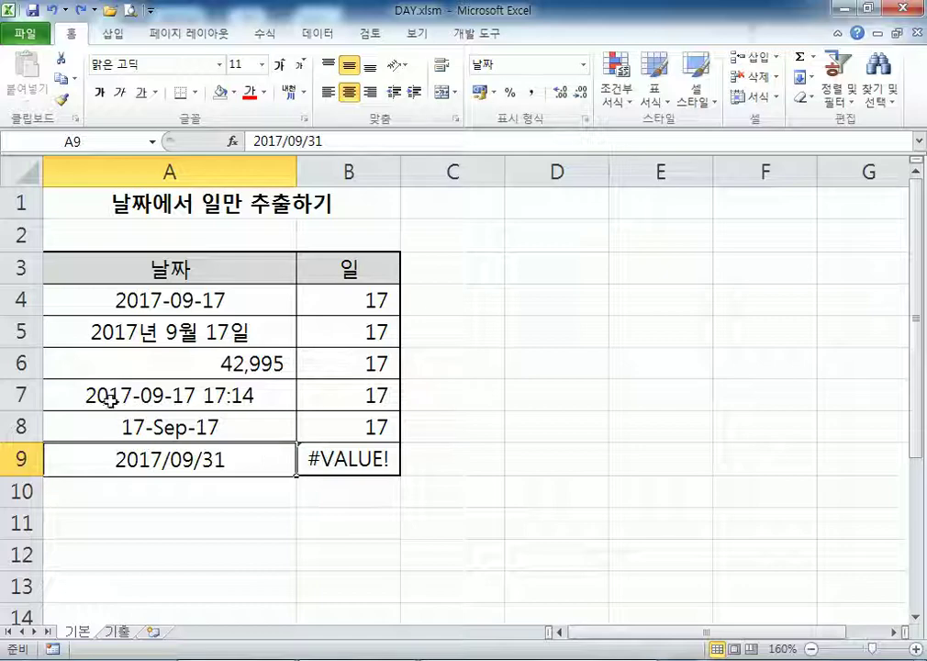
drag(145, 295, 132, 453)
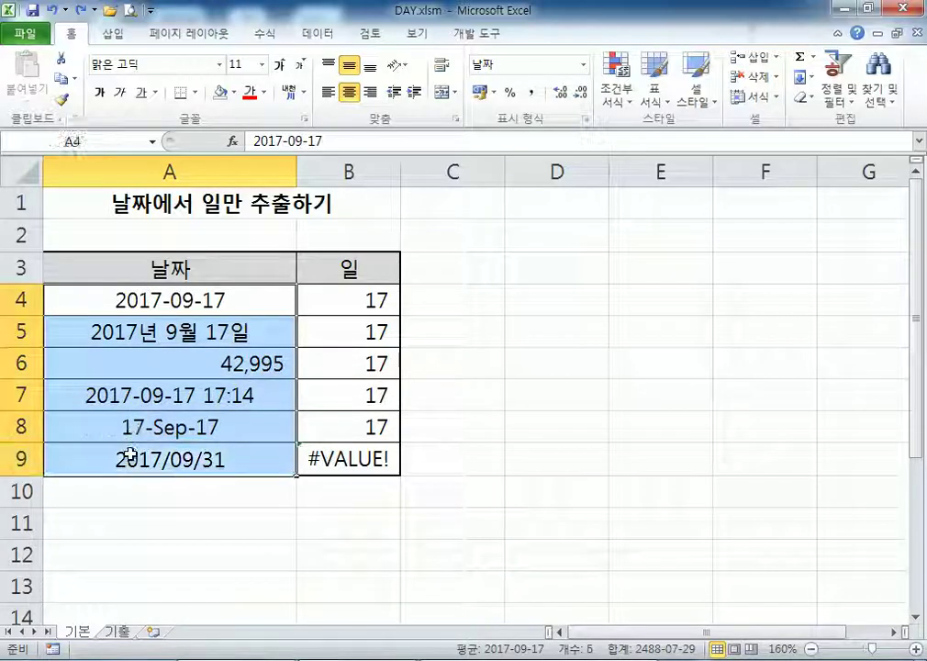
click(349, 92)
click(594, 503)
drag(269, 308, 269, 424)
click(73, 459)
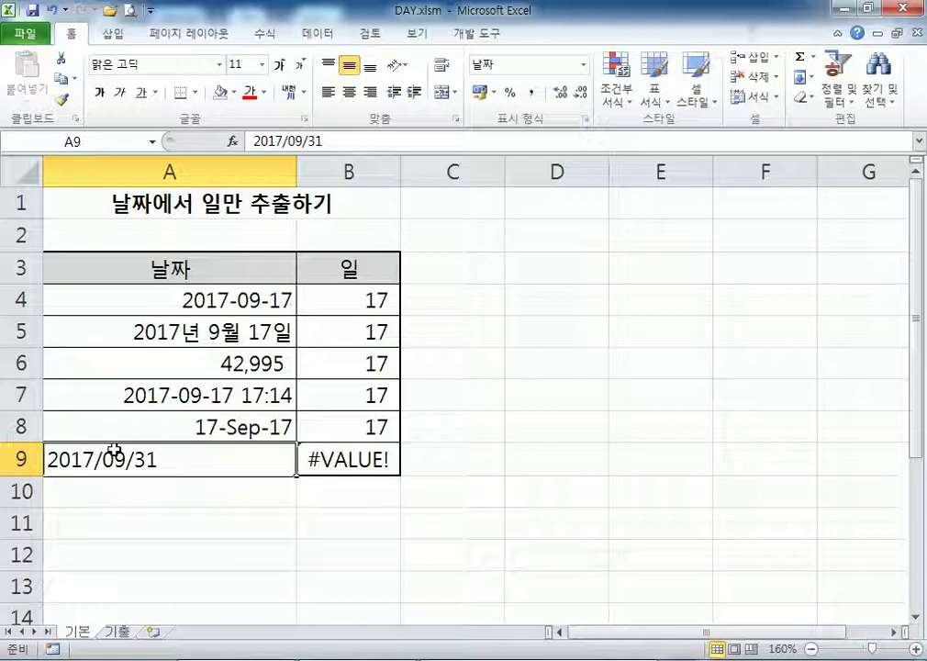
Step: Inspect the DAY formula and its cell reference in B4 without changing it
click(365, 299)
double_click(366, 299)
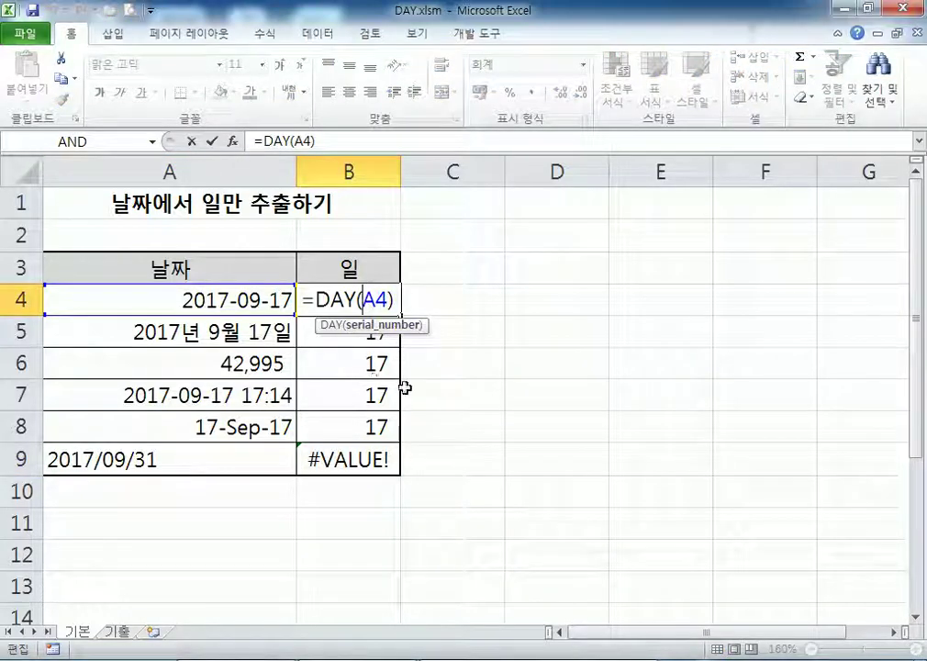
key(Escape)
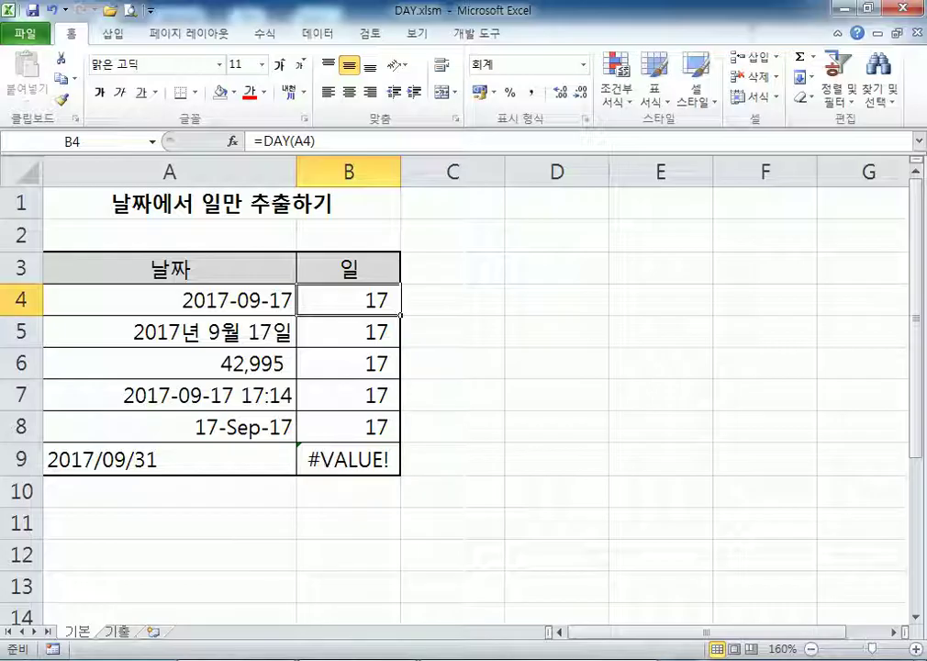
Step: Close DAY.xlsm and open the DAYS360.xlsm workbook
key(alt+F4)
double_click(330, 416)
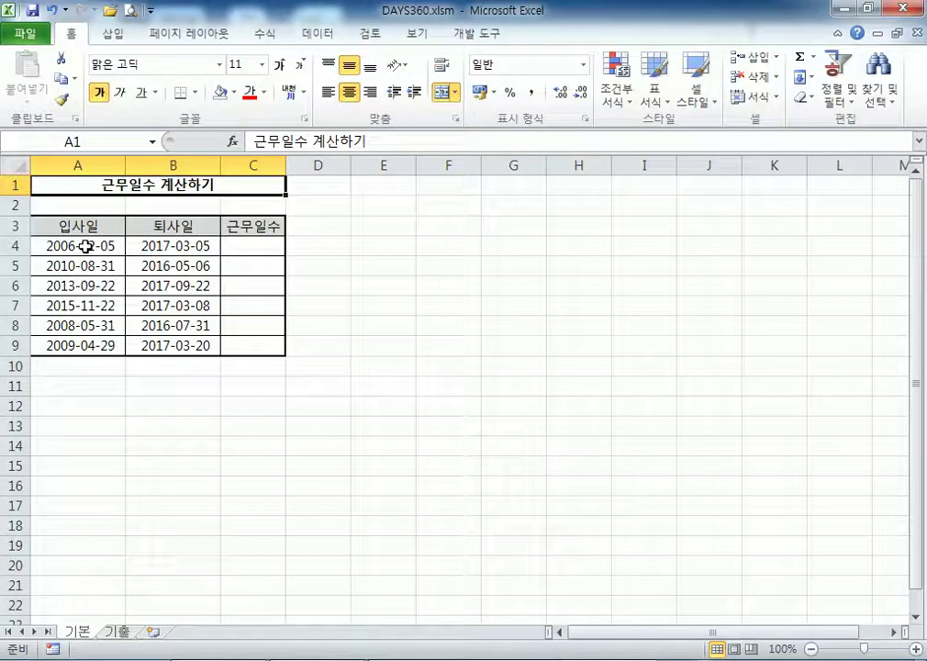
scroll(84, 250, up, 4)
Step: Calculate the first employee's days worked in C4 with =DAYS360(A4,B4), using the hire and leaving dates
click(382, 297)
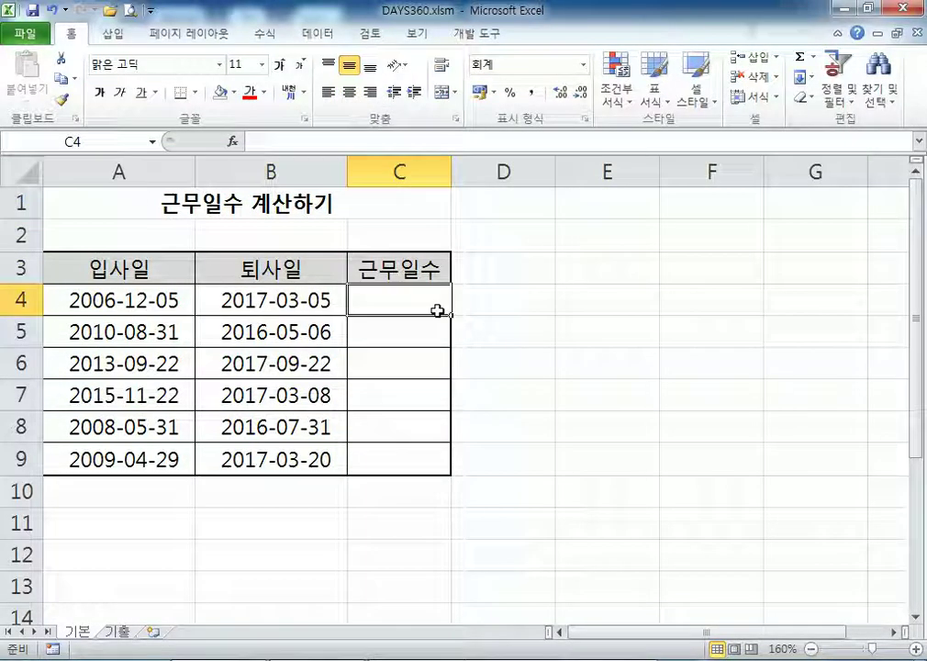
text(=DAY)
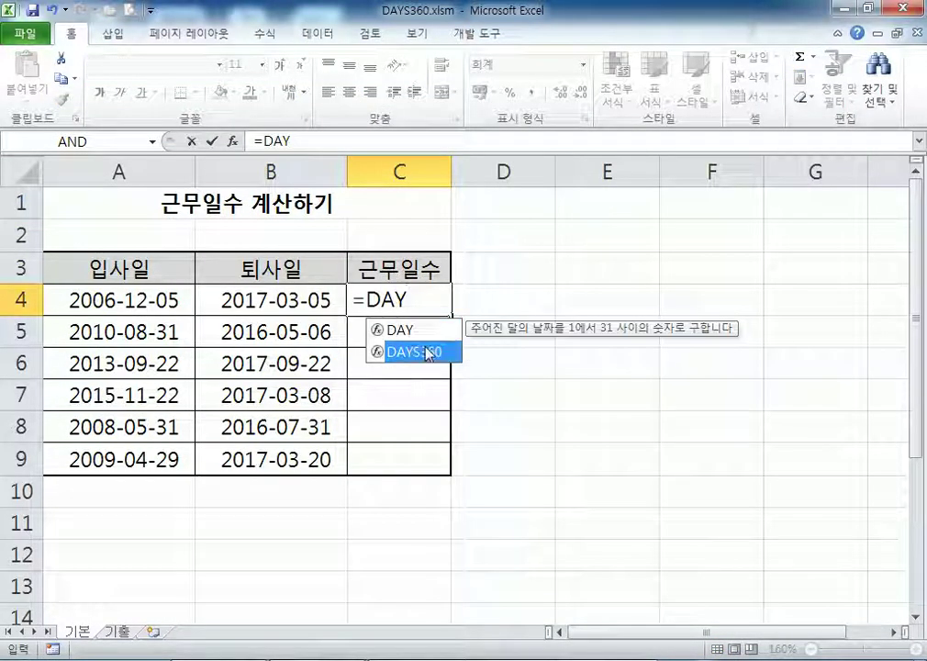
double_click(427, 352)
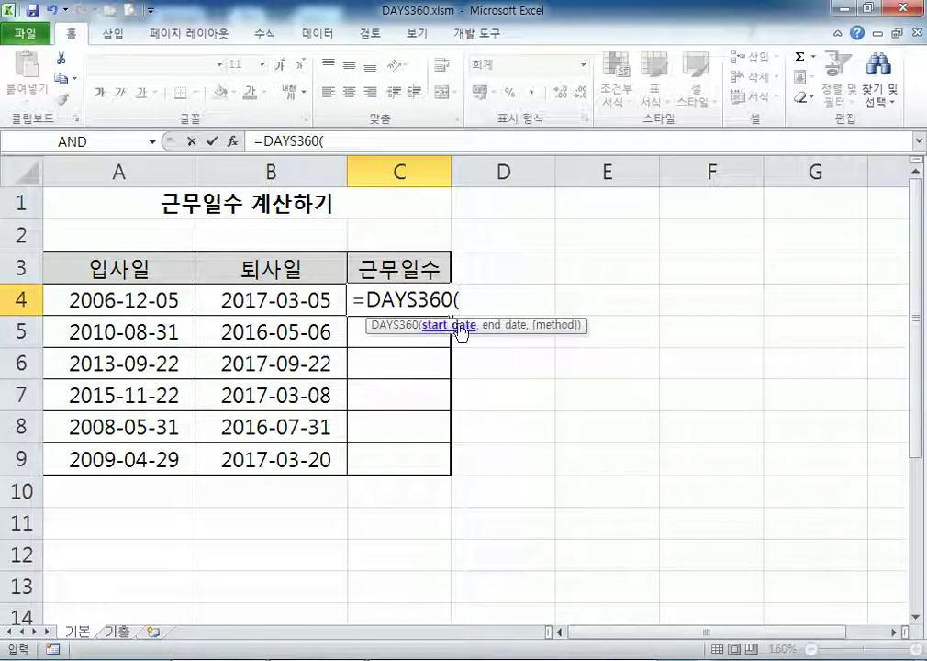
click(133, 295)
text(,)
click(244, 301)
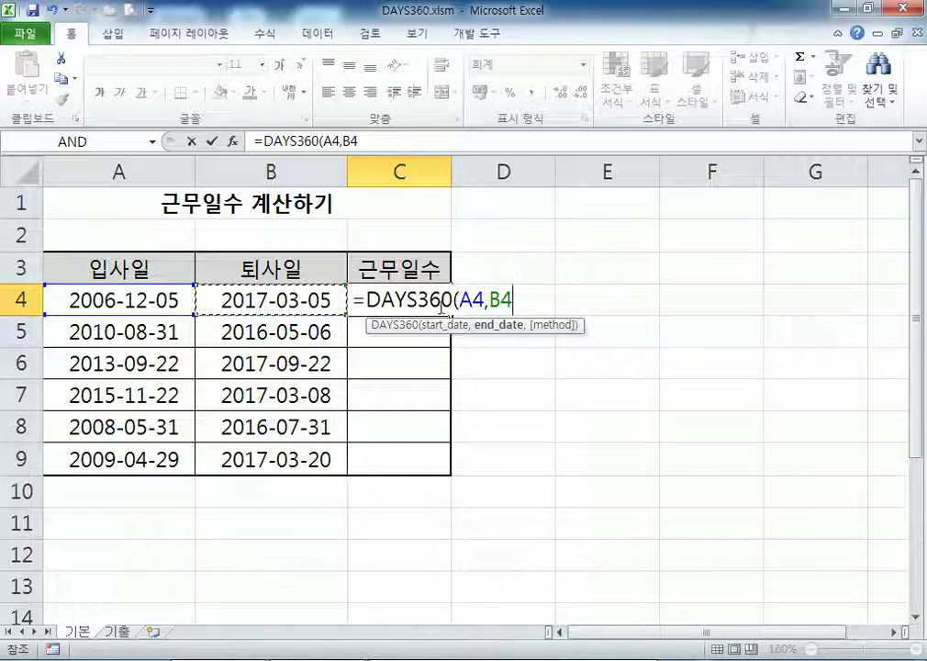
key(Return)
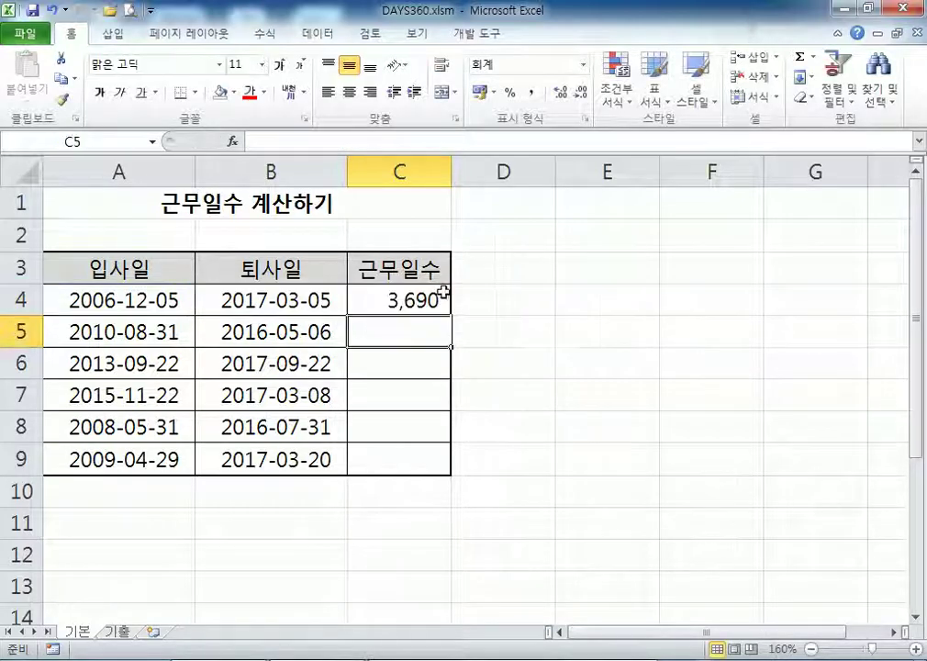
click(433, 304)
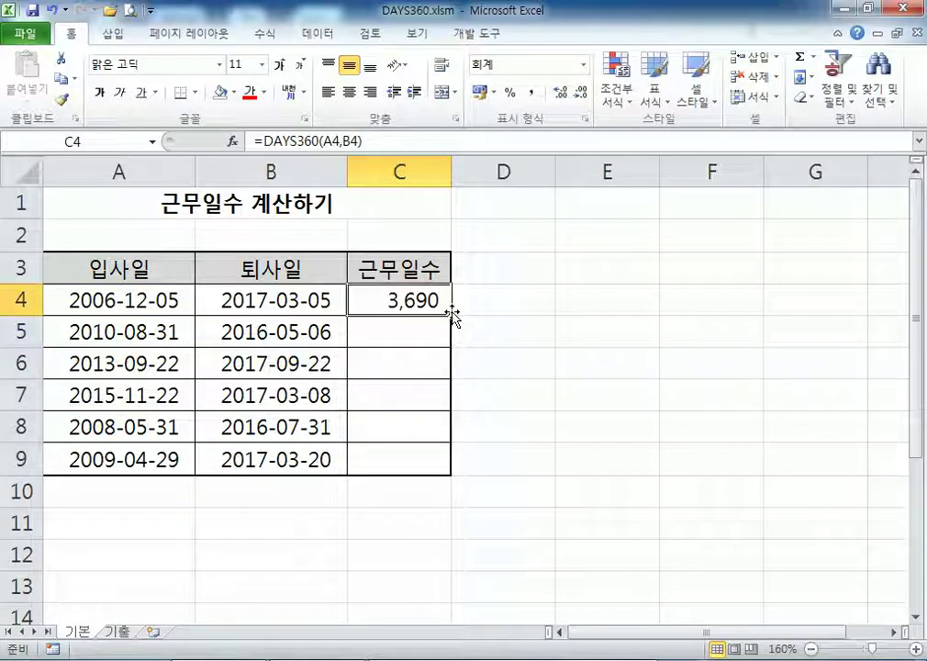
Step: Fill the DAYS360 formula from C4 down to C9 without copying the cell formatting
drag(453, 316, 440, 473)
click(461, 484)
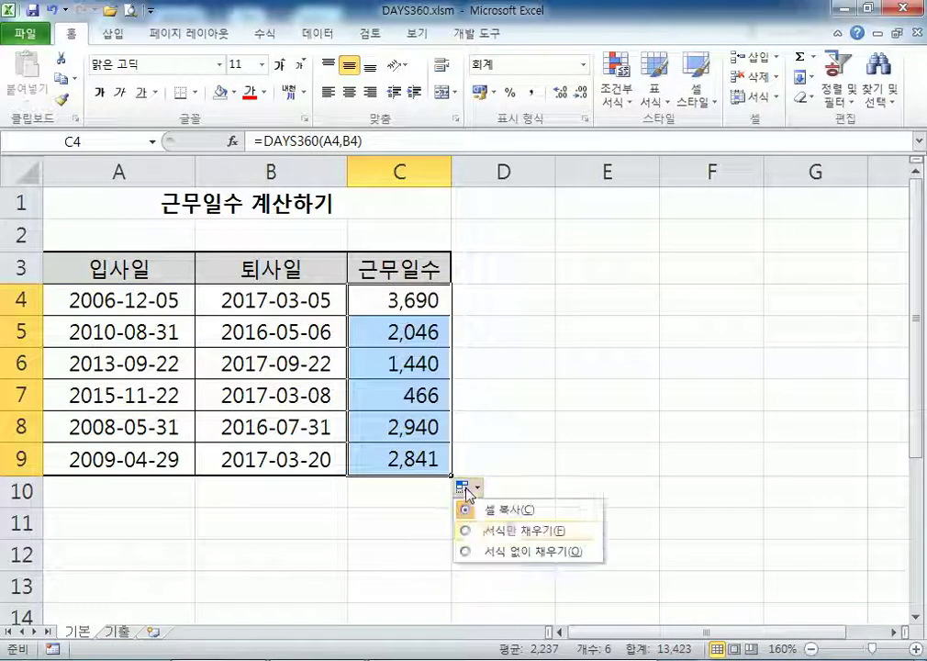
click(490, 552)
click(616, 477)
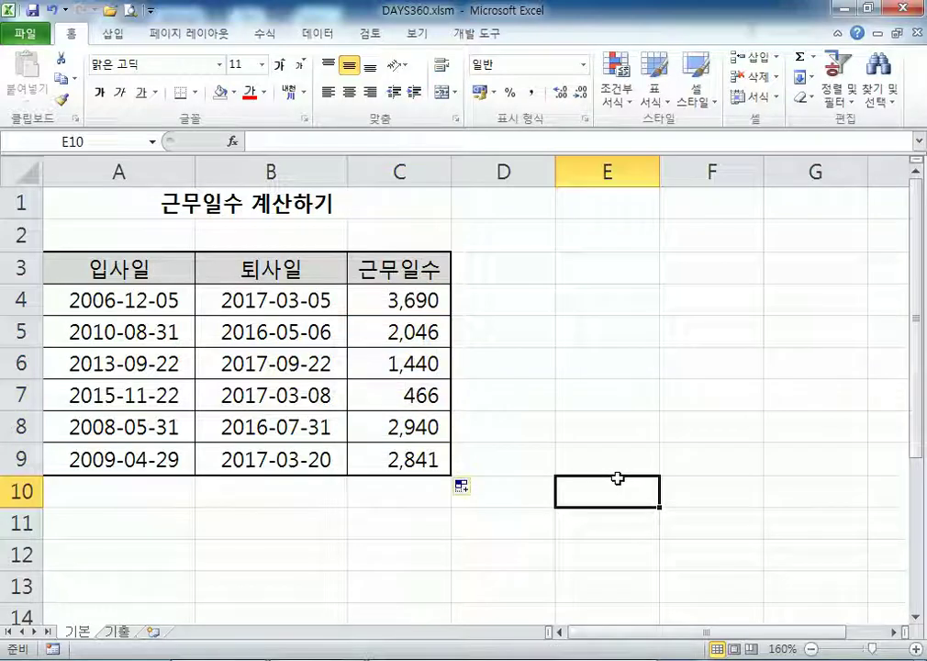
Step: Calculate the actual day difference in D4 with =B4-A4 and fill the formula down to D9
click(541, 296)
text(=)
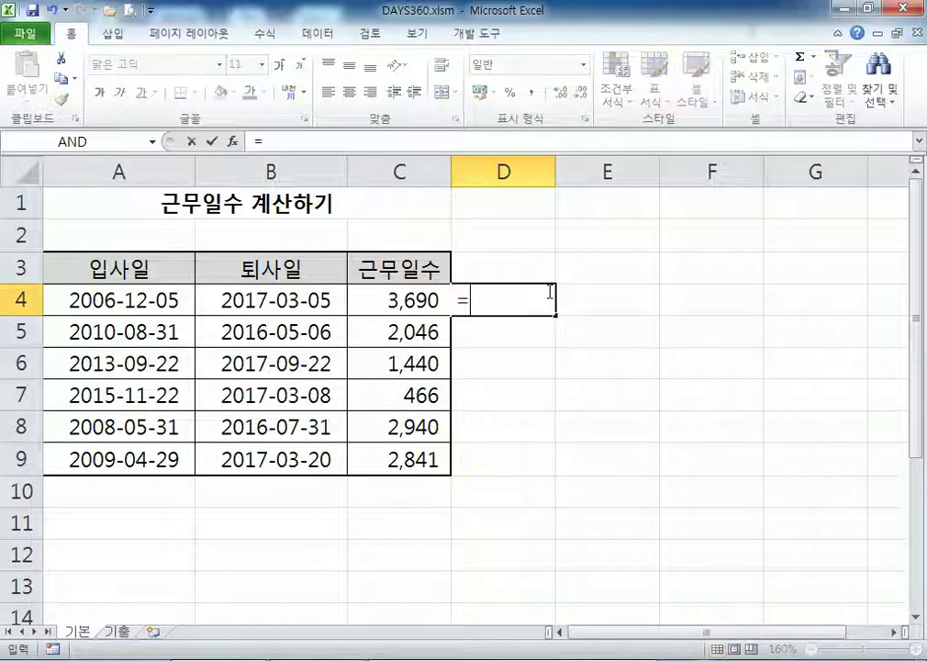
click(311, 299)
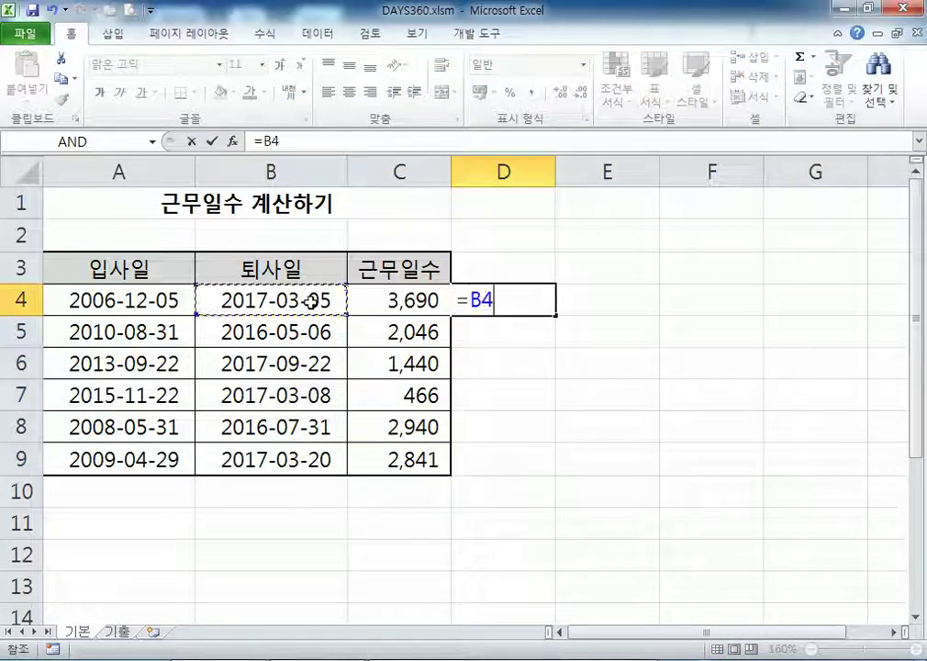
text(-)
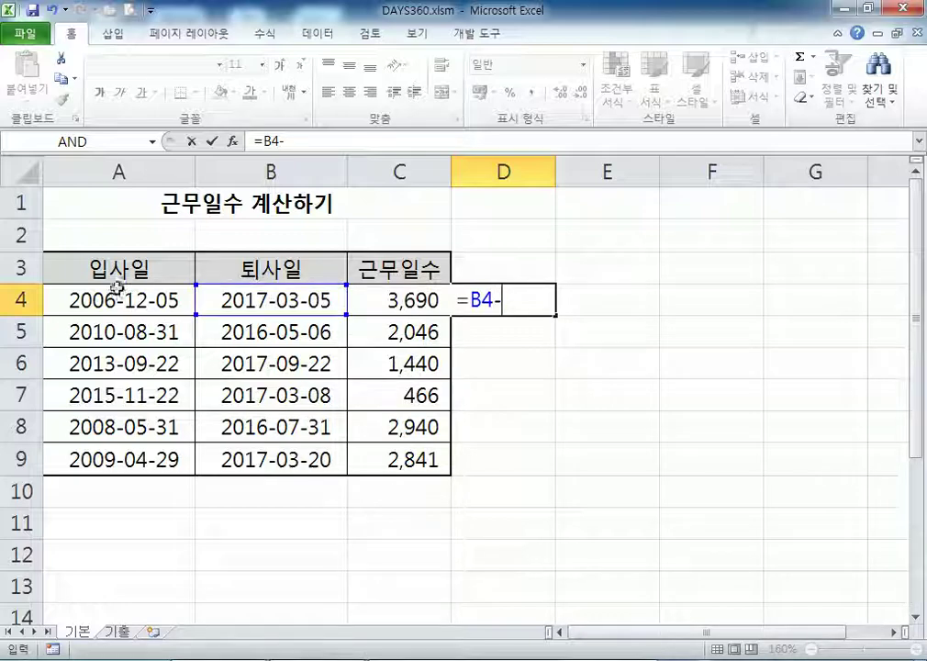
click(139, 295)
key(Return)
click(481, 299)
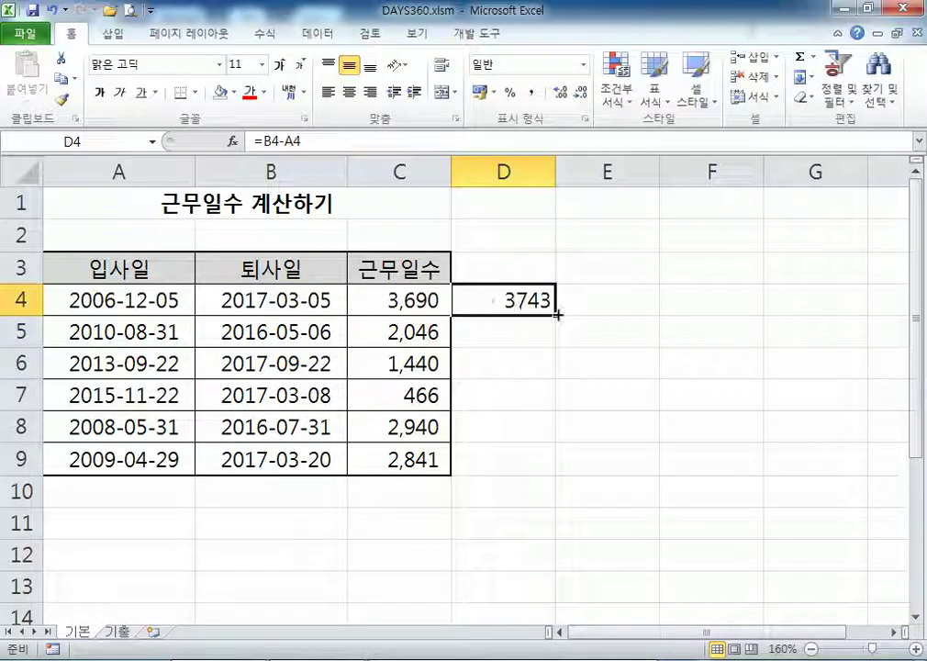
drag(556, 313, 557, 489)
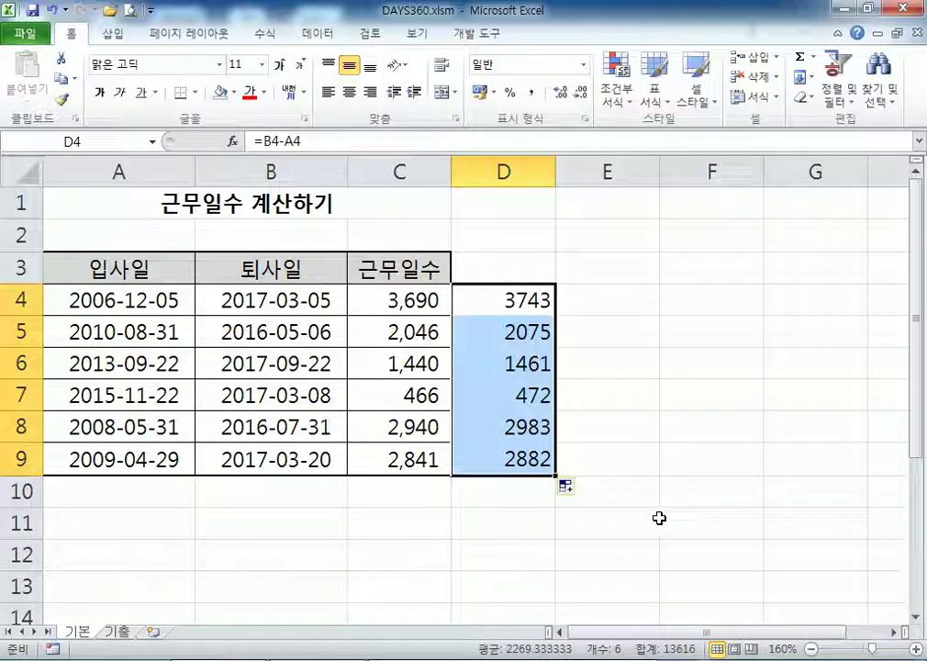
Step: Compare the DAYS360 formula and results in column C with the date-subtraction results in column D
click(534, 295)
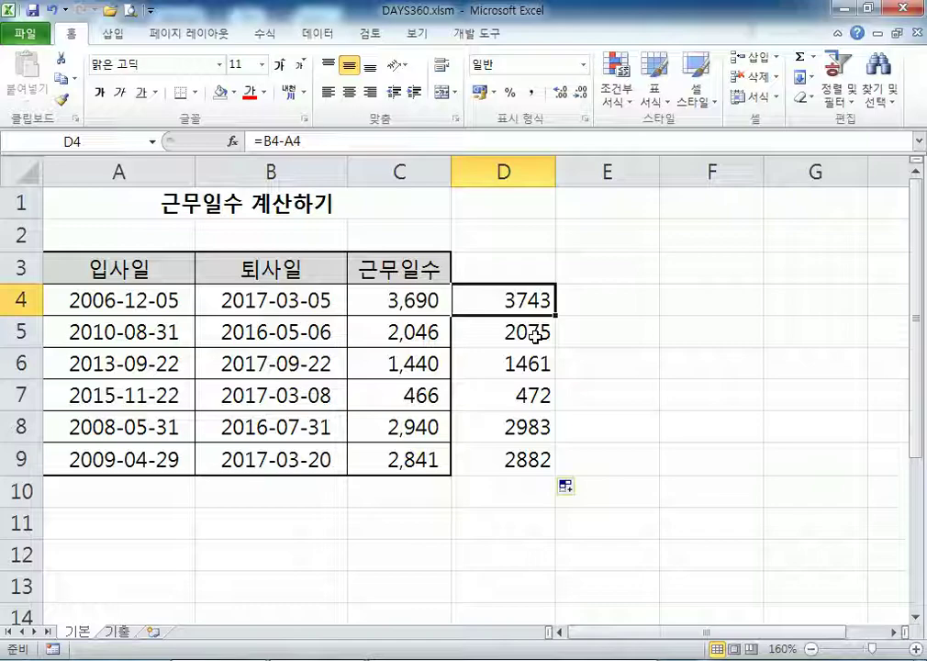
key(Left)
key(F2)
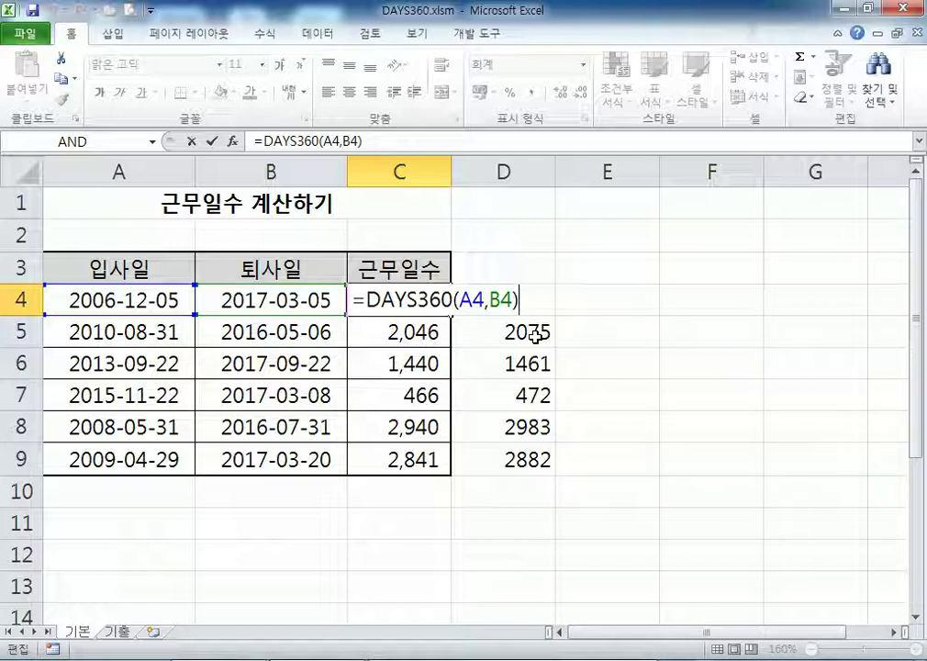
key(ctrl+Return)
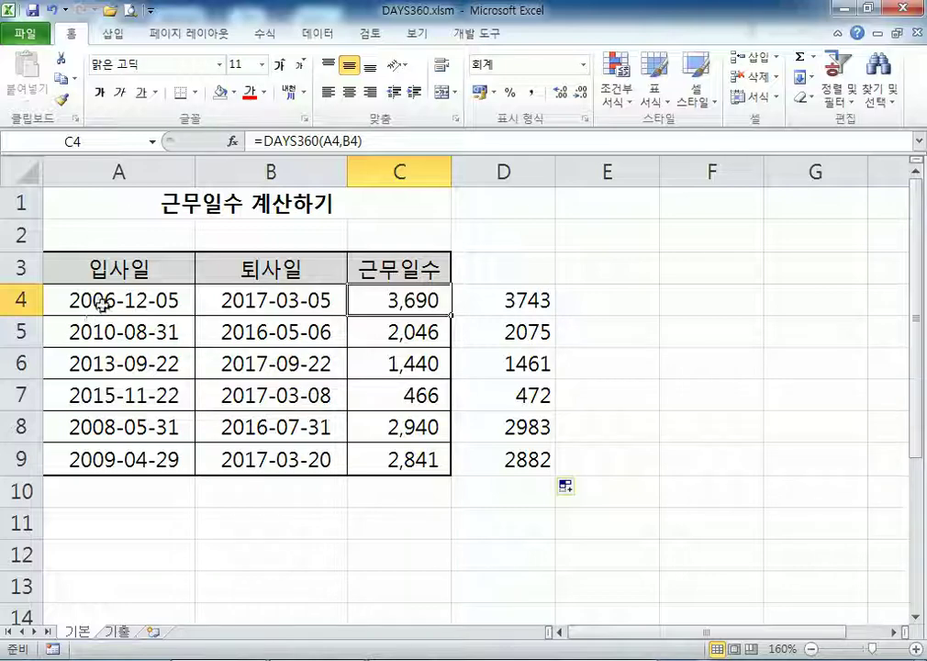
click(221, 293)
click(377, 304)
click(678, 275)
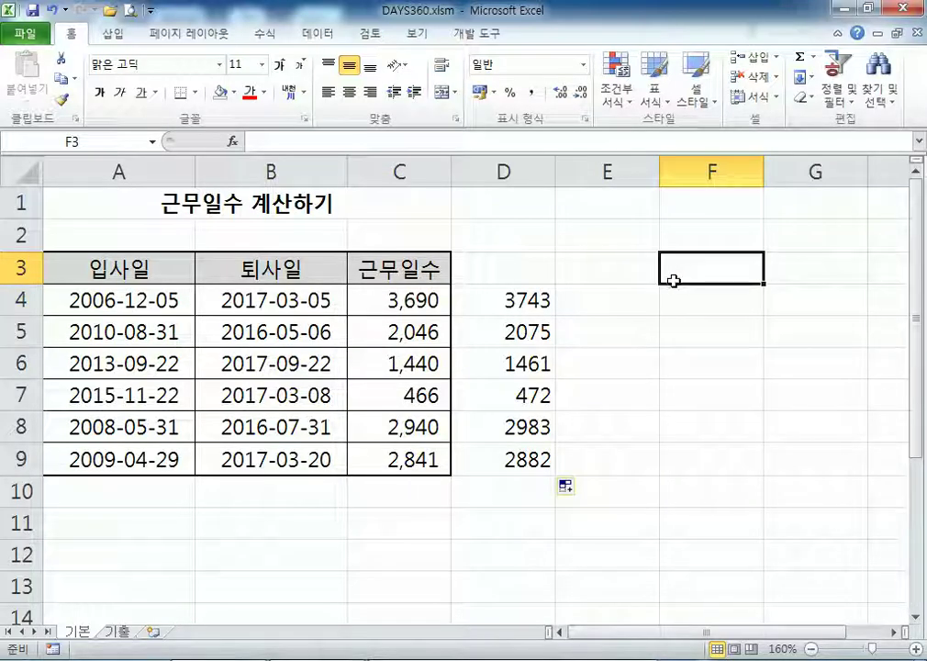
click(133, 296)
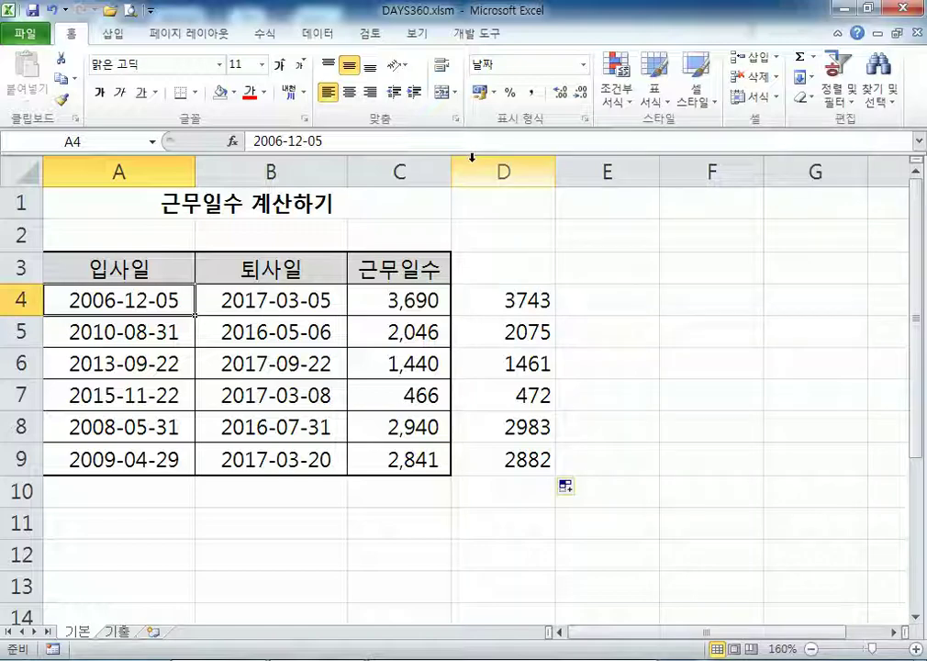
drag(523, 245, 499, 503)
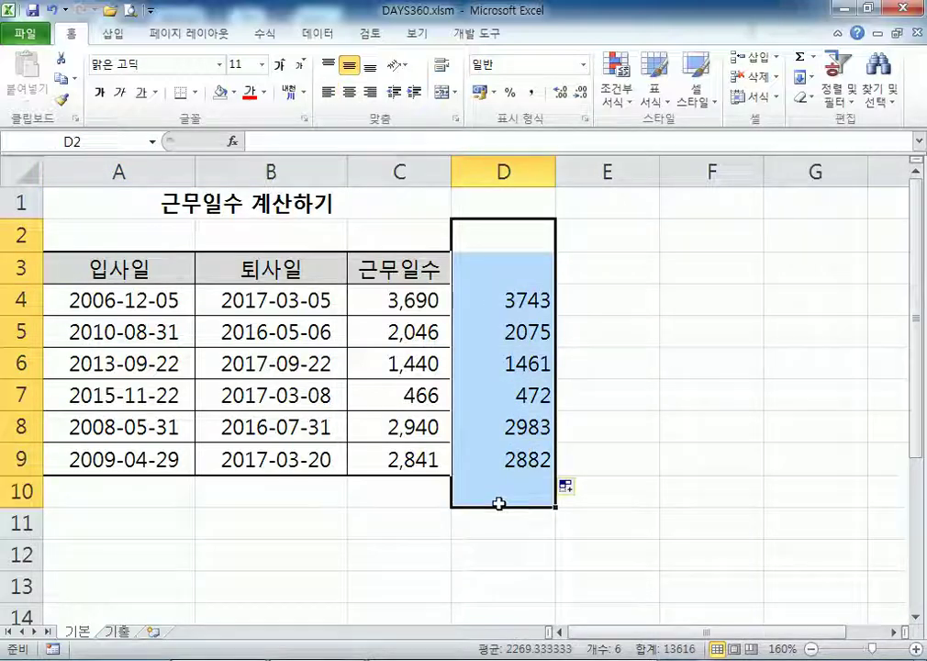
click(532, 307)
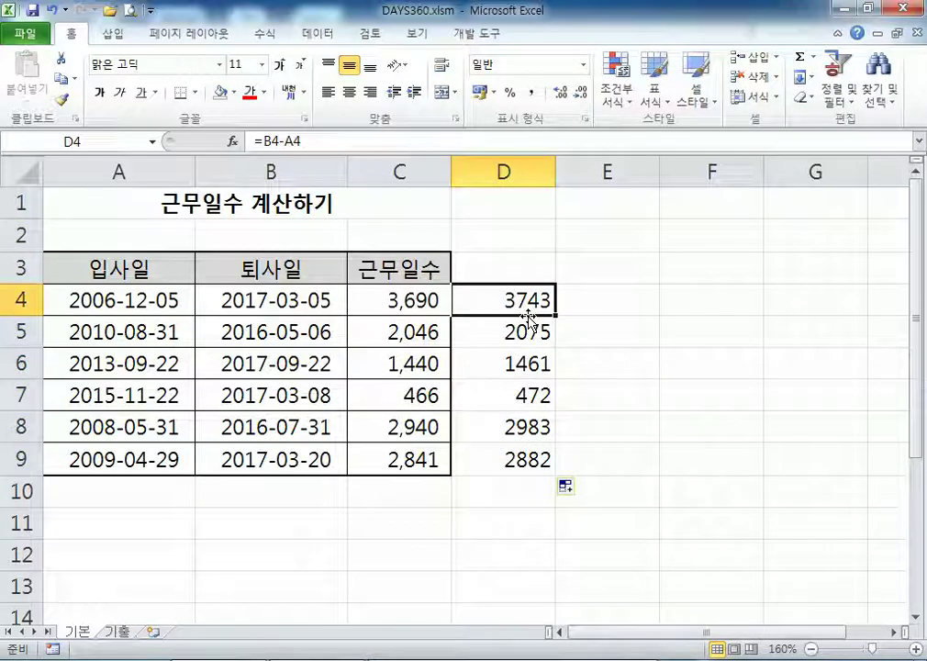
click(427, 303)
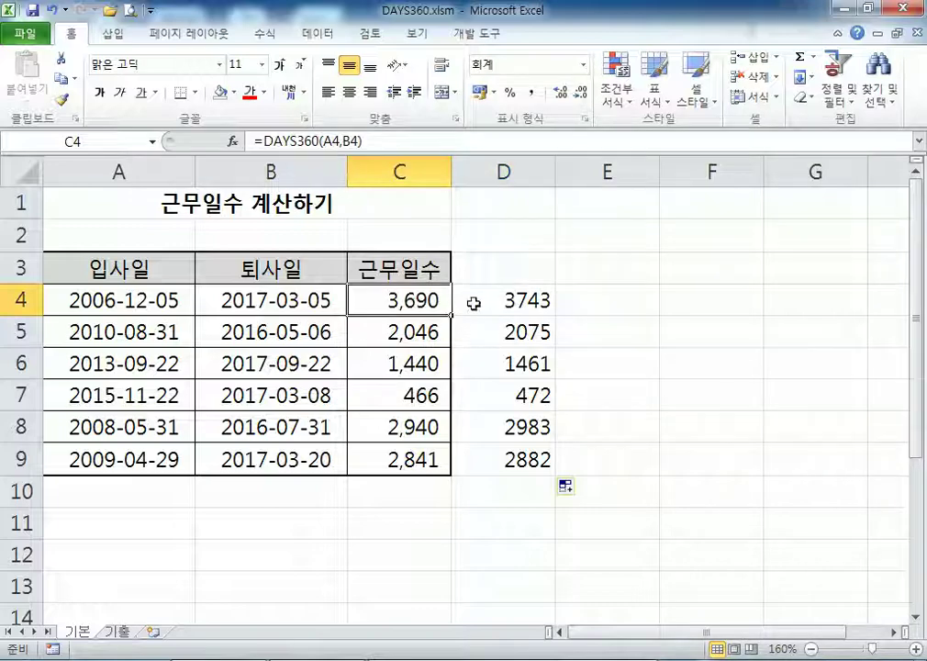
click(482, 305)
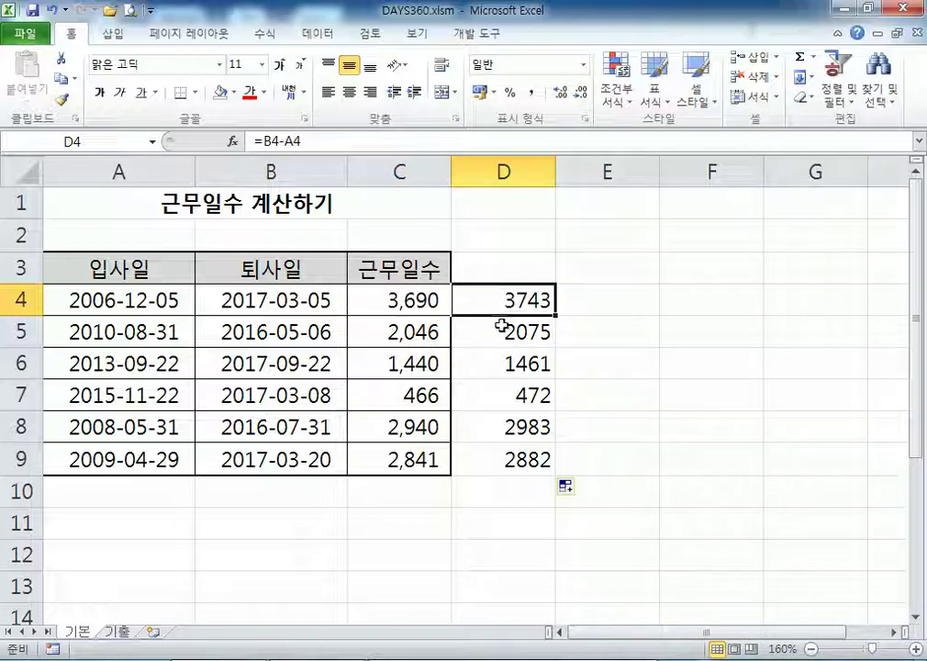
Step: Calculate the gap between the two day counts in E4 with =D4-C4 and fill it down to E9
click(609, 294)
text(=)
click(516, 303)
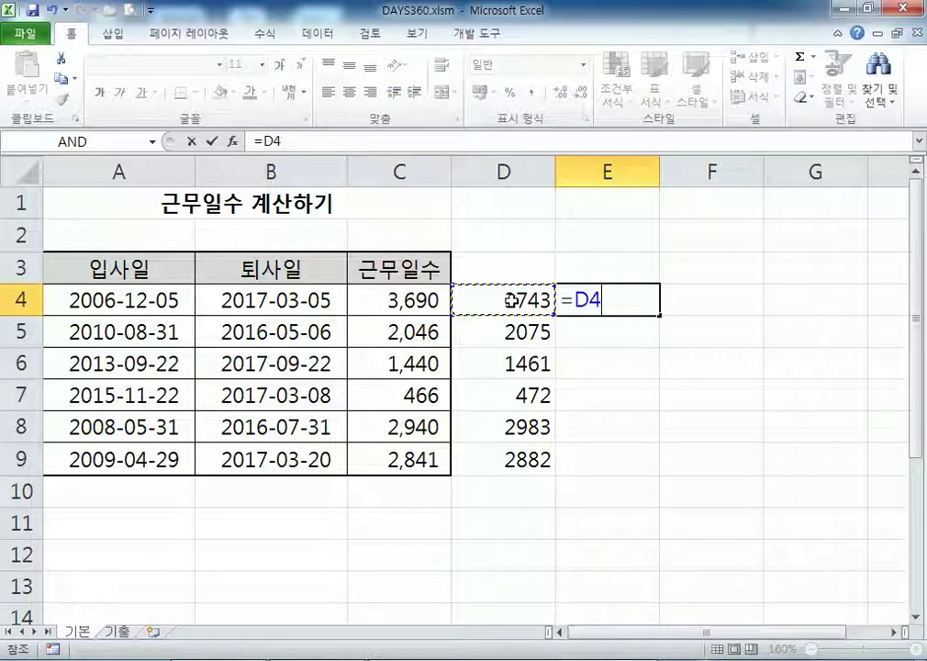
text(-)
click(396, 305)
key(Return)
click(603, 300)
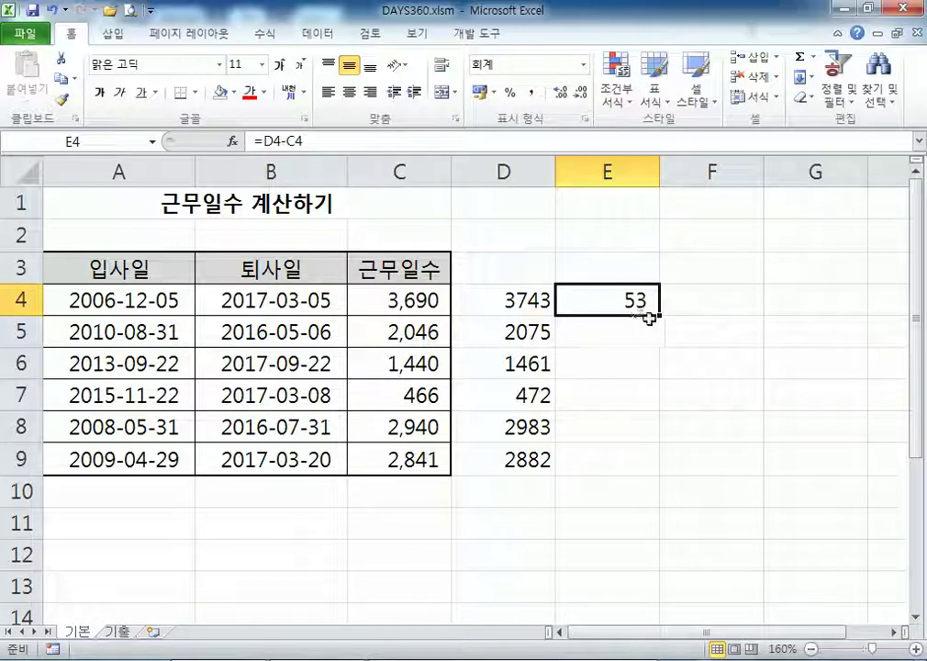
drag(658, 315, 657, 466)
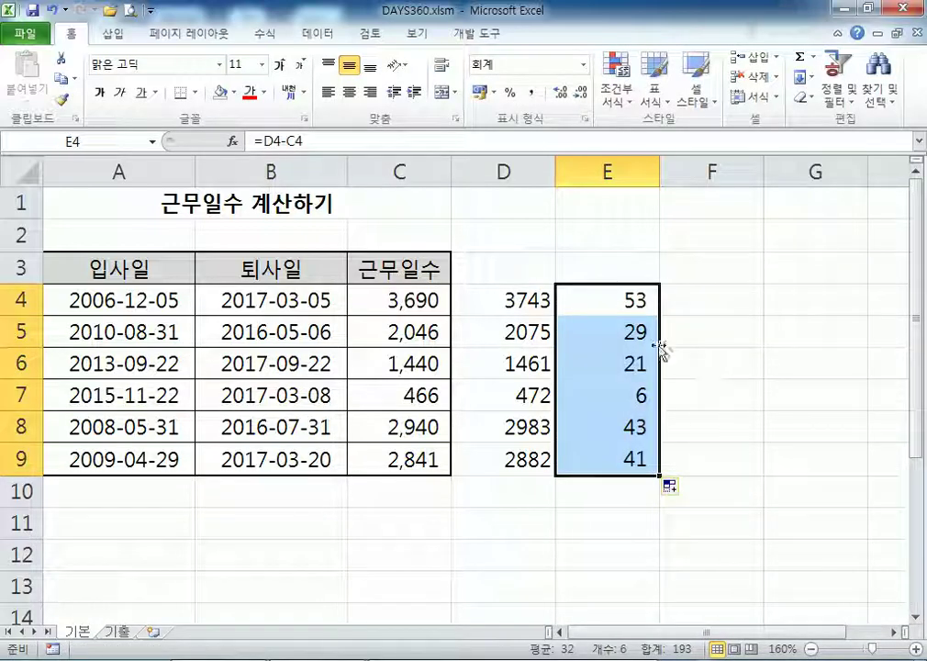
click(596, 300)
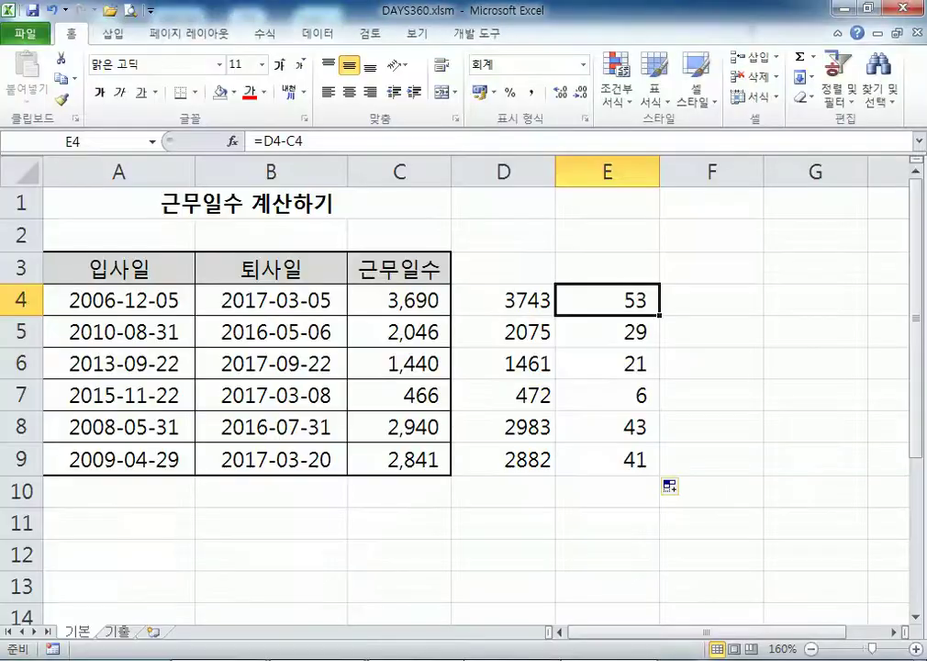
Step: Switch to the DATE.xlsm workbook and display the club member list on its 기출 sheet
click(118, 632)
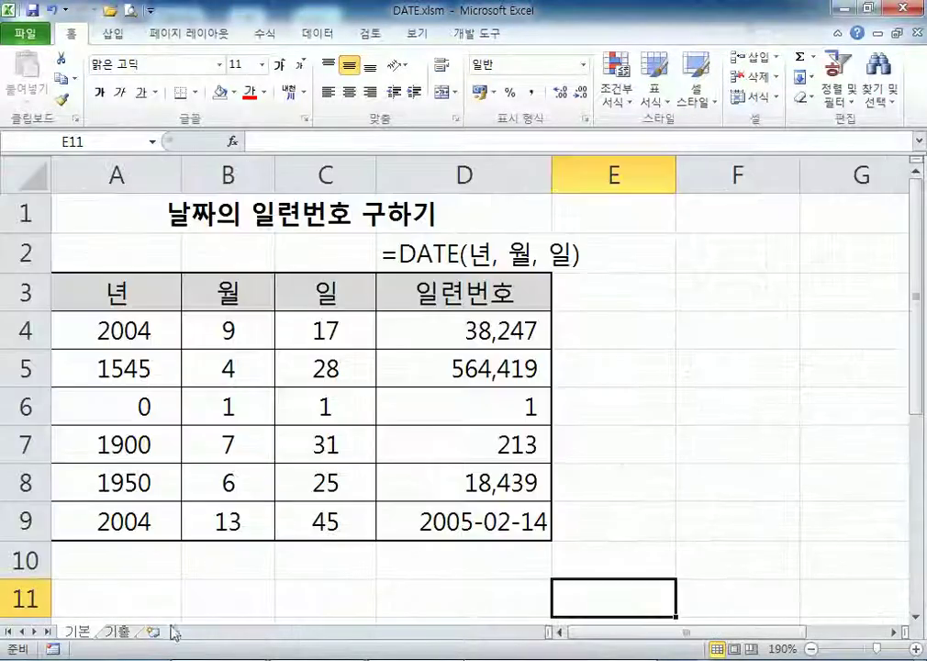
click(118, 632)
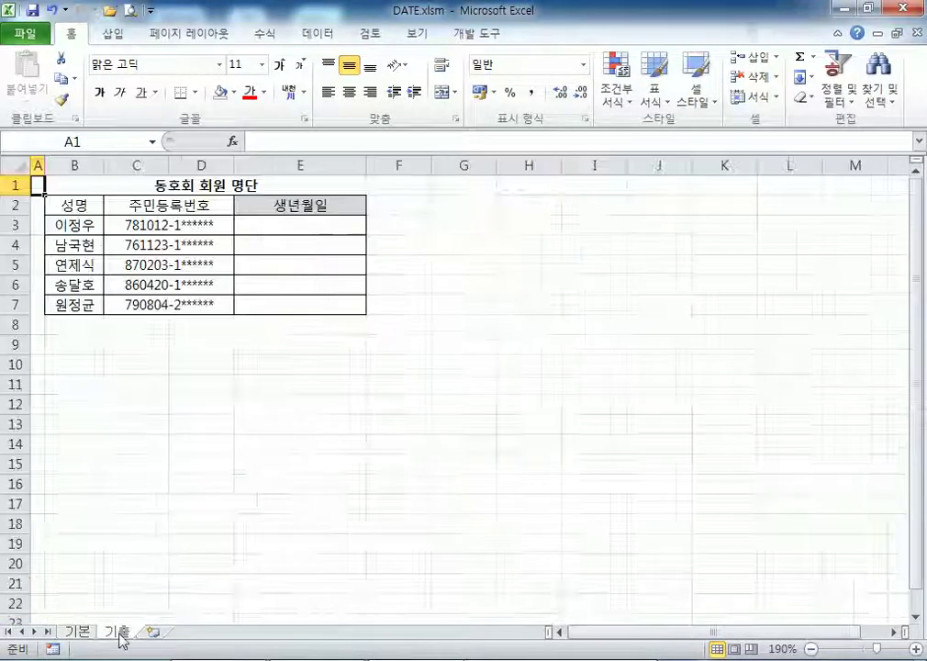
click(248, 224)
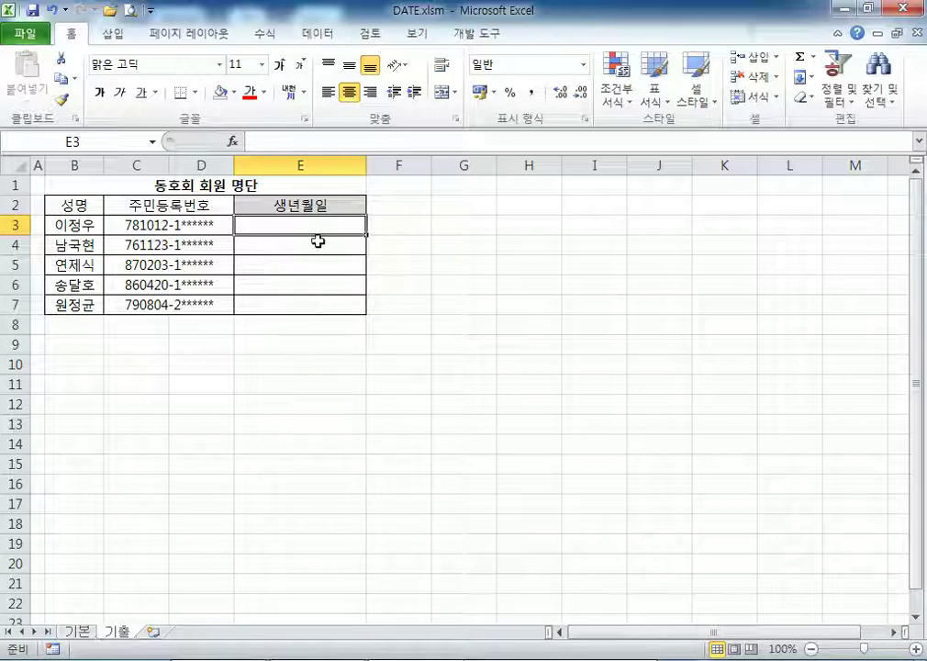
scroll(316, 240, up, 6)
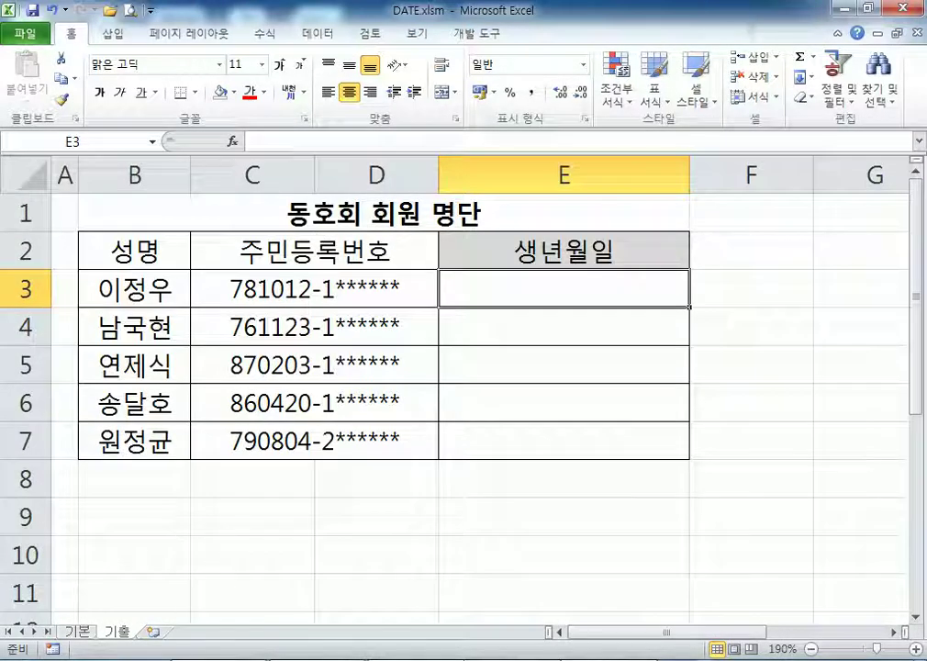
click(512, 659)
click(316, 573)
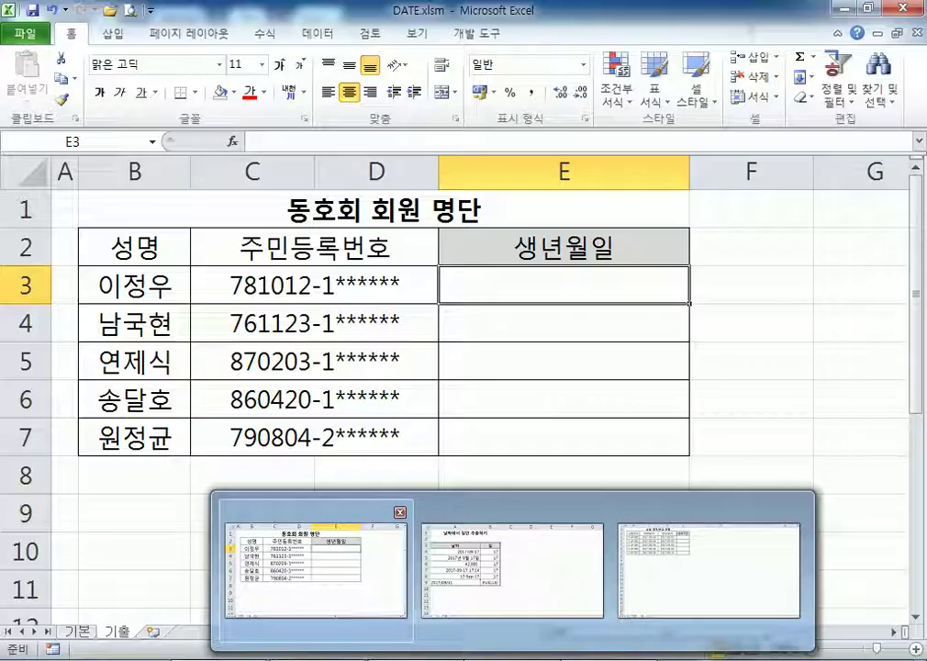
click(78, 633)
click(114, 633)
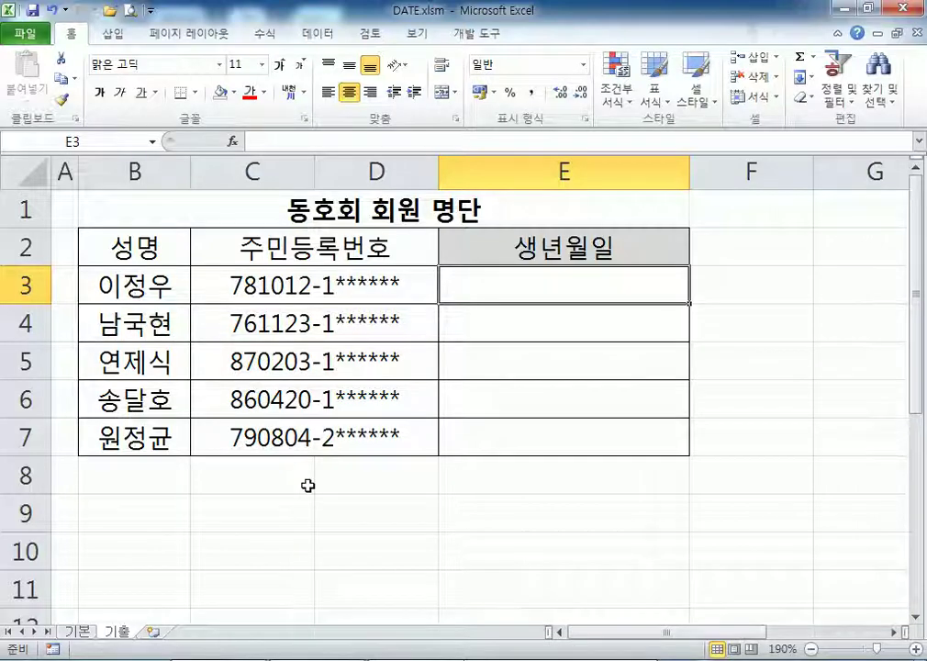
Step: Enter the function hint "LEFT, MID, DATE, &" in D8 below the member list
click(384, 478)
text(LEF)
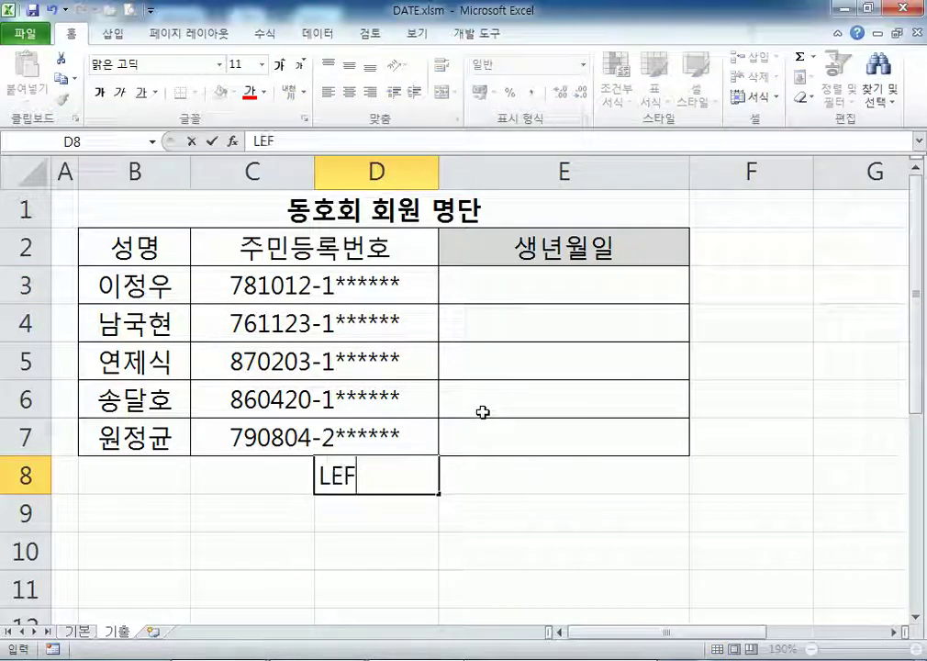
text(T, MID)
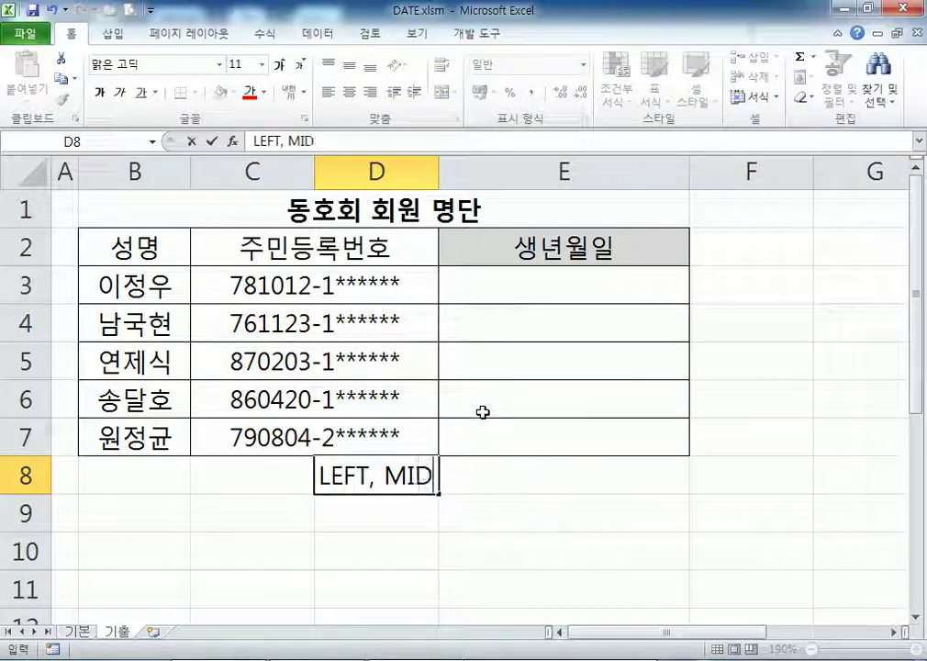
text(, DATE, &)
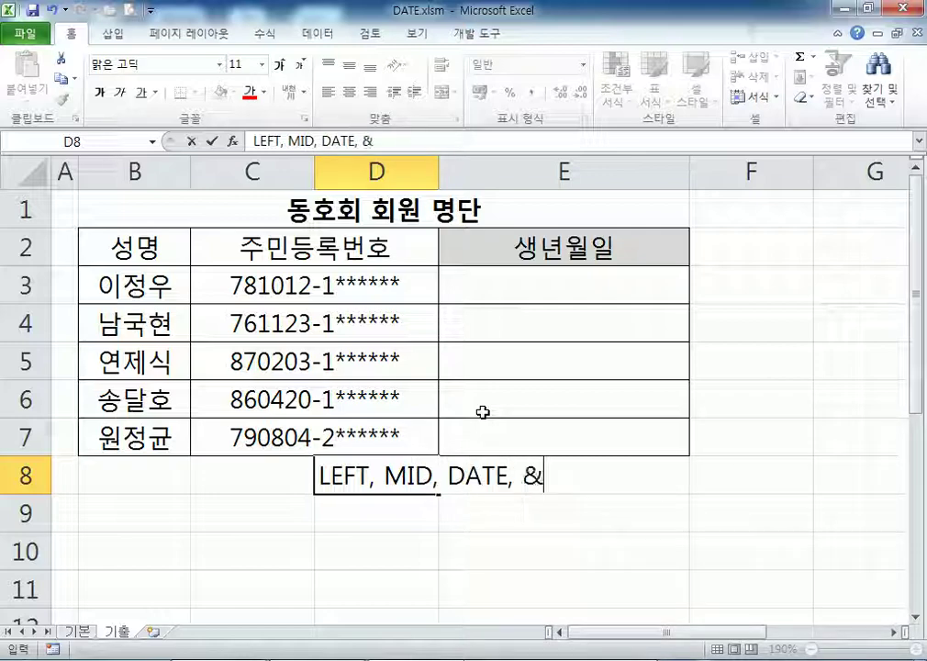
key(Return)
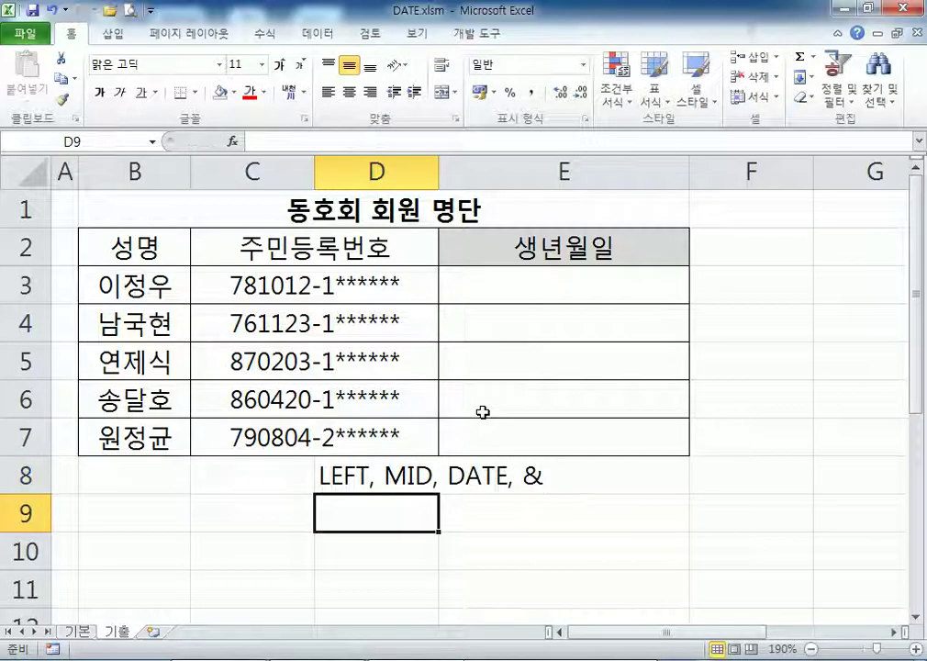
Step: Copy the function hint from D8 to D9 and shorten the copy to "MID, DATE, &"
click(364, 473)
key(ctrl+c)
click(371, 502)
key(ctrl+v)
key(Escape)
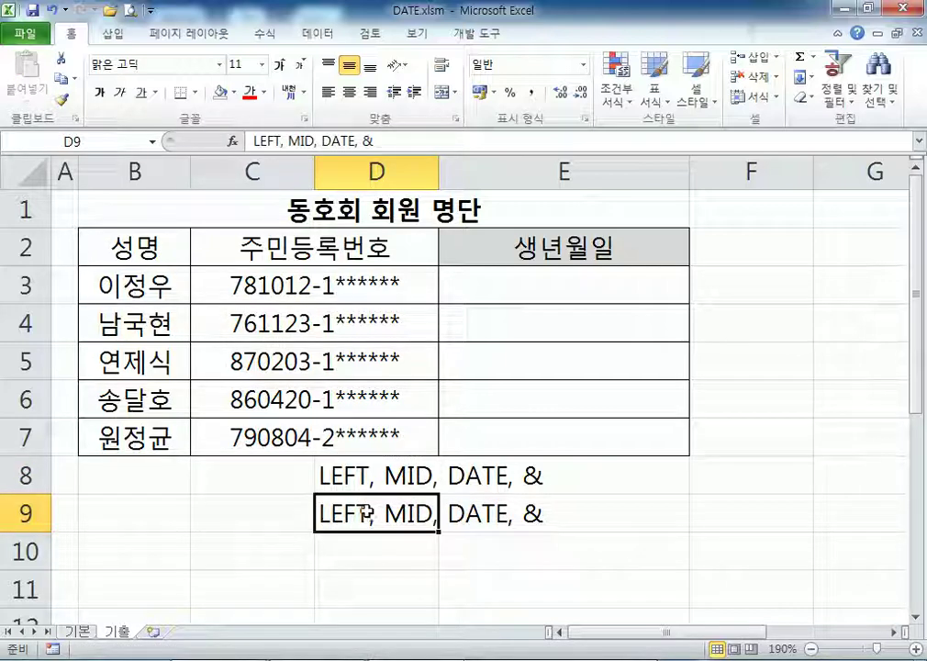
double_click(380, 512)
drag(380, 513, 303, 514)
key(Delete)
key(Return)
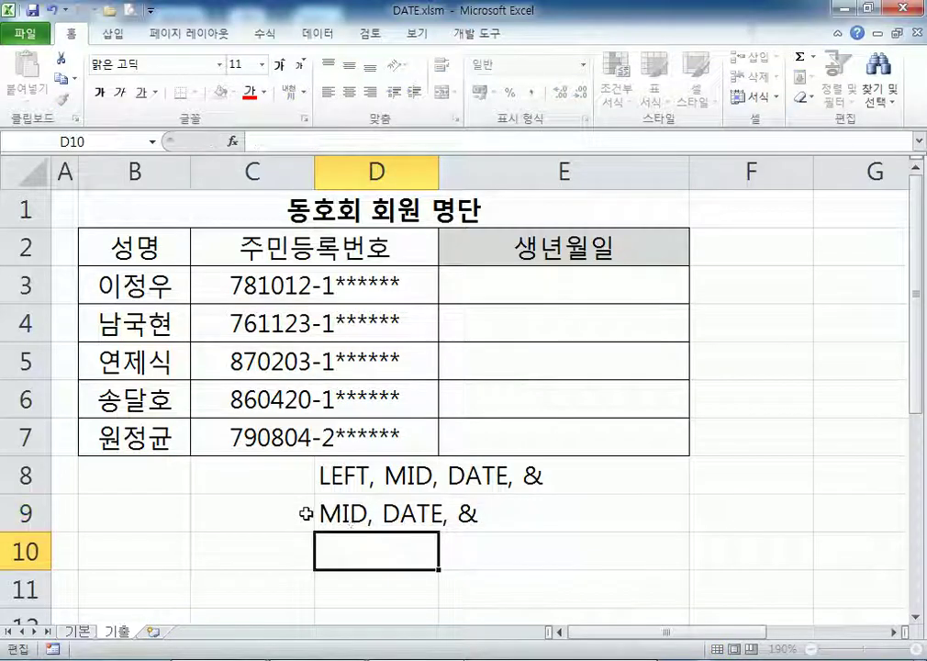
Step: Collapse the ribbon to its headings and select the first function hint in D8
click(392, 504)
click(407, 559)
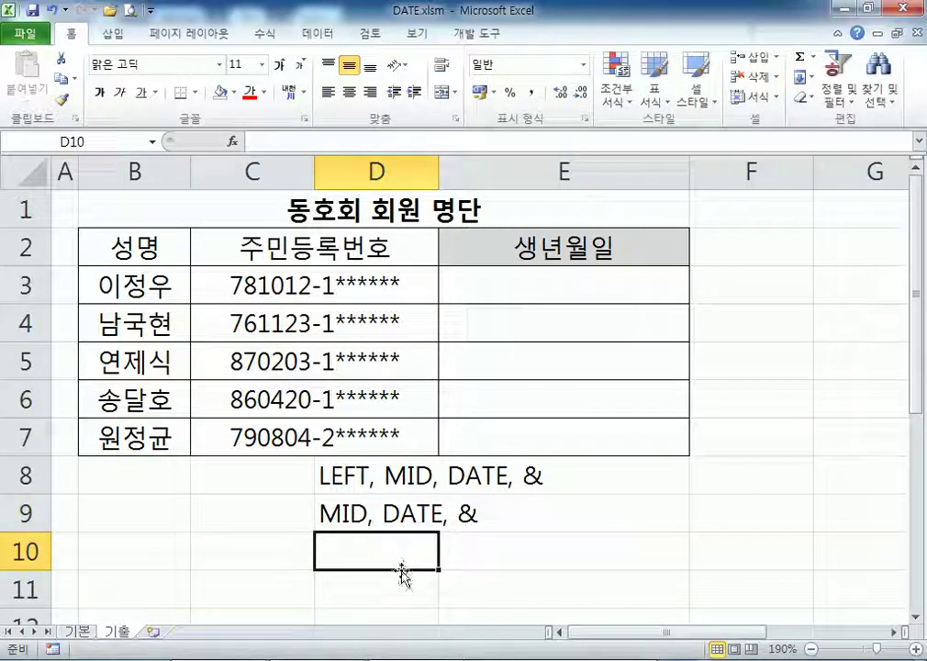
double_click(66, 32)
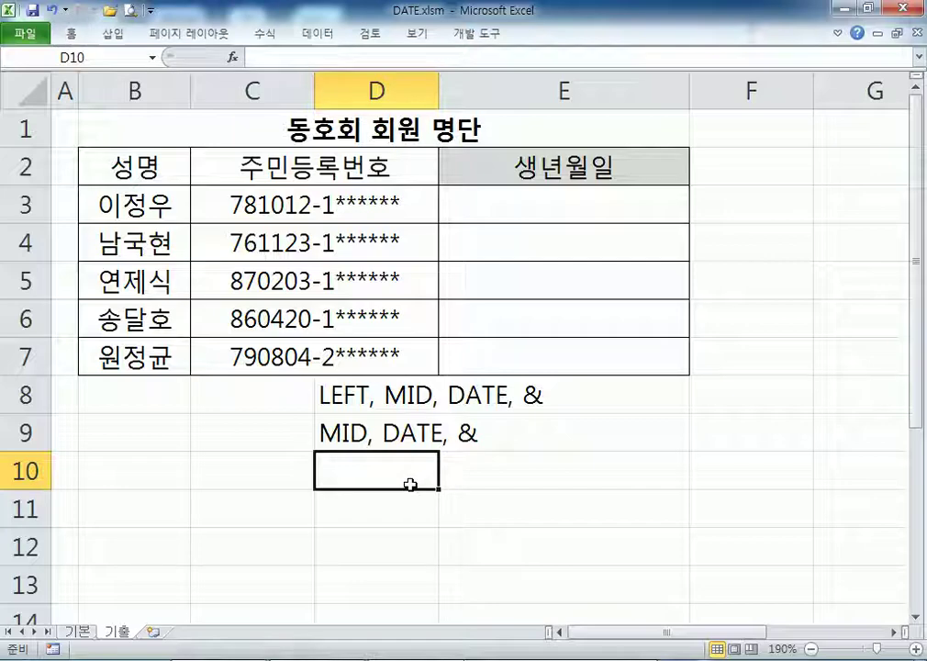
click(331, 393)
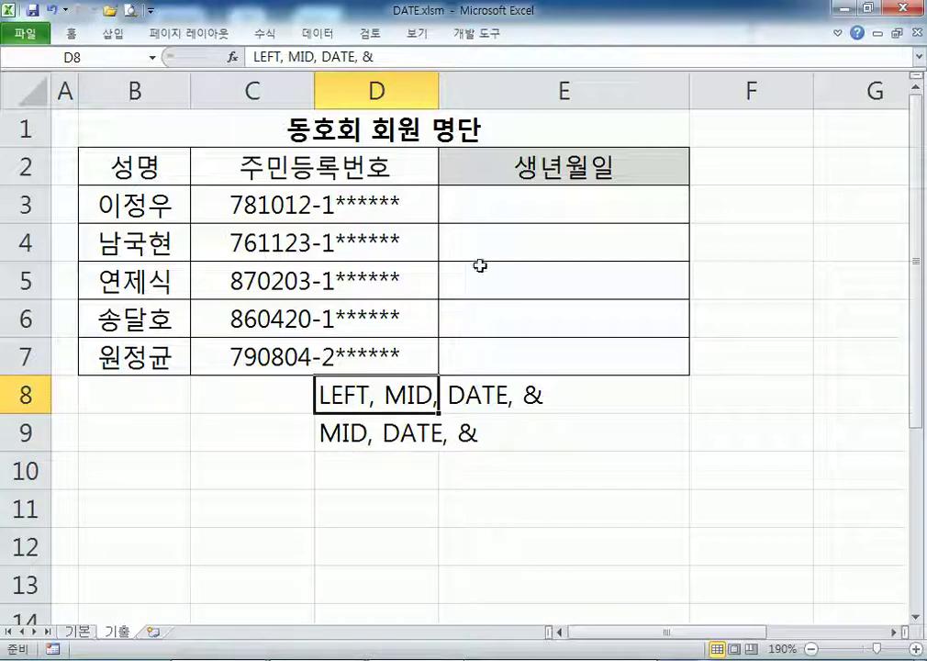
Step: Start a DATE formula in E3 whose year argument is 19&LEFT(C3,2)
click(476, 222)
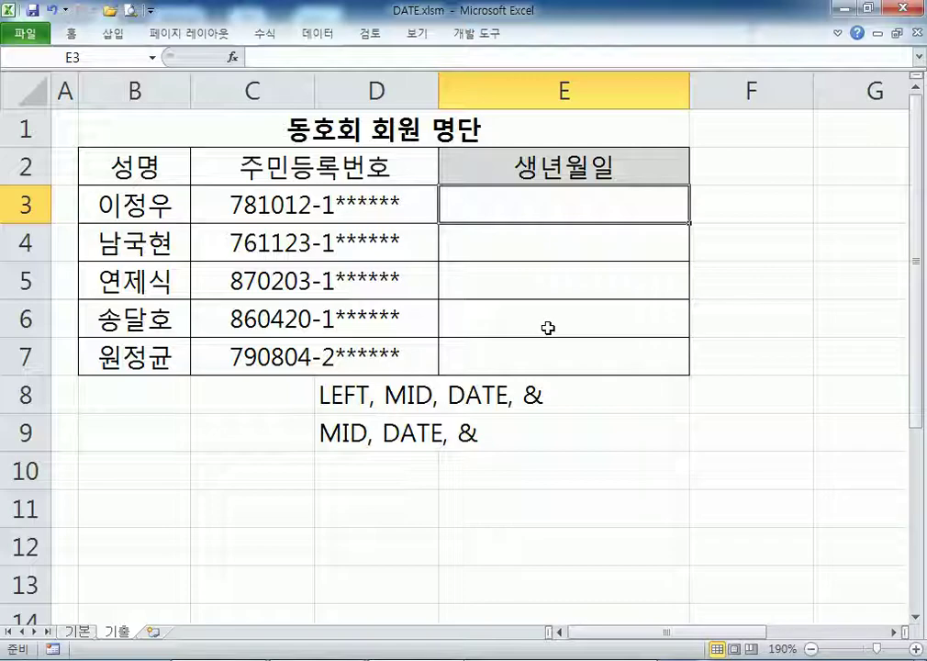
text(=DATR)
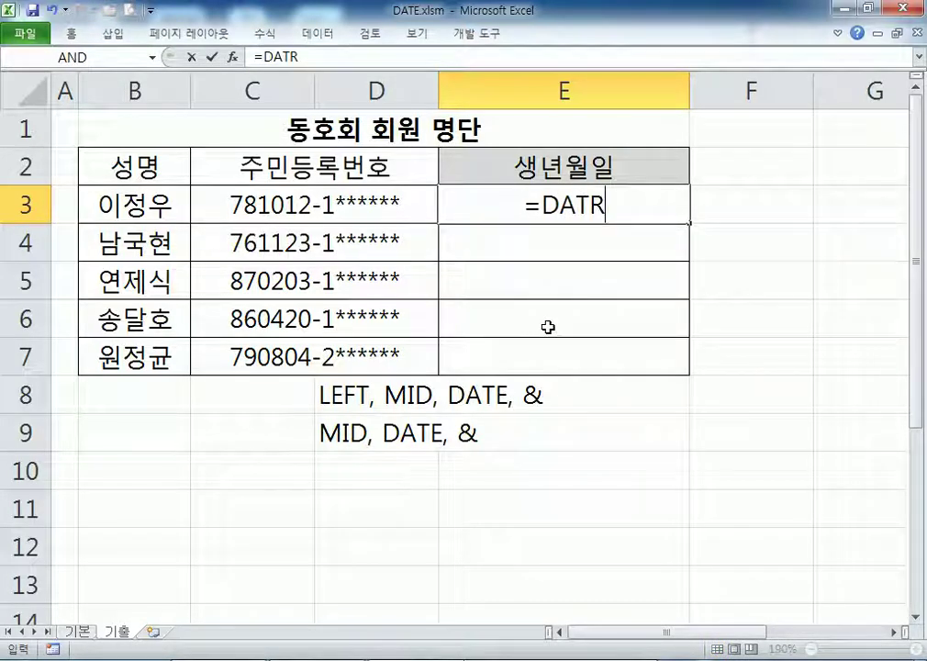
key(BackSpace)
text(E()
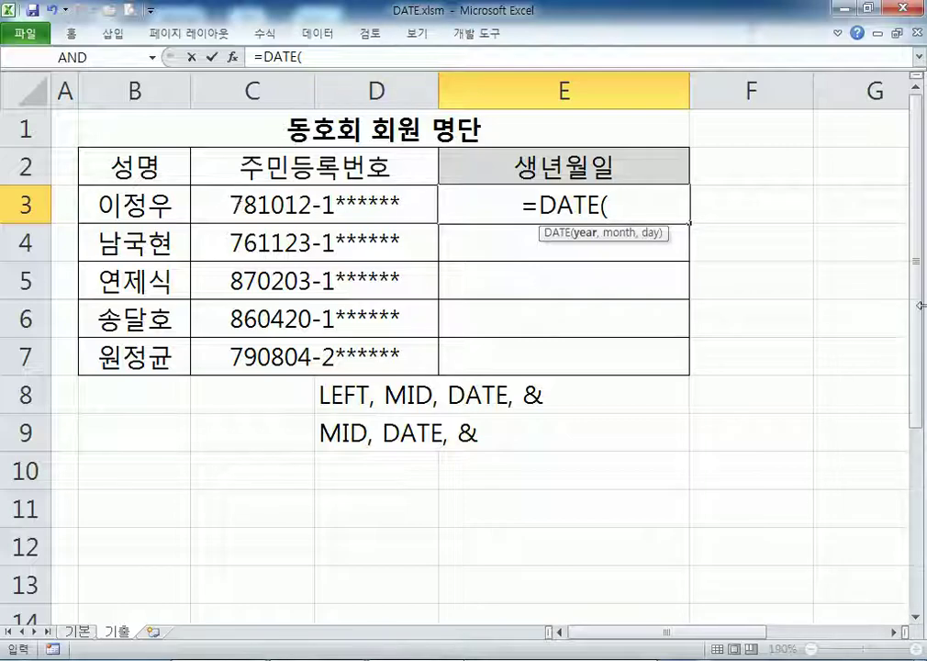
text(LEFT()
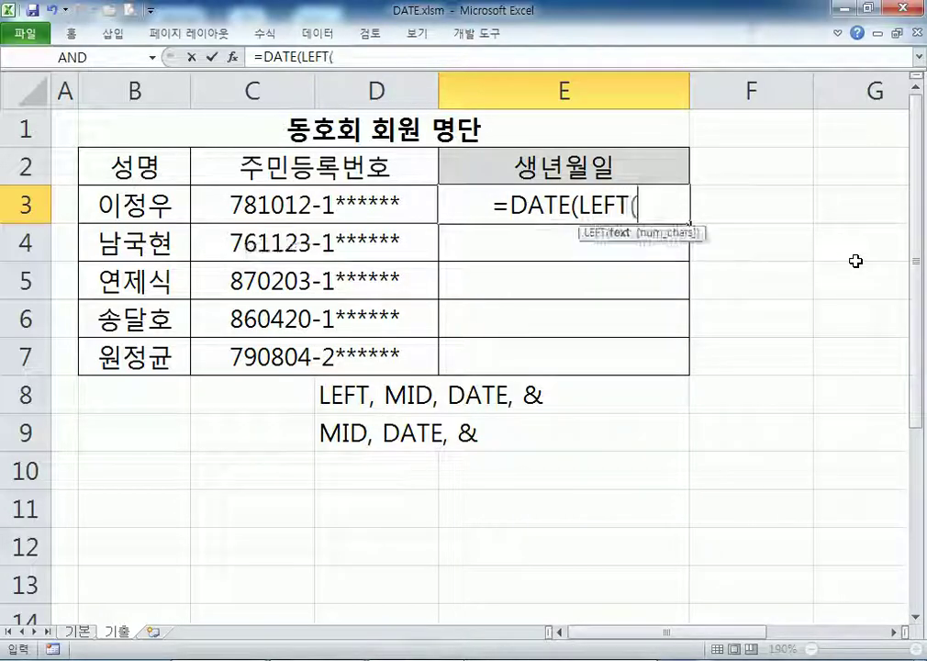
key(Left)
text(,2)
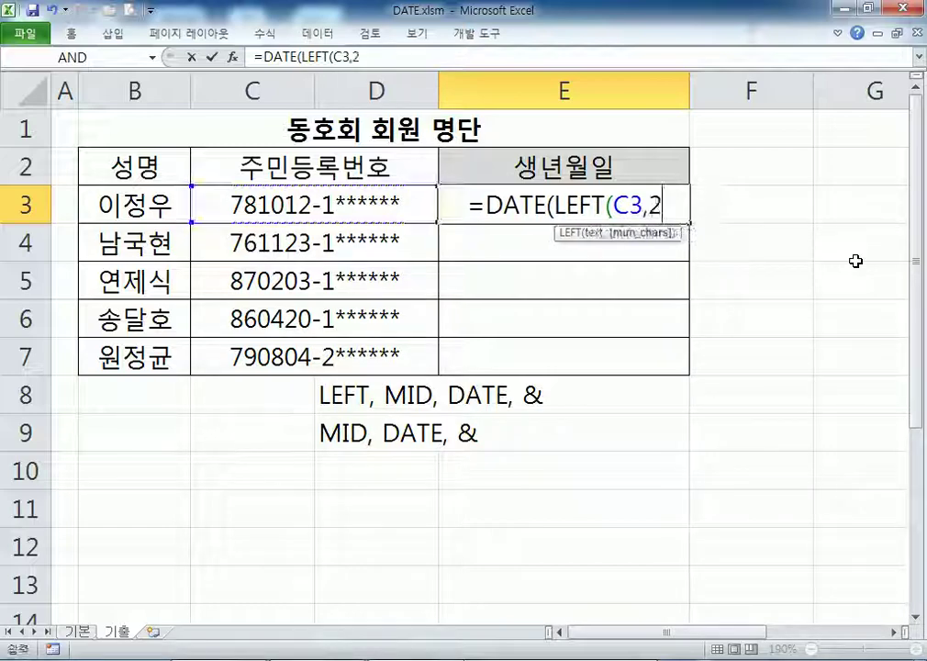
text())
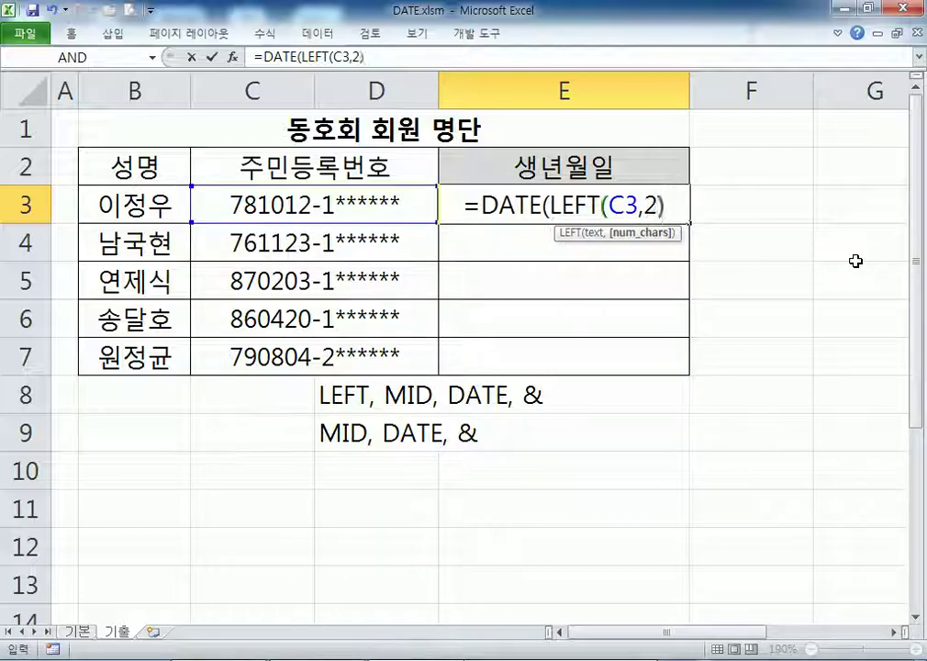
click(549, 204)
text(19&)
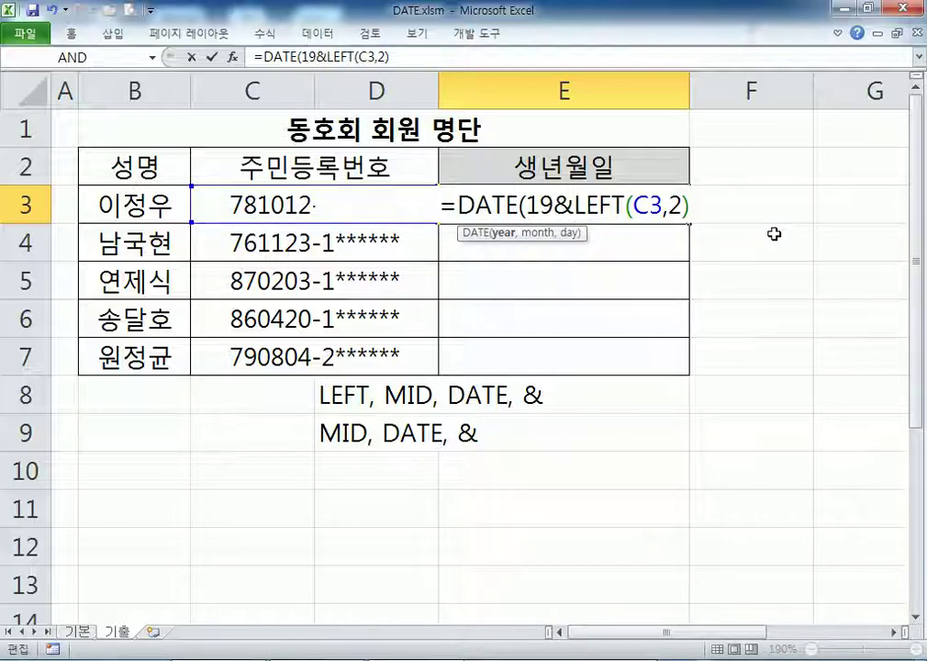
key(shift+Left)
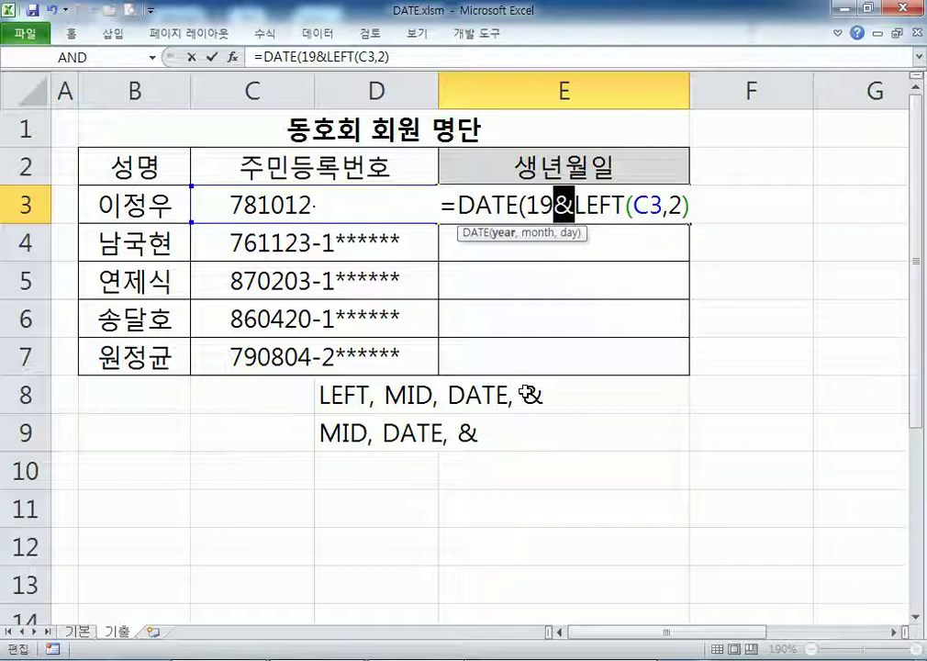
Step: Add MID(C3,3,2) as the month argument of the DATE formula in E3
click(701, 205)
text(,MID()
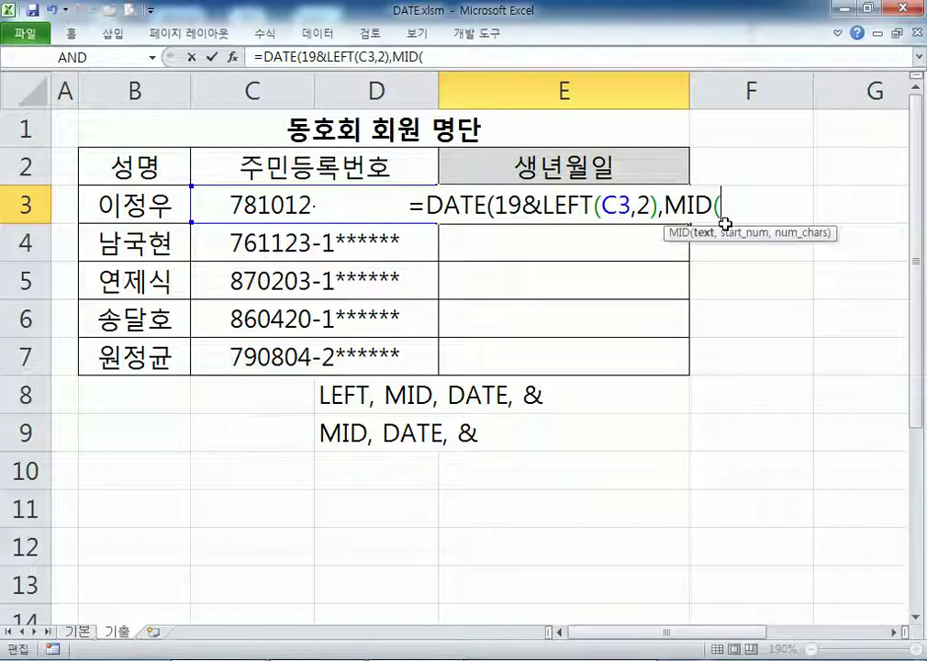
click(294, 198)
text(,)
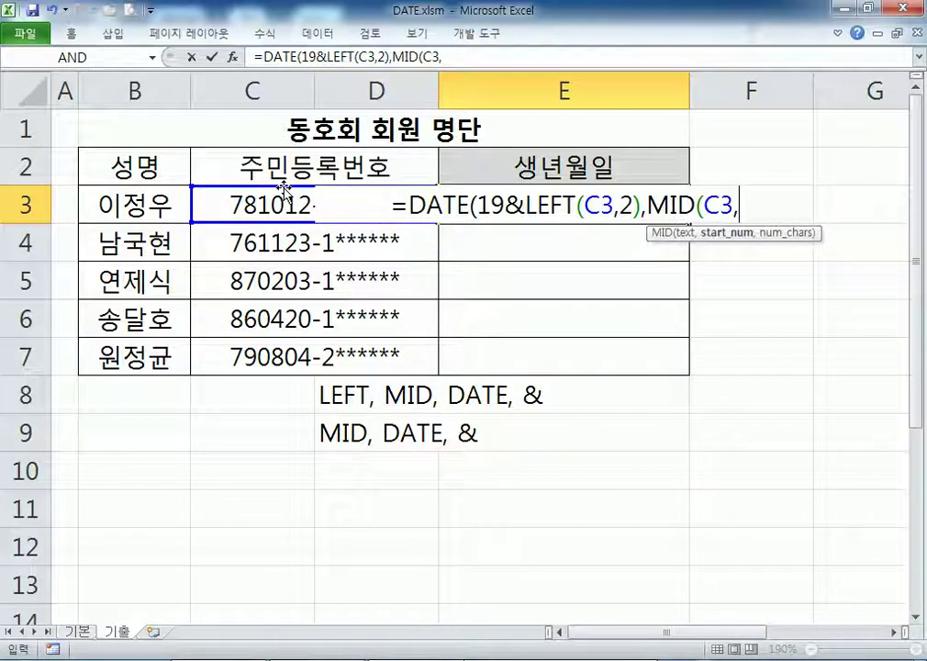
text(3,2))
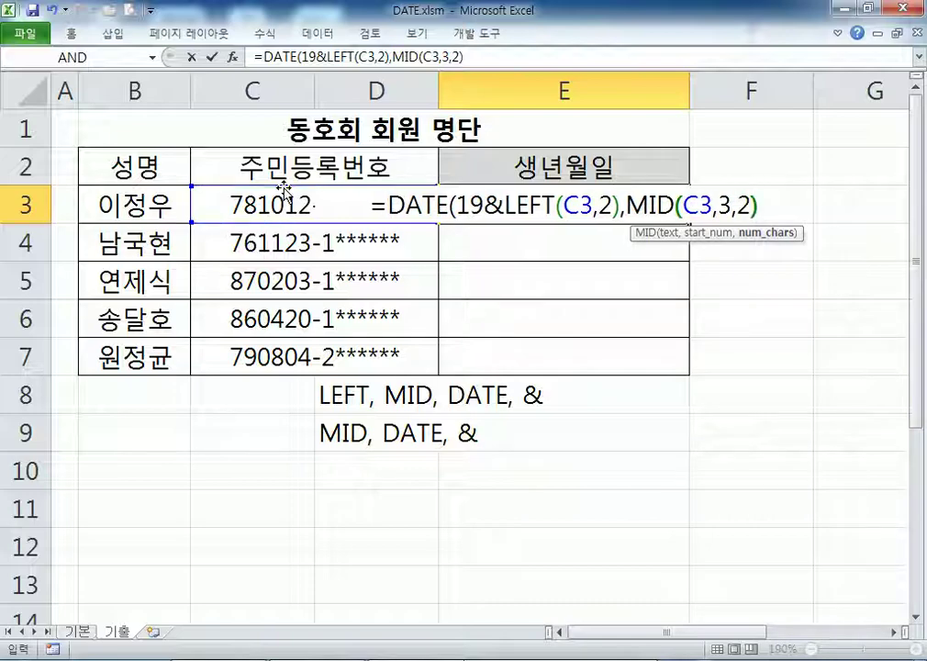
Step: Add MID(C3,5,2) as the day argument, complete the DATE formula in E3 and review it
text(,N)
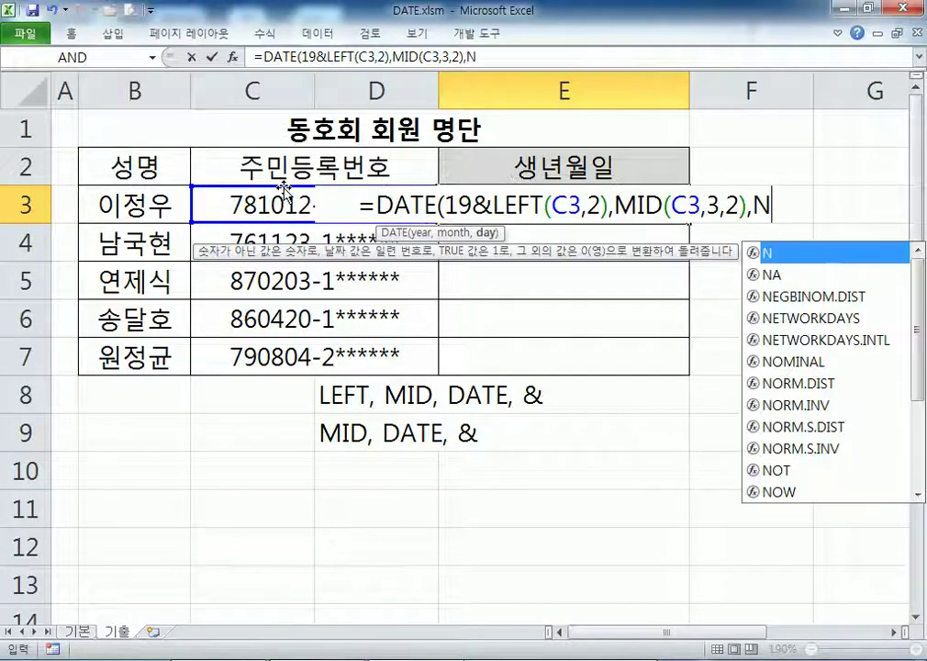
key(BackSpace)
text(MID()
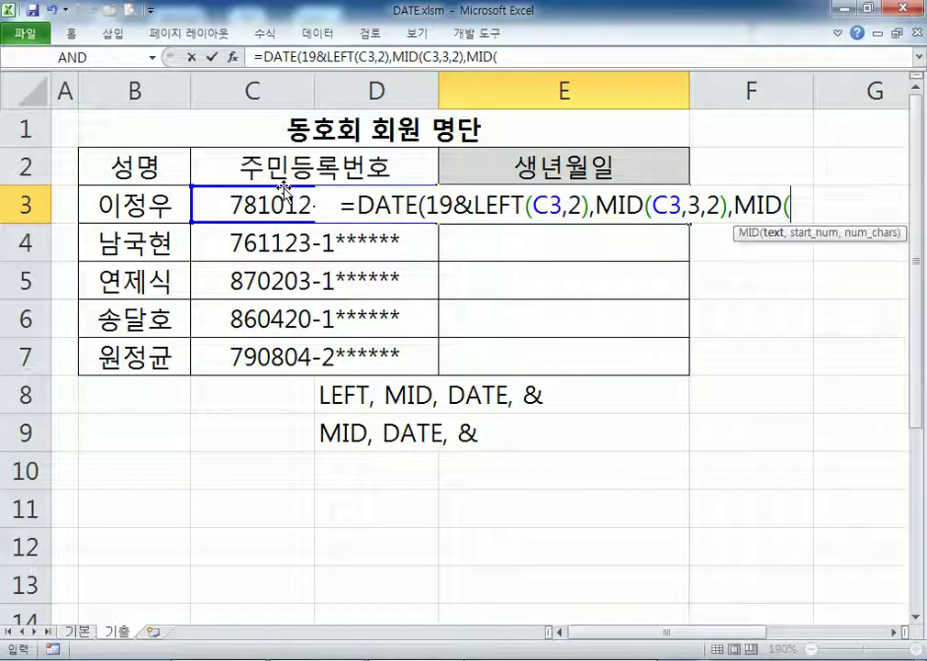
click(223, 205)
text(,)
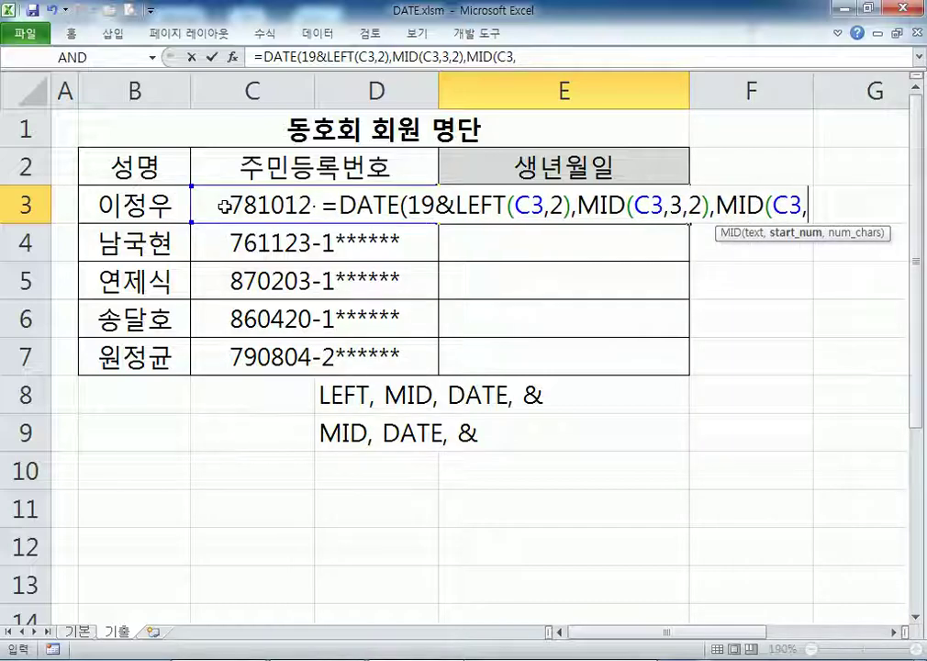
text(5,2)))
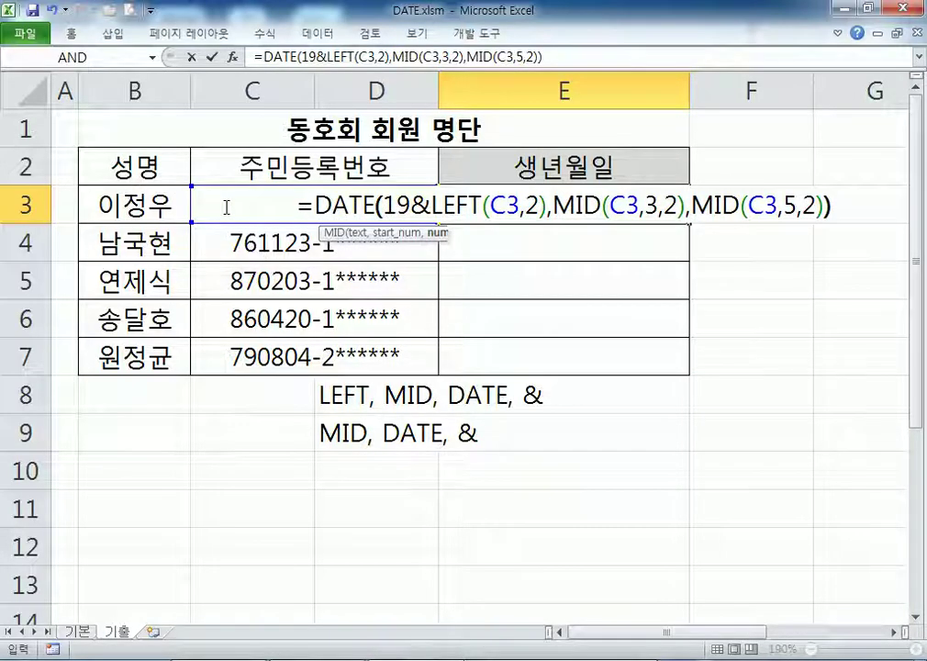
key(Return)
key(F2)
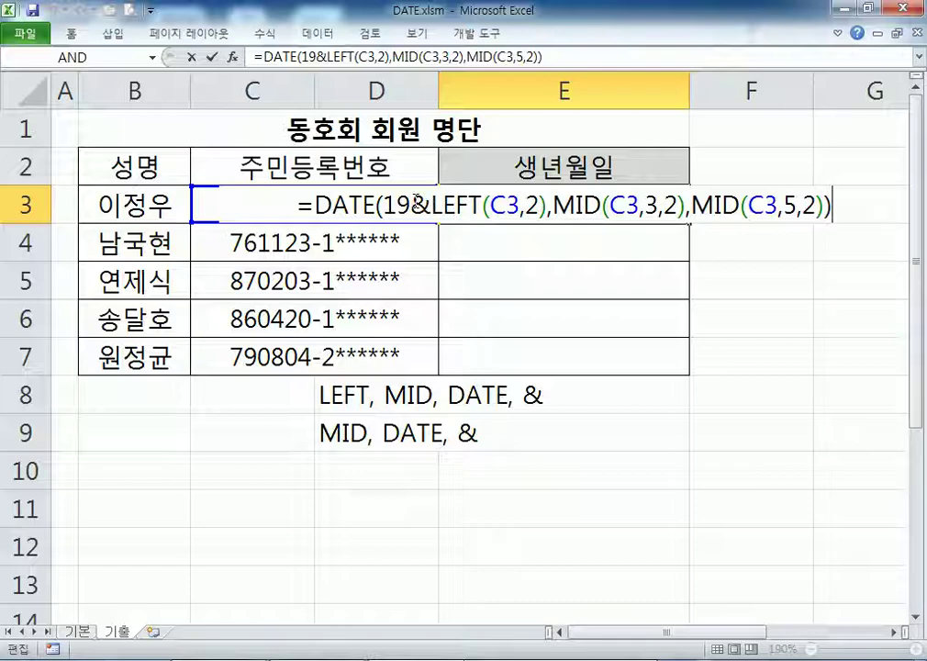
key(Return)
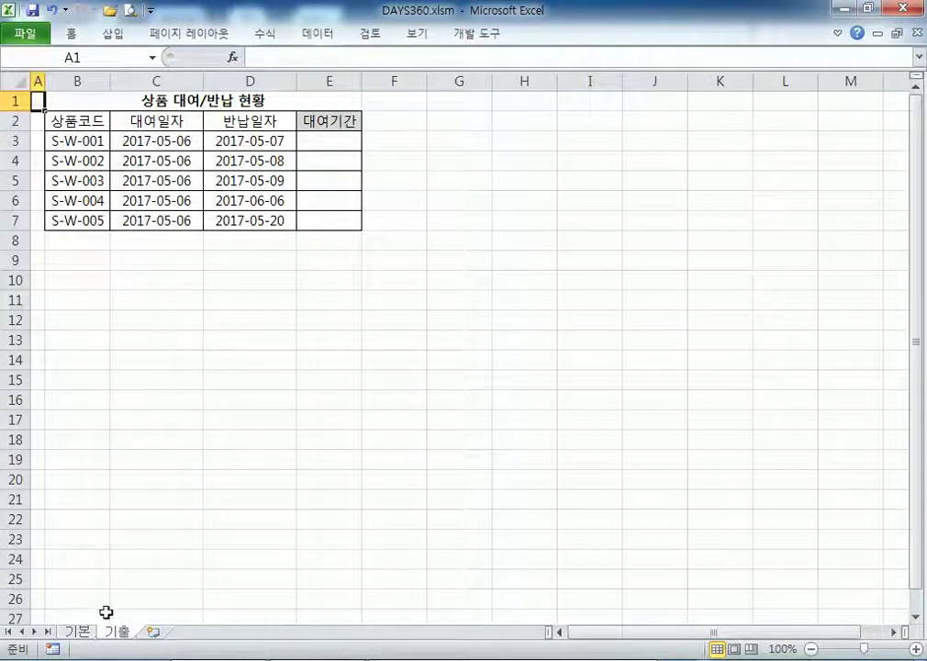
Step: Start a DAYS360 formula in E3 of the 상품 대여/반납 현황 table with the rental date C3 as start date
ctrl+scroll(89, 265, up, 3)
ctrl+scroll(550, 204, up, 3)
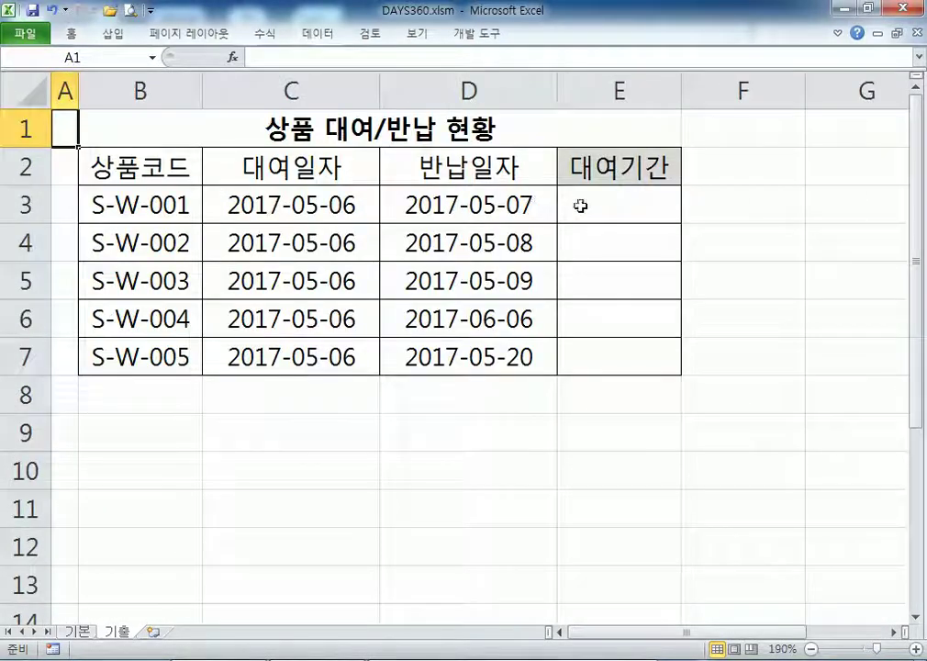
click(580, 205)
text(=DA)
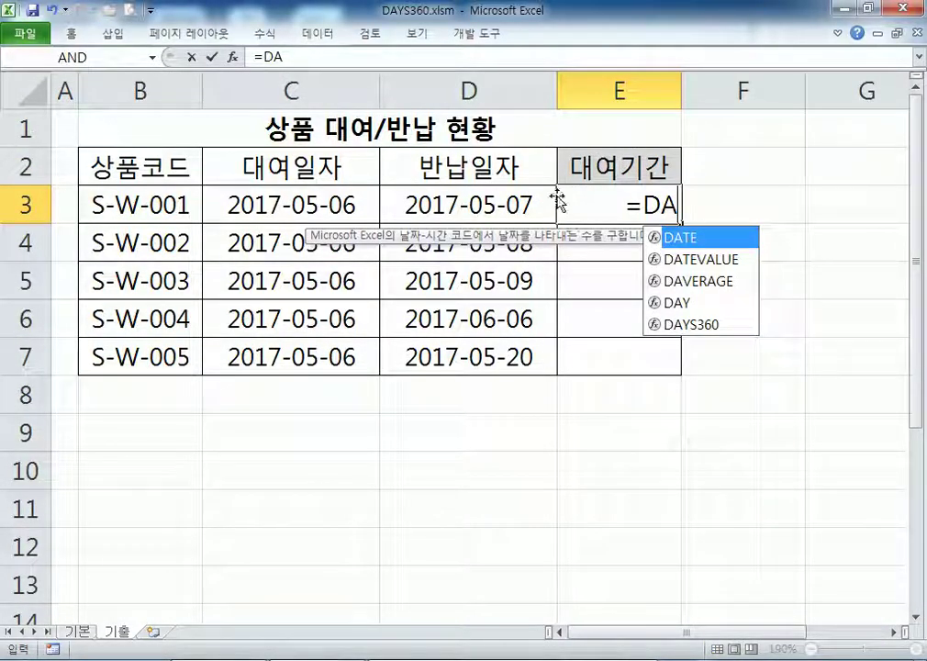
text(Y)
key(Down)
key(Tab)
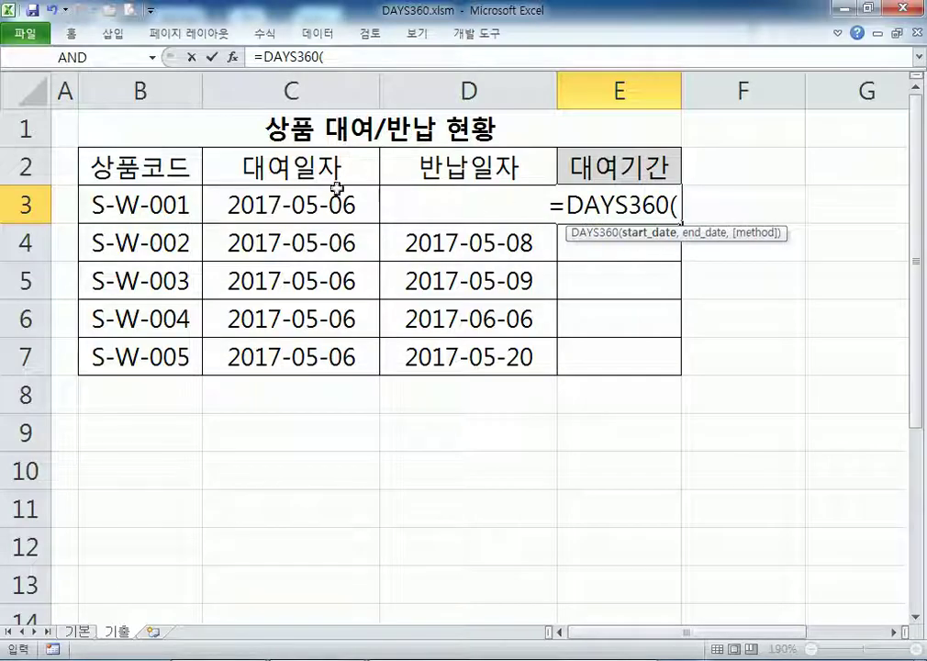
click(284, 205)
text(,)
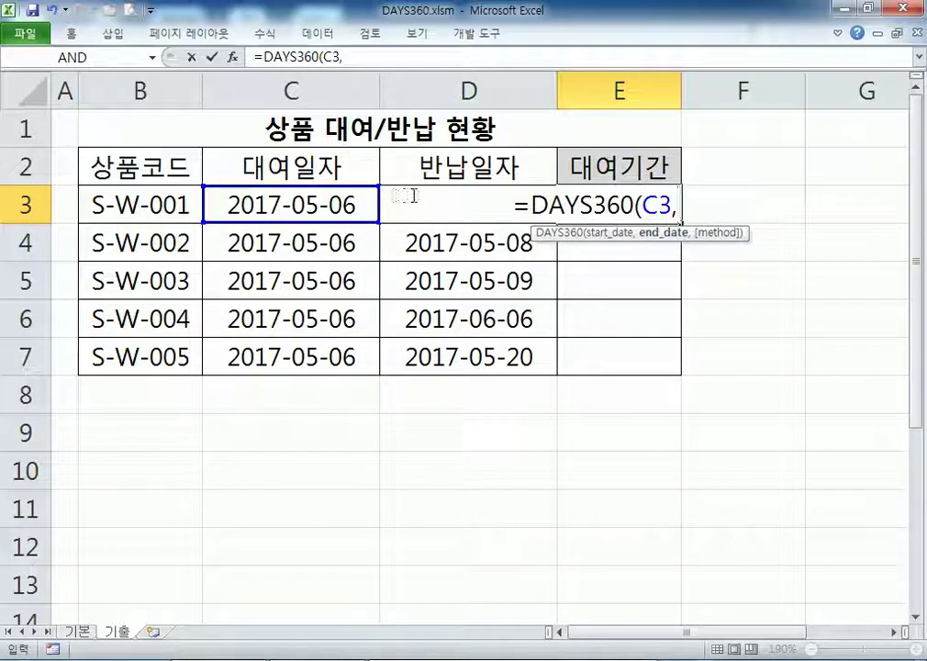
Step: Complete the DAYS360 formula with the return date D3 as end date and fill it down to E7
click(413, 195)
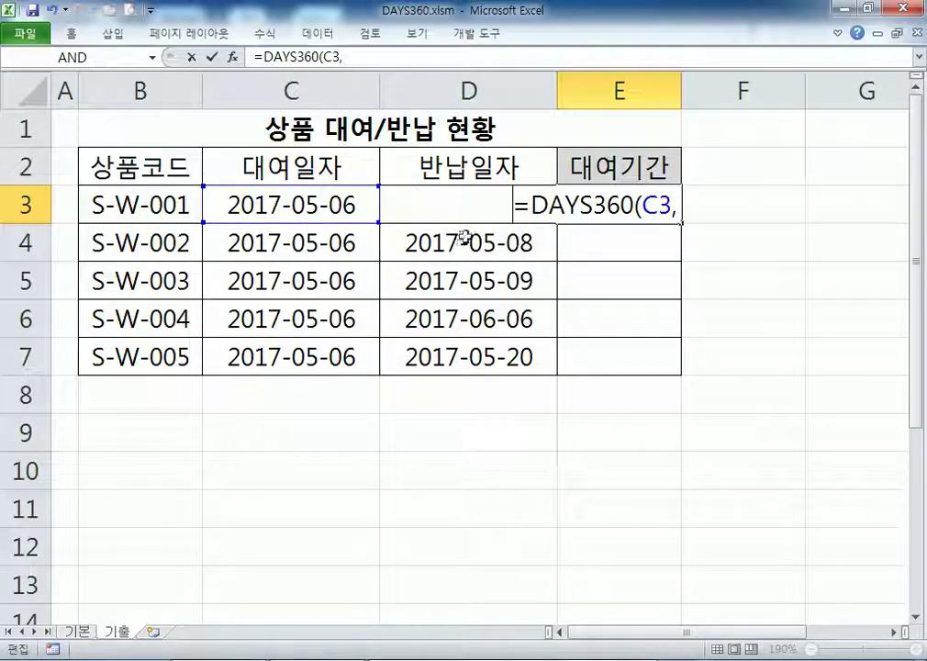
click(495, 240)
key(Up)
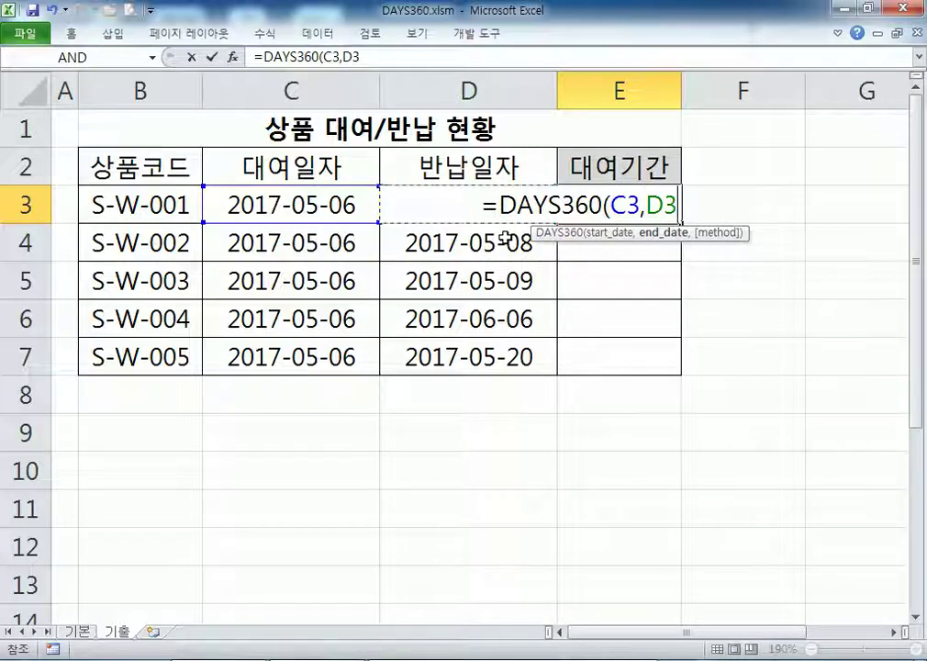
key(Return)
click(662, 207)
drag(679, 221, 652, 356)
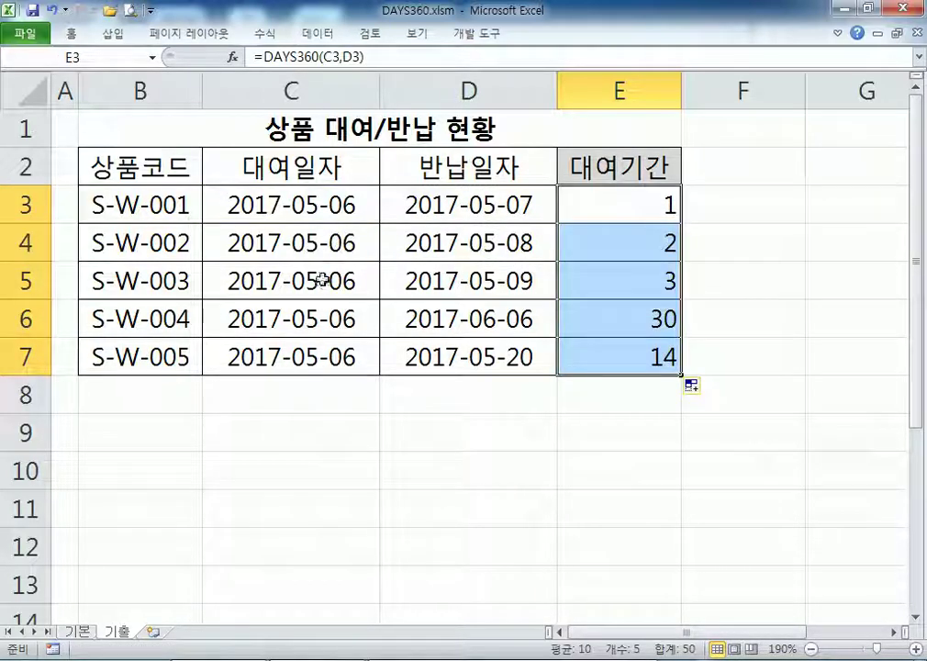
Step: Compare the rental date, return date and rental period of product S-W-004 in row 6
click(306, 320)
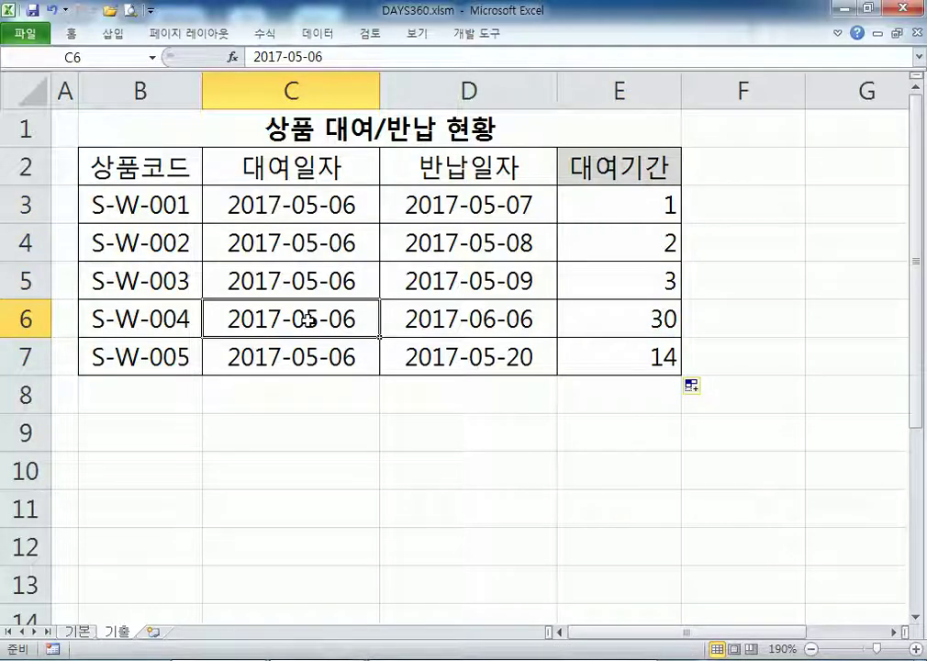
click(529, 322)
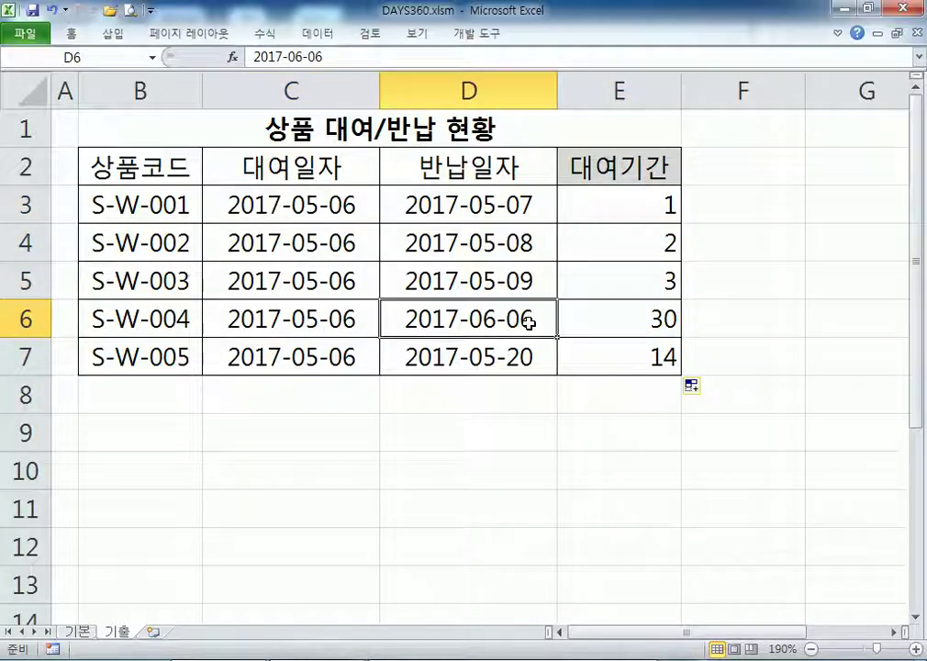
click(319, 322)
click(473, 320)
click(288, 319)
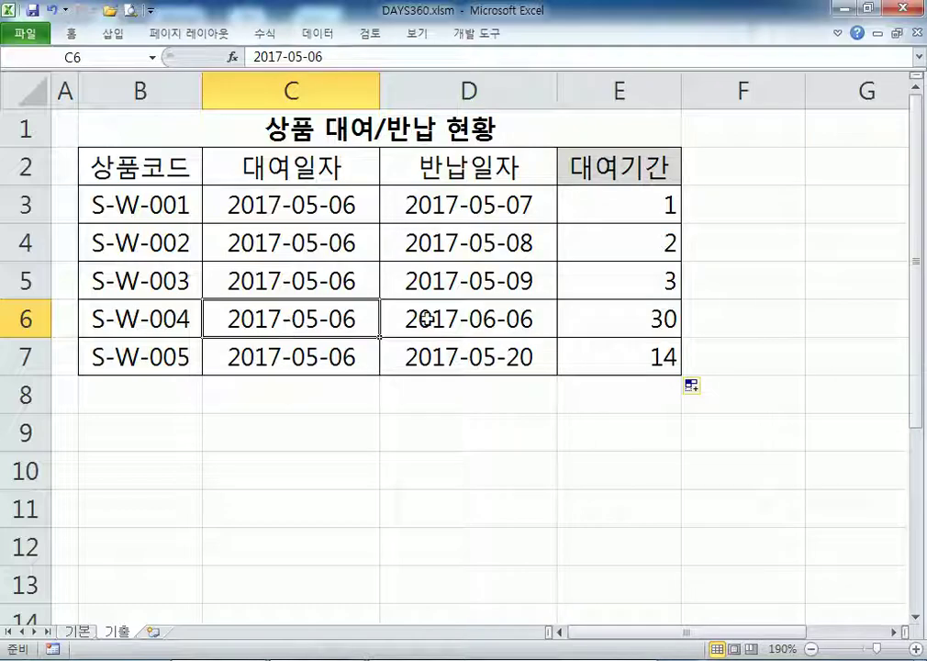
click(426, 318)
click(583, 321)
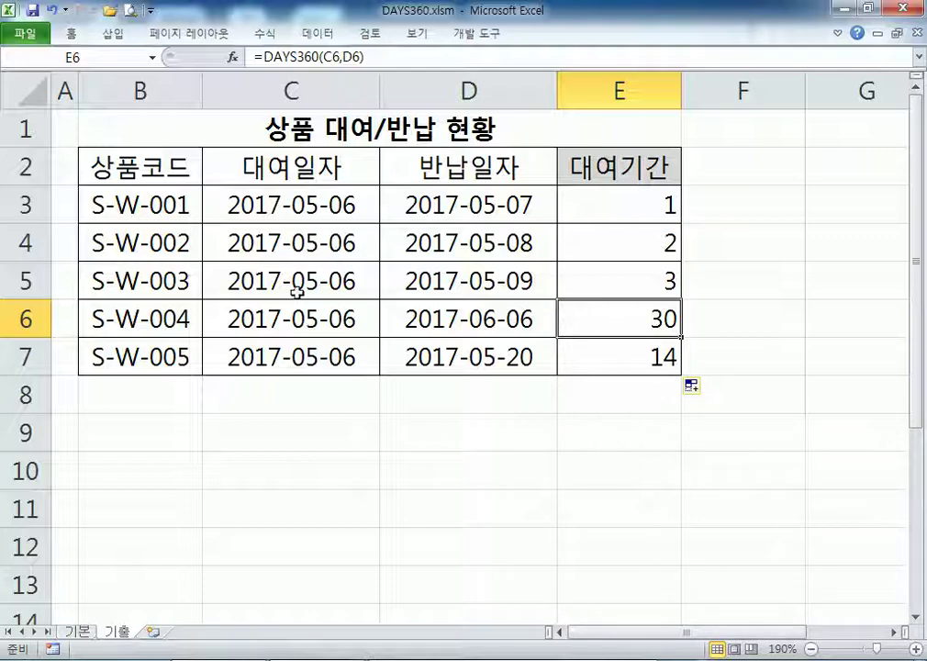
click(285, 319)
click(435, 318)
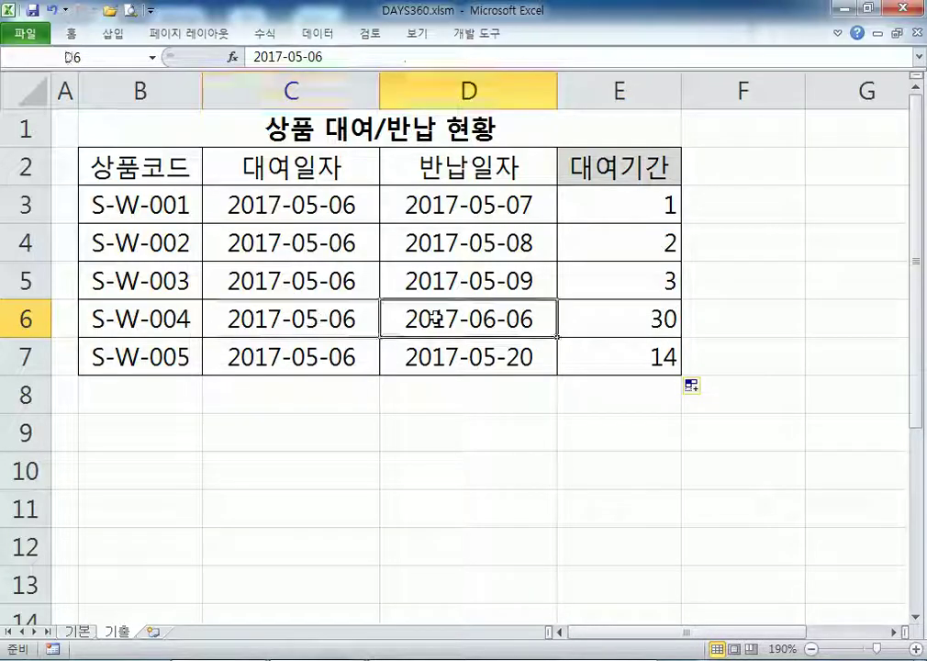
click(658, 317)
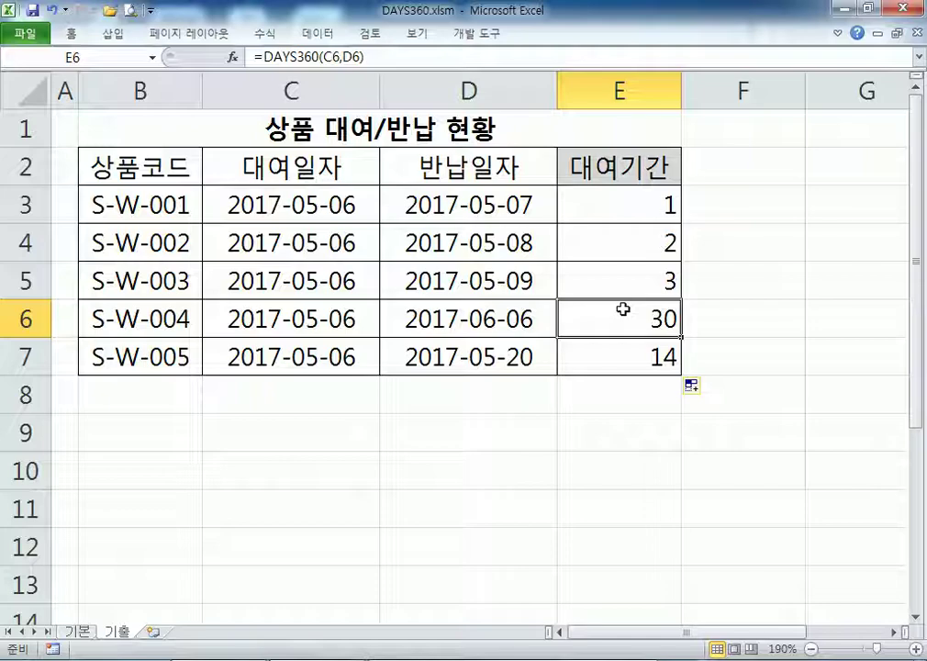
click(270, 312)
click(459, 310)
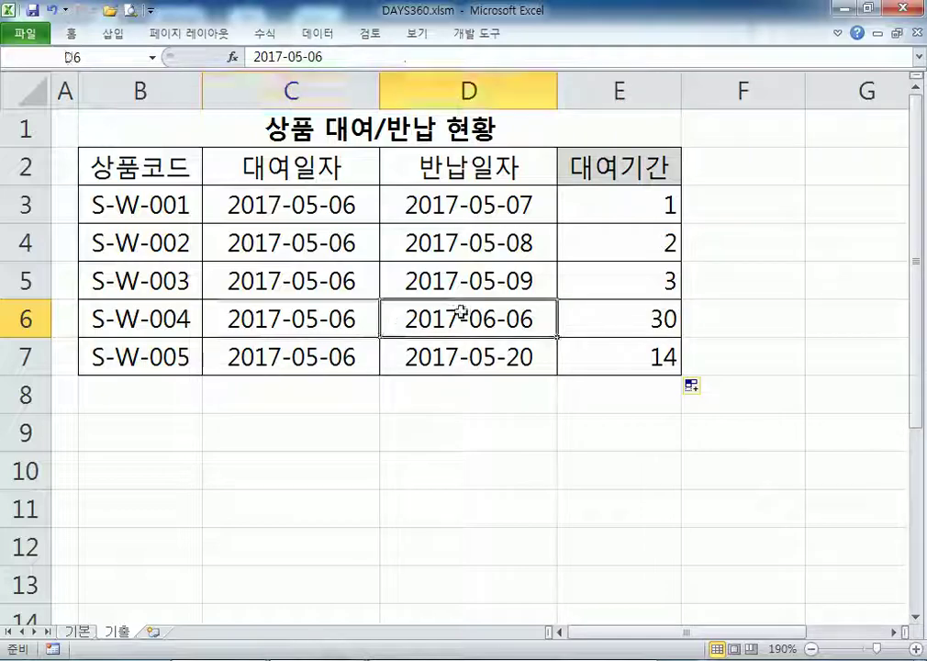
click(641, 321)
Step: Set the rental date of S-W-004 to 2018-02-01 and its return date to 2018-03-01, then select its rental period
click(350, 320)
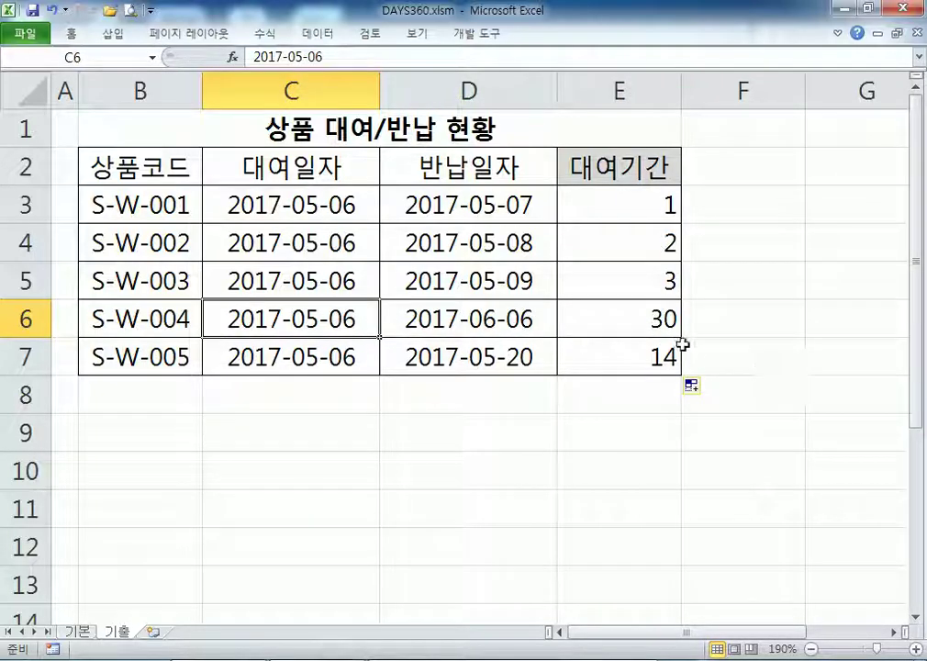
text(2-1)
key(Tab)
text(3)
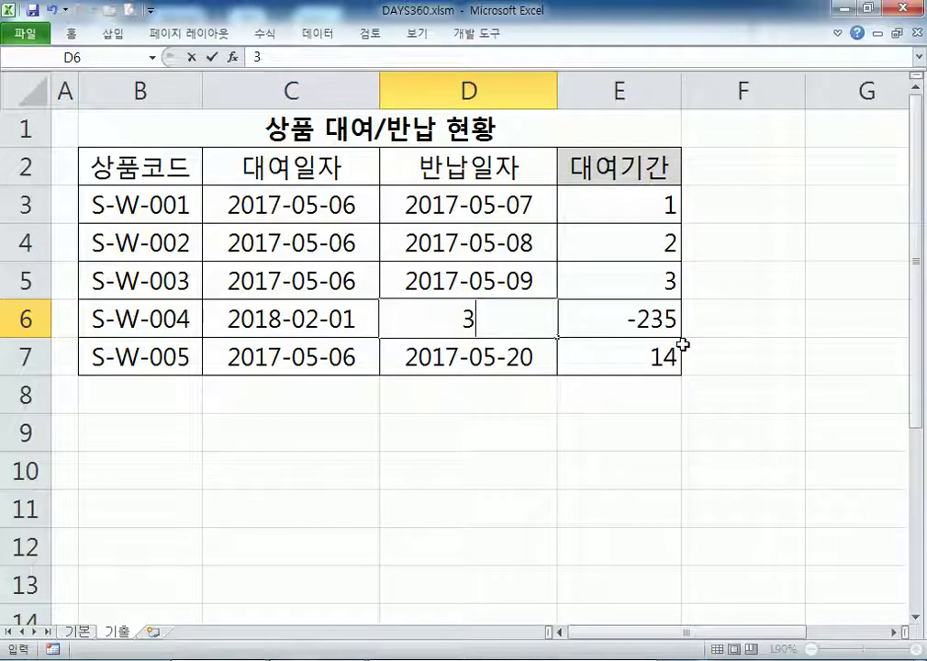
text(-01)
key(Return)
key(Up)
key(Right)
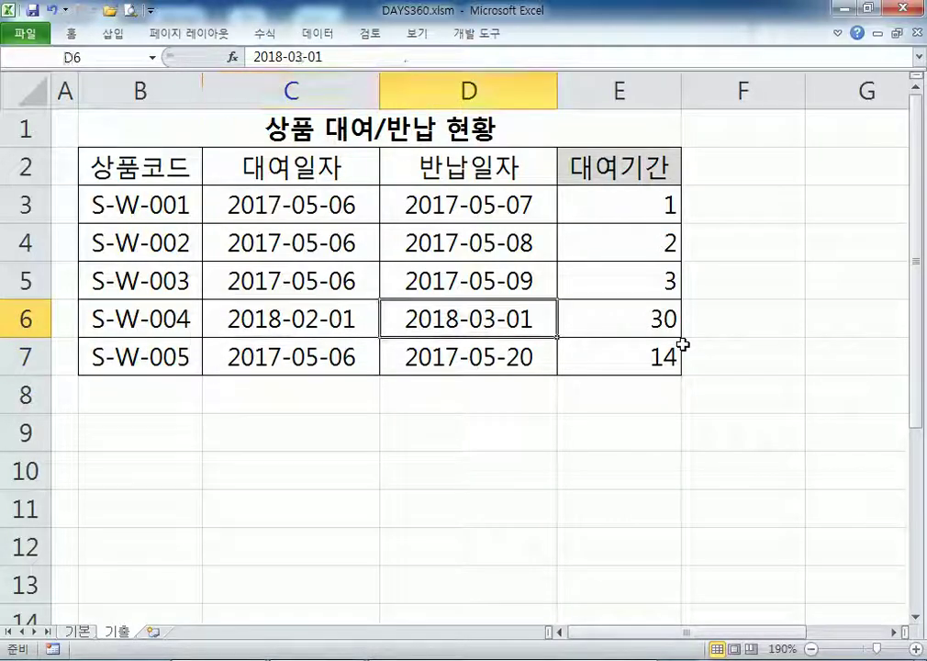
key(Right)
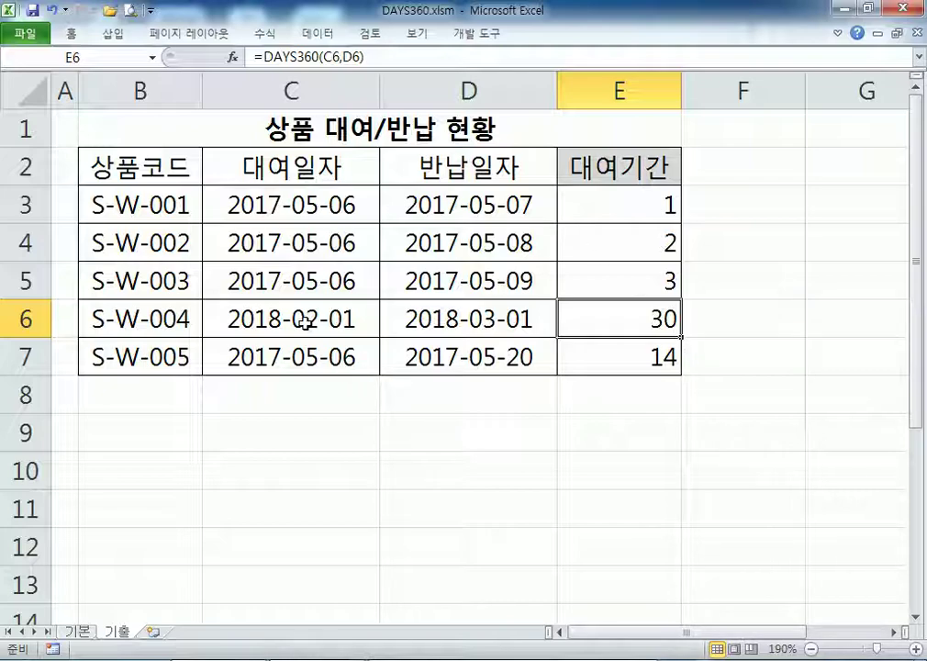
Step: Review the DAYS360 formula behind the rental period of S-W-004 in E6
double_click(595, 315)
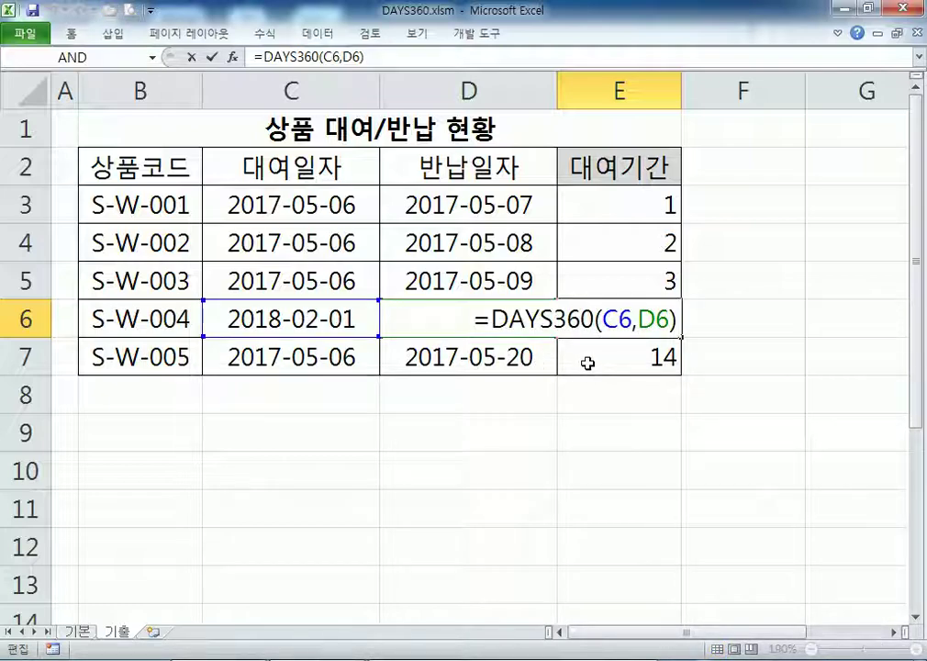
key(ctrl+Return)
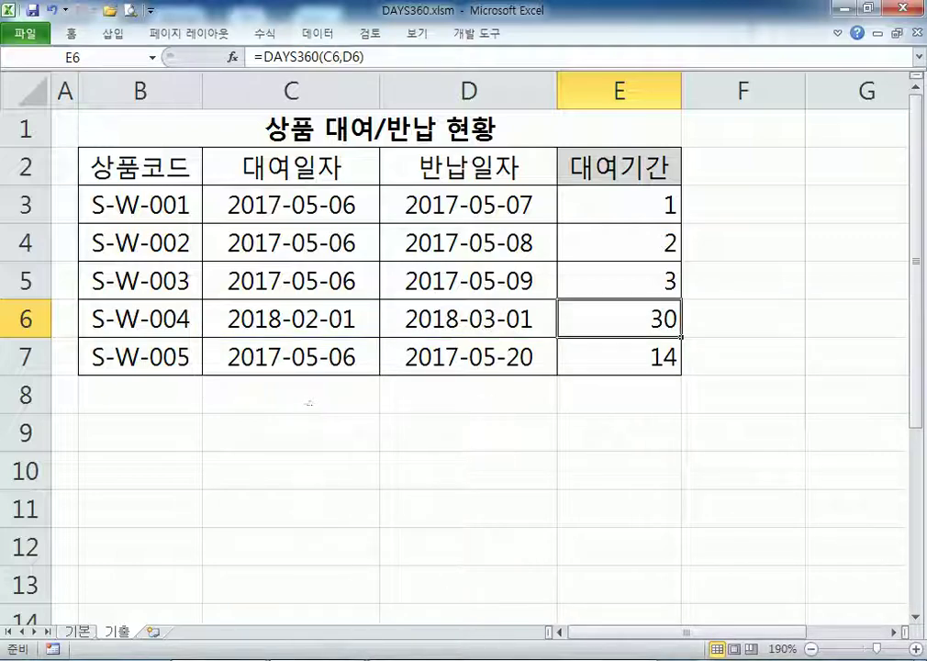
Step: Open YEAR.xlsm from the 06 부록 folder in the file explorer and show its 기출 sheet
mouse_move(217, 659)
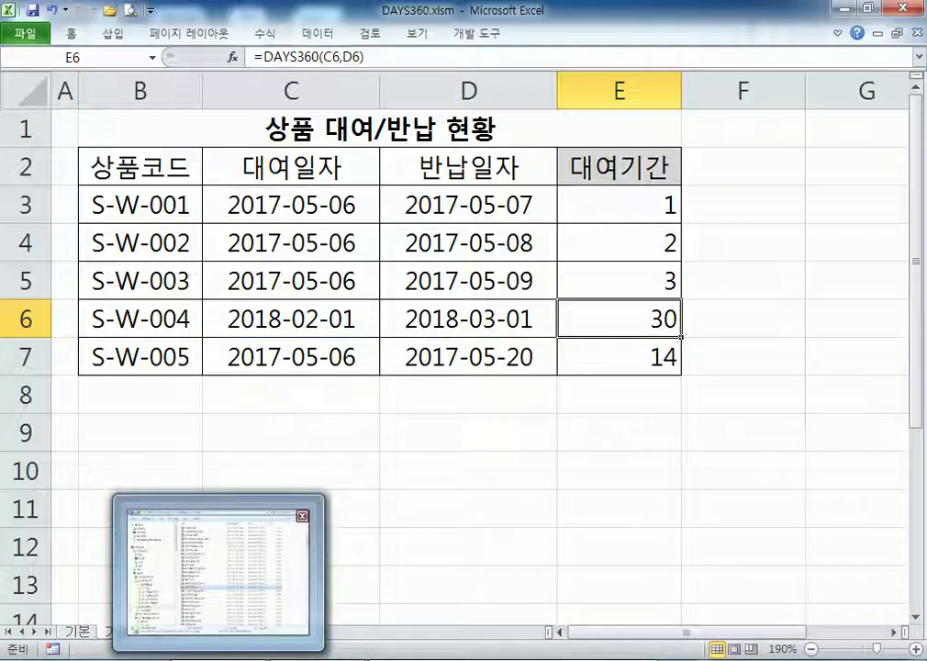
click(218, 564)
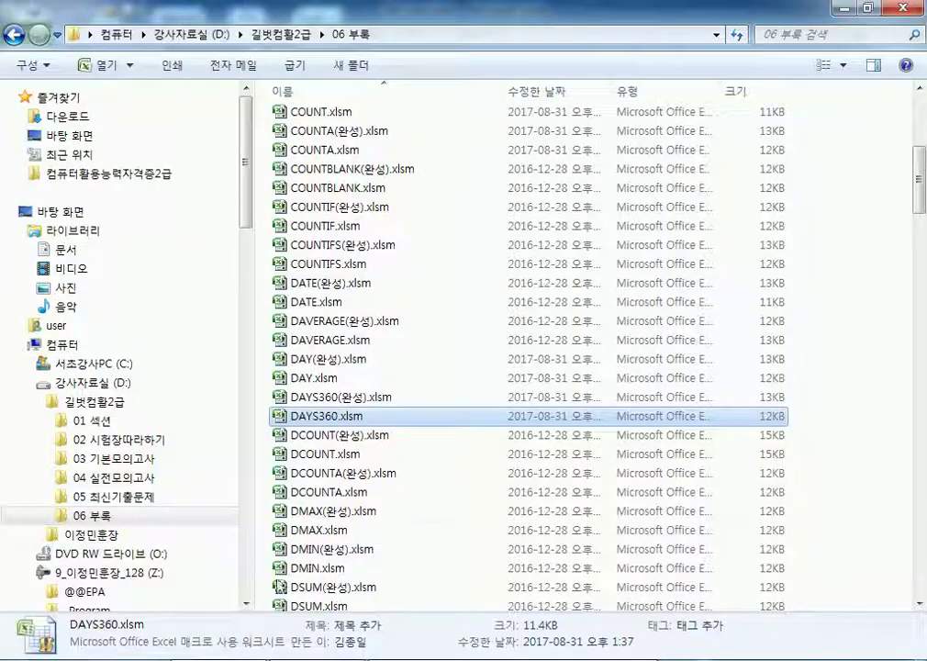
scroll(338, 491, down, 6)
scroll(351, 511, down, 20)
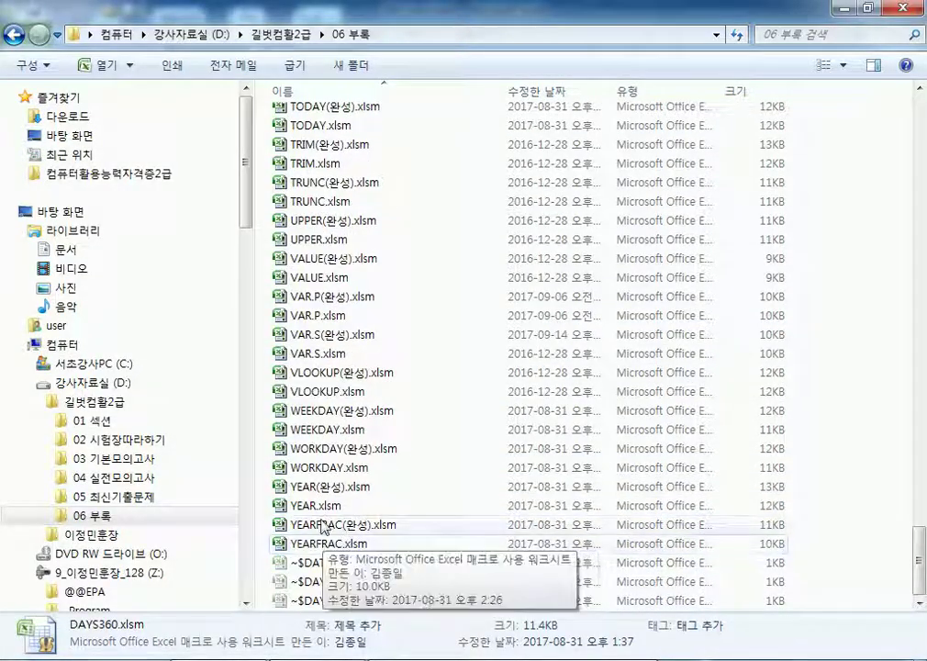
double_click(367, 505)
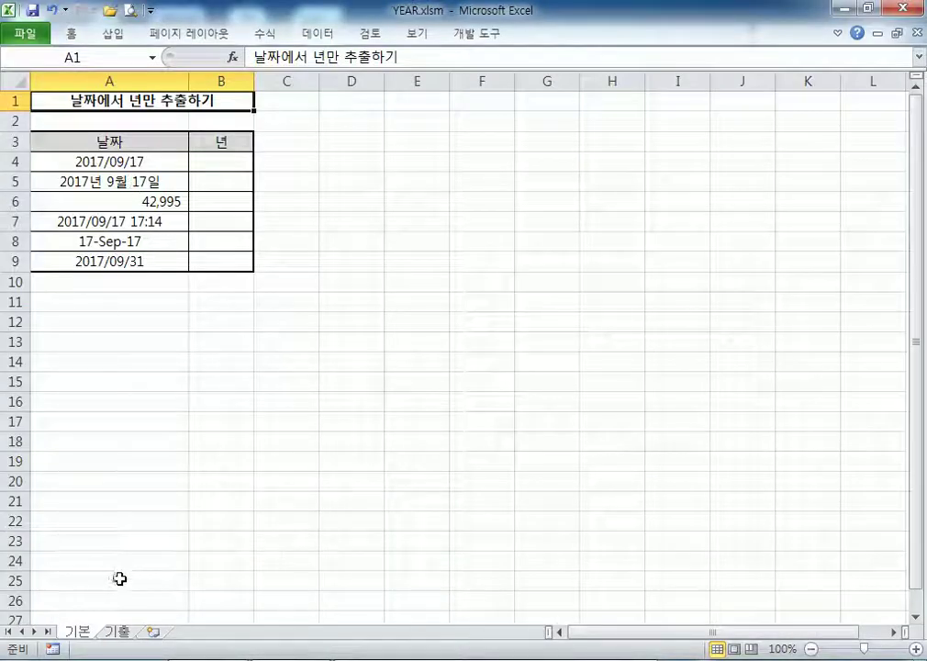
click(117, 631)
ctrl+scroll(88, 308, down, 2)
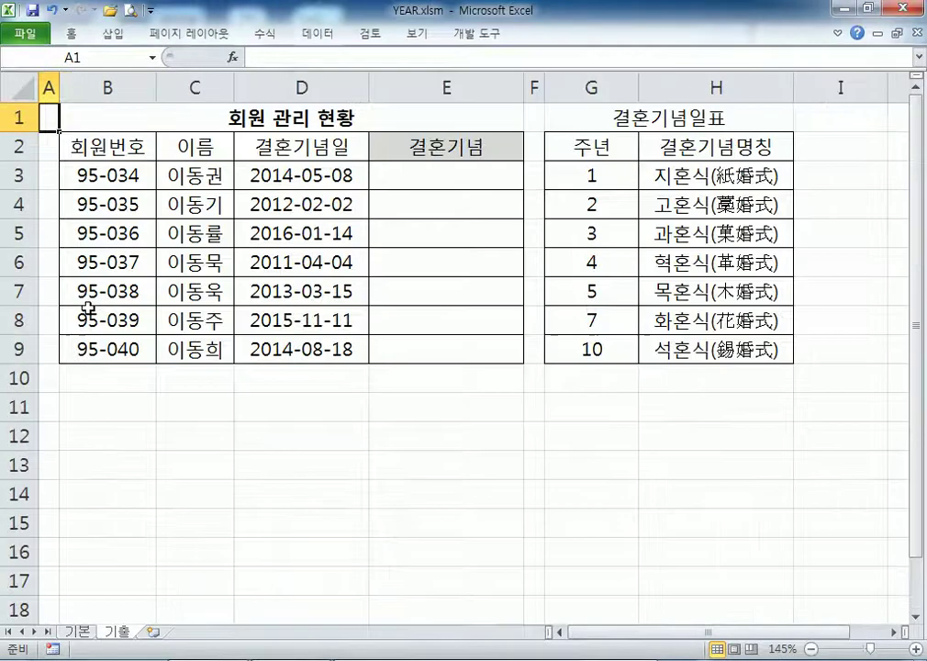
Step: Examine the 주년 values in G3:G9 and the year part of the wedding date in D3
click(384, 176)
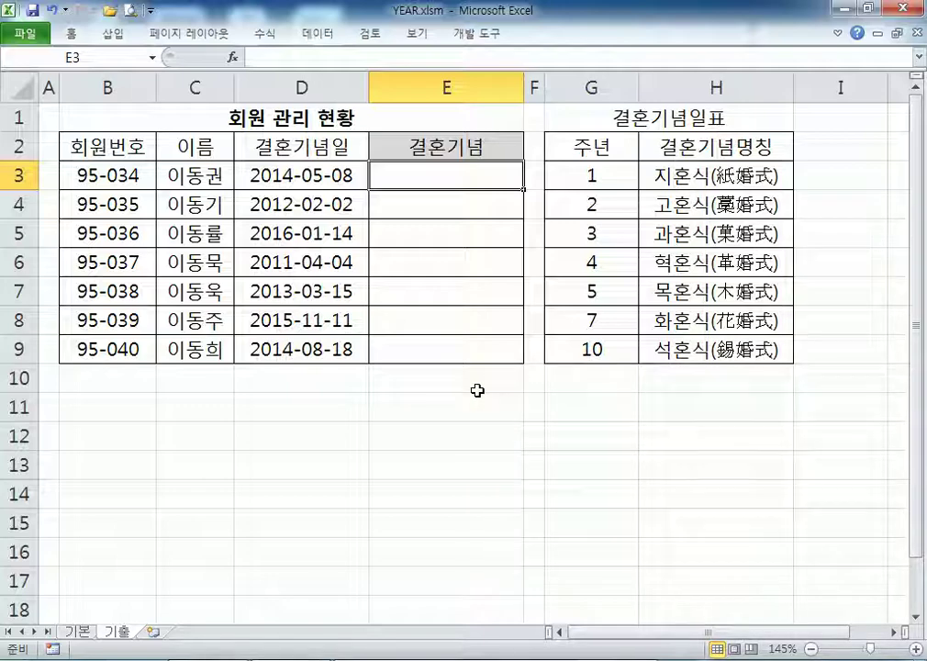
drag(597, 180, 612, 360)
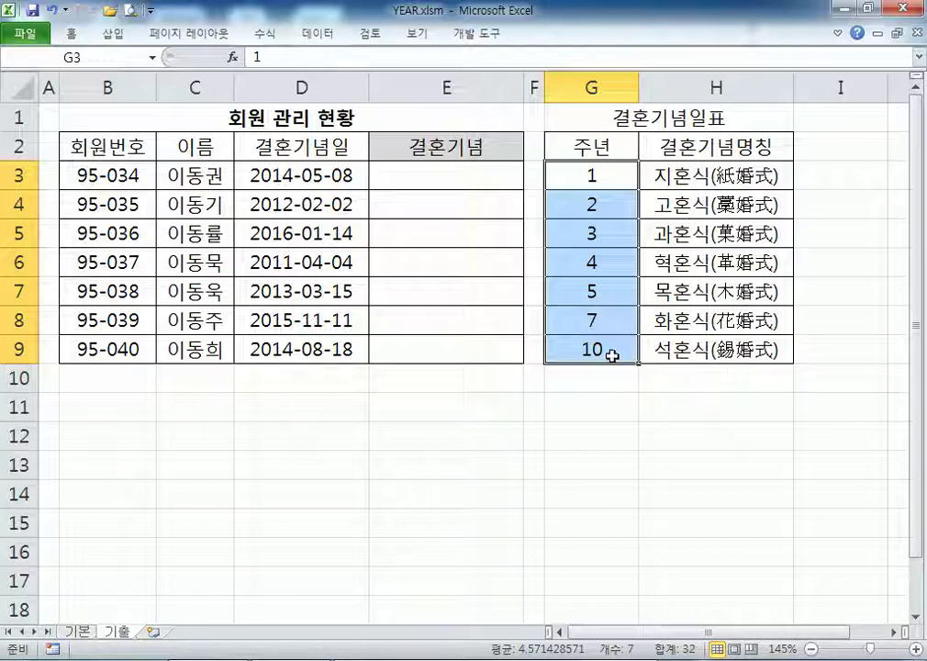
click(243, 175)
double_click(282, 175)
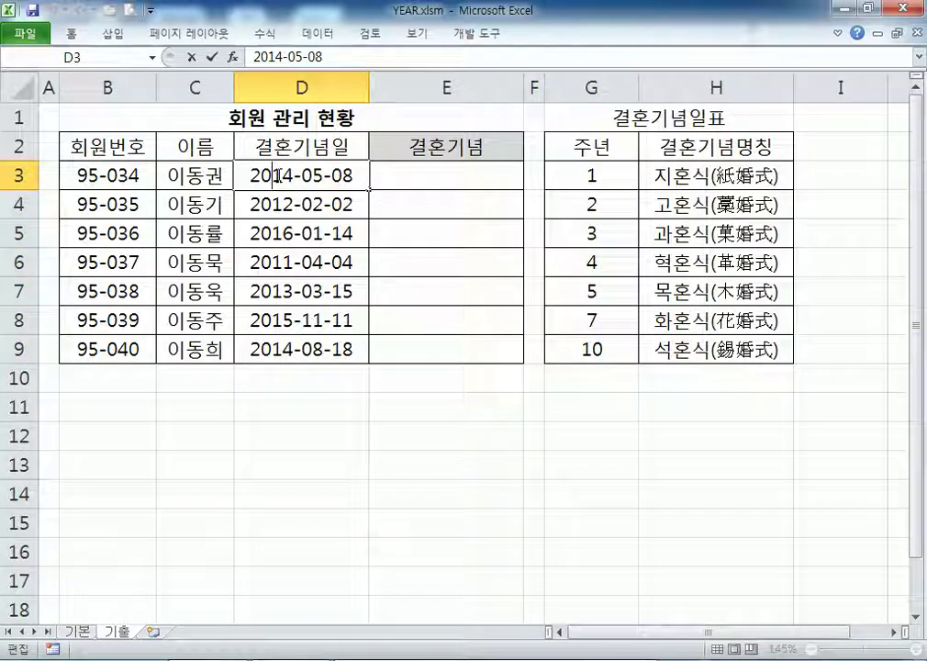
drag(292, 175, 254, 181)
click(393, 172)
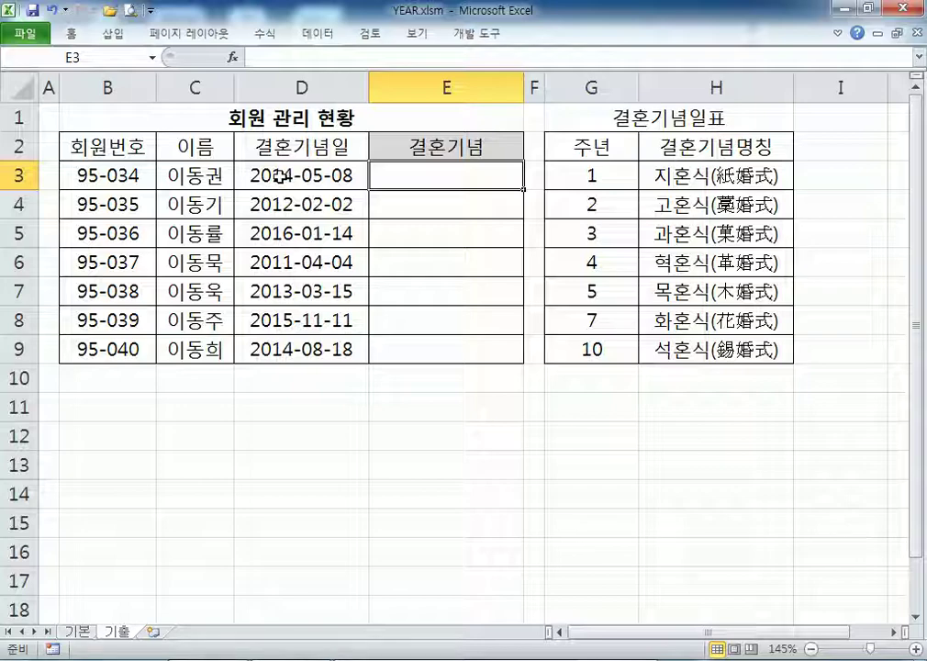
Step: Enter the note "TODAY, YEAR, VLOOKUP" in D11 below the member table
click(325, 399)
text(T)
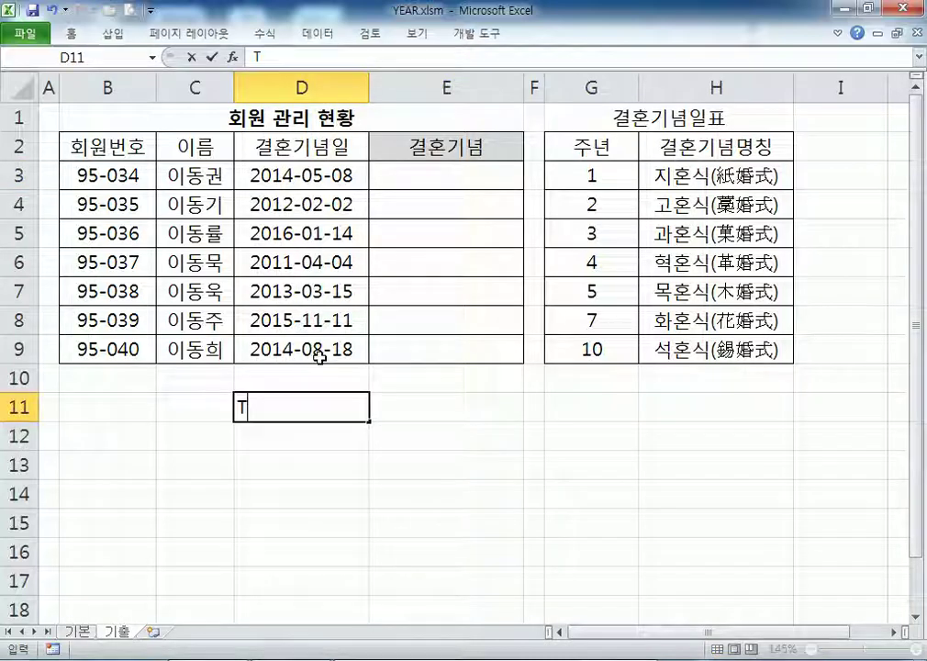
text(ODAY, )
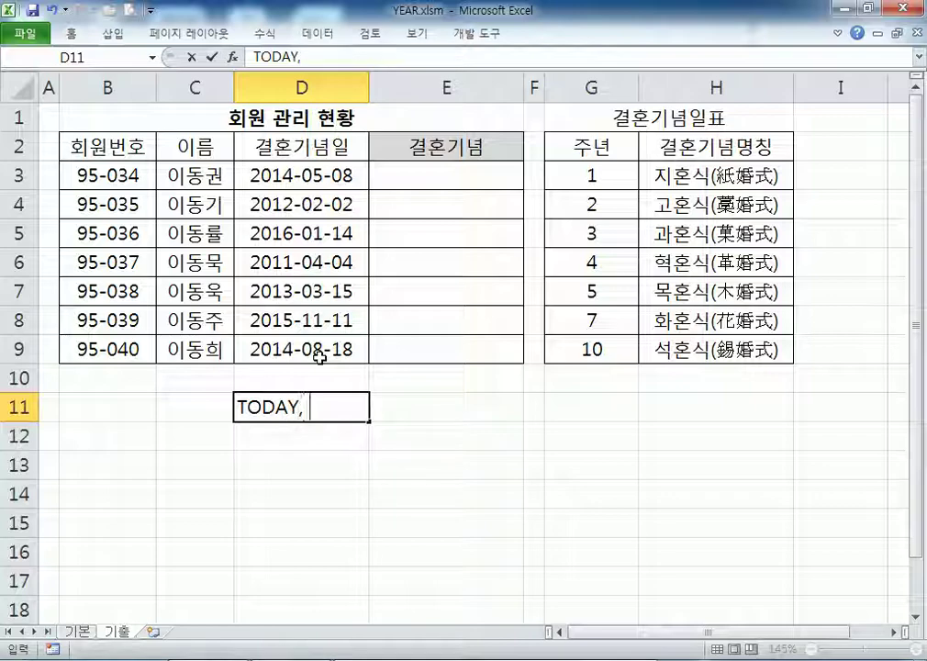
text(TEAR,)
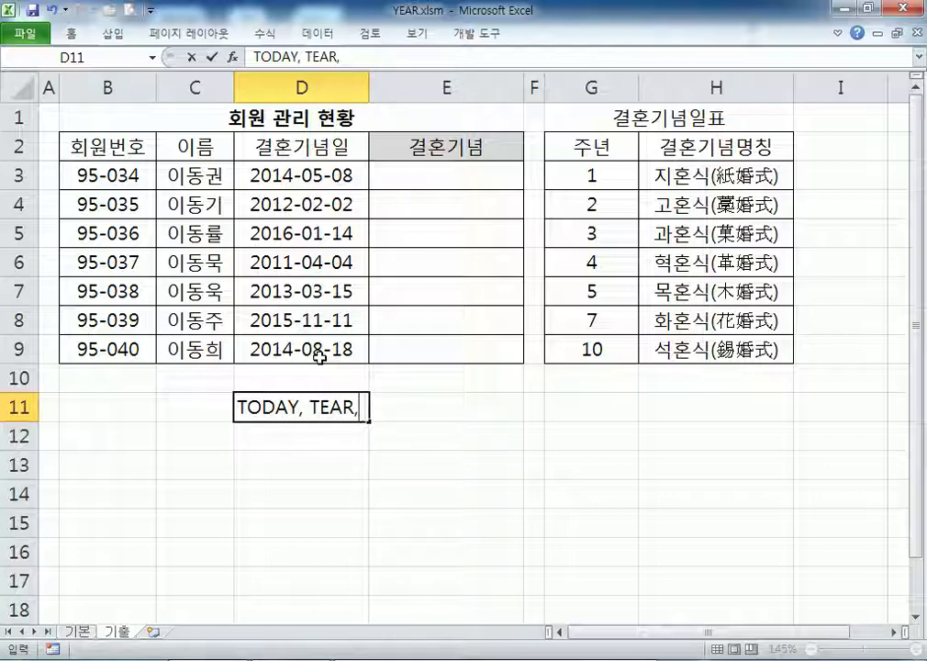
key(BackSpace)
key(BackSpace)
key(BackSpace)
key(BackSpace)
key(BackSpace)
text(YEA)
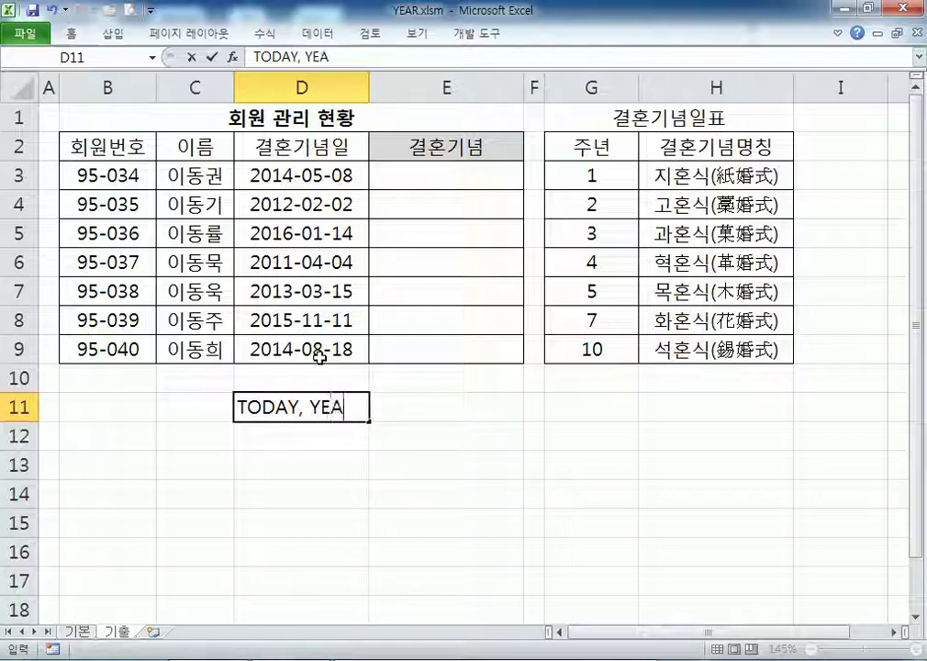
text(R, VLOOKUP)
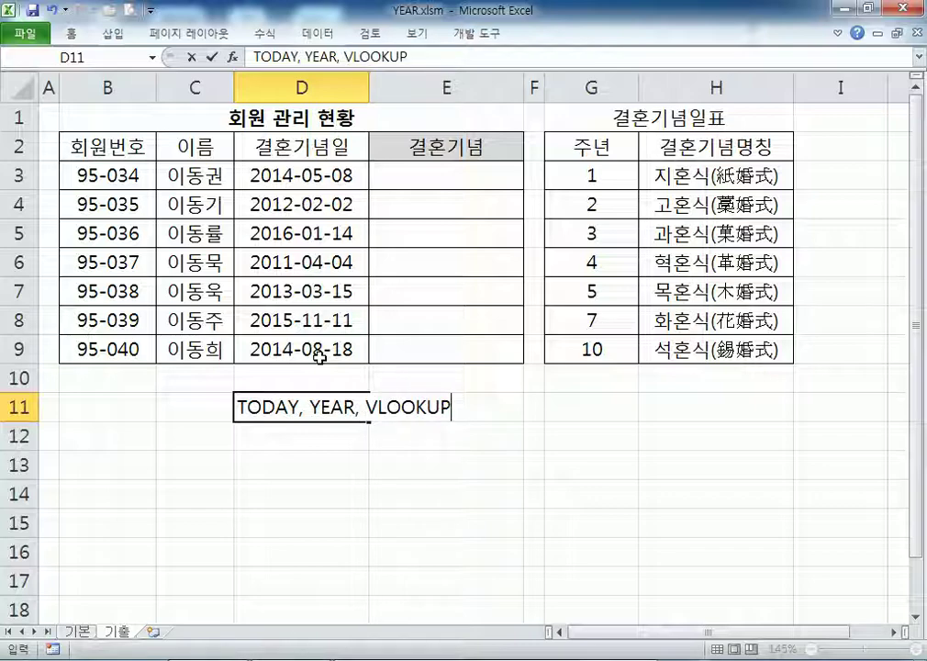
key(Return)
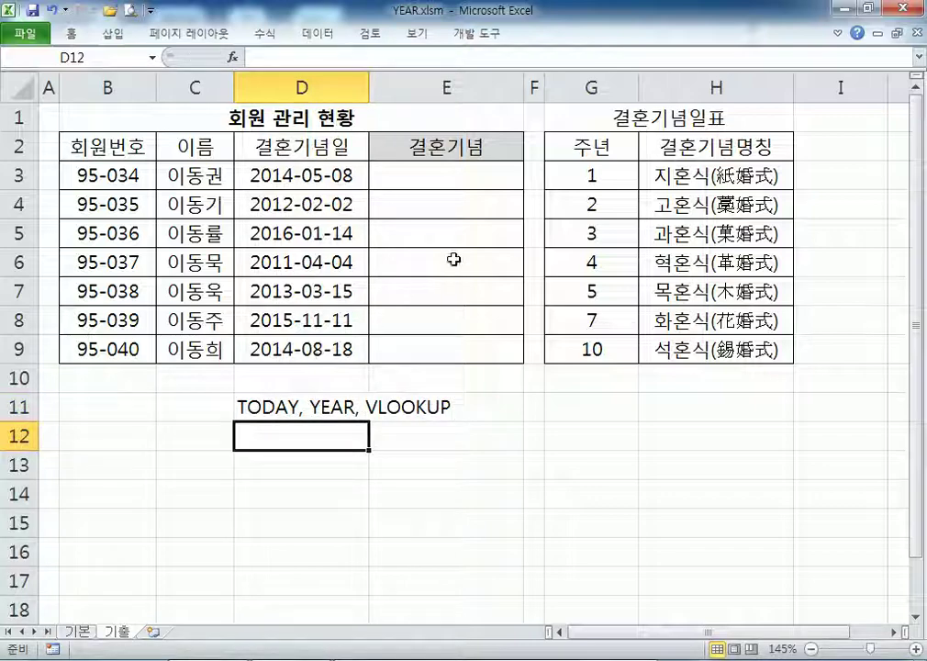
Step: Start a VLOOKUP formula in E3, the first 결혼기념 cell of the 회원 관리 현황 table
click(465, 174)
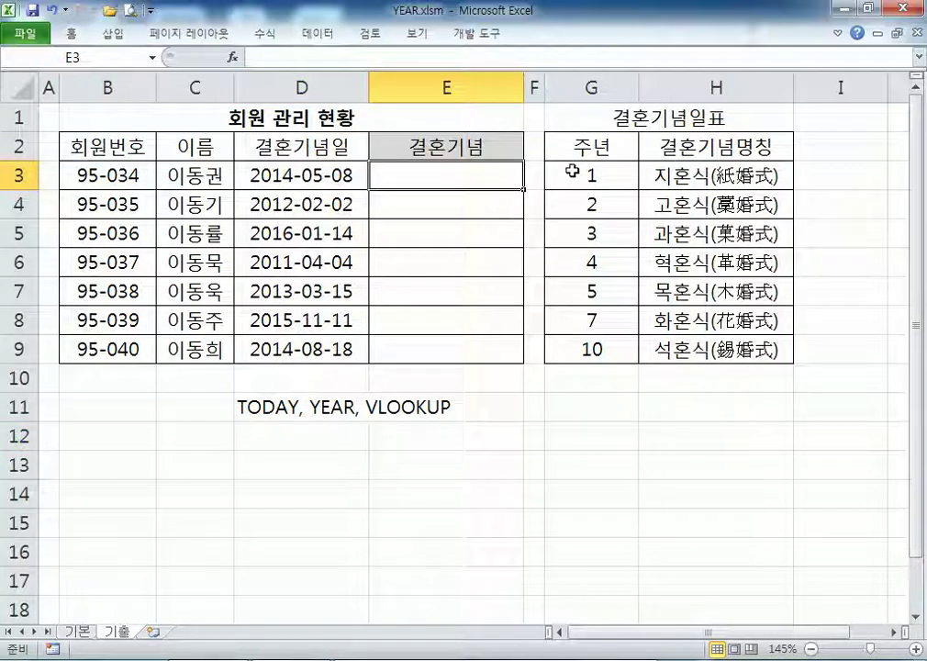
text(=VLO)
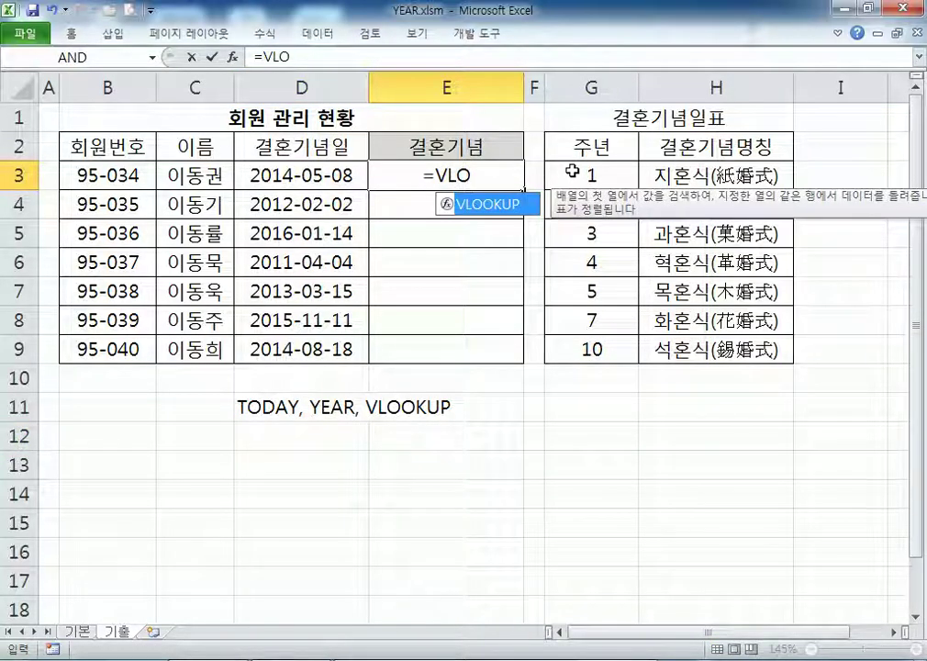
key(Tab)
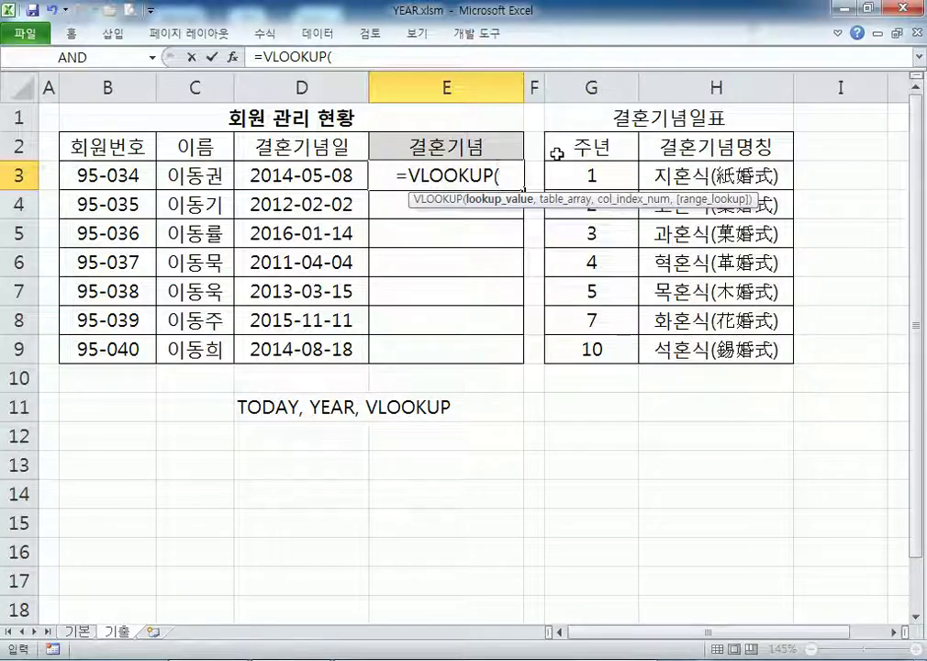
text(VER)
key(Return)
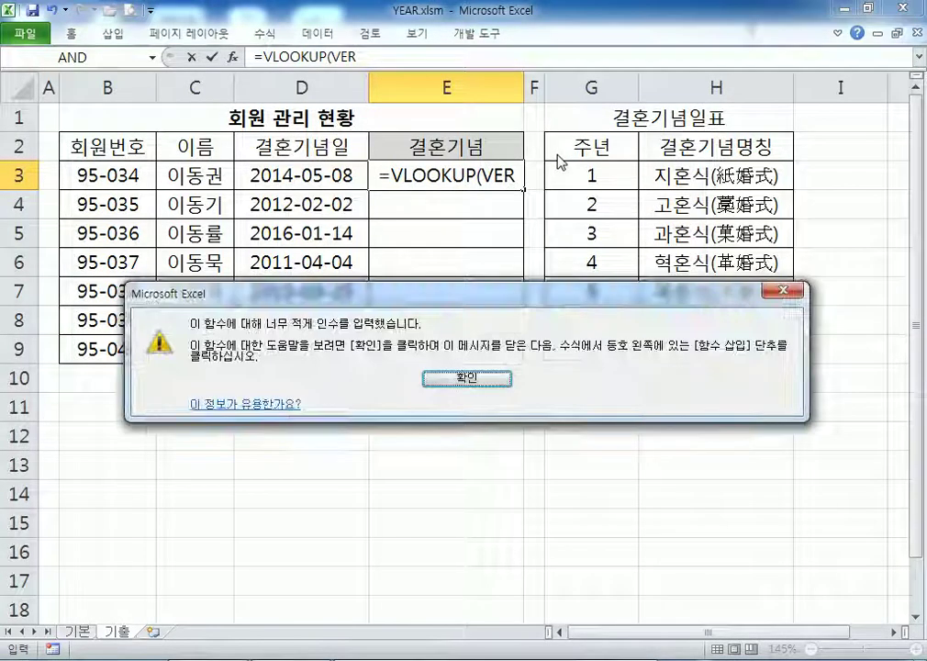
key(Return)
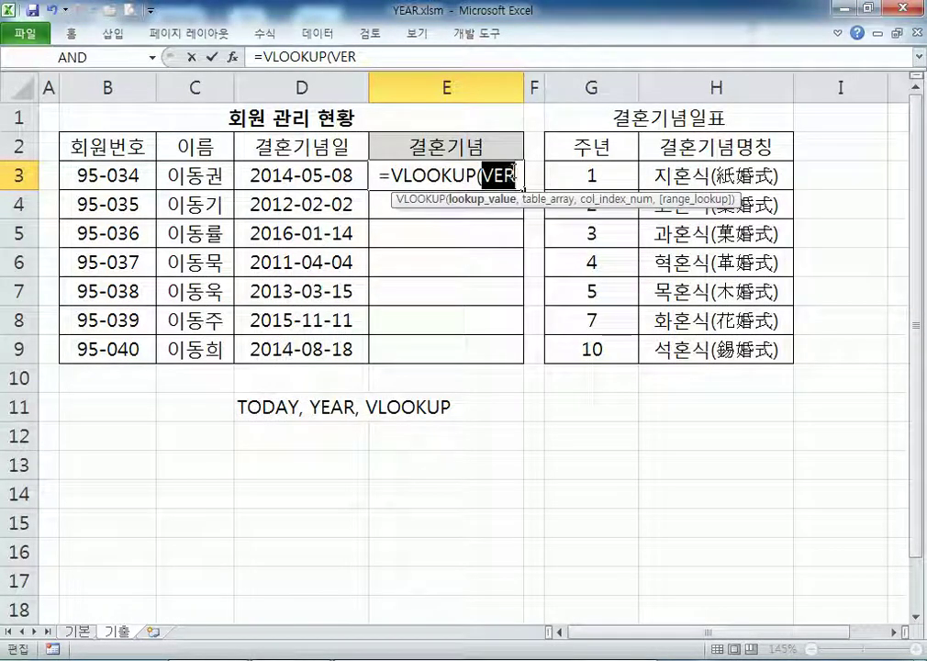
Step: Enter YEAR(TODAY())-YEAR(D3) as the lookup value of the VLOOKUP formula
text(YE)
key(Tab)
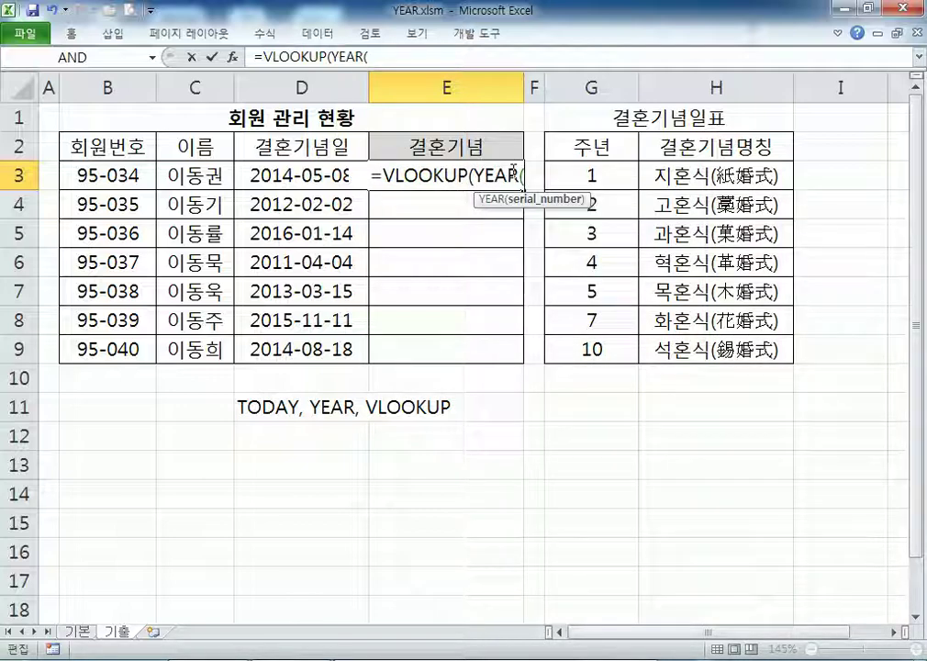
text(TOD)
key(Tab)
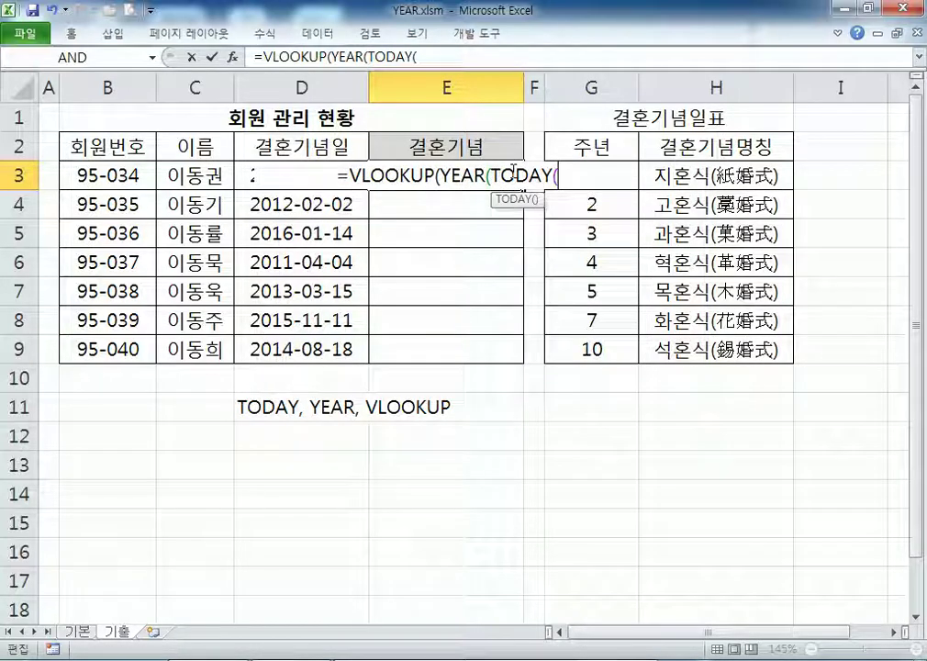
text())-)
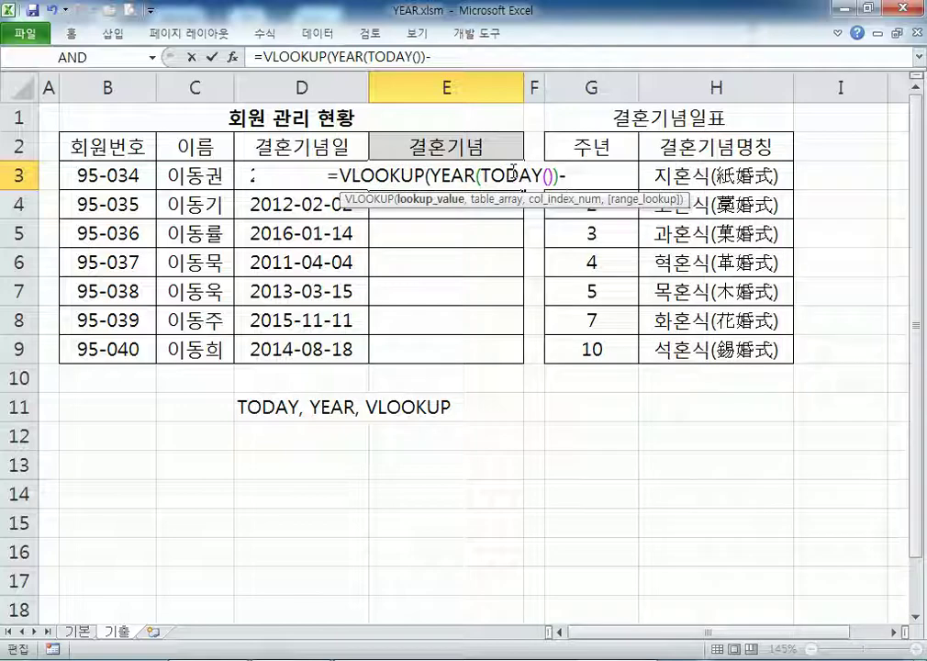
text(YEAR()
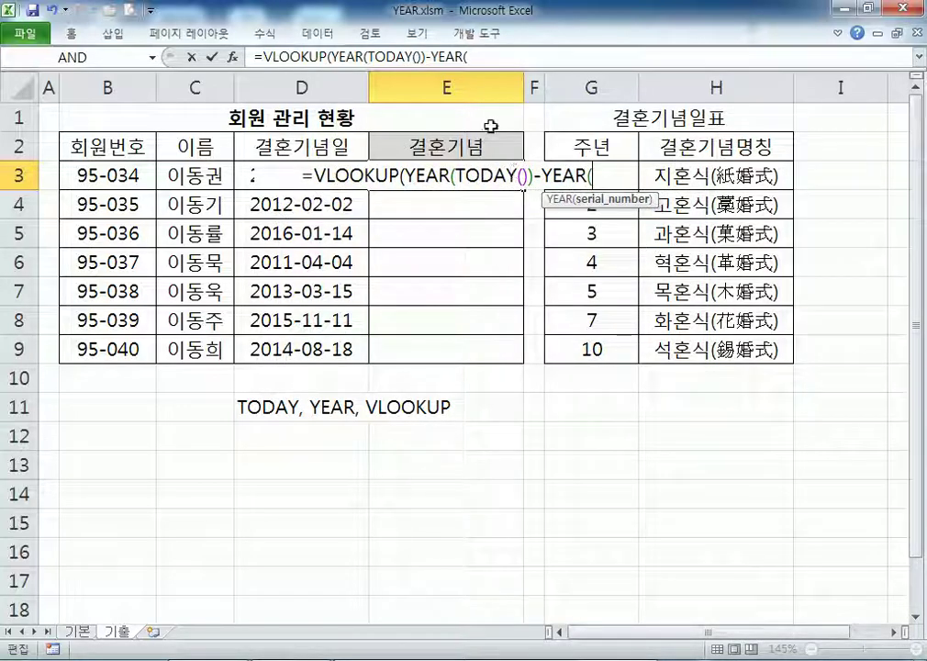
click(248, 178)
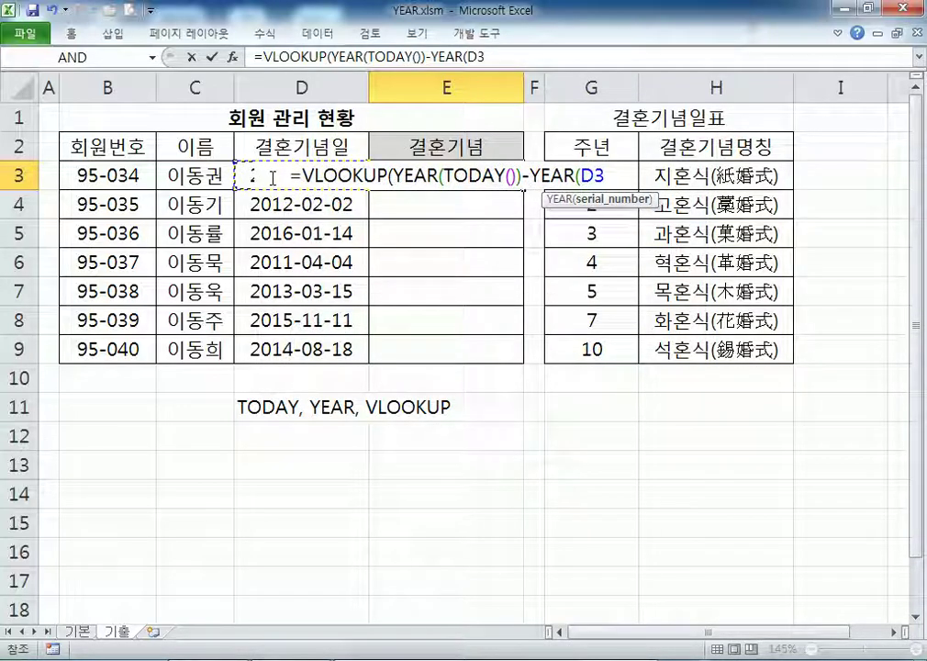
text(),)
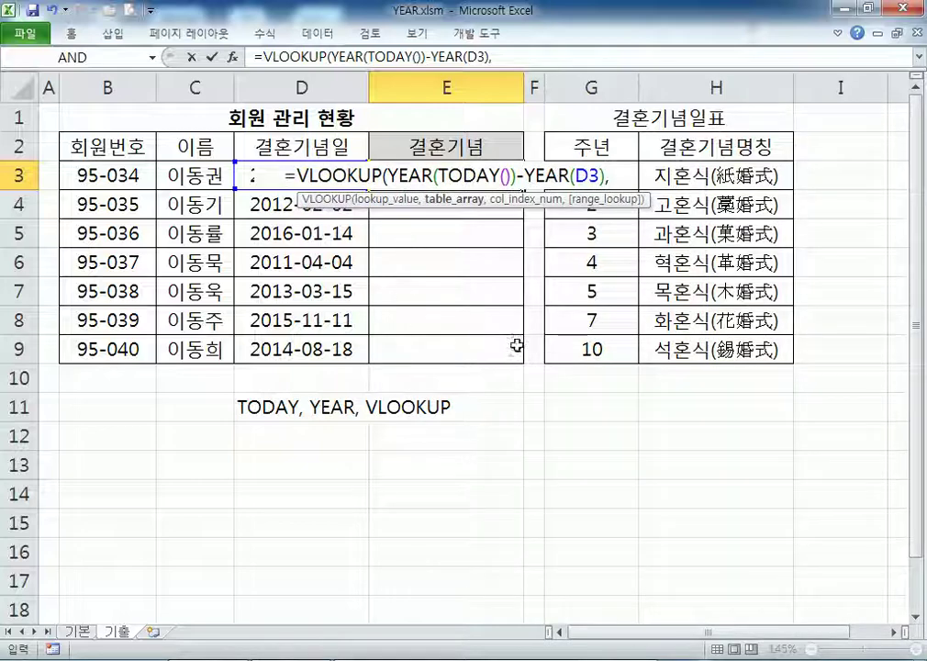
Step: Complete the VLOOKUP with the absolute table range $G$3:$H$9, column 2 and approximate match TRUE
drag(578, 350, 714, 174)
key(F4)
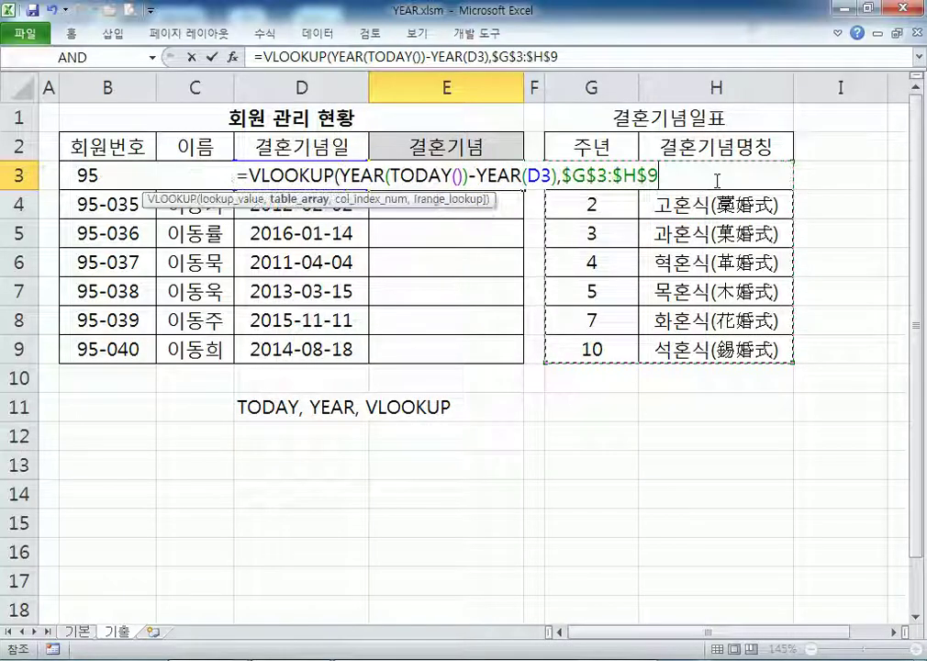
text(,2,)
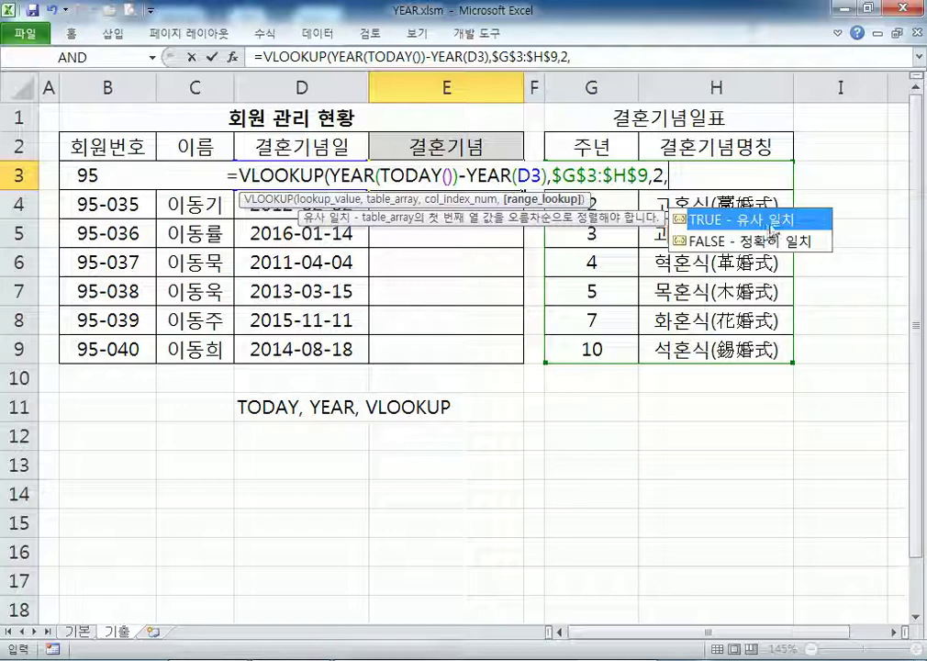
double_click(714, 219)
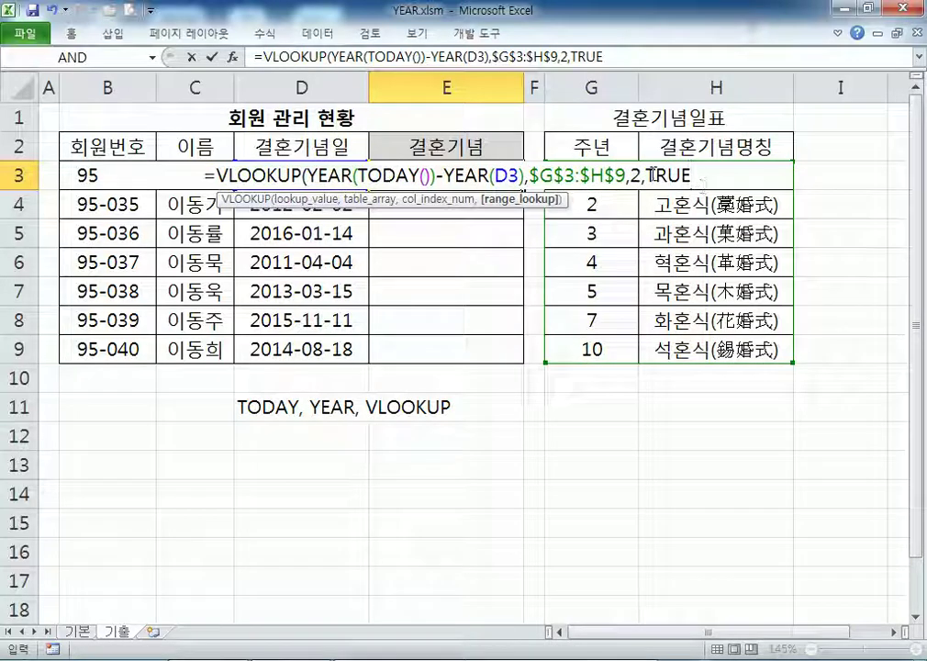
drag(641, 178, 722, 181)
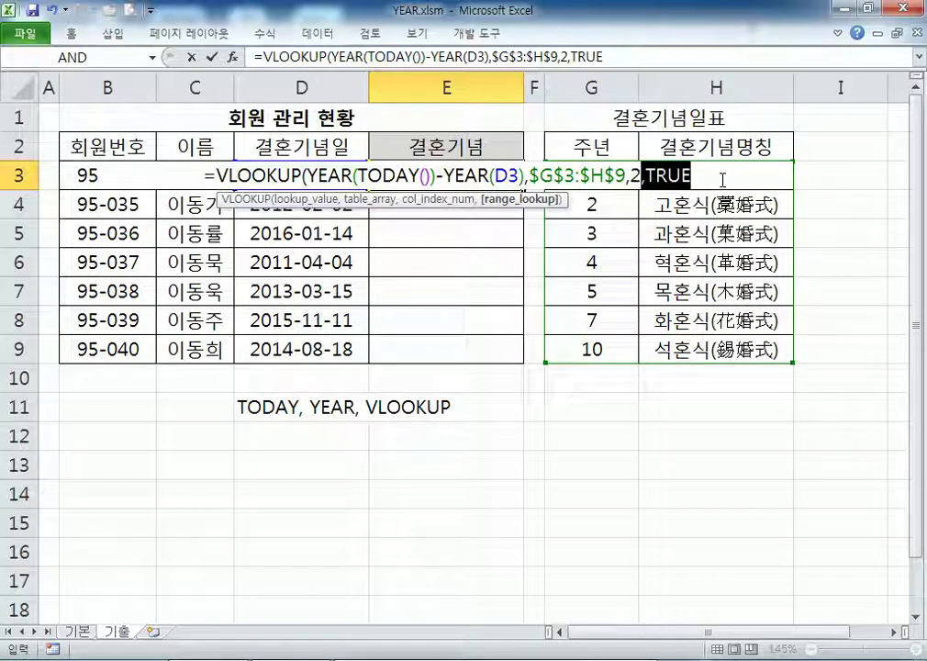
click(720, 180)
text())
key(Return)
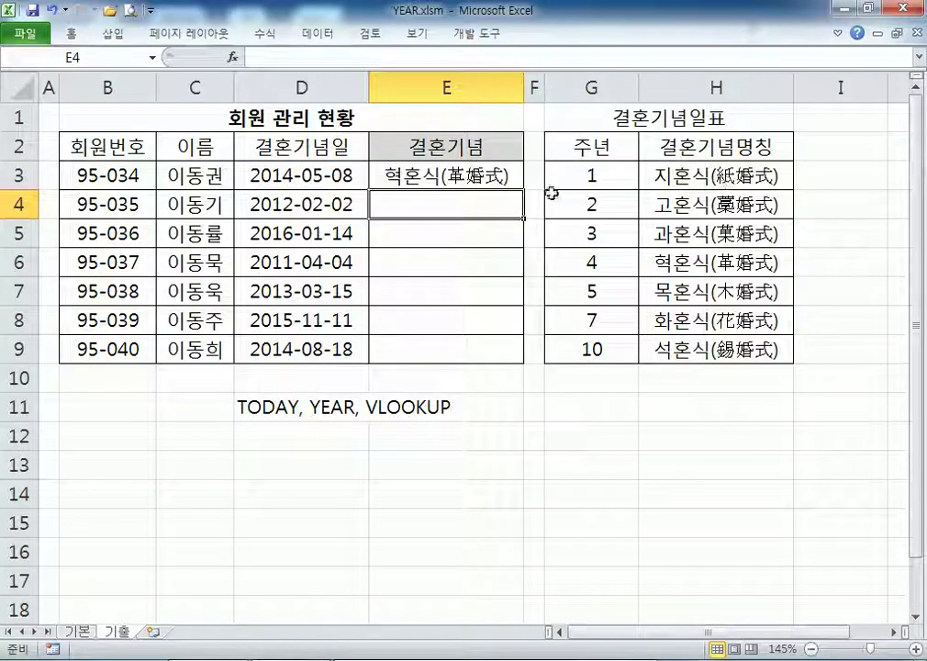
Step: Fill the E3 VLOOKUP formula down to E9 and reopen the formula in E3 for review
click(507, 176)
double_click(523, 189)
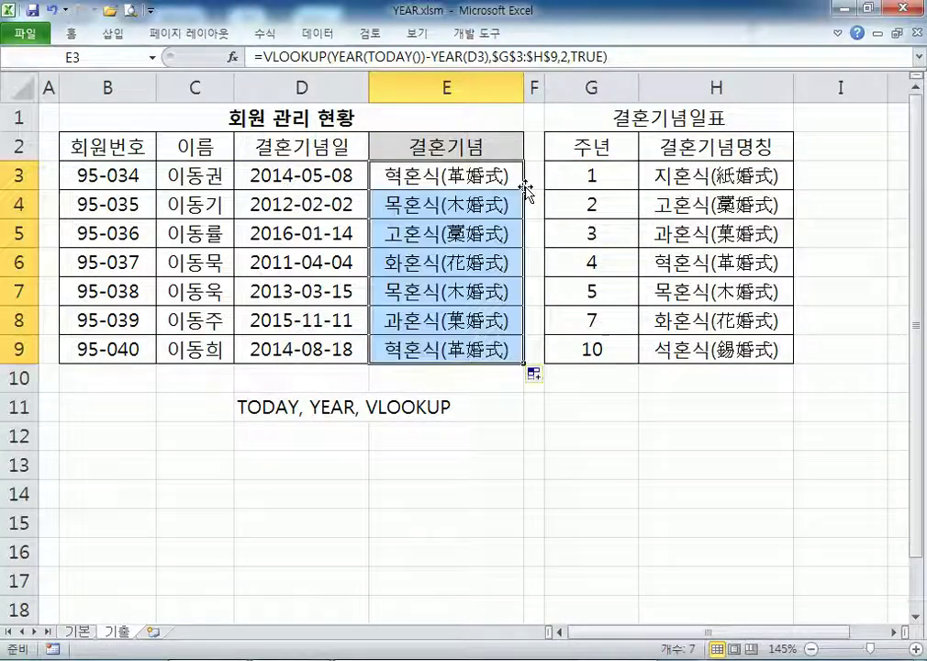
click(472, 175)
double_click(472, 174)
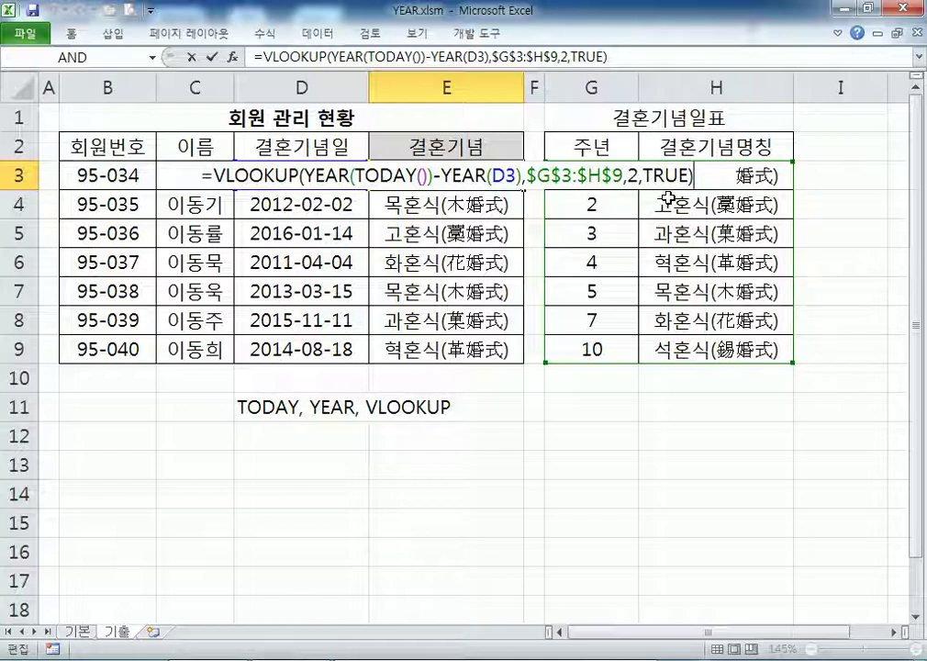
Step: Close the E3 formula, open WEEKDAY.xlsm from the 06 부록 folder and show the 제품별 판매단가 table on its 기출 sheet
key(Return)
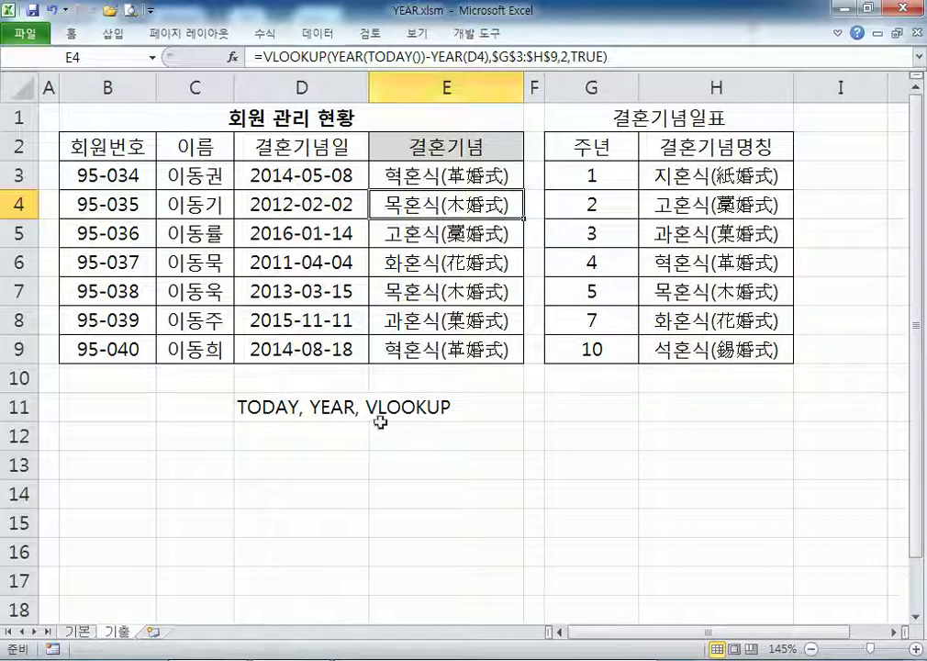
key(alt+Tab)
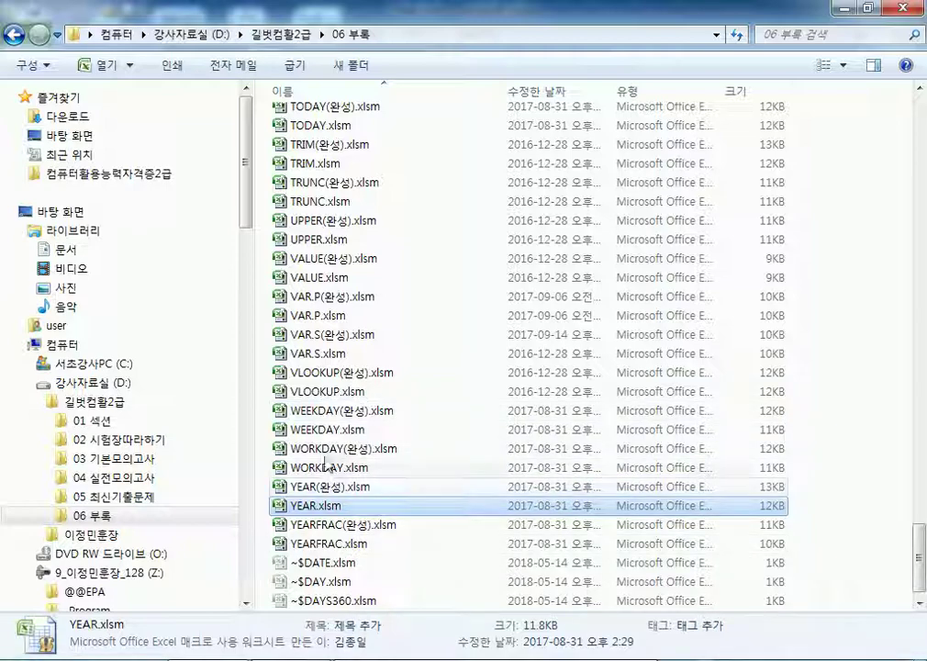
double_click(328, 429)
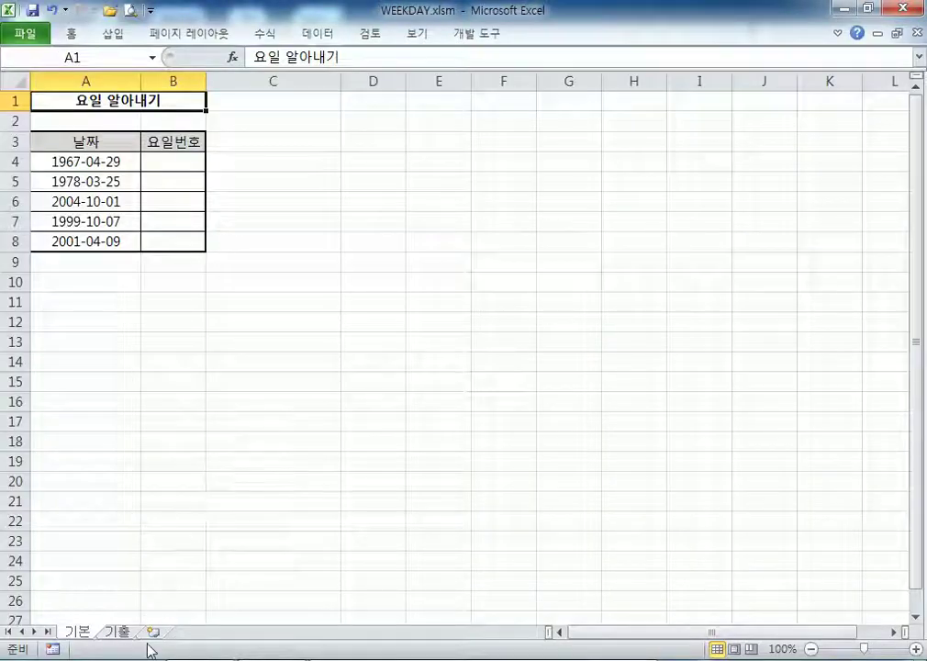
click(116, 633)
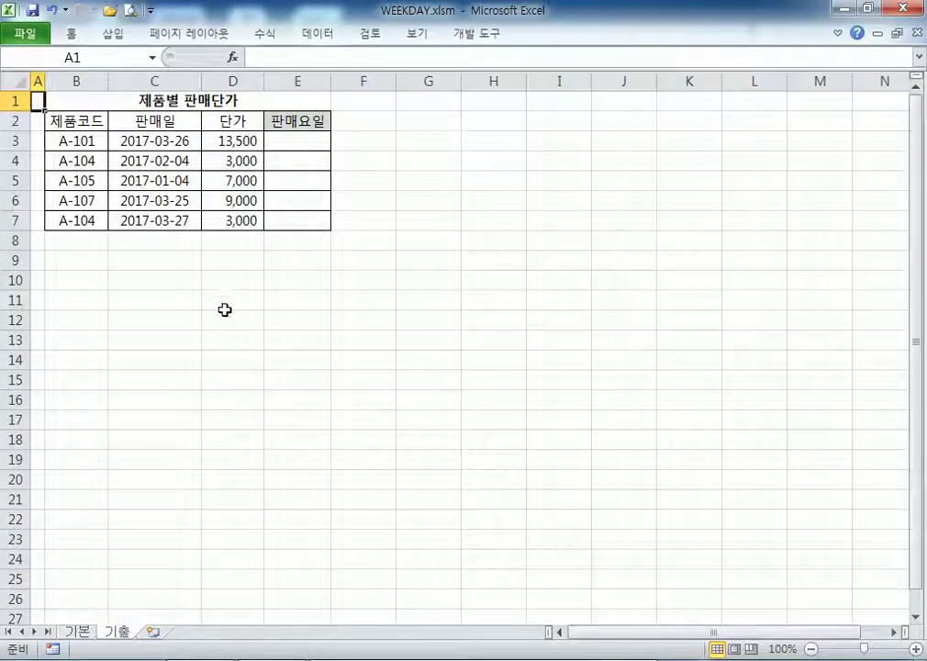
scroll(220, 275, up, 5)
click(500, 206)
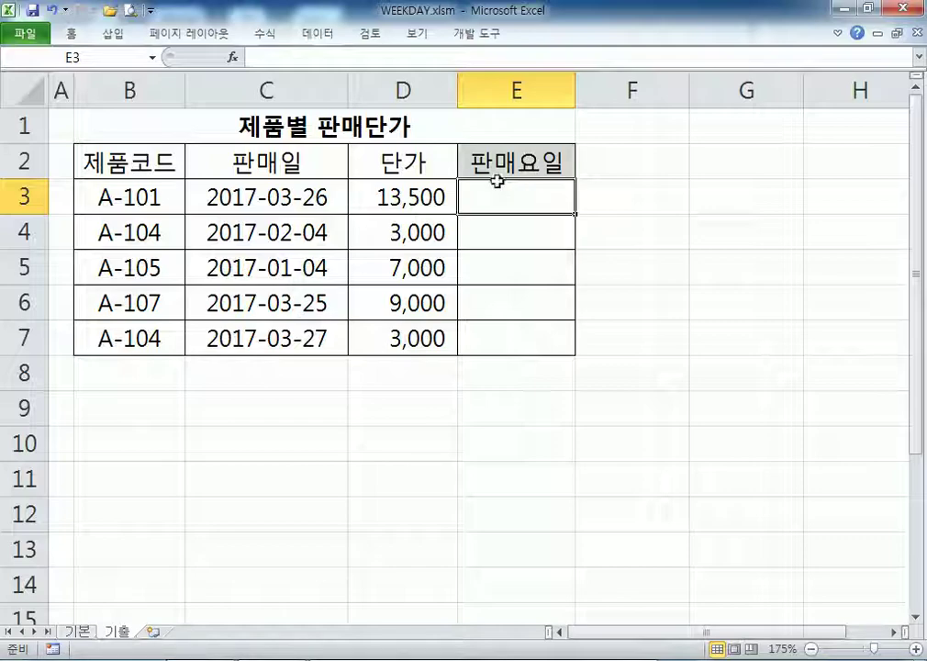
click(225, 199)
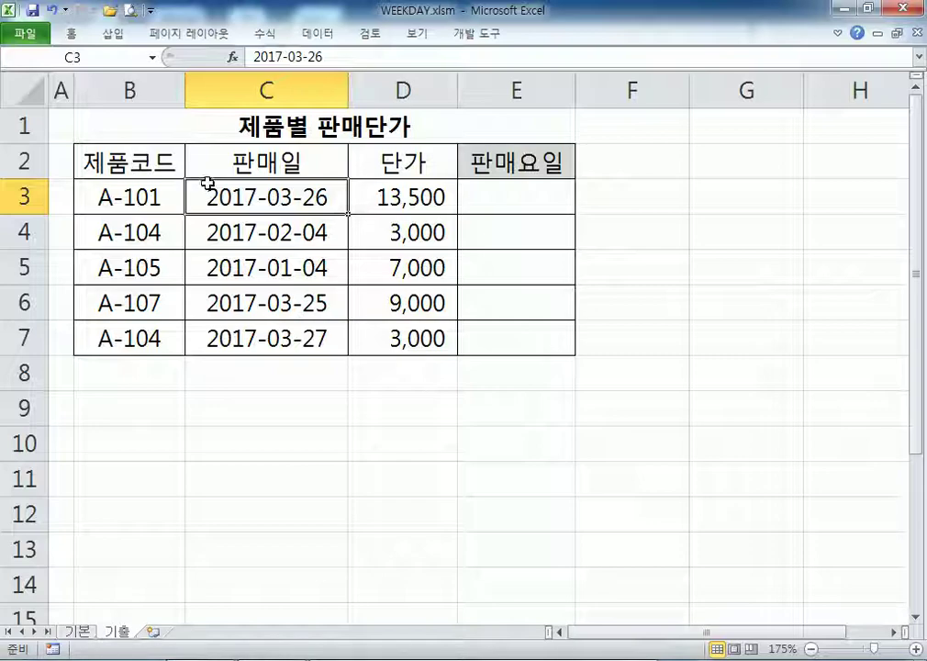
Step: Enter the note heading "YEEKDAY 옵션" in C9, below the 제품별 판매단가 table
click(236, 416)
text(Y)
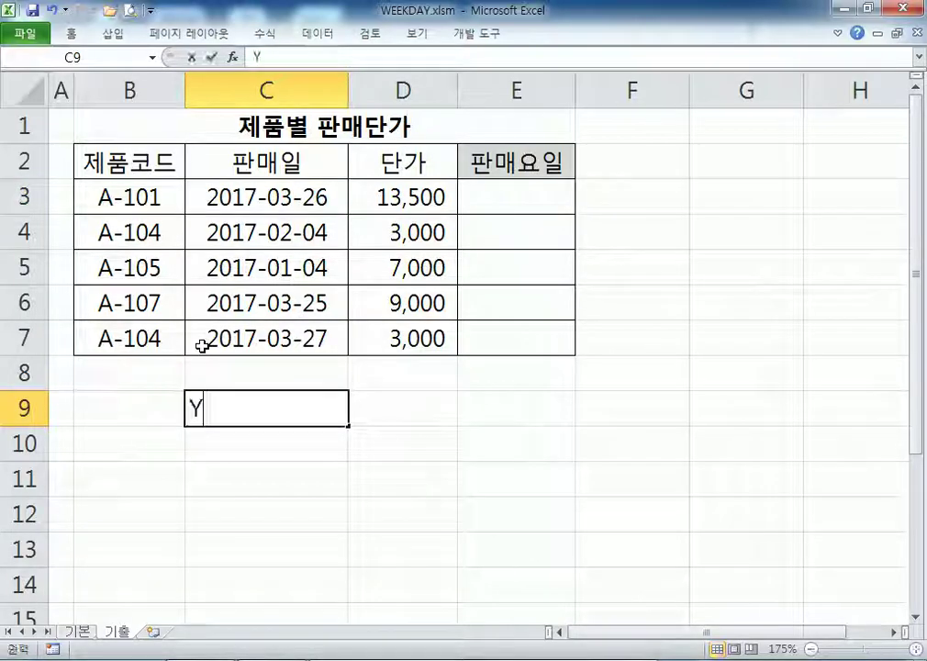
text(EEKDAY)
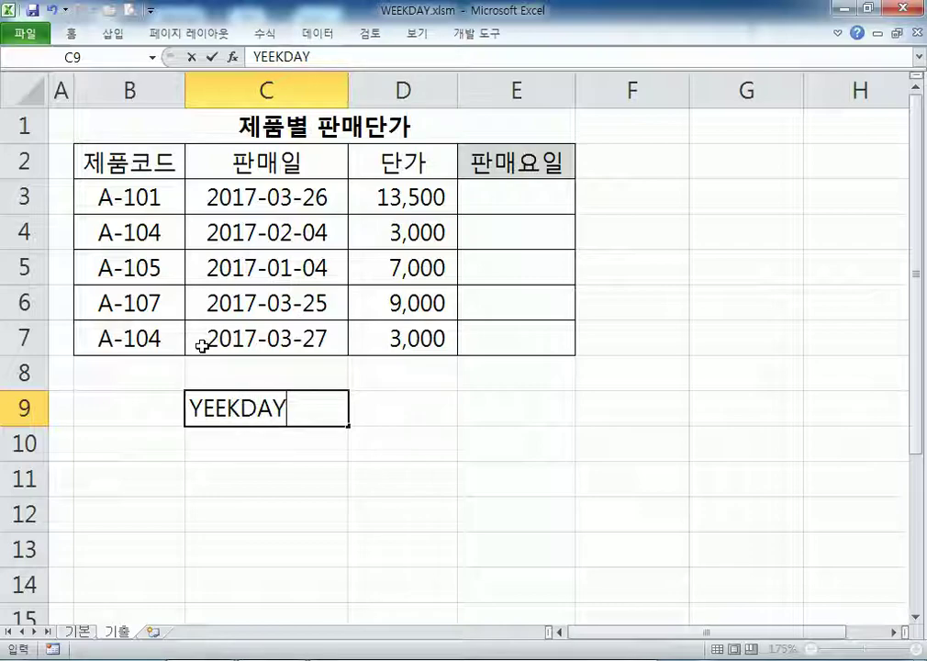
text( DH)
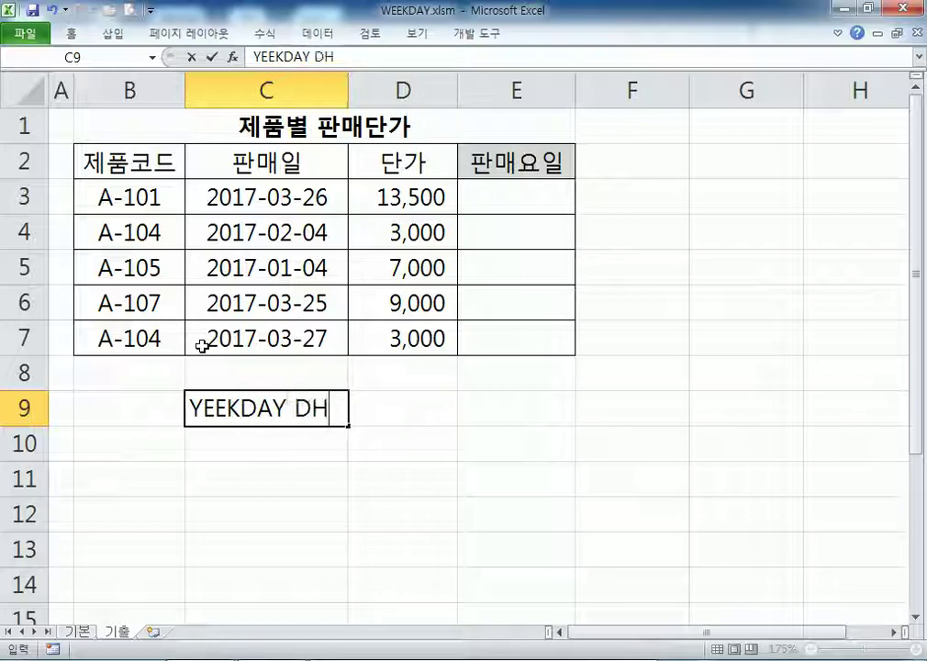
key(BackSpace)
key(BackSpace)
key(Hangul)
text(옵션)
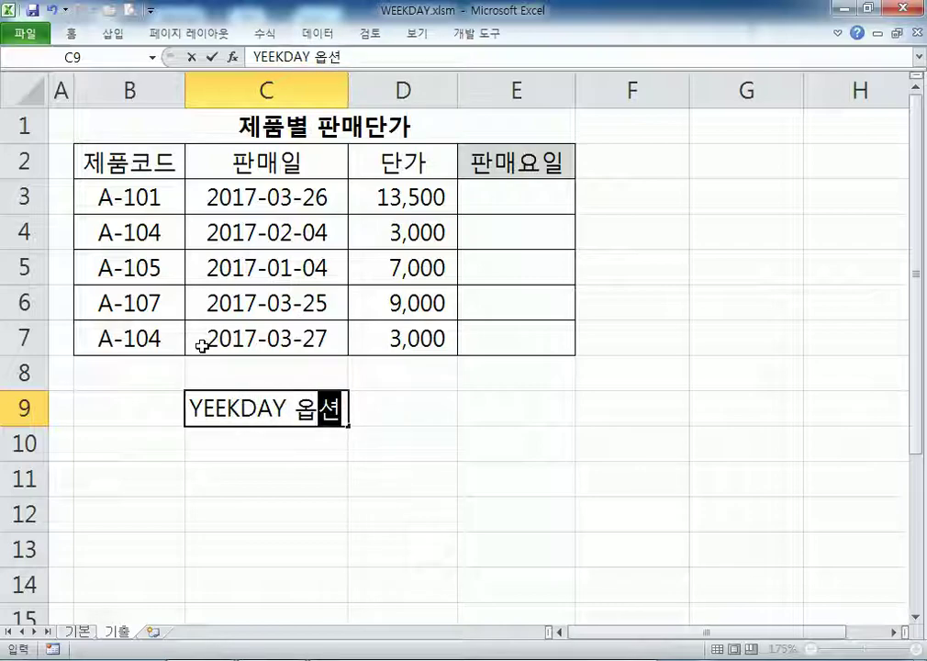
key(Return)
Step: Note option 1 in C10 with its description "일=1, 월=2, ... 토=7" in D10
text(1)
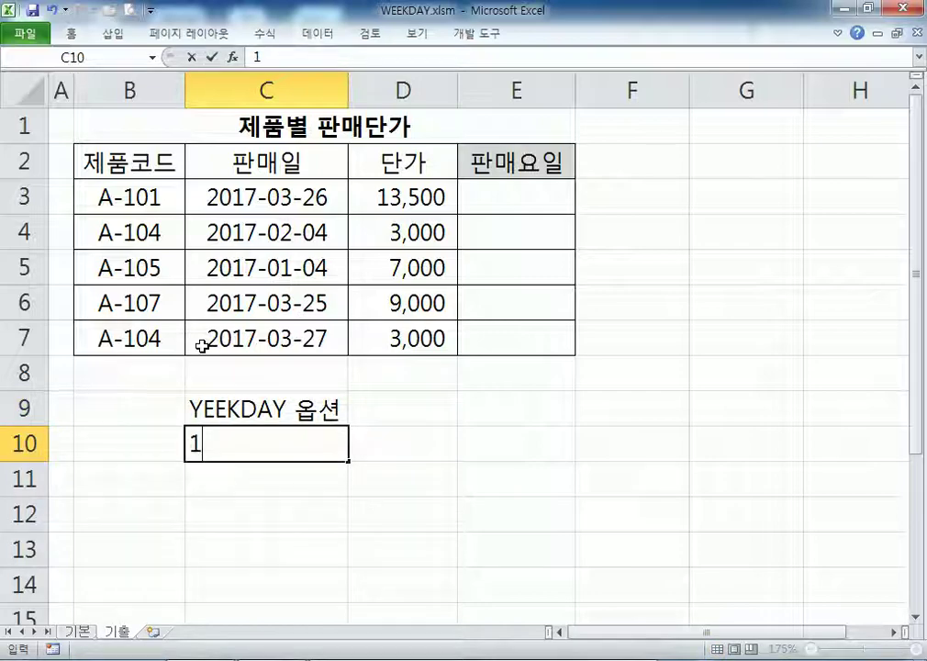
key(Tab)
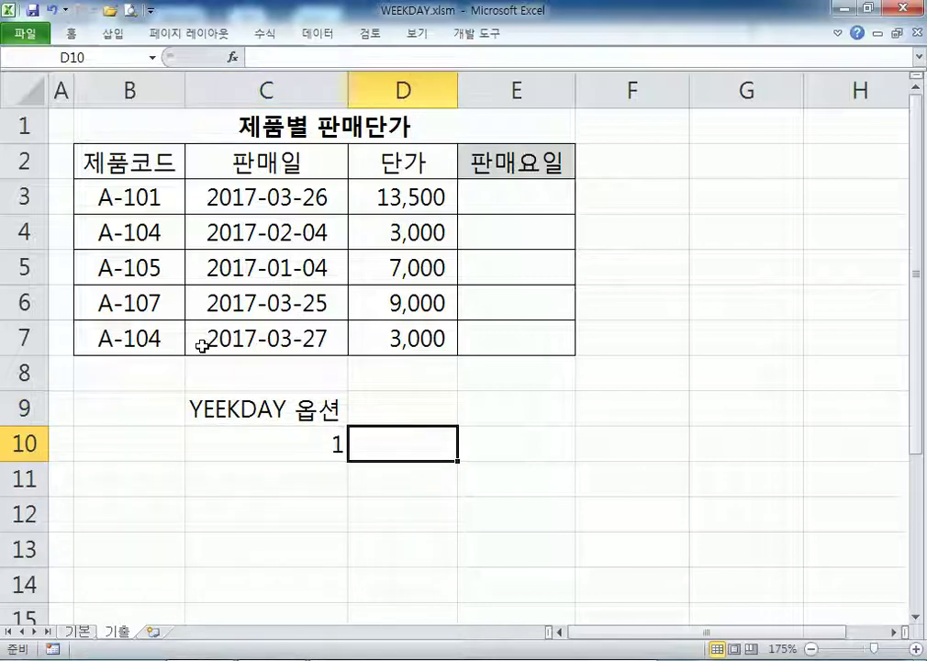
text(일=)
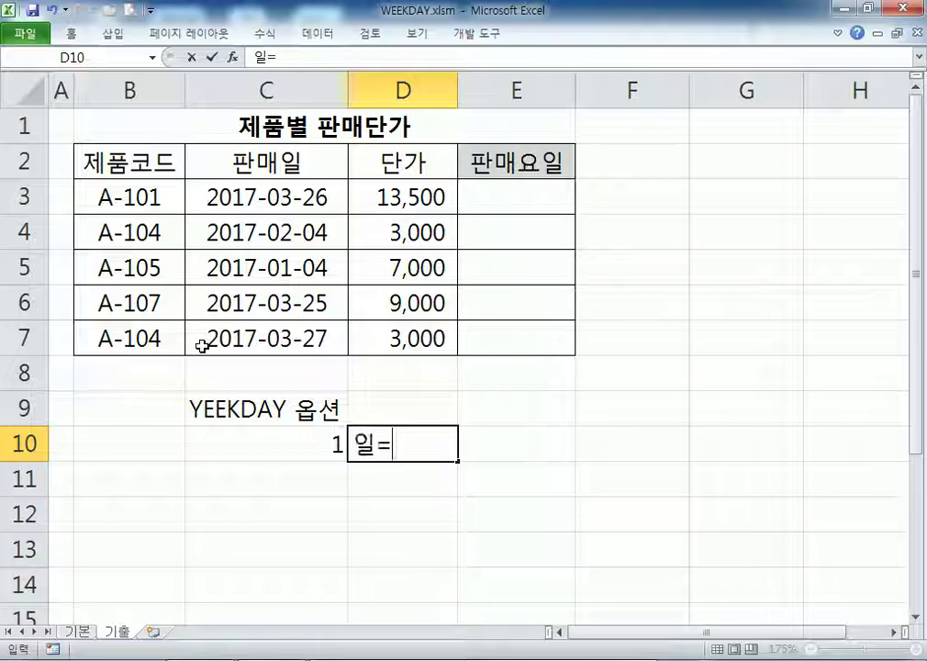
text(1, 월=2,)
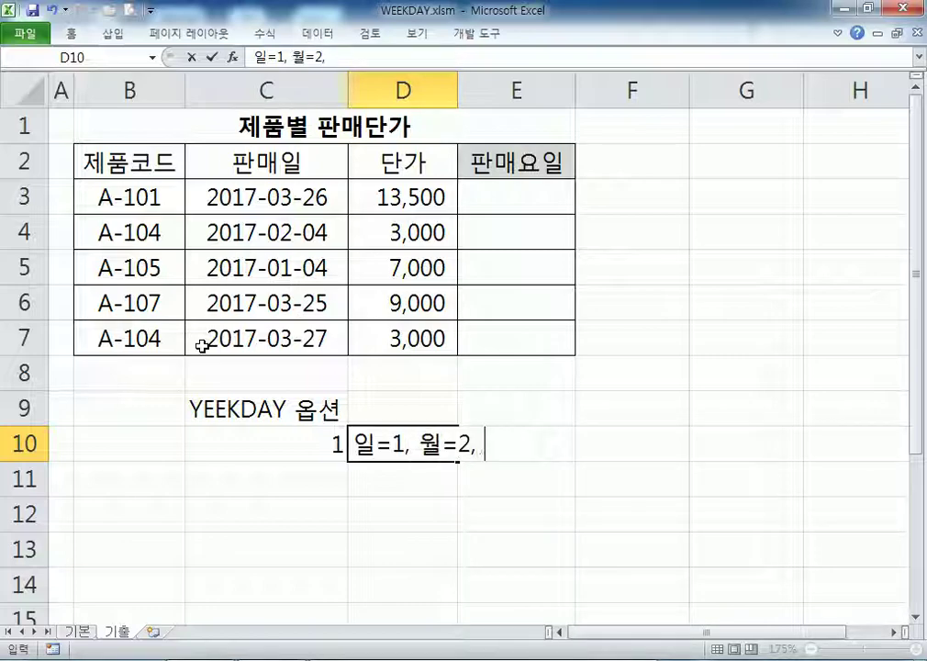
text( ... )
text(토=)
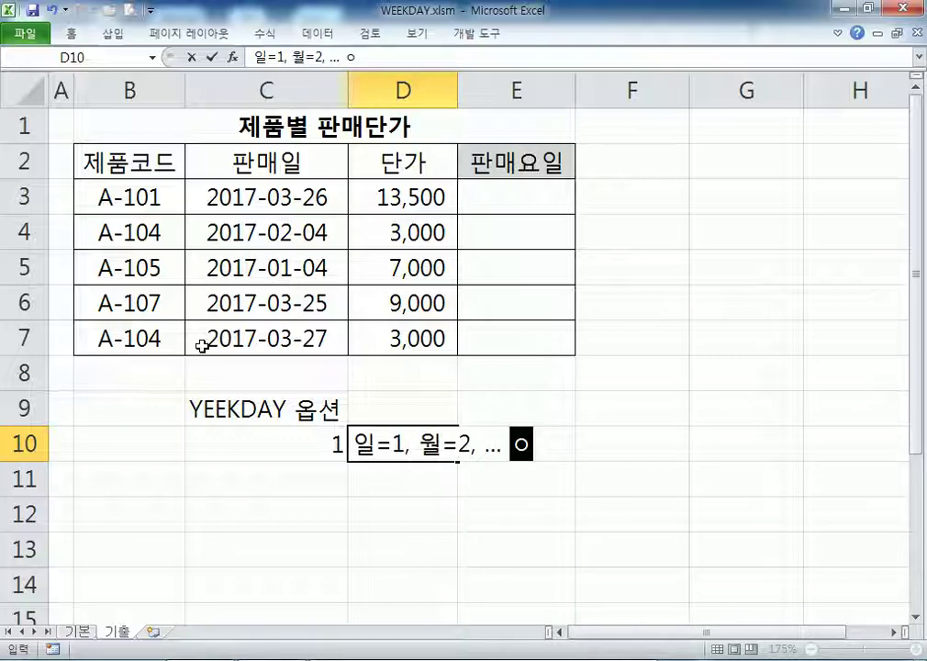
text(7)
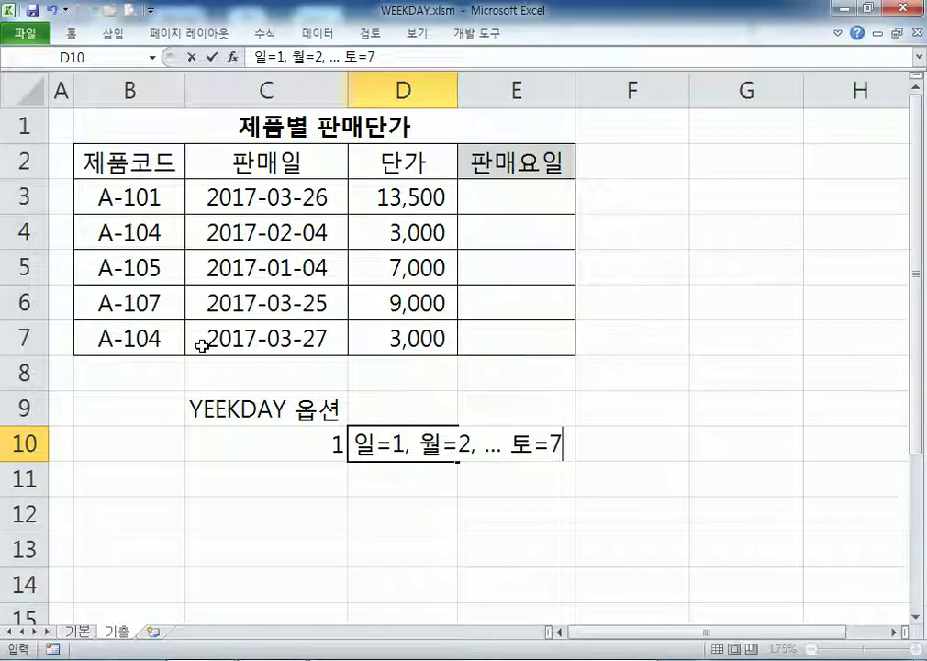
key(Return)
Step: Note option 2 in C11 with its description "월=2, 화=2, ... 일=7" in D11
text(2)
key(Tab)
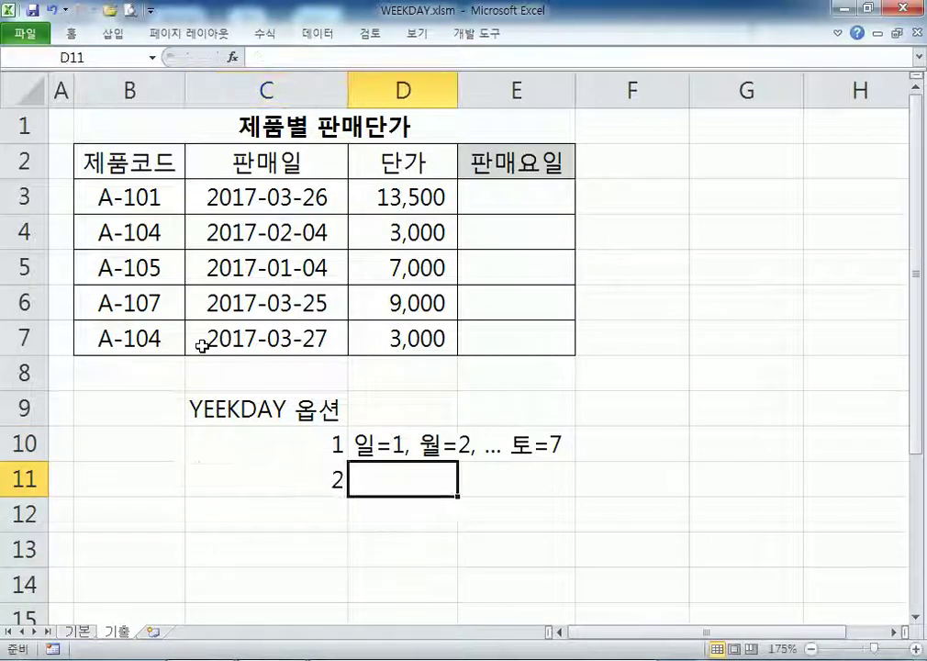
text(월=2, 화)
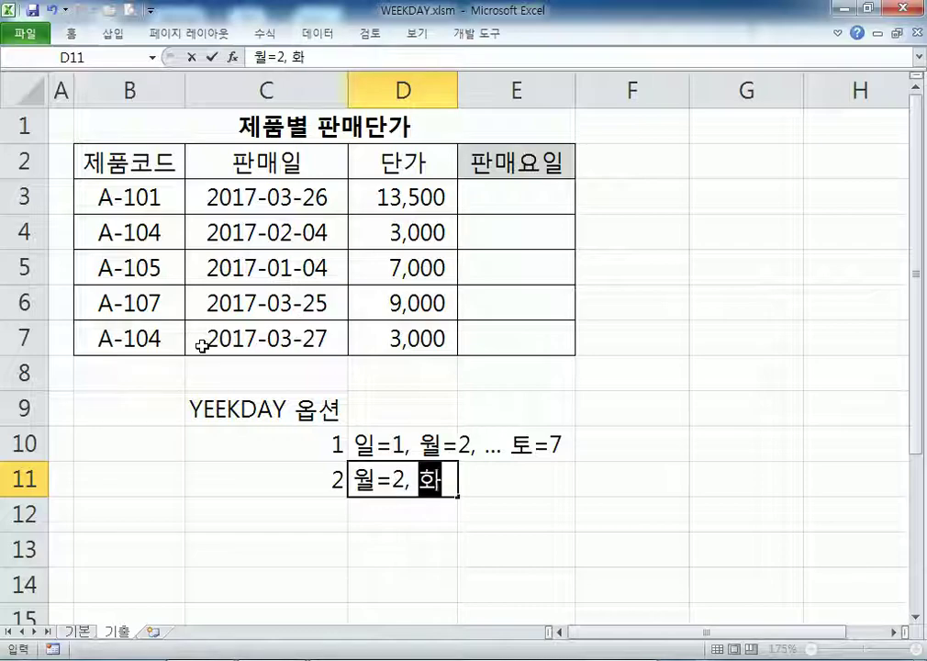
key(BackSpace)
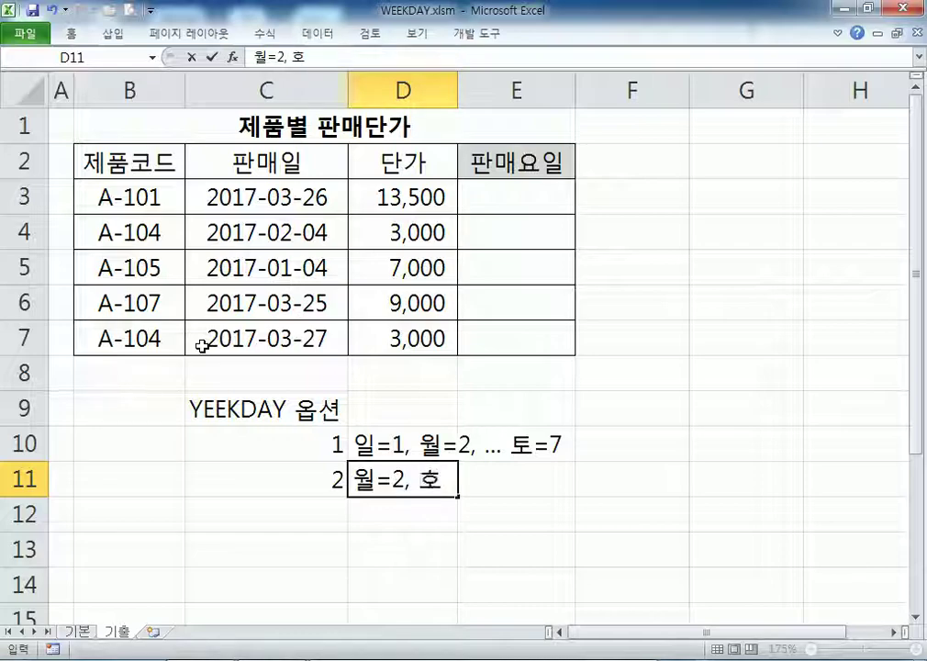
text(ㅏ=2, ...)
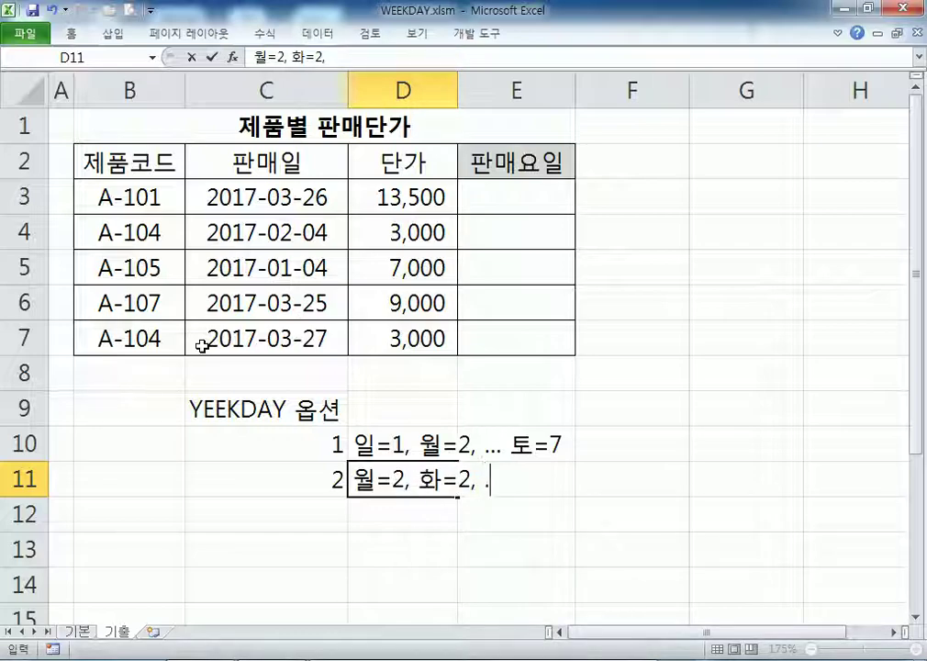
text( 일=)
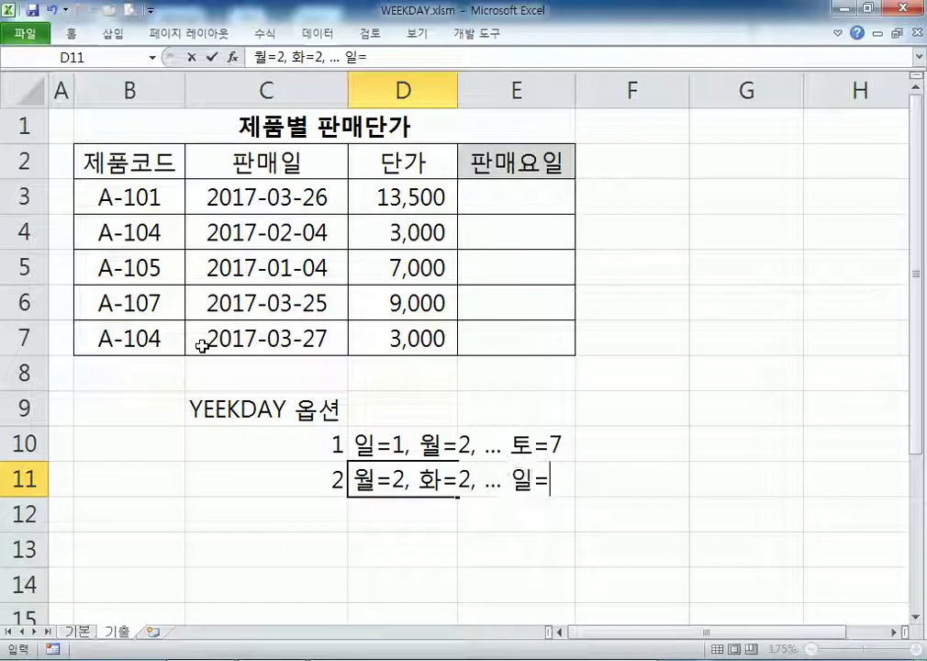
text(7)
key(Return)
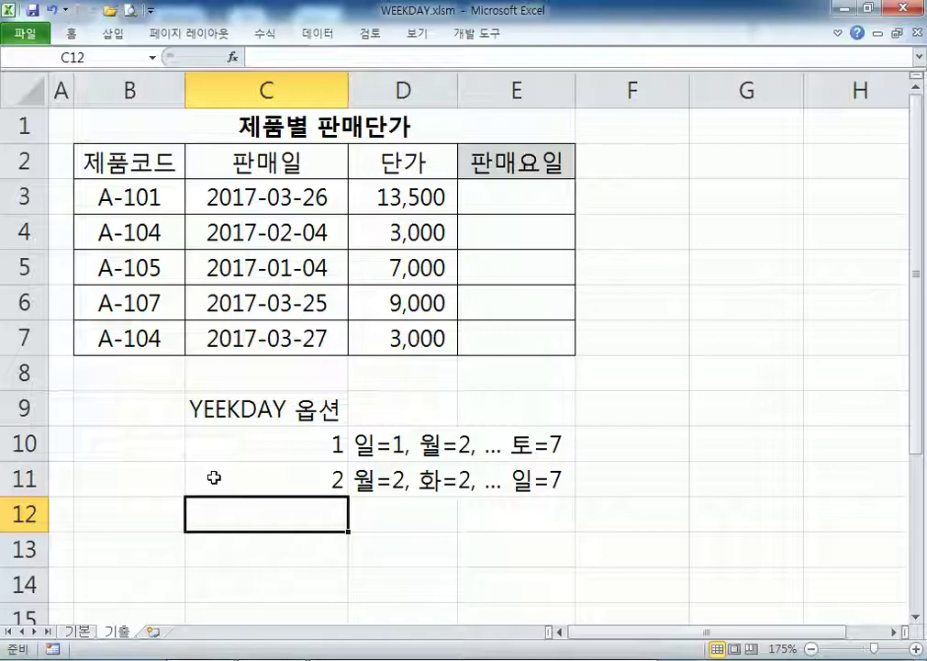
Step: Correct the first entry of the option 2 description in D11 to 월=1
double_click(385, 477)
double_click(397, 481)
text(1)
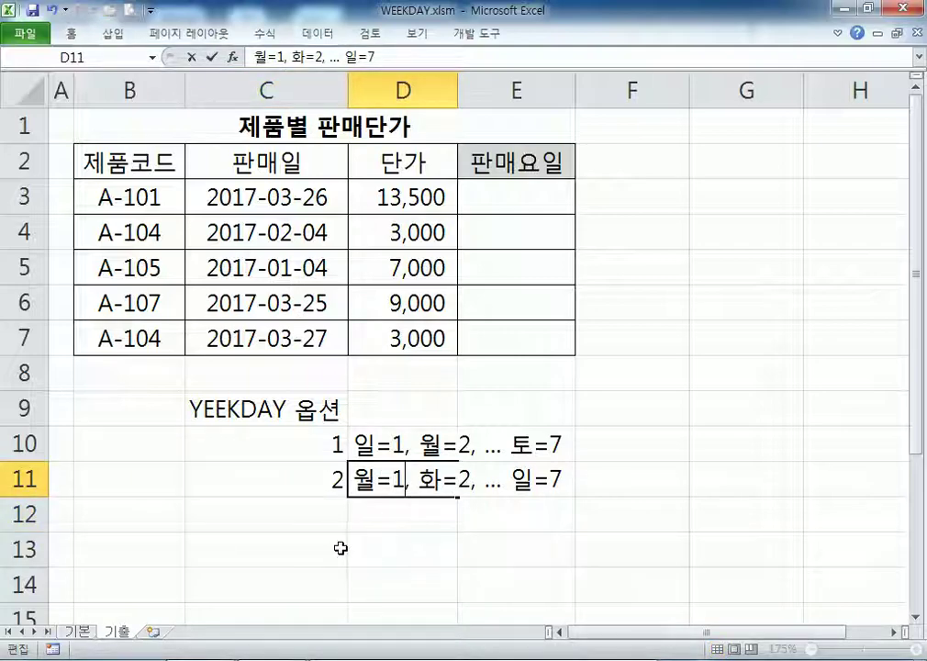
click(446, 510)
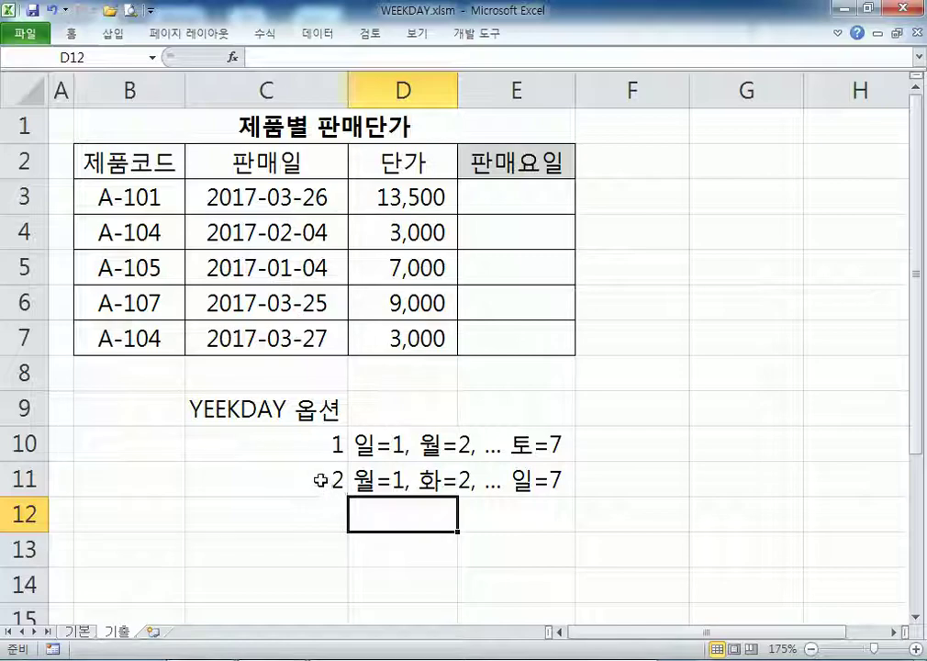
Step: Start a sample CHOOSE formula in C12 with "요일 숫자값" as the index placeholder
ctrl+scroll(312, 433, down, 3)
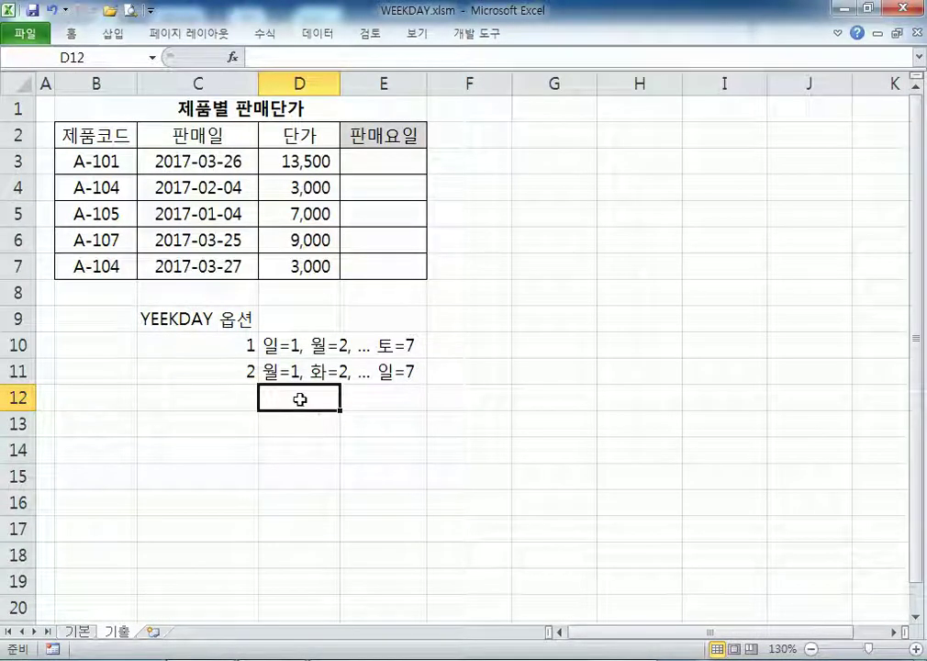
click(214, 399)
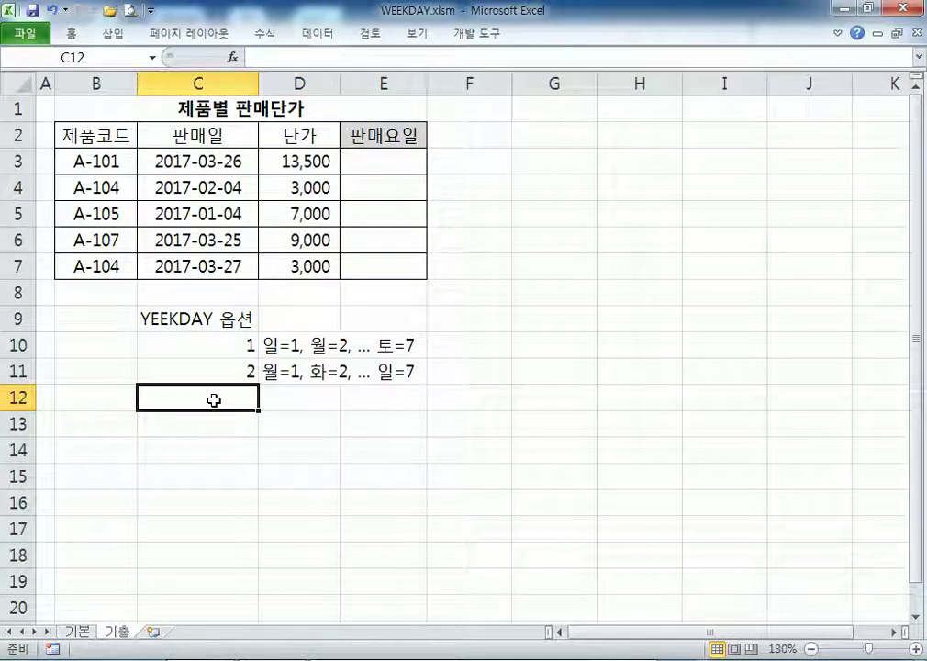
text(재)
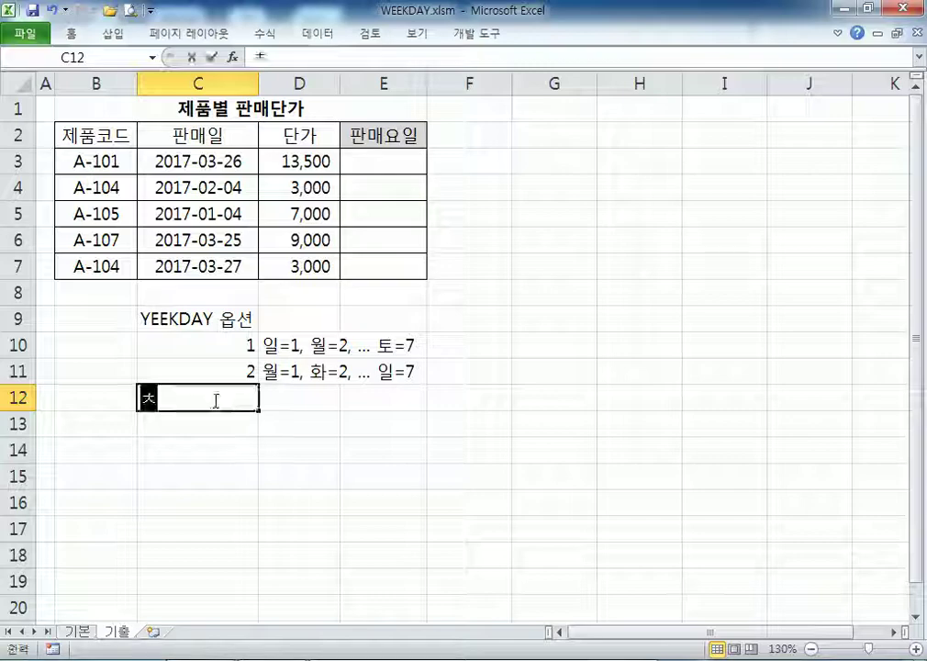
key(Escape)
text(=C)
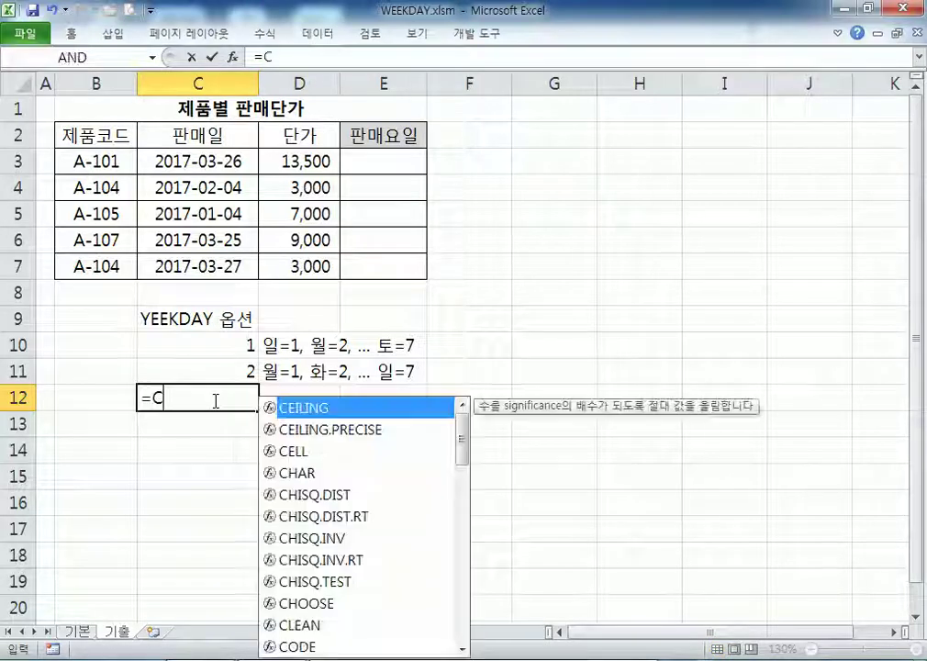
text(HOOSE(요일)
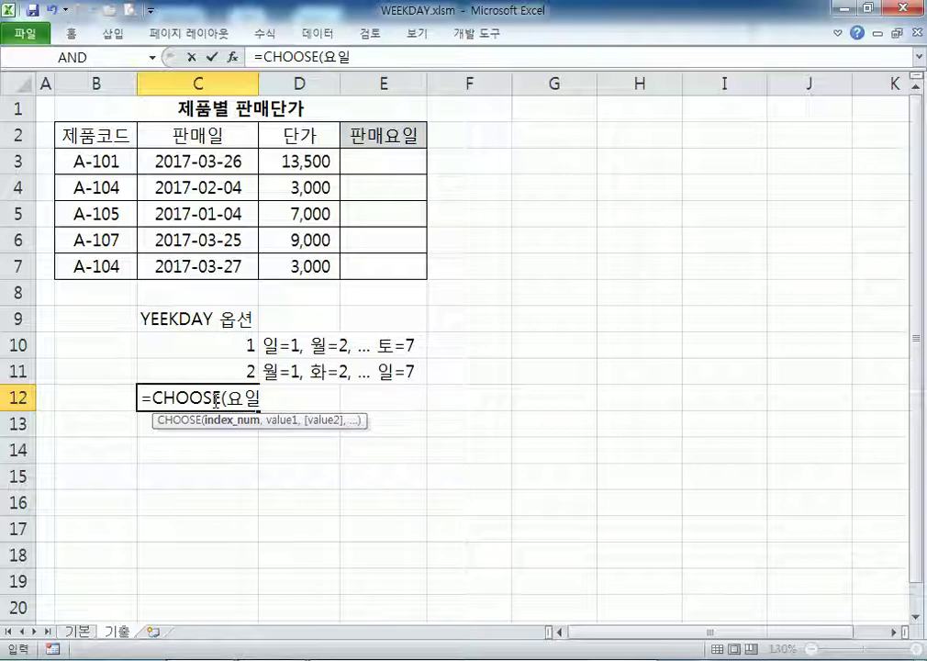
text( 숫자값)
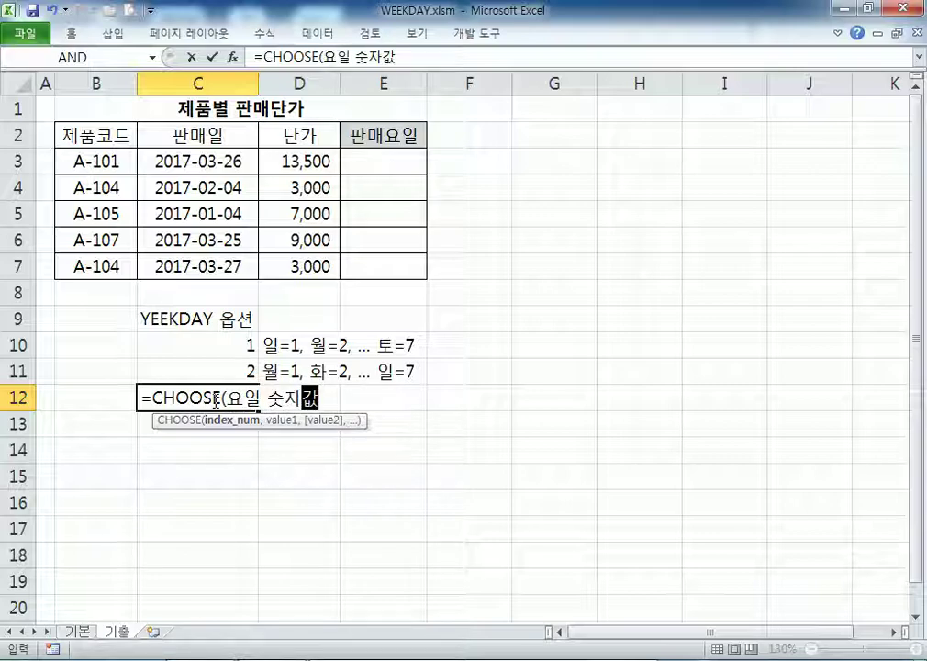
Step: Complete the sample CHOOSE formula in C12 with "일" first, five empty strings, and "토" as the seventh value
text(, "일",)
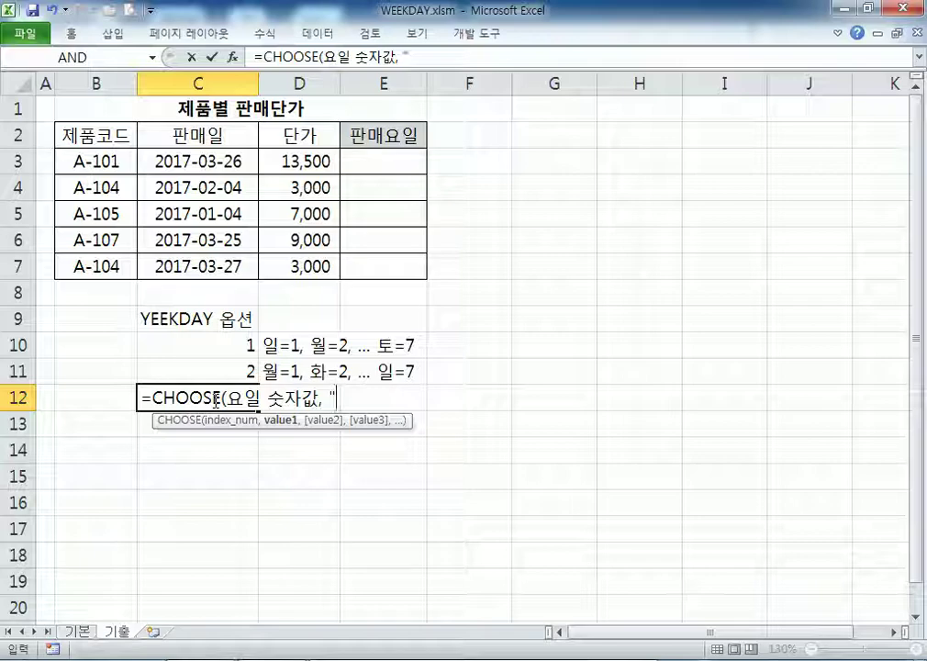
text( "", "")
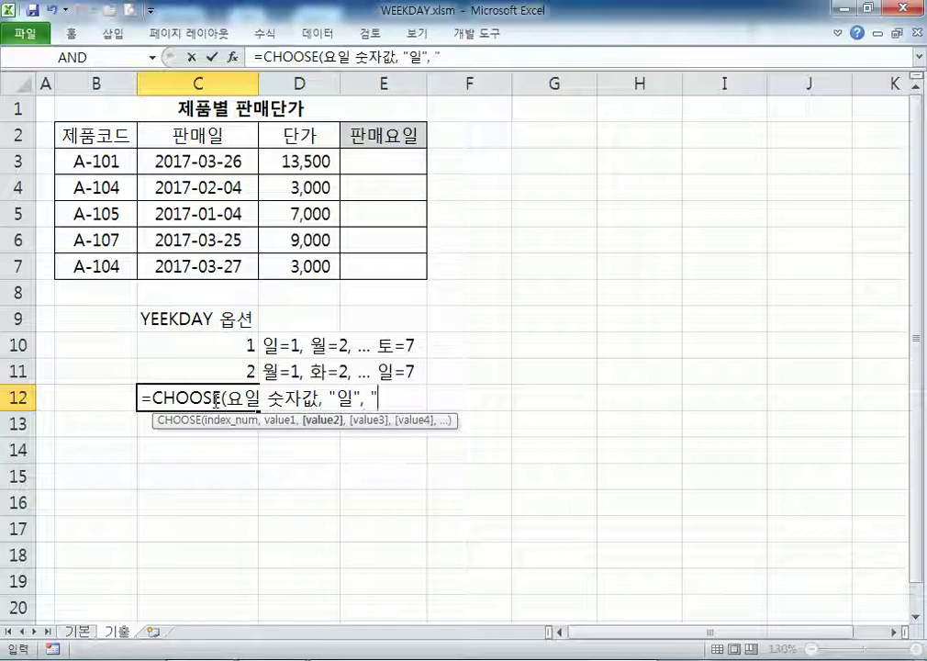
text(, "", "",)
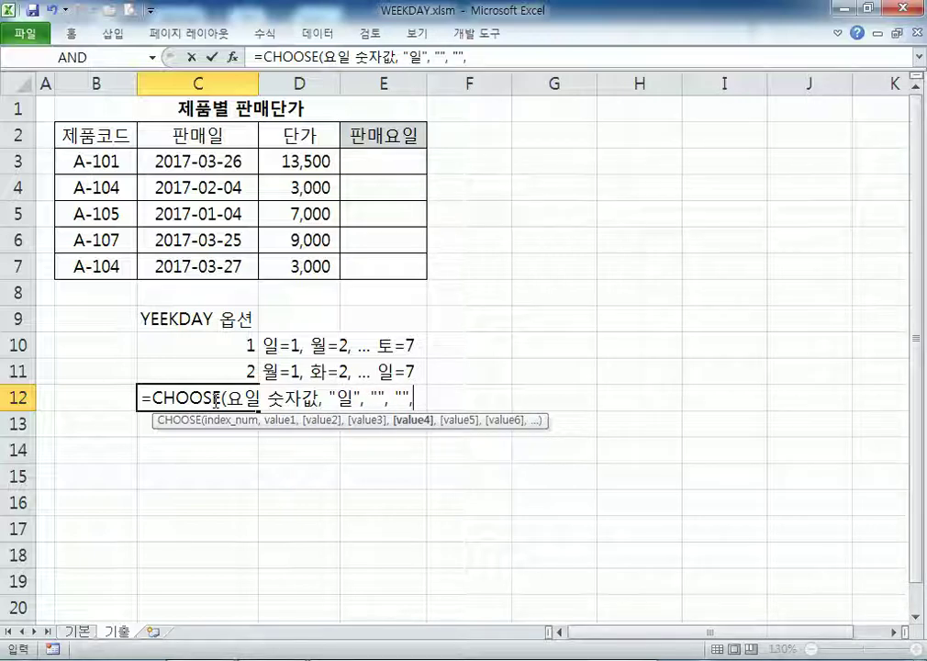
text( "", "", "",)
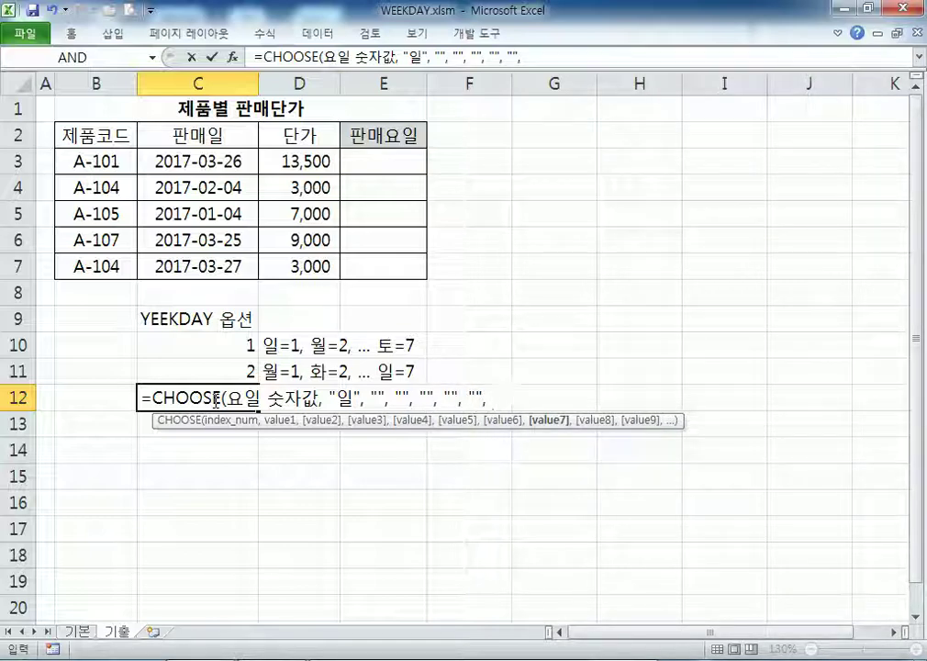
text( "토")
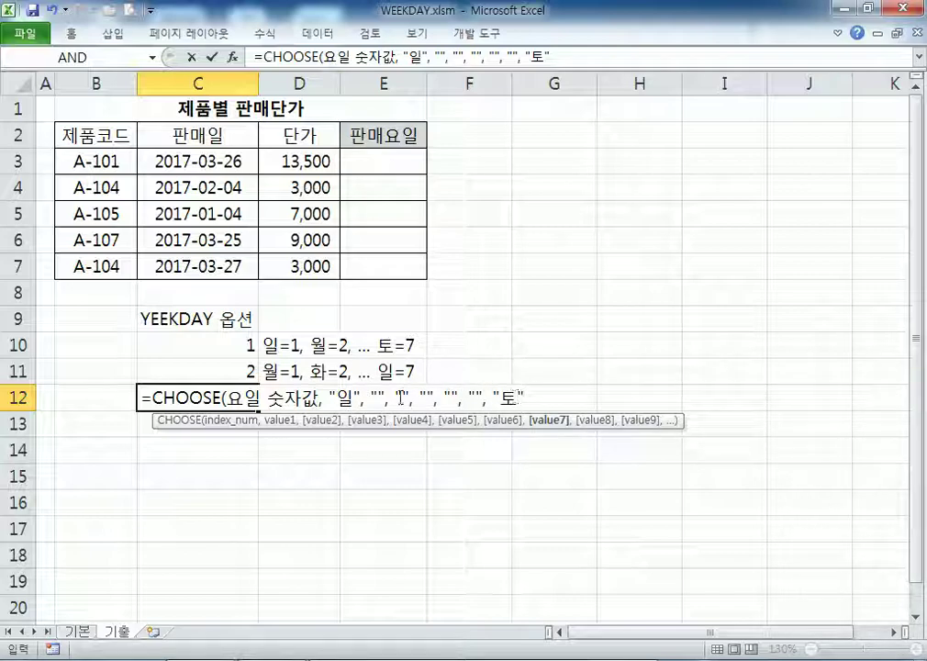
key(Return)
Step: Replace the "요일 숫자값" placeholder in C12's CHOOSE formula with WEEKDAY(C3)
click(207, 399)
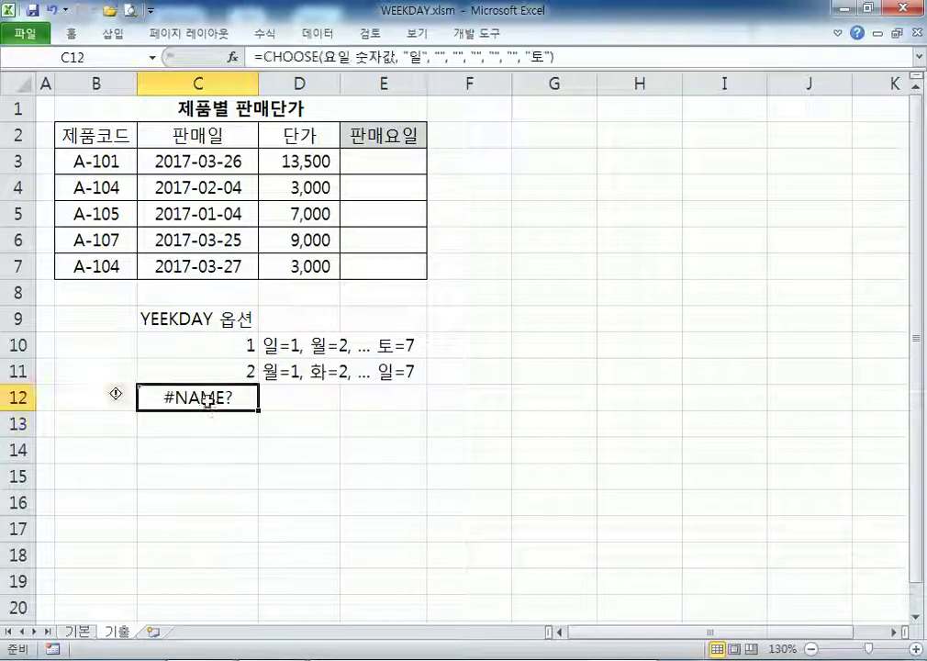
double_click(206, 399)
drag(226, 399, 319, 404)
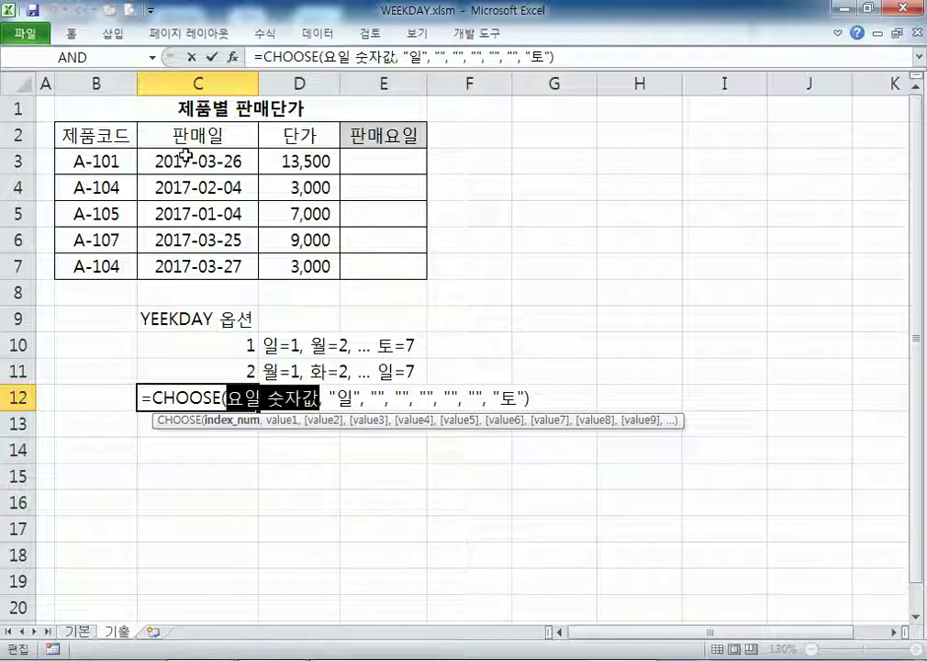
text(ㅈㄷ)
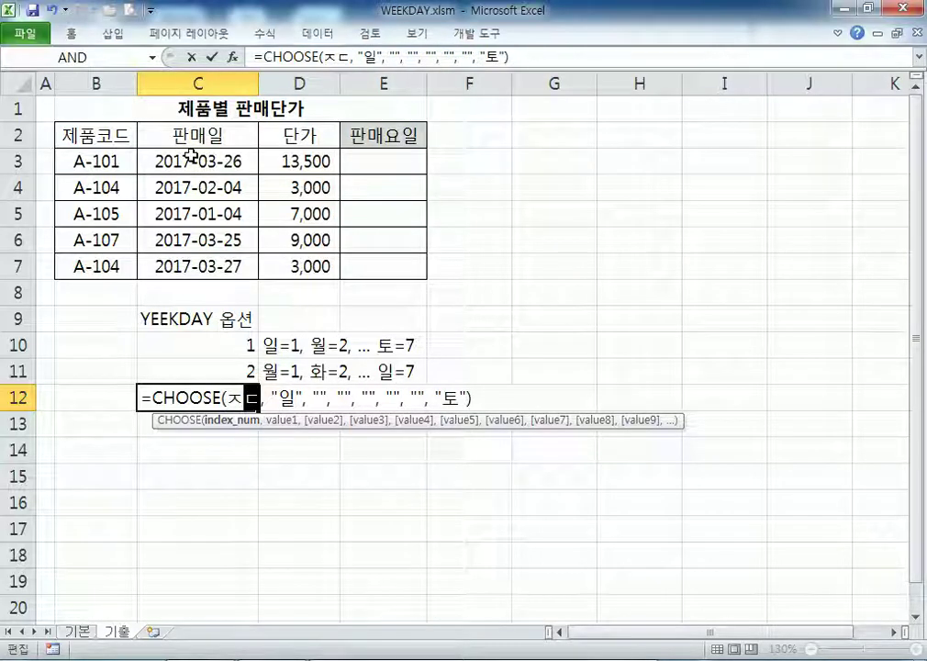
key(BackSpace)
key(BackSpace)
text(WEE)
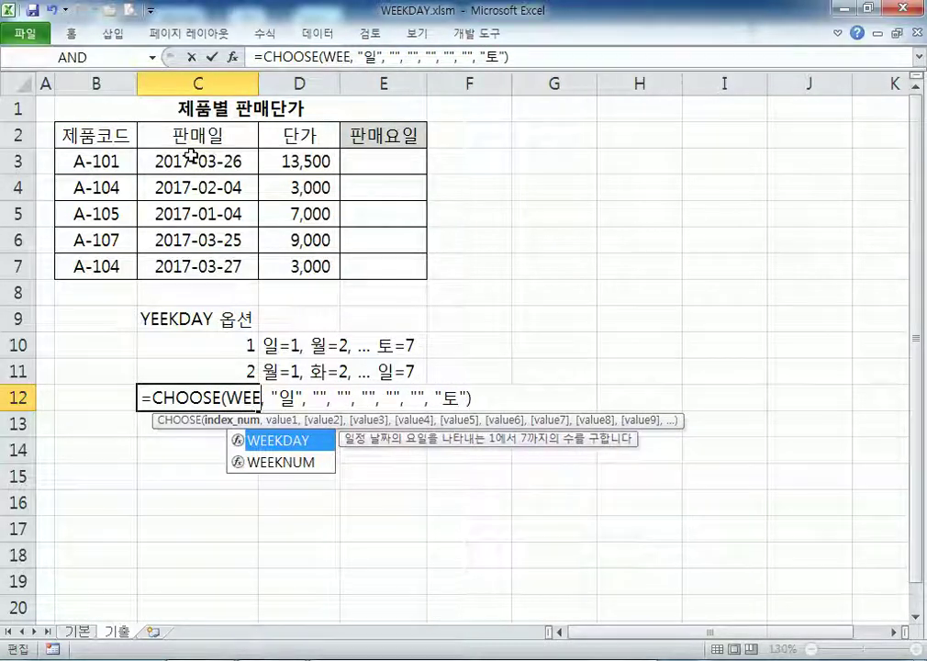
key(Tab)
click(169, 156)
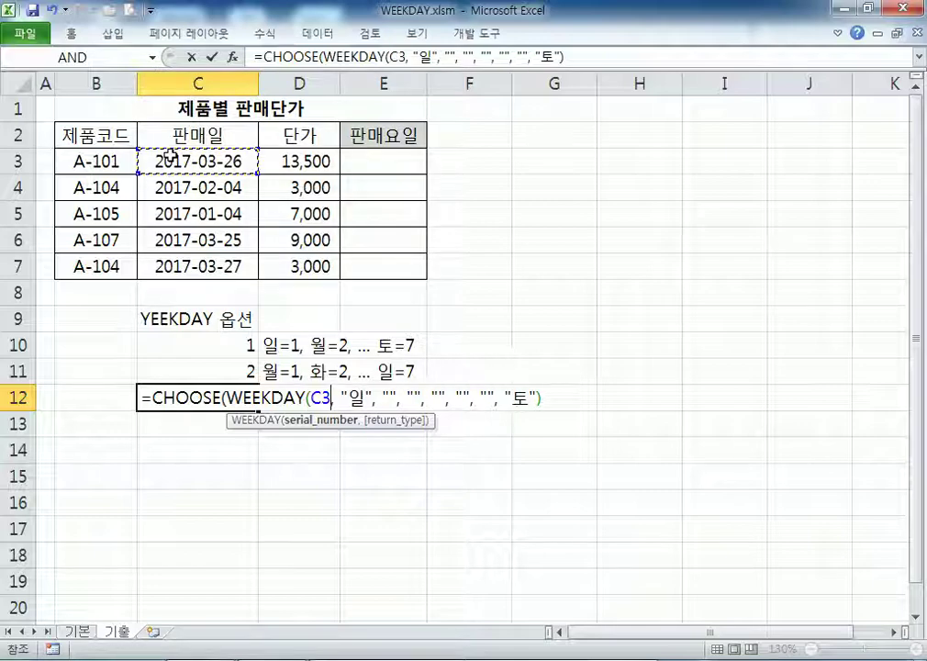
text())
key(Return)
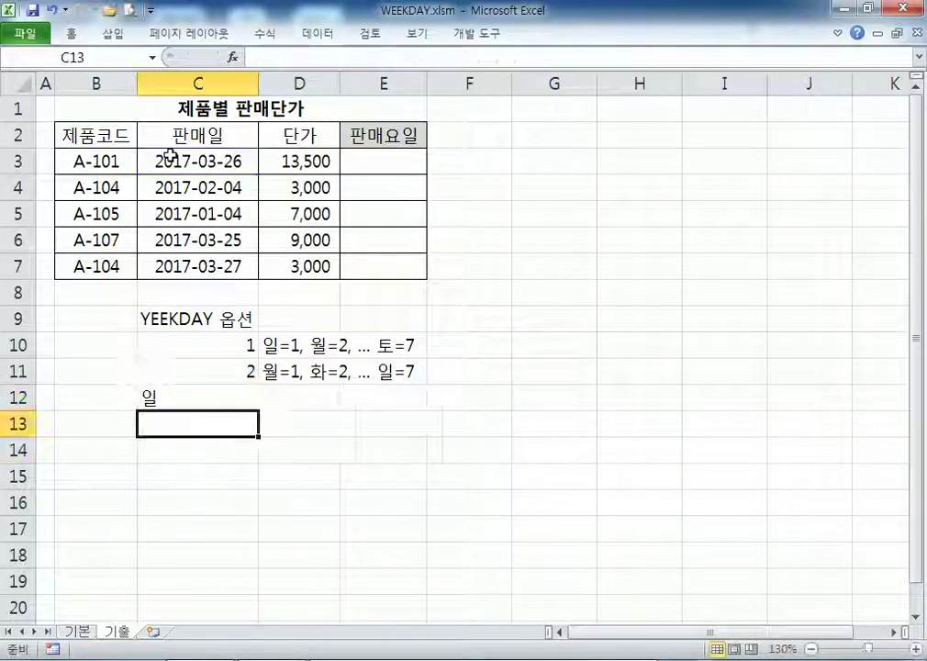
Step: Reuse the C12 formula in E3 as =CHOOSE(WEEKDAY(C3), "일", "", "", "", "", "", "토")
click(186, 398)
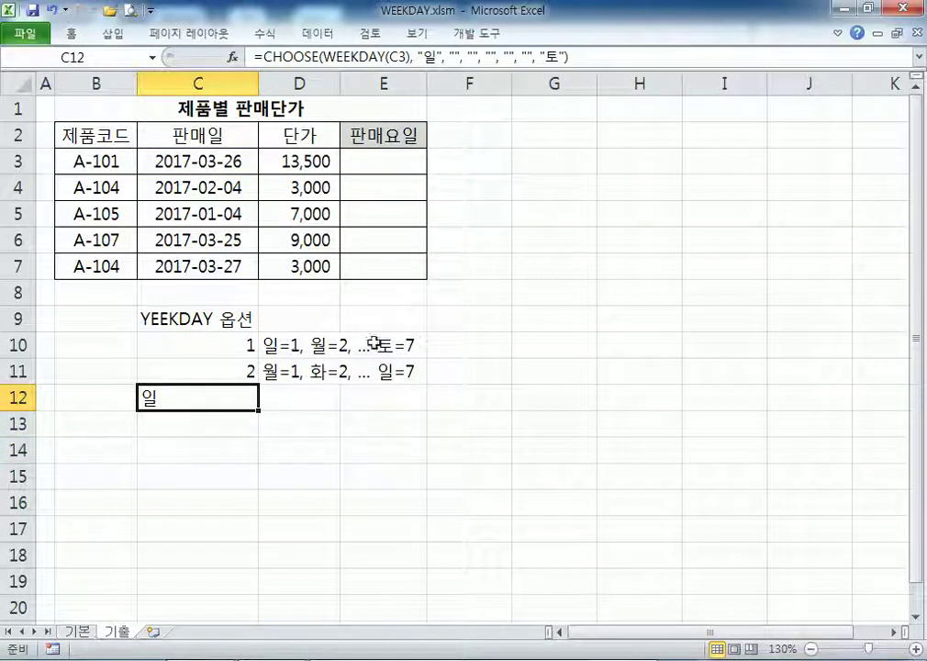
key(F2)
drag(557, 399, 46, 397)
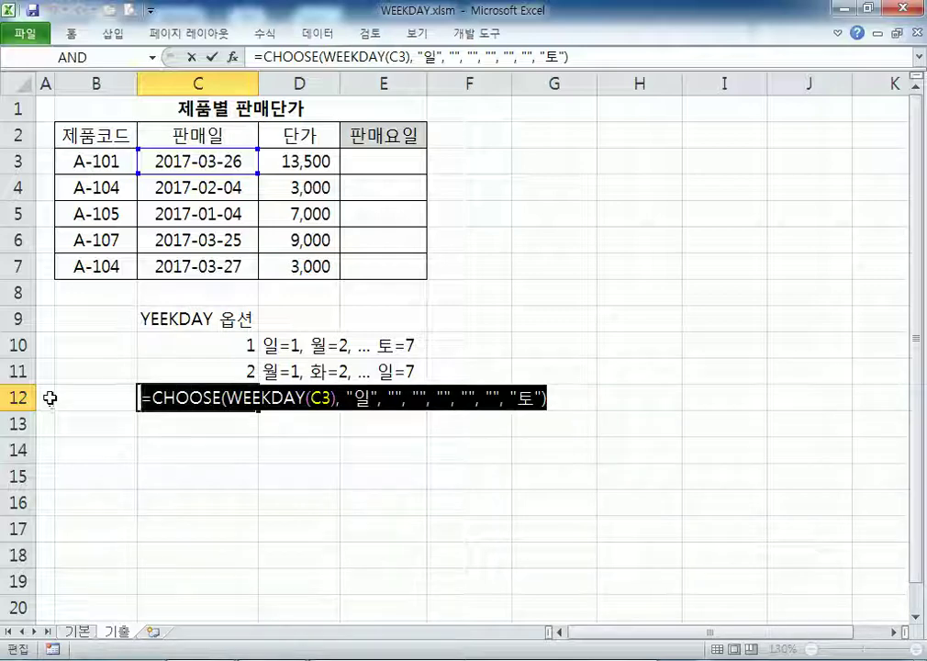
key(Escape)
click(383, 161)
text(=CHOOSE(WEEKDAY(C3), "일", "월", "화", "수", "목", "금", "토"))
key(Return)
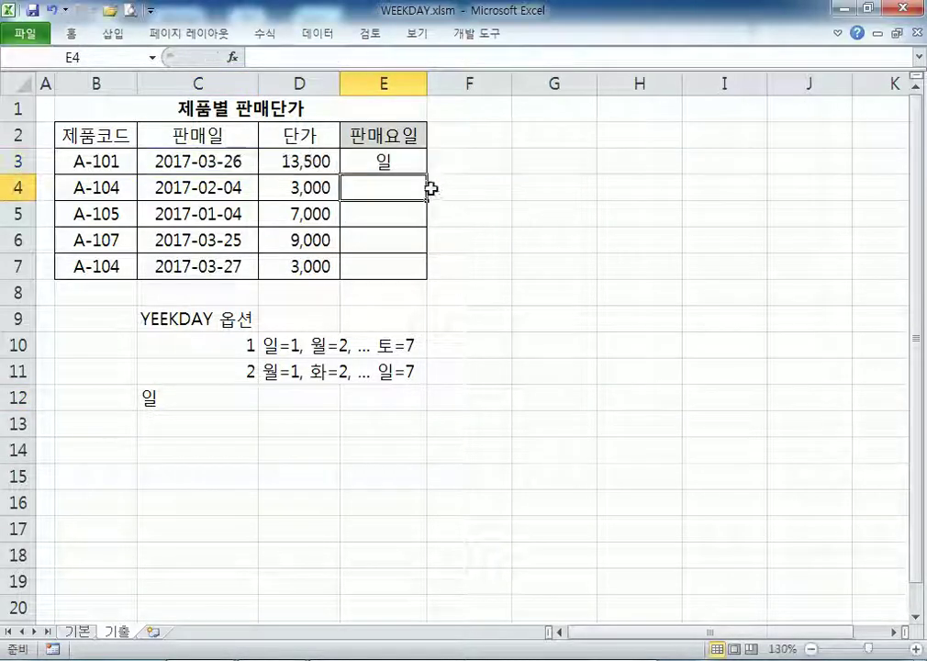
Step: Fill the E3 formula down the 판매요일 column through E7 and review the filled cells' formulas
click(412, 158)
drag(426, 175, 422, 280)
click(387, 210)
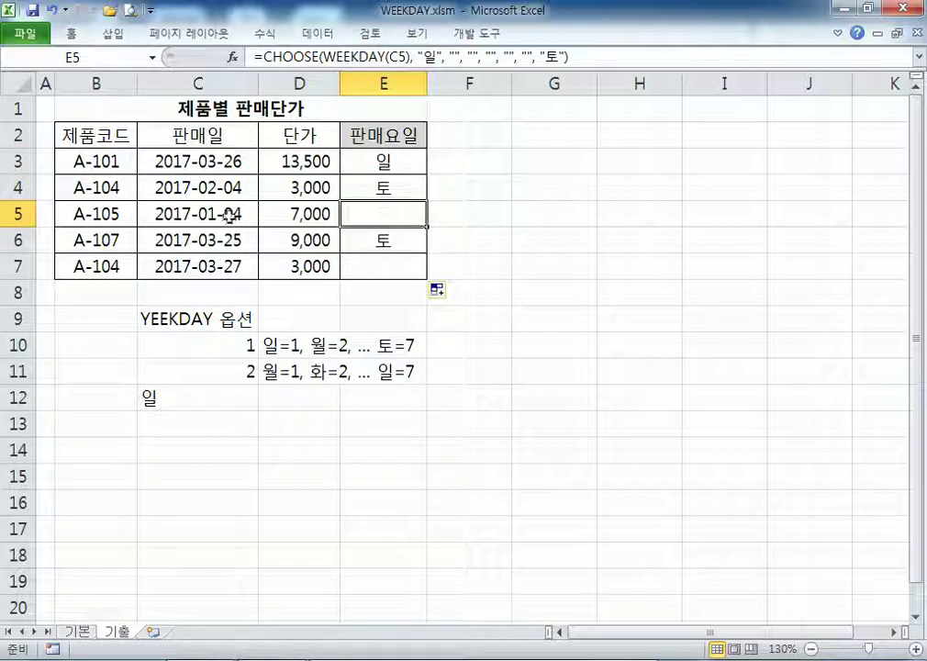
click(374, 259)
click(376, 211)
click(378, 158)
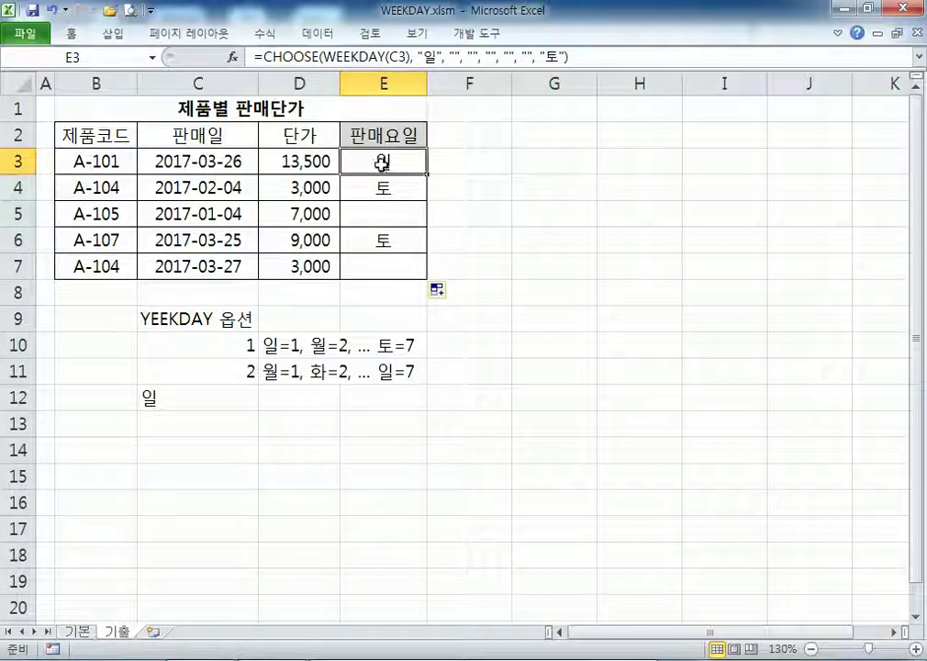
double_click(386, 161)
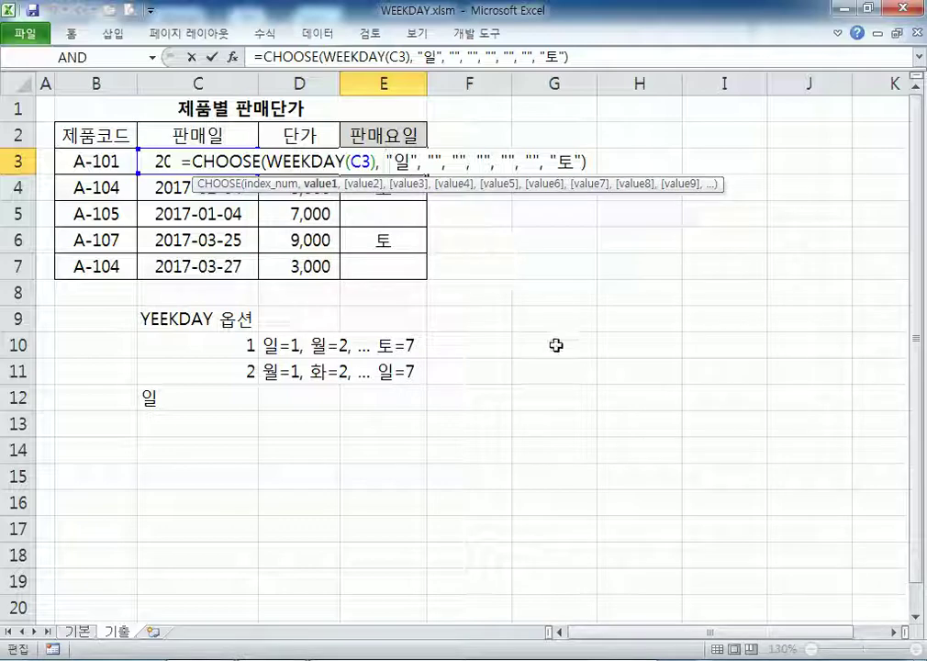
key(Escape)
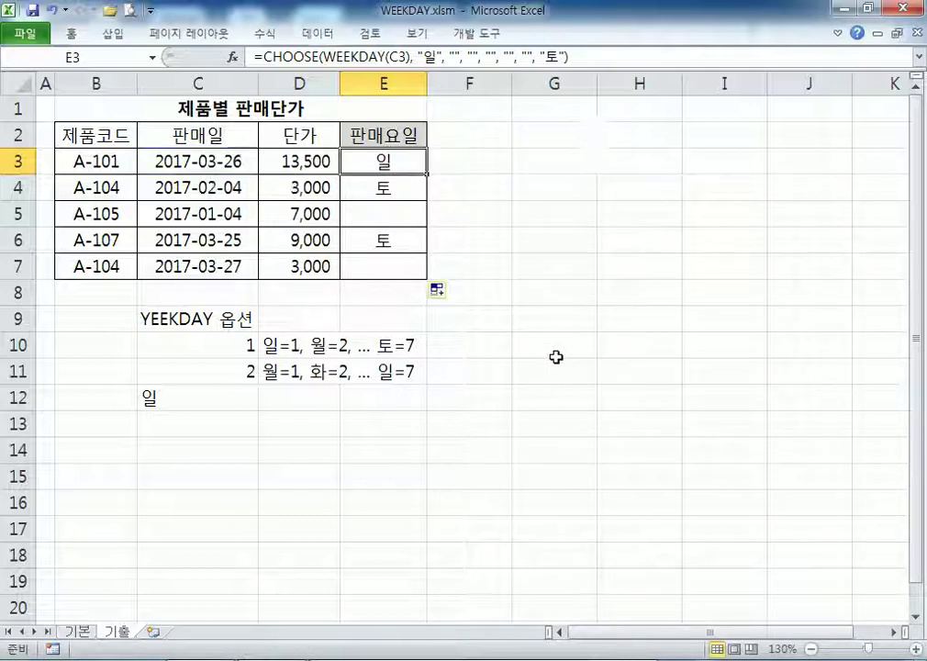
Step: Clear the sample formula from C12 and review the WEEKDAY and CHOOSE arguments of the formula in E3
click(180, 392)
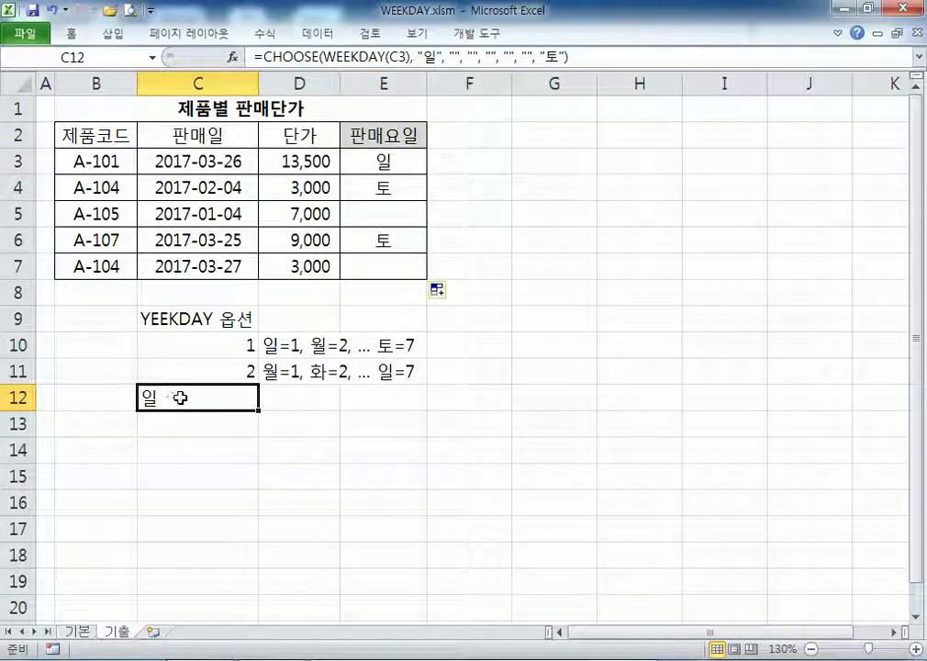
key(Delete)
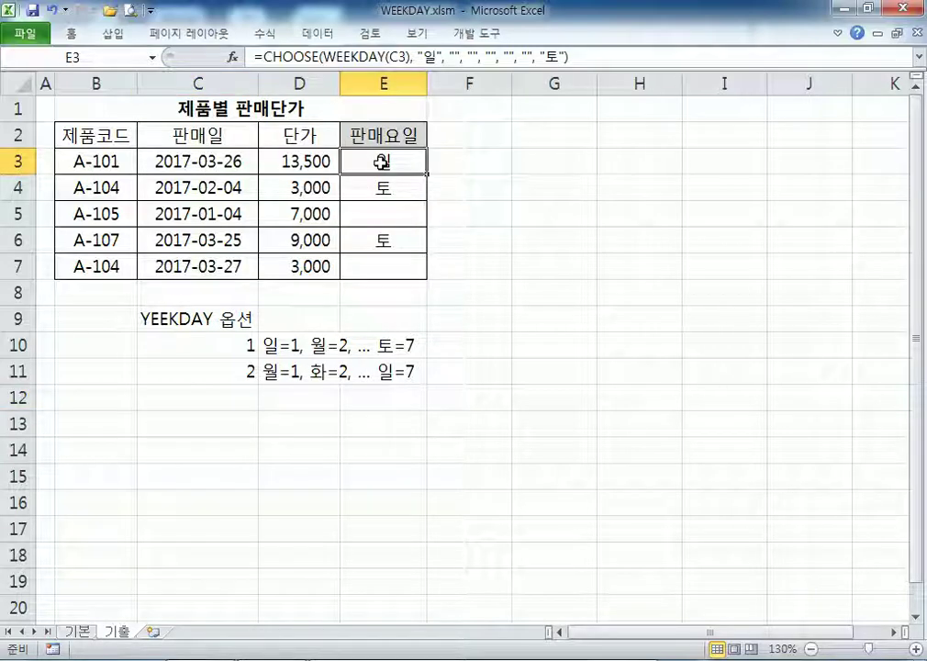
double_click(381, 160)
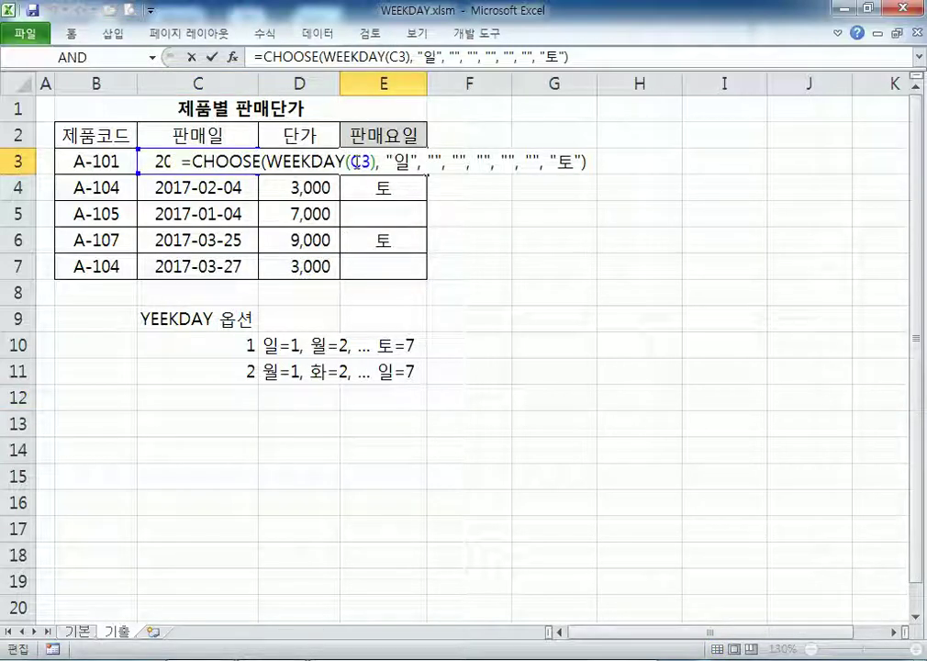
double_click(362, 162)
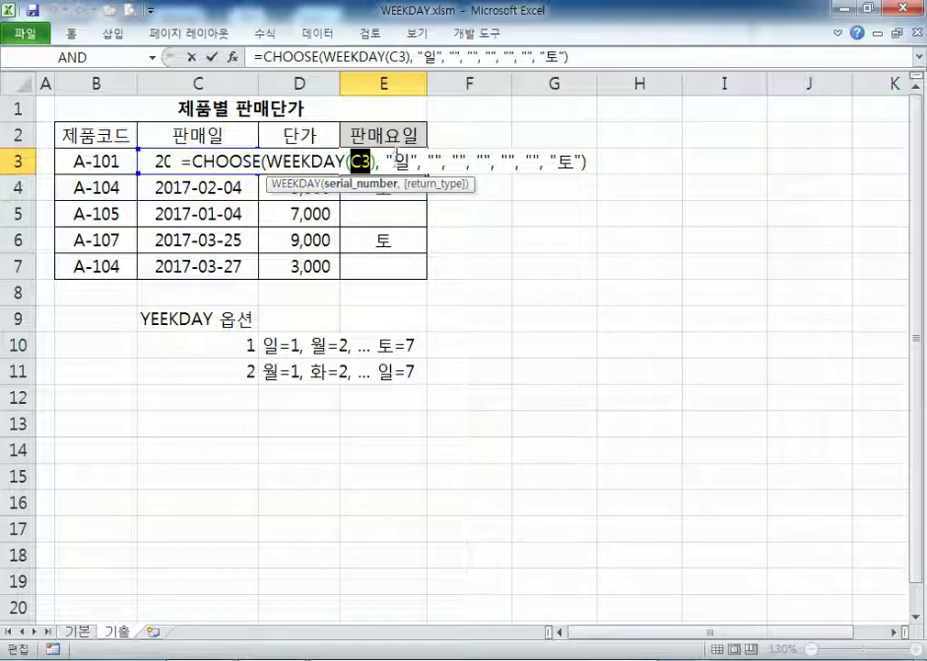
double_click(401, 162)
drag(428, 161, 469, 161)
drag(550, 161, 581, 162)
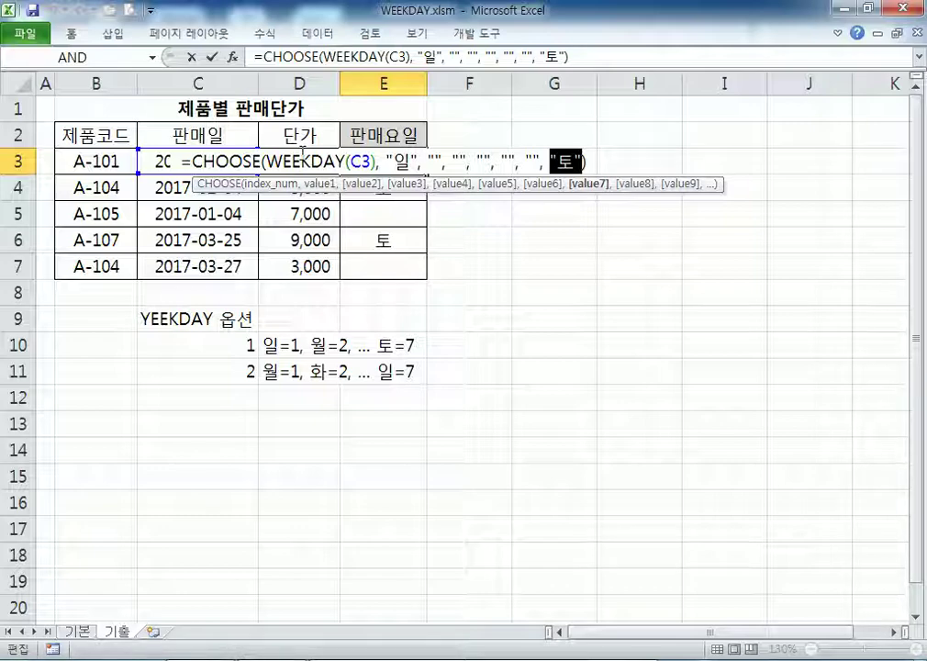
key(ctrl+Return)
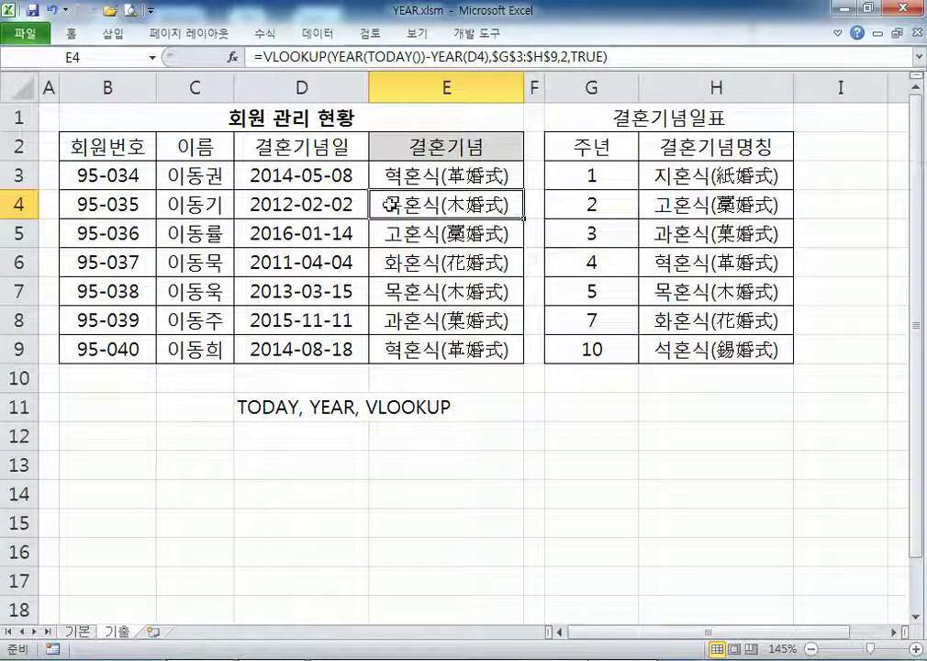
Step: Enter =TODAY() in cell E13 below the tables on the 기출 sheet of YEAR.xlsm
click(409, 461)
scroll(437, 407, down, 4)
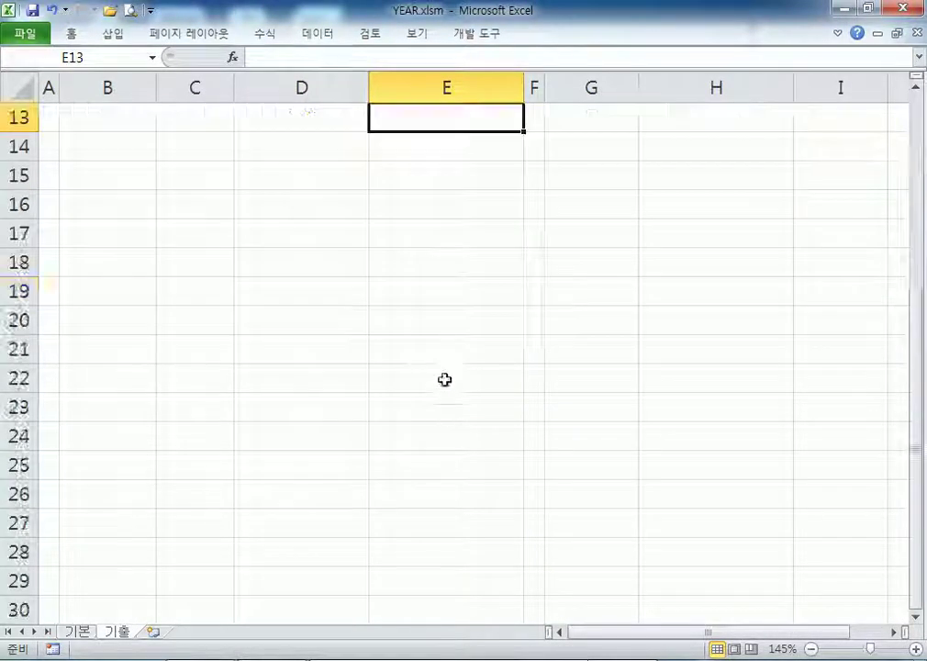
text(=TODATY)
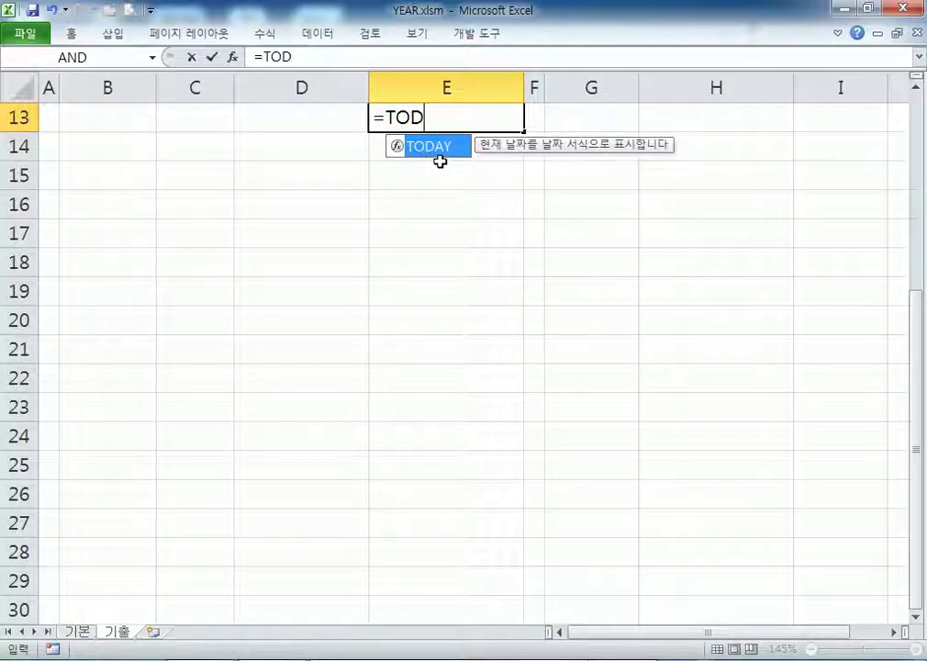
key(BackSpace)
key(BackSpace)
text(Y())
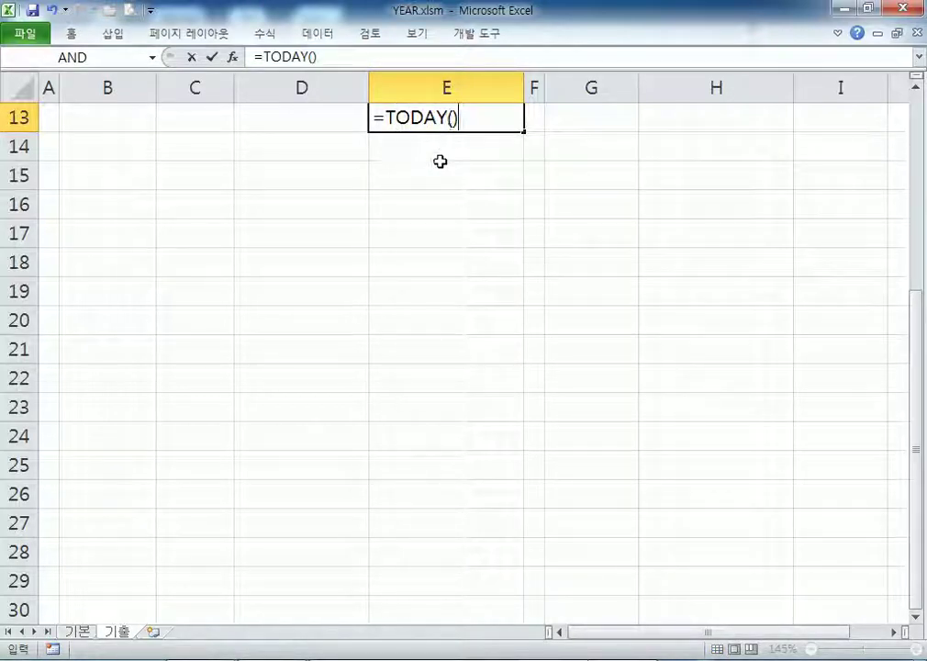
key(Return)
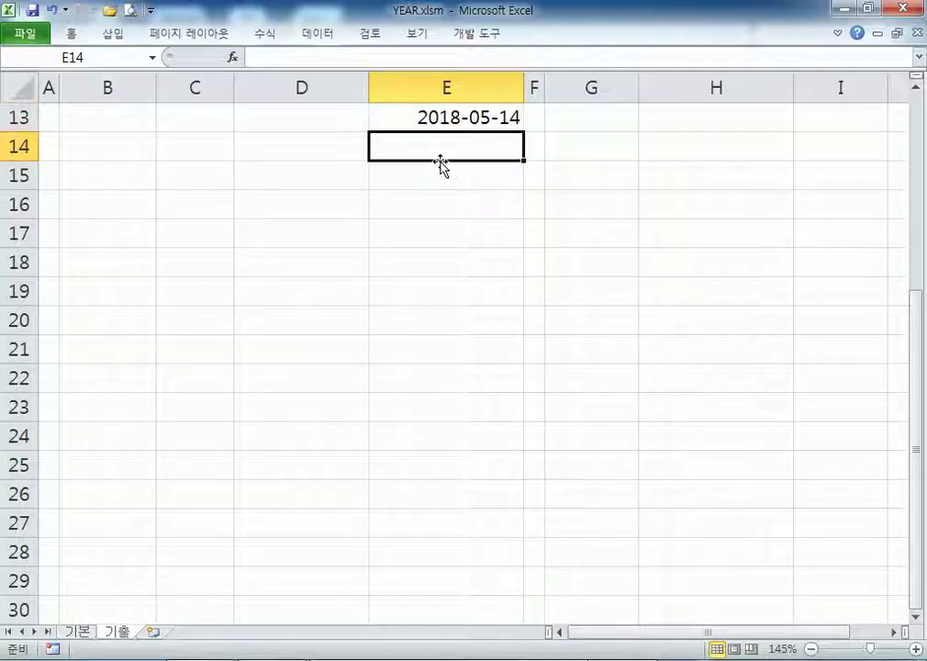
Step: Wrap the TODAY function in E13 with MONTH to make =MONTH(TODAY())
key(Up)
key(F2)
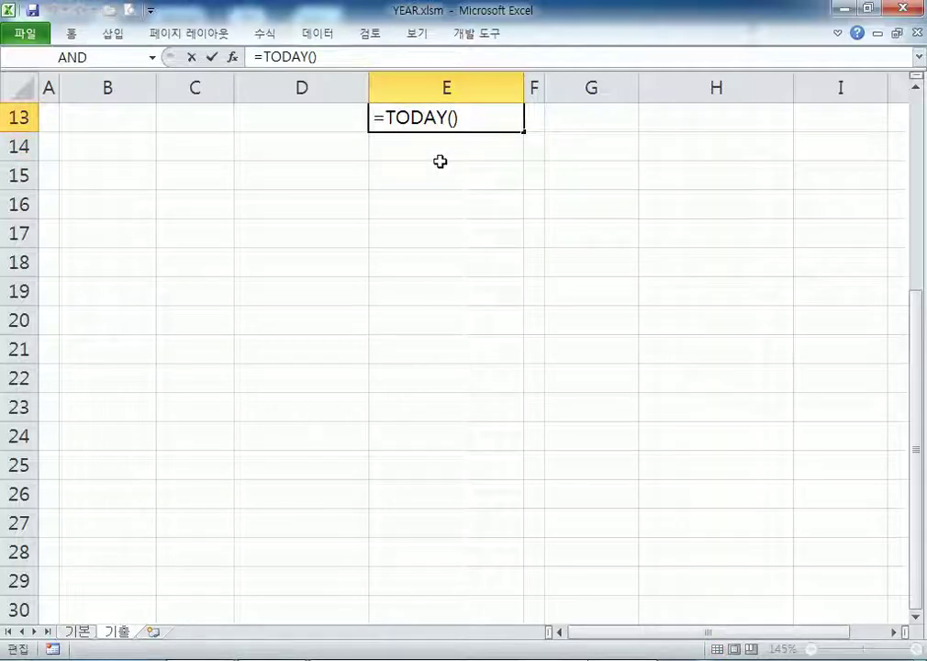
click(383, 117)
text(MONTH()
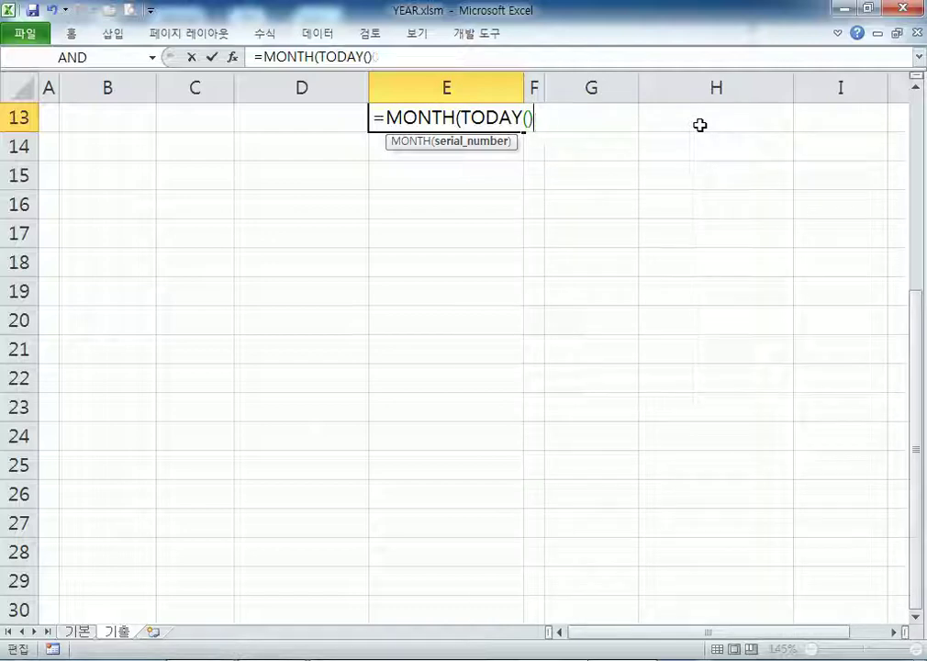
key(Return)
key(Up)
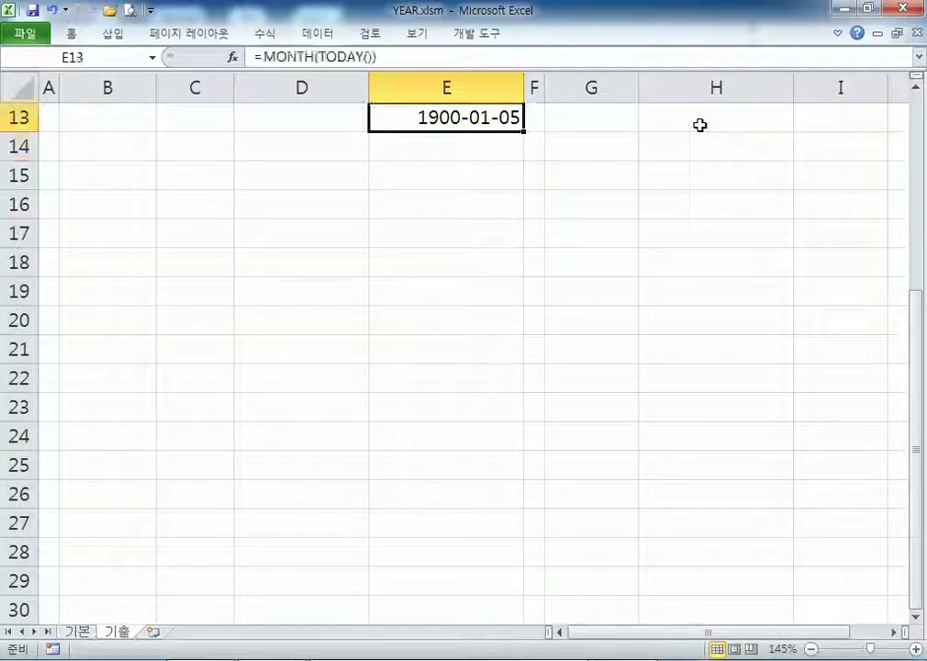
Step: Apply the comma style number format to E13
scroll(476, 151, up, 1)
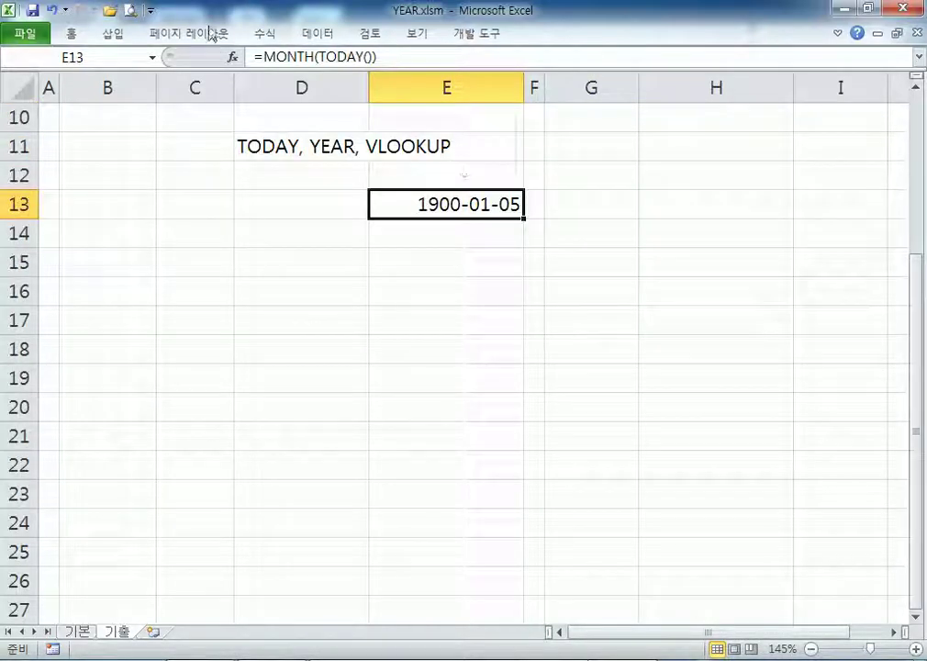
click(73, 33)
click(531, 92)
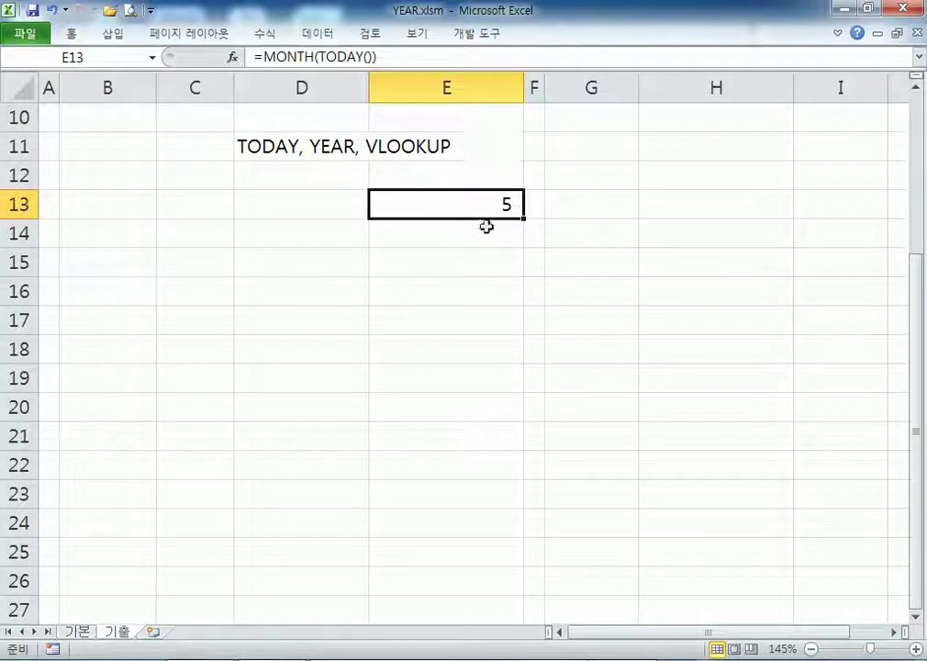
Step: Replace MONTH with DAY in E13 to make the formula =DAY(TODAY())
double_click(465, 195)
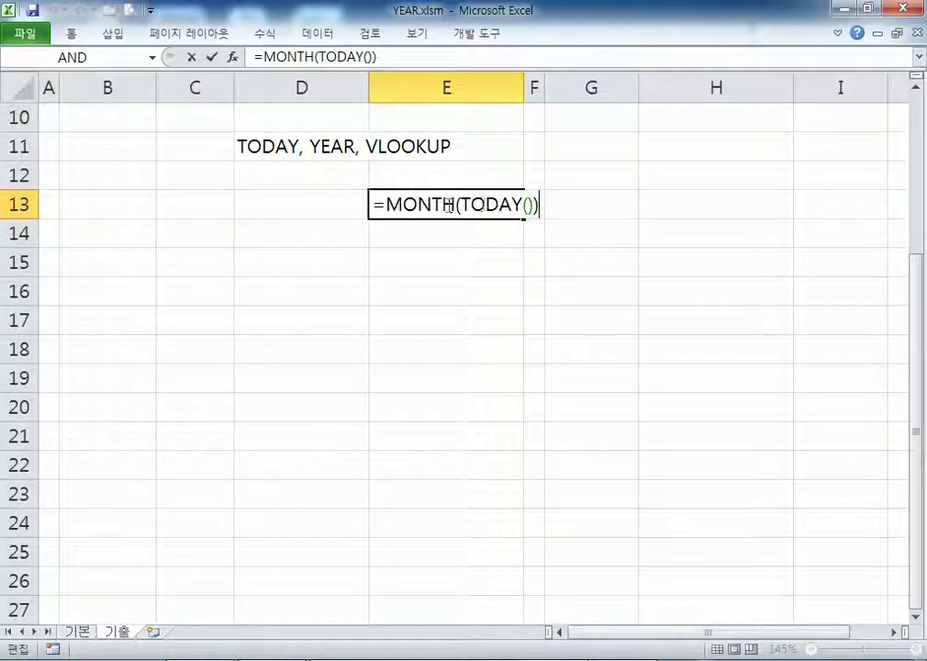
drag(448, 204, 388, 201)
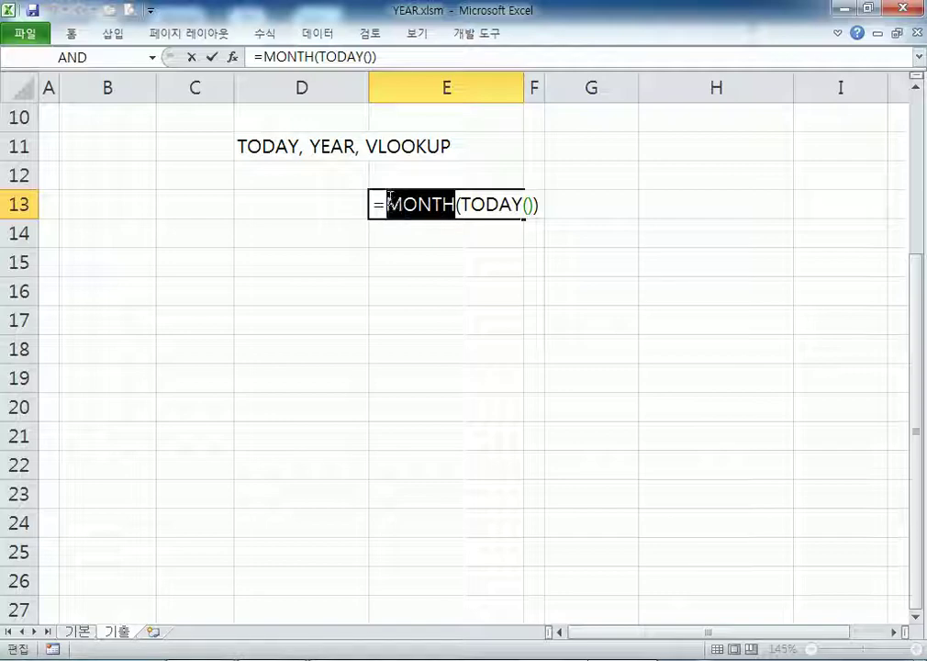
text(DAY)
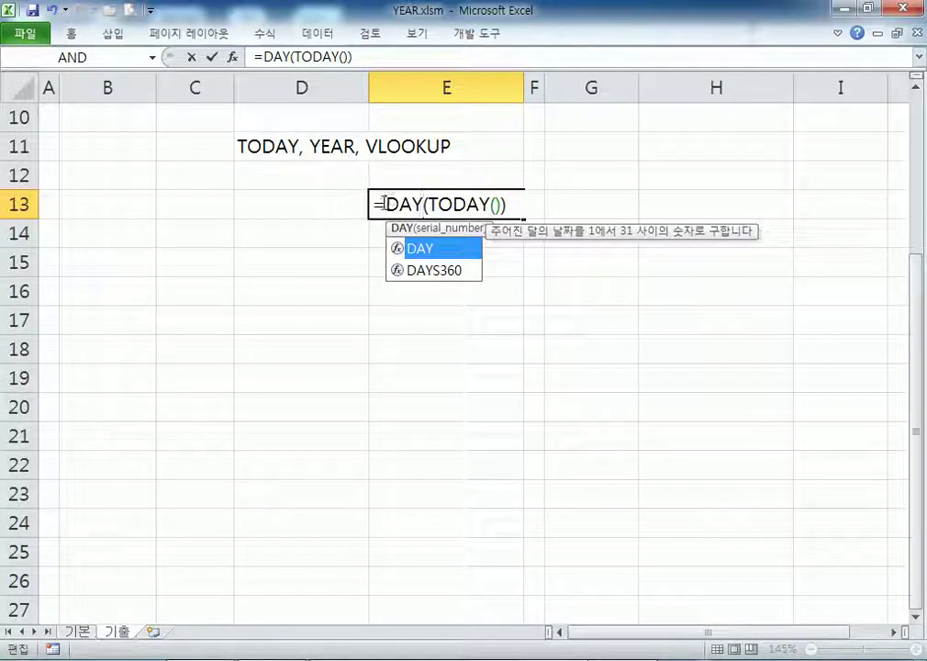
key(Return)
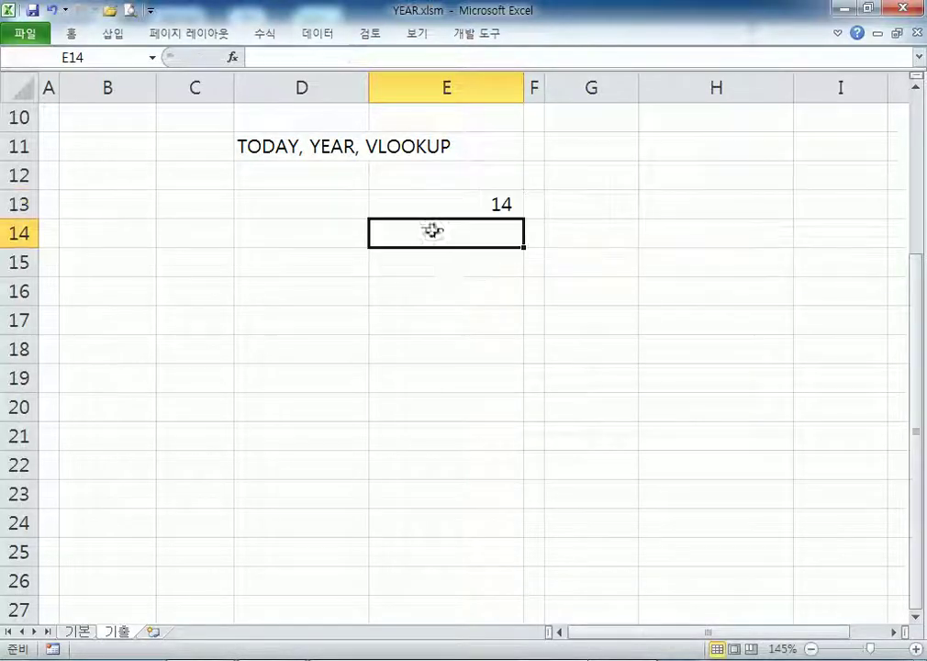
Step: Replace DAY with YEAR in E13 to make the formula =YEAR(TODAY())
double_click(485, 203)
double_click(406, 204)
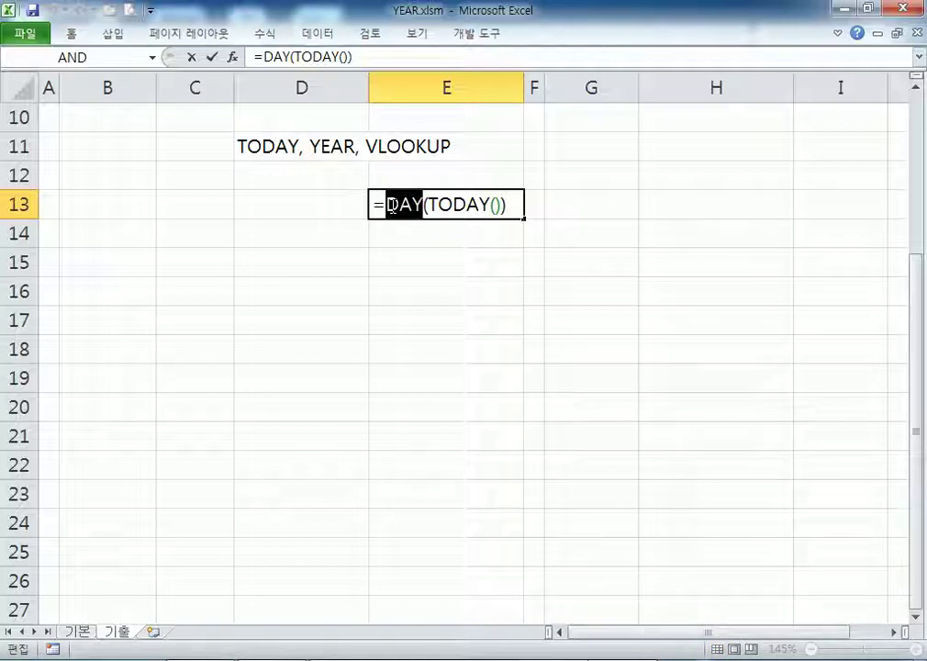
text(YEAR)
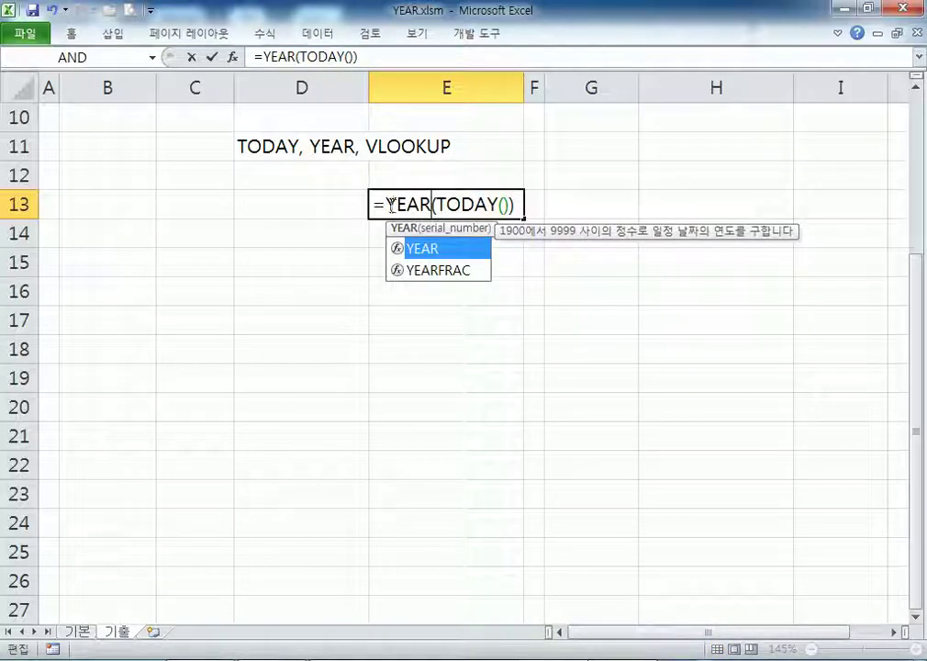
key(Return)
click(461, 207)
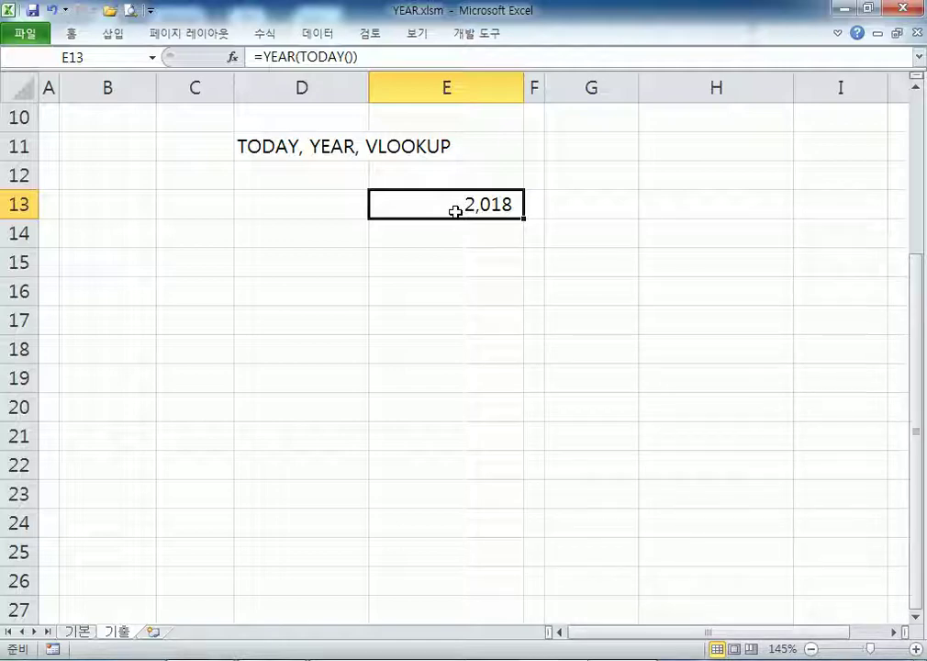
Step: Review the YEAR formula in E13 alongside the 회원 관리 현황 and 결혼기념일표 tables
double_click(455, 212)
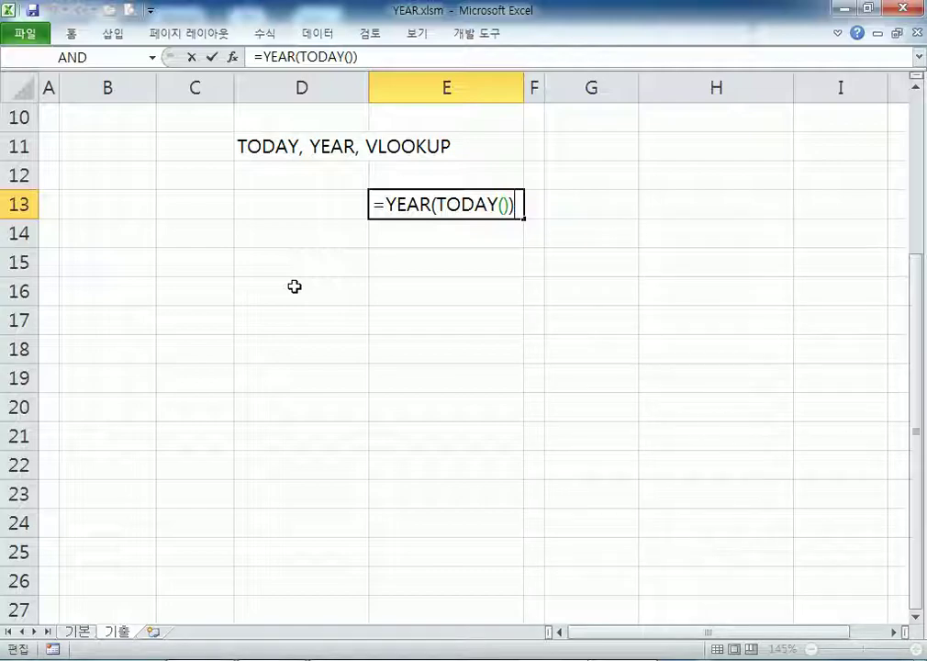
scroll(331, 290, up, 3)
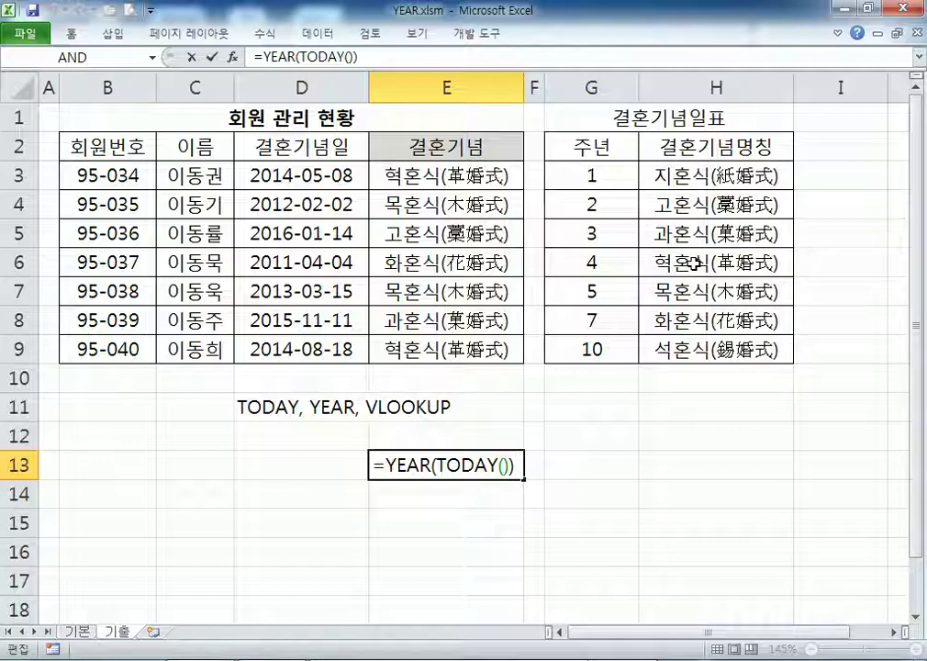
key(ctrl+Return)
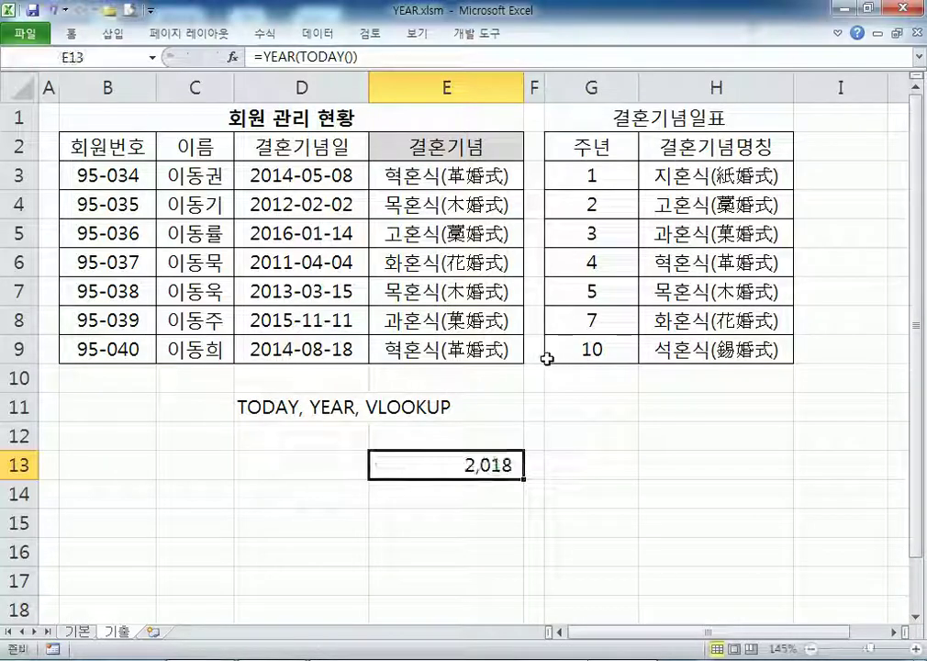
Step: Enter =NOW() in the empty cell E20 below the tables
scroll(471, 337, down, 5)
click(428, 226)
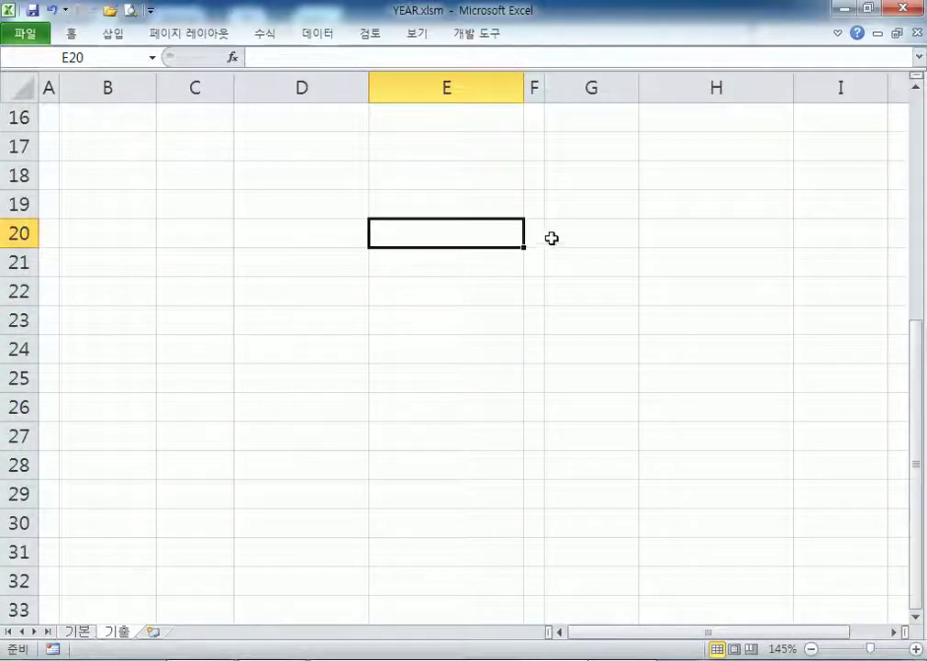
text(=NOW()
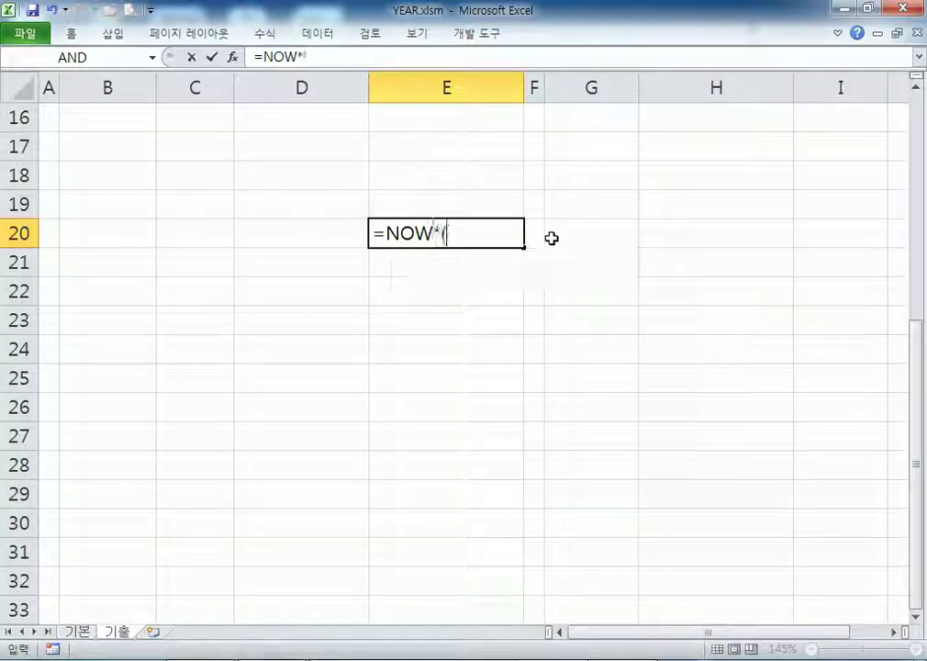
text())
key(Return)
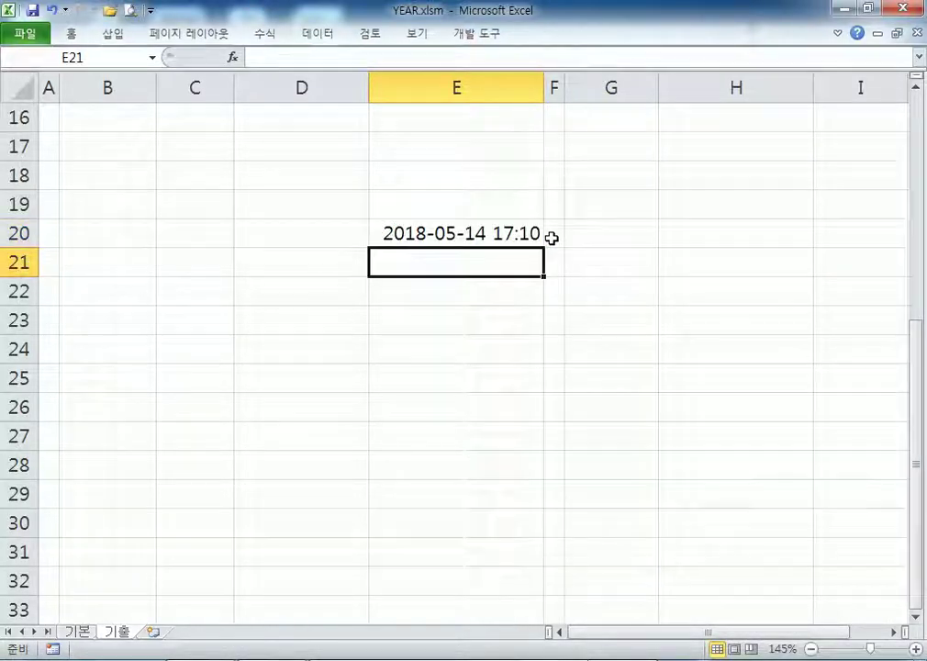
Step: Re-enter the unchanged NOW formula in E20 to refresh its date and time
key(Up)
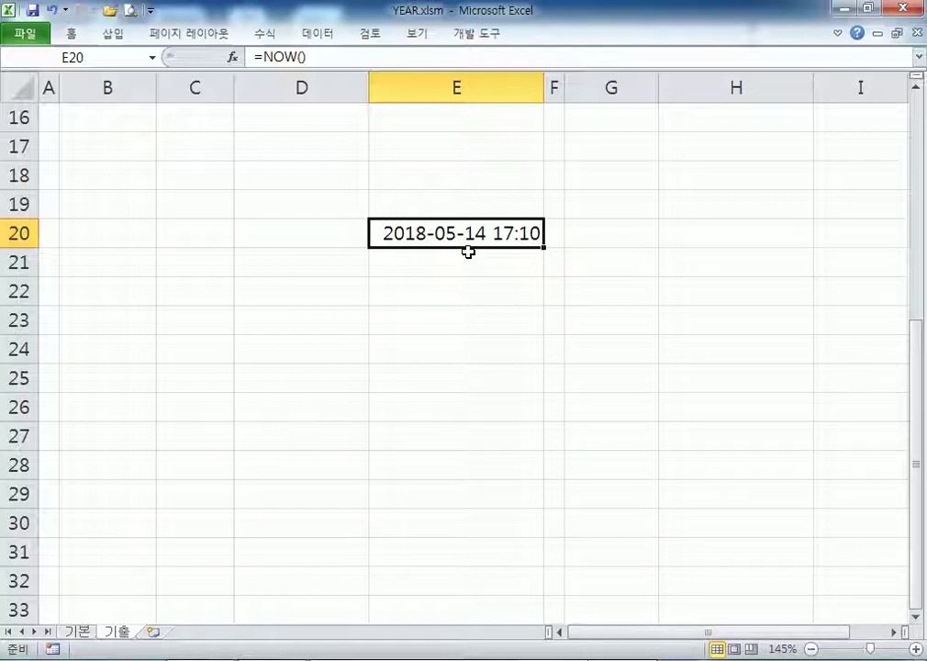
double_click(504, 239)
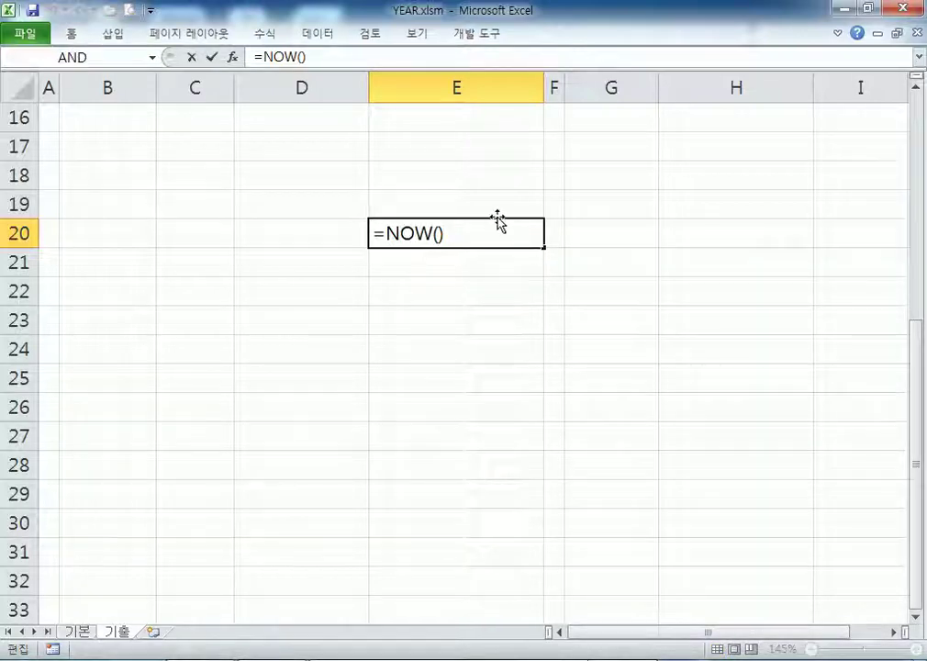
key(Return)
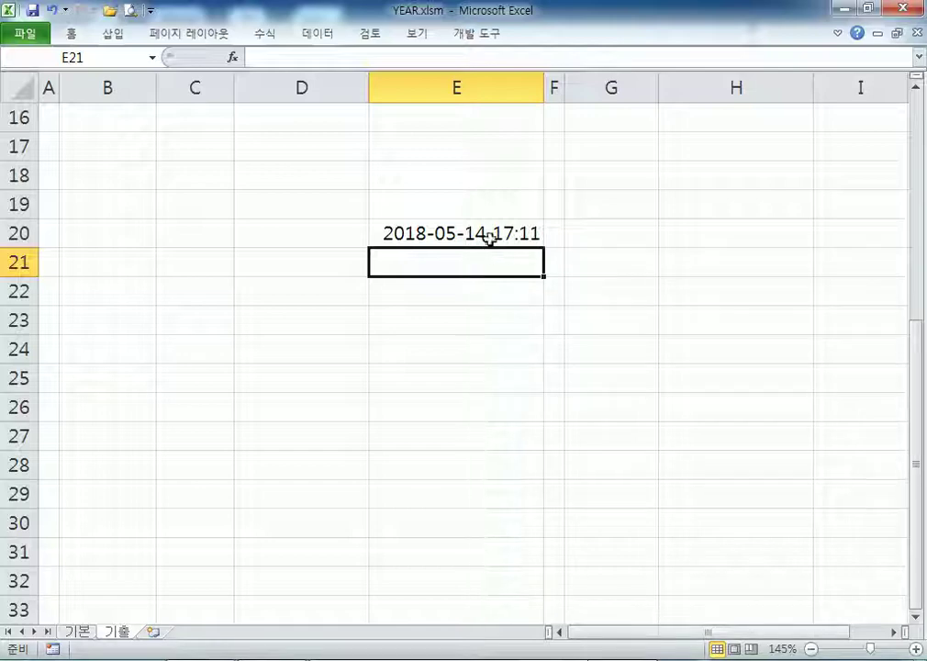
click(488, 237)
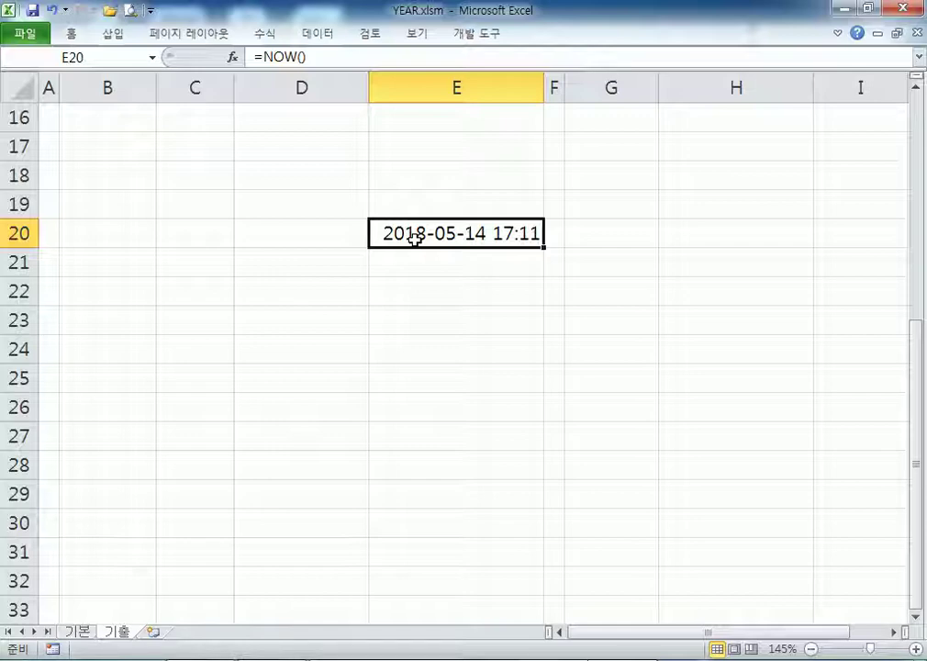
Step: Insert the current date as a fixed value in E21 and the current time as a fixed value in E22
key(Return)
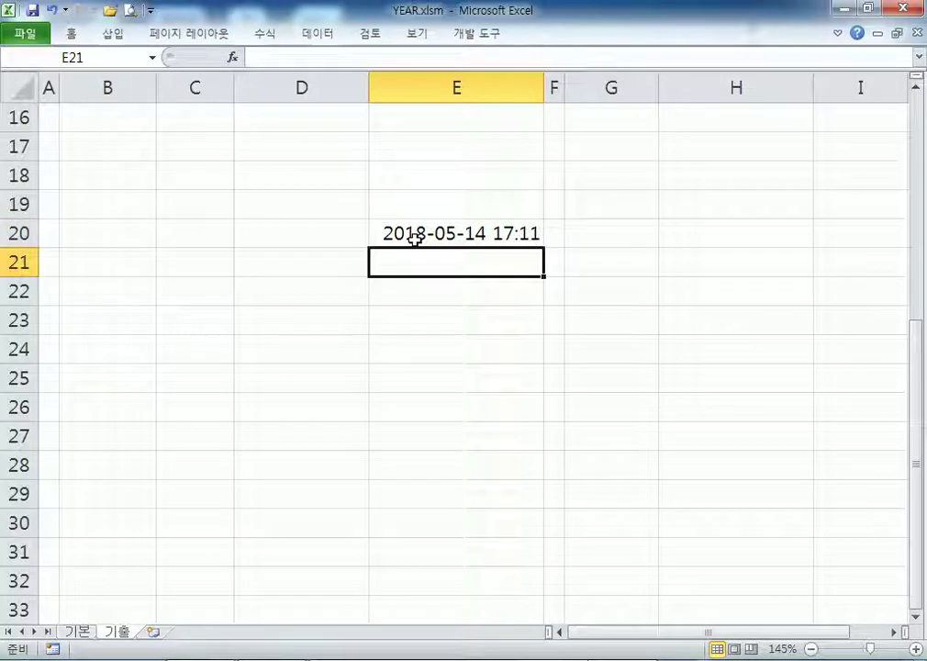
key(ctrl+semicolon)
key(Return)
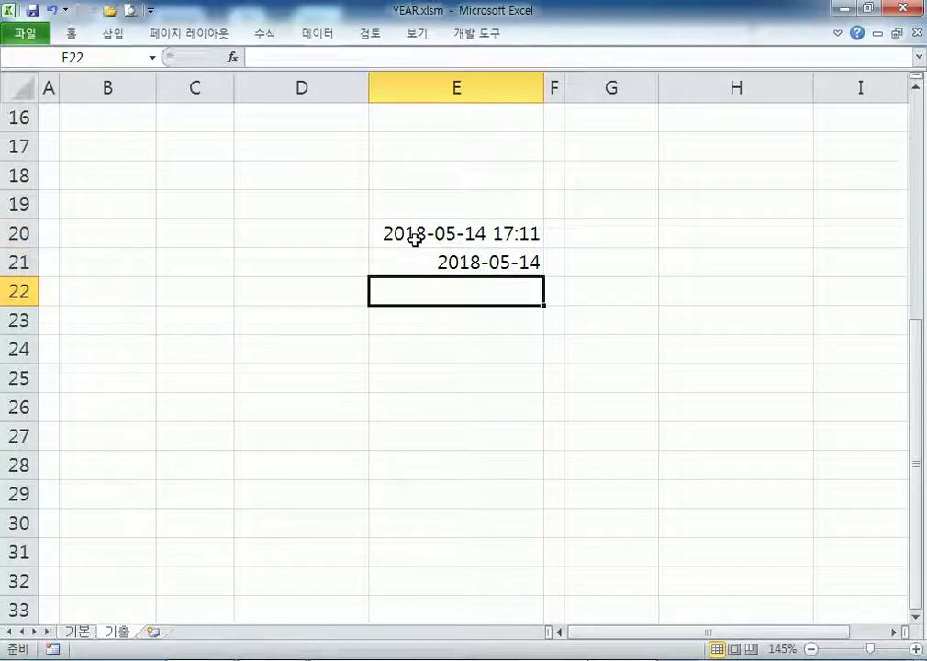
key(ctrl+shift+semicolon)
key(Return)
Step: Inspect the cell content of E21 to check whether the date is a fixed value or a formula
key(Up)
key(Up)
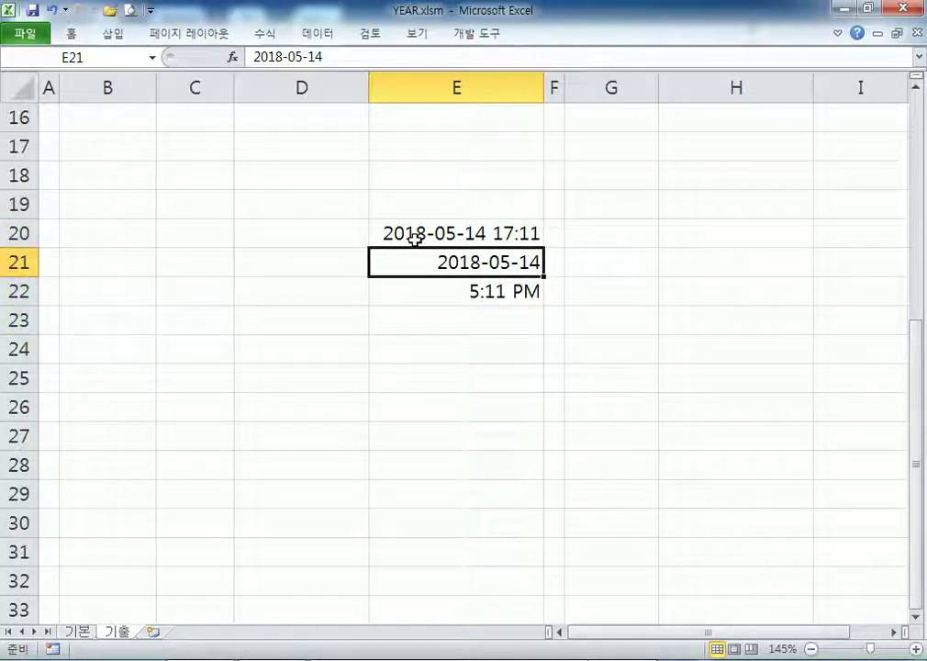
key(F2)
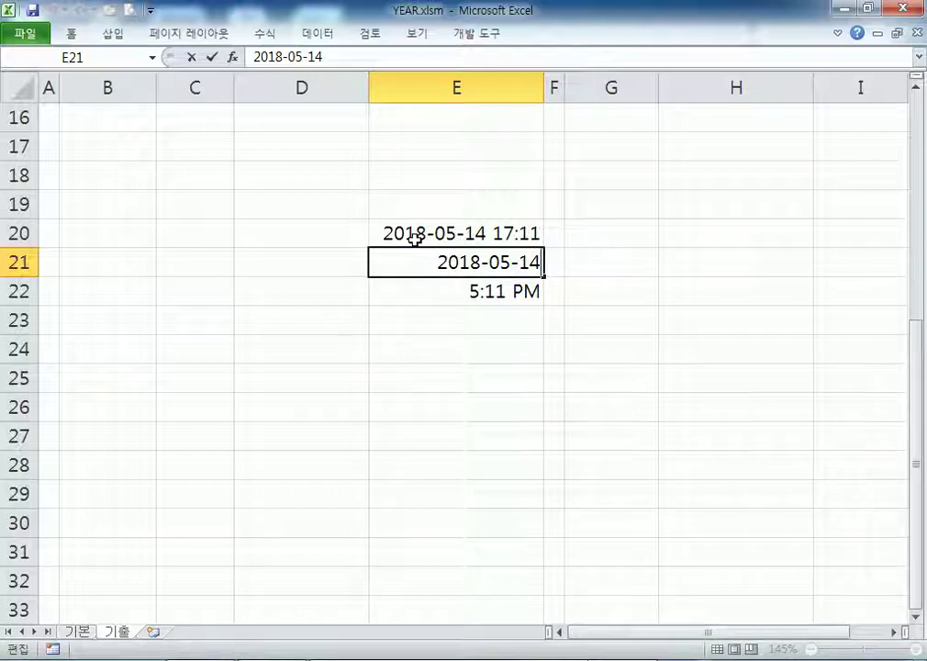
key(Return)
key(Return)
key(Return)
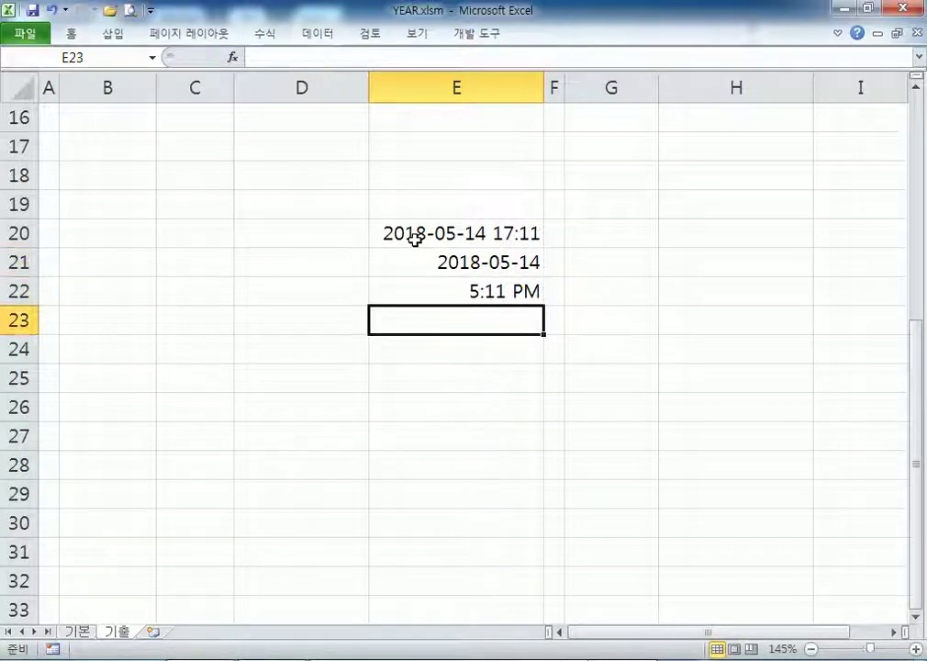
Step: Try entering 2018-5-14 in E24, clear it, and try inserting the current date there instead
text(2018-5-14)
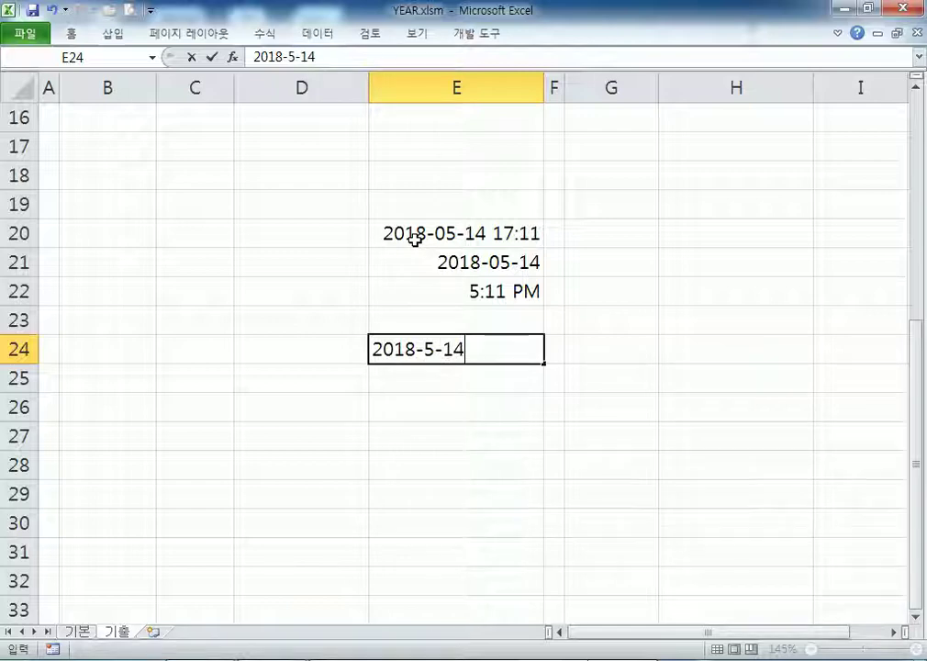
key(Return)
key(Up)
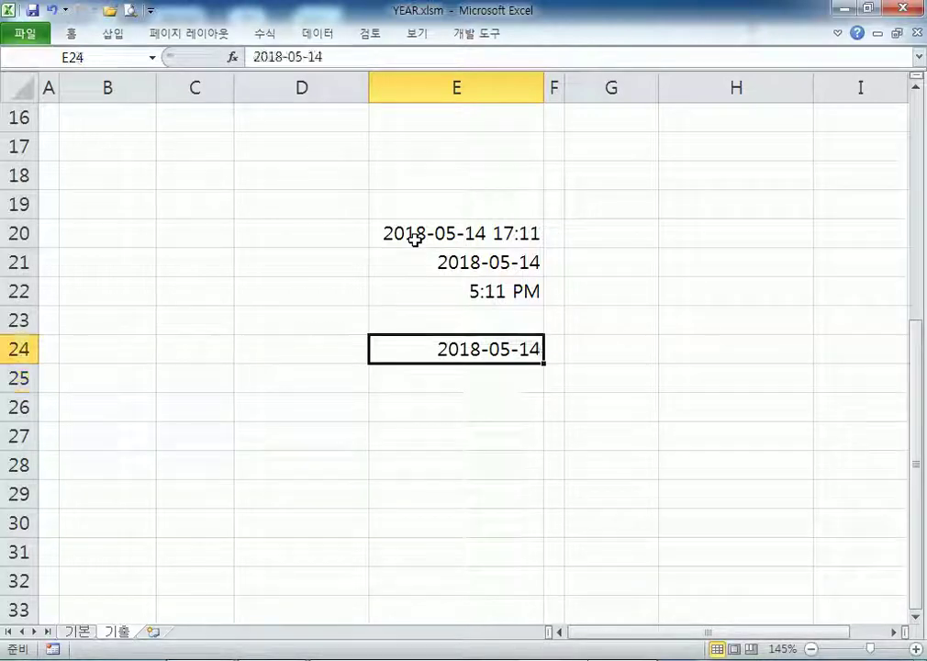
key(Delete)
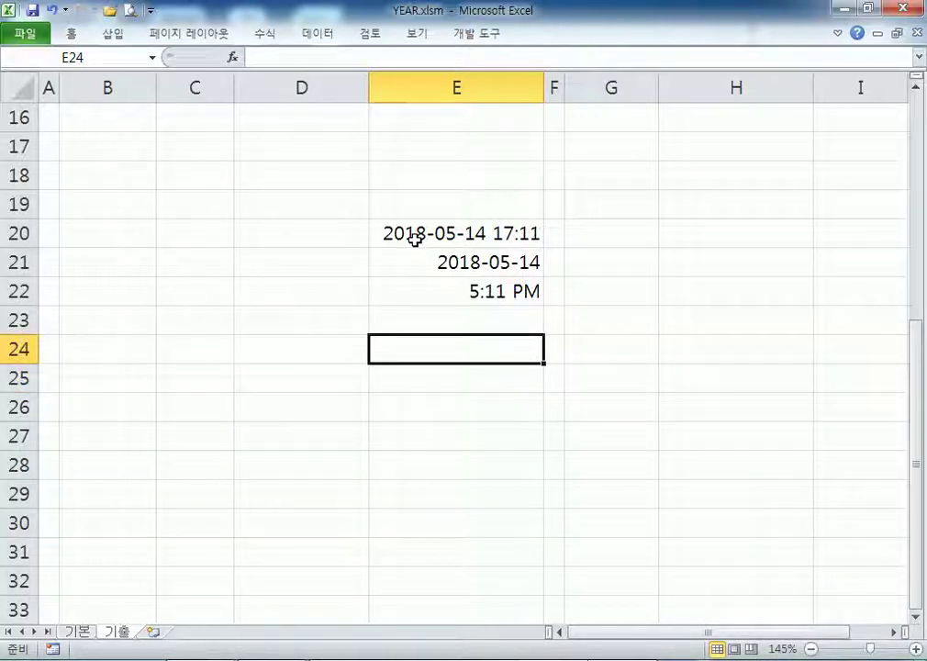
key(ctrl+semicolon)
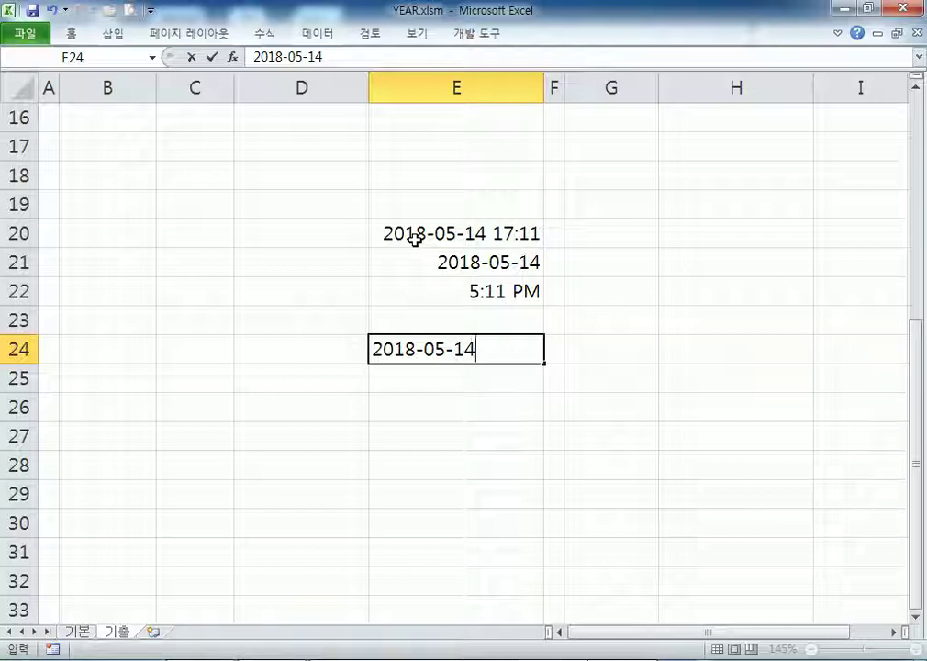
key(Escape)
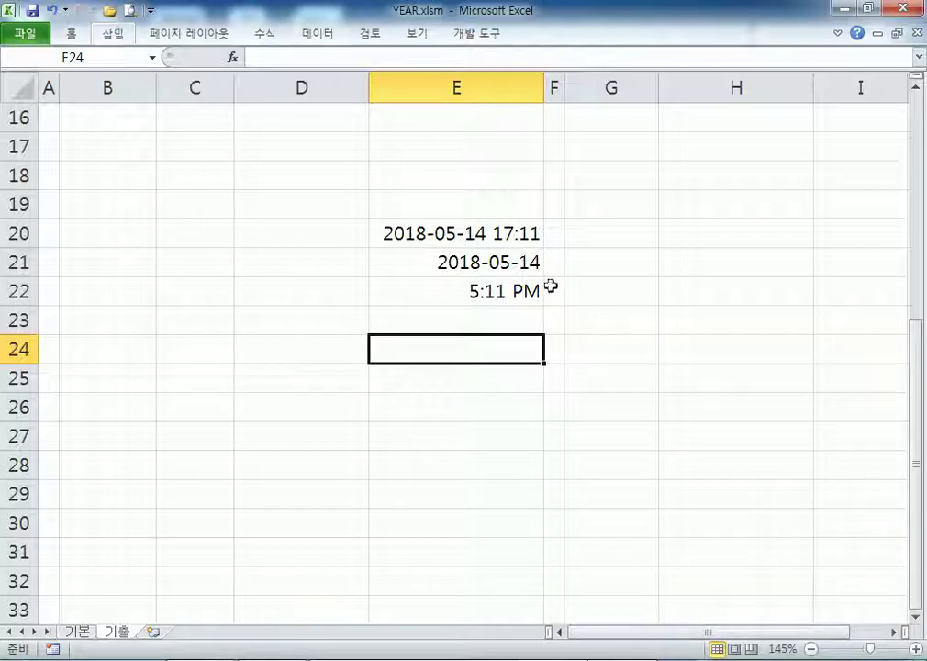
Step: Compare the cell contents of the fixed date in E21 and the NOW function in E20
click(525, 268)
key(F2)
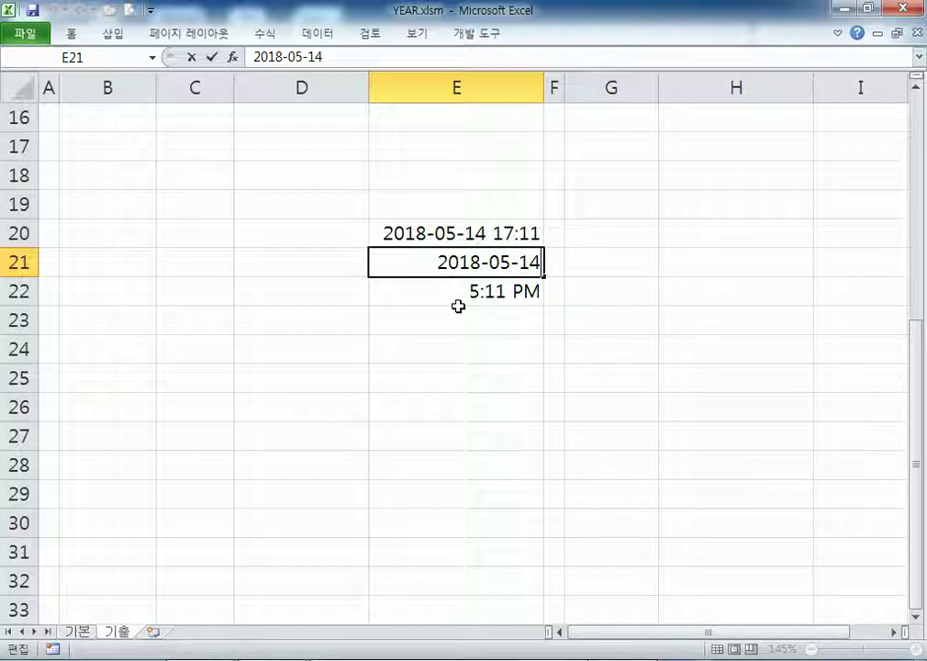
click(433, 233)
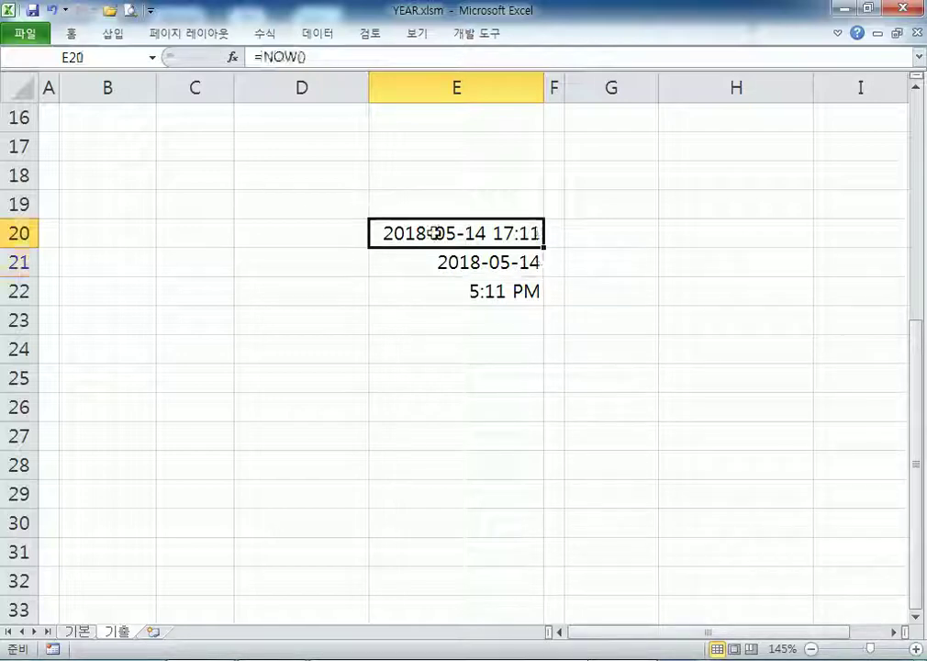
key(F2)
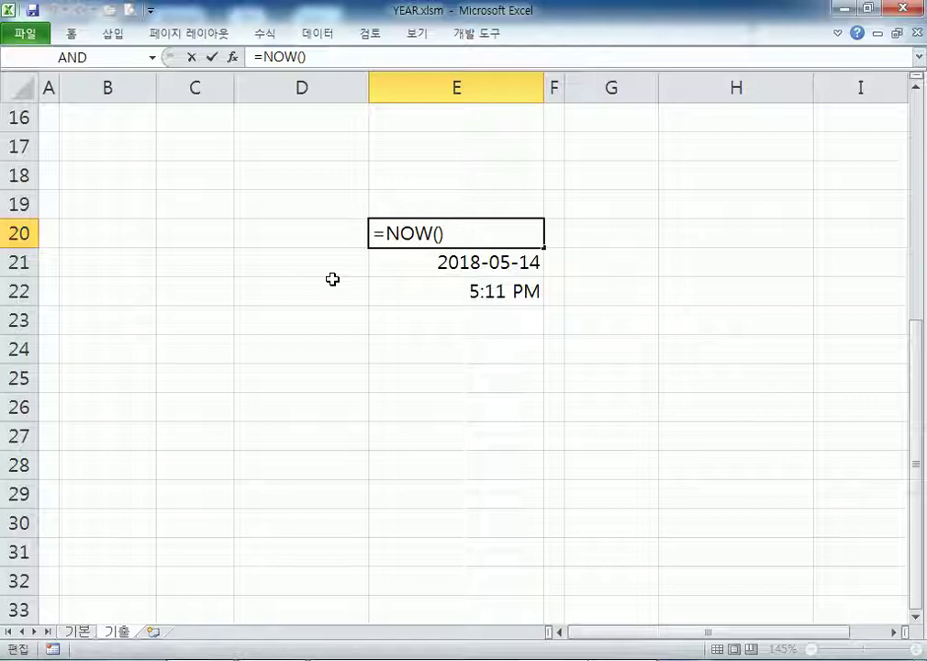
key(Return)
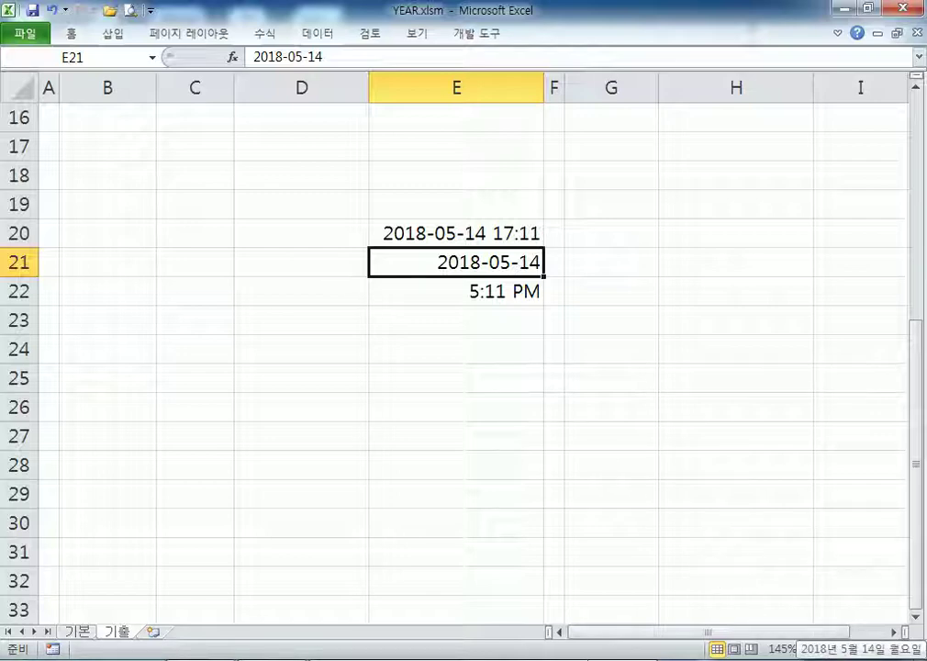
right_click(872, 656)
click(871, 656)
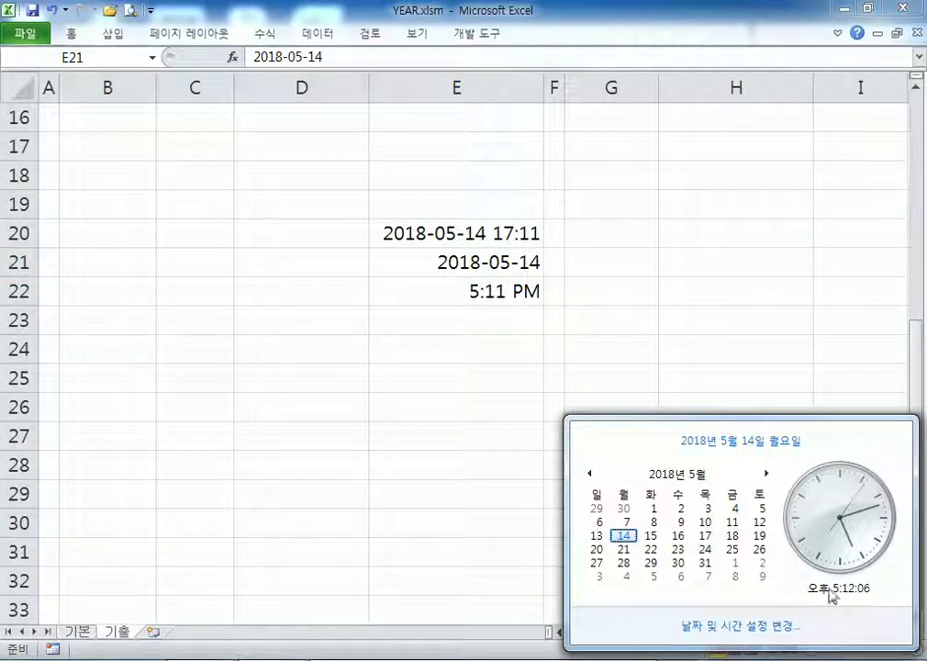
click(747, 625)
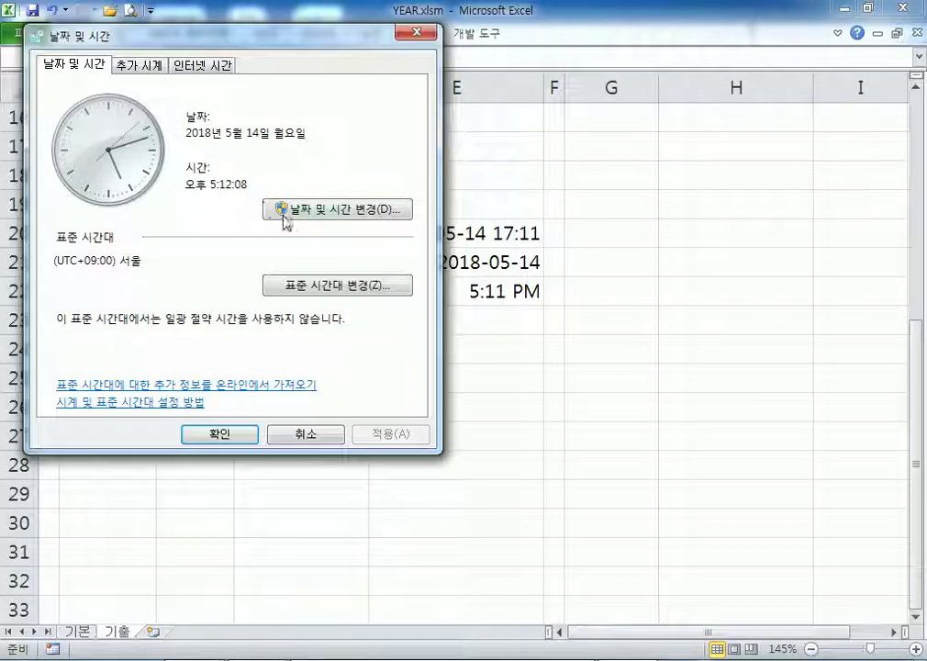
click(285, 220)
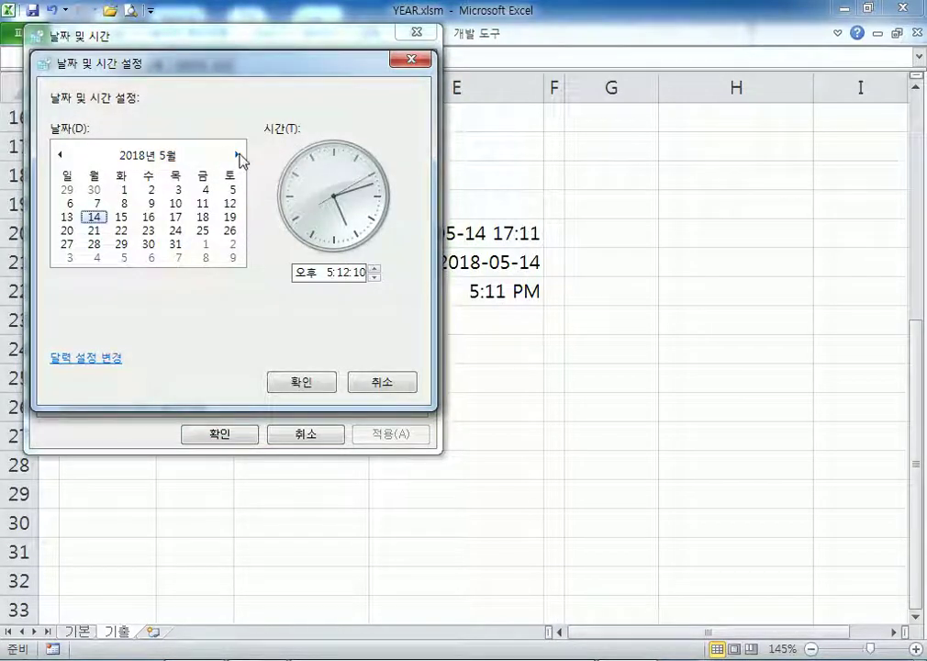
click(237, 155)
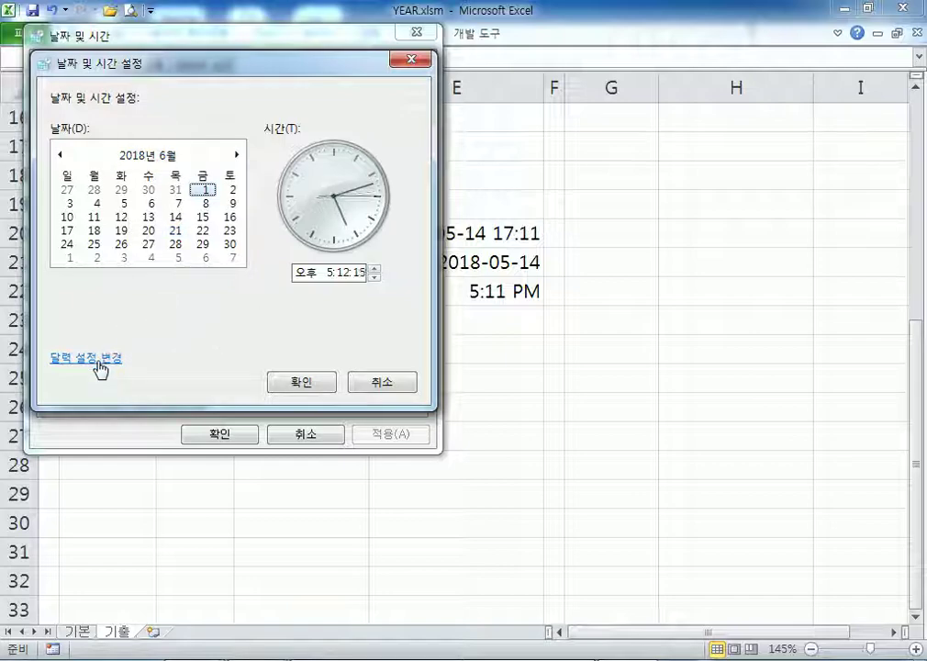
click(358, 384)
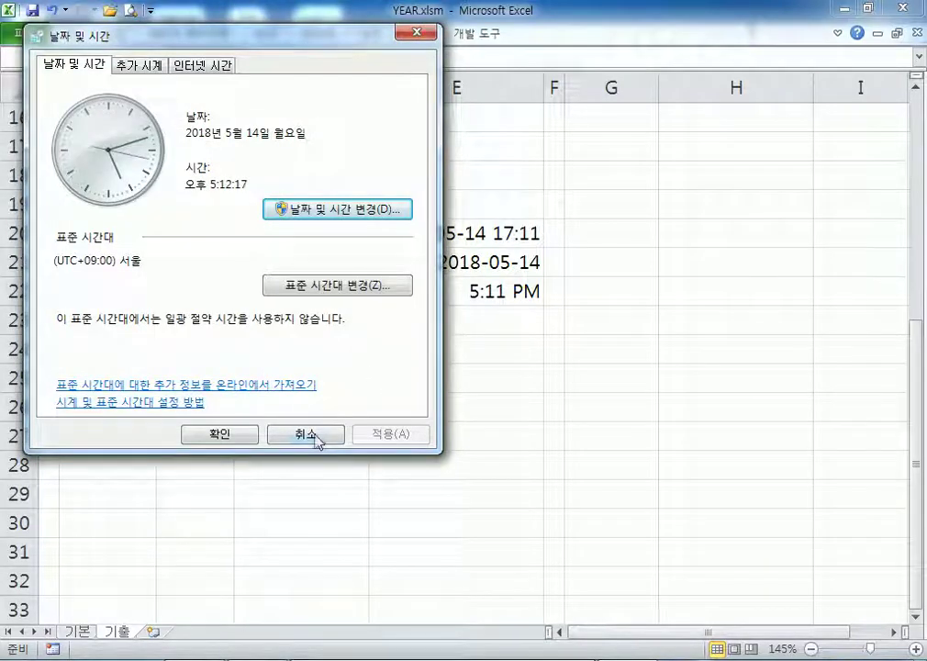
click(317, 438)
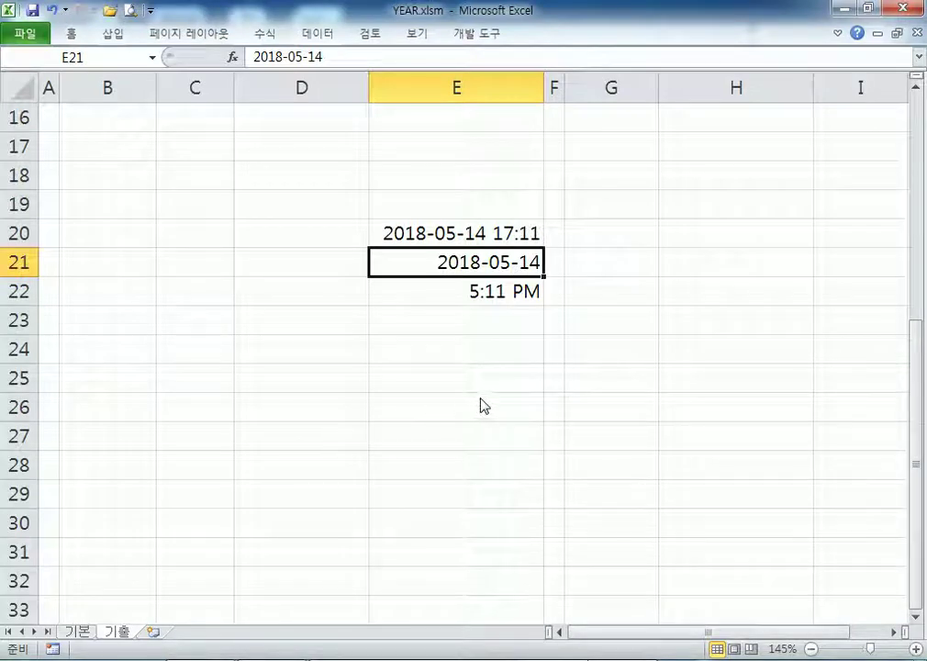
click(461, 407)
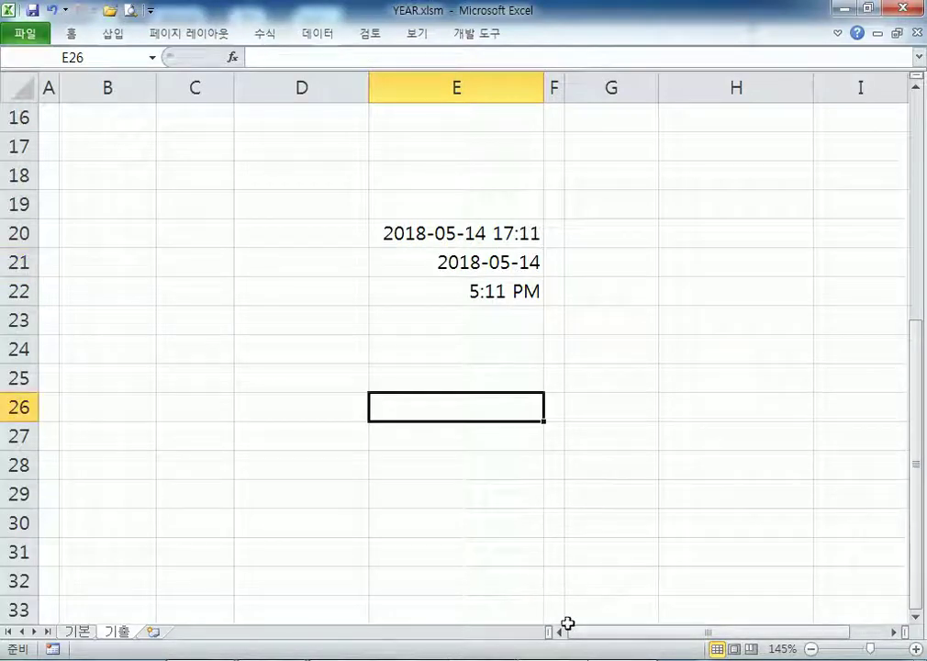
Step: Switch to the file explorer and open EDATE.xlsm from the 06 부록 folder
key(alt+Tab)
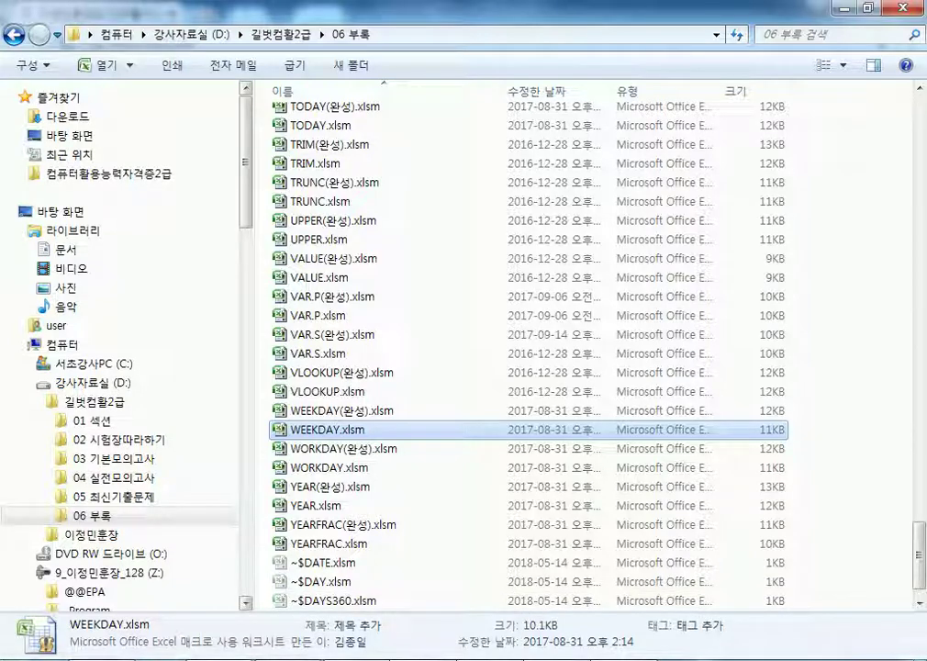
mouse_move(579, 659)
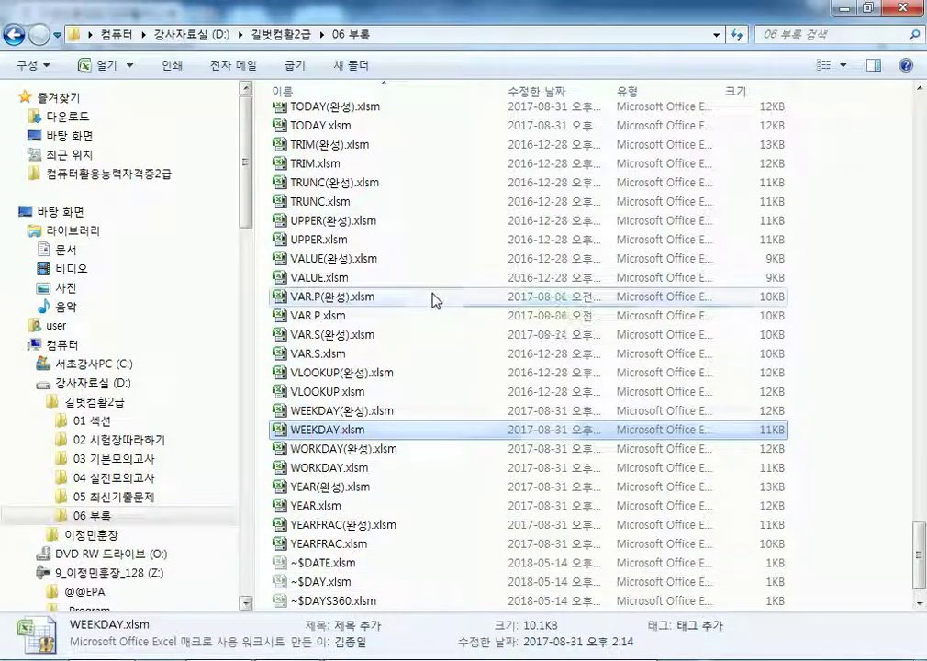
scroll(431, 303, up, 20)
click(340, 397)
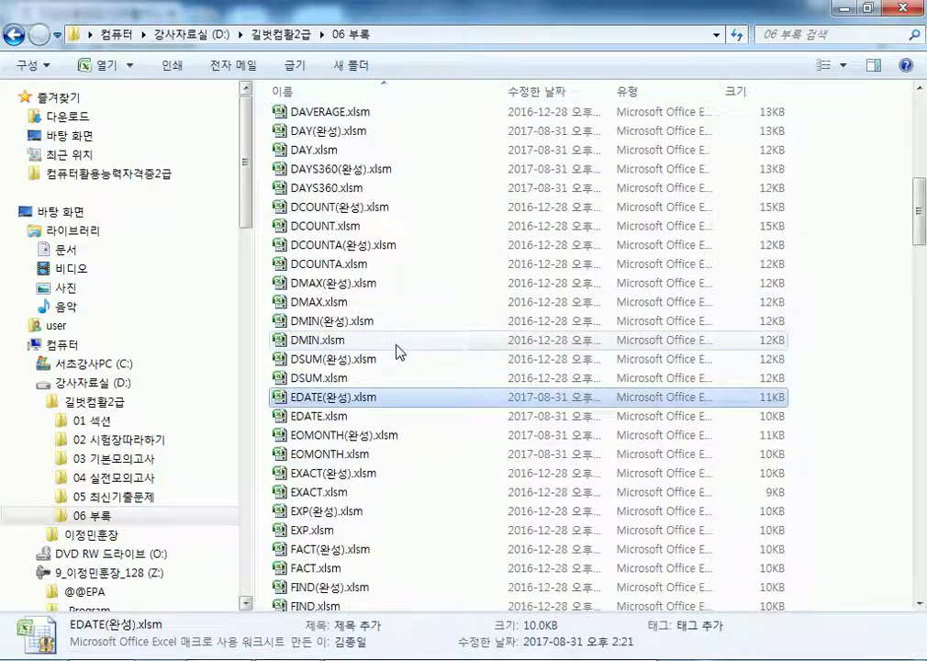
double_click(312, 416)
ctrl+scroll(244, 386, up, 5)
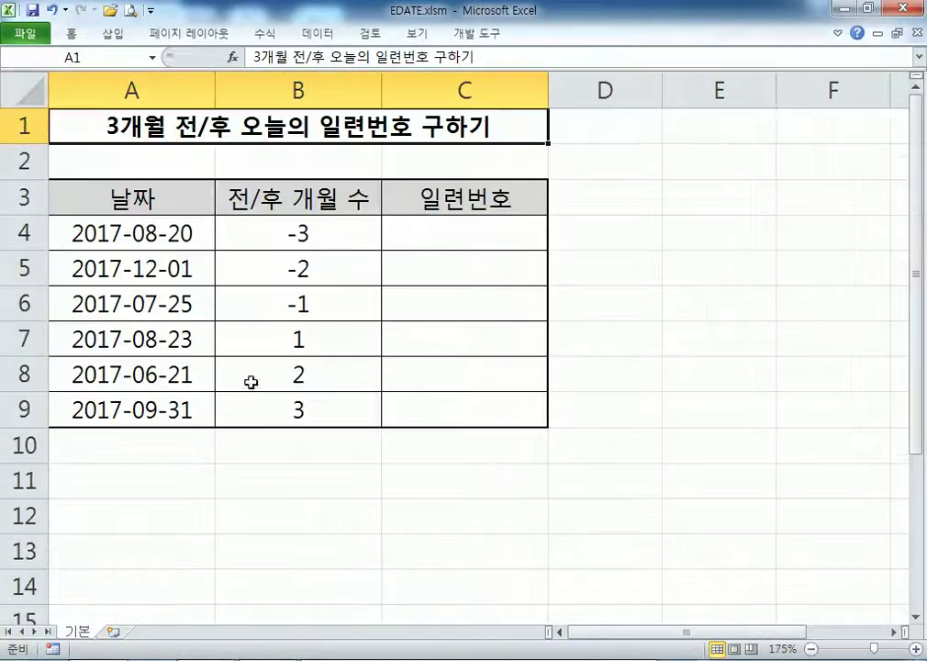
Step: Enter the formula =EDATE(A4,B4) in C4 to shift the date by the number of months
click(446, 246)
text(=edat)
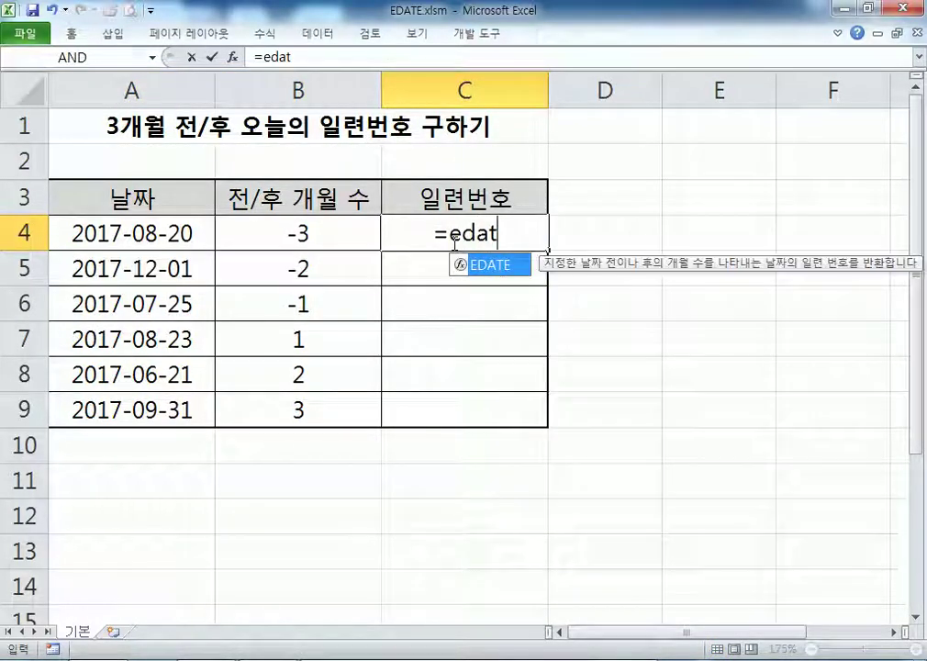
text(e()
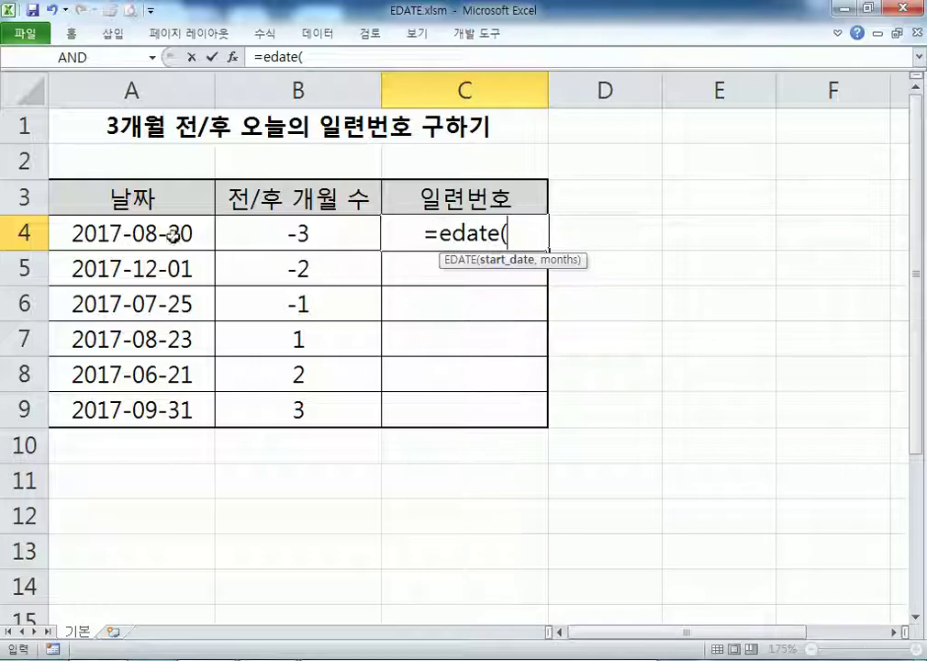
click(171, 235)
text(,)
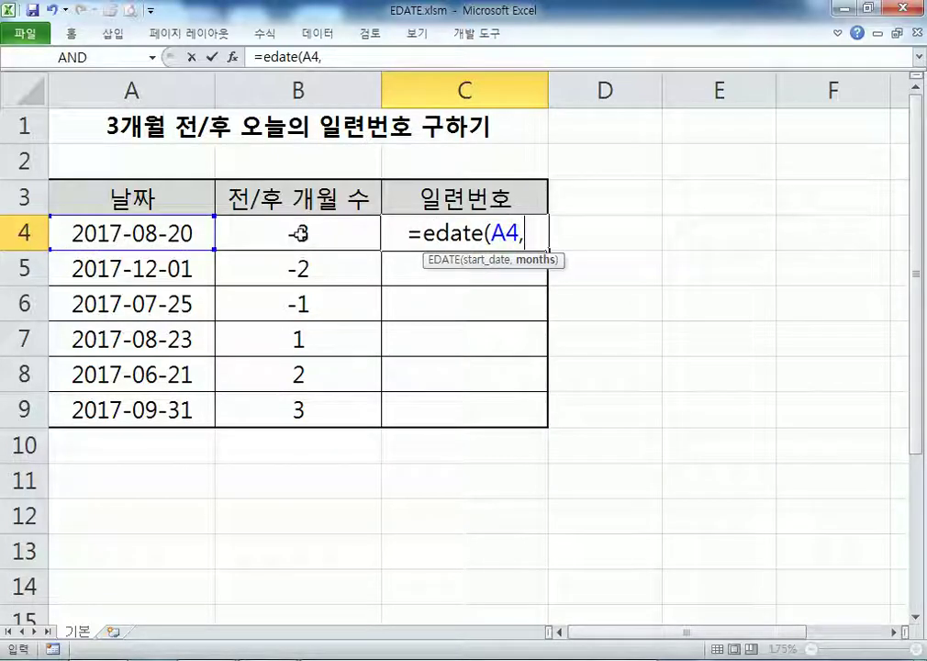
click(300, 234)
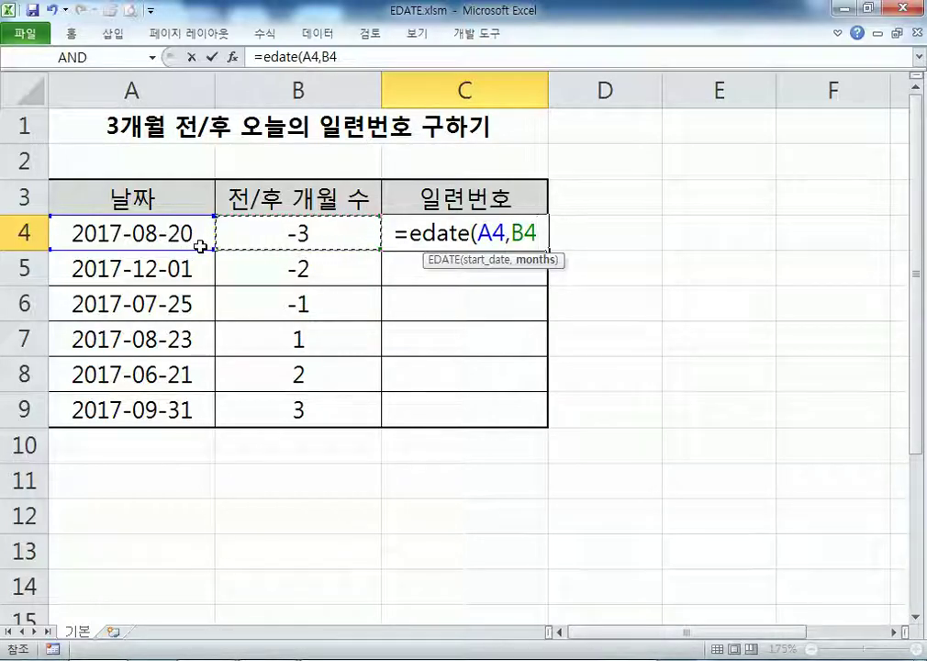
key(Return)
Step: Format the EDATE result in C4 as a short date (간단한 날짜)
click(470, 234)
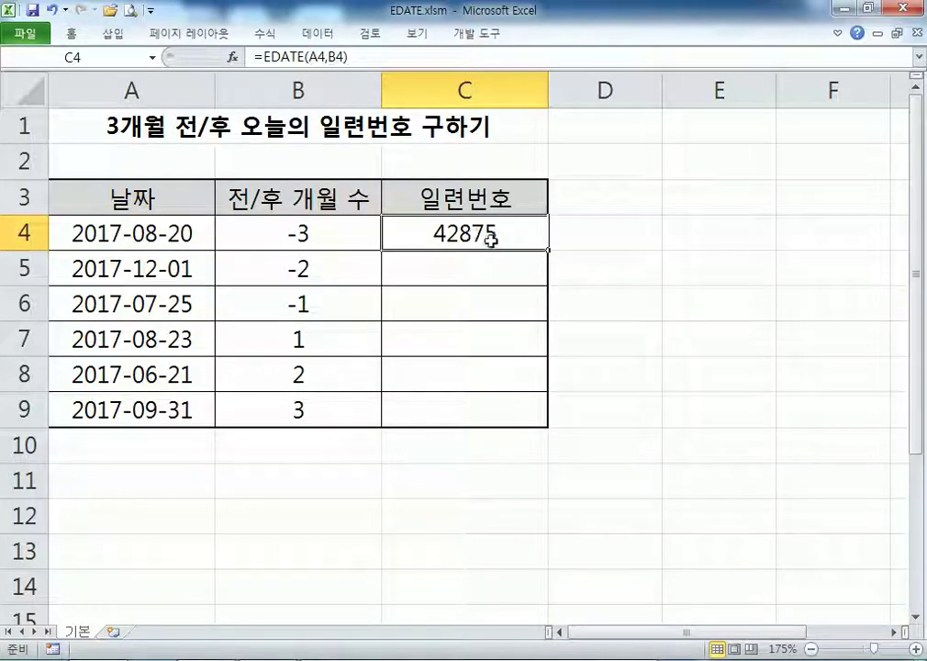
click(88, 38)
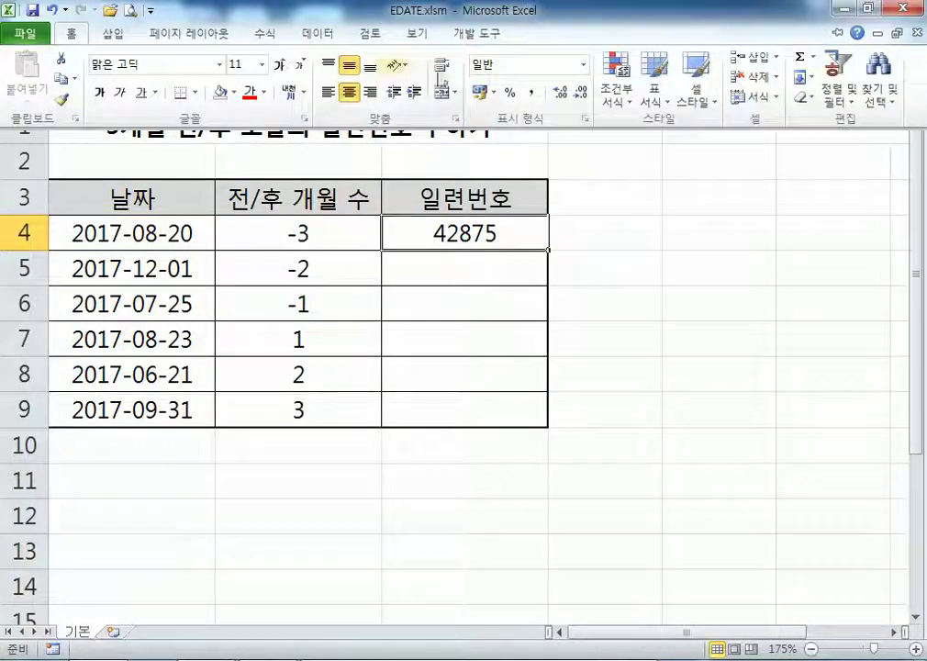
click(583, 65)
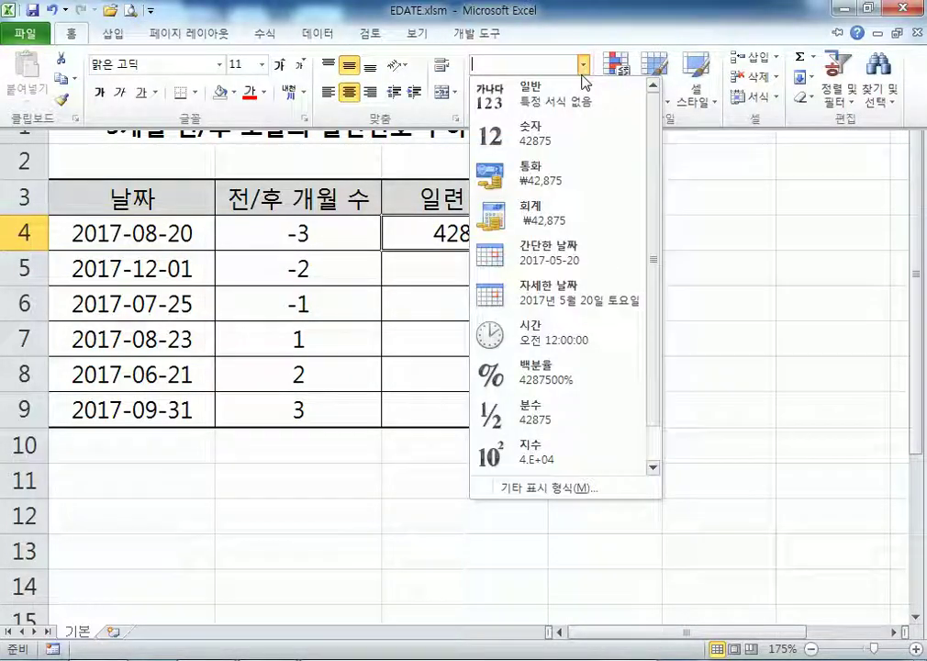
click(532, 252)
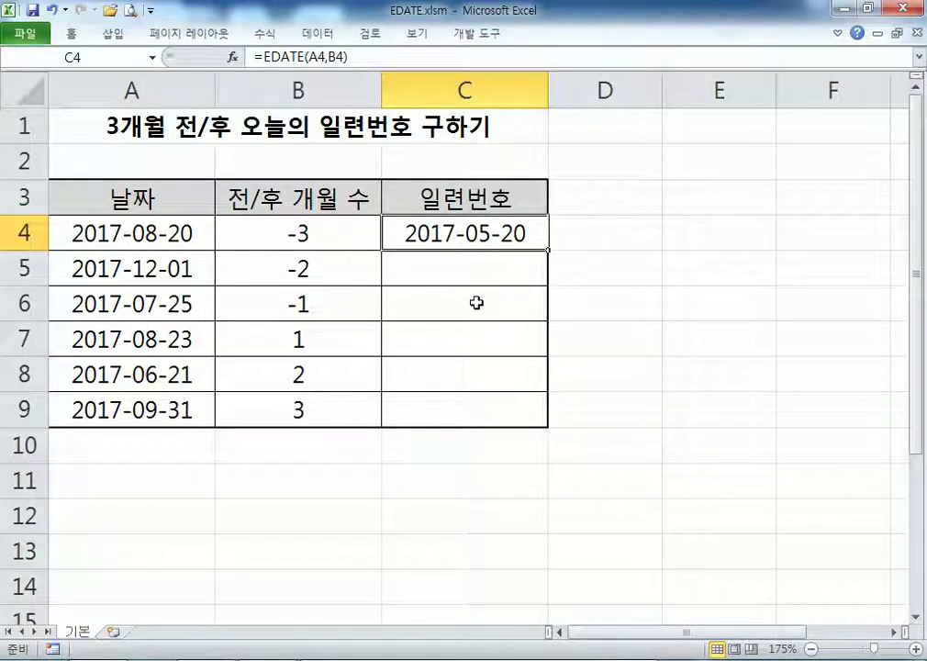
Step: Fill the EDATE formula from C4 into the whole range C4:C9
drag(471, 236, 449, 418)
key(F2)
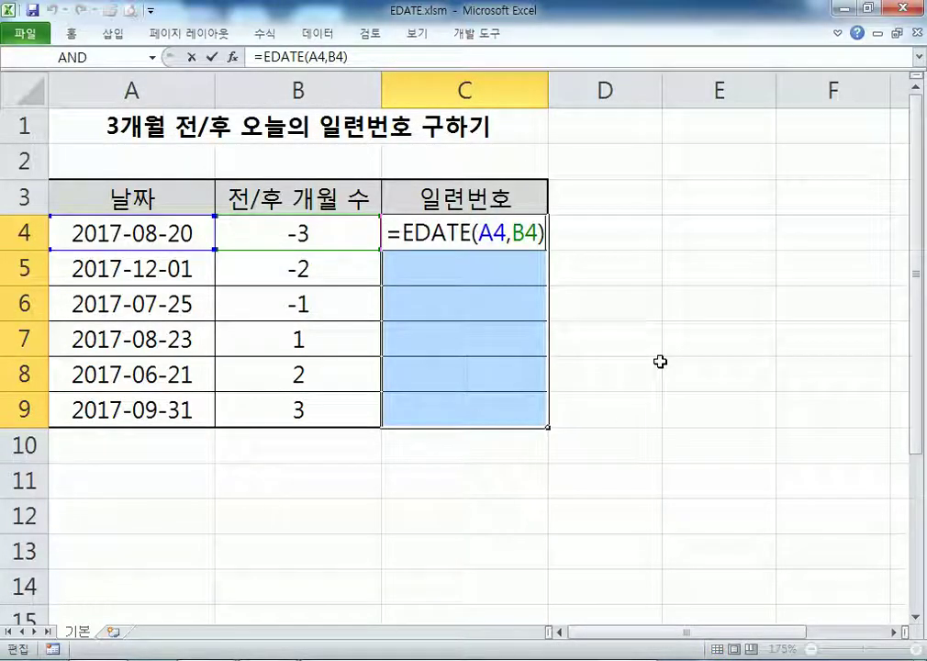
key(ctrl+Return)
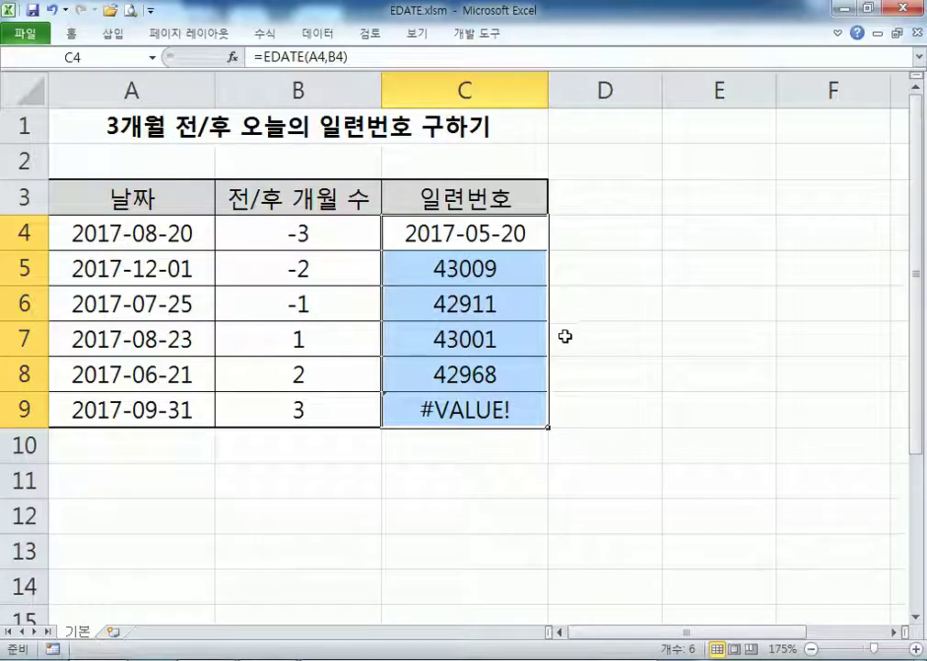
Step: Apply the short date format (간단한 날짜) to all results in C4:C9
key(ctrl+1)
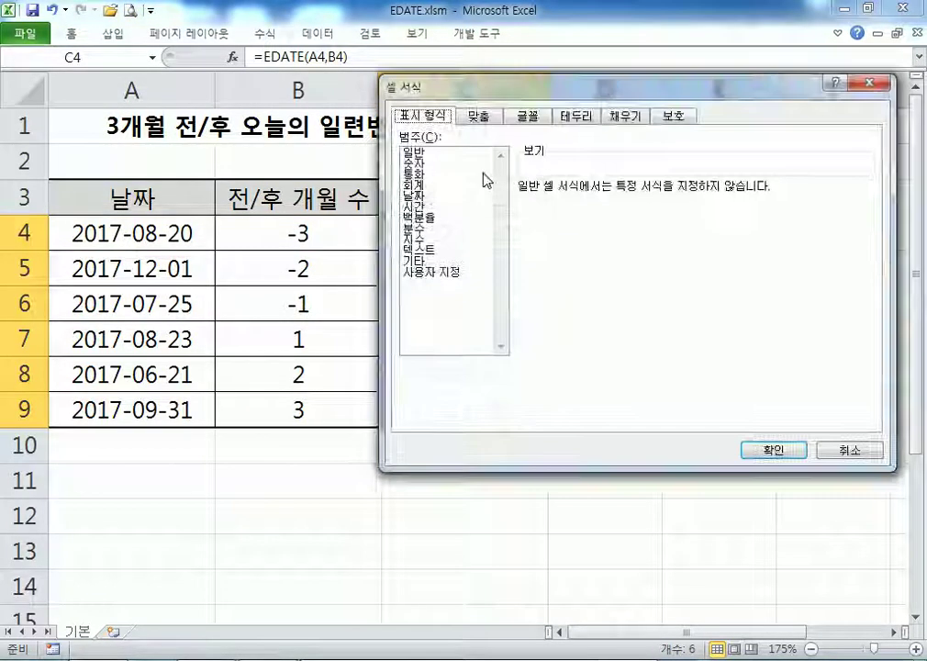
key(Escape)
click(71, 33)
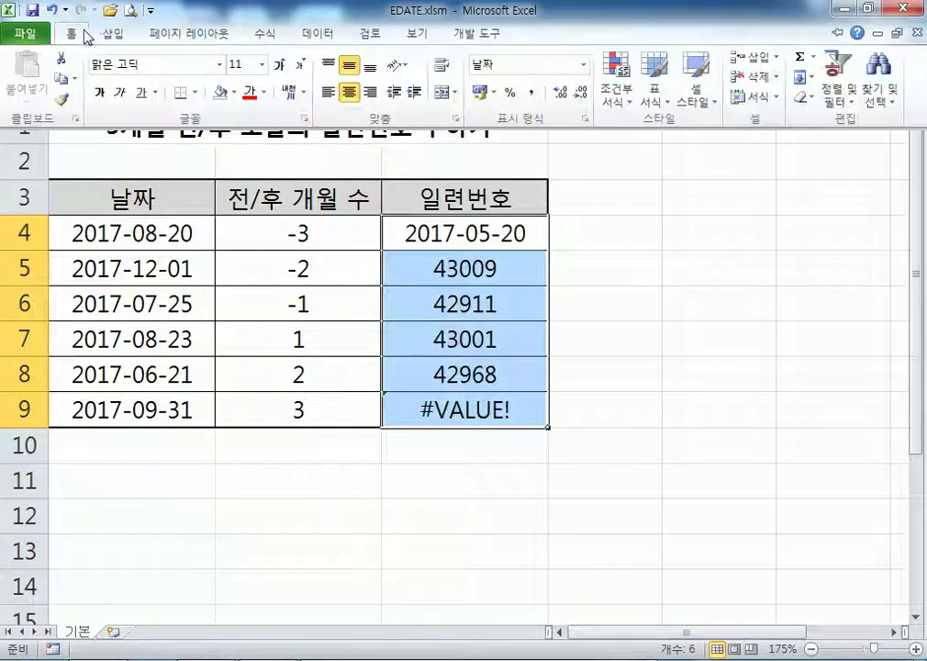
click(581, 64)
click(523, 253)
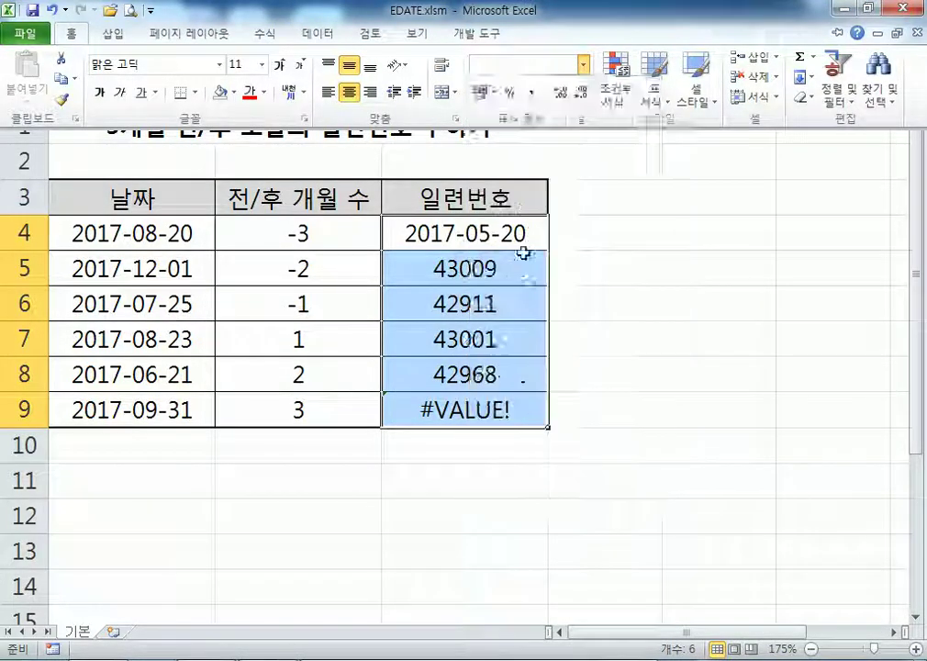
Step: Examine the EDATE formula in C9 and the source date in A9 to find the cause of the error
click(478, 423)
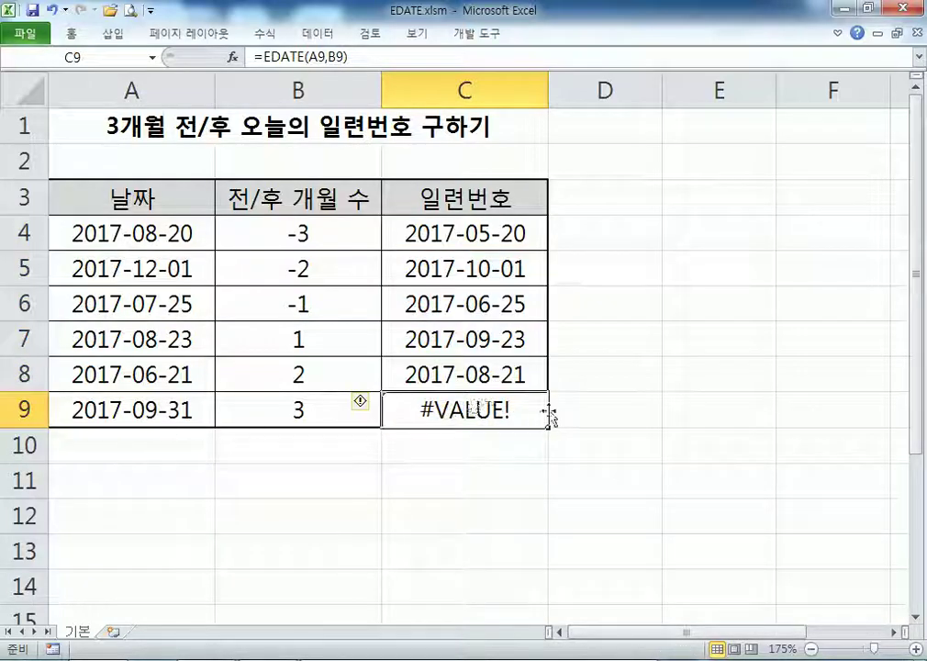
key(F2)
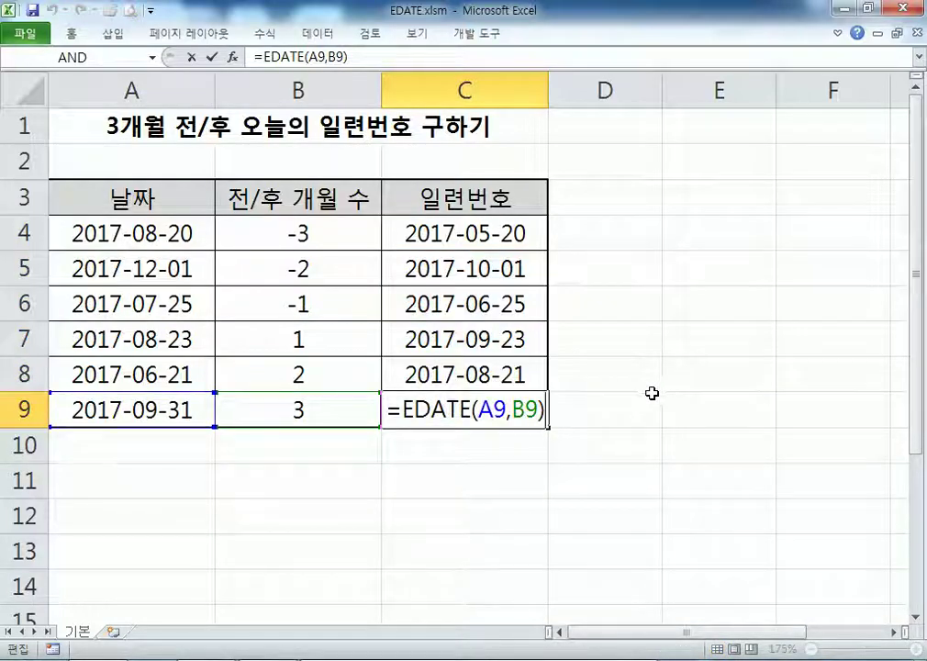
key(Return)
click(503, 405)
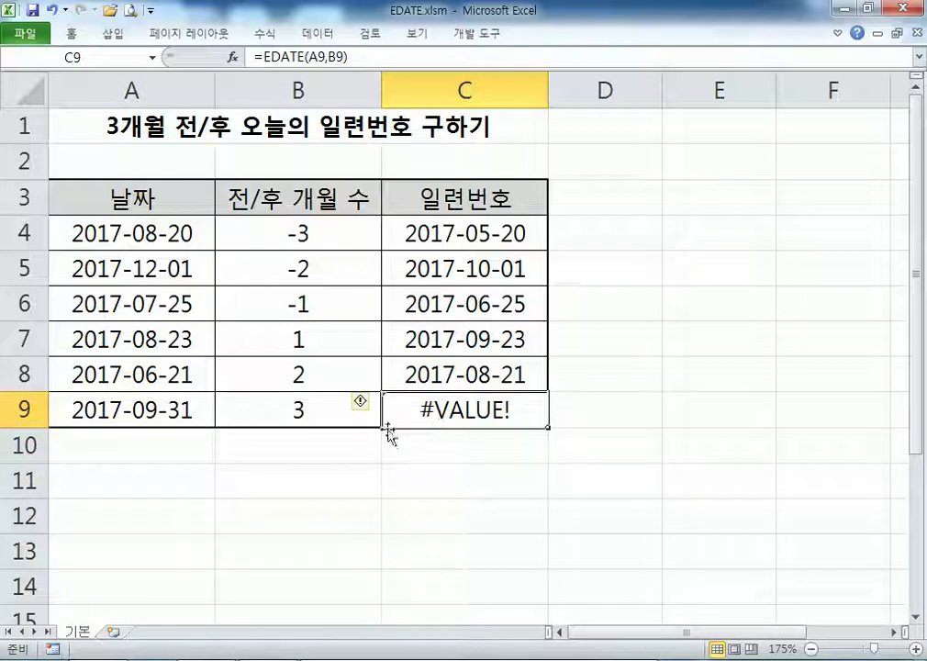
double_click(72, 411)
click(55, 410)
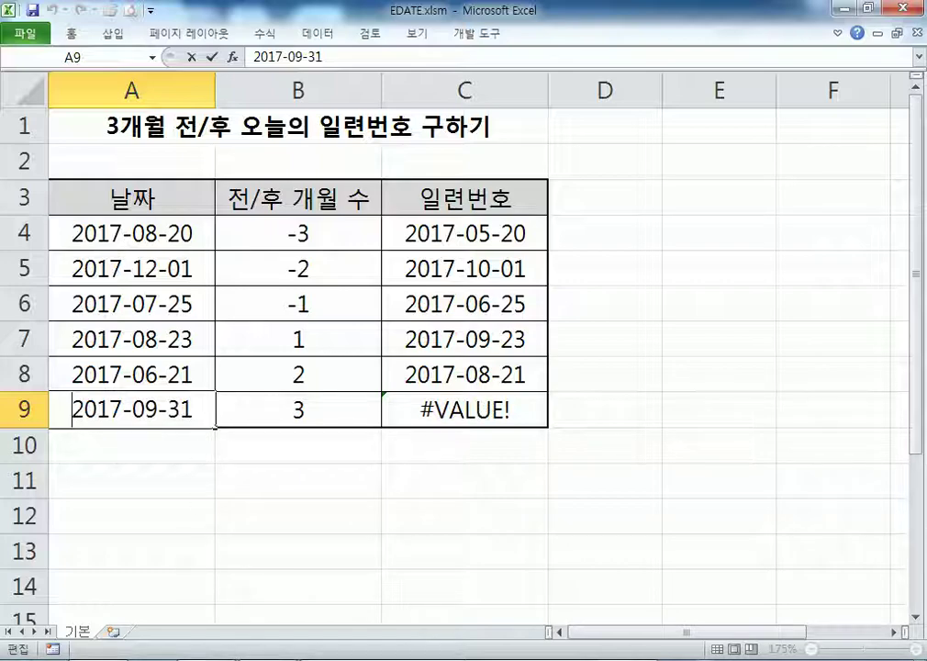
click(221, 562)
Step: Return to the file explorer and open EOMONTH.xlsm from the 06 부록 folder
click(209, 659)
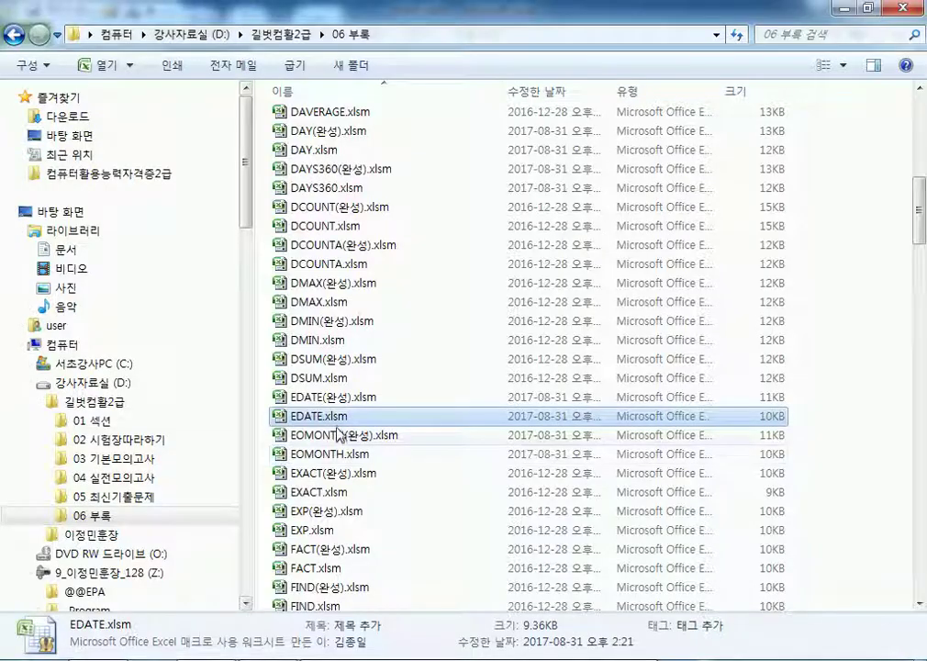
double_click(330, 453)
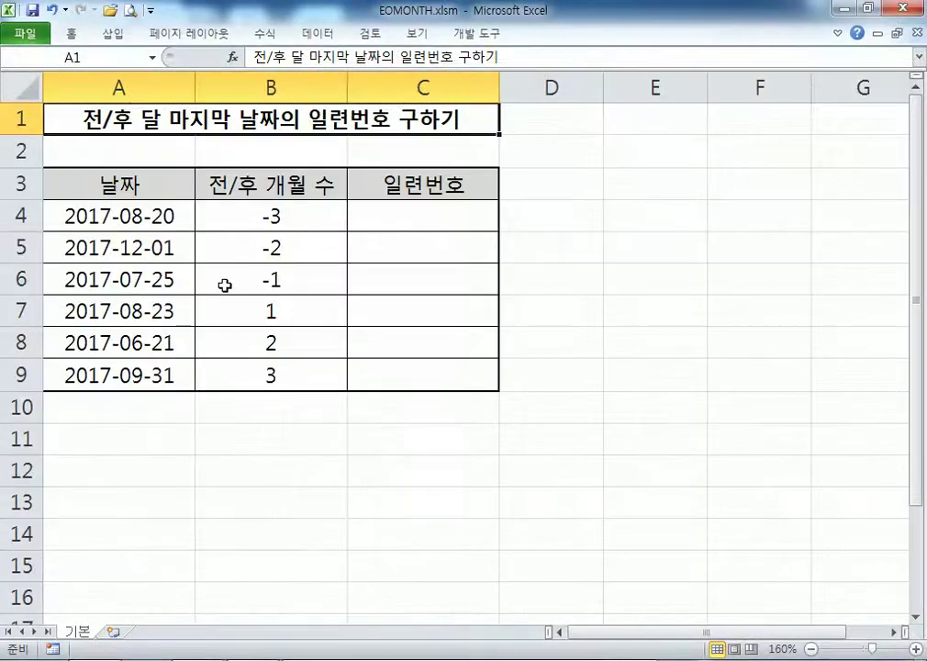
scroll(224, 286, up, 3)
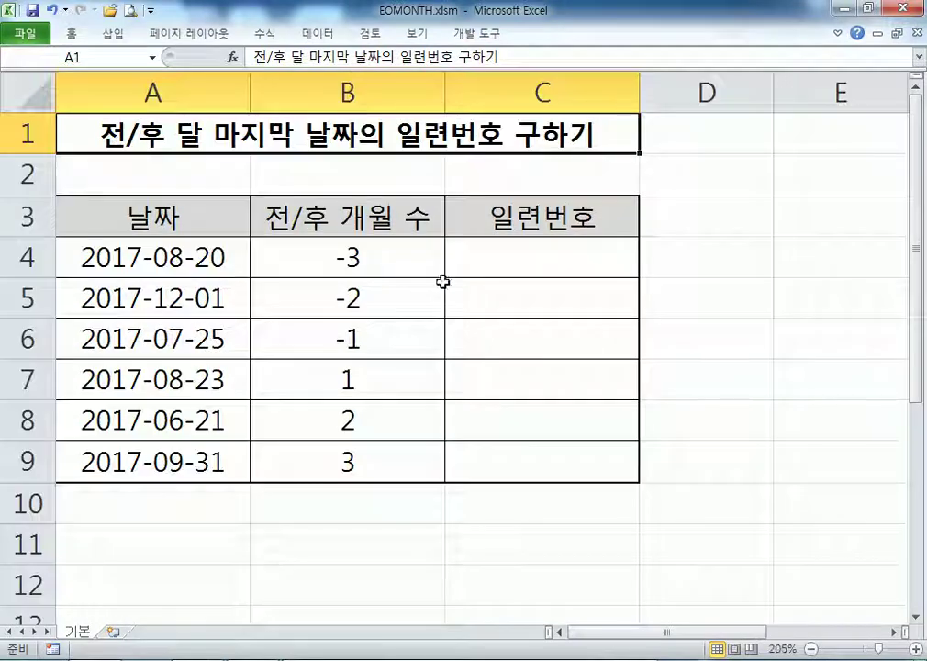
Step: Enter =EOMONTH(A4,B4) in C4 to get the serial number of the shifted month's last day
click(508, 260)
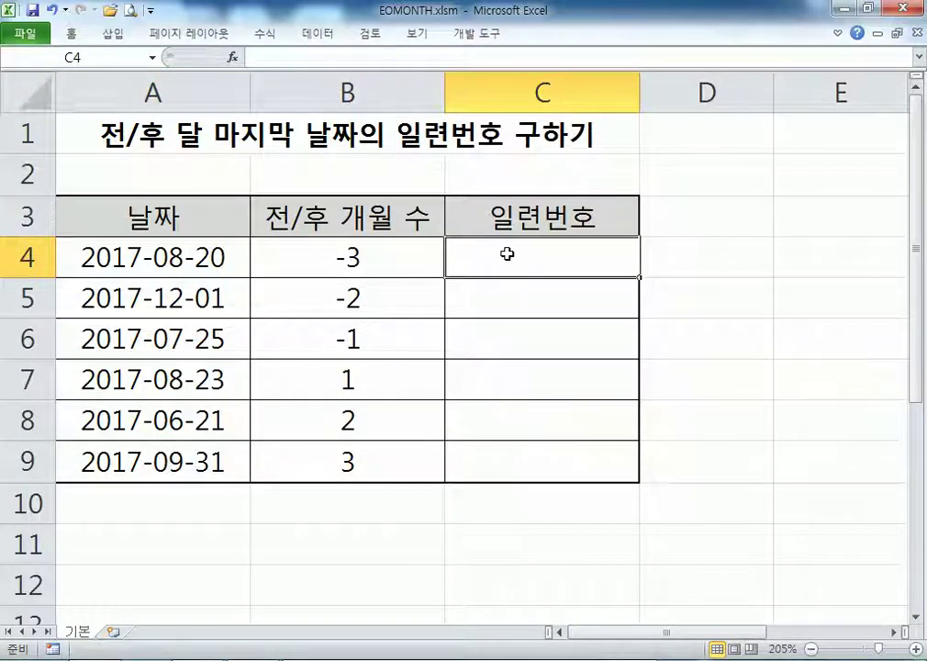
text(=EOMONTH()
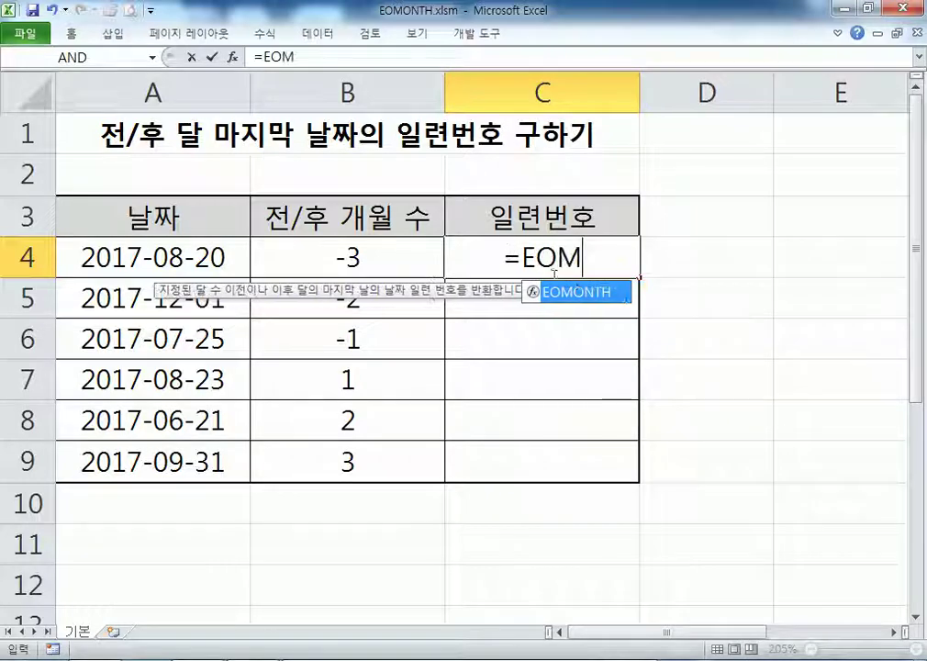
click(161, 262)
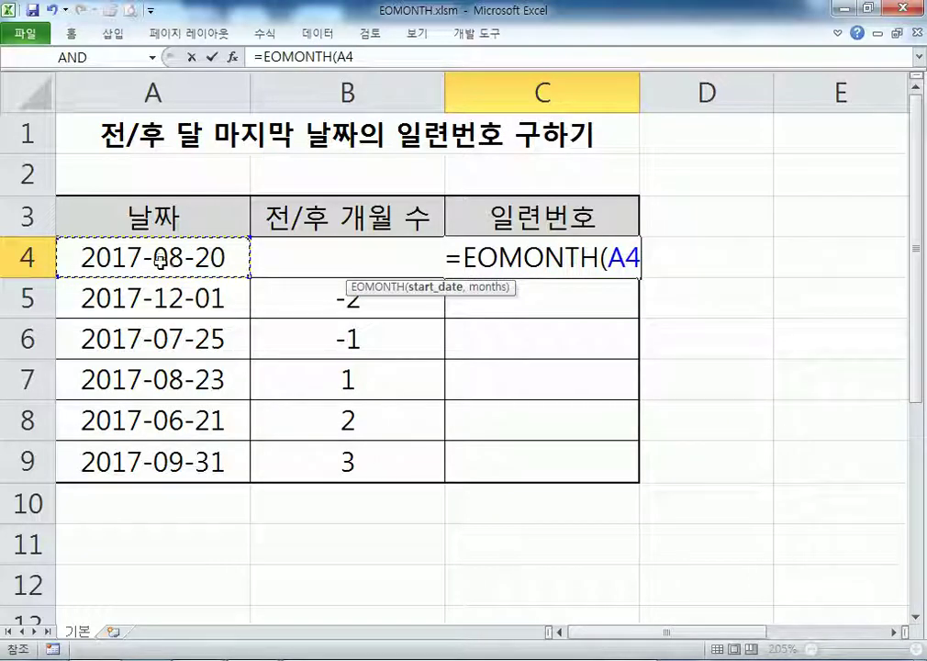
text(,)
click(288, 250)
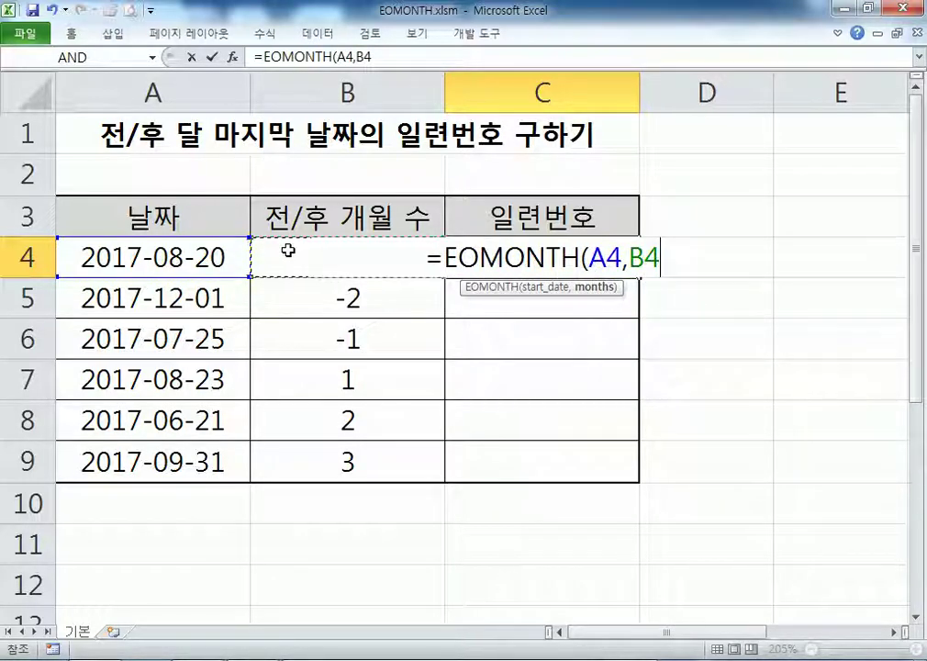
key(Return)
Step: Fill the EOMONTH formula from C4 into the whole range C4:C9
click(510, 252)
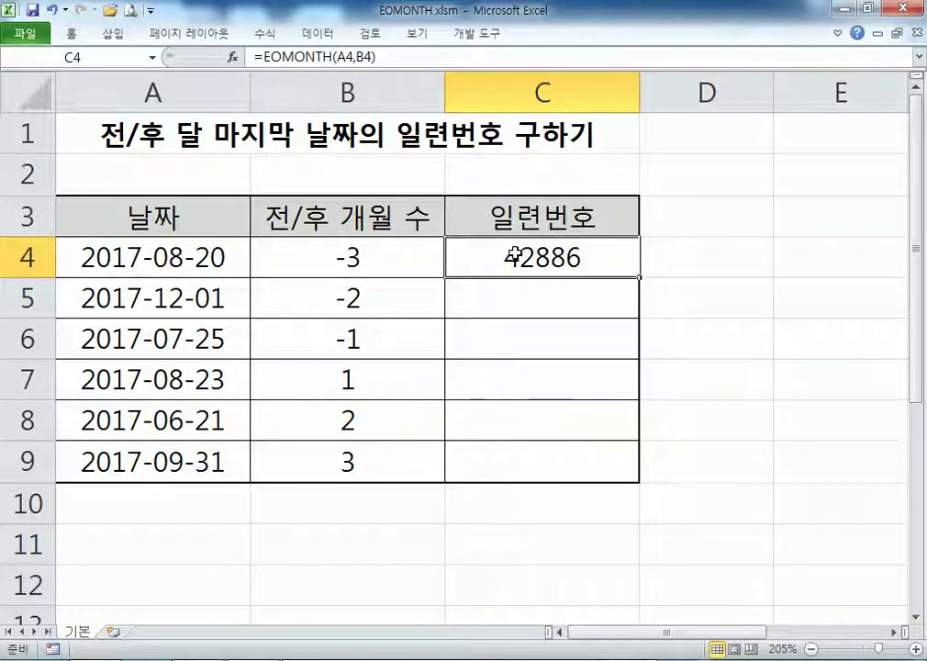
drag(541, 269, 523, 446)
key(F2)
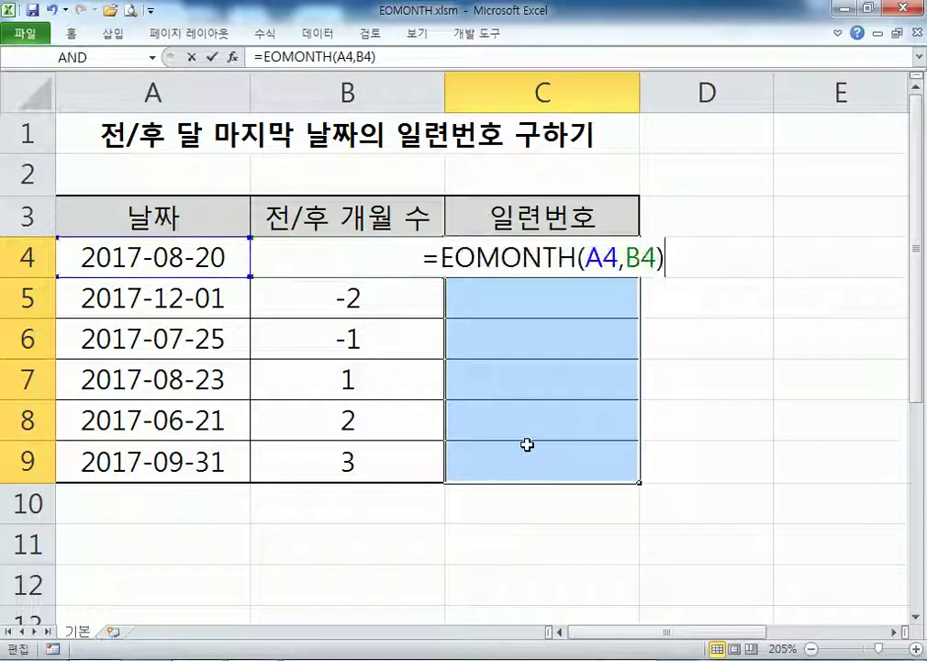
key(ctrl+Return)
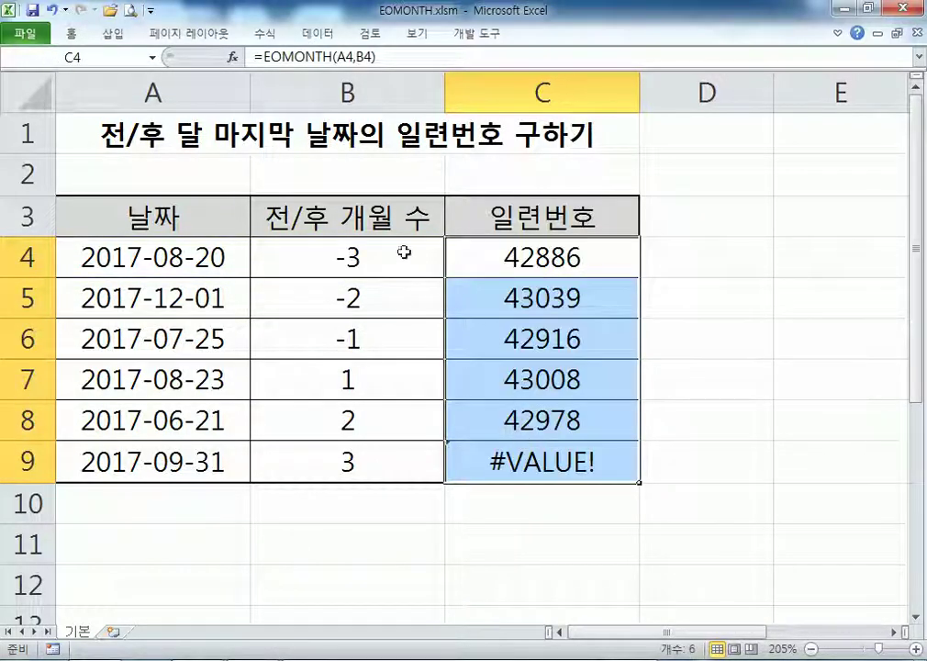
Step: Apply the short date format (간단한 날짜) to C4:C9 and compare the results with the source dates
click(71, 33)
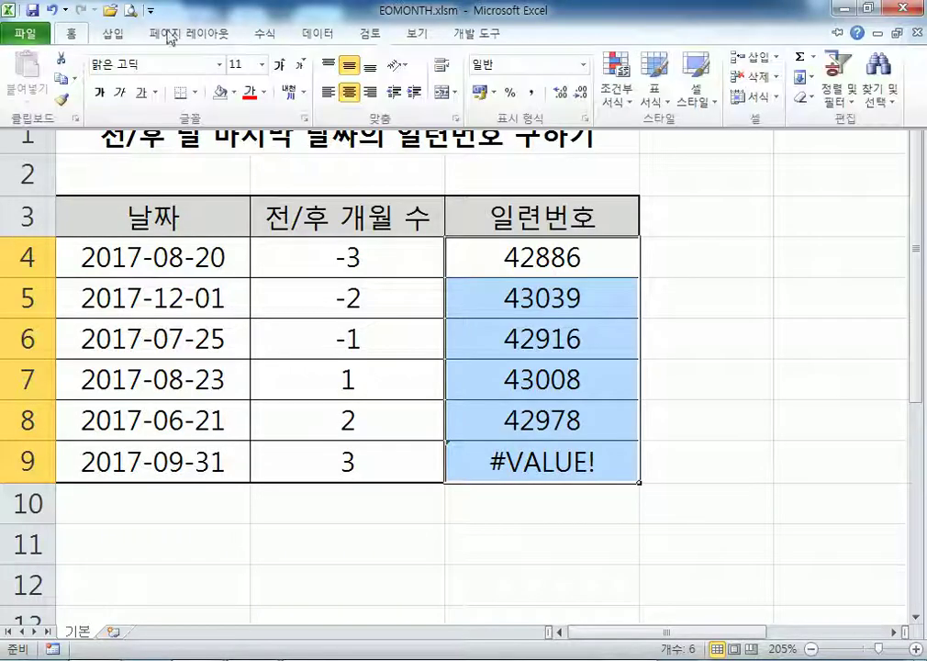
click(581, 64)
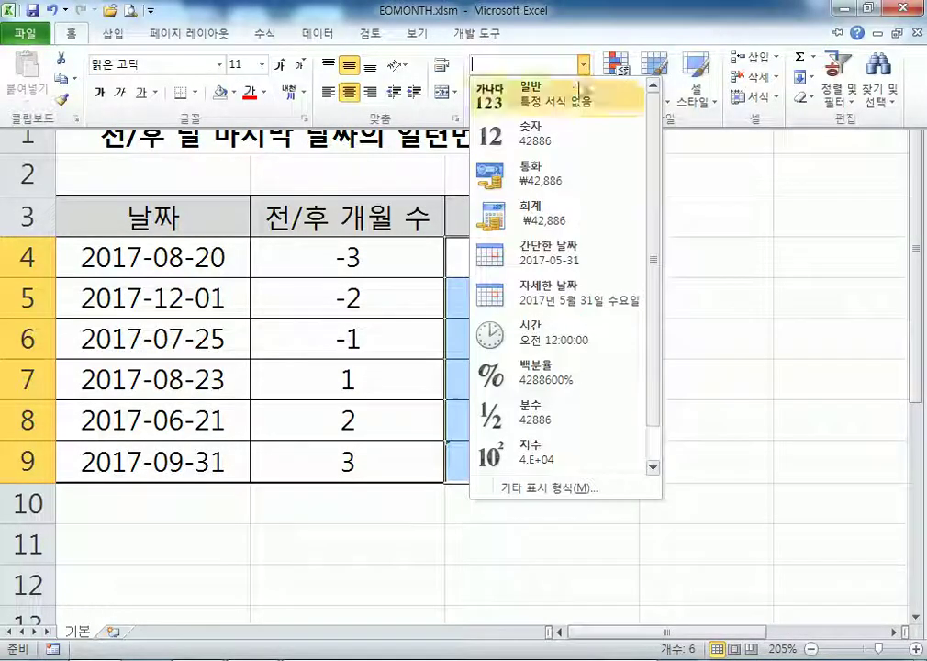
click(532, 254)
click(511, 256)
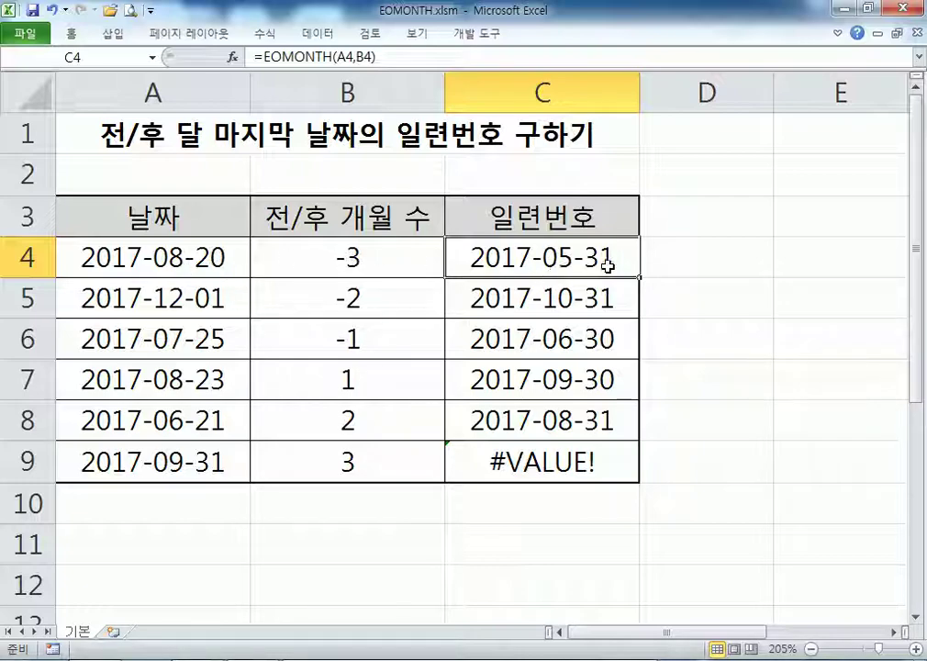
click(140, 300)
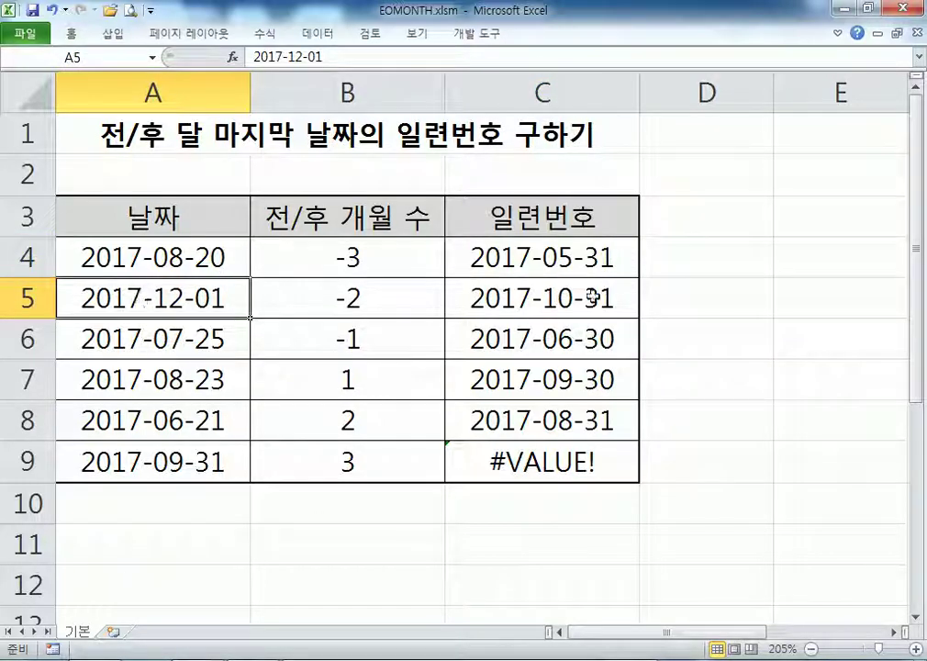
Step: Examine the dates, month offsets and results in rows 5 and 6, and the date entry in A9
click(592, 296)
click(315, 327)
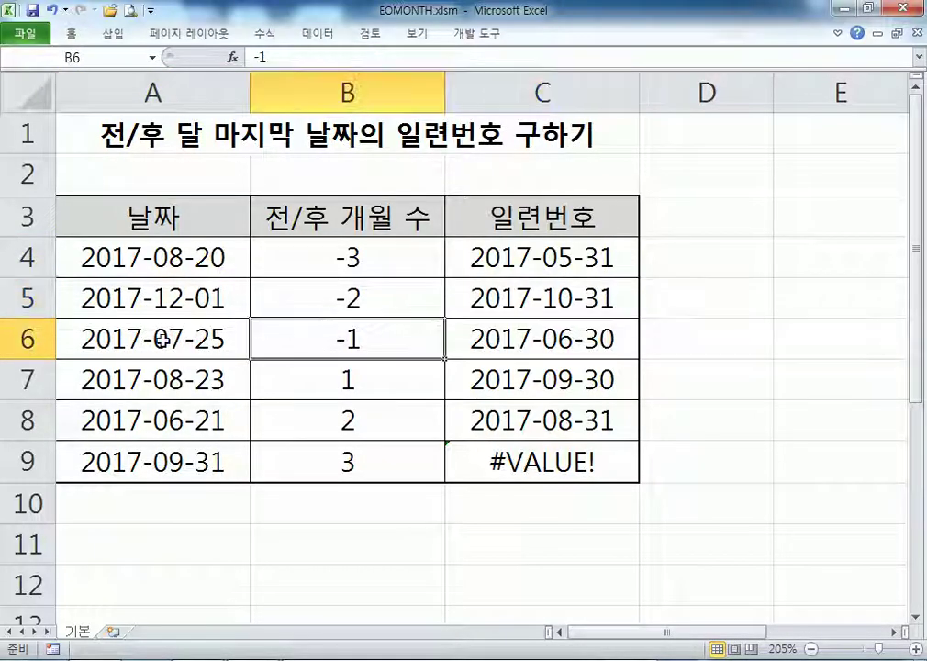
click(183, 350)
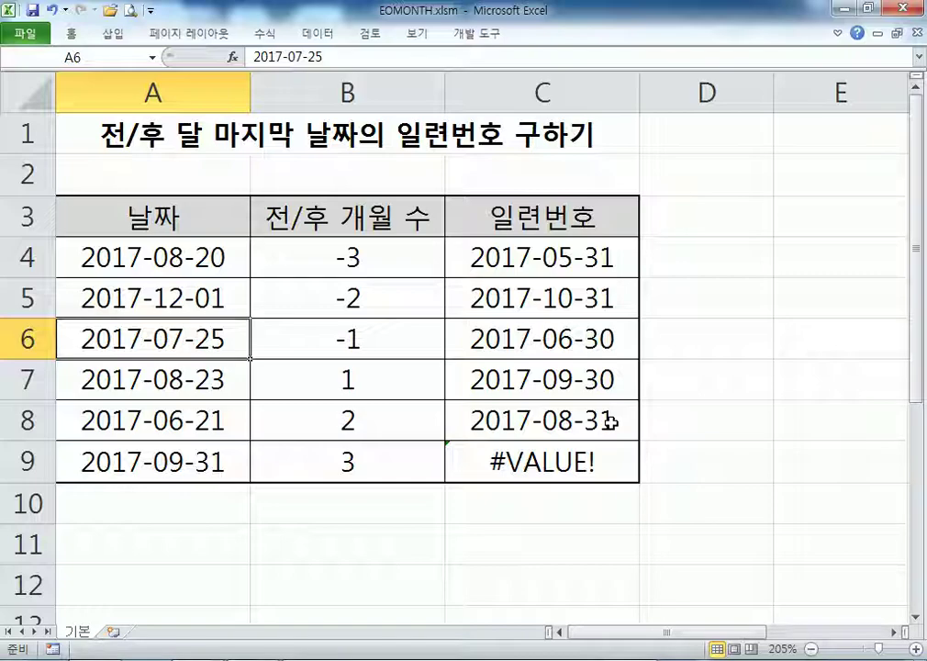
click(175, 473)
scroll(175, 473, down, 1)
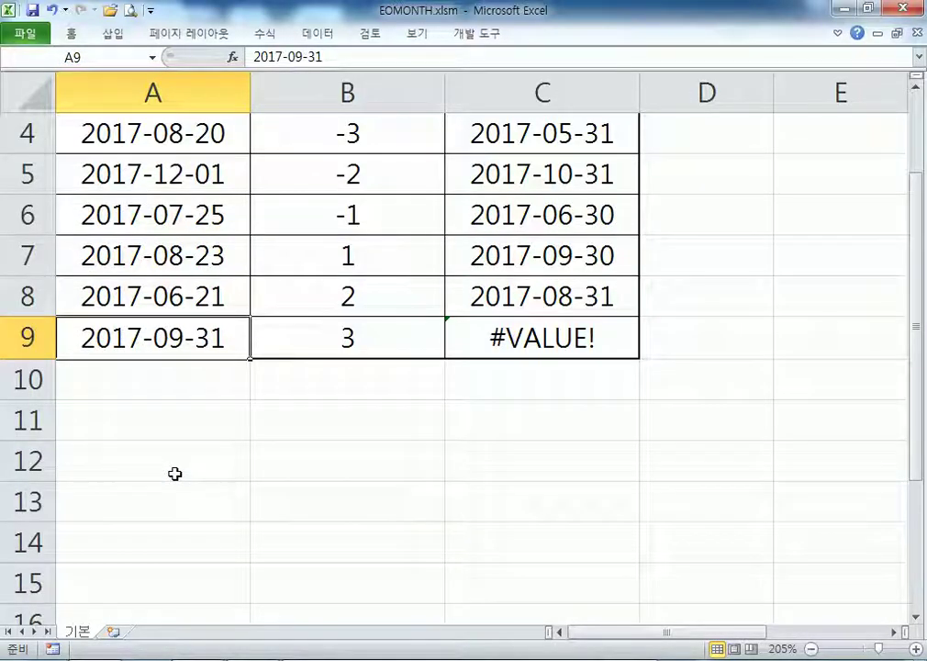
double_click(197, 341)
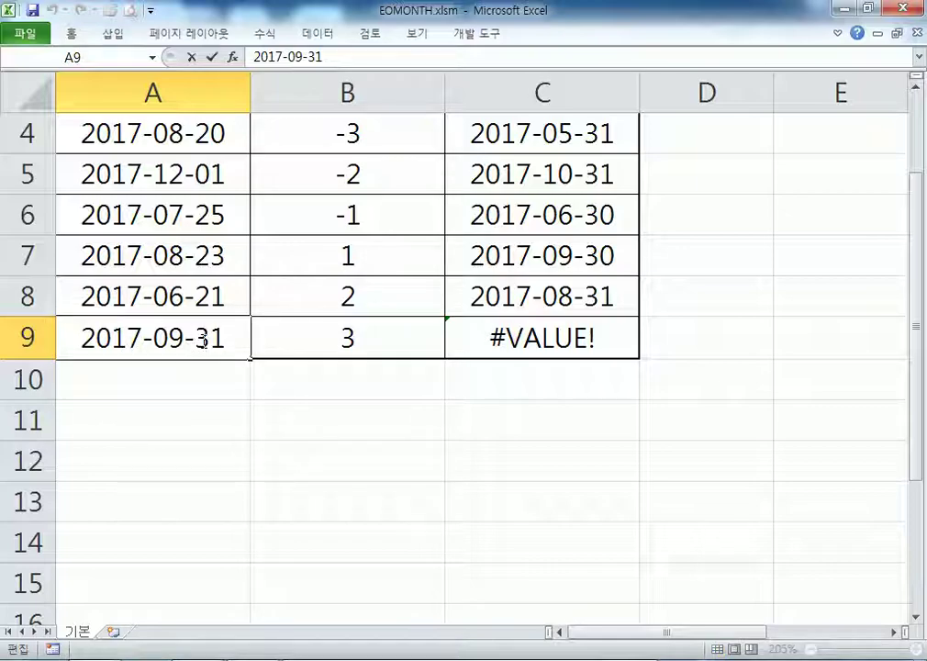
scroll(193, 326, up, 1)
Step: Widen column A and remove the centre alignment from the dates in A4:A9
drag(139, 257, 175, 452)
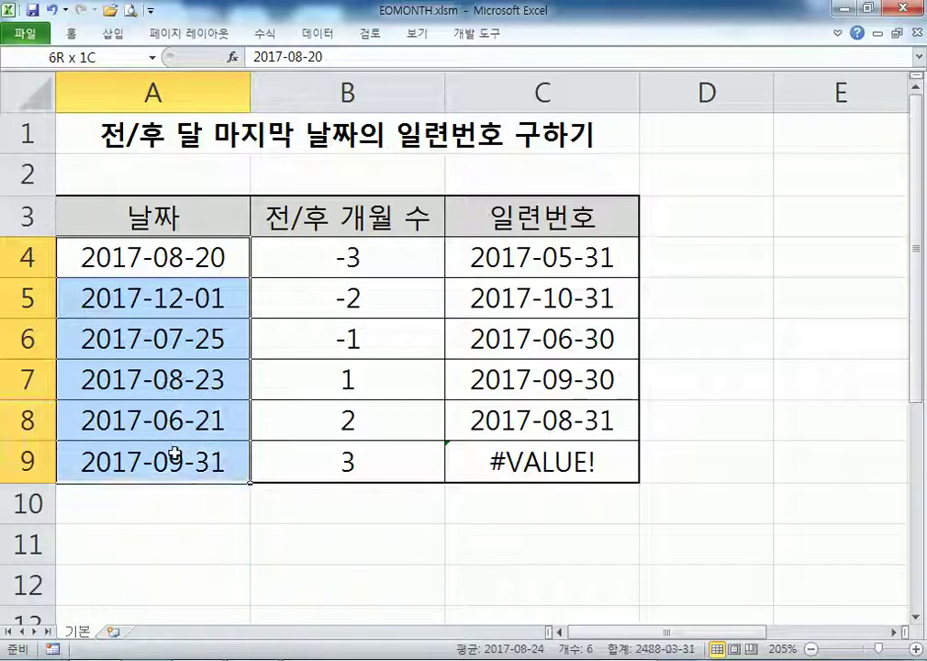
drag(256, 91, 353, 91)
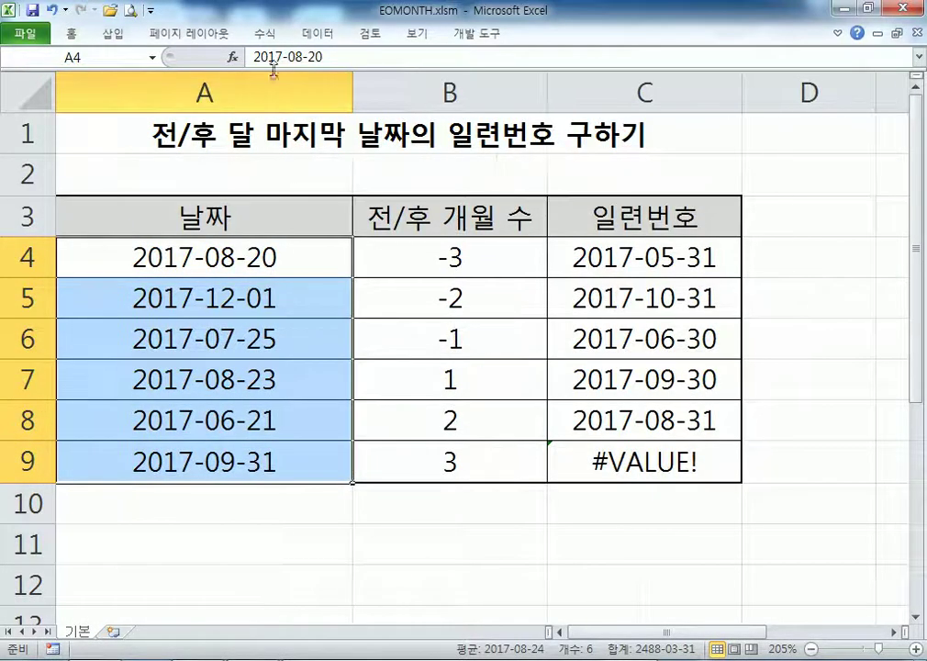
click(81, 37)
click(356, 93)
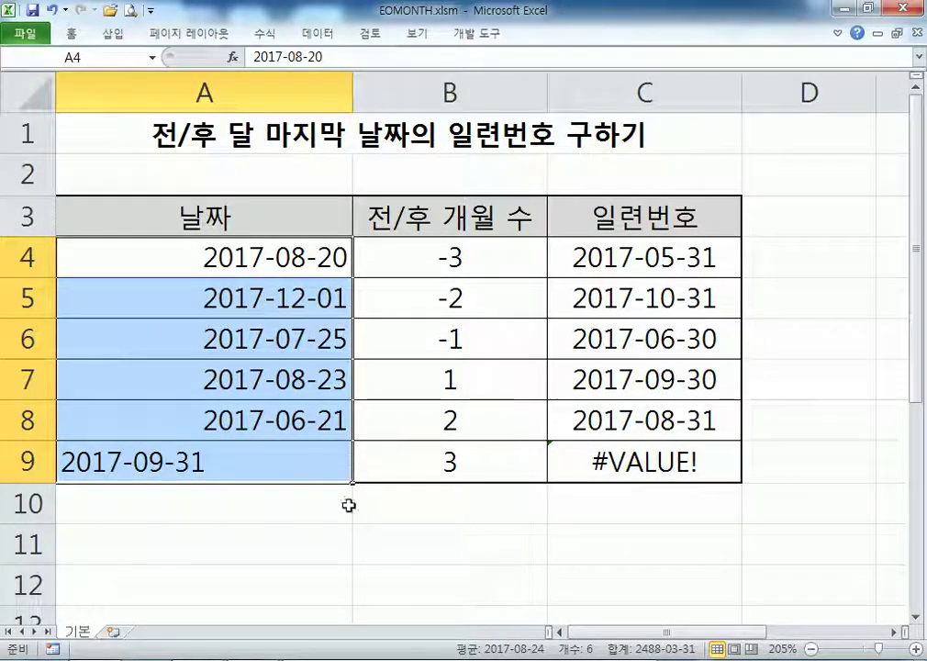
Step: Compare the alignment of the dates in A4:A8 with A9, and check the result in C9
drag(271, 259, 275, 420)
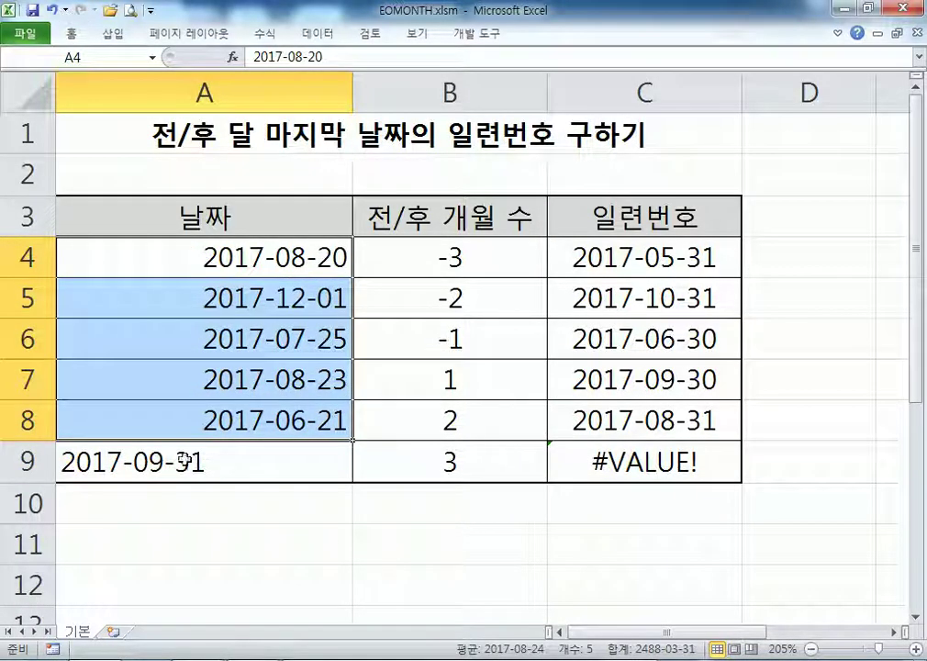
click(183, 461)
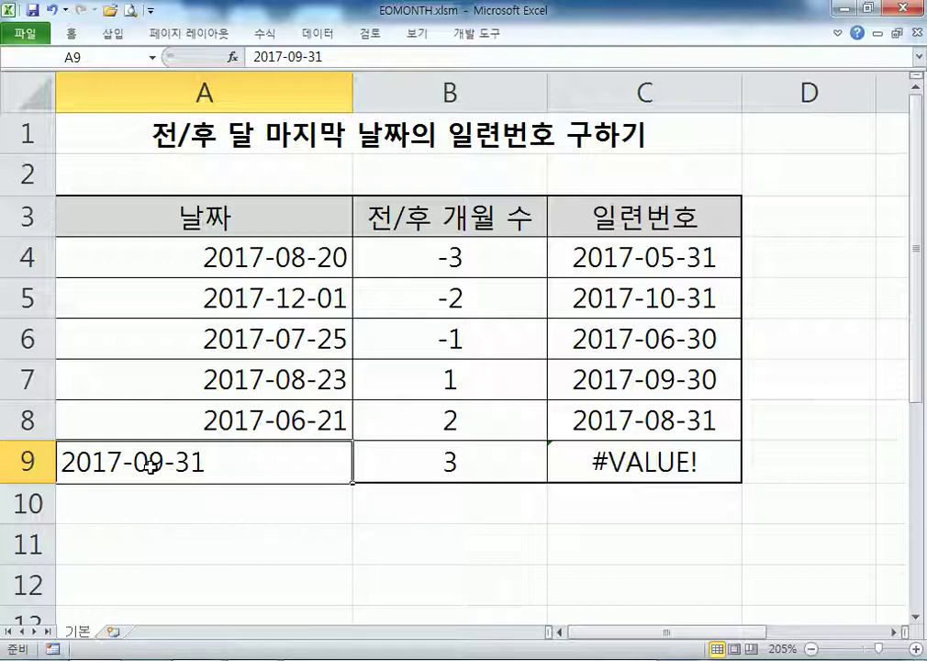
click(672, 470)
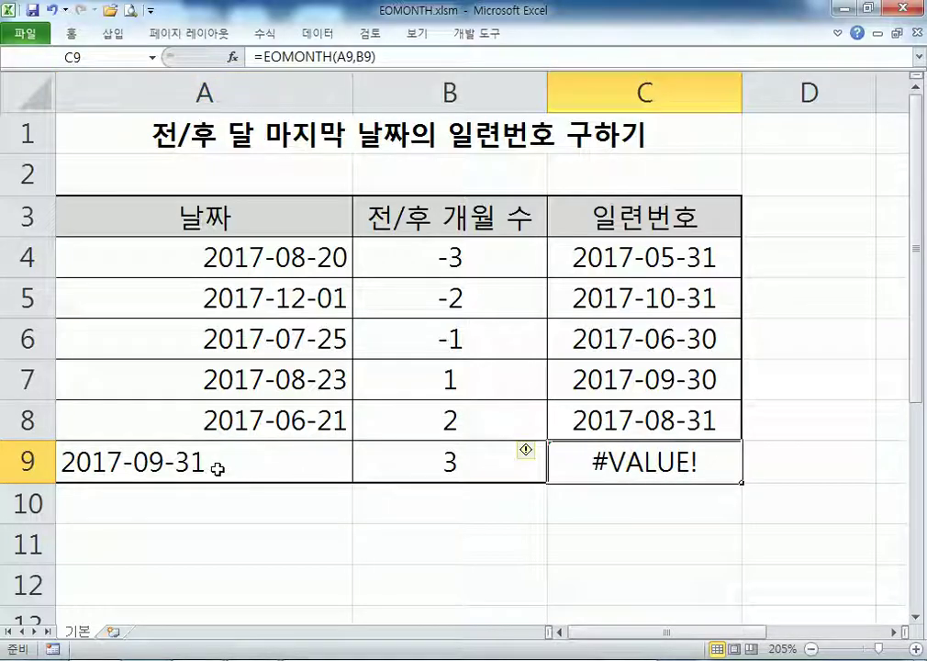
mouse_move(523, 451)
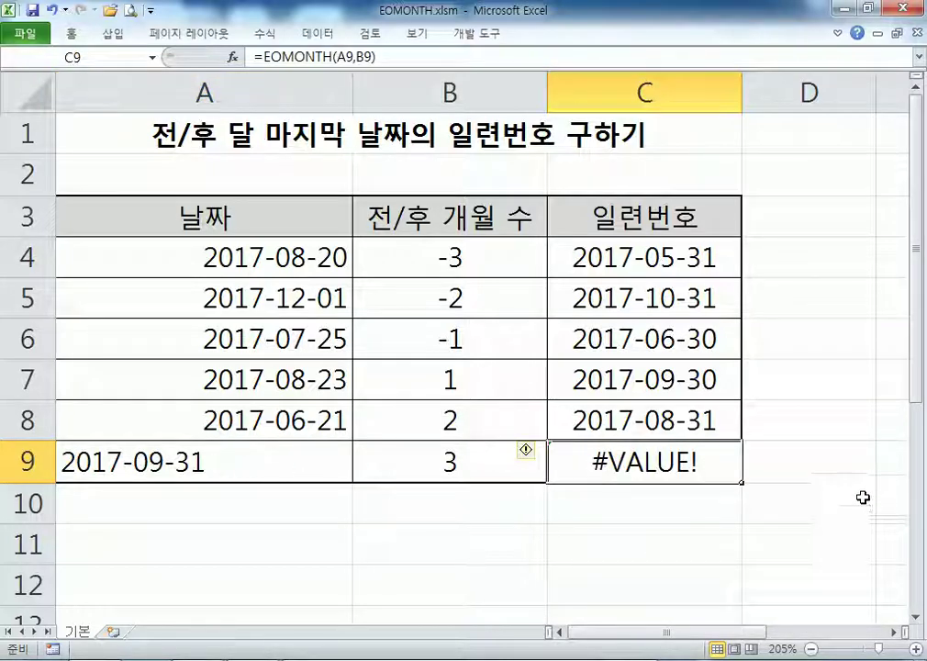
Step: Inspect the arguments of the EOMONTH formula in C4
click(559, 257)
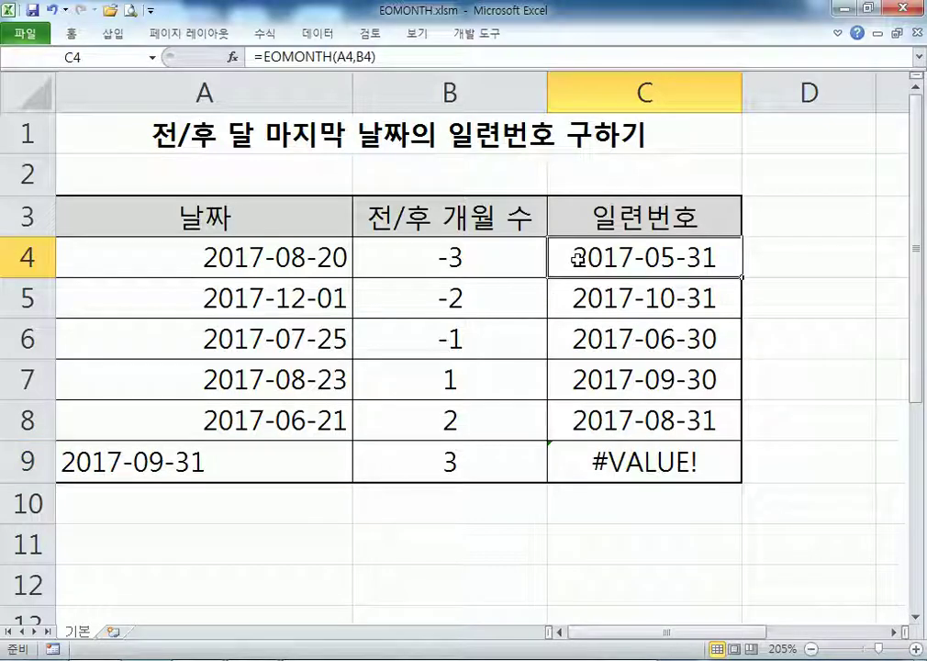
double_click(573, 266)
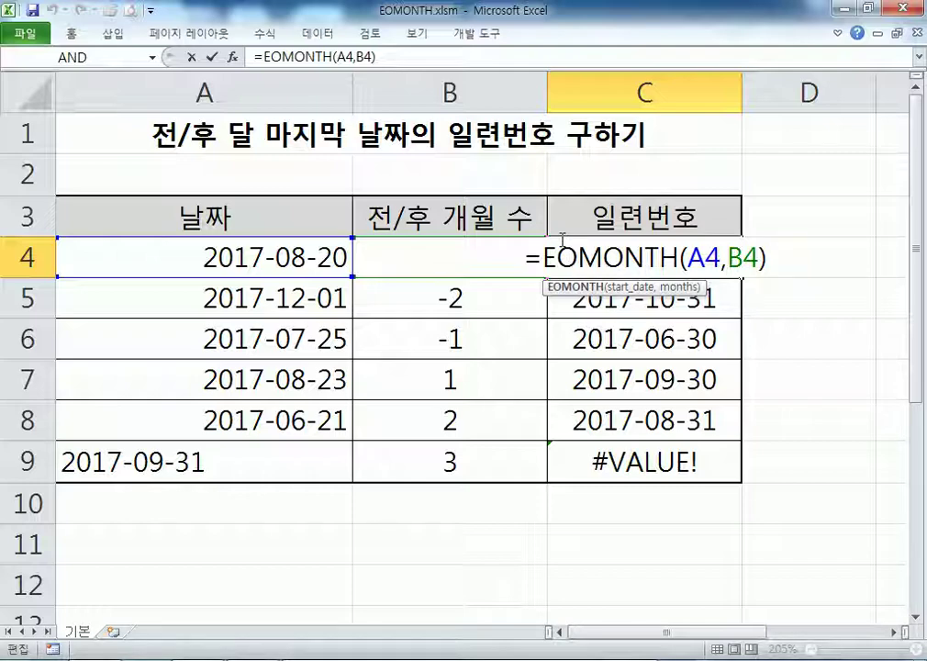
key(Return)
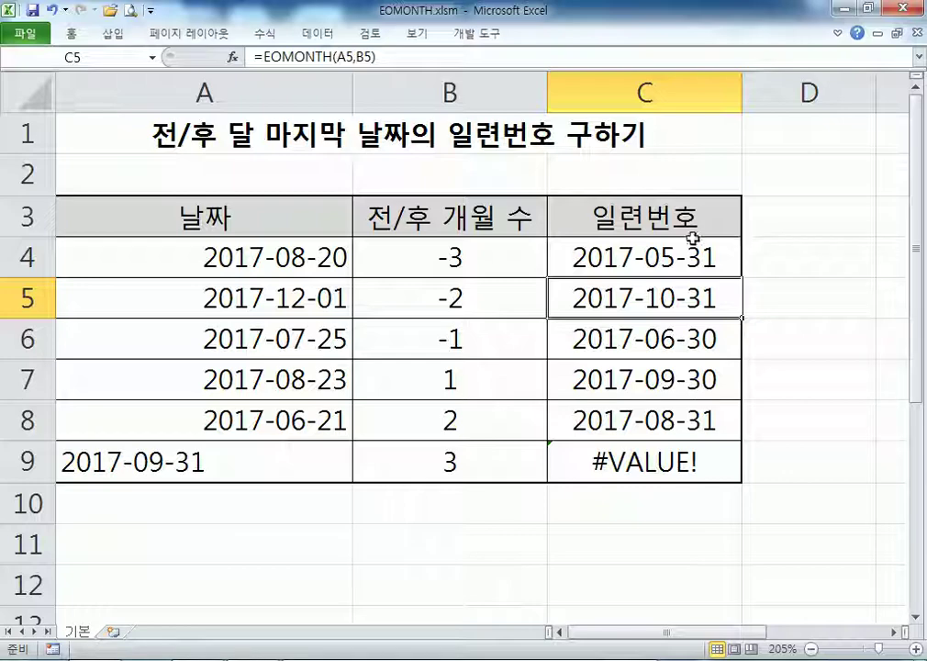
click(658, 263)
double_click(590, 267)
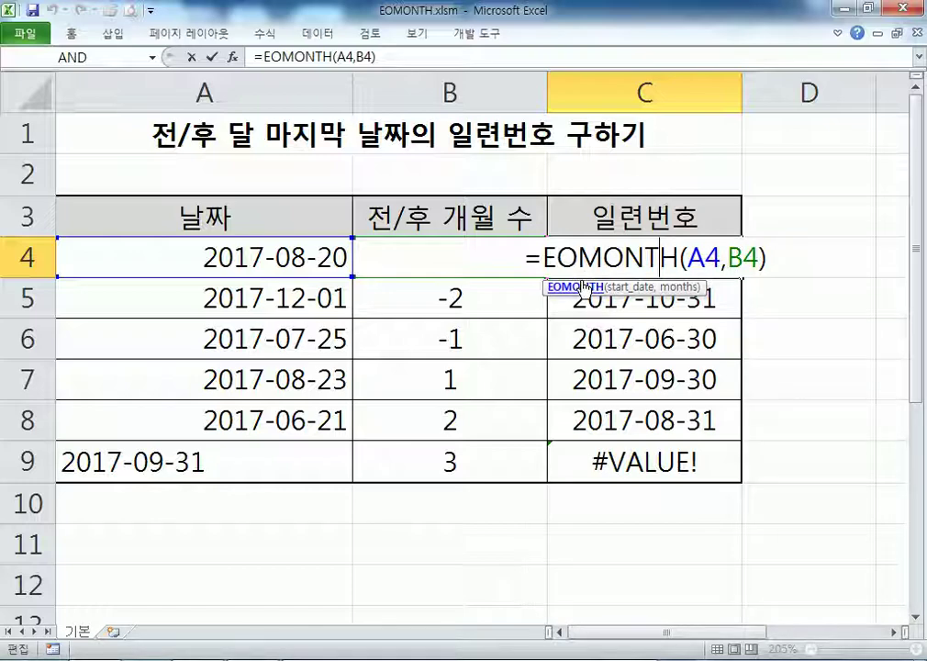
Step: Switch to the EDATE.xlsm workbook and check the month offsets in B4, B9 and B8
click(368, 516)
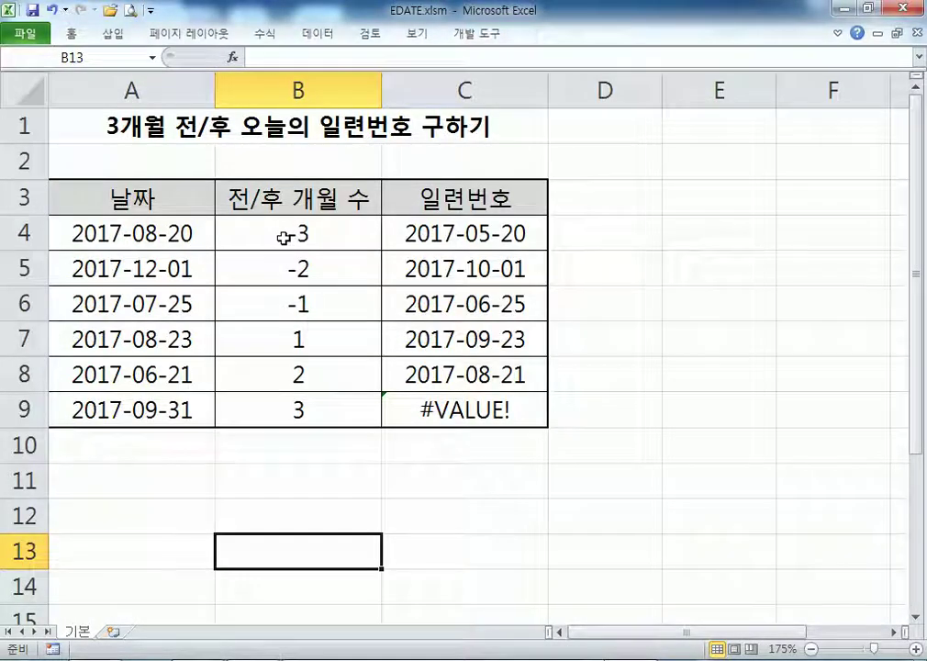
click(290, 235)
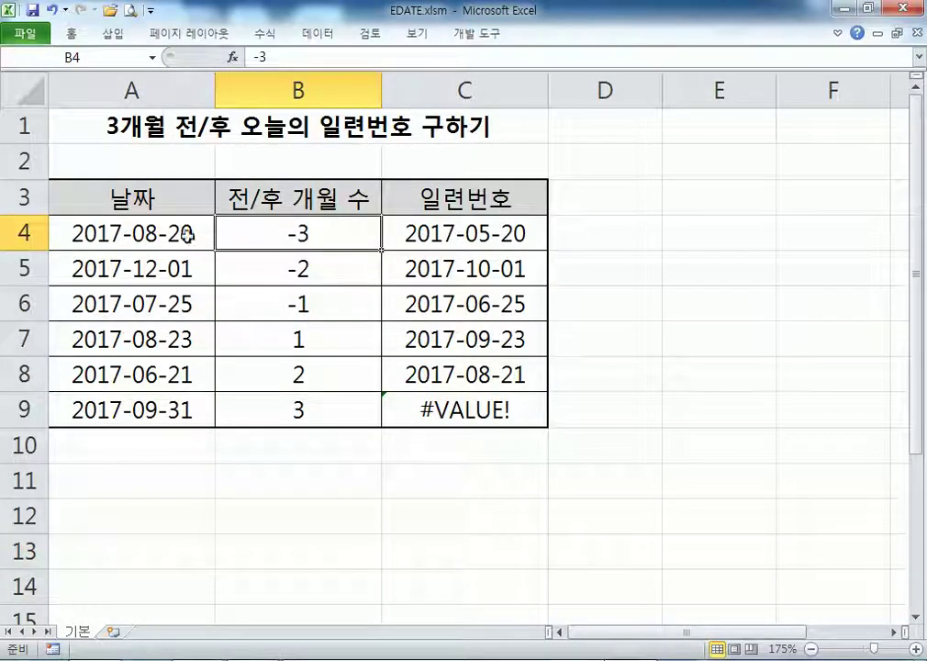
click(291, 409)
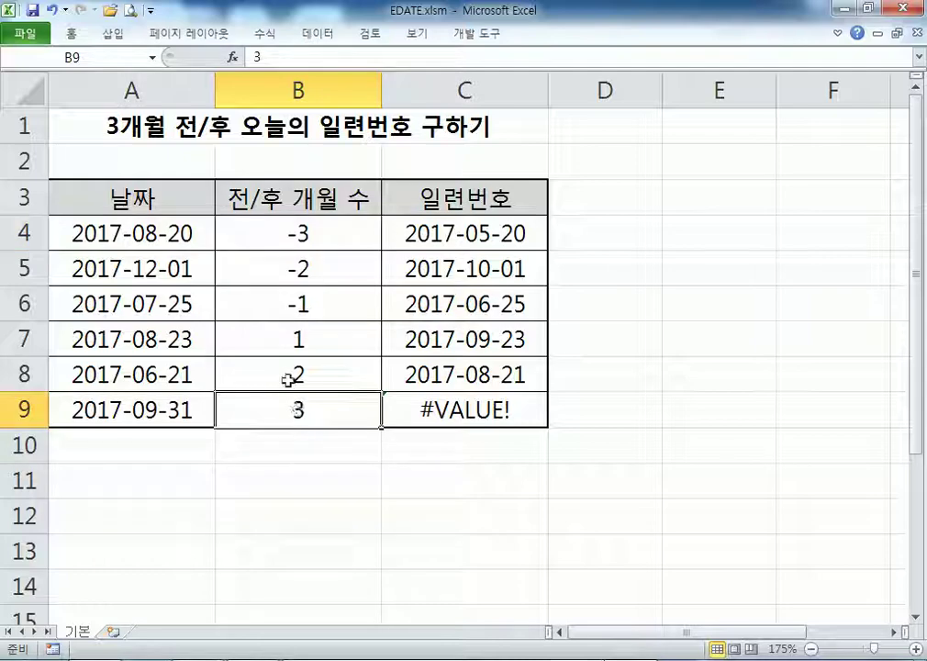
click(288, 375)
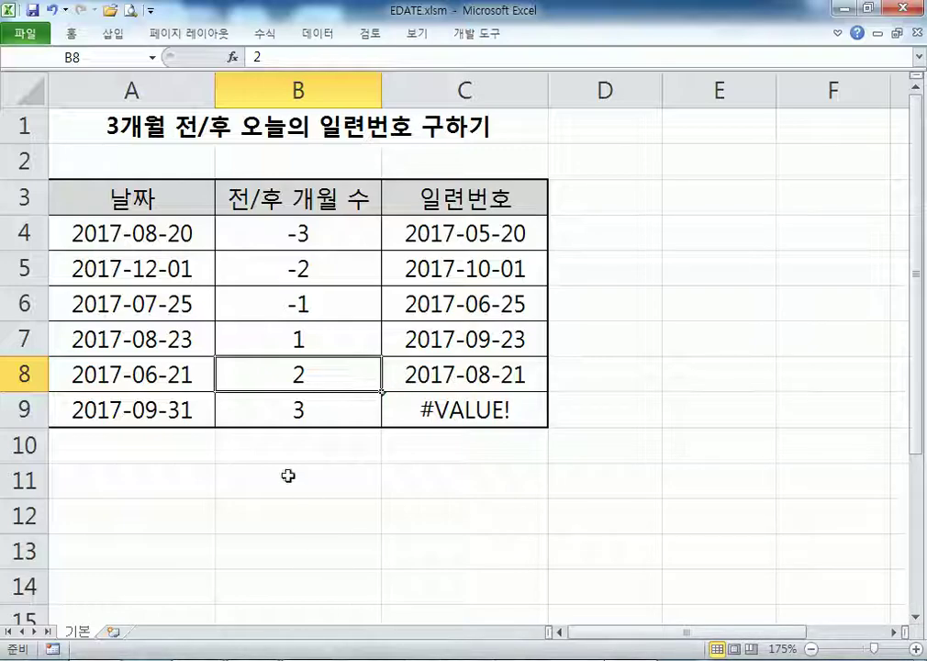
Step: Change the date in A9 to 2017-10-31 and the month offset in B9 to 1
click(157, 412)
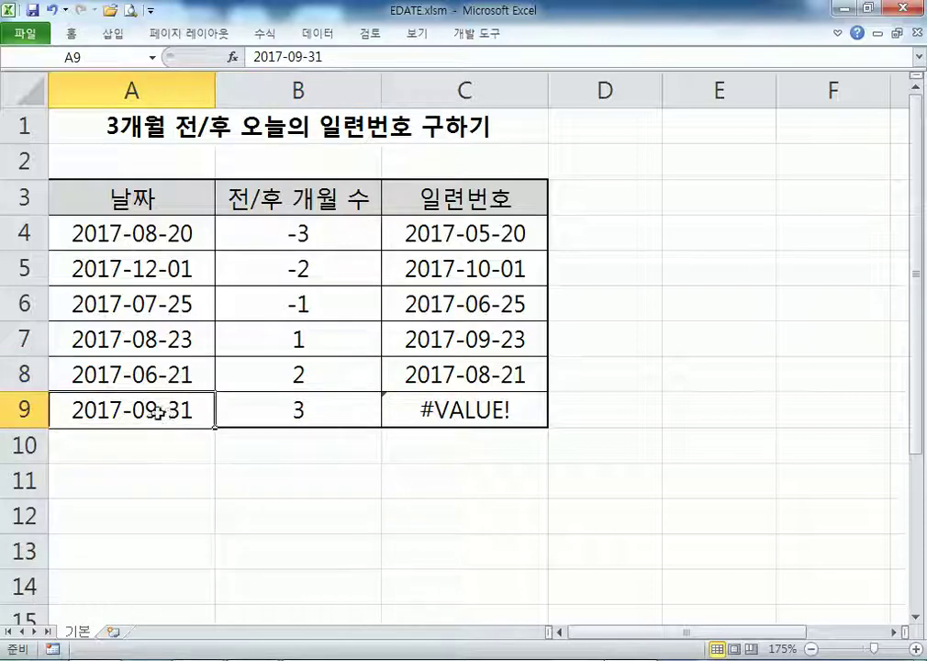
double_click(137, 409)
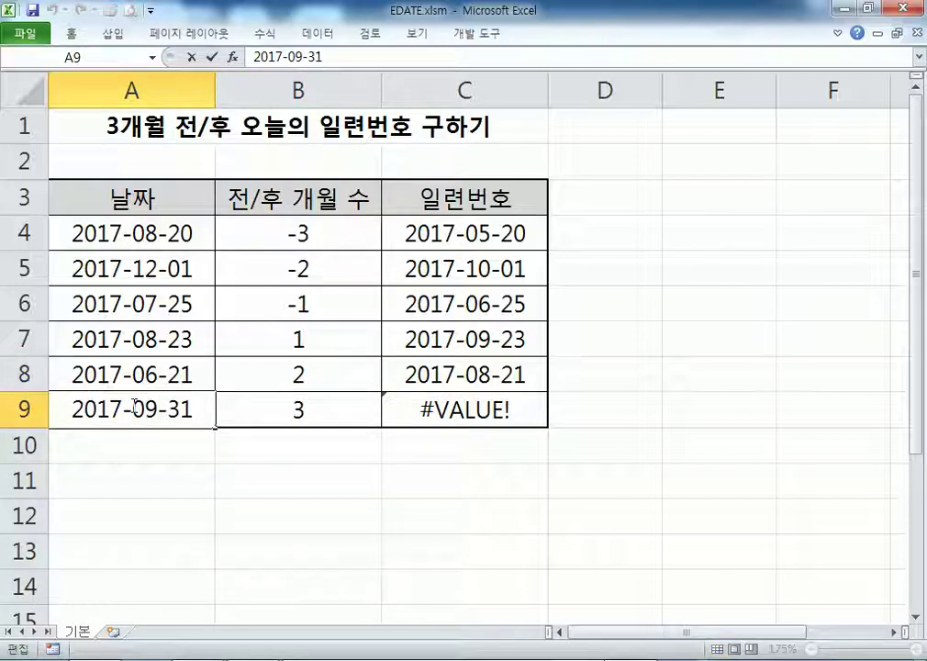
drag(127, 409, 148, 409)
text(1)
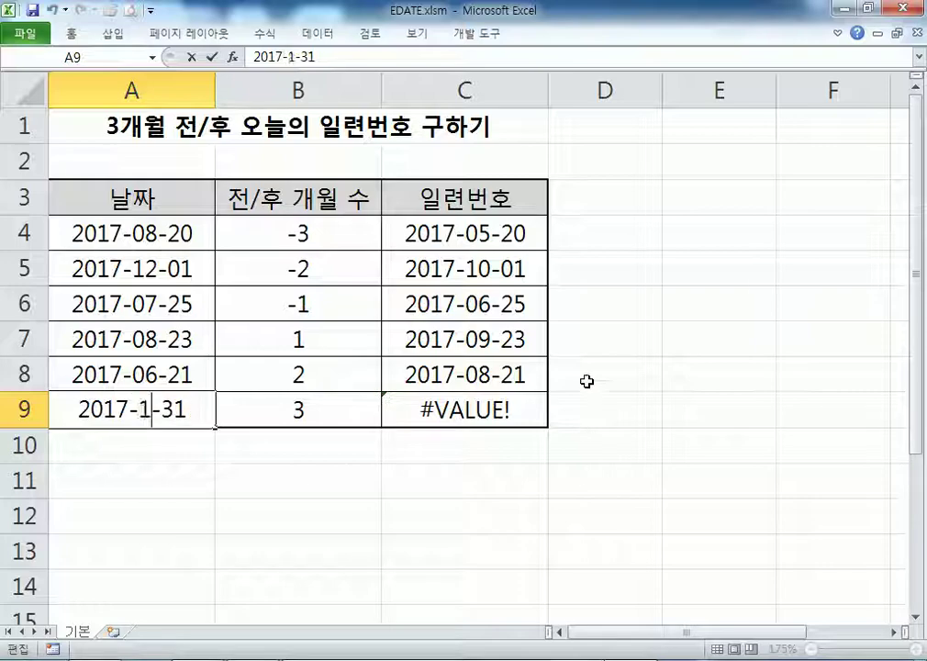
text(0)
key(Tab)
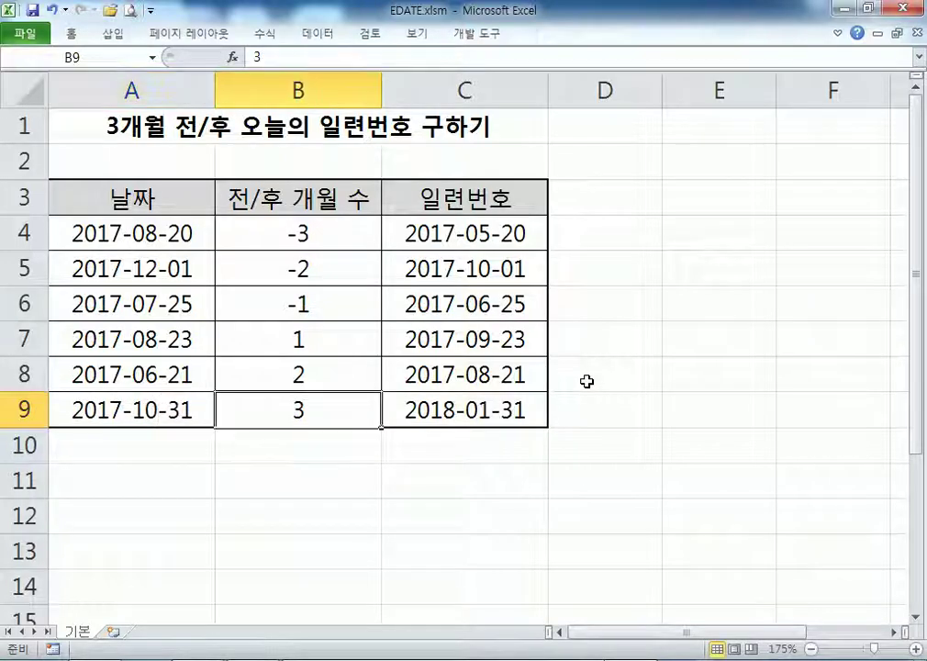
text(1)
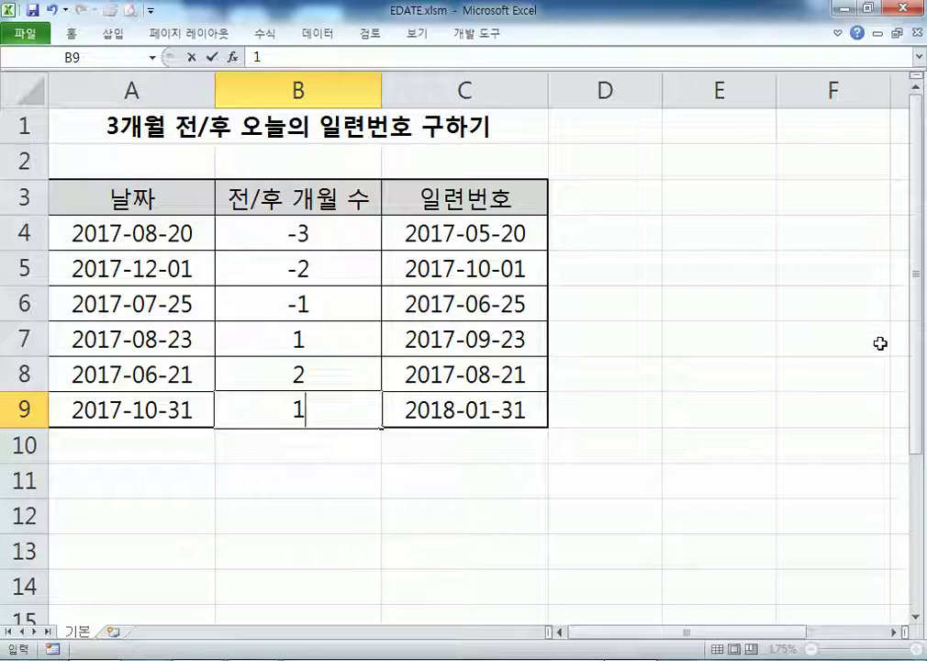
key(Return)
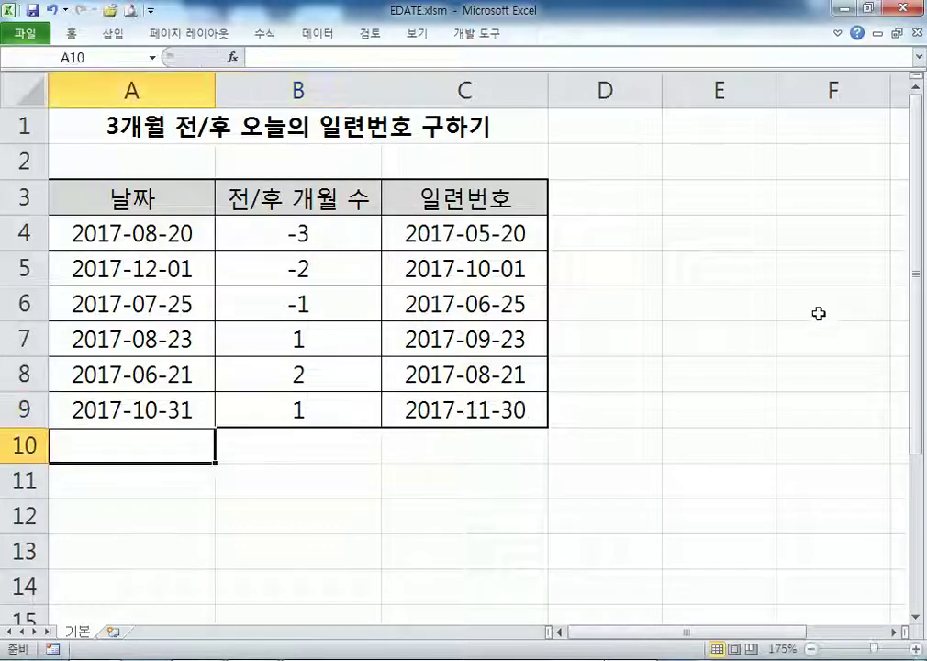
Step: Inspect the EDATE formula in C9 and compare the start dates in rows 9 and 4 with their results
click(452, 410)
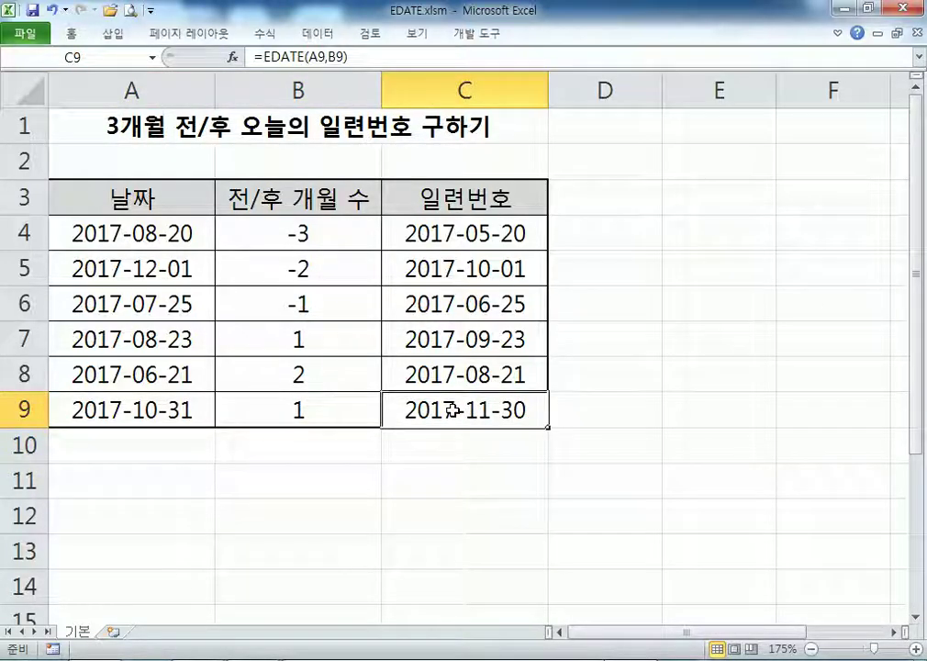
key(F2)
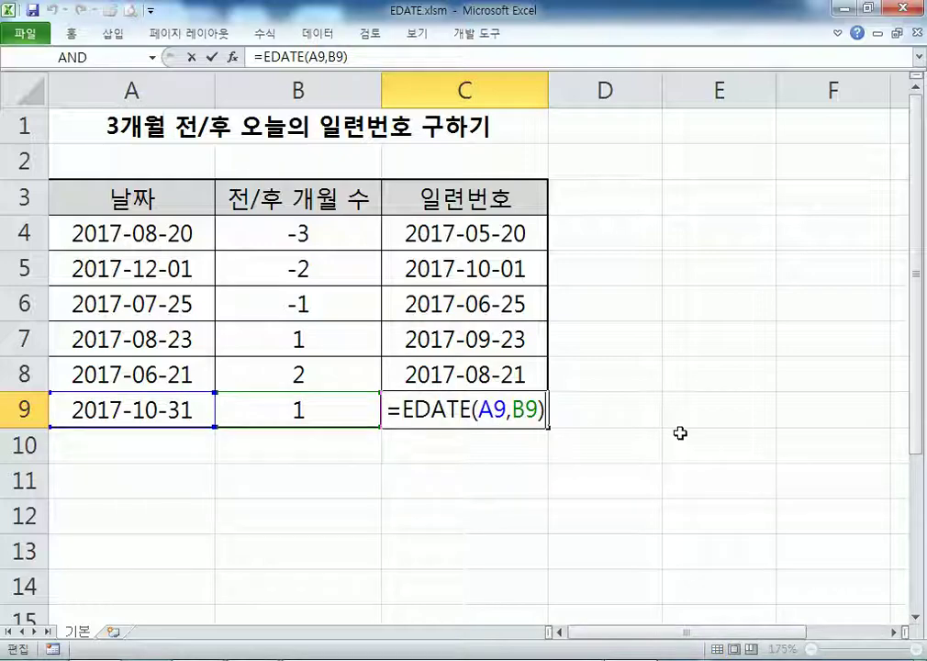
key(Escape)
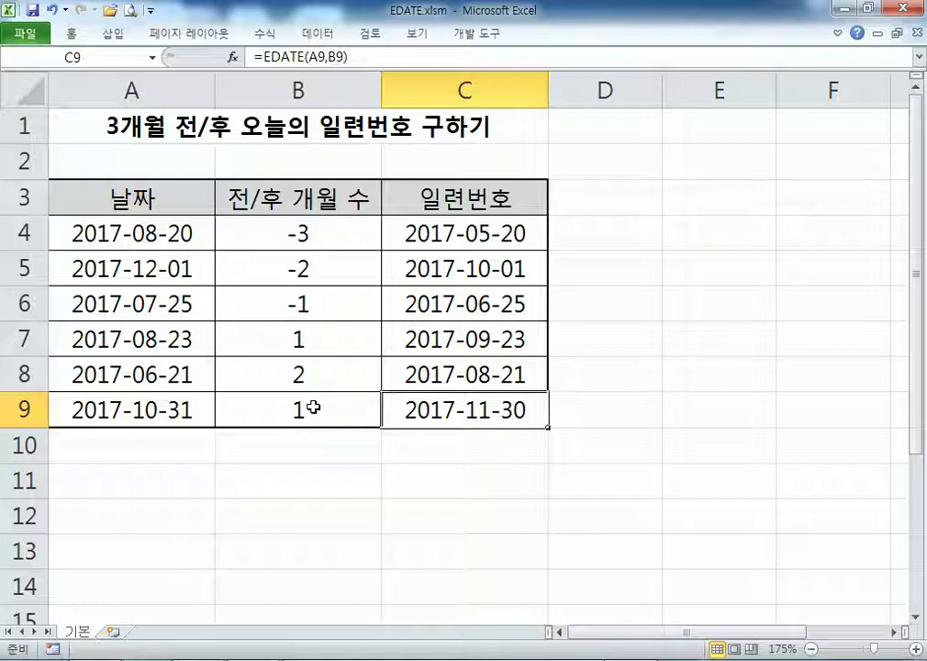
click(130, 413)
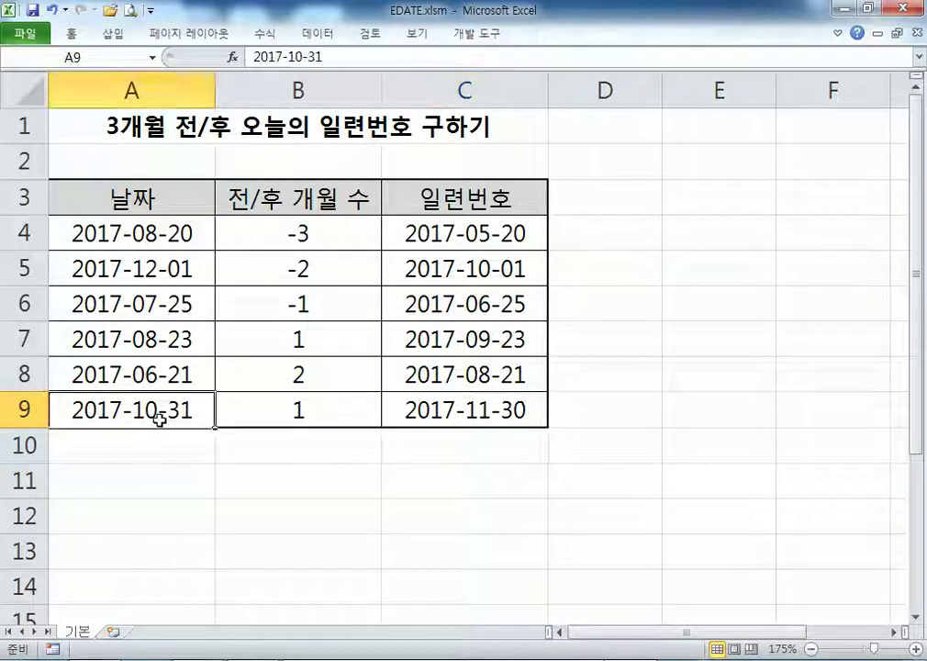
click(430, 409)
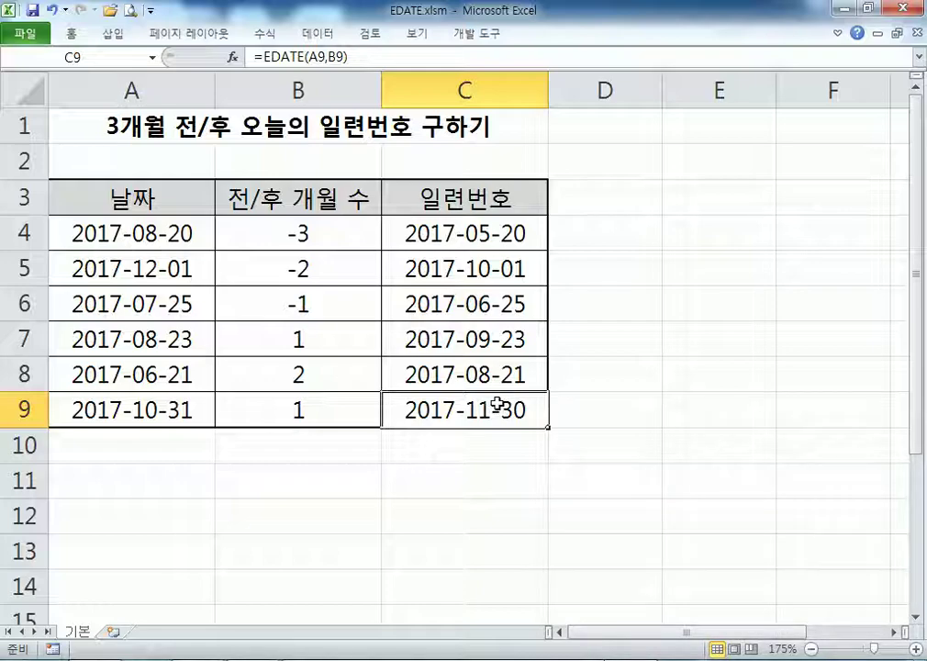
click(133, 220)
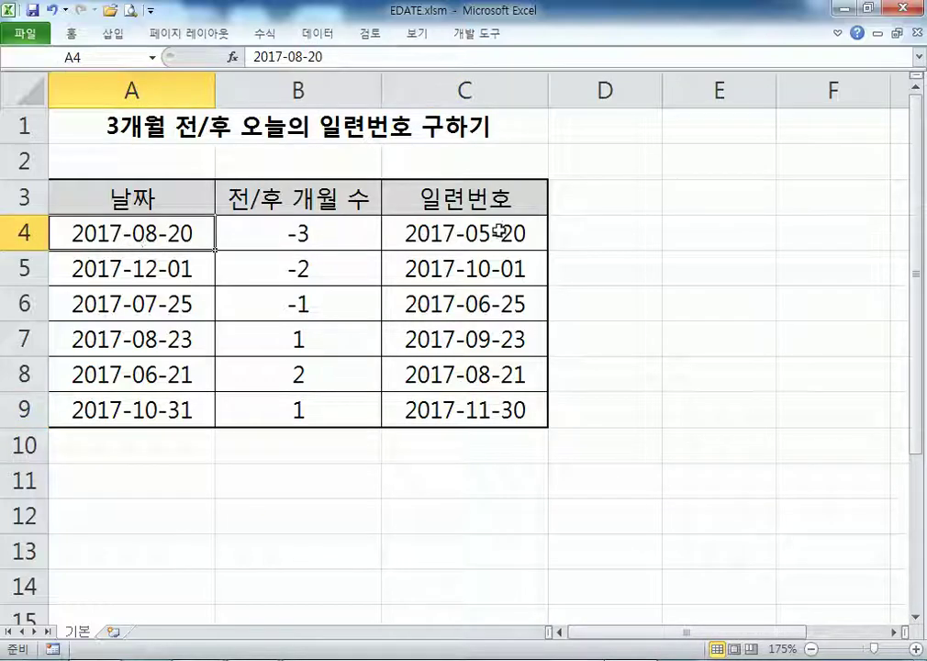
click(496, 234)
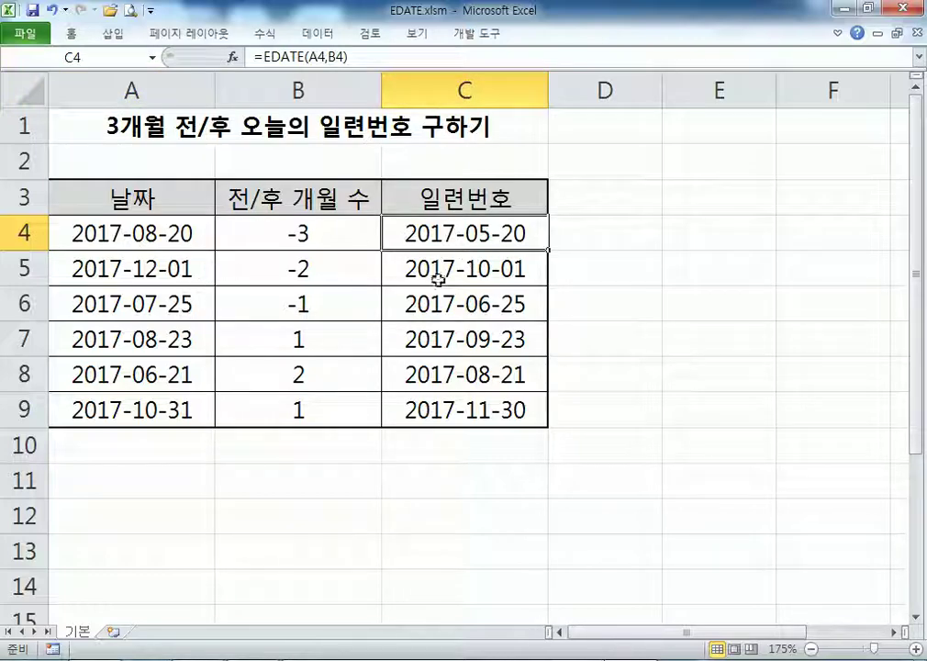
Step: Open IF.xlsm from the 06 부록 folder in the file explorer and display its 기출 sheet
click(203, 412)
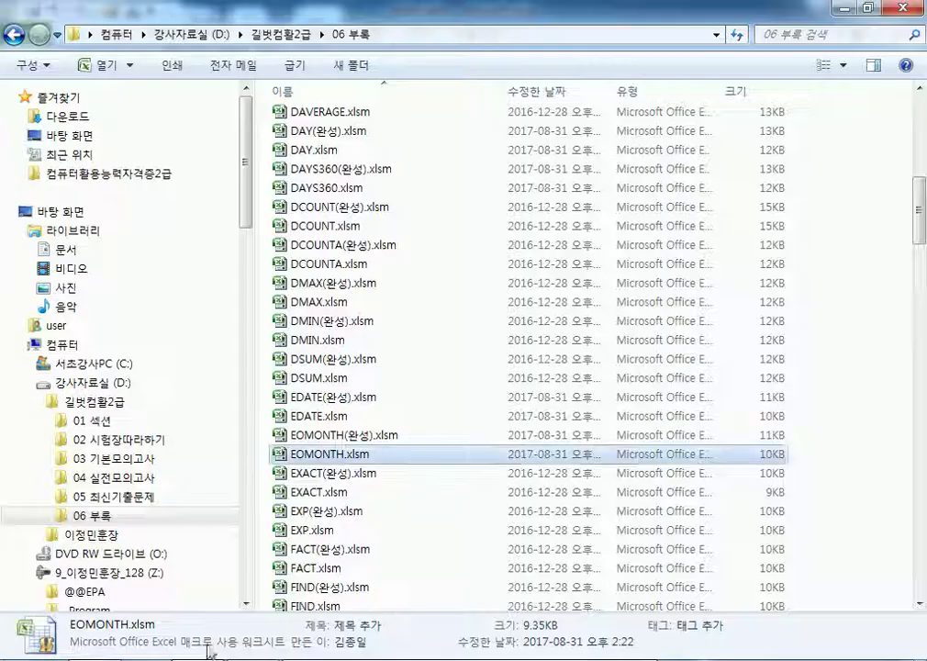
scroll(486, 389, down, 6)
double_click(297, 469)
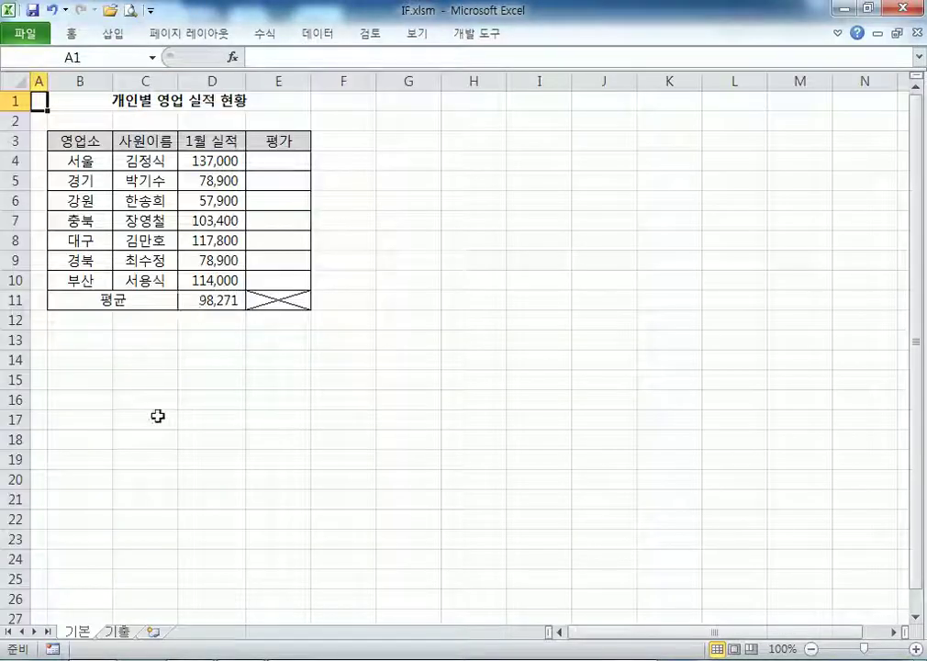
click(117, 631)
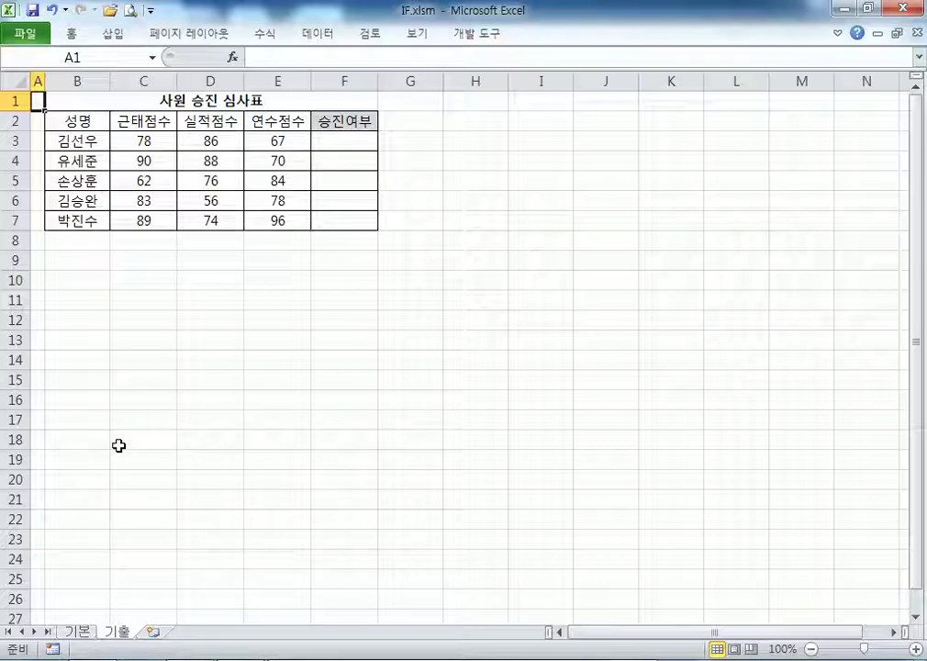
Step: Enlarge the 기출 sheet to 175%, and show the 기본 sheet enlarged to 145%
scroll(118, 392, up, 1)
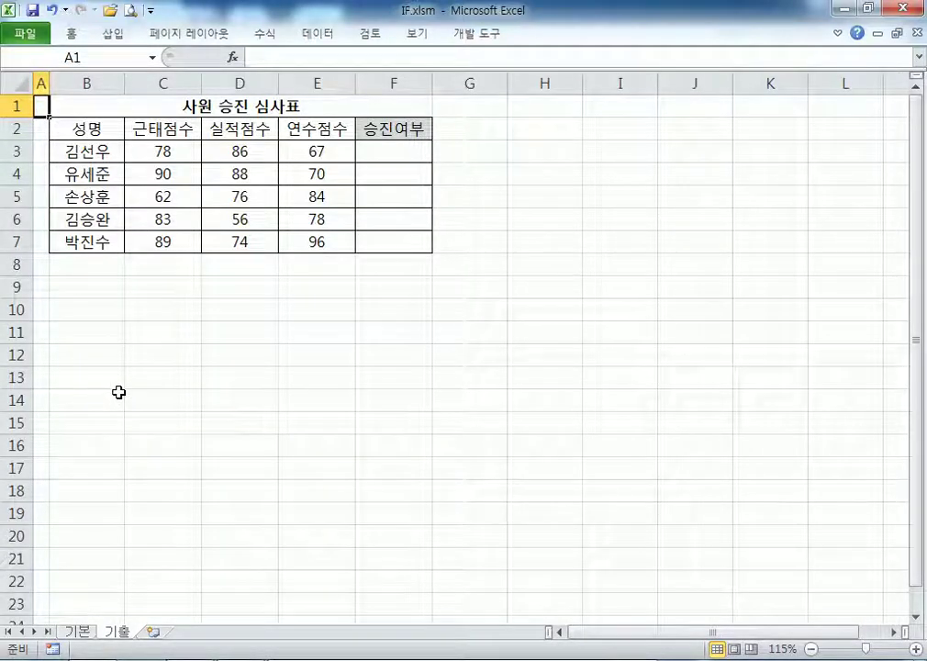
scroll(119, 392, up, 4)
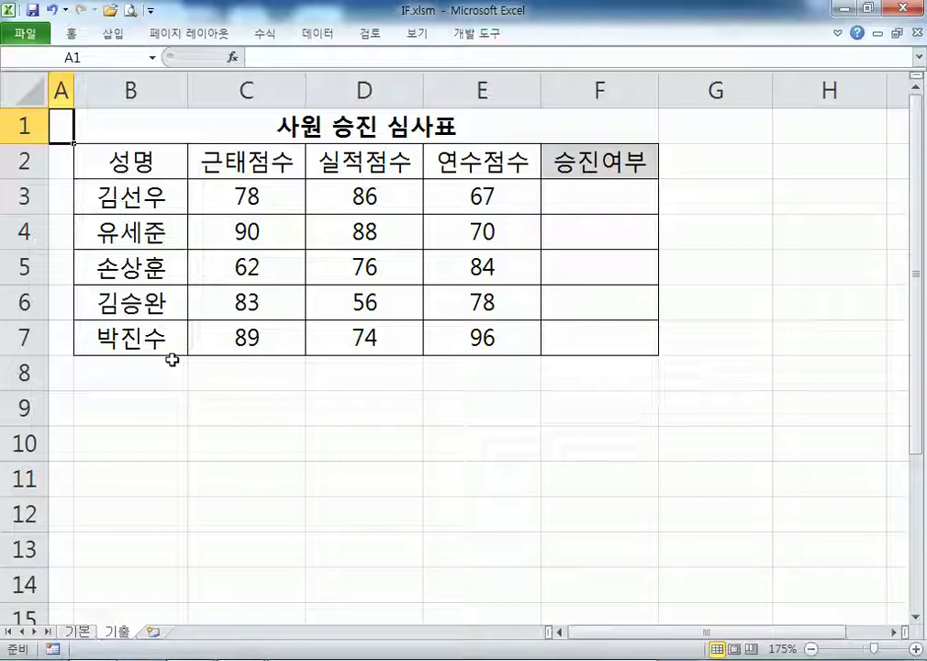
click(76, 632)
scroll(76, 314, up, 3)
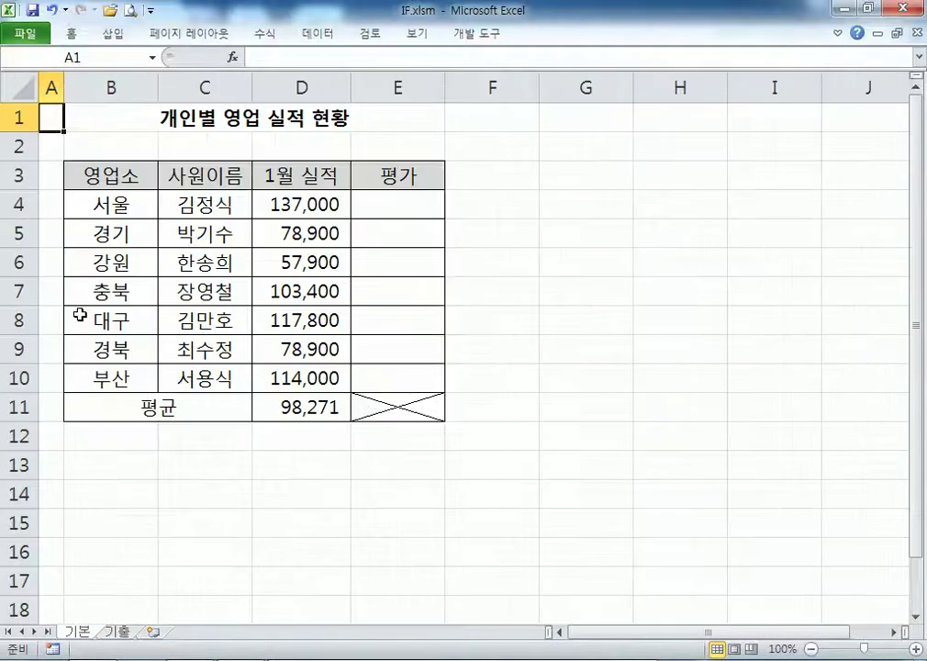
Step: Examine the empty 평가 cell E4, the average formula in D11 and the 1월 실적 values in D4:D10
click(410, 211)
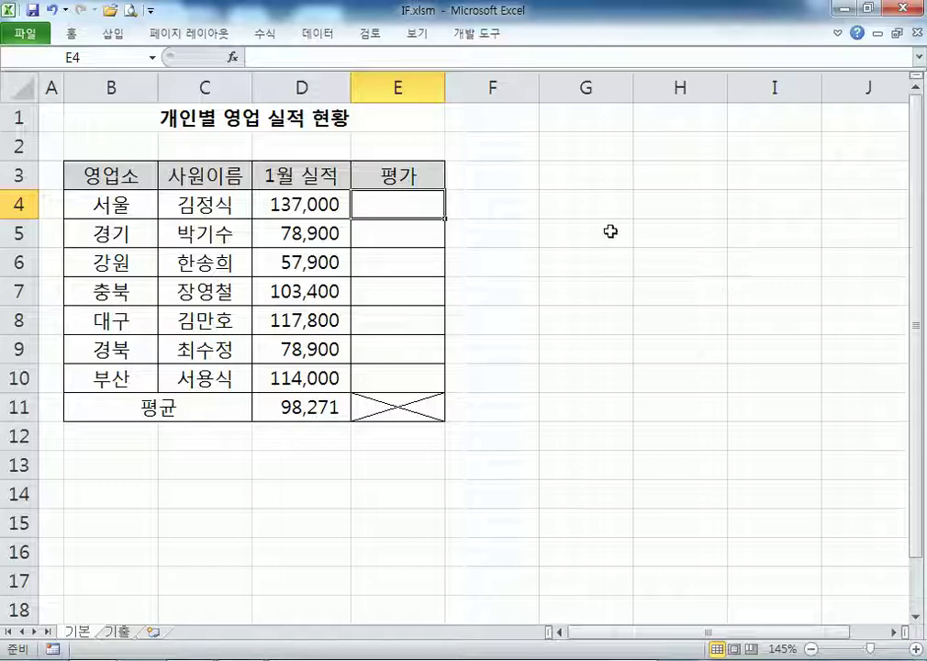
click(312, 410)
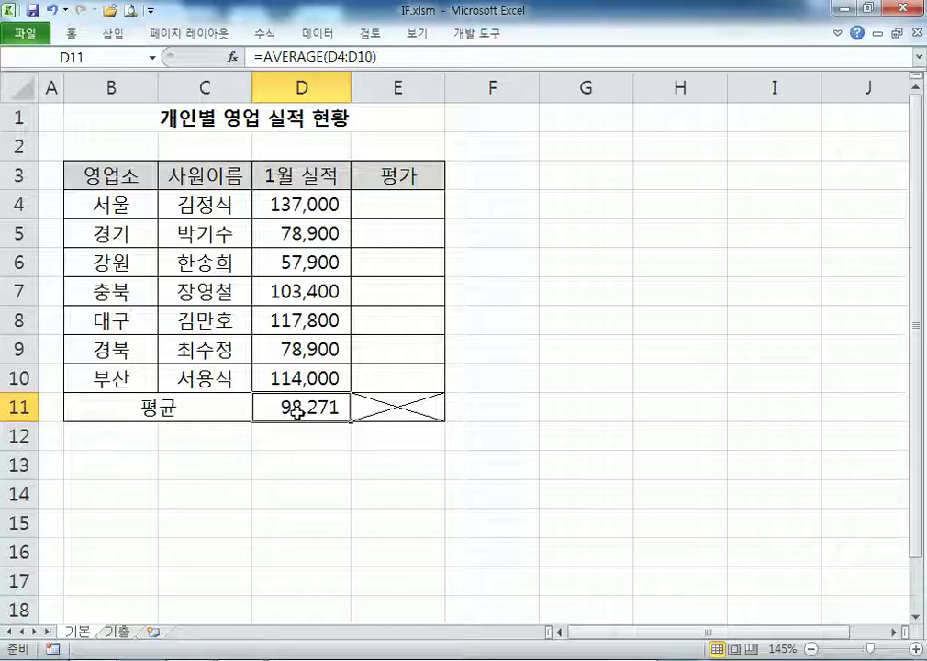
click(16, 407)
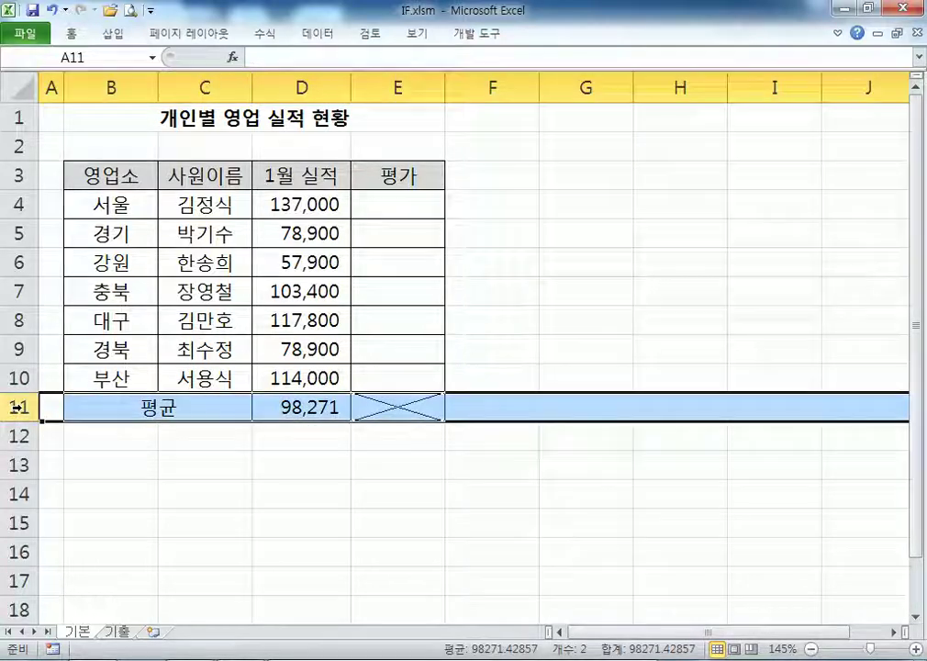
drag(312, 206, 302, 375)
Step: Start an IF formula in E4 with the condition D4>=$D$11, using an absolute reference to the average
click(418, 211)
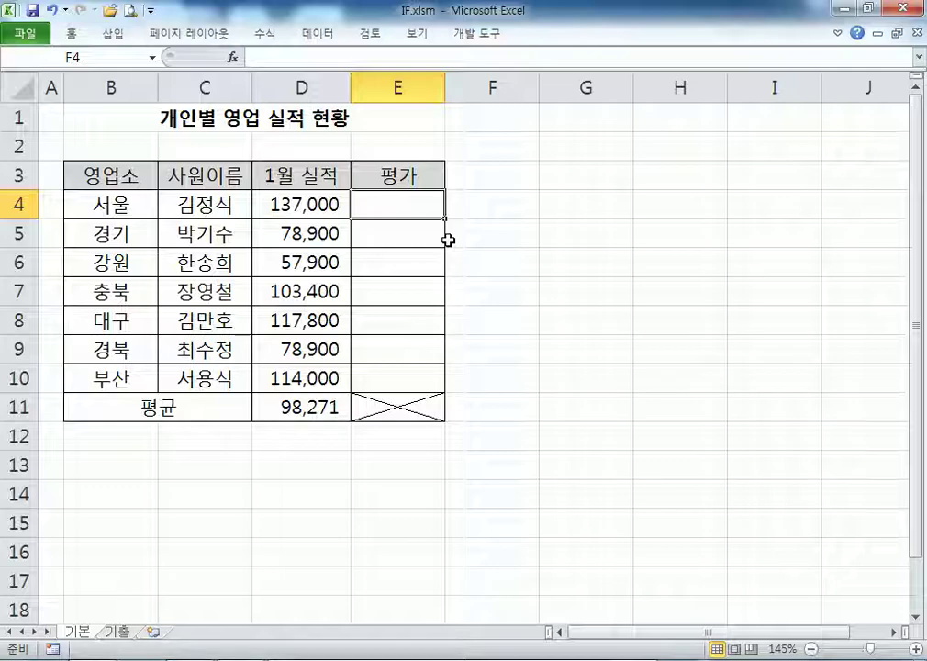
text(=)
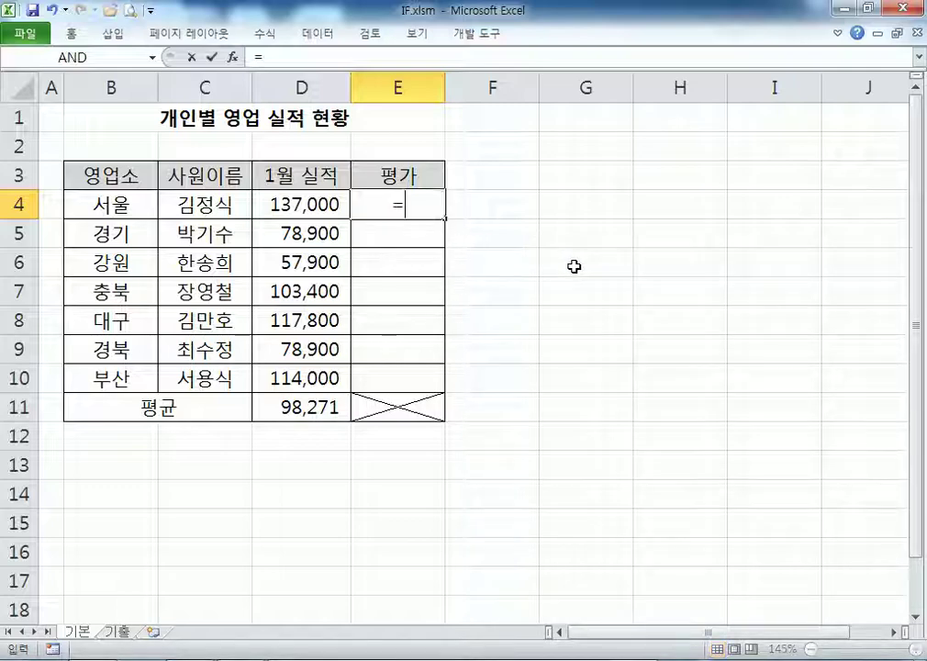
text(IF()
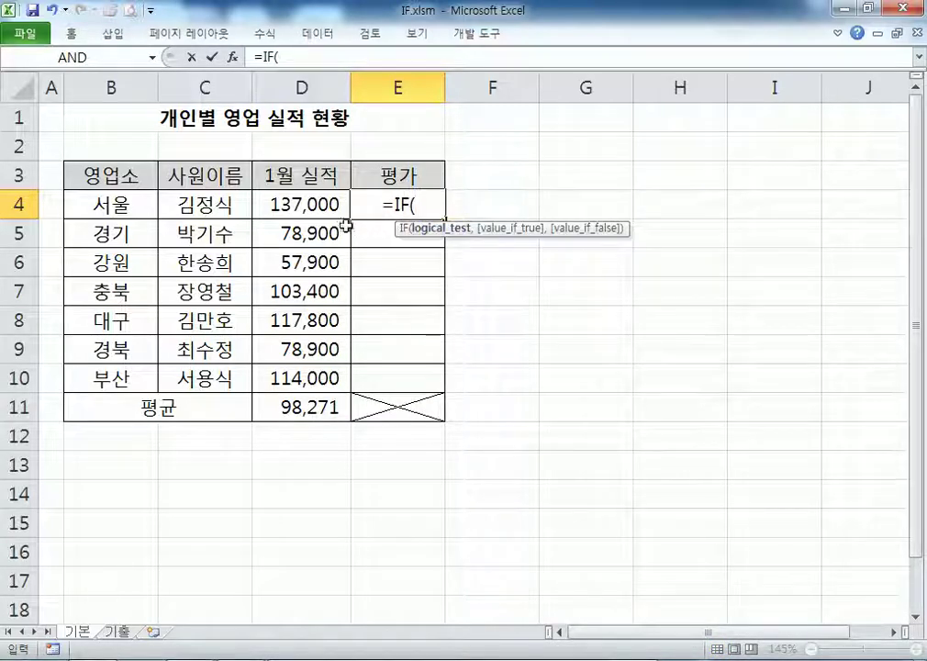
click(312, 210)
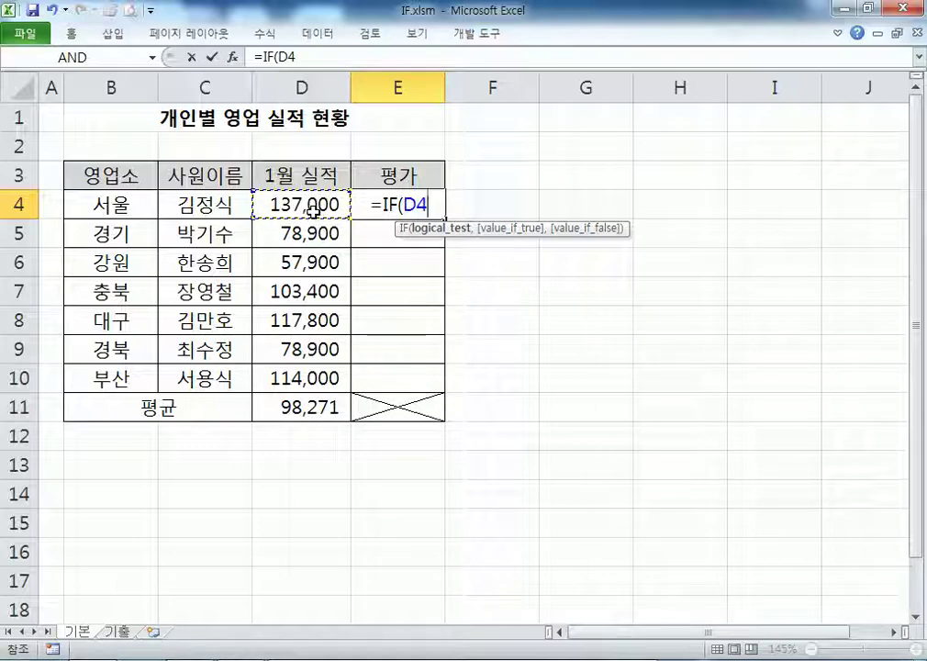
text(>=)
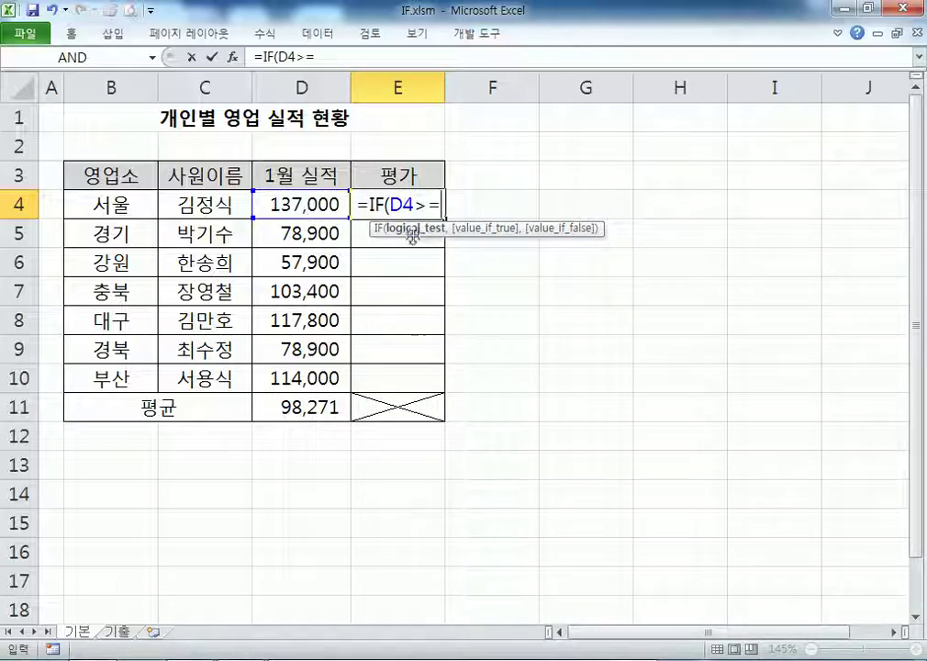
click(275, 414)
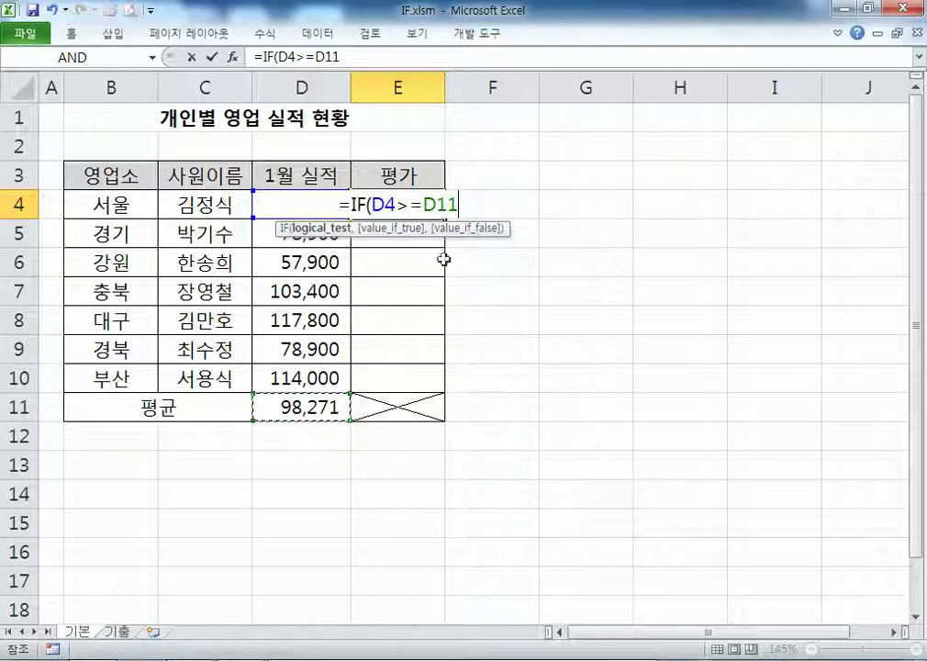
key(F4)
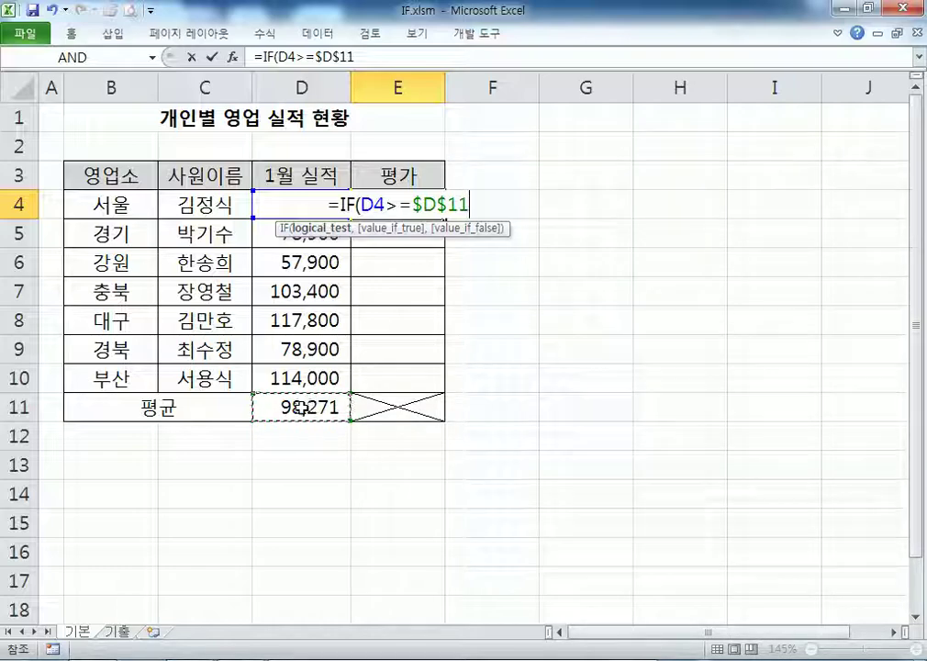
Step: Complete E4 as =IF(D4>=$D$11,"우수","") and fill the formula down through E10
text(,"ㅇ)
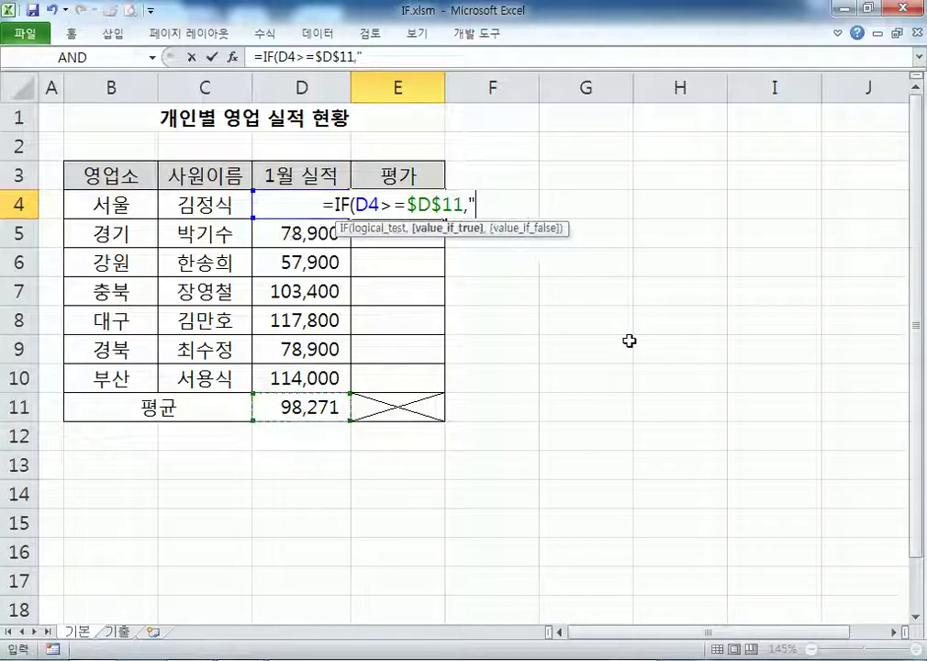
text(우수")
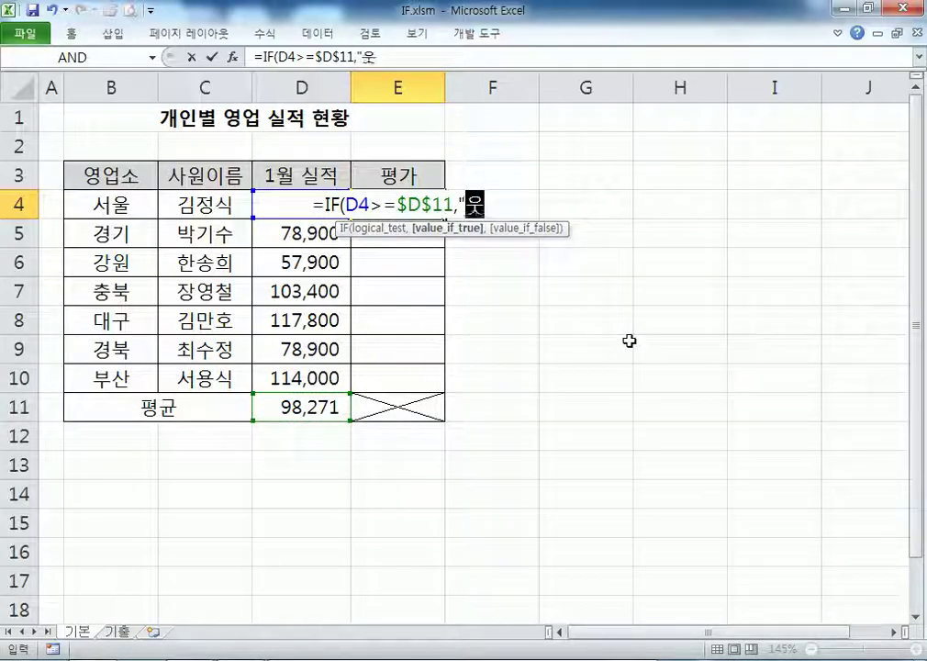
text(,""))
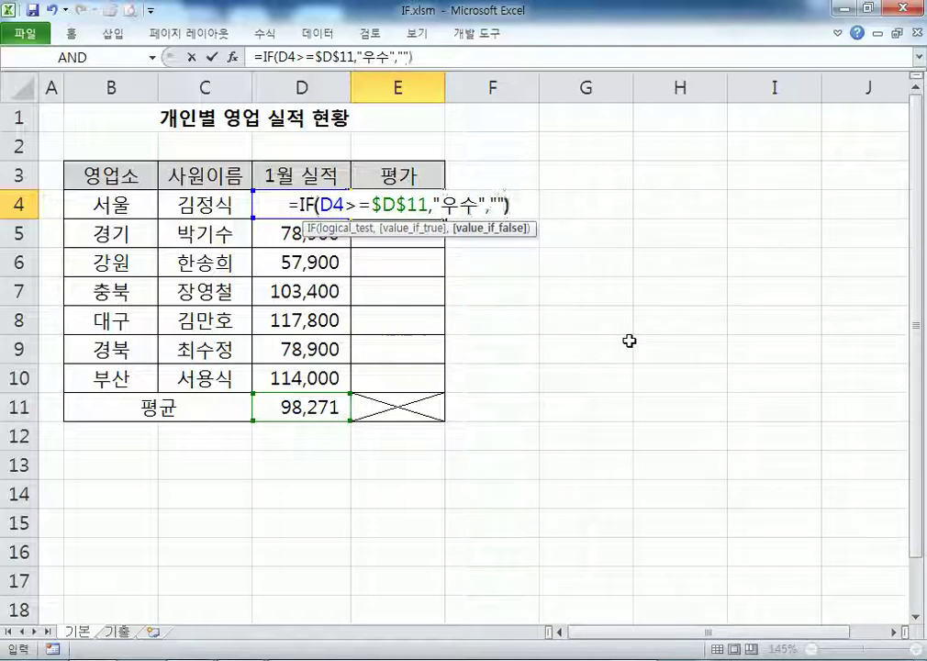
key(Return)
click(411, 204)
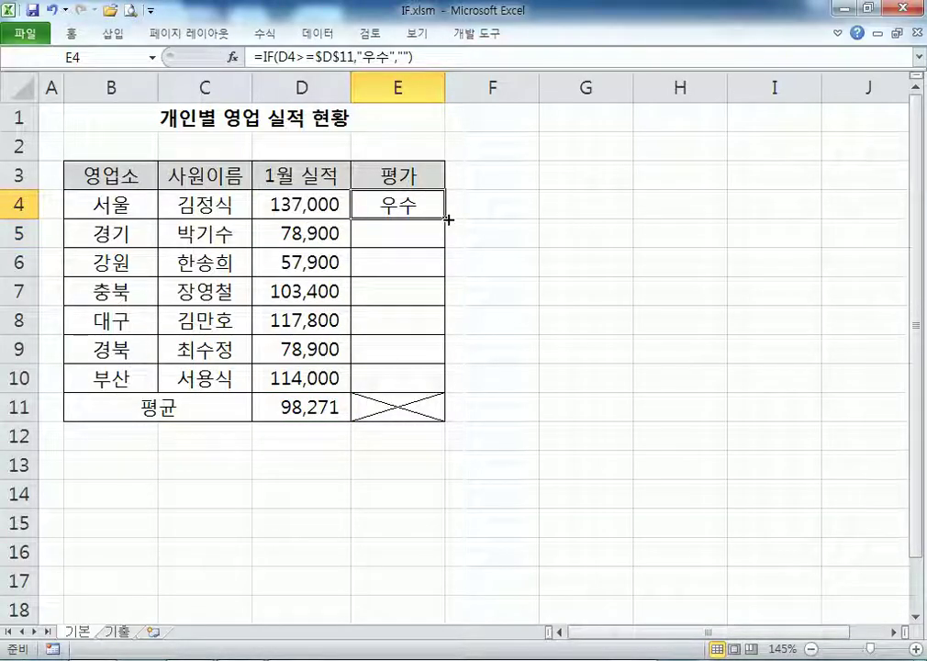
drag(448, 219, 435, 380)
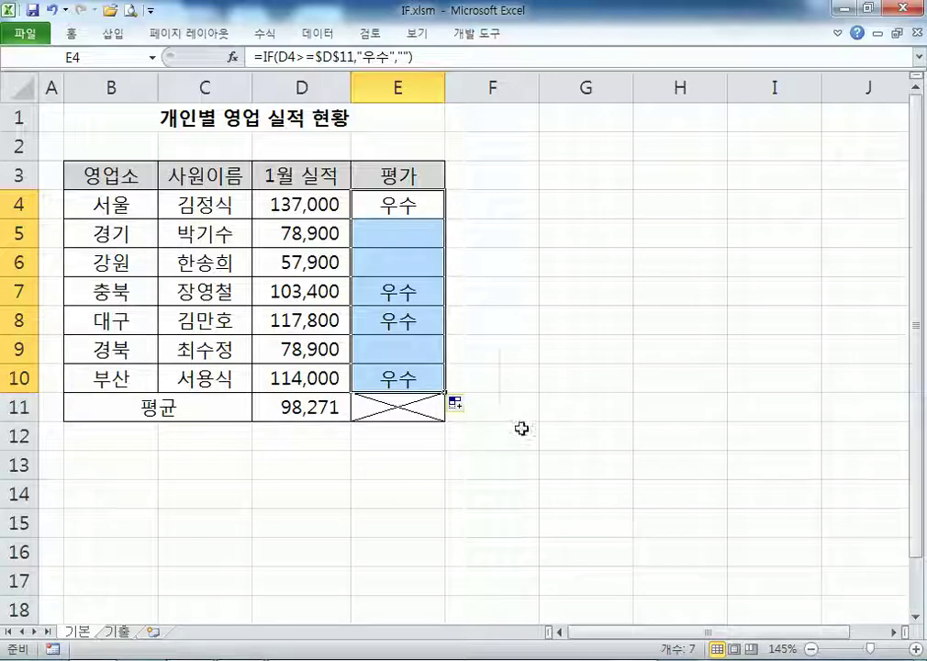
Step: Start an alternative IF formula in F4 with the condition D4>=AVERAGE($D$4:$D$10), using an absolute range
click(522, 201)
text(=)
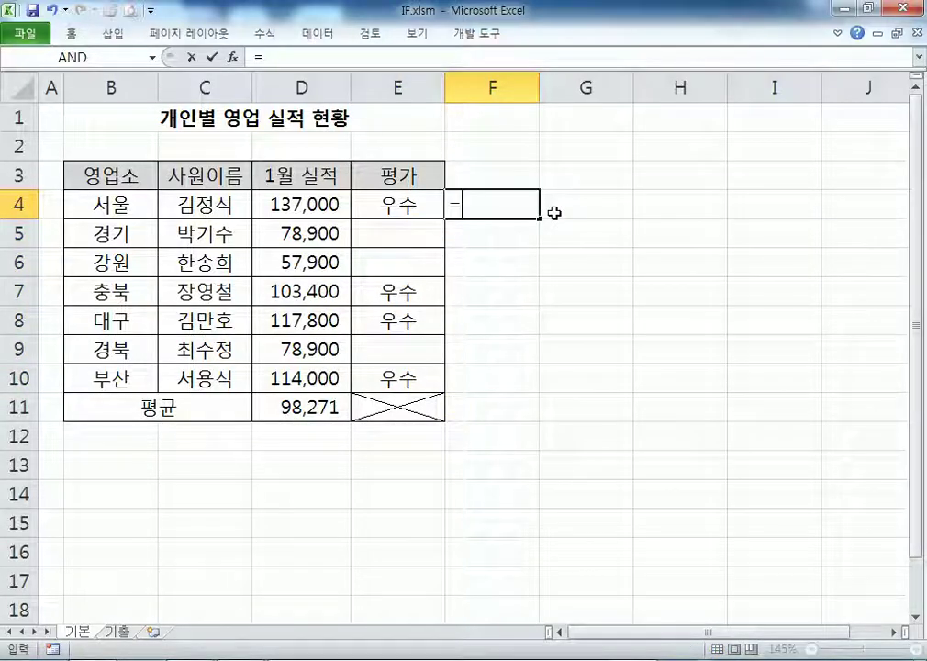
text(IF()
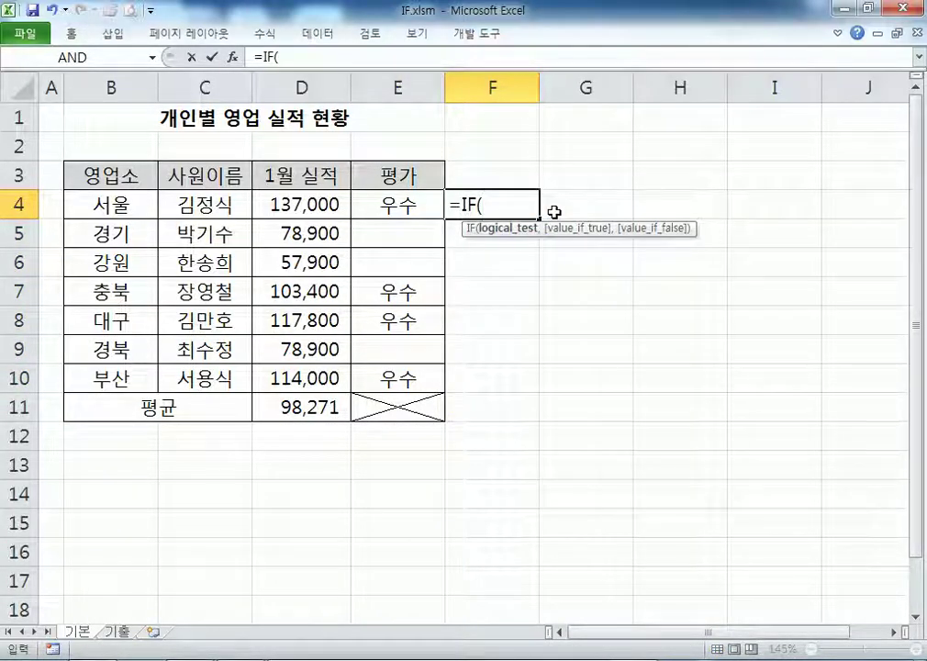
click(282, 203)
text(>=)
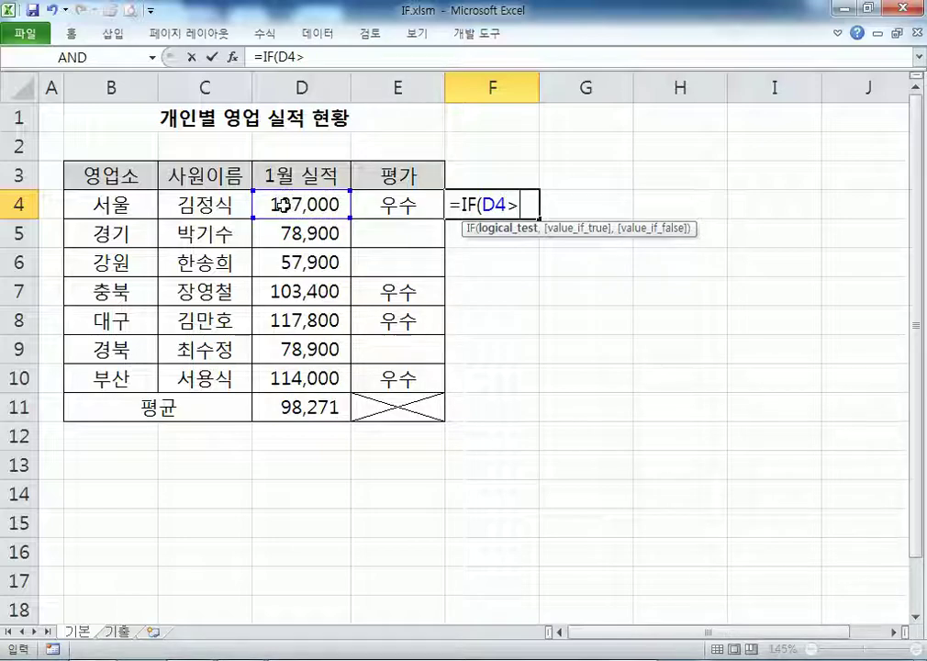
text(AVERAGE()
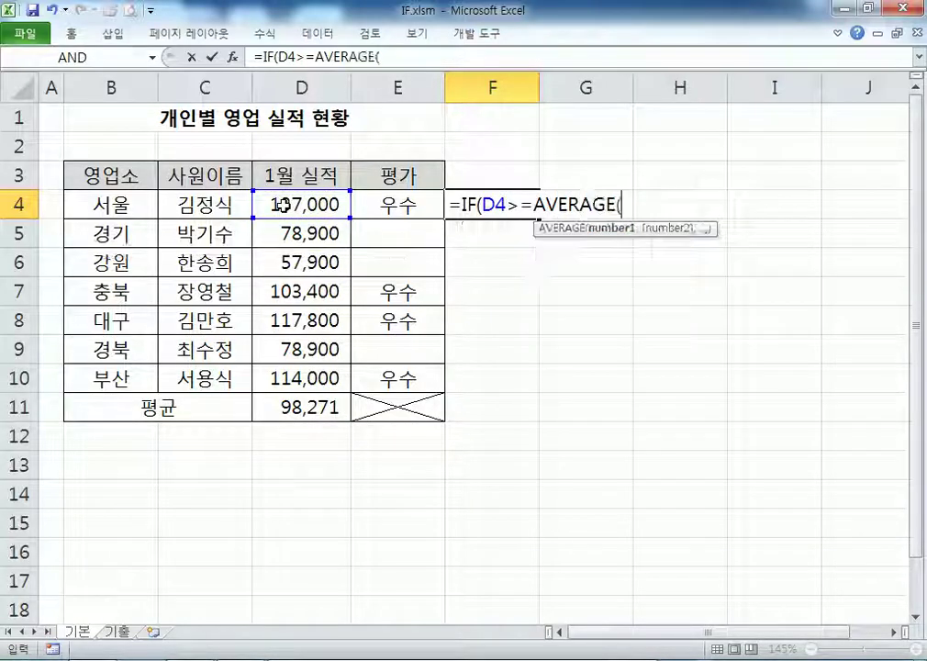
drag(278, 208, 284, 379)
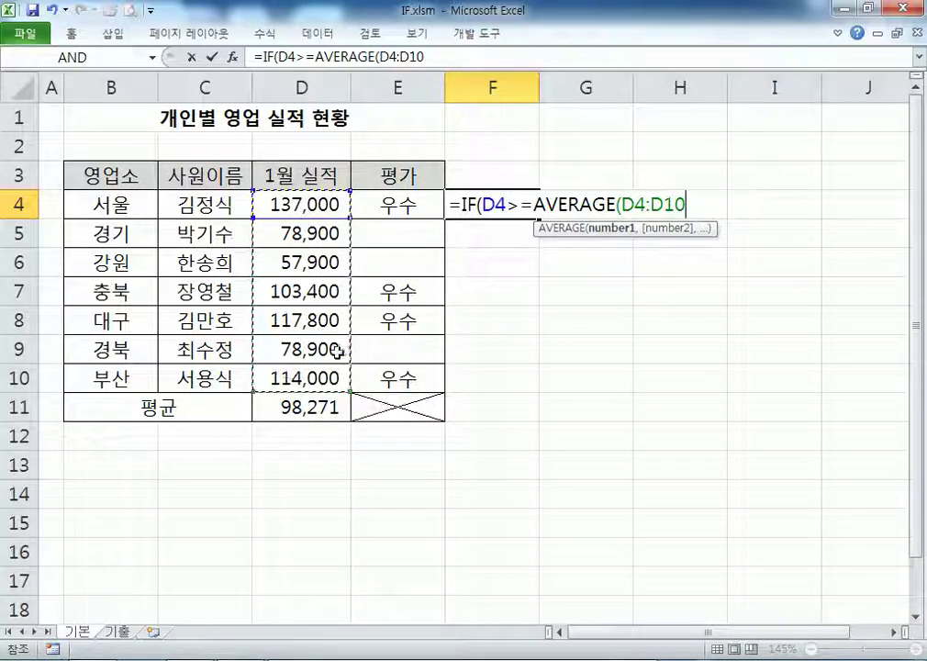
key(F4)
text())
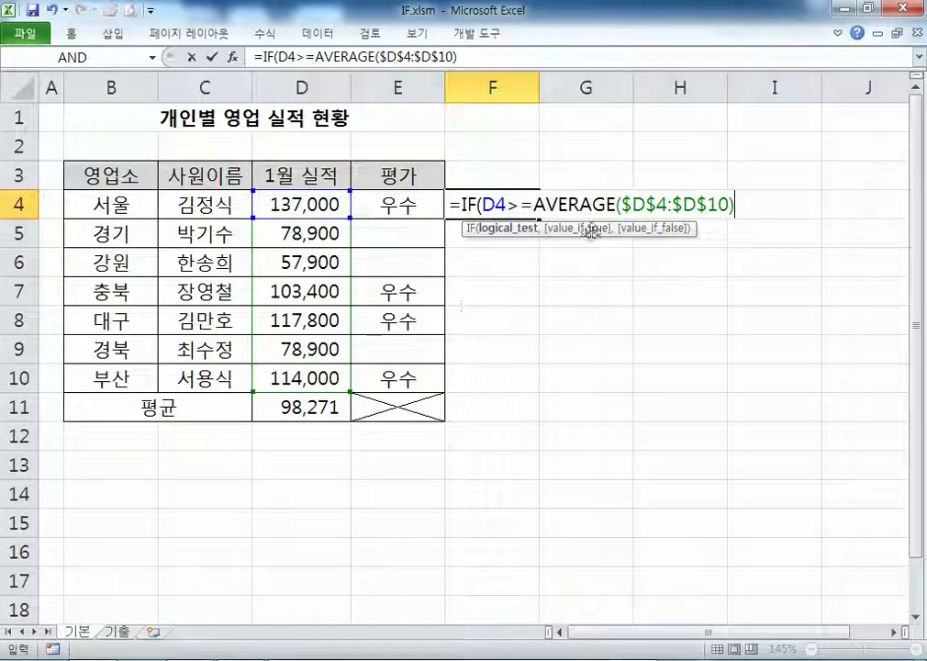
drag(535, 207, 739, 205)
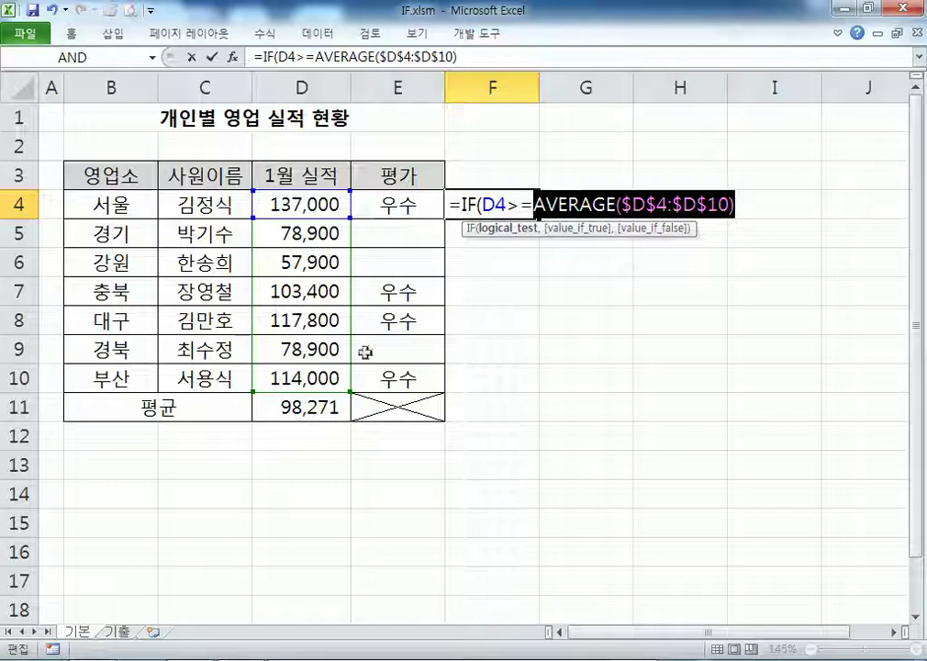
click(739, 203)
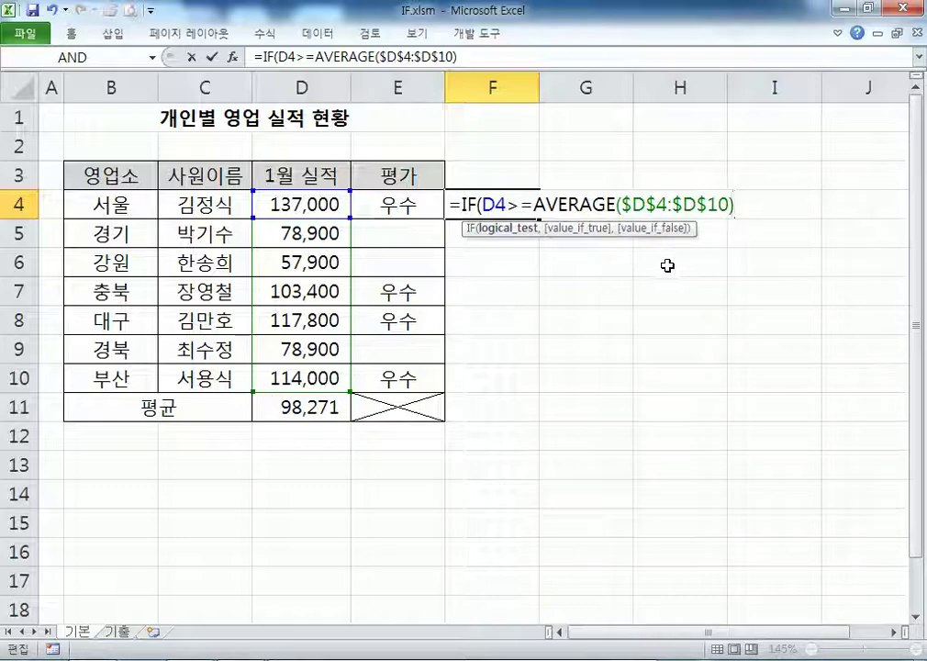
Step: Complete F4 as =IF(D4>=AVERAGE($D$4:$D$10),"우수","") and fill the formula down through F10
text(,"우)
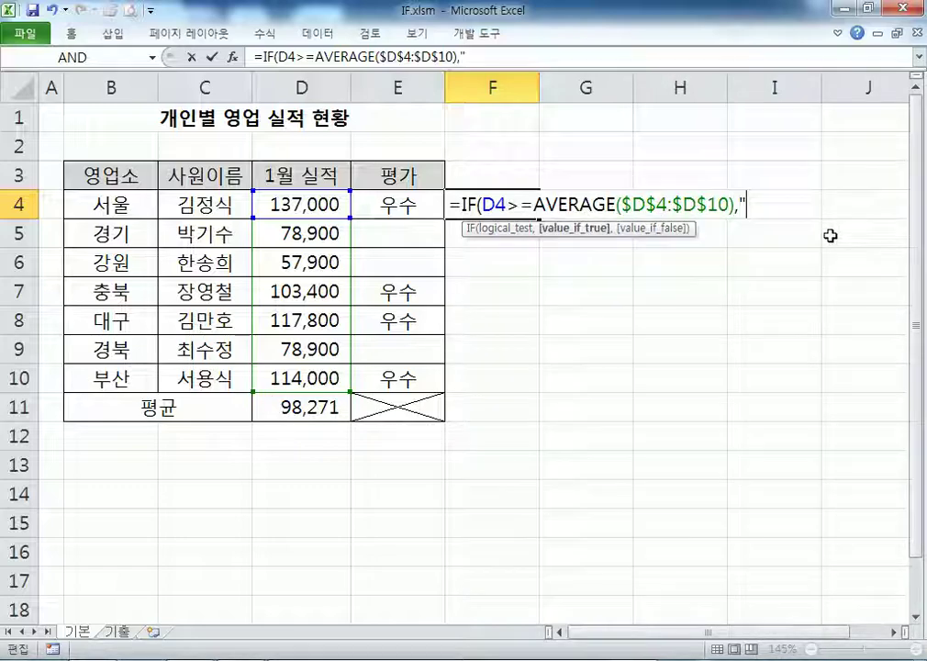
text(수",""))
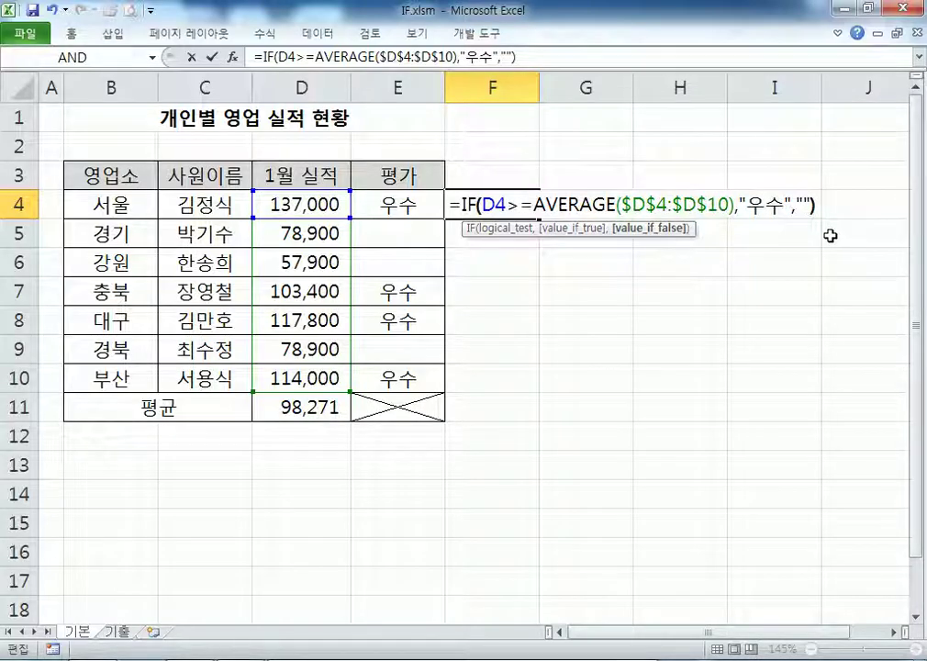
key(Return)
click(479, 202)
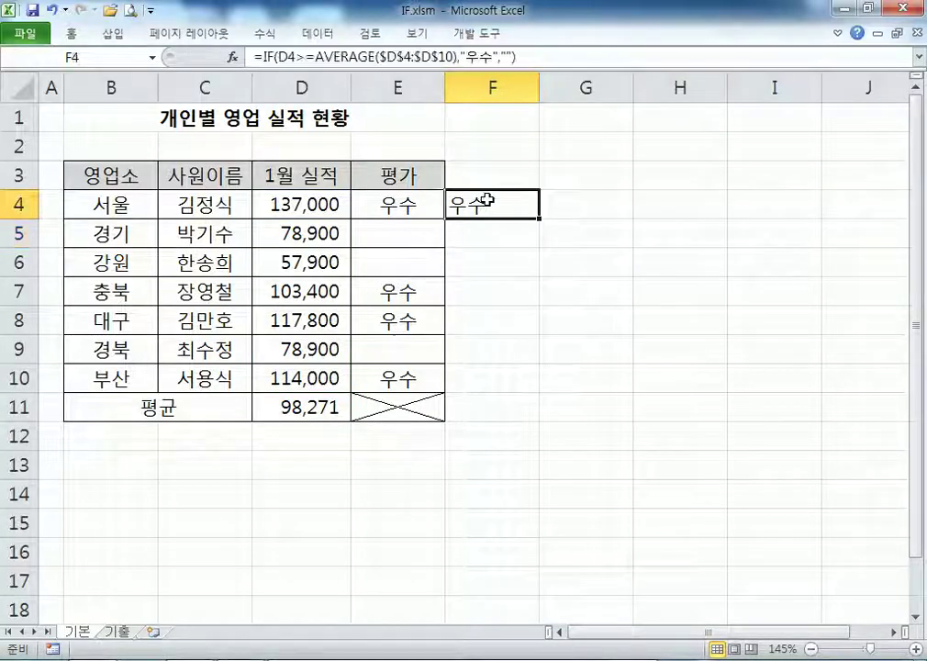
drag(533, 217, 540, 390)
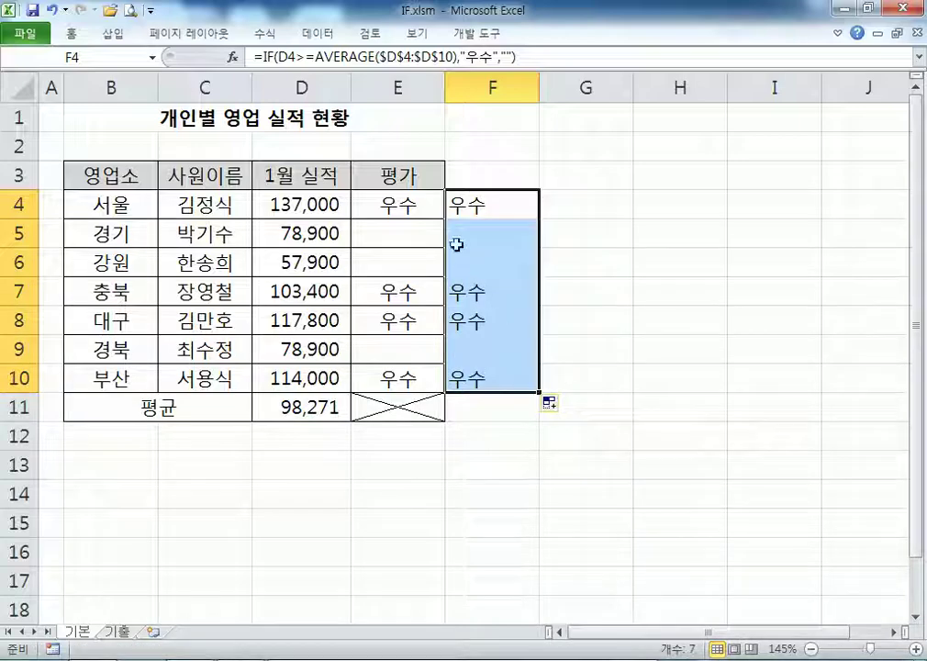
Step: Compare the cell references in the E4 formula with the AVERAGE range in the F4 formula
key(Left)
key(F2)
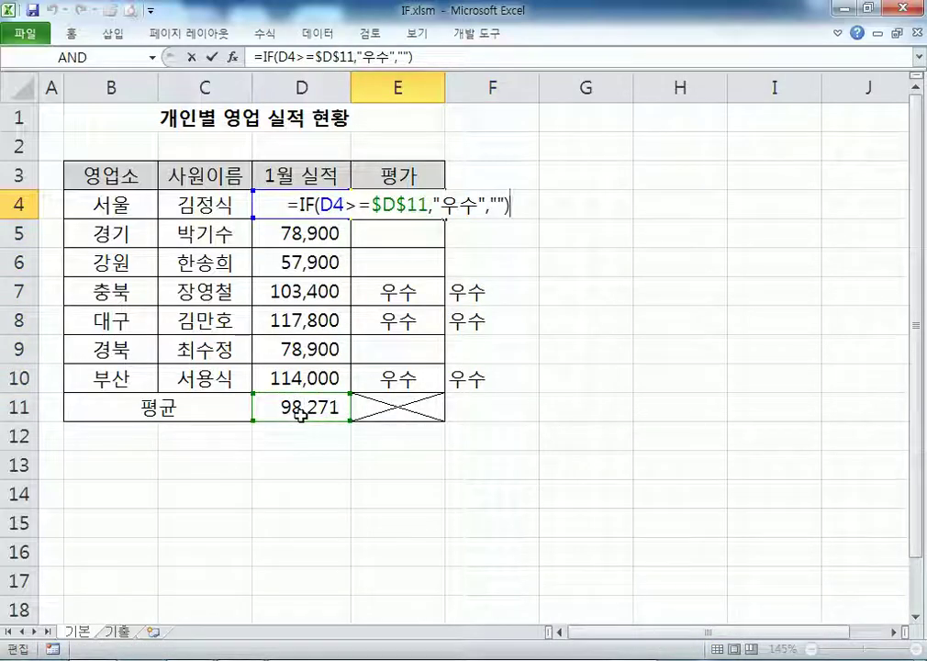
key(Escape)
key(Right)
key(F2)
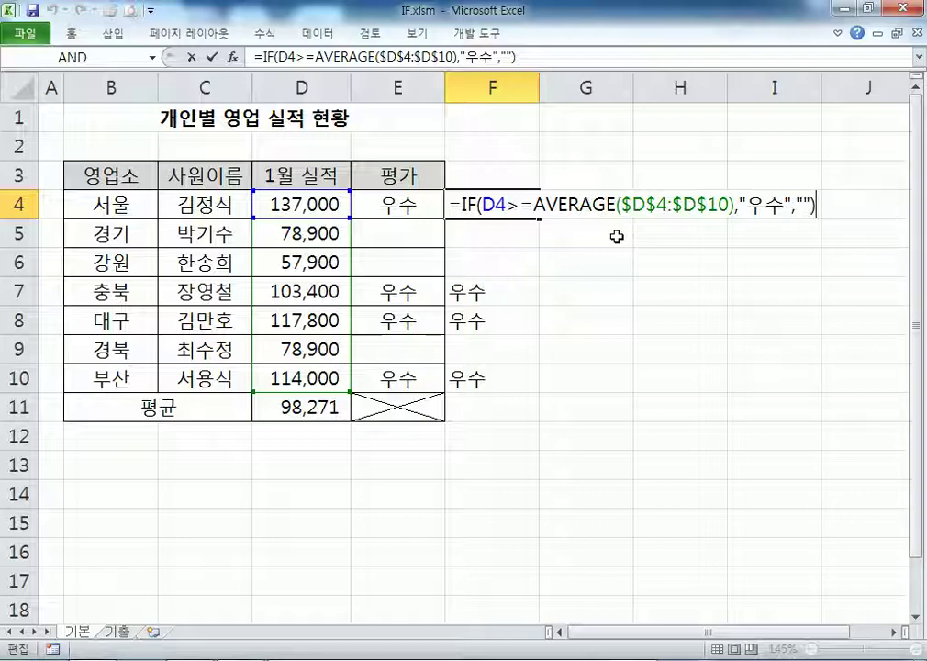
Step: Switch to the 기출 sheet and check the 승진여부 cell F3 and the three scores in C3, D3 and E3
click(129, 636)
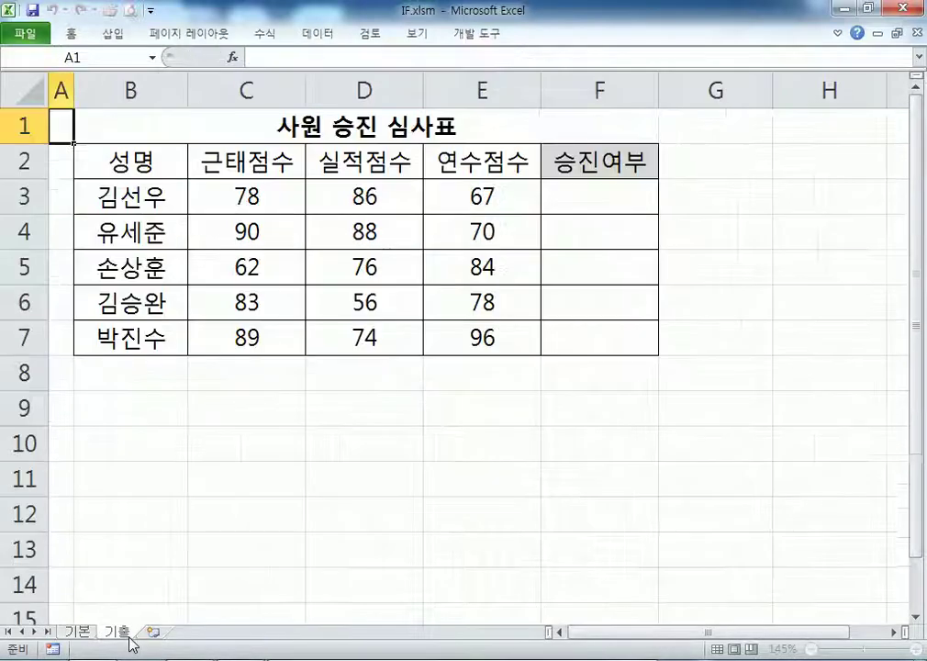
click(625, 185)
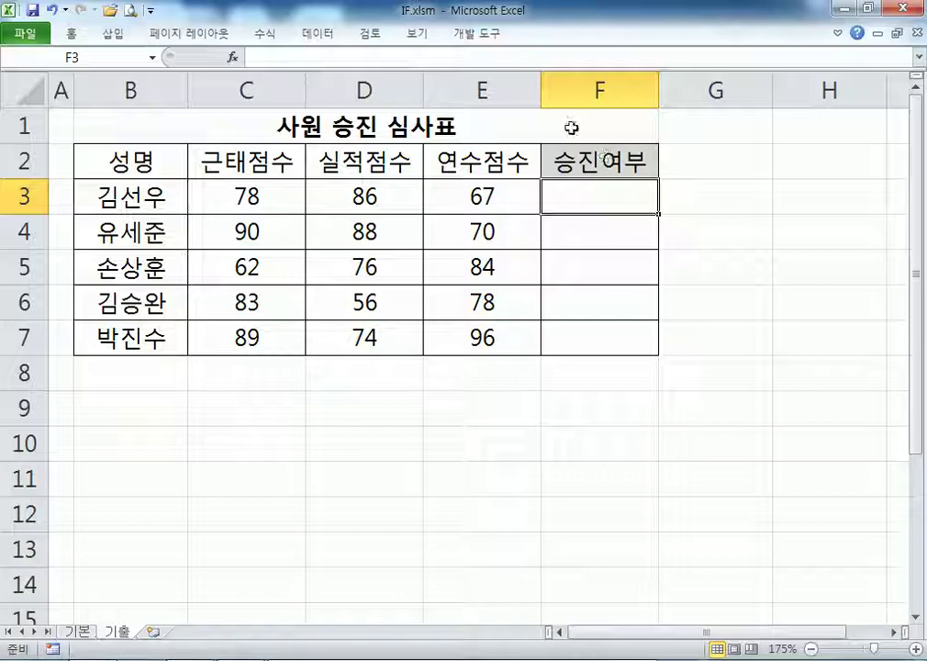
click(295, 207)
click(366, 203)
click(465, 193)
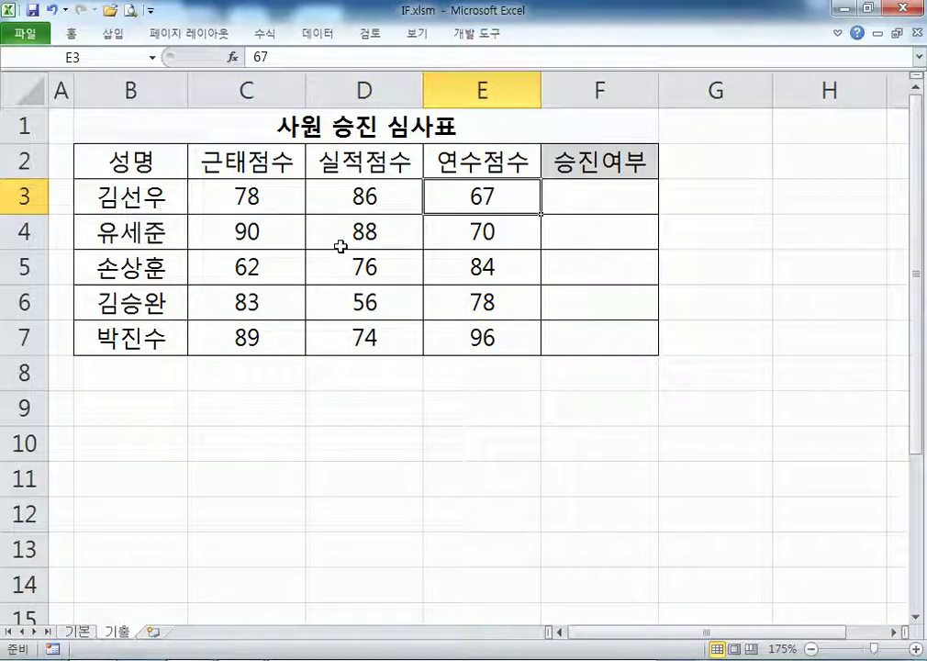
Step: Start an IF formula in F3 listing the three conditions C3>=70, D3>=70 and E3>=70
click(648, 182)
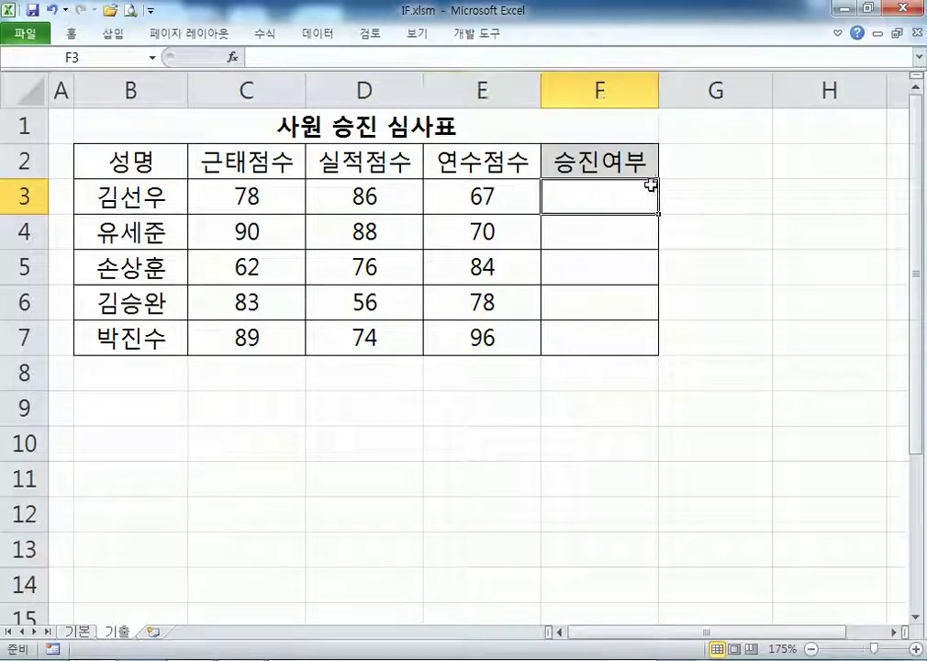
text(=if()
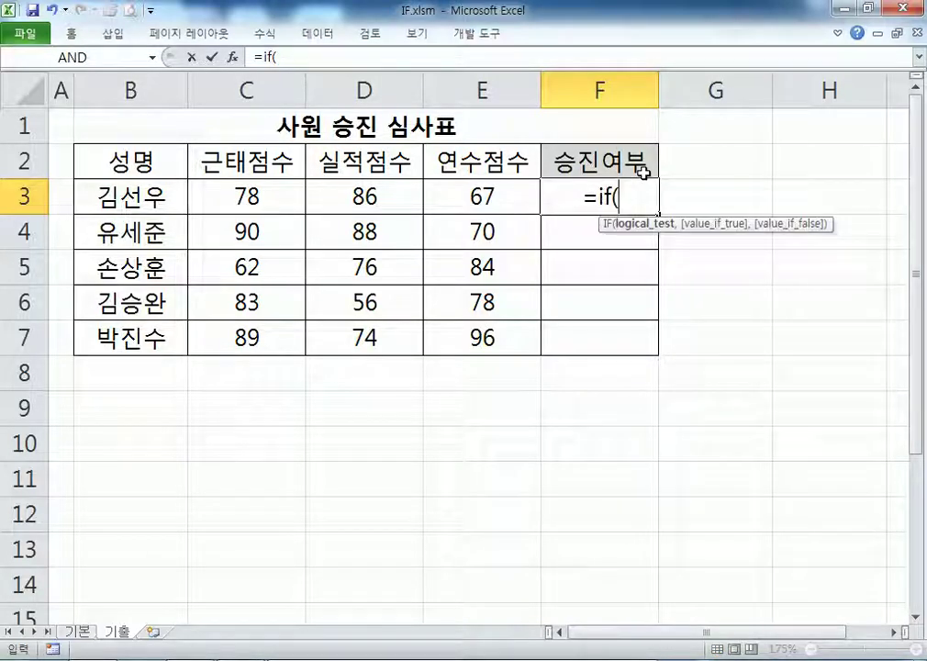
key(Return)
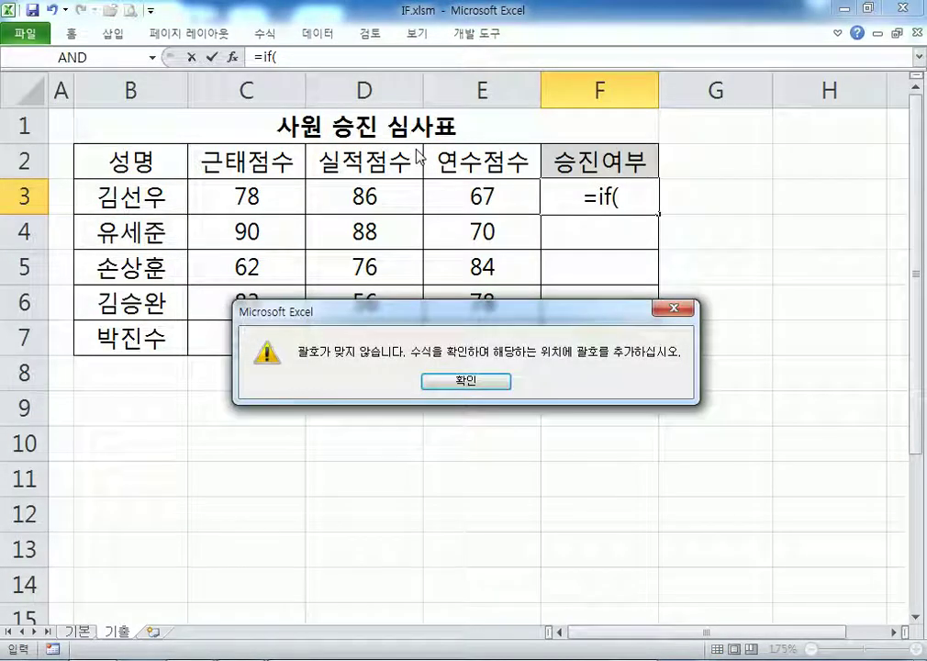
key(Return)
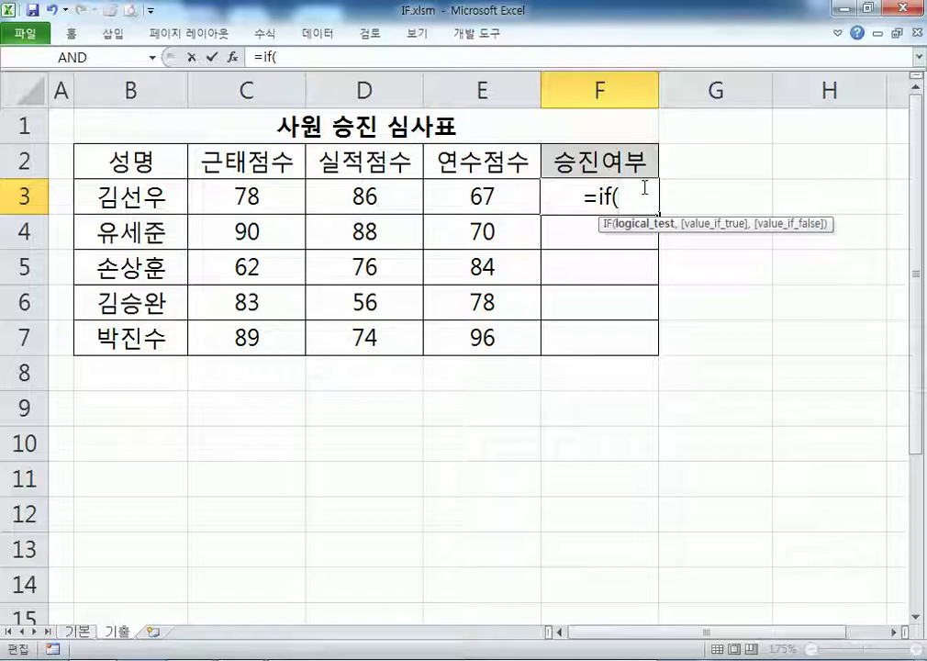
click(260, 190)
text(>=70)
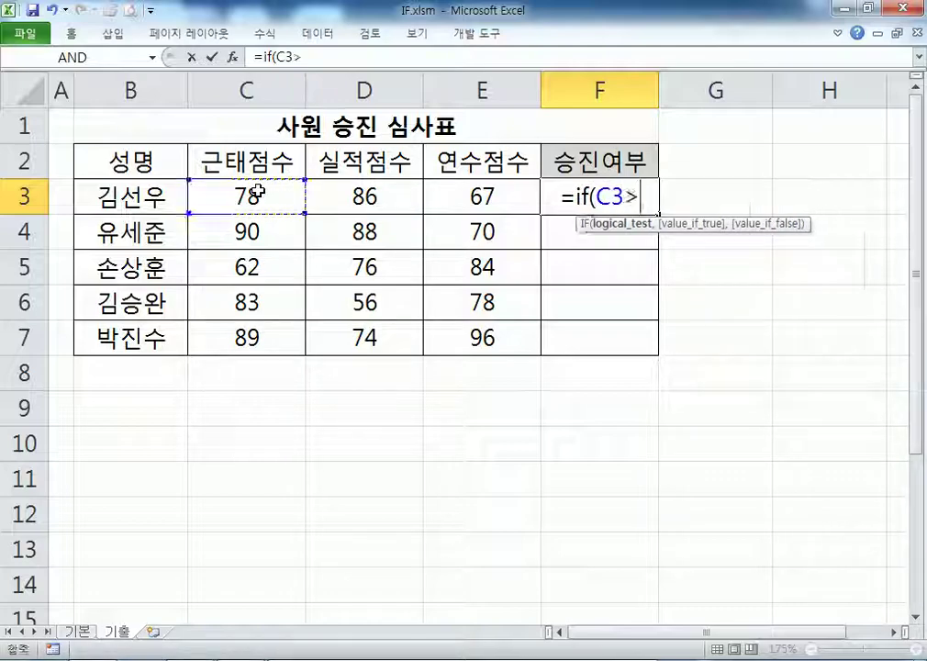
text(,)
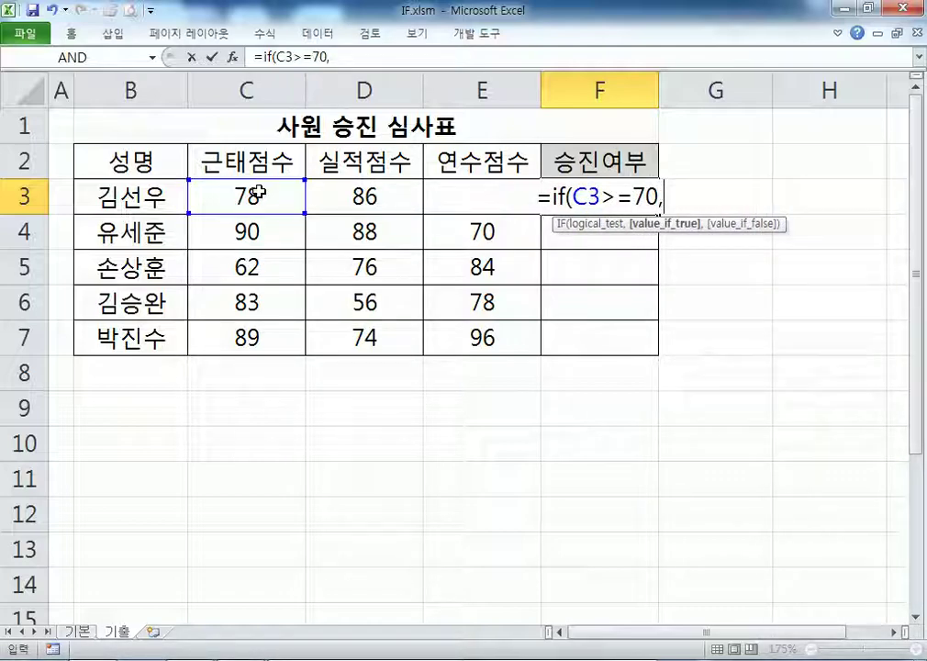
click(341, 191)
text(>=70,)
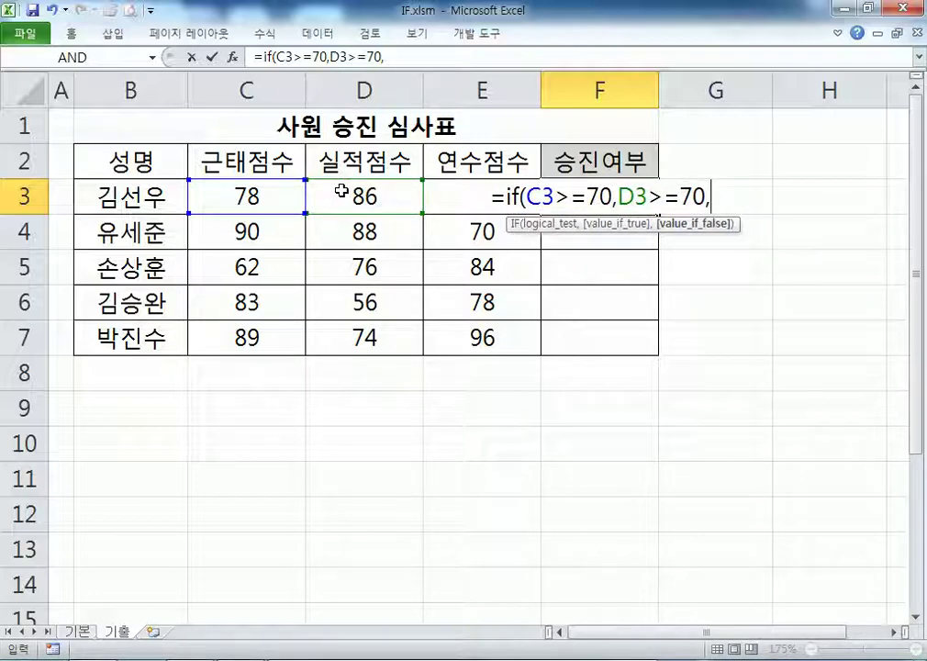
click(427, 198)
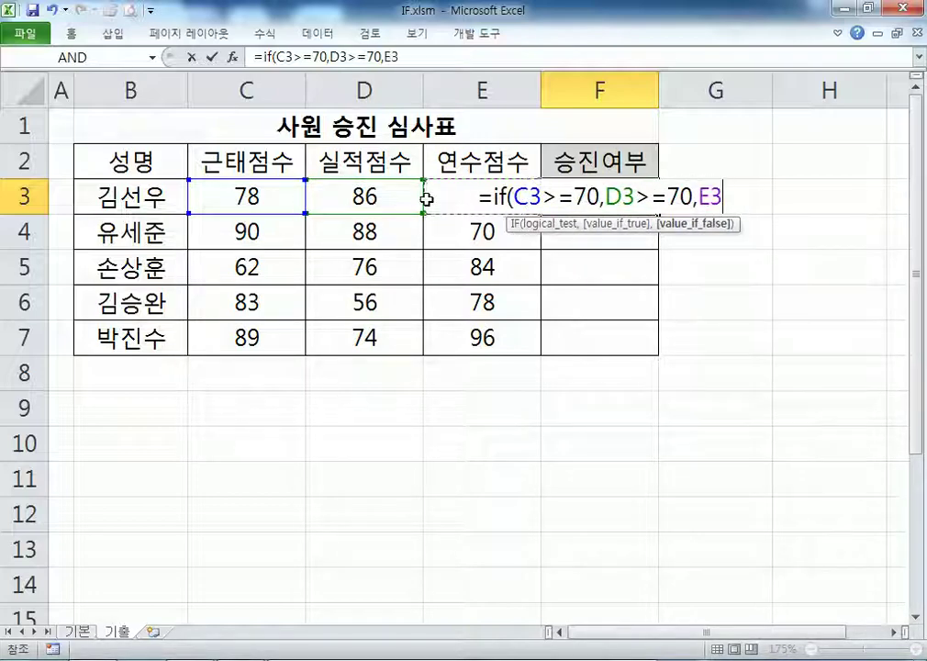
text(>=70)
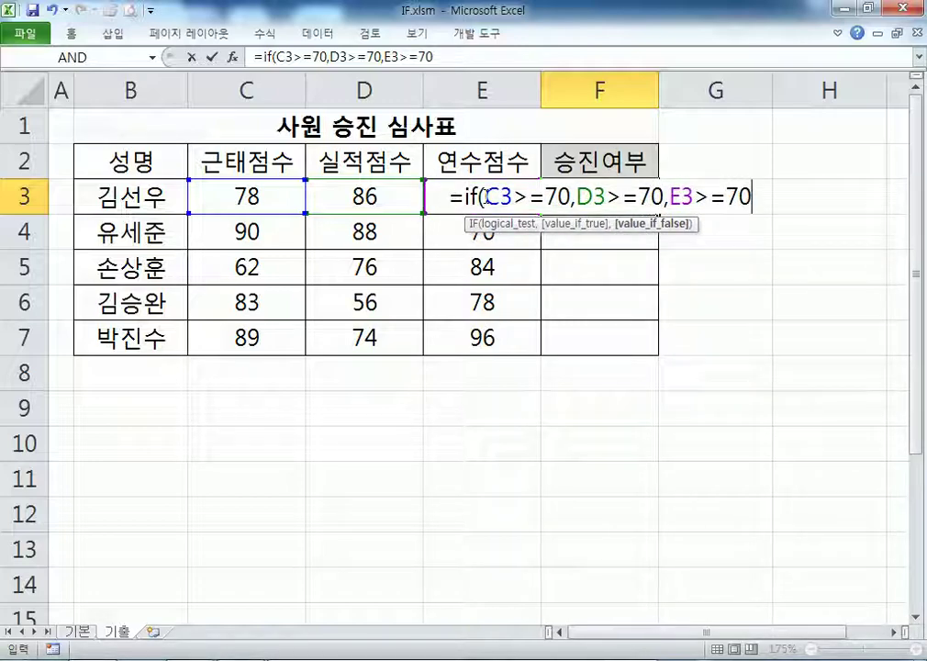
Step: Wrap the three score conditions in the F3 formula in an AND function: AND(C3>=70,D3>=70,E3>=70)
drag(484, 196, 752, 196)
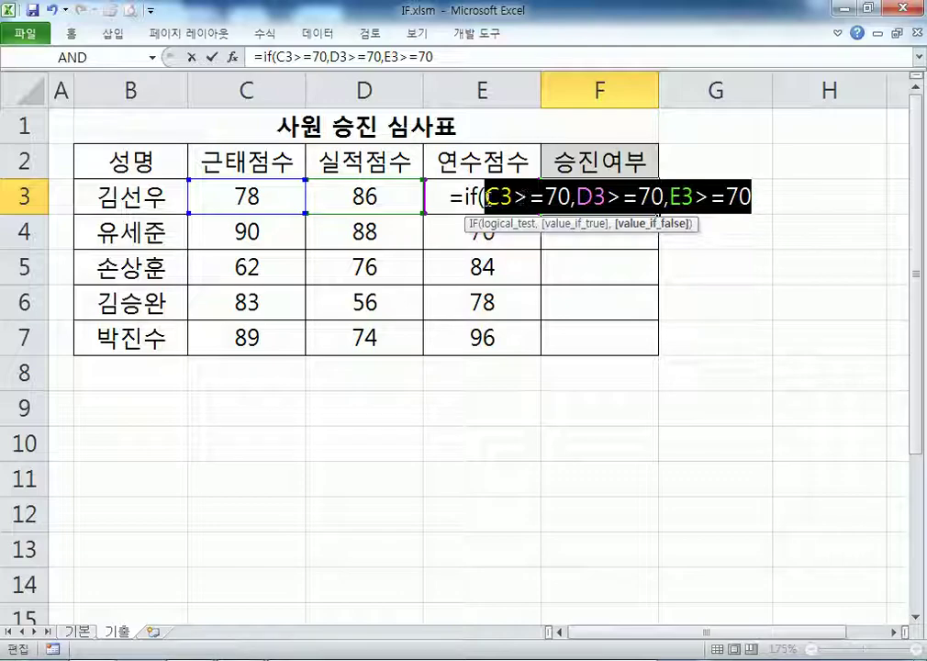
key(Left)
text(AND()
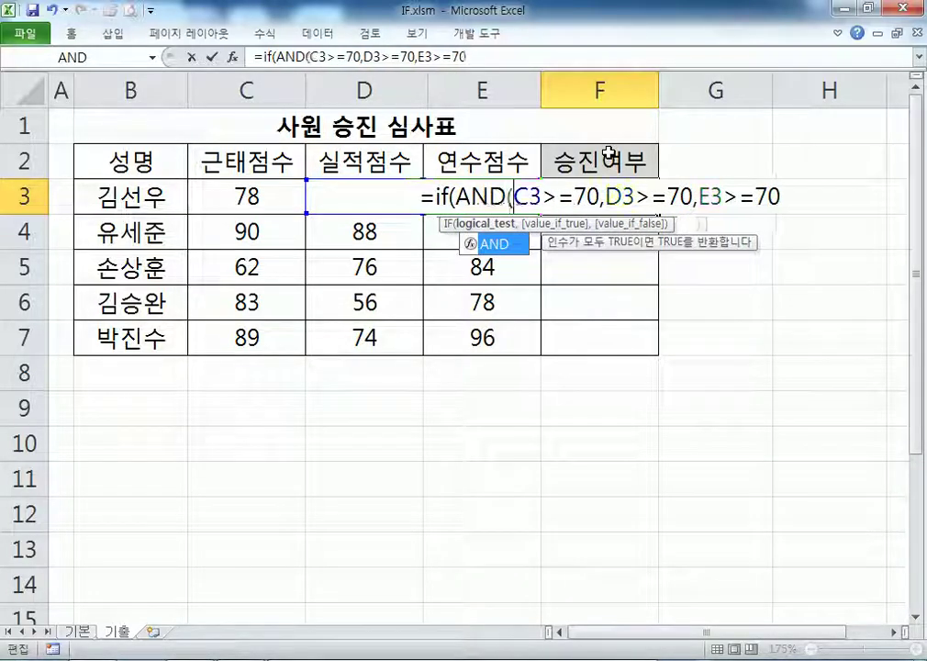
click(794, 193)
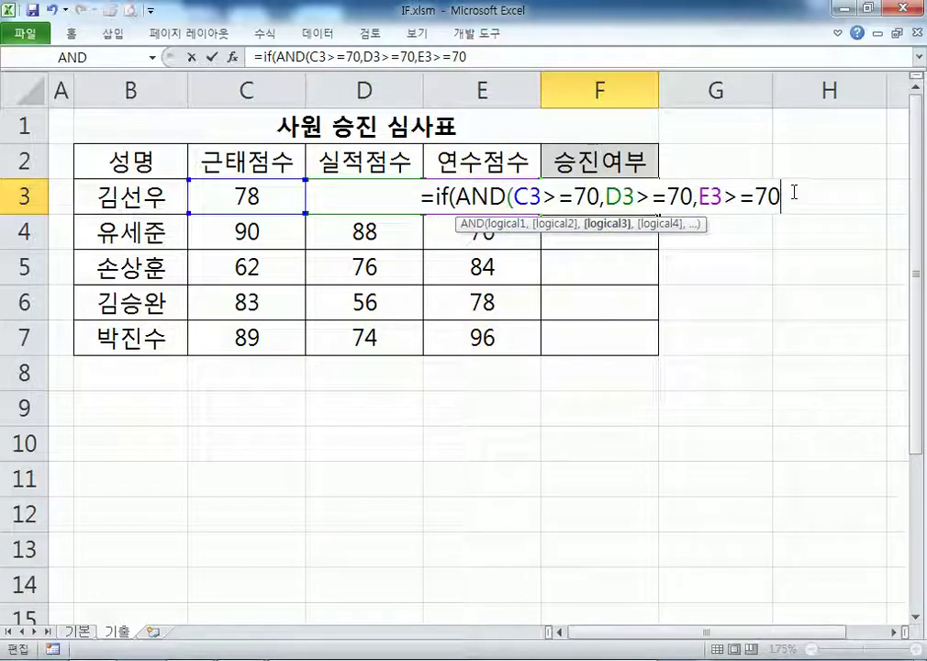
text())
key(shift+Left)
key(shift+Left)
key(shift+Left)
key(shift+Left)
key(shift+Left)
key(shift+Left)
key(shift+Left)
key(shift+Left)
key(shift+Left)
key(shift+Left)
key(shift+Left)
key(shift+Left)
key(shift+Left)
key(shift+Left)
key(shift+Left)
key(shift+Left)
key(shift+Left)
key(shift+Left)
key(shift+Left)
key(shift+Left)
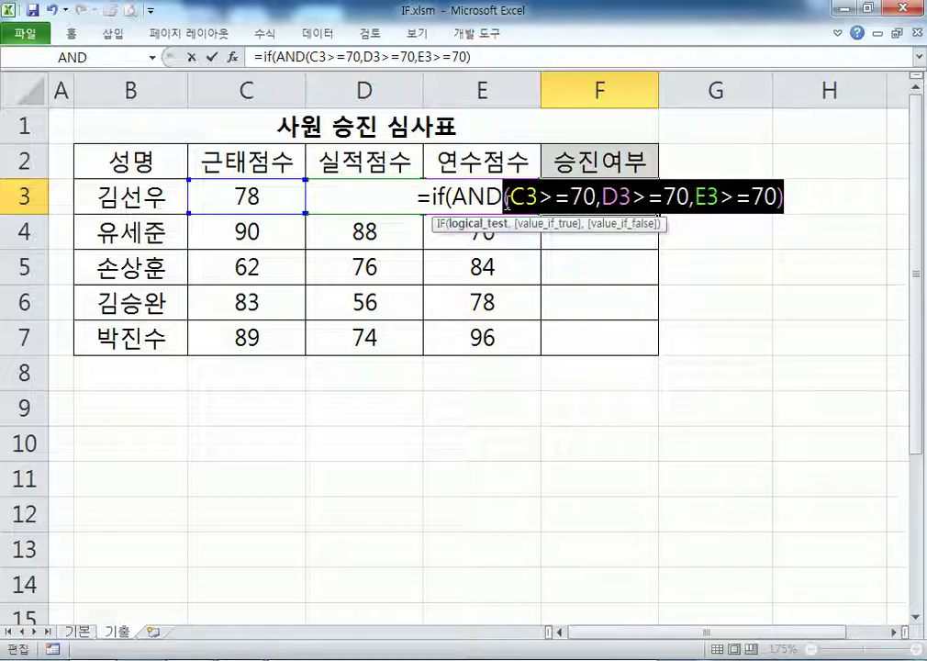
drag(469, 195, 455, 194)
click(862, 196)
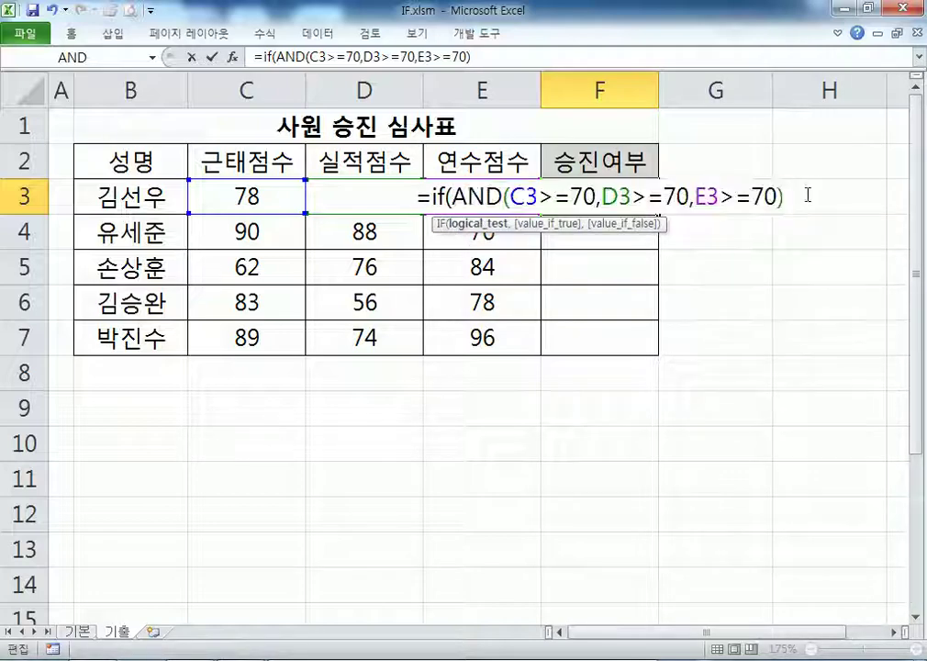
Step: Complete F3 as =IF(AND(C3>=70,D3>=70,E3>=70),"승진","") and fill the formula down through F7
text(,")
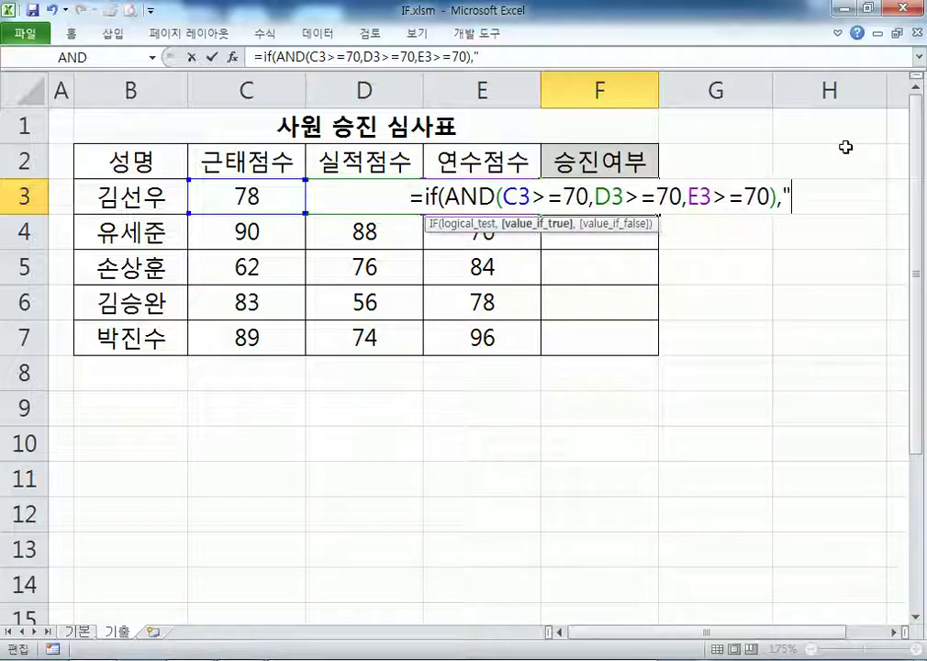
text(승진,)
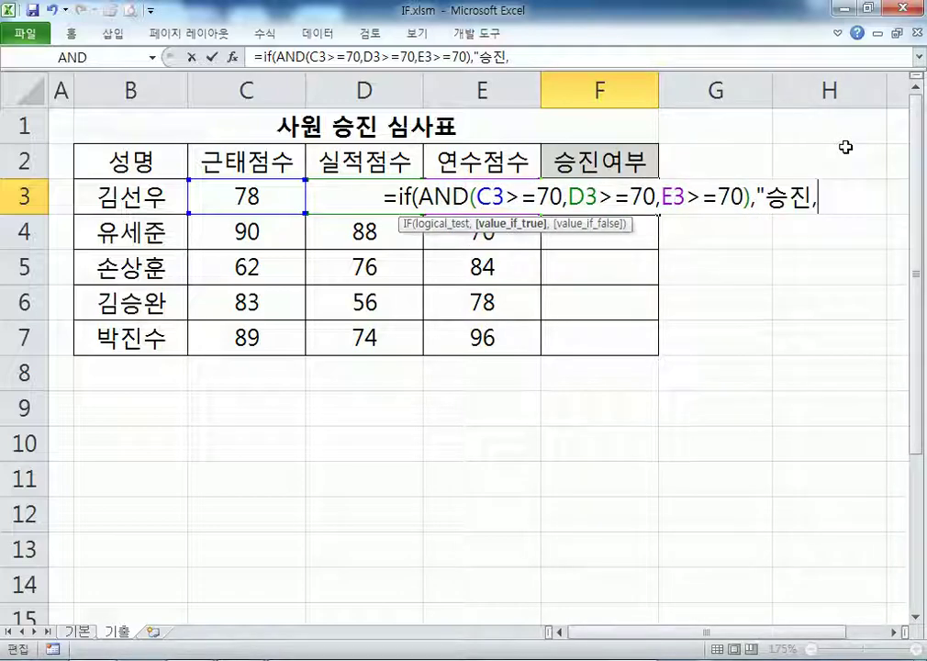
key(BackSpace)
text(",")
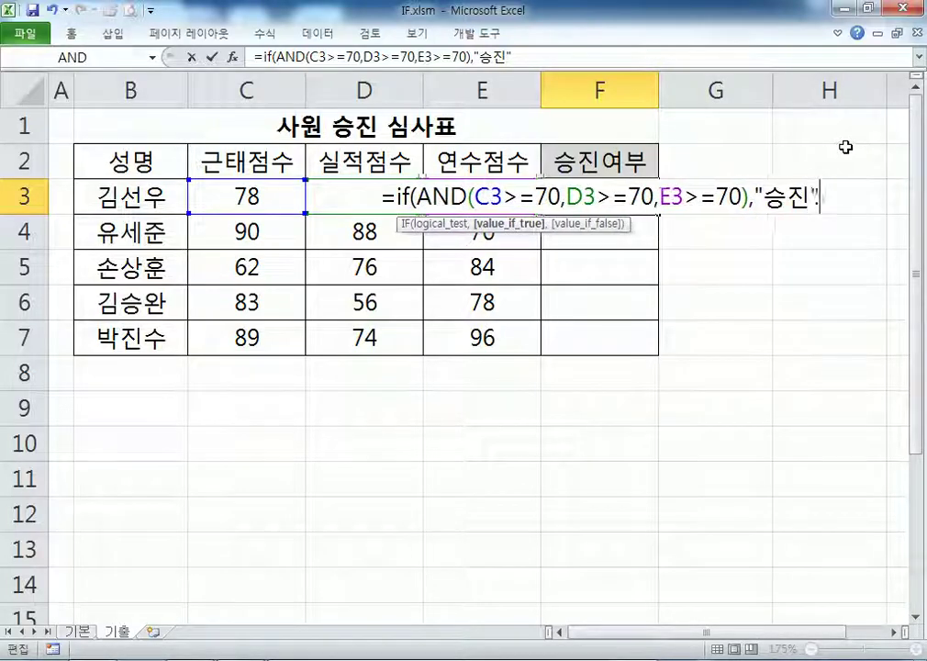
key(BackSpace)
key(BackSpace)
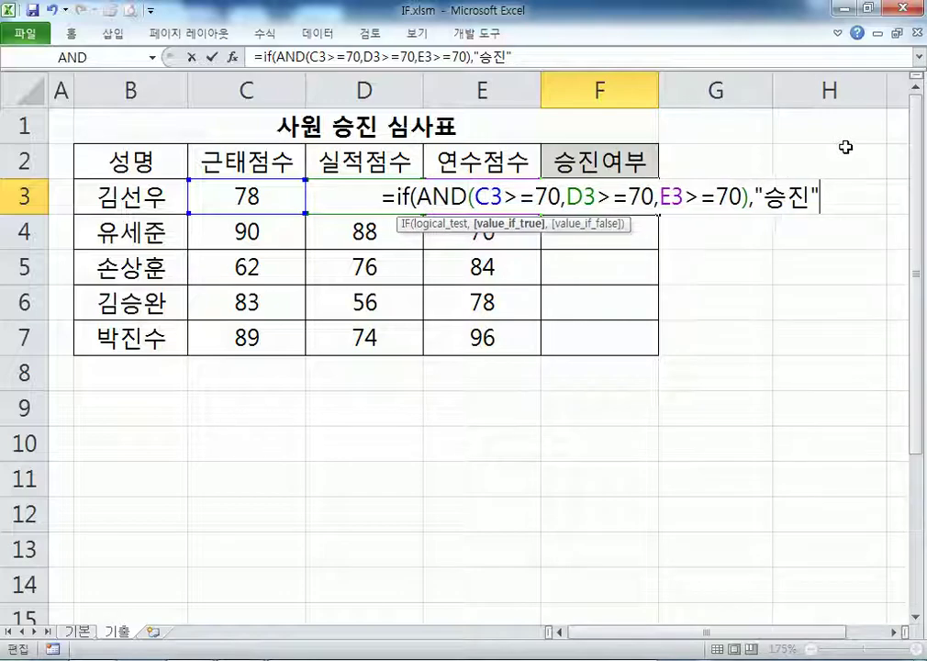
text(,""))
key(Return)
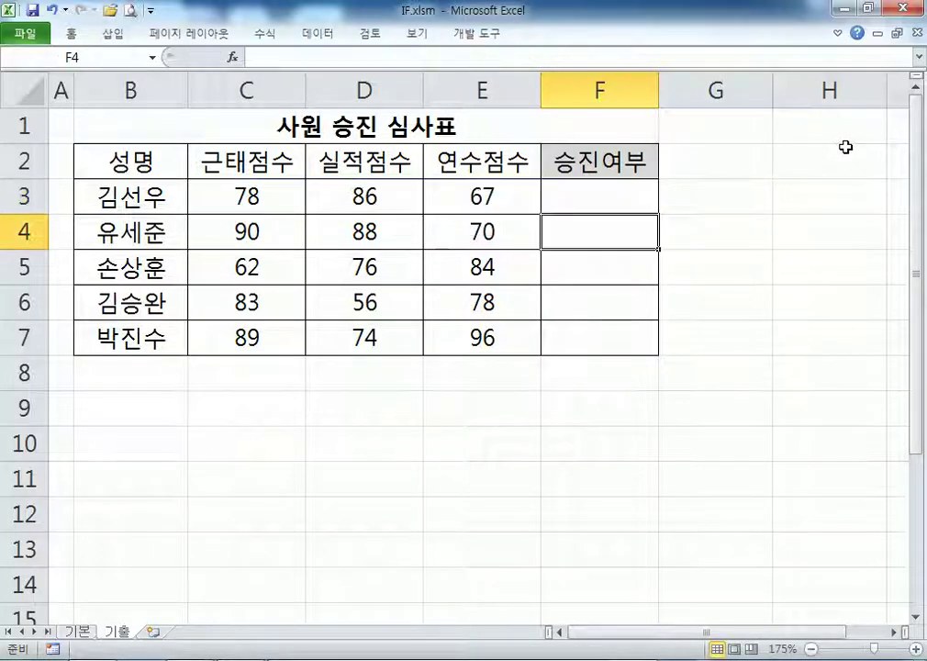
click(624, 204)
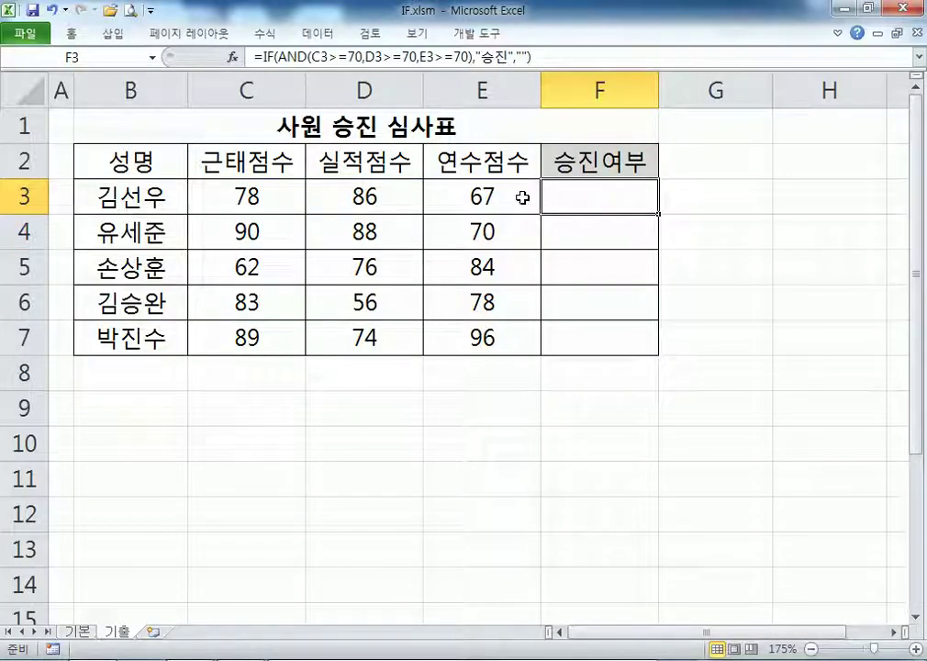
drag(658, 214, 657, 355)
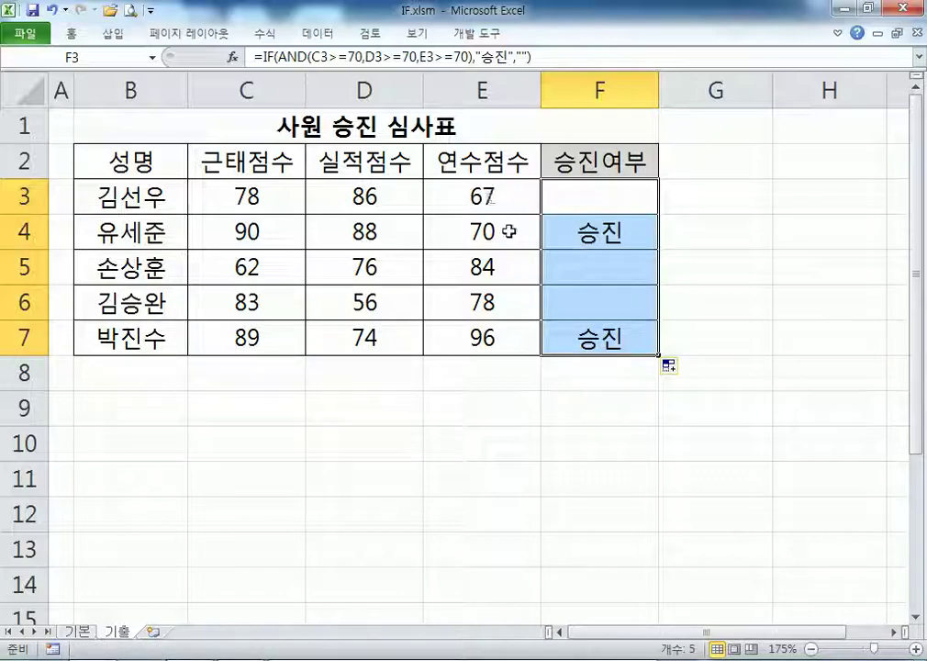
click(250, 267)
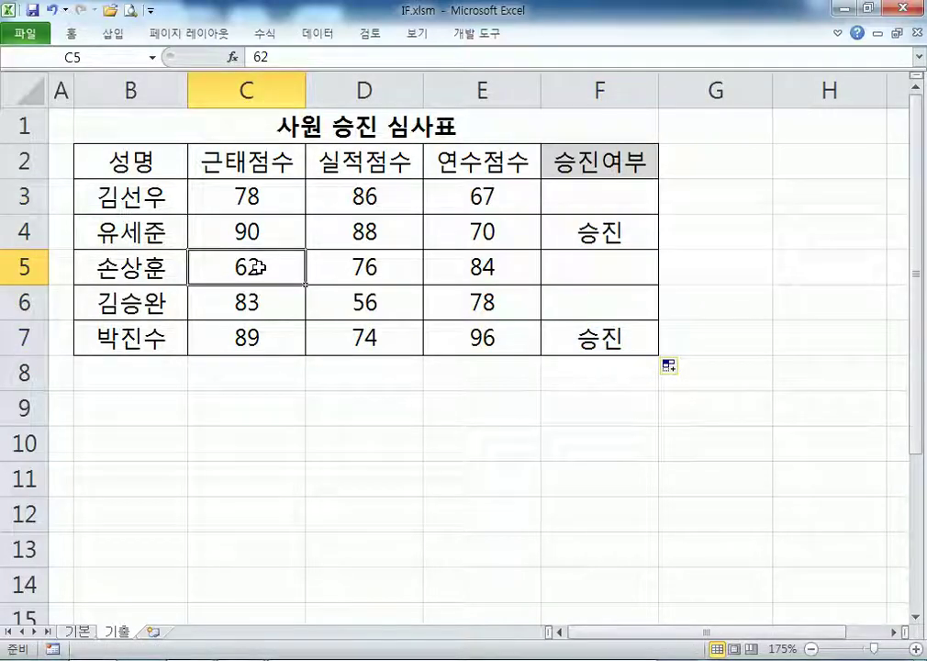
click(645, 190)
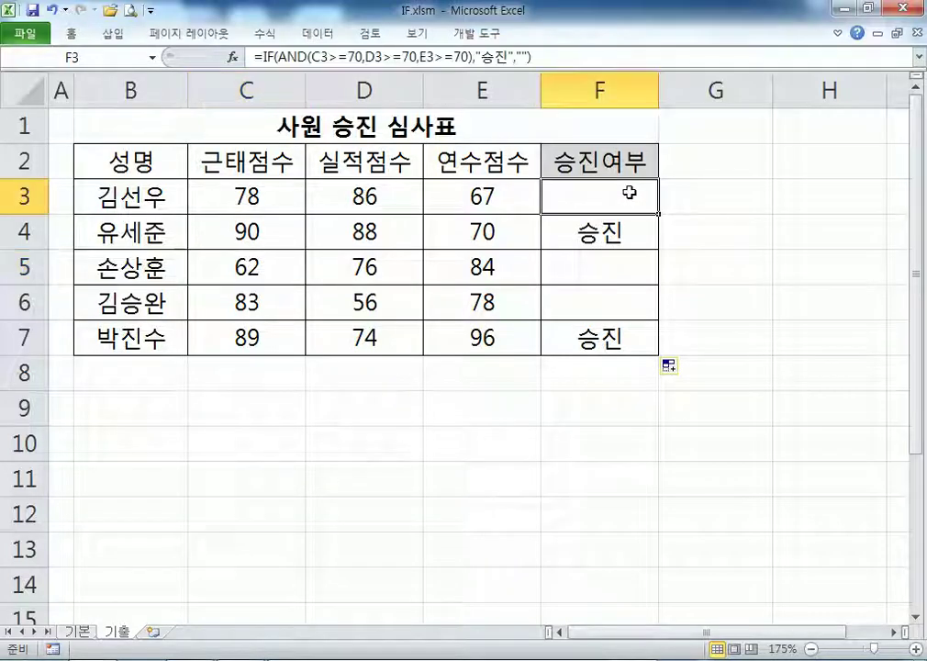
Step: Copy the AND(C3>=70,D3>=70,E3>=70) part of the F3 formula, leaving the cell unedited
double_click(640, 192)
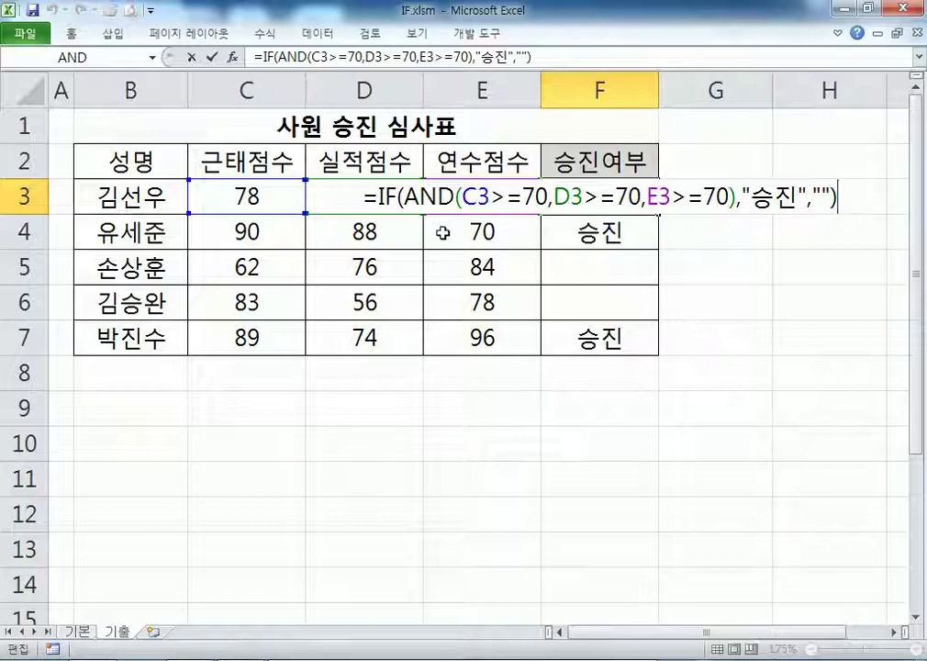
drag(403, 197, 737, 193)
key(ctrl+c)
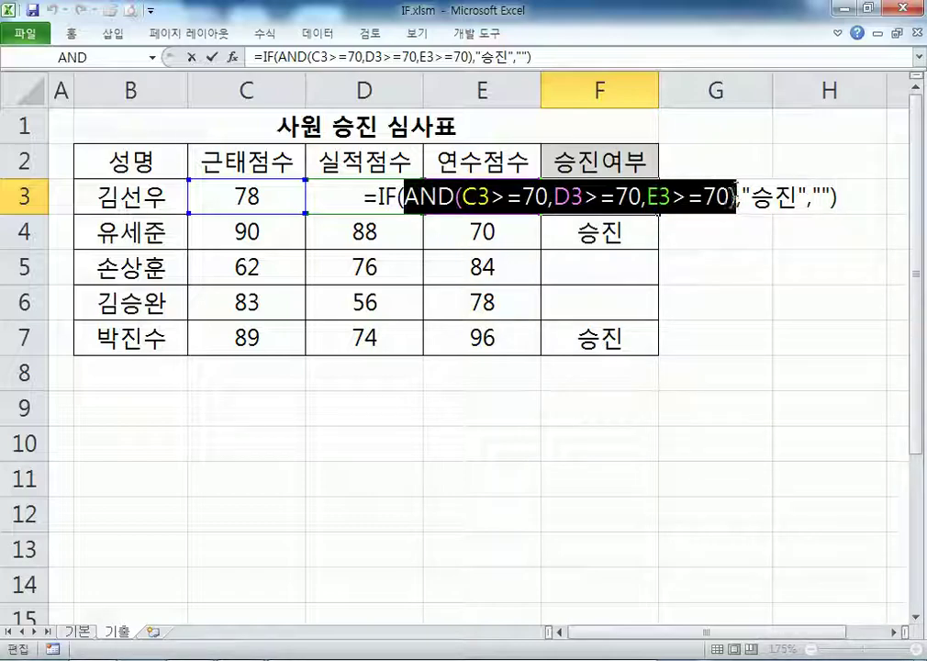
key(Escape)
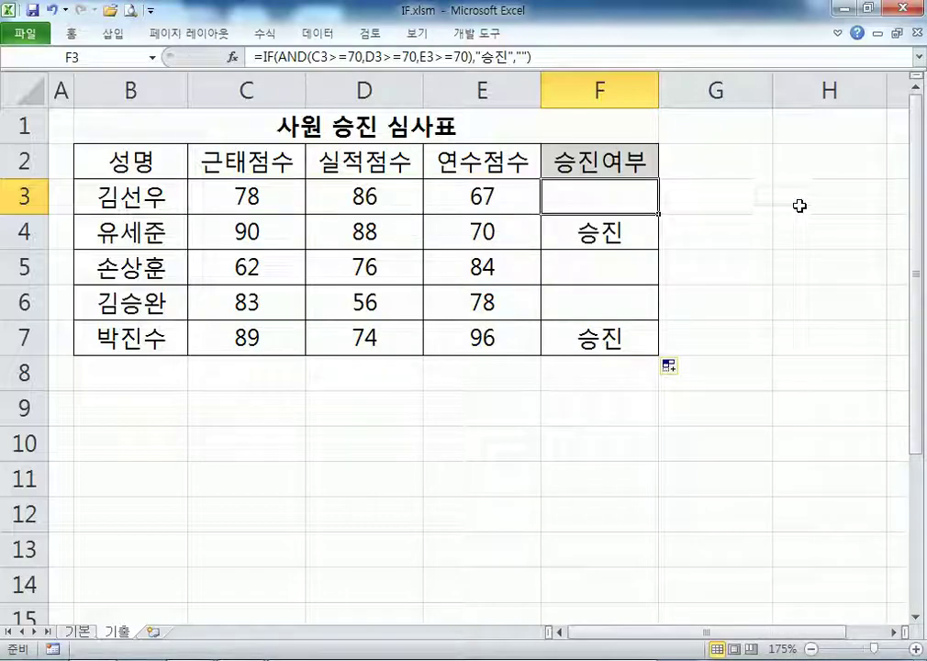
Step: Enter the copied condition in G3 as =AND(C3>=70,D3>=70,E3>=70) and fill it down through G7
click(738, 194)
text(=)
key(ctrl+v)
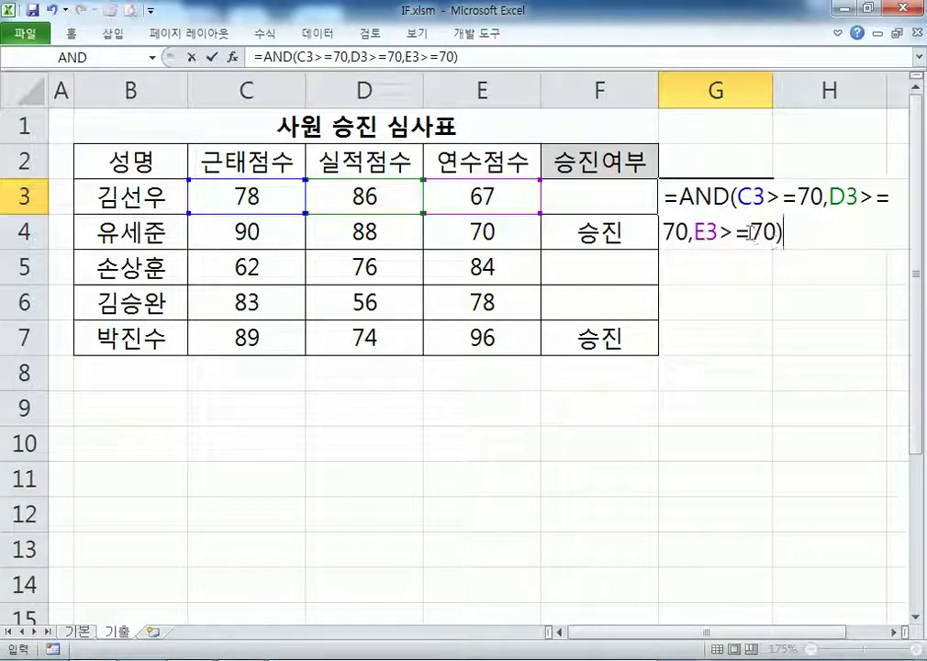
key(Return)
click(767, 207)
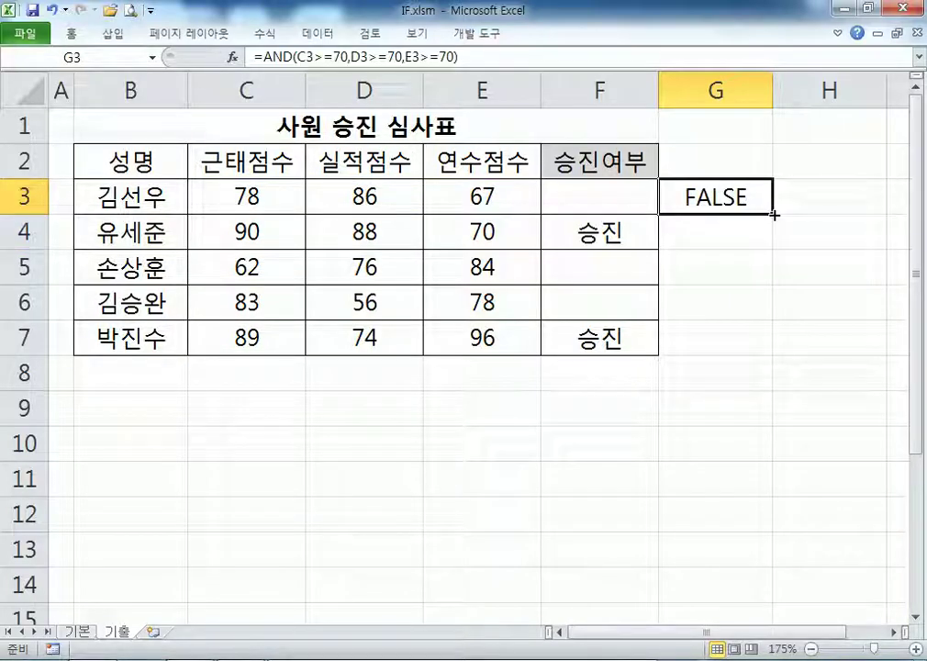
drag(772, 212, 735, 342)
Step: Review the AND results in G3:G7 against the 승진여부 column and inspect the formula in G3
click(705, 237)
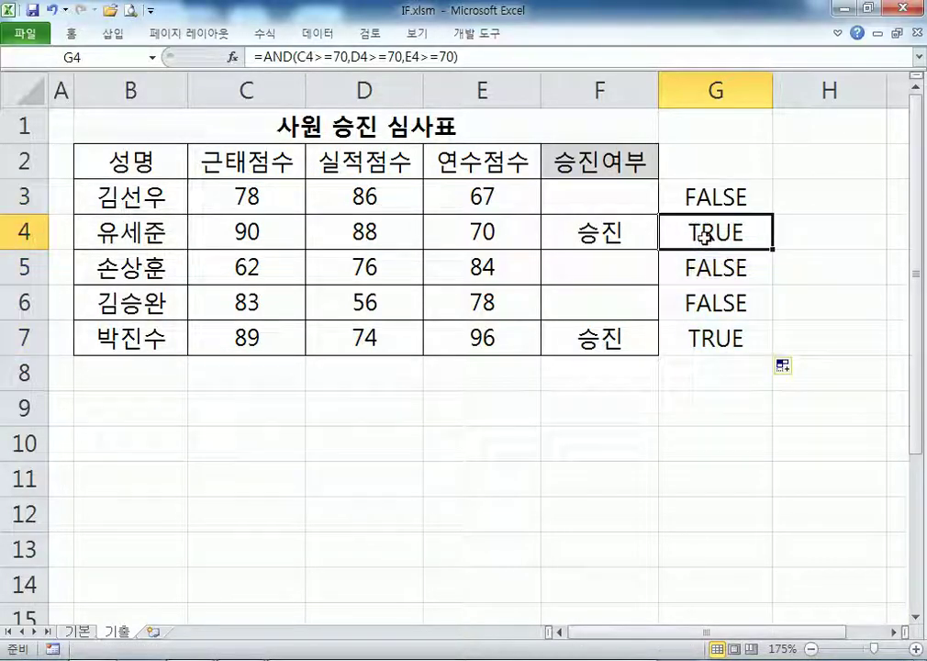
click(683, 327)
click(689, 303)
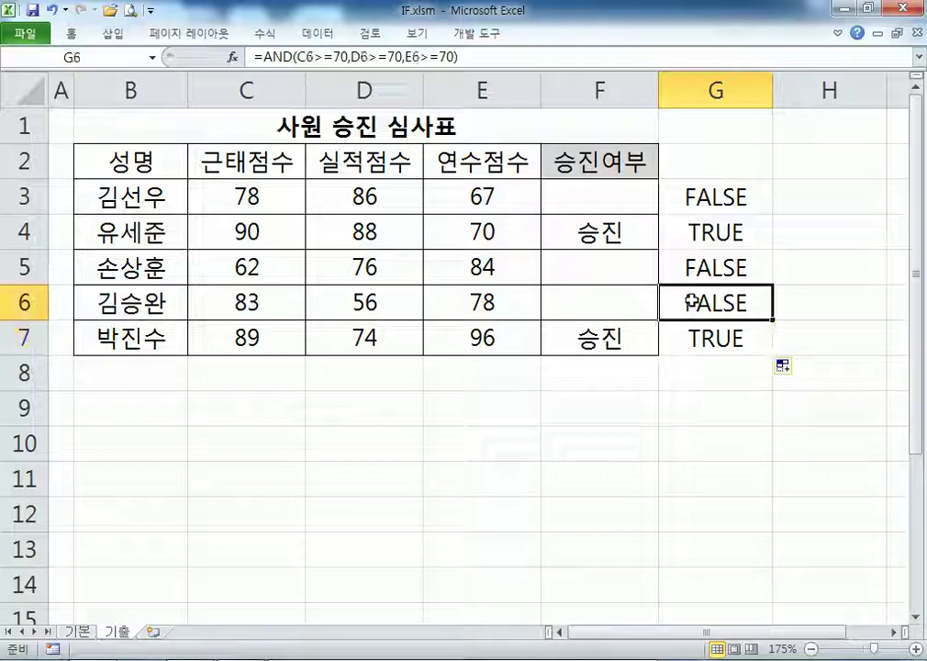
click(697, 267)
click(701, 232)
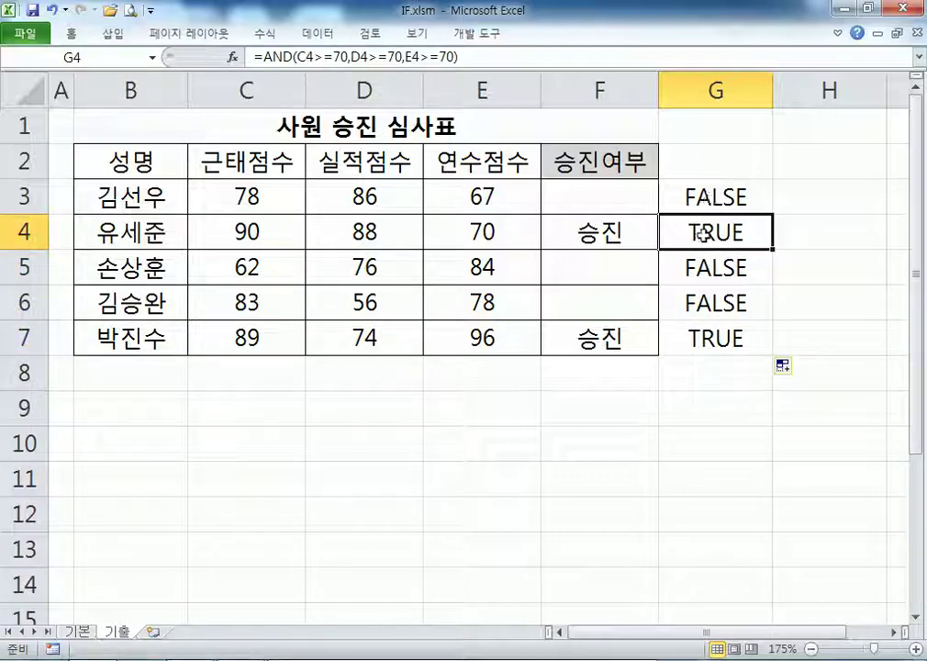
click(684, 337)
click(704, 206)
click(694, 267)
click(694, 303)
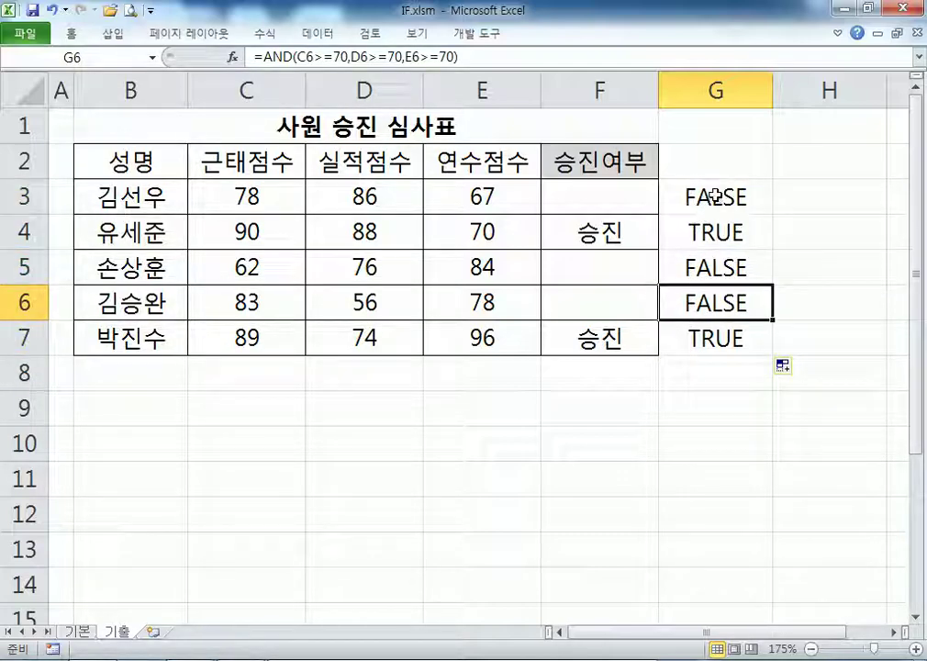
double_click(714, 195)
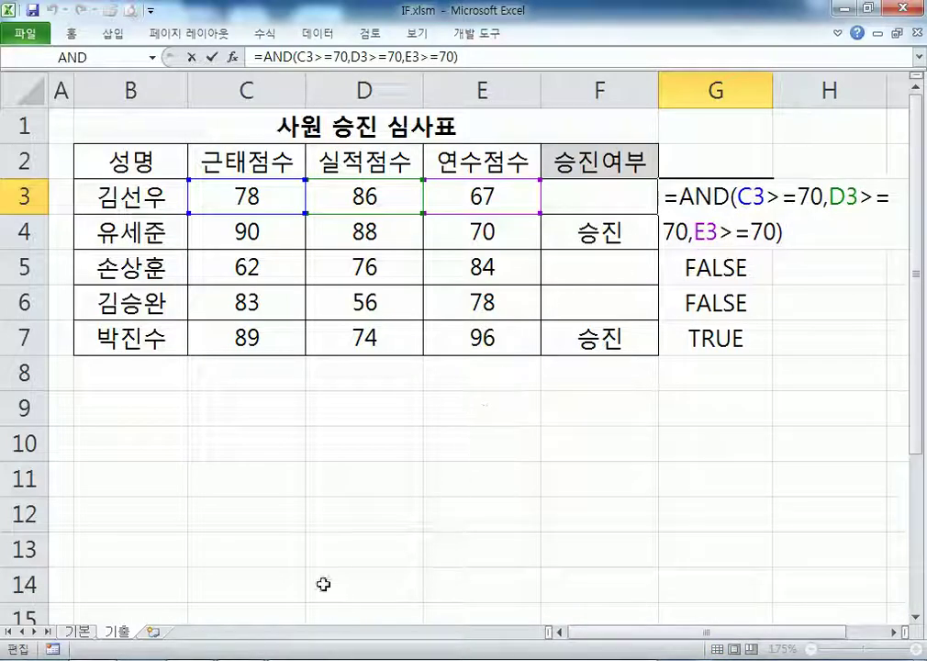
key(Escape)
Step: Write the IF syntax example =IF(조건식, 참, 거짓) in D9 below the promotion table
click(362, 409)
text(=)
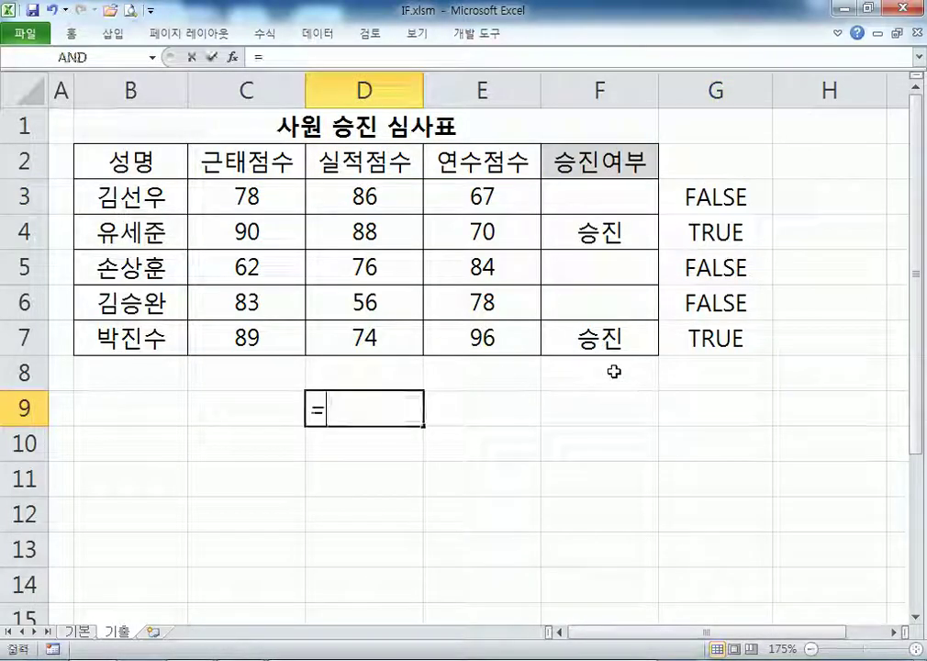
text(ㅑ)
key(BackSpace)
text(I)
key(Tab)
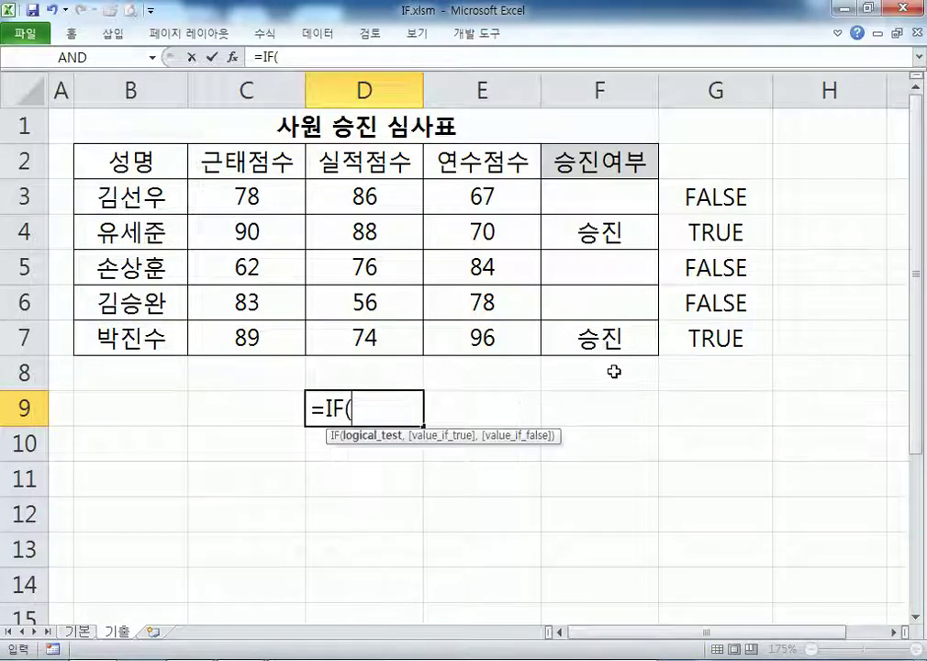
text(조건시ㄱ, )
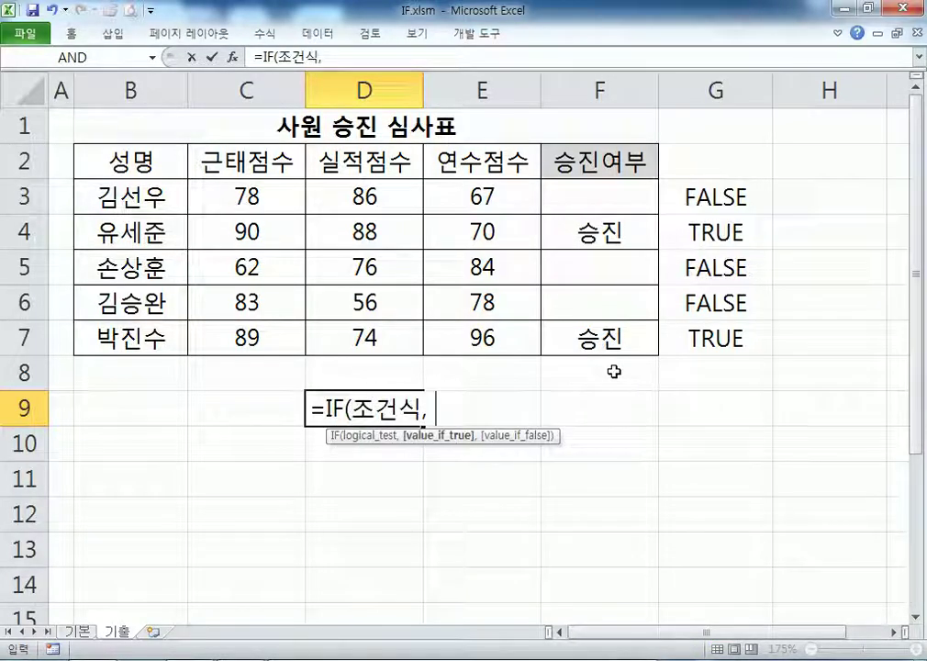
text(참ㅇ,)
key(BackSpace)
key(BackSpace)
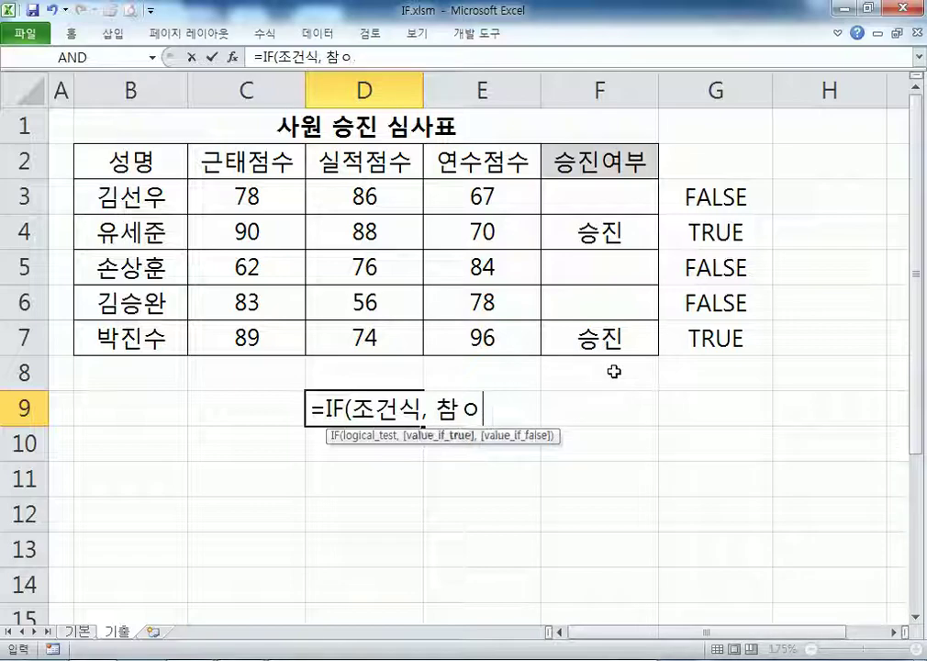
text(, 거ㅈ)
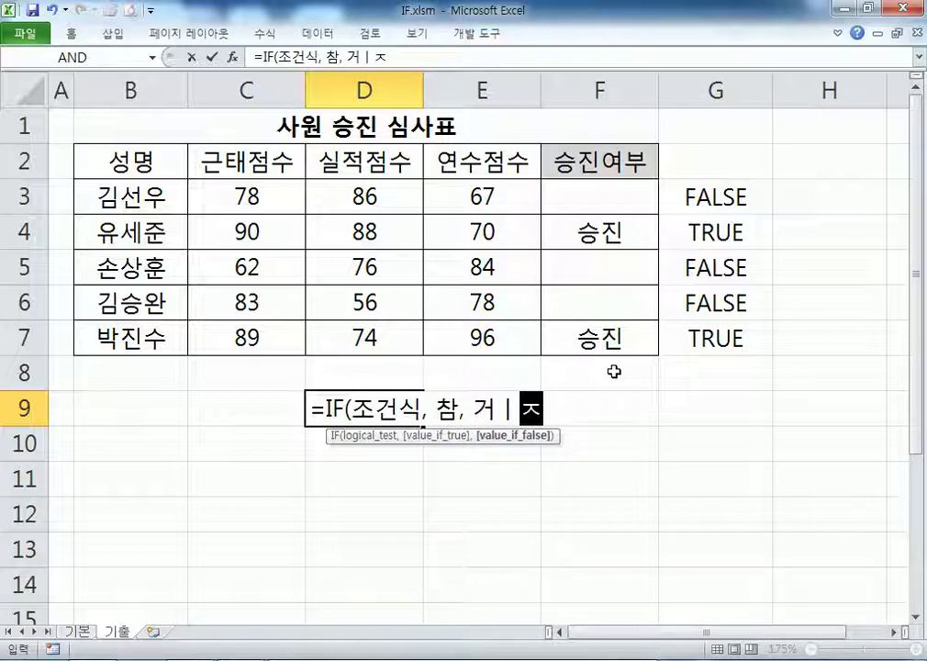
text(ㅣㅅ))
key(Return)
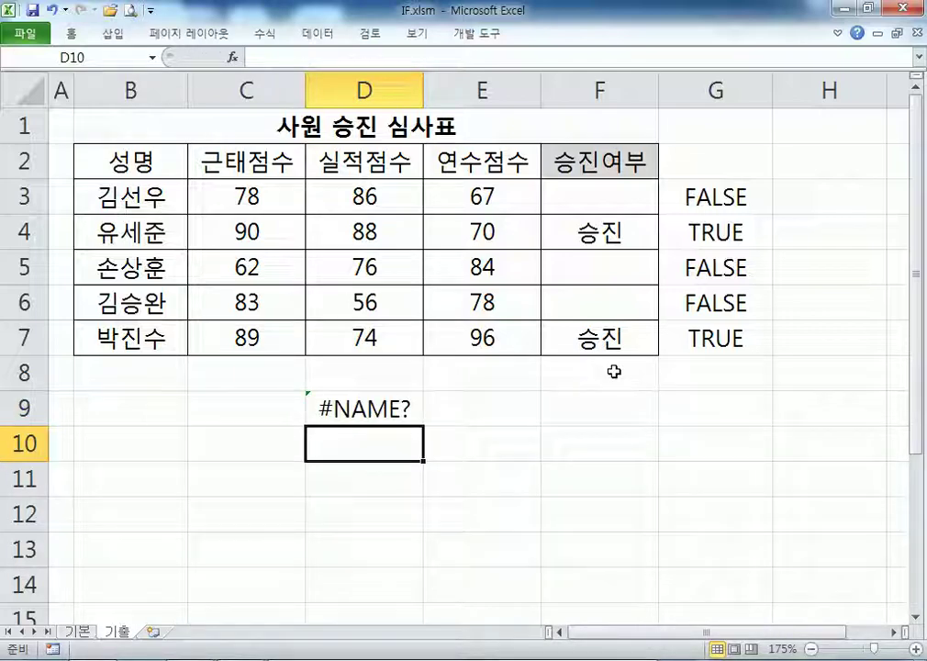
Step: Convert the D9 syntax example to plain text by putting an apostrophe in front of its equals sign
click(326, 407)
double_click(314, 410)
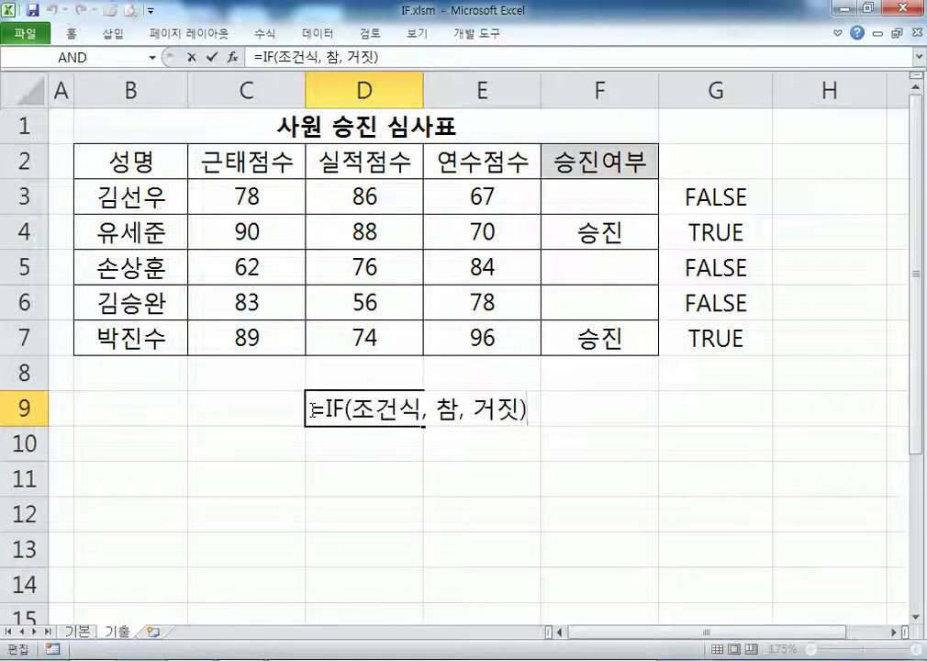
text(')
key(Return)
text(\)
key(Escape)
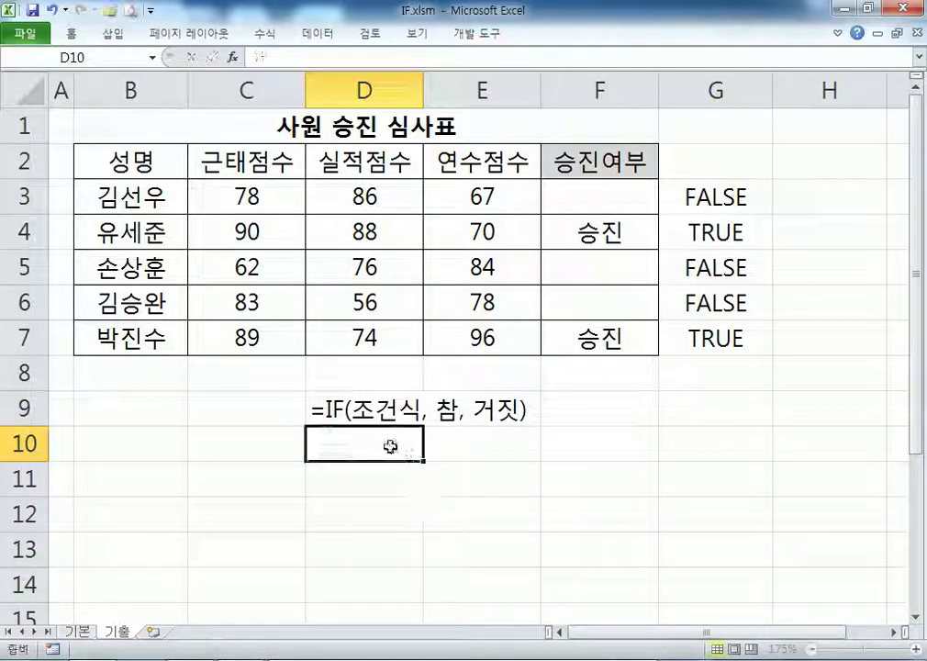
click(319, 412)
click(336, 454)
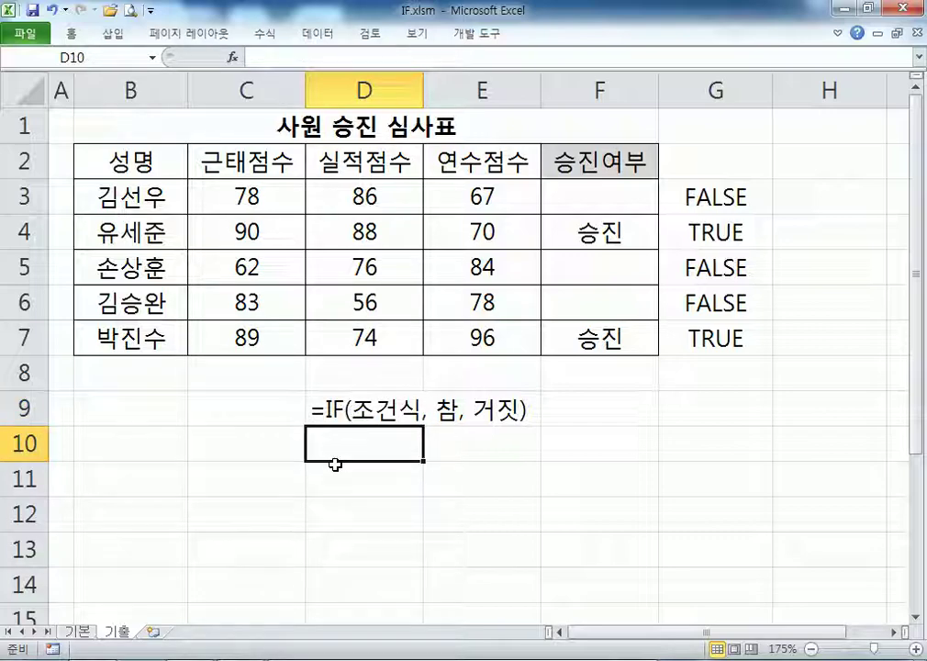
Step: Examine the row 3 scores, the C4 formula in EDATE.xlsm, and the AND condition in G3 of IF.xlsm
click(268, 199)
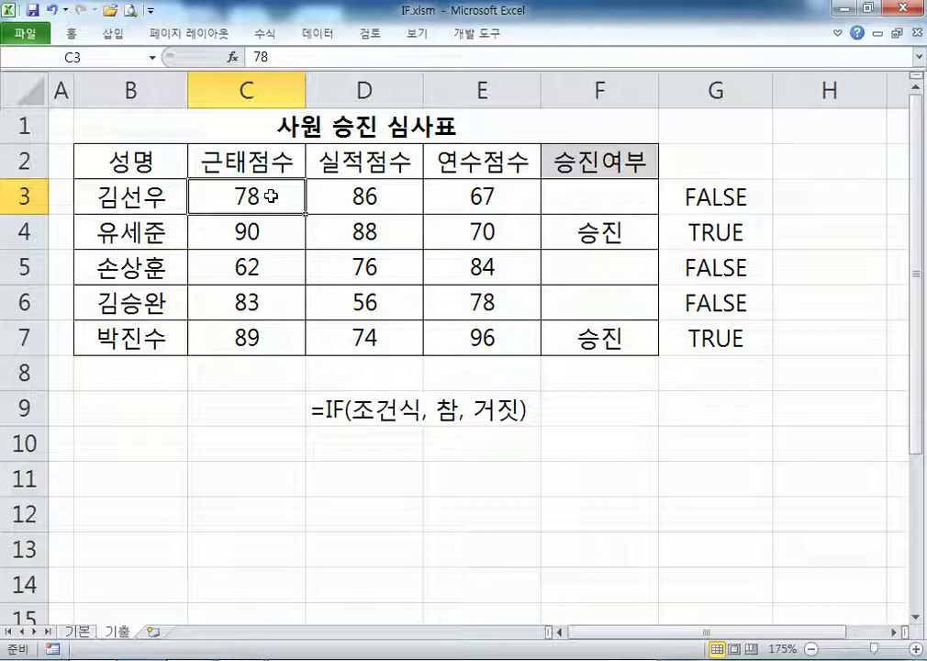
click(354, 196)
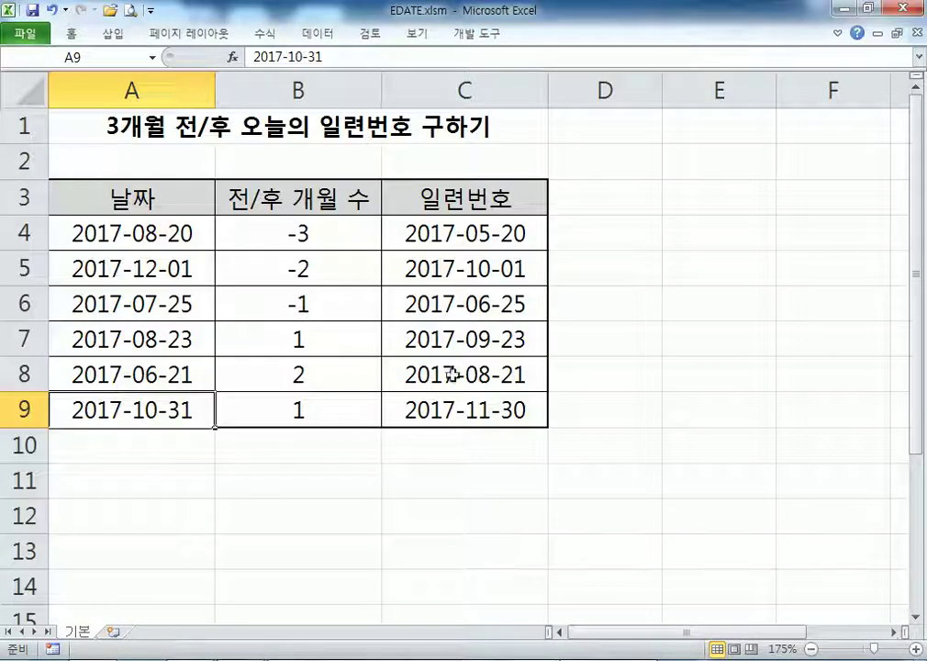
double_click(428, 233)
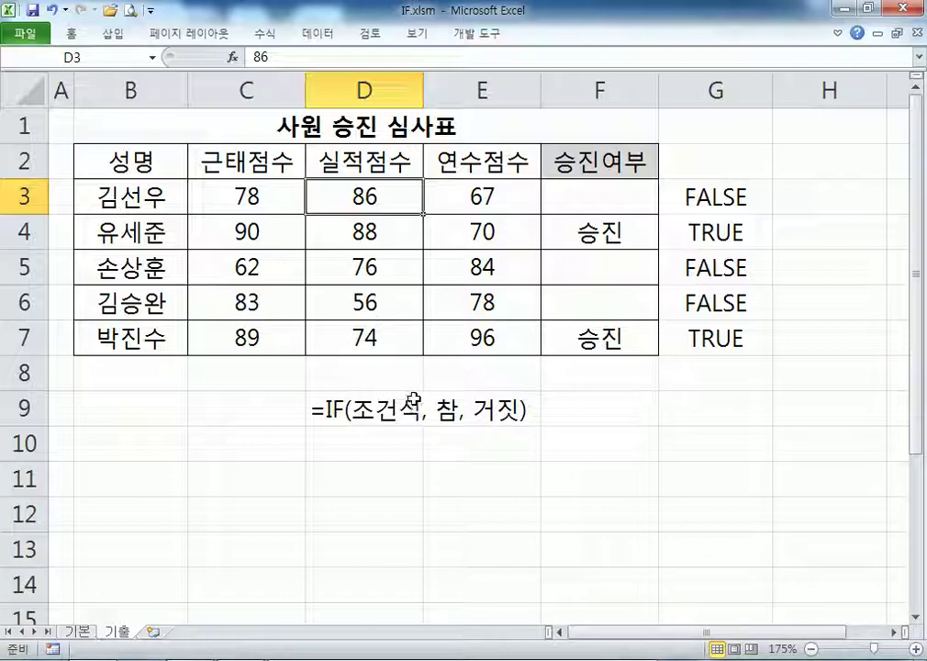
double_click(712, 196)
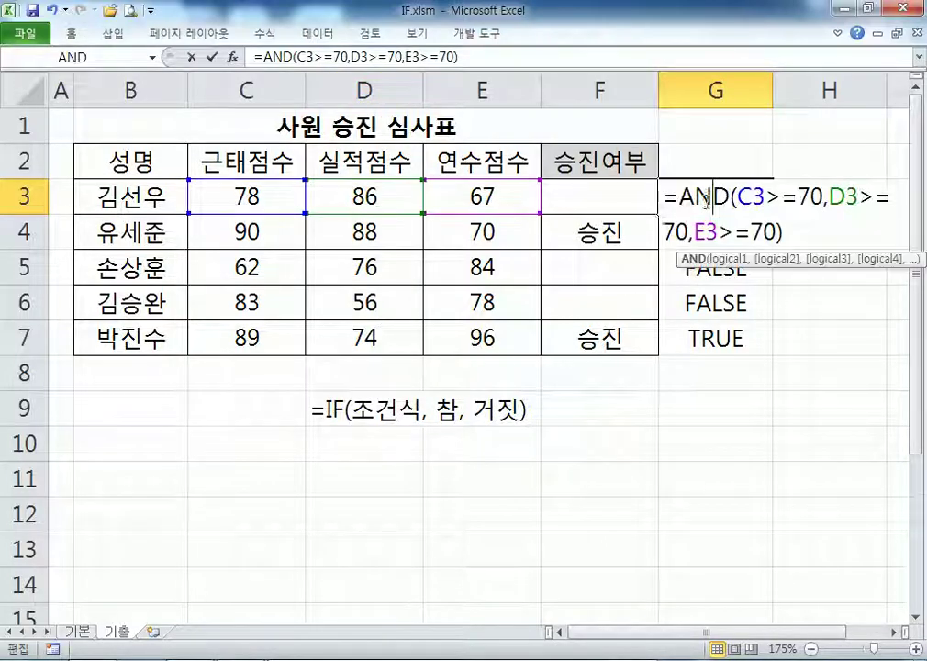
click(681, 200)
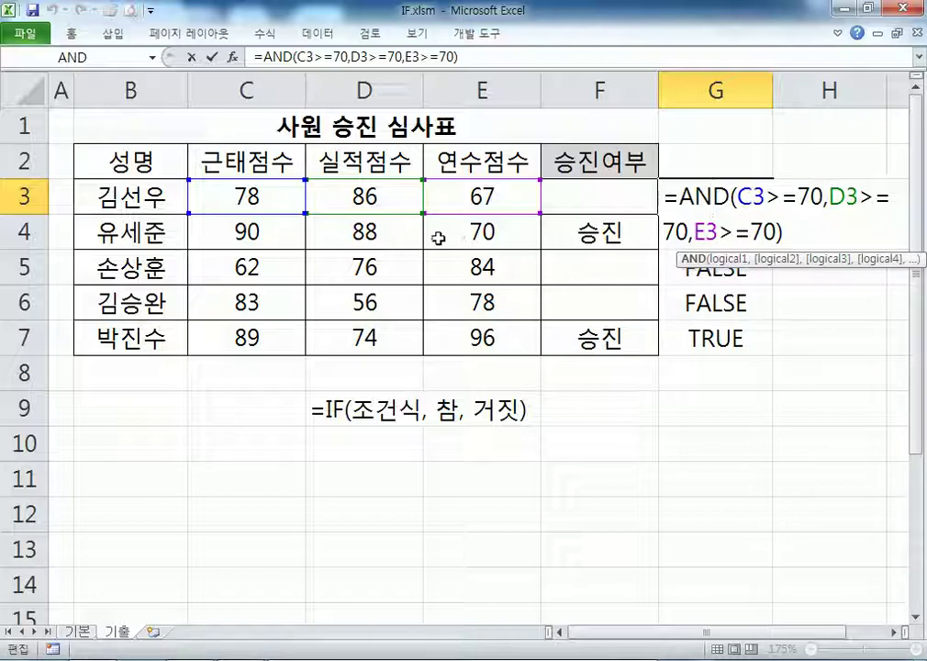
key(Escape)
ctrl+scroll(433, 232, down, 2)
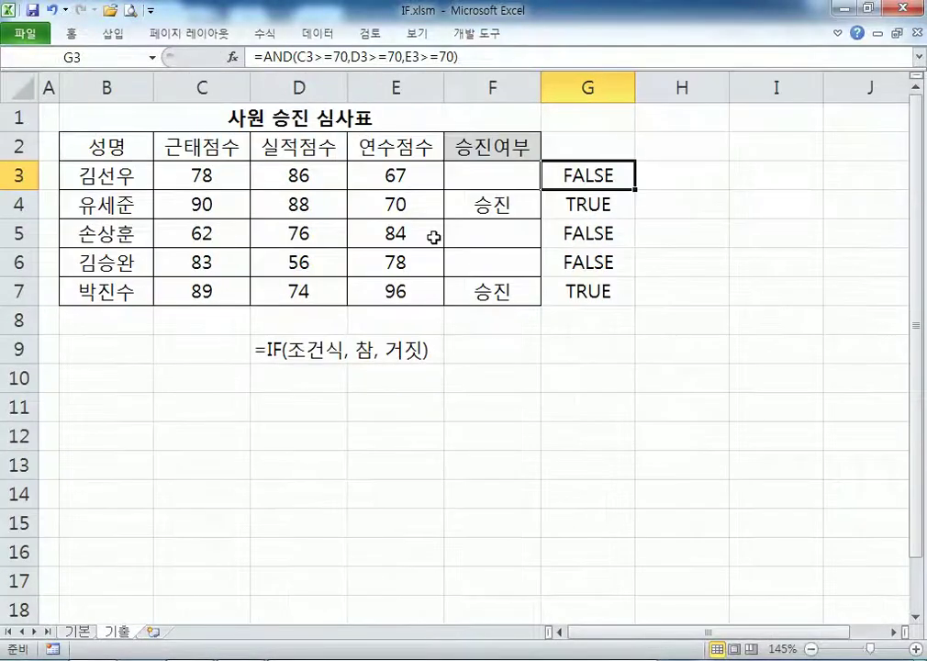
double_click(555, 179)
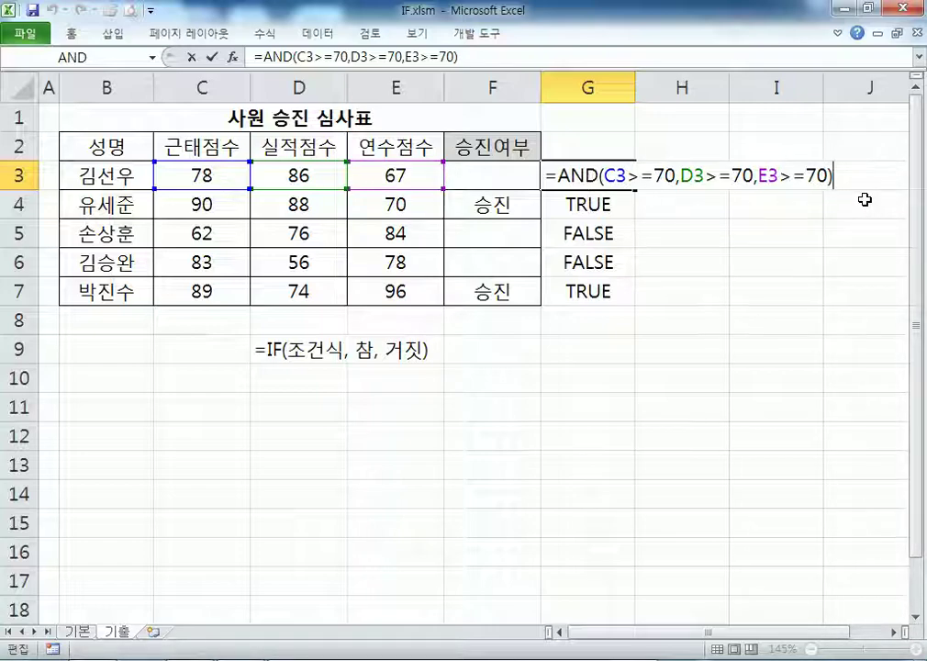
key(Return)
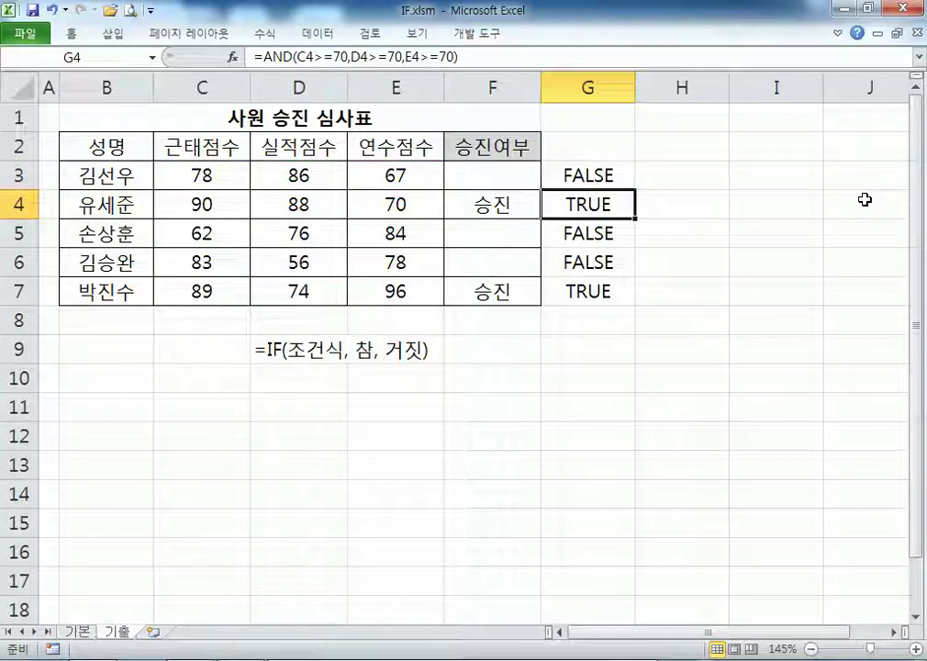
Step: Compare the AND formulas in G3 and G4 with the IF formulas in F3 and F4
click(575, 172)
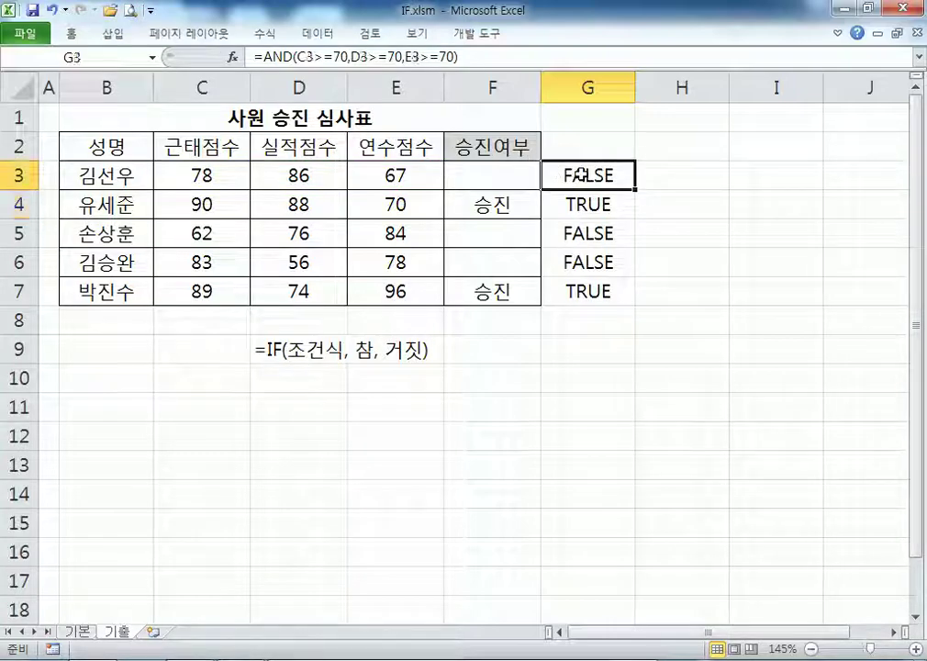
key(F2)
key(Escape)
click(596, 202)
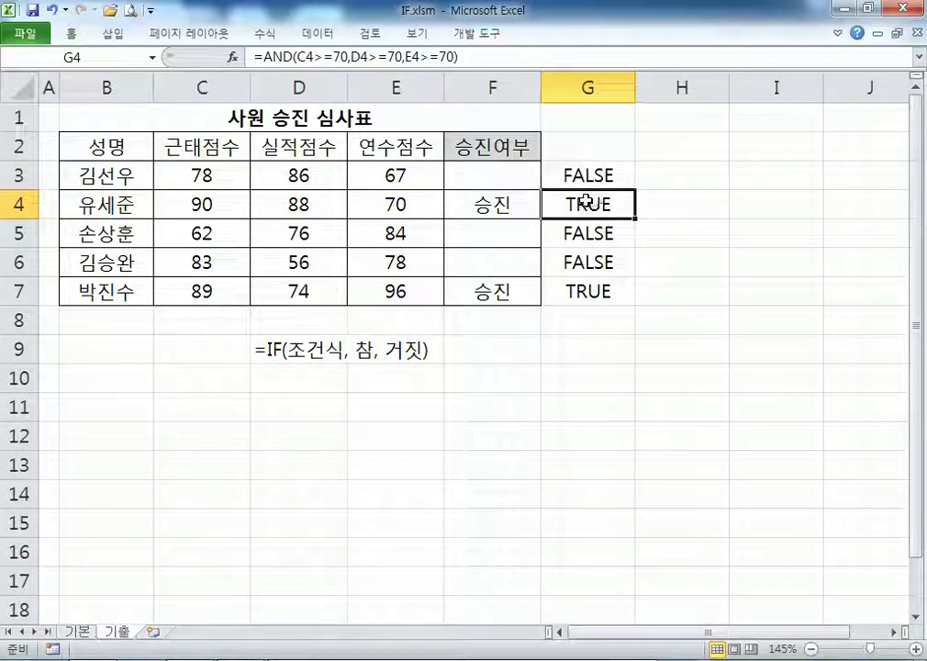
click(500, 204)
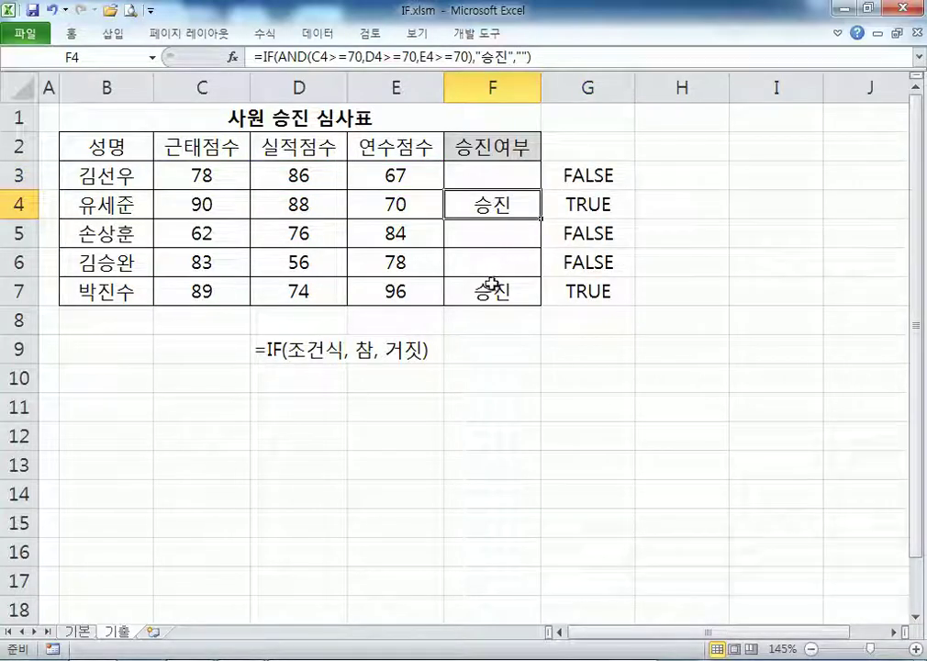
key(F2)
key(Escape)
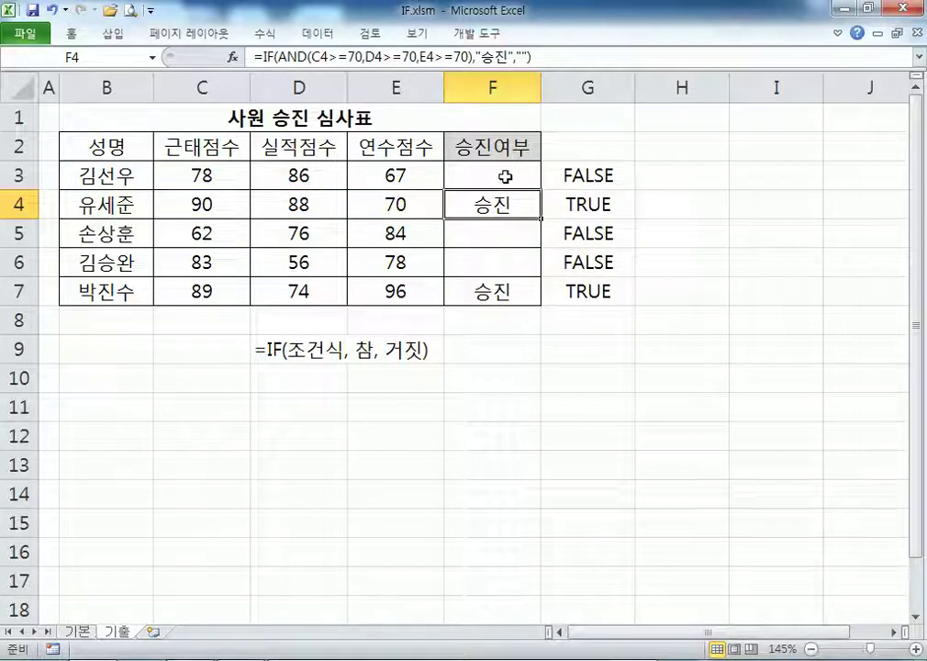
click(534, 176)
key(F2)
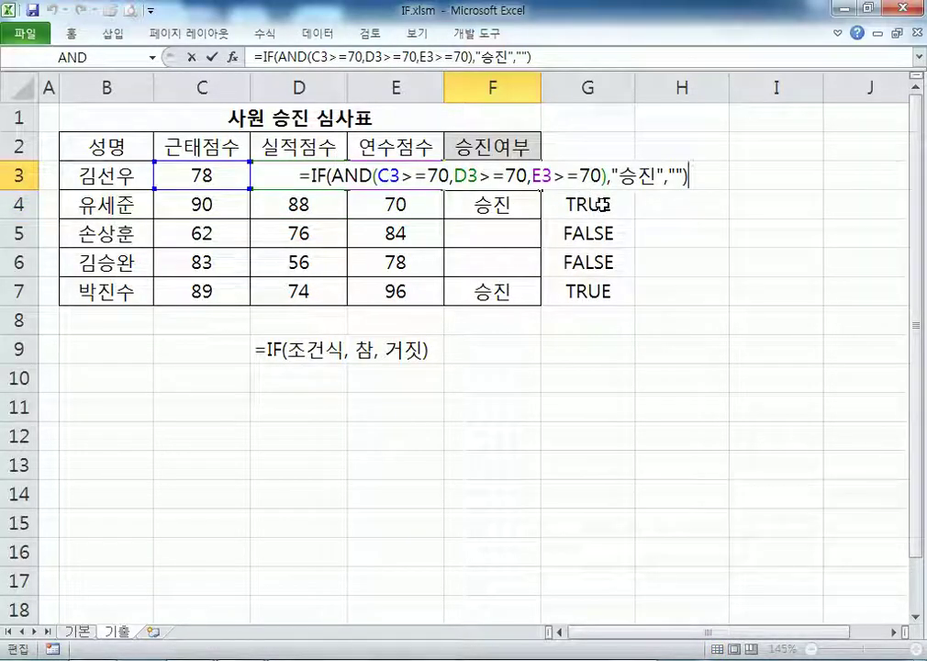
key(Escape)
click(590, 174)
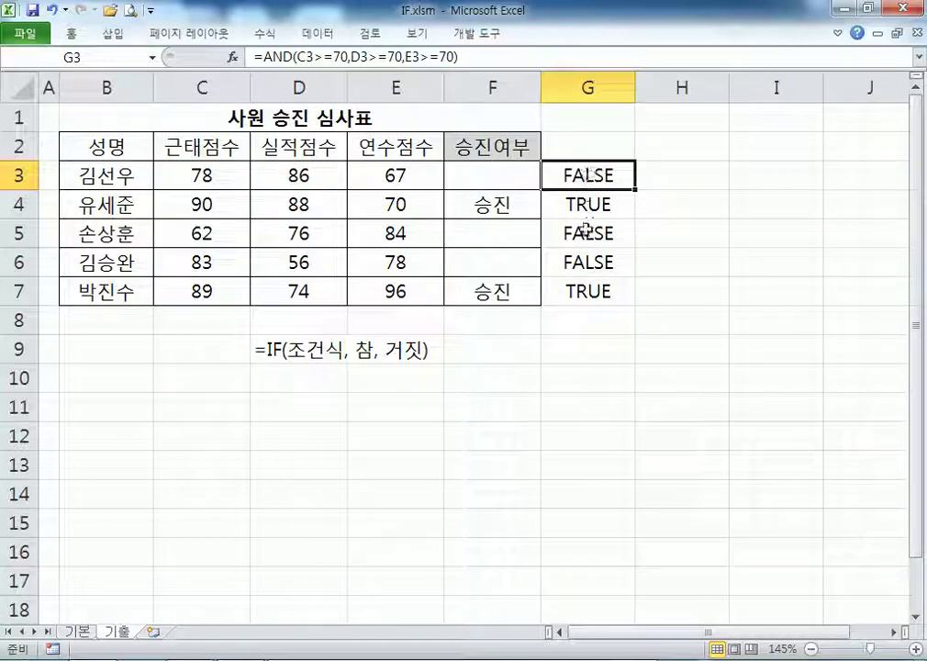
key(F2)
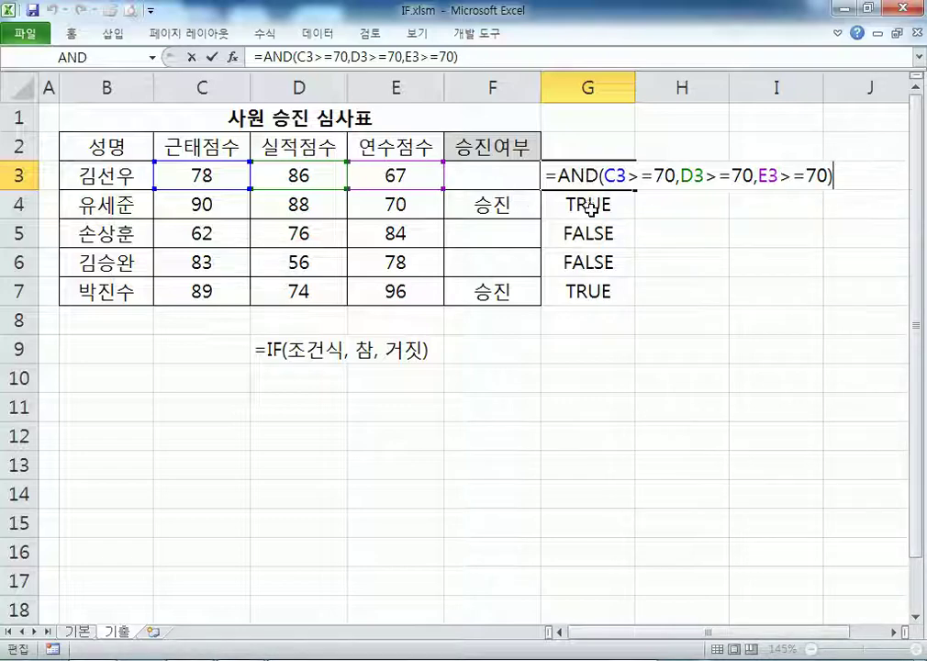
key(ctrl+Return)
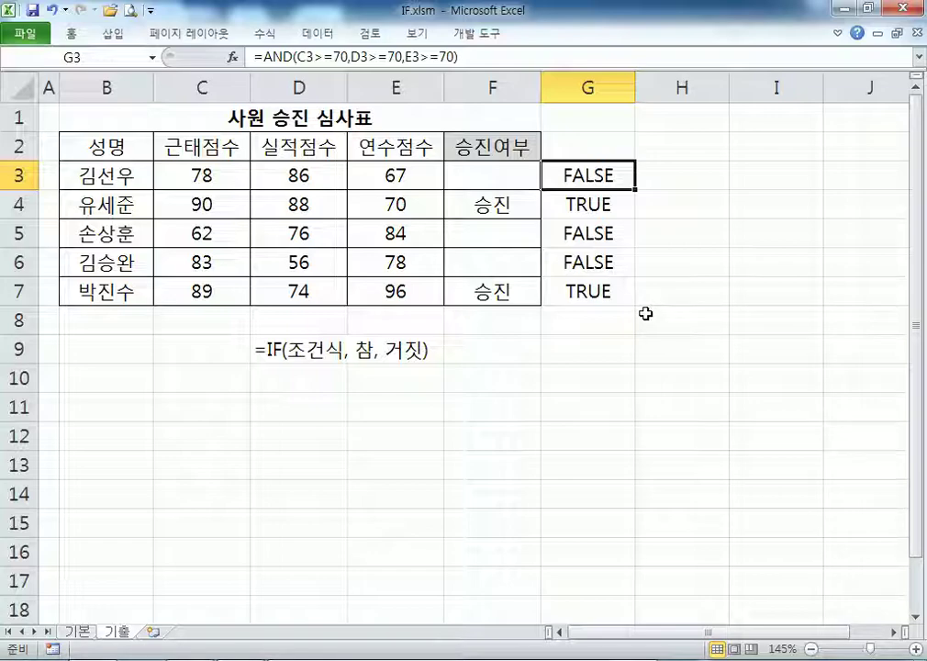
Step: Close IF.xlsm, open OR.xlsm from the 06 부록 folder, and show its 기출 sheet
key(alt+F4)
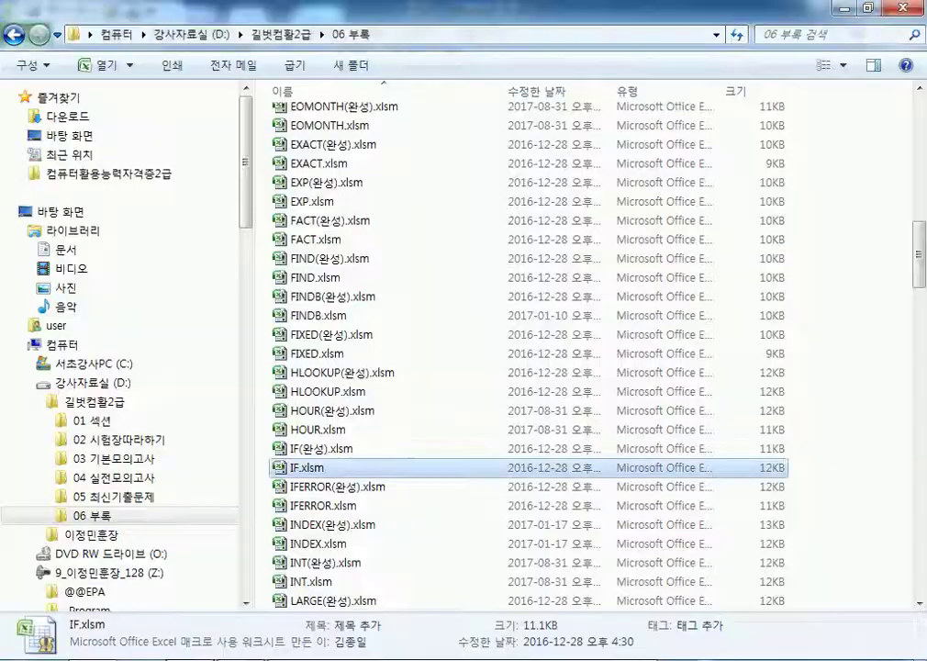
scroll(306, 550, down, 2)
scroll(305, 551, down, 10)
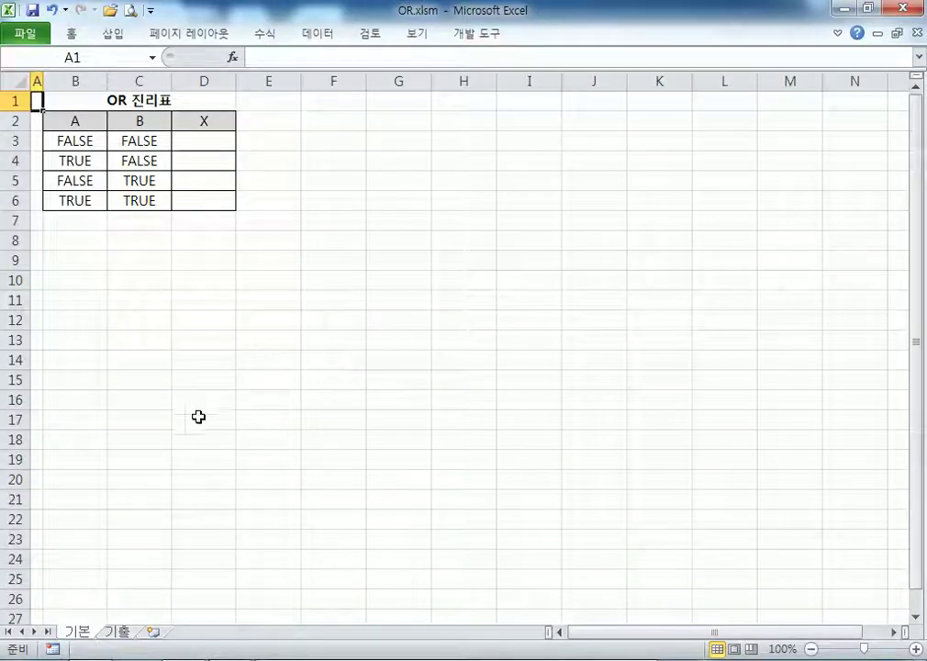
click(119, 632)
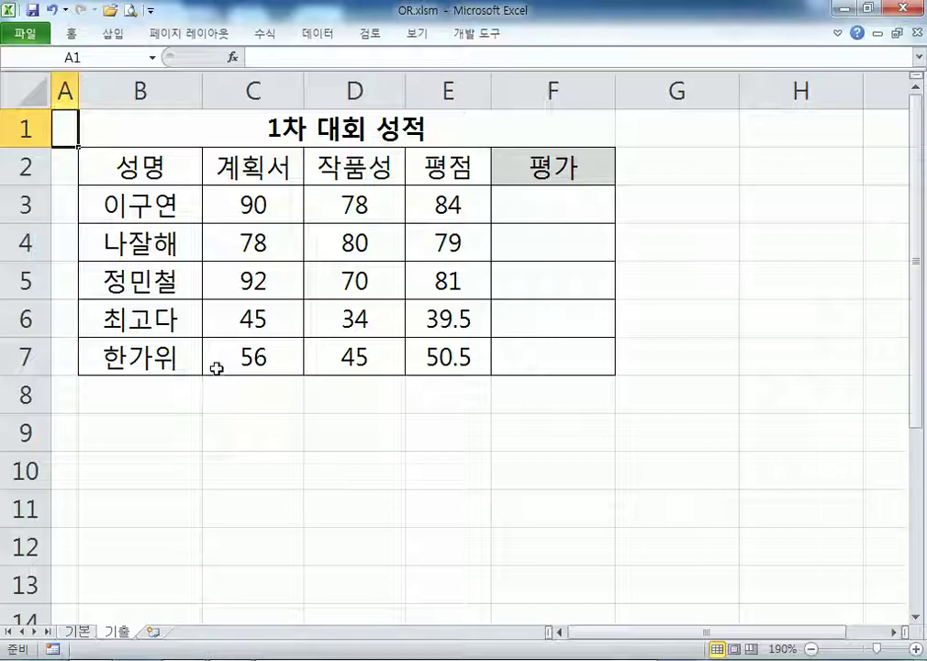
Step: Examine the 계획서, 작품성 and 평점 values in rows 3 and 6 of the 1차 대회 성적 table
click(253, 203)
click(366, 204)
click(418, 200)
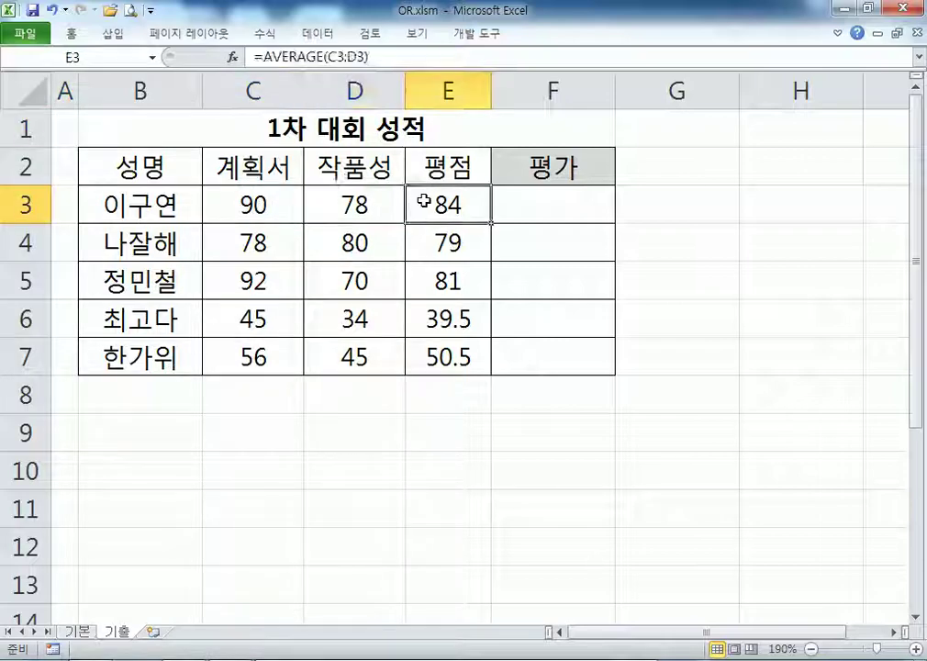
click(256, 318)
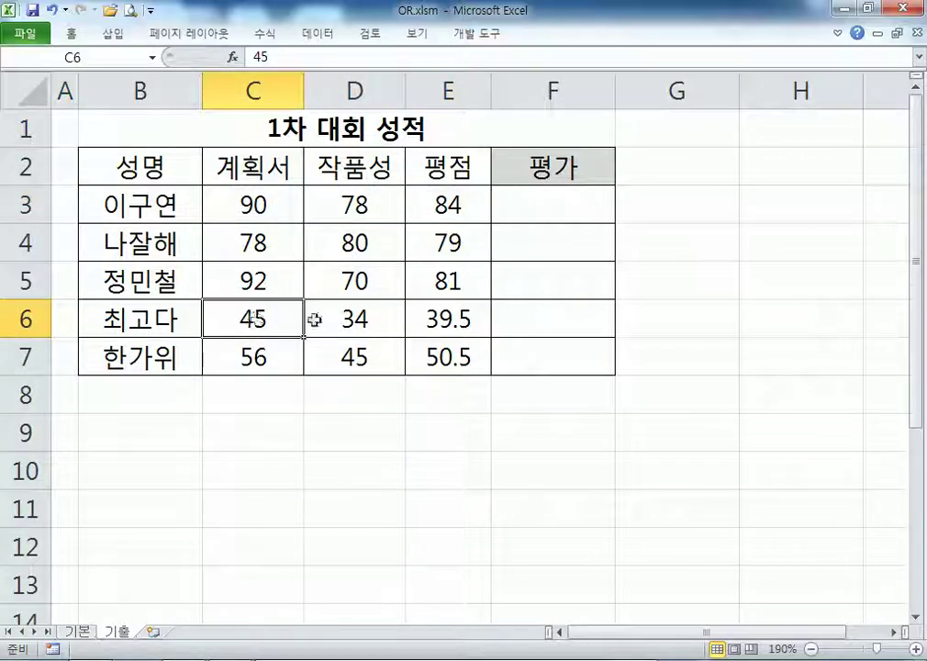
click(353, 318)
click(424, 319)
key(Left)
click(434, 313)
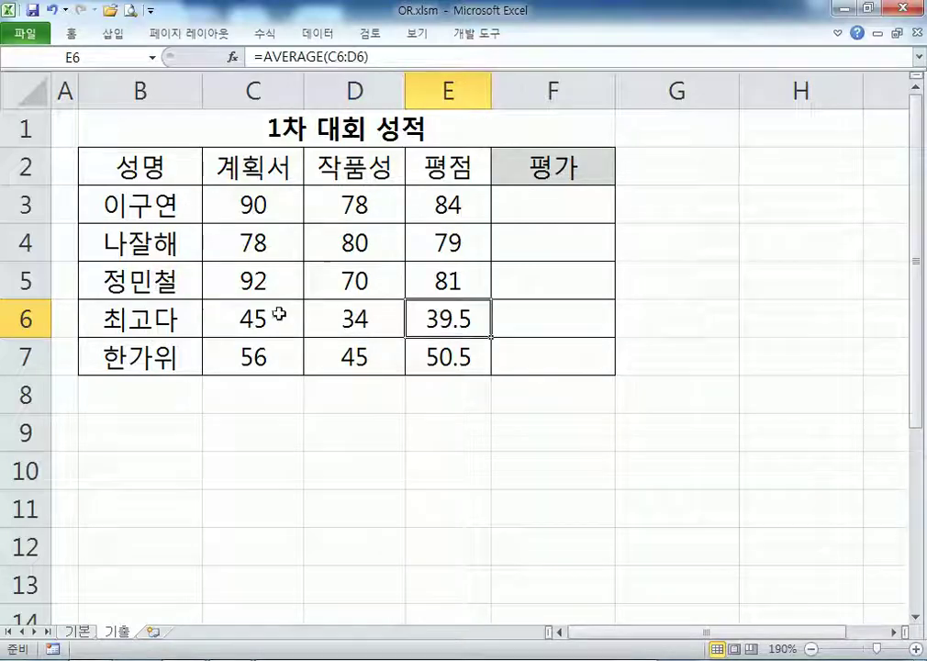
click(272, 313)
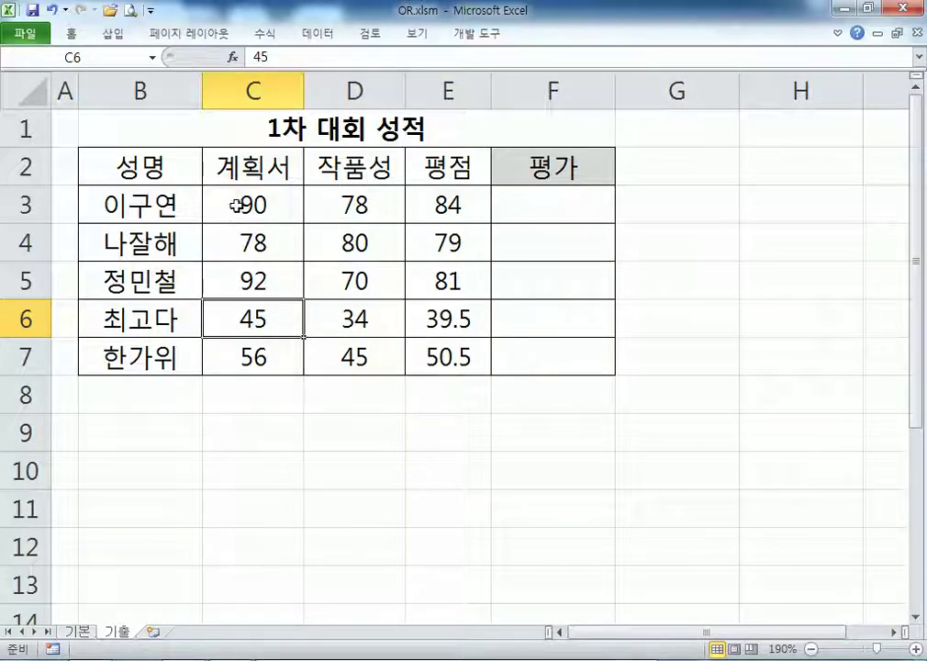
drag(236, 204, 448, 207)
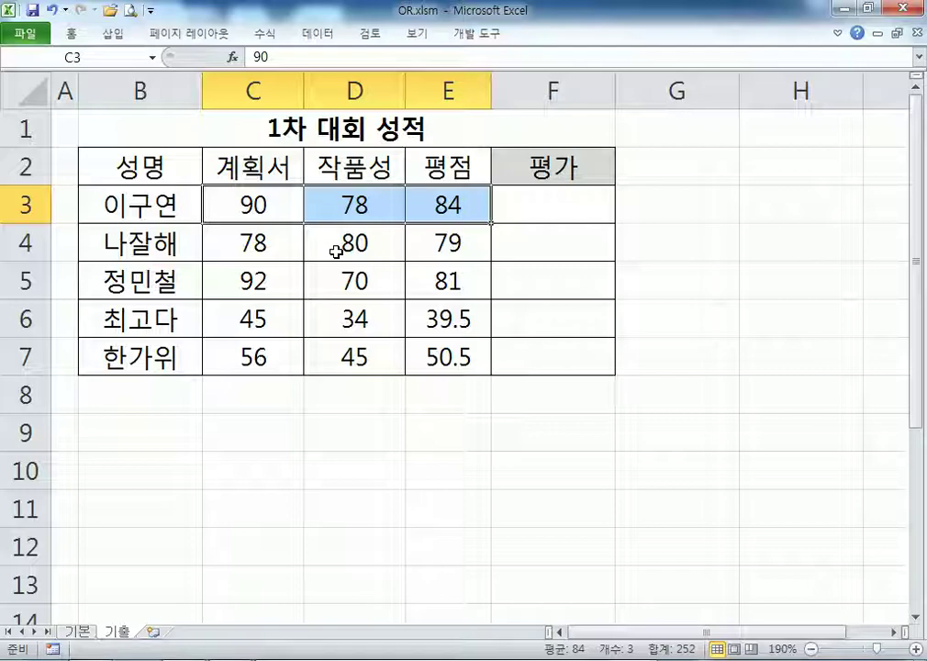
Step: Start an IF formula in F3 whose OR condition tests C3<70, D3<70 and E3<70
click(587, 209)
text(=)
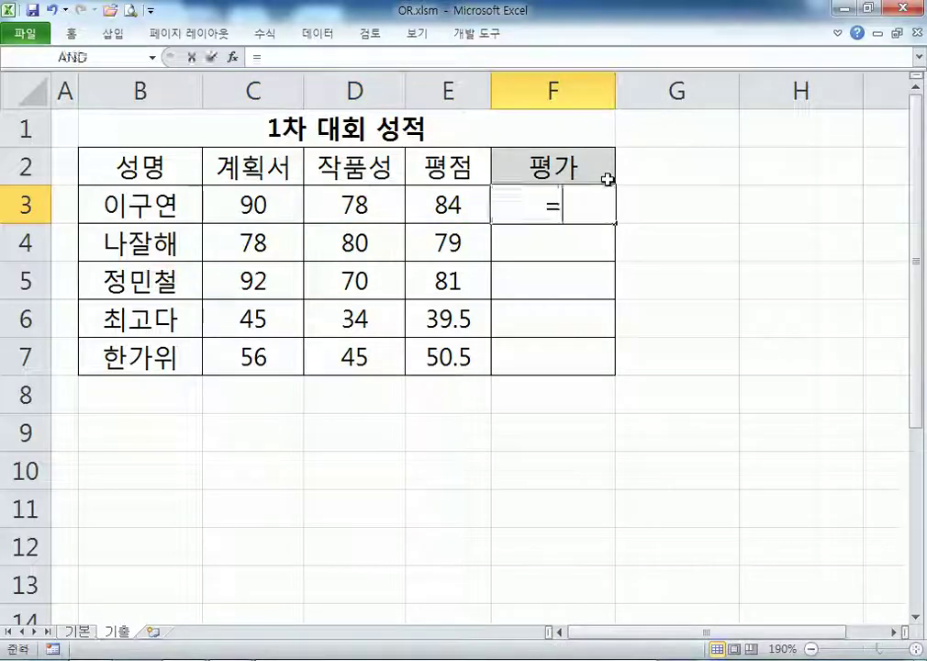
text(ㅑ)
key(BackSpace)
key(Hangul)
text(if(OR)
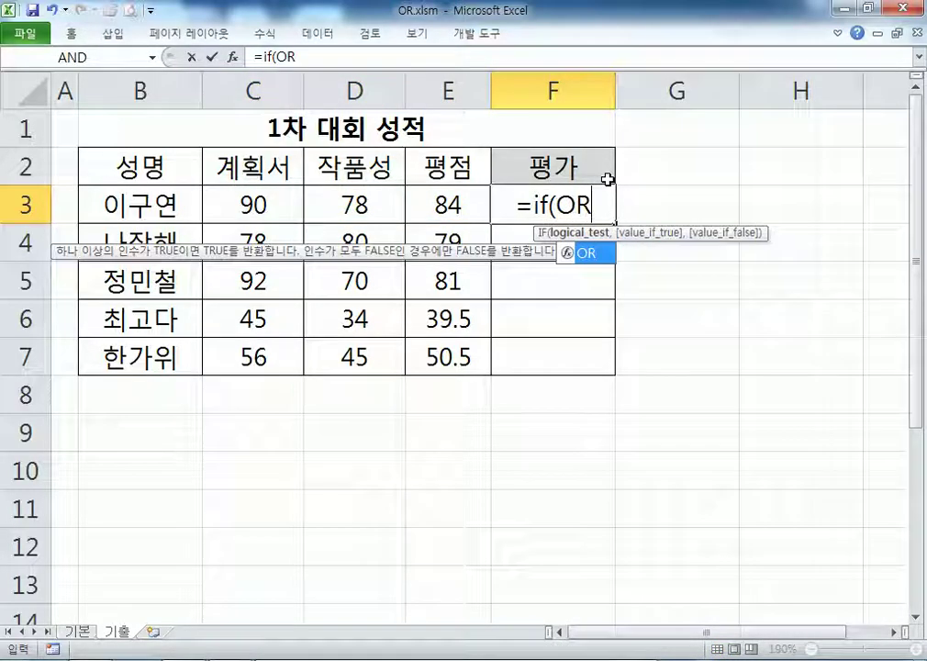
text(()
click(251, 204)
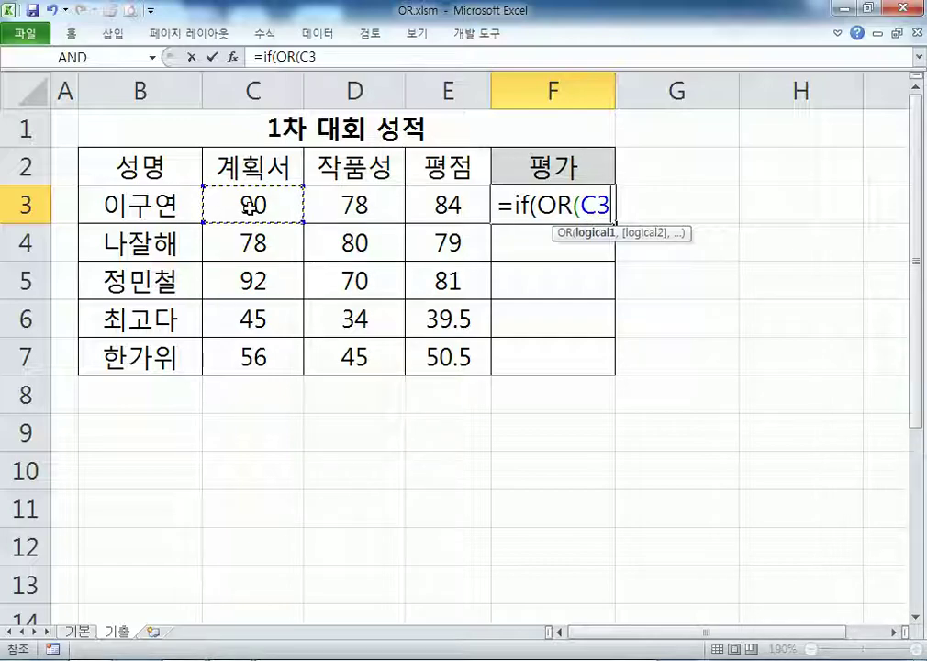
text(<70)
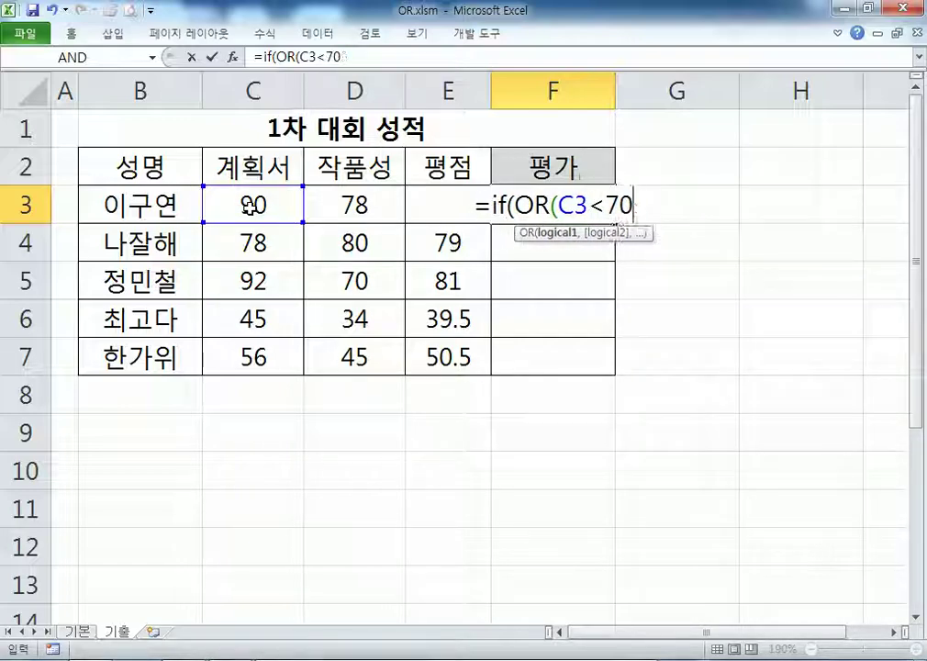
text(,)
click(347, 209)
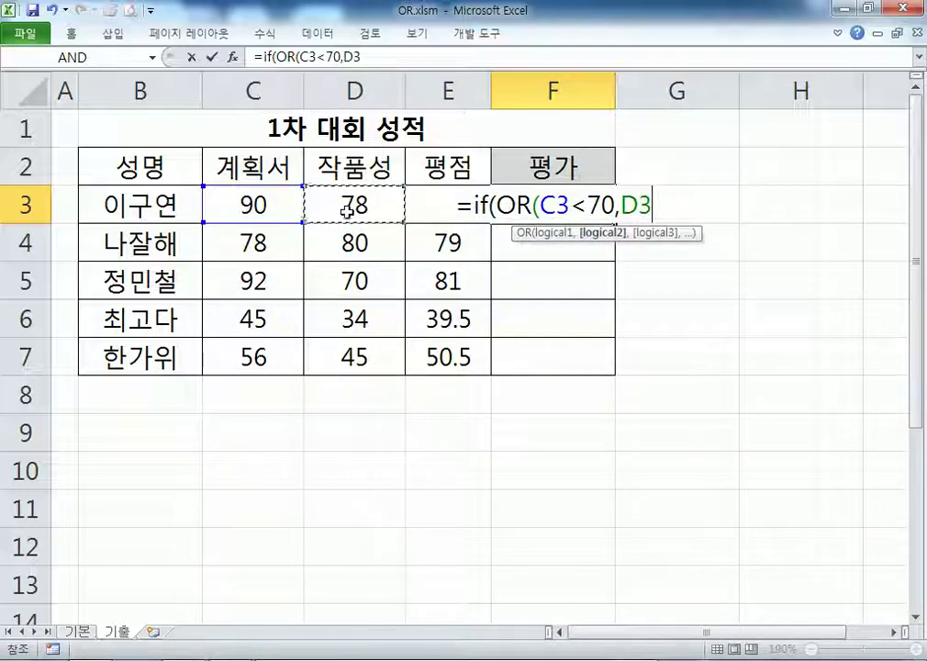
text(<70,)
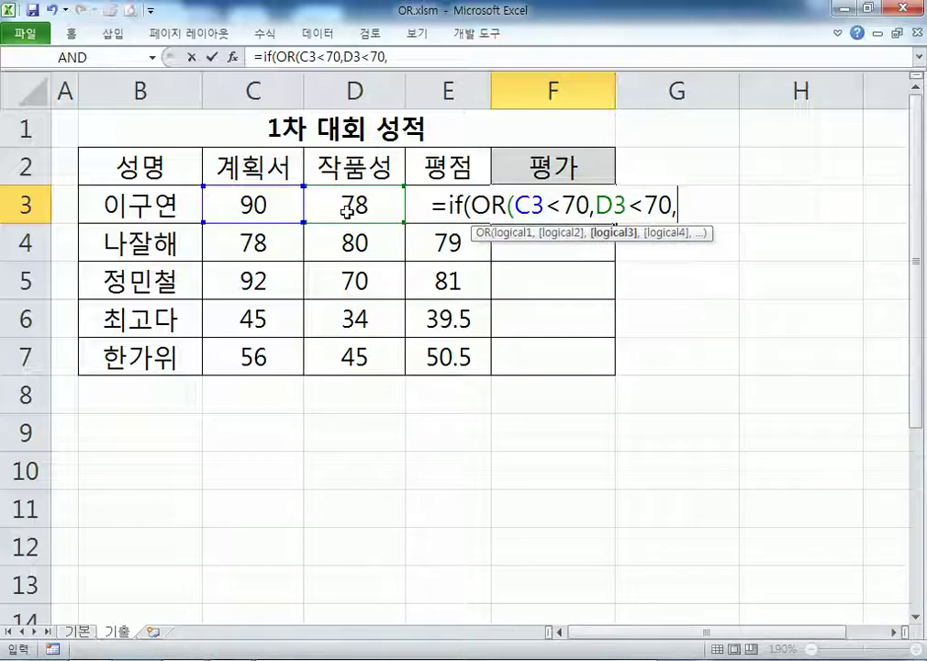
text(E3<7)
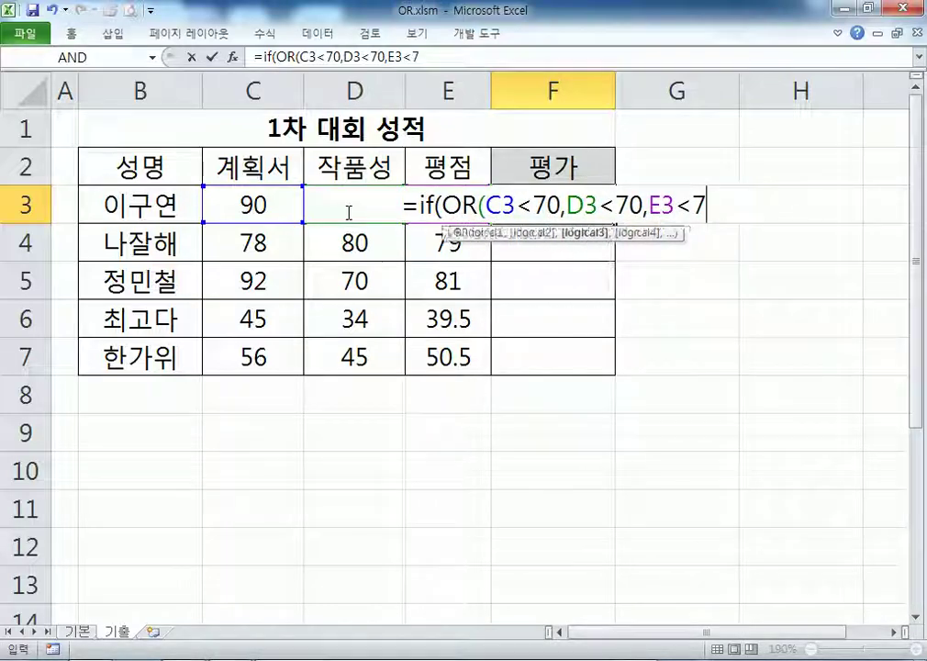
text(0))
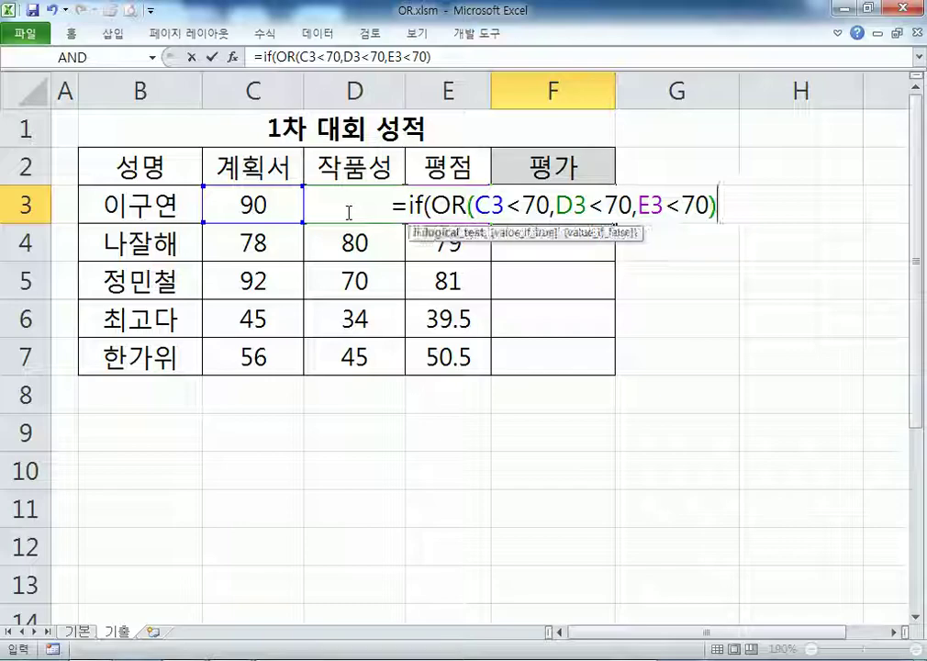
Step: Complete the F3 formula to return "탈락" when true and "" otherwise, and fill it down through F7
text(,"탈ㄹ락",""))
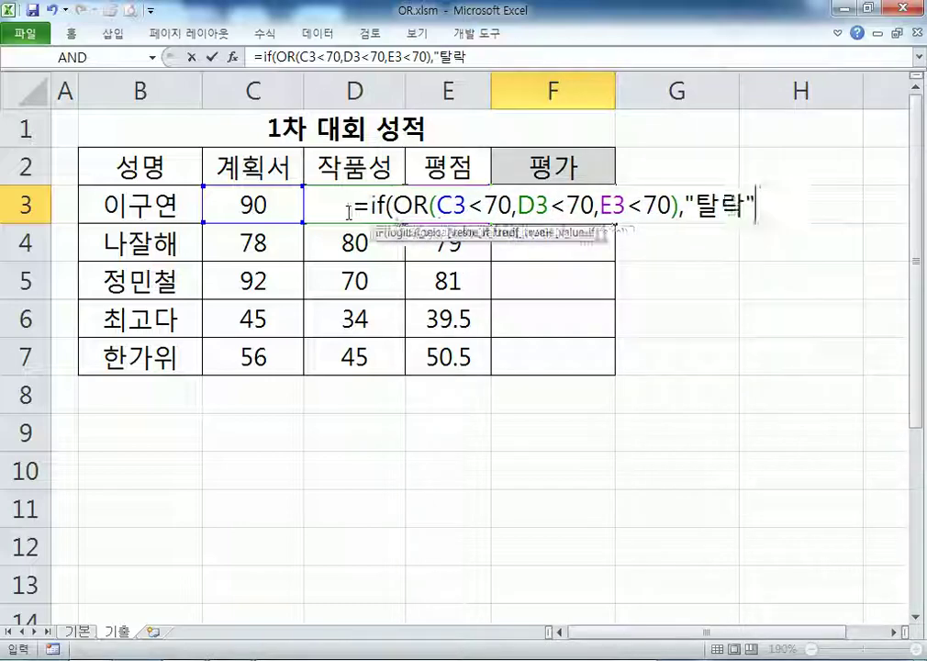
key(Return)
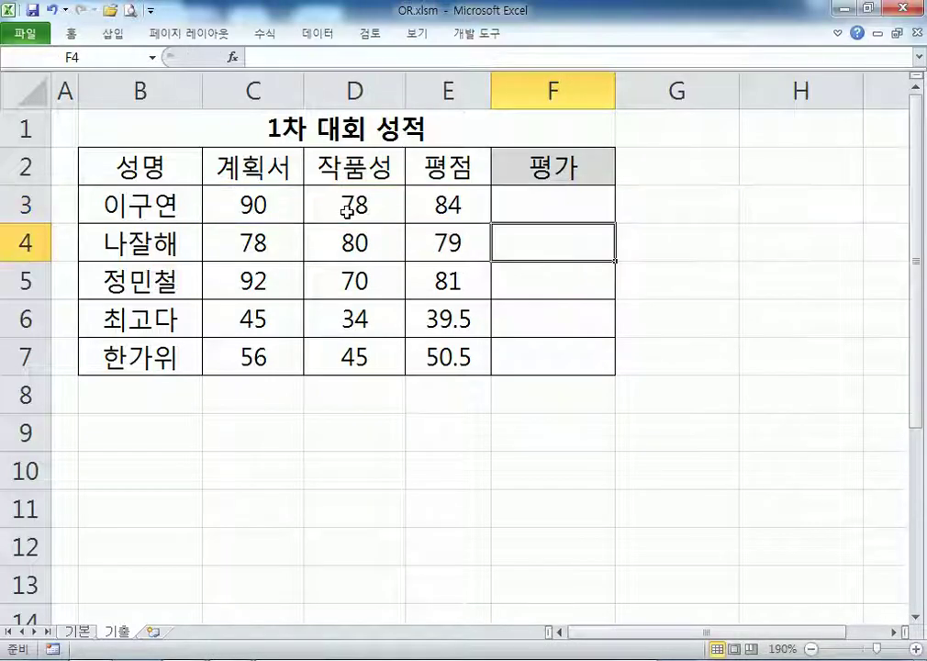
click(527, 207)
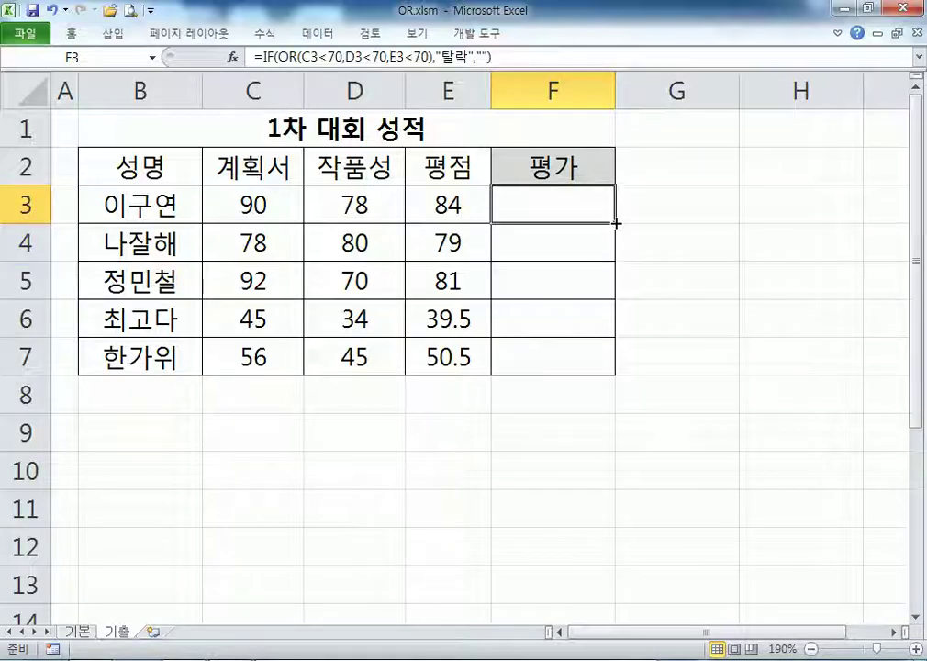
double_click(614, 222)
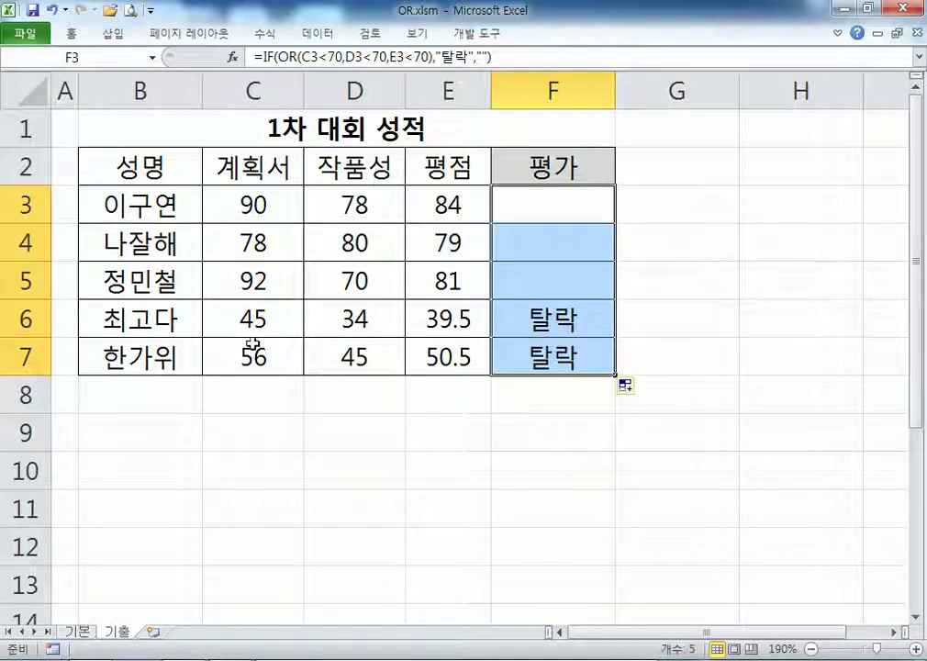
Step: Set the row 3 scores to 100 for 계획서, 100 for 작품성 and 69 for 평점
click(254, 212)
text(100)
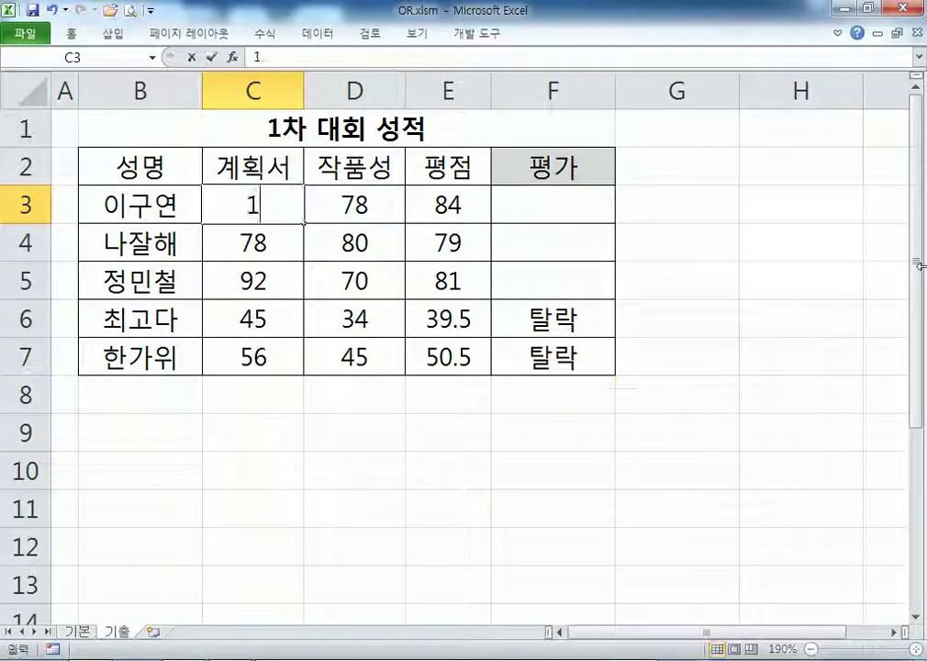
key(Tab)
text(100)
key(Tab)
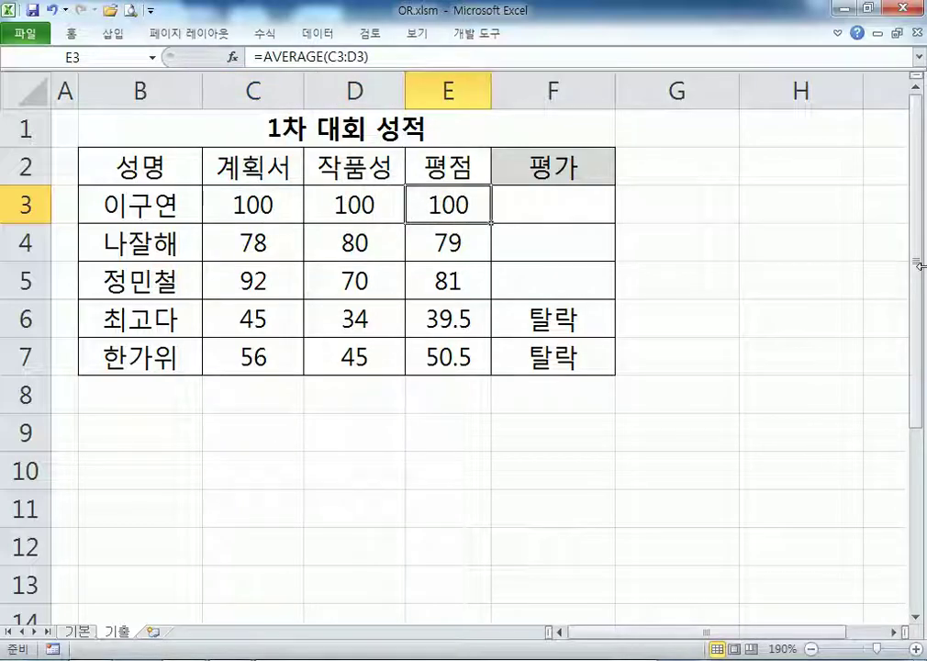
text(69)
key(Return)
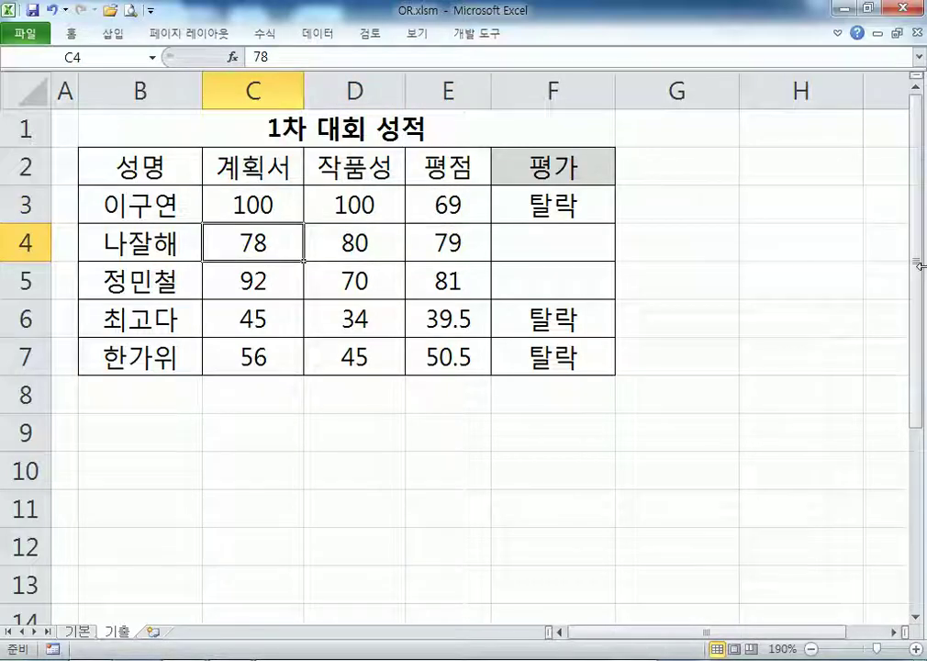
Step: Inspect the IF and OR formula in F3 without changing it
key(Up)
key(Right)
key(Right)
key(Right)
key(F2)
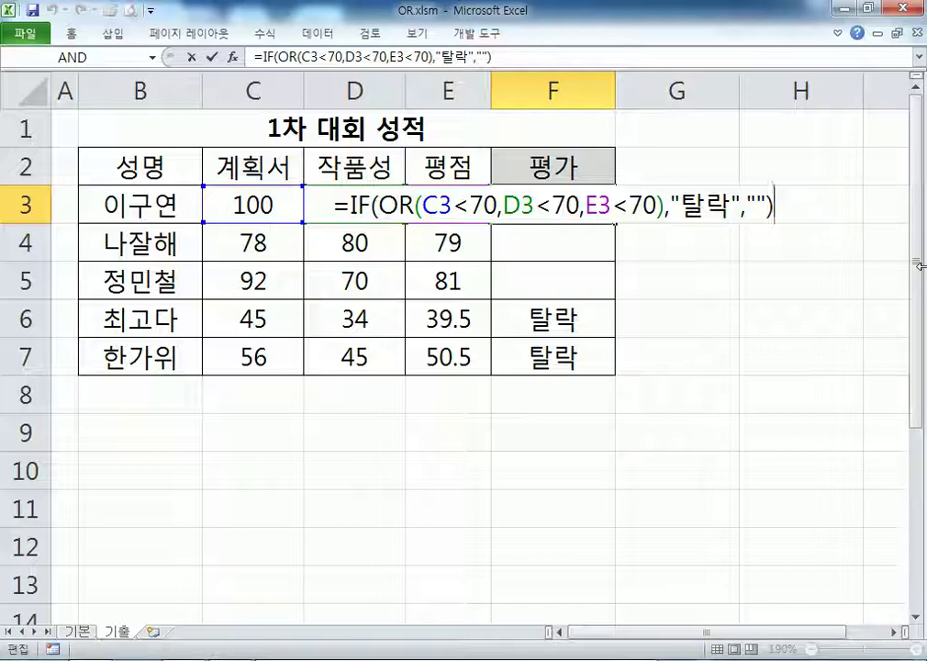
key(Escape)
Step: Set the row 3 평점 in E3 to 100 and the 계획서 score in C3 to 69
key(Left)
text(100)
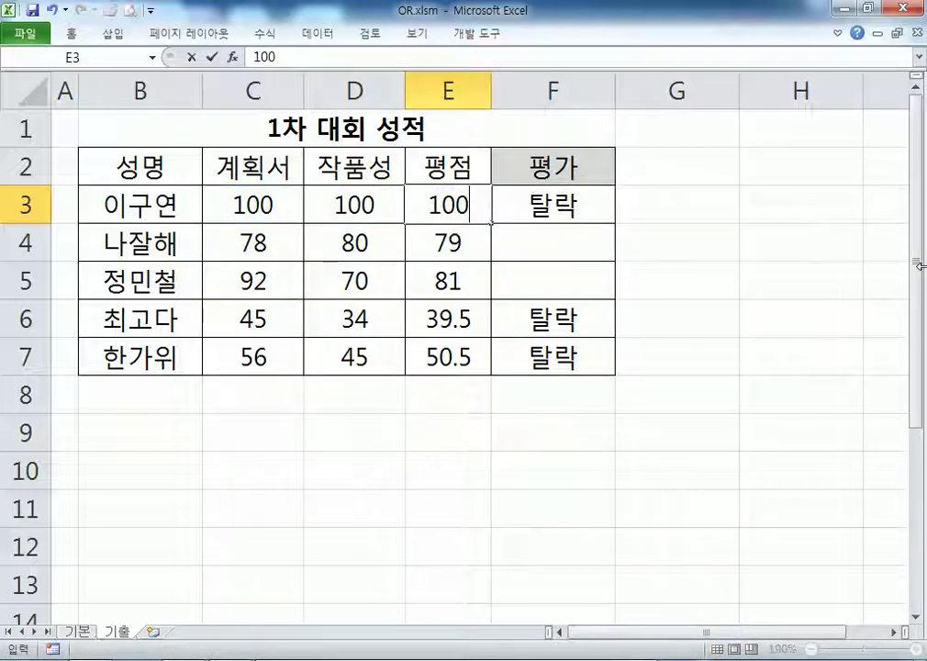
key(Left)
key(Left)
text(69)
key(Right)
key(Right)
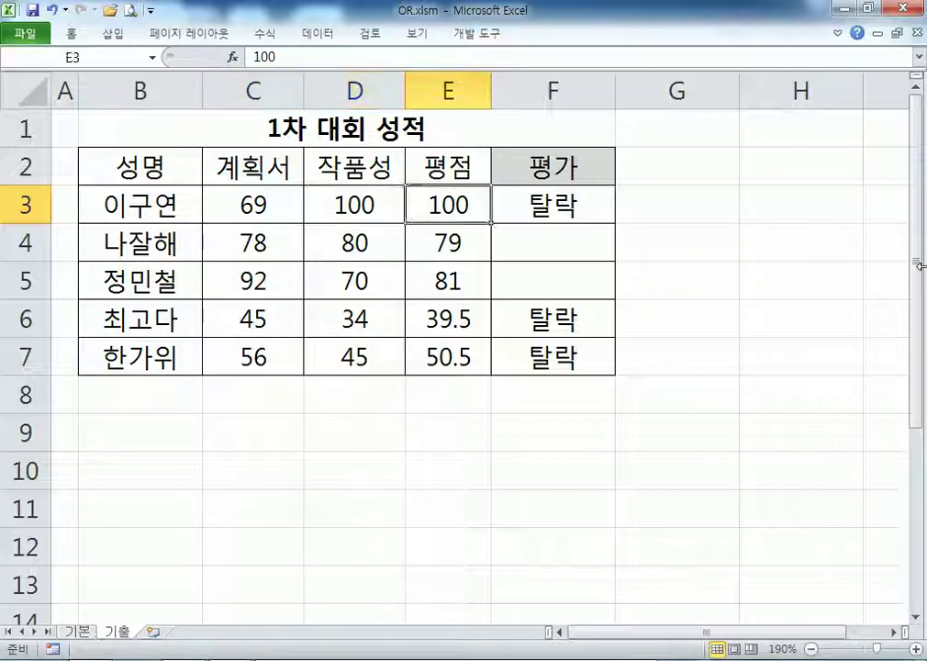
Step: Examine how the three OR conditions in the F3 formula apply to the changed row 3 scores
key(Right)
key(F2)
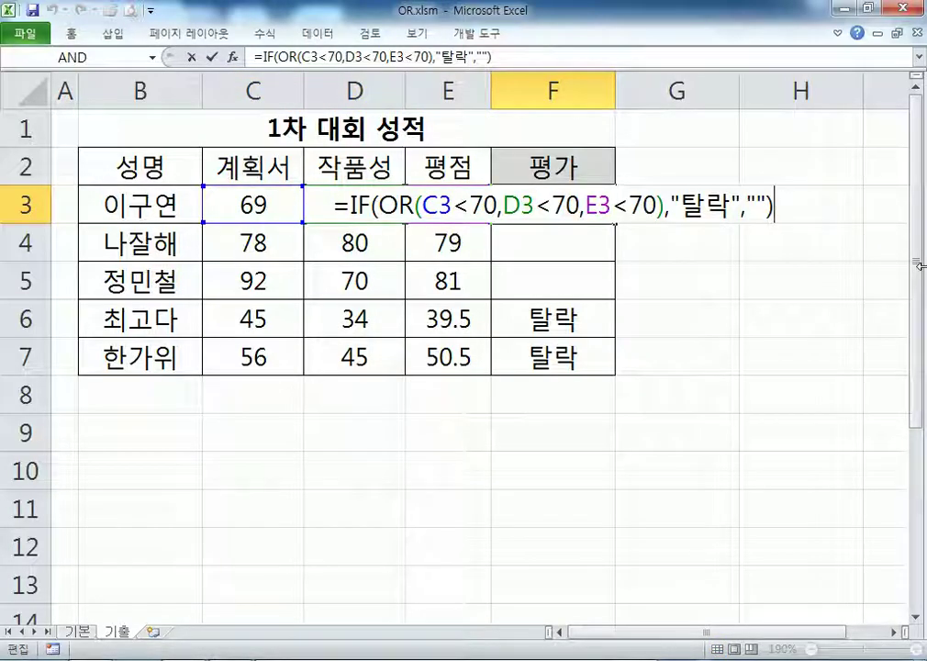
key(Escape)
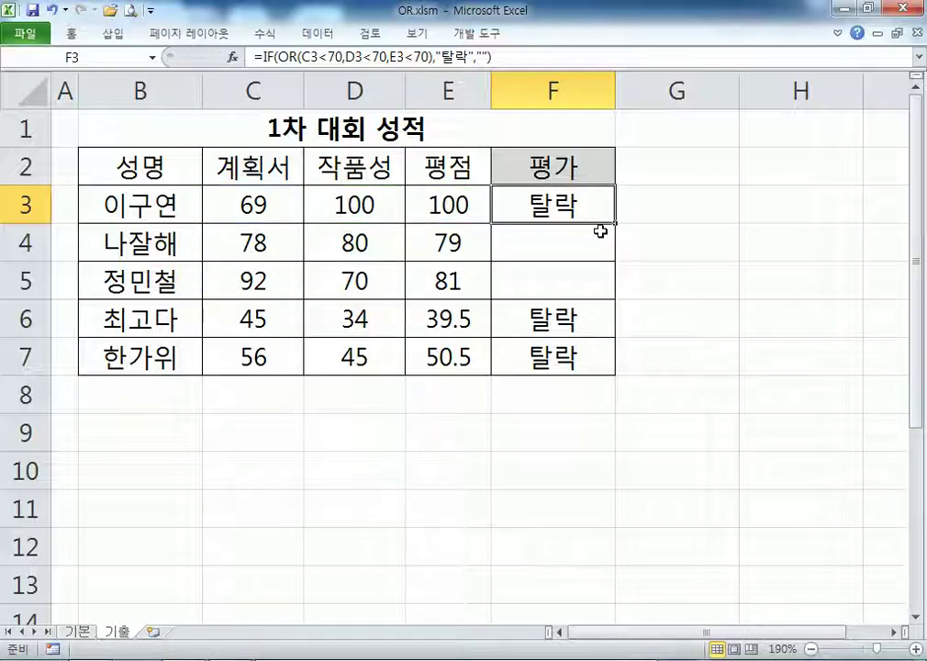
key(F2)
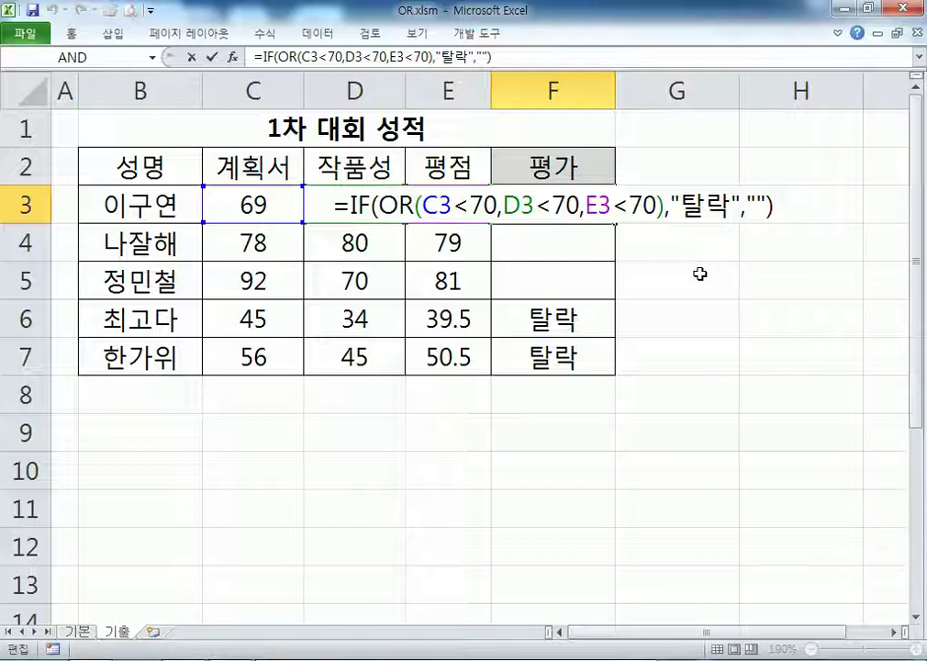
key(Return)
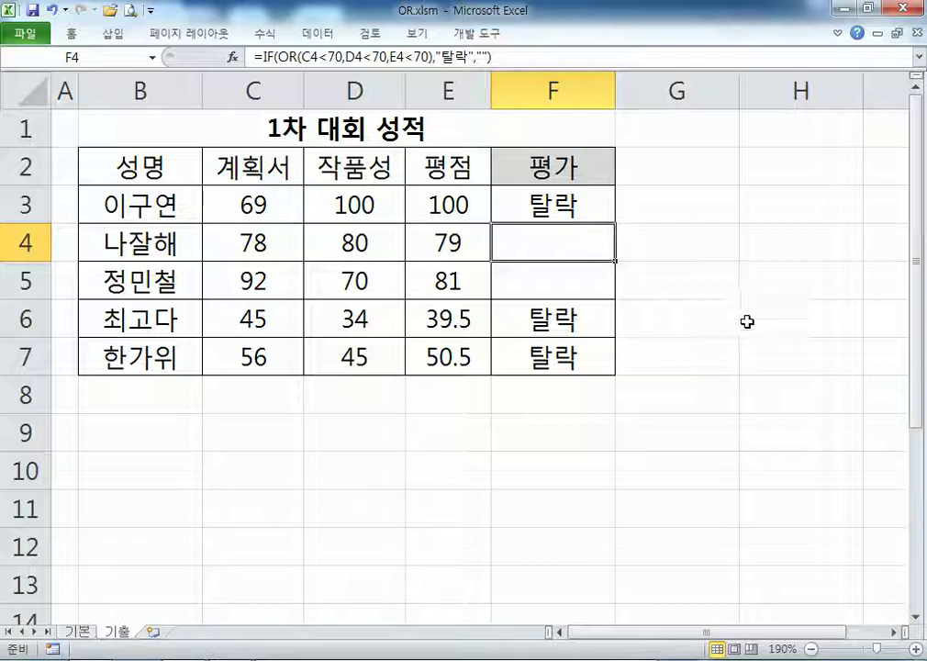
Step: Open IFERROR.xlsm from the 06 부록 folder and show its 기출 sheet
mouse_move(184, 660)
click(184, 587)
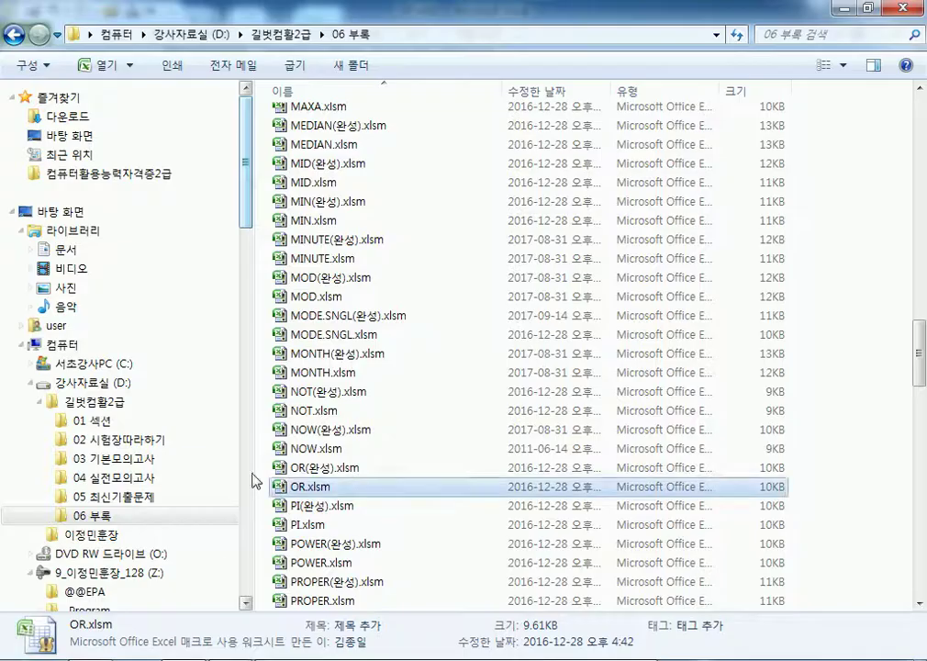
scroll(321, 530, down, 3)
scroll(321, 532, up, 12)
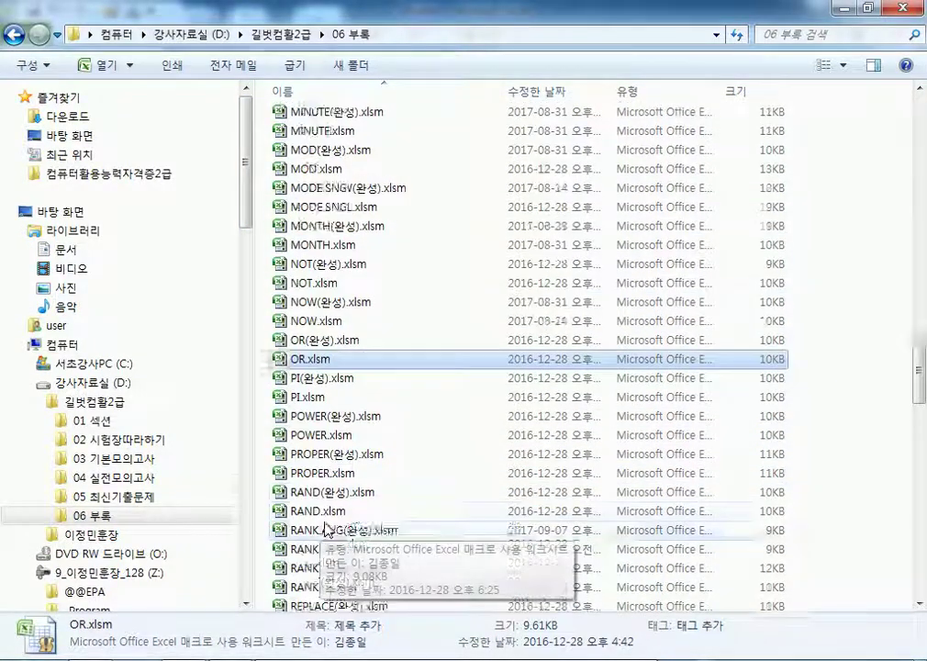
scroll(328, 518, down, 1)
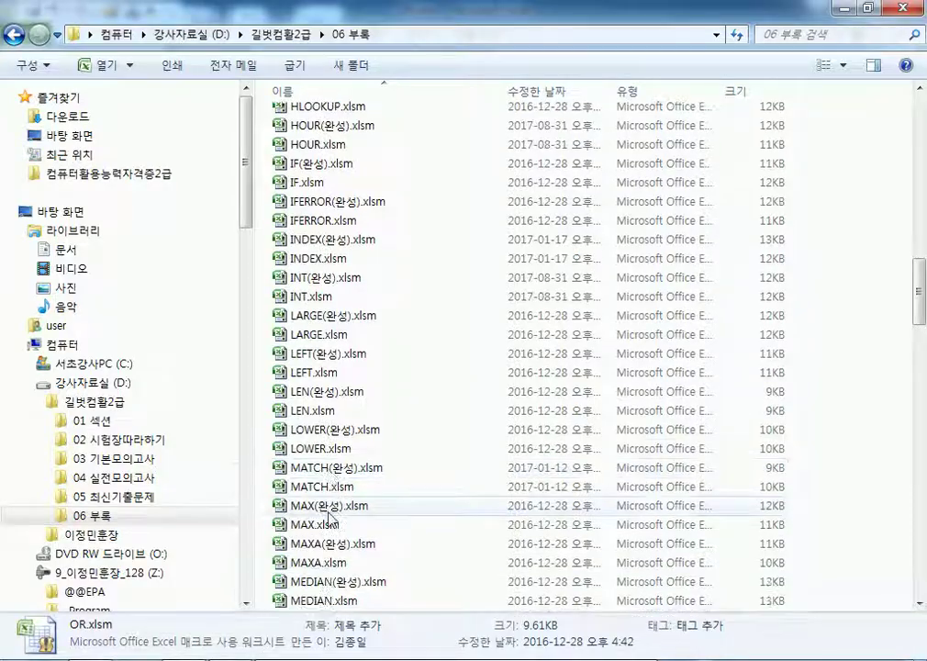
double_click(330, 220)
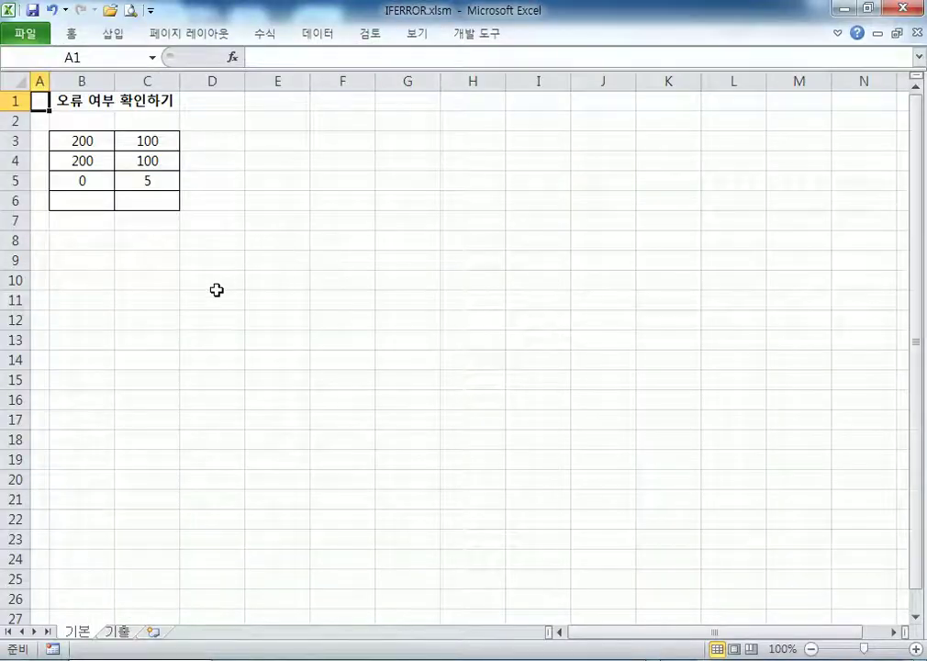
scroll(82, 289, up, 2)
scroll(82, 289, up, 1)
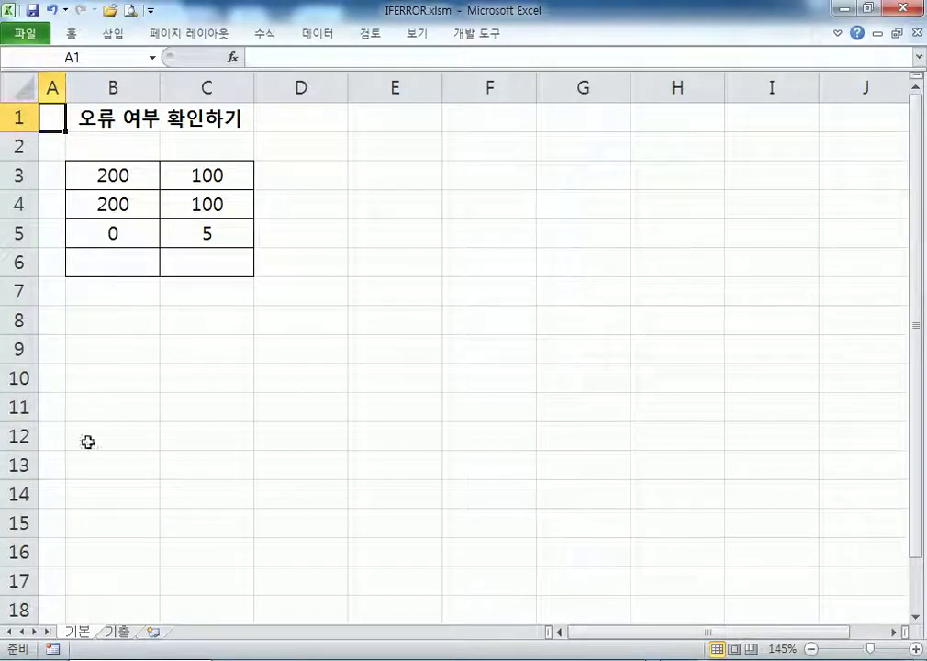
click(127, 633)
scroll(128, 360, up, 3)
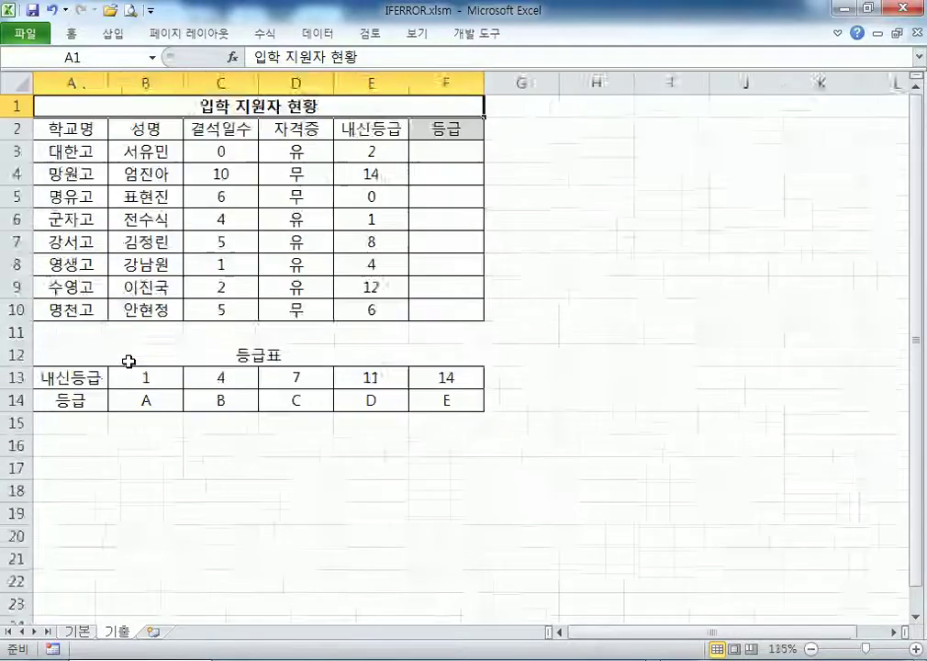
ctrl+scroll(129, 361, down, 1)
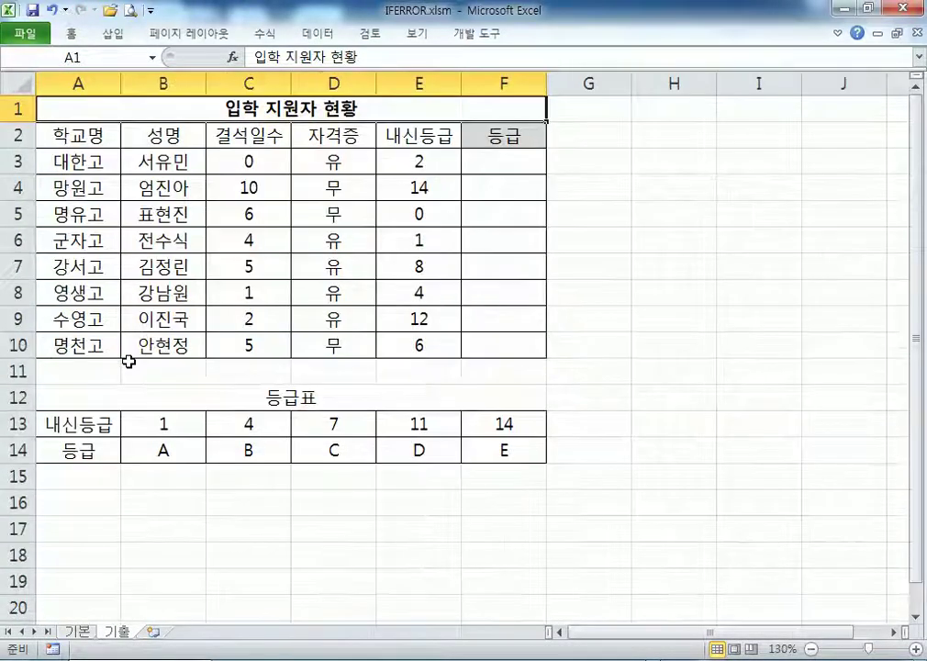
Step: Examine the 내신등급 and 등급 pairs in the 등급표 and the 내신등급 value in E5
click(184, 426)
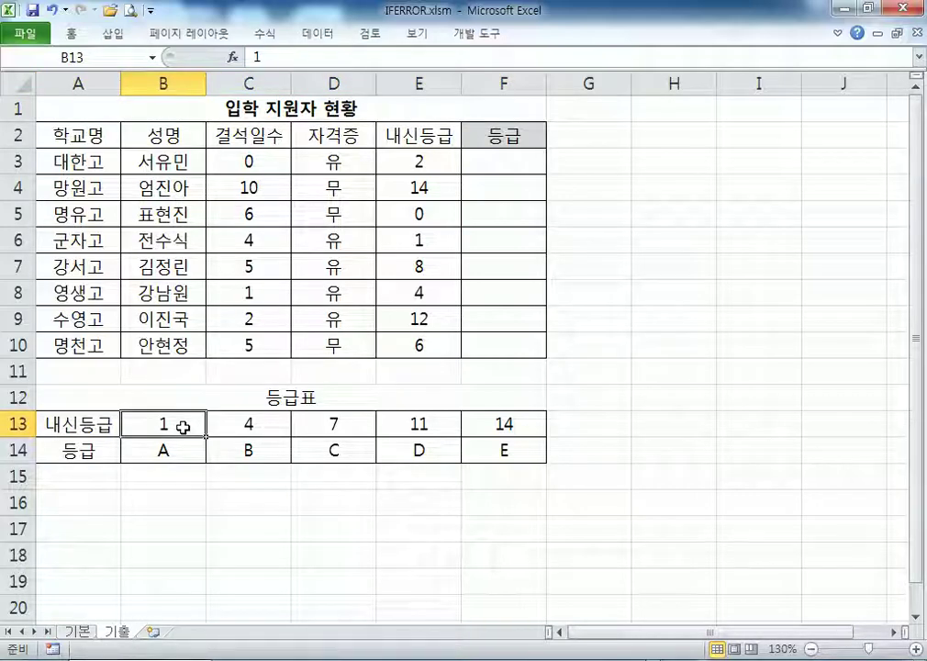
drag(183, 427, 520, 431)
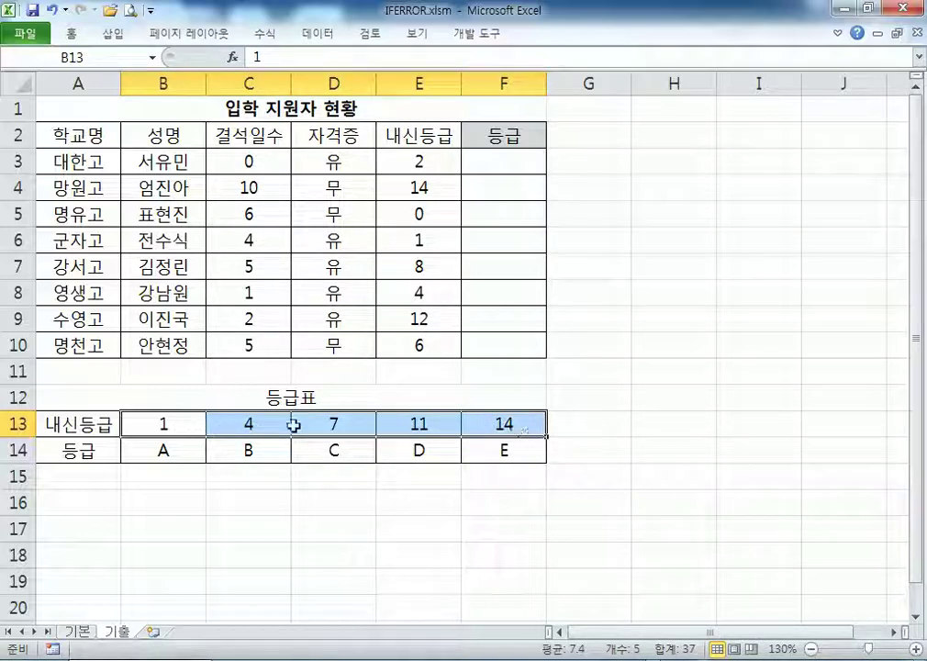
click(159, 423)
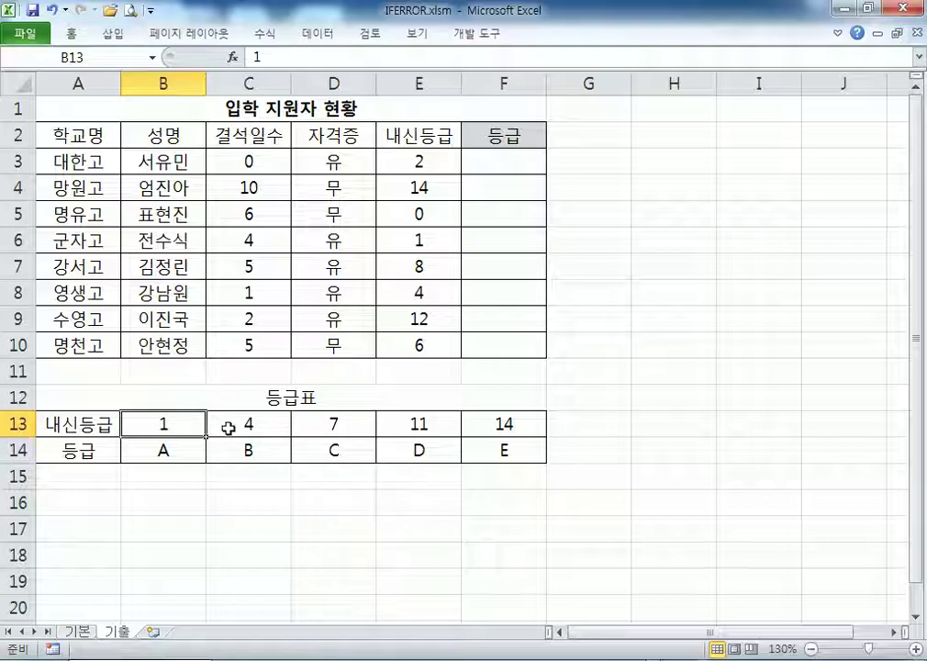
click(173, 446)
click(248, 428)
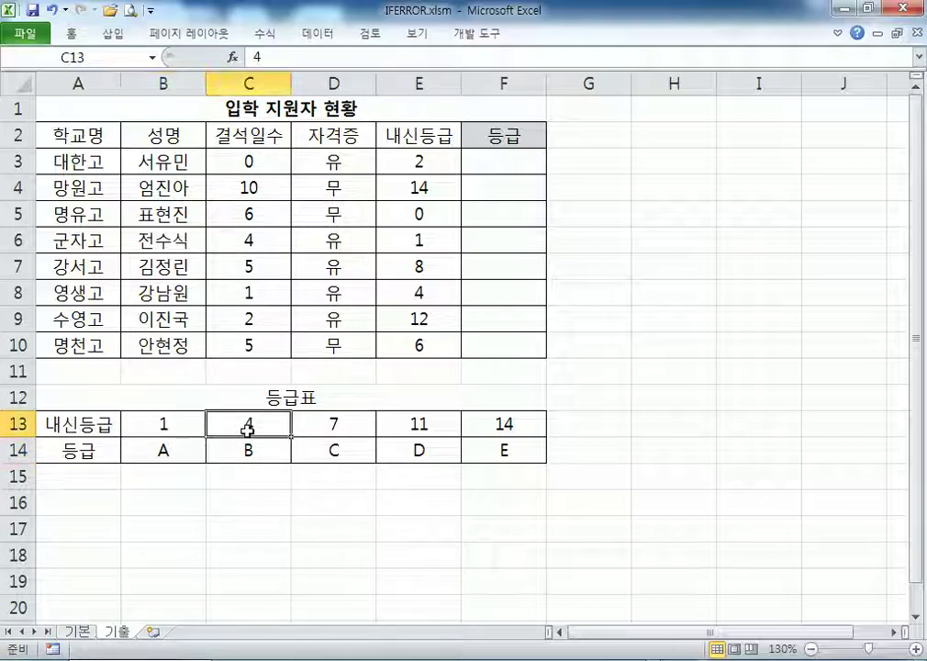
click(253, 452)
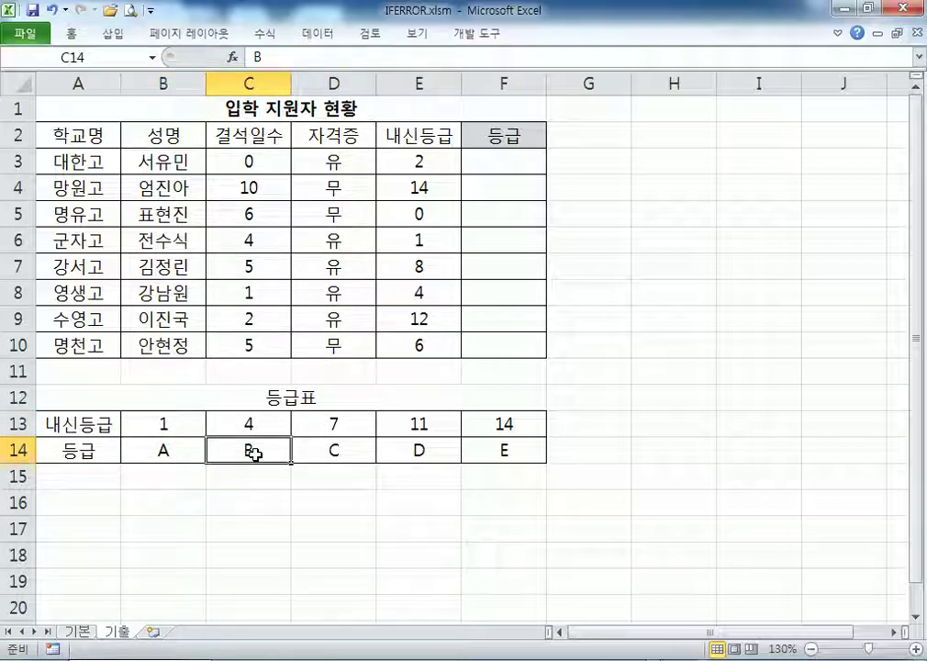
click(421, 213)
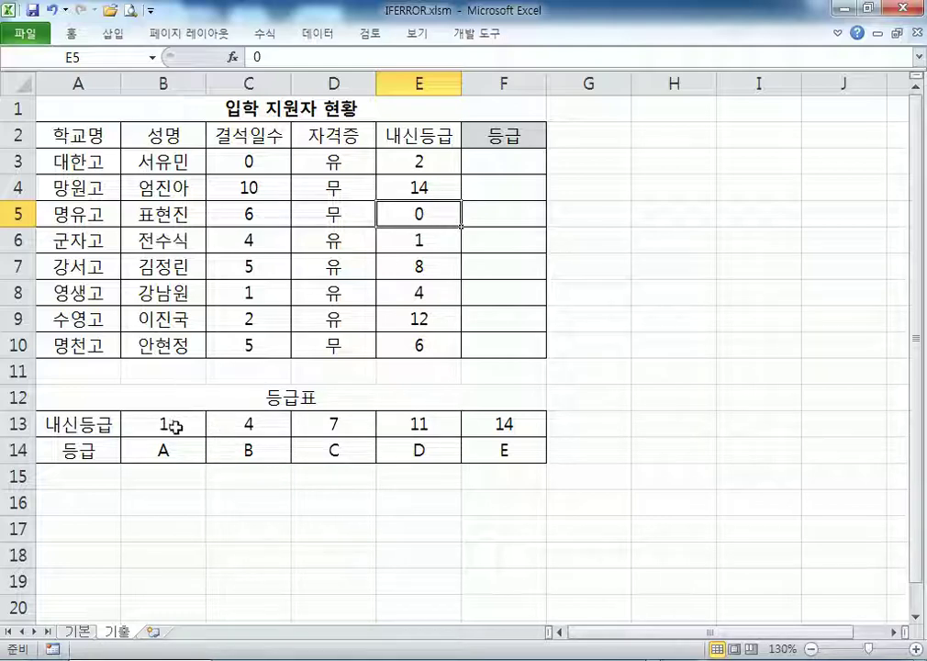
Step: Start an HLOOKUP formula in F3 that looks up E3 in the absolute 등급표 range $B$13:$F$14
click(529, 160)
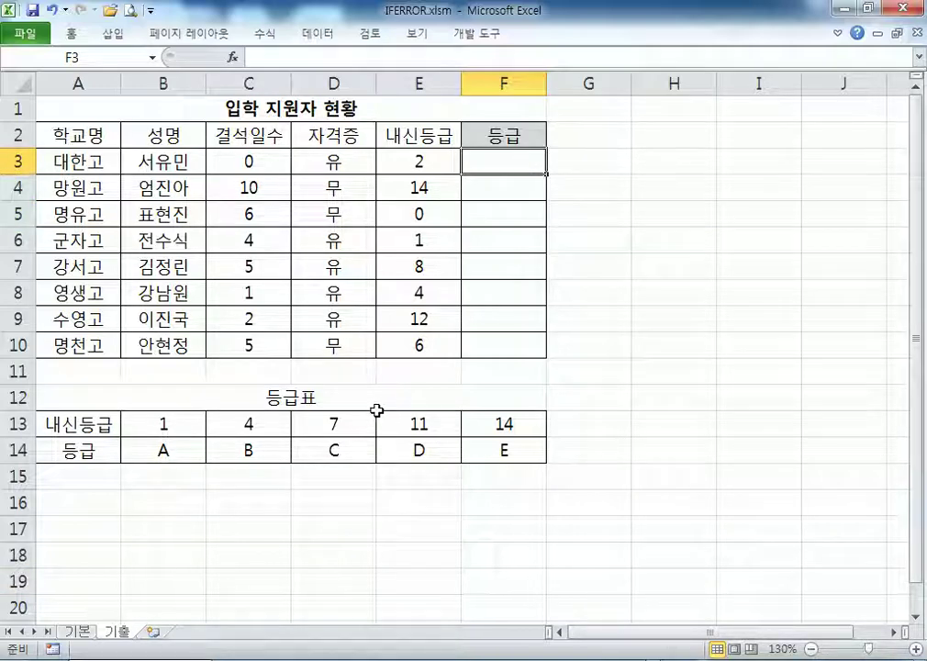
text(=g)
key(BackSpace)
text(H)
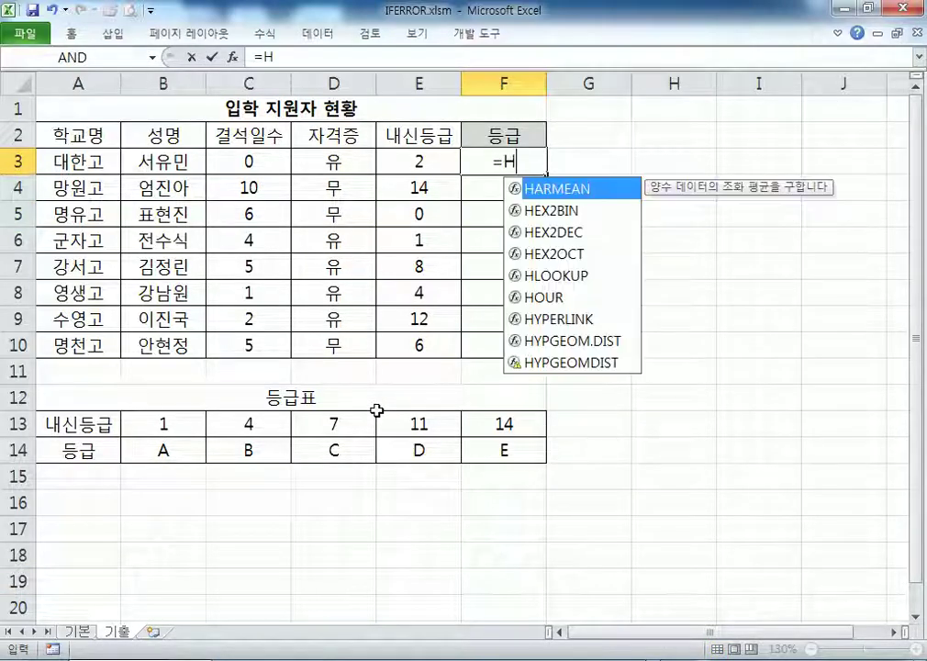
text(LO)
key(Tab)
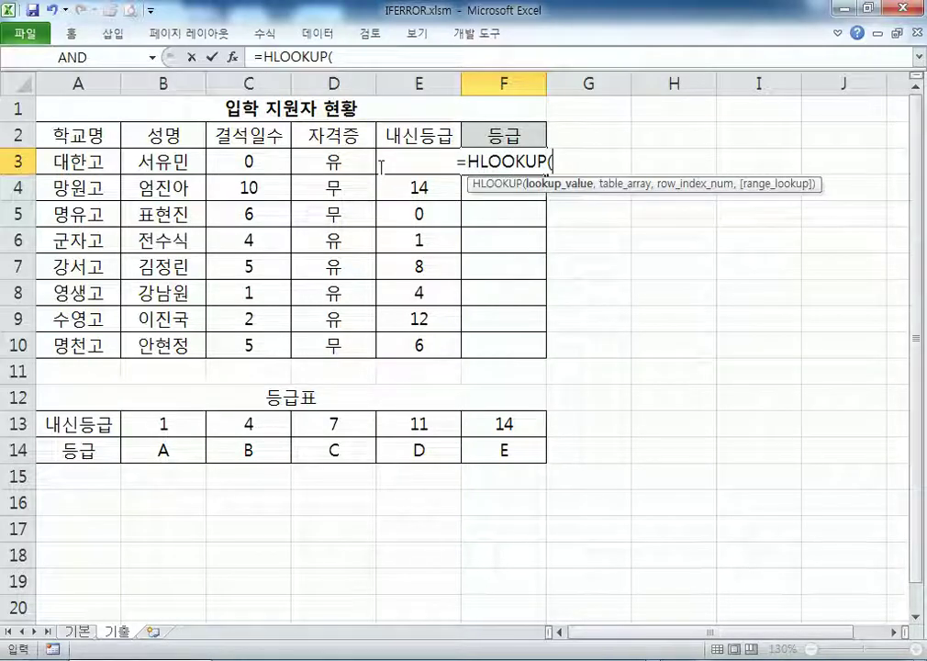
key(F2)
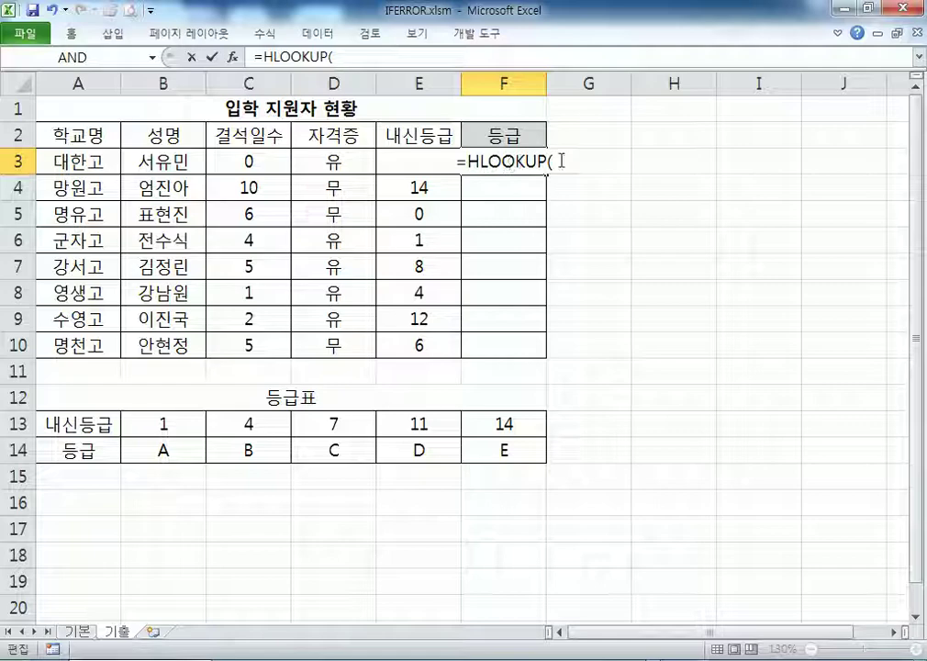
click(423, 182)
click(424, 171)
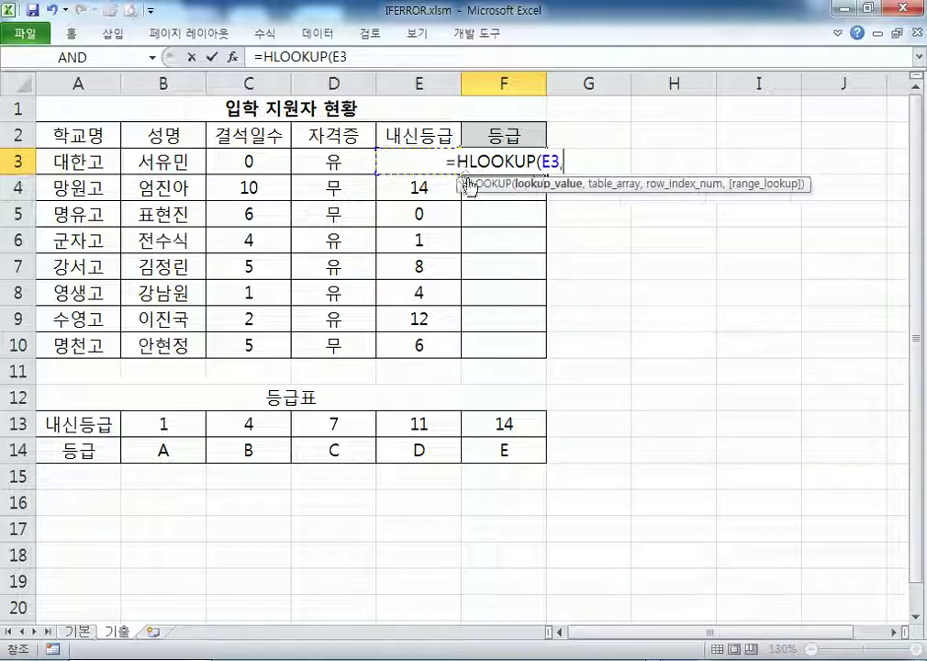
text(,)
drag(170, 424, 481, 451)
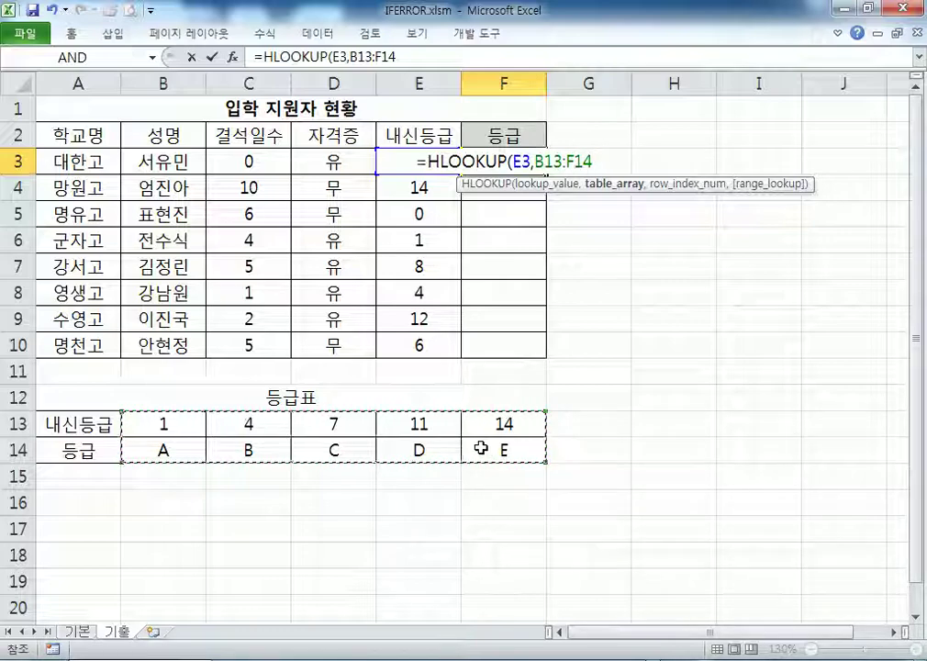
key(F4)
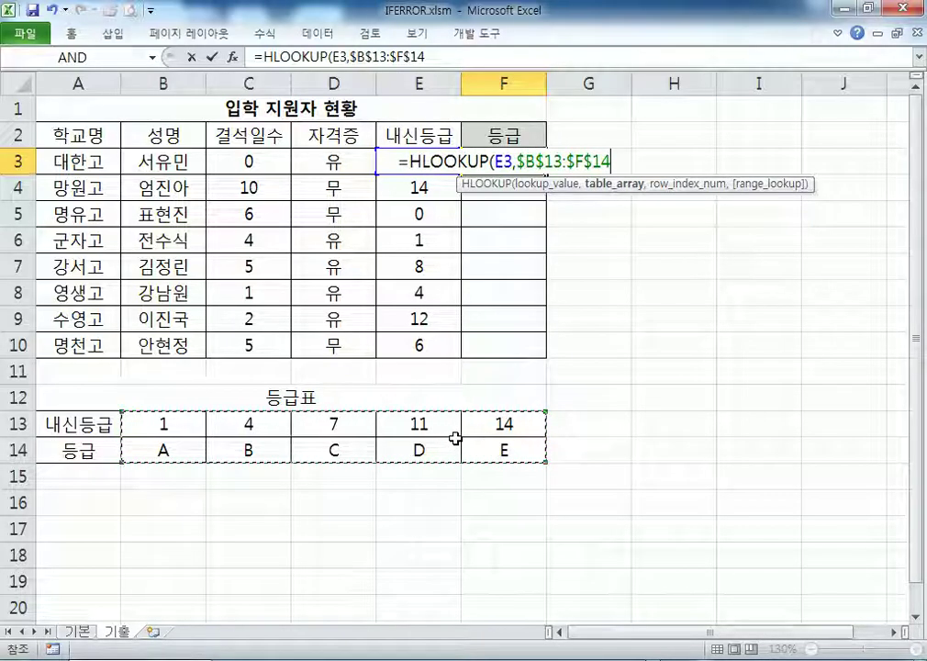
Step: Complete the F3 HLOOKUP with row index 2 and TRUE for an approximate match, and fill it down to F10
text(,)
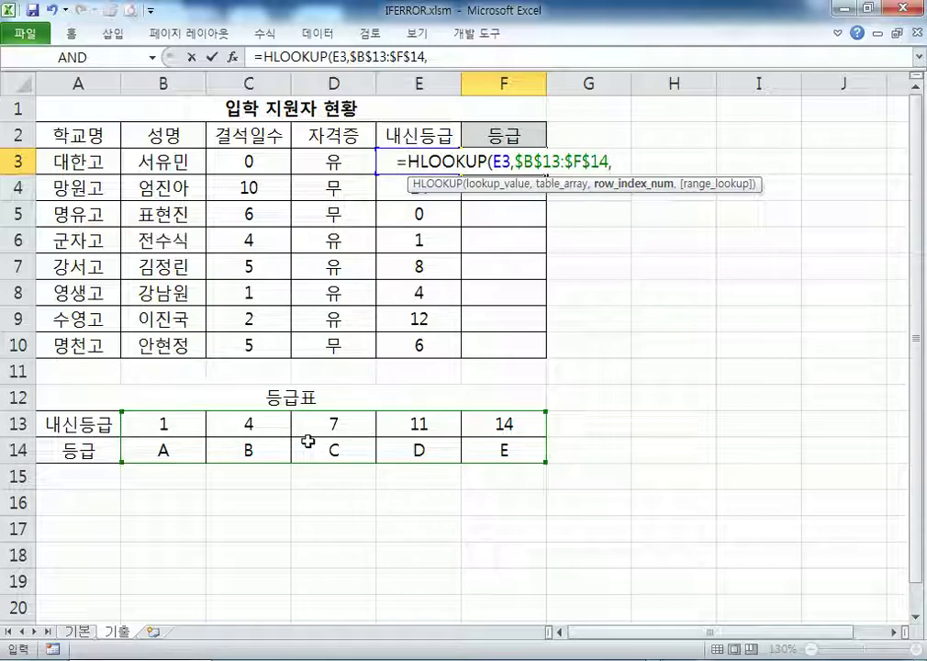
text(2)
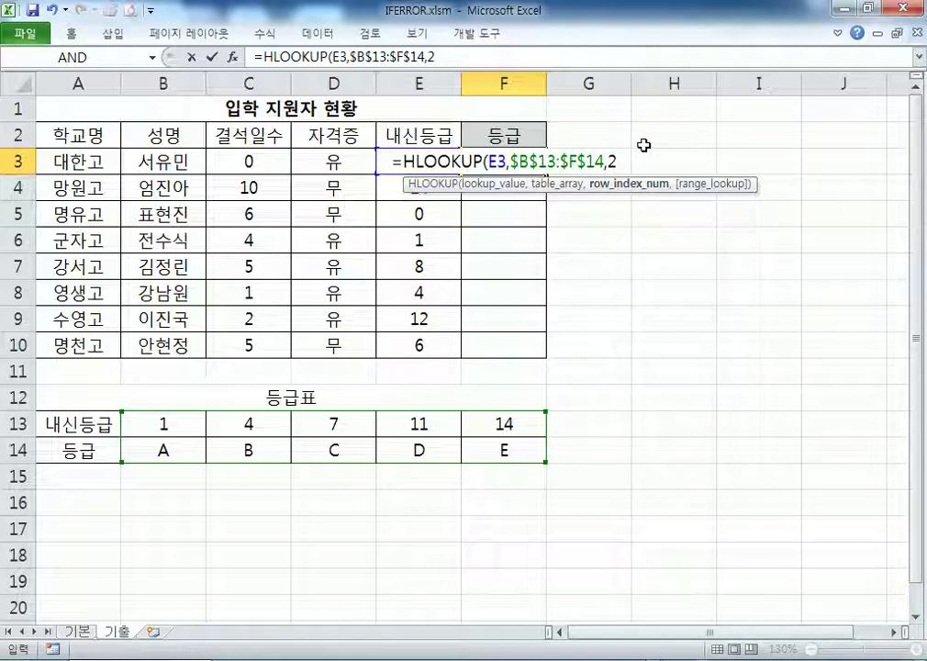
text(,)
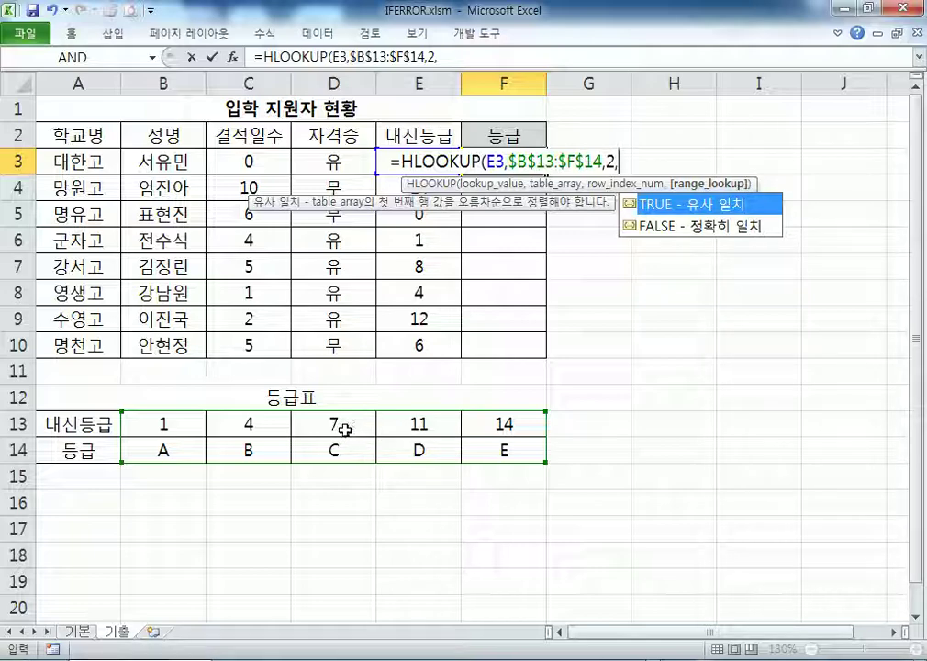
double_click(668, 207)
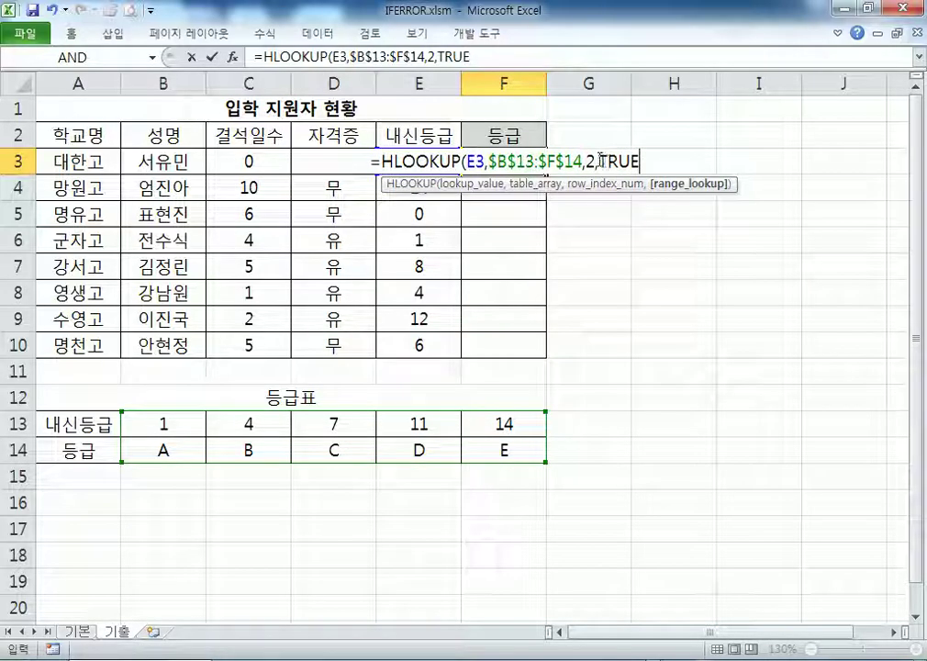
drag(588, 160, 709, 164)
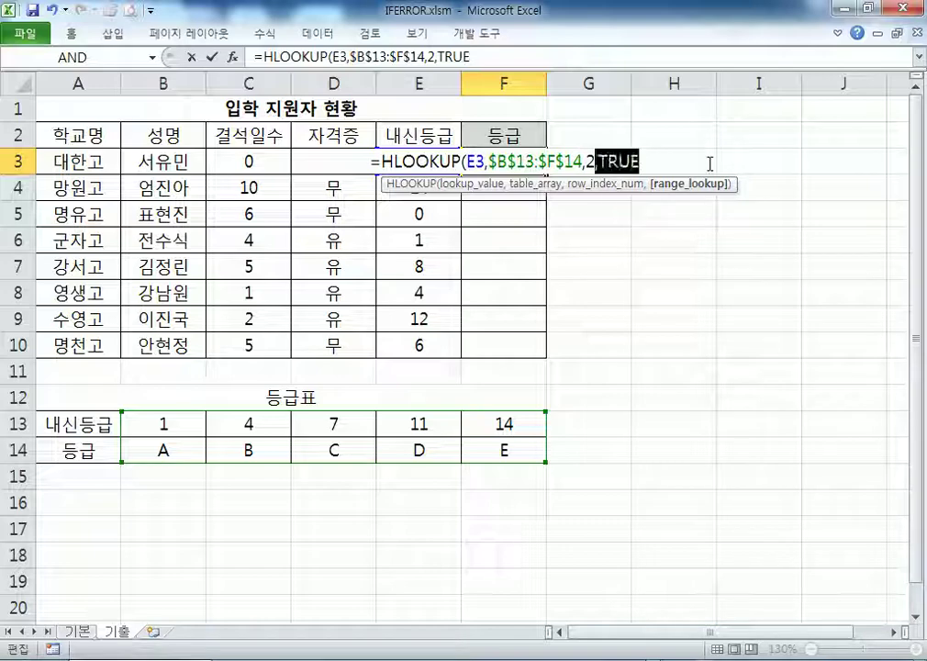
click(676, 151)
text())
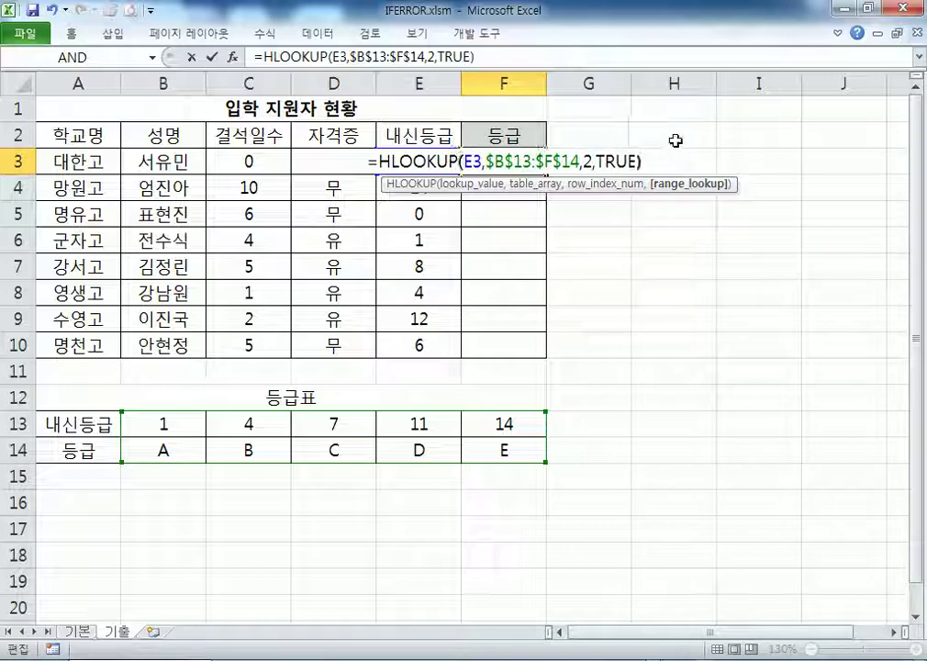
key(Return)
click(539, 163)
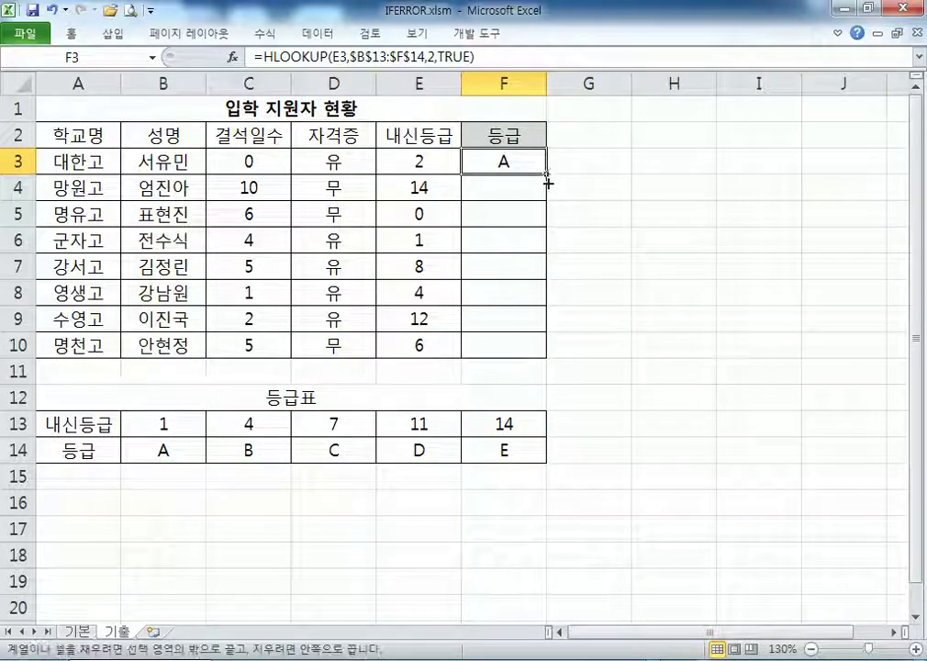
drag(548, 183, 545, 358)
Step: Examine the HLOOKUP formula in F5 against the 내신등급 value in E5 and the first 등급표 boundary in B13
click(475, 229)
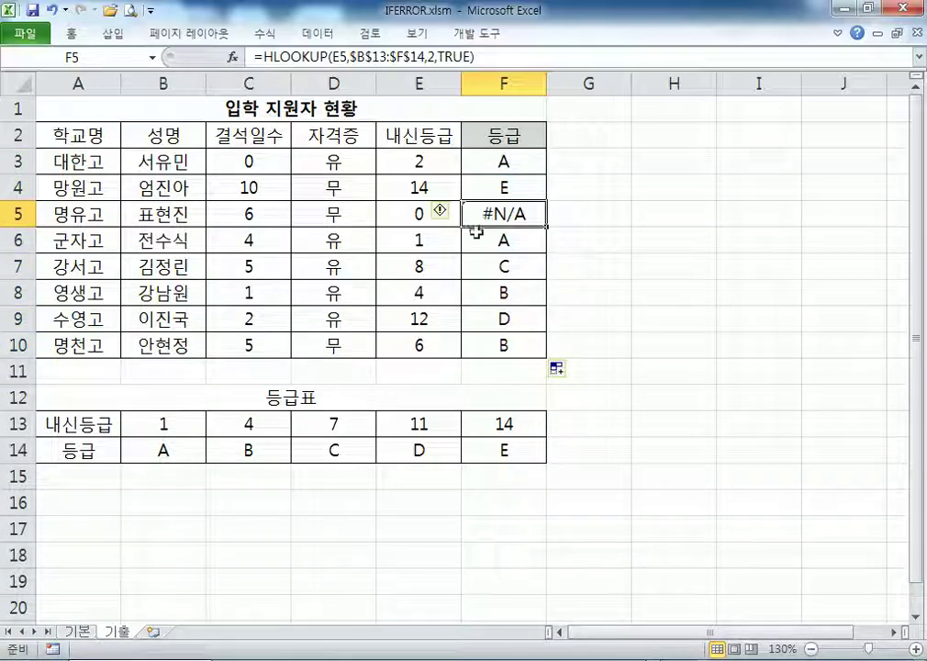
click(162, 423)
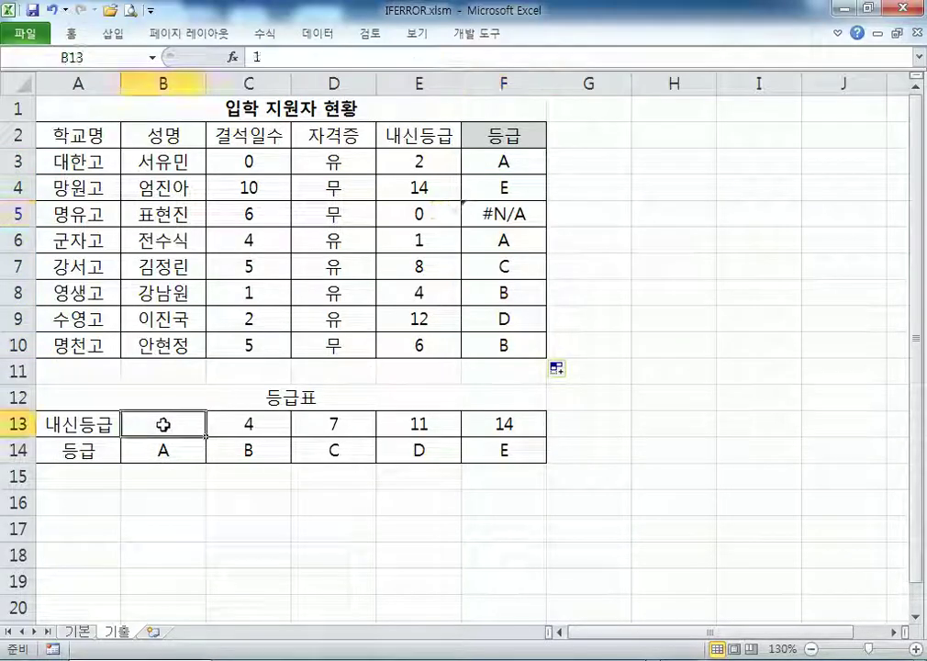
text(1)
key(ctrl+Return)
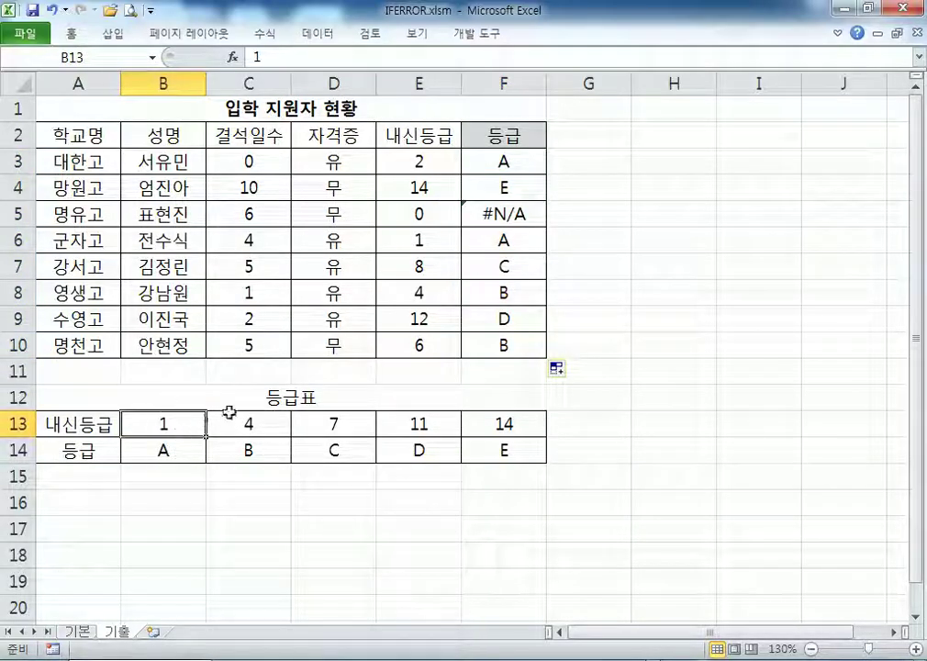
click(416, 215)
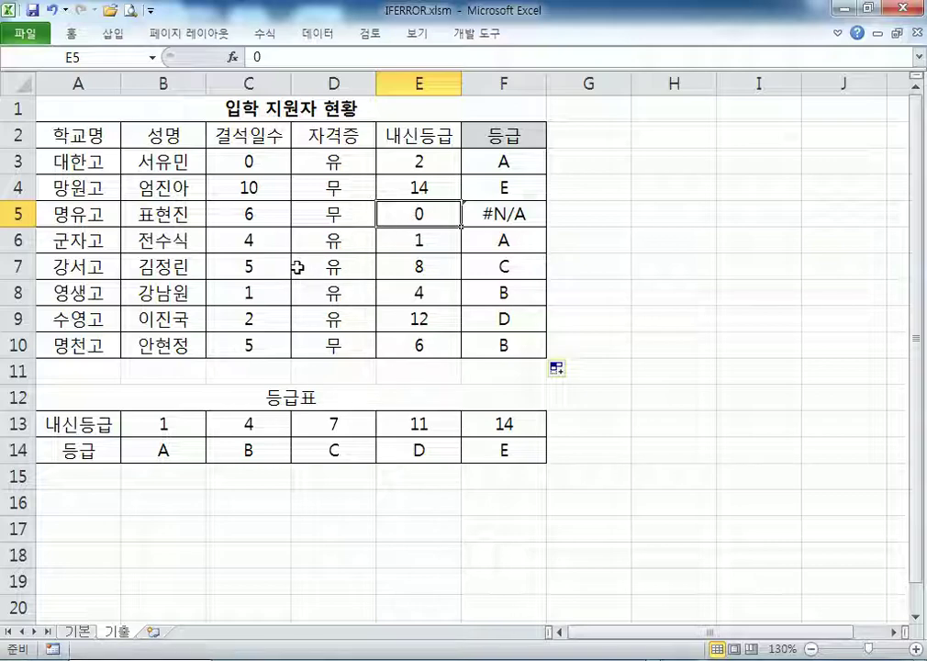
click(531, 215)
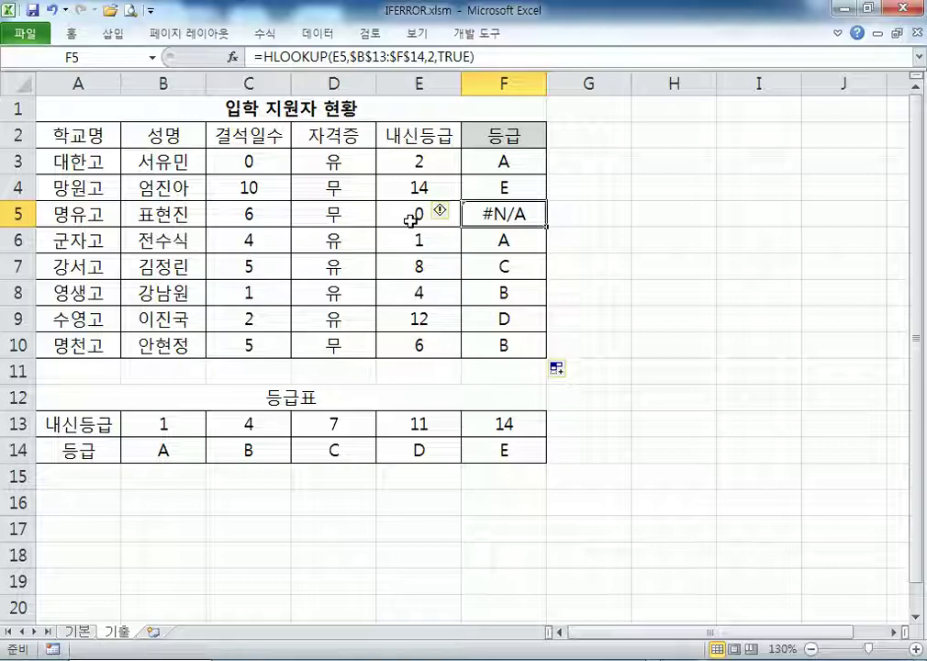
key(F2)
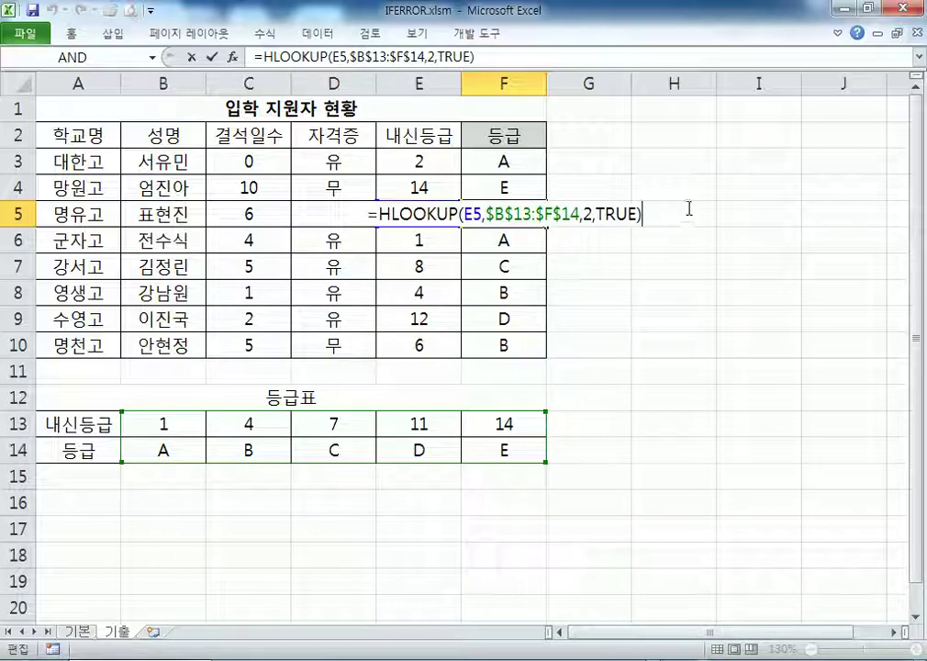
key(ctrl+Return)
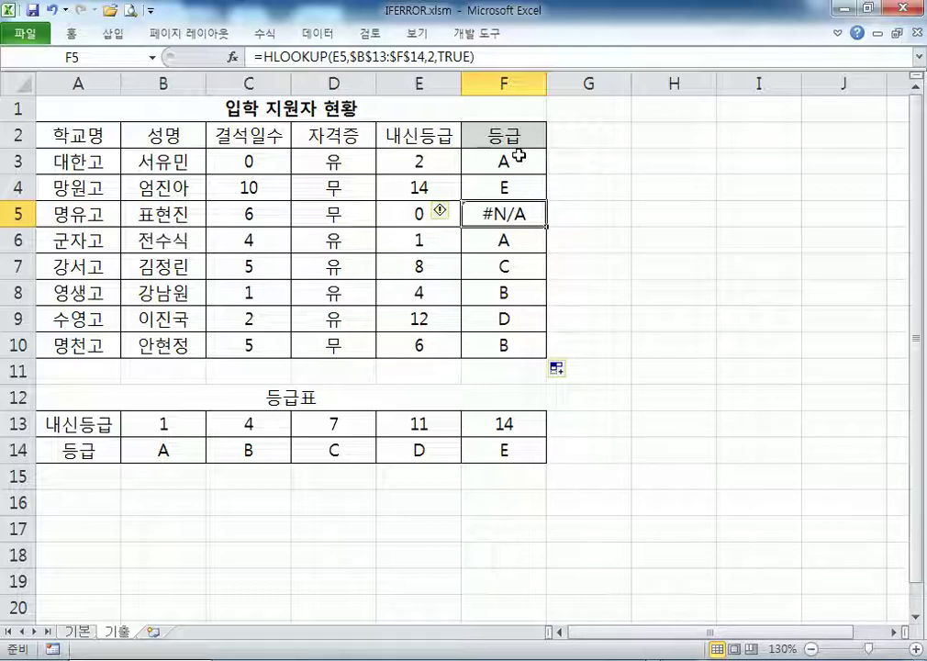
Step: Wrap the HLOOKUP formula in F3 in IFERROR with "오류" as the value returned on an error
click(519, 155)
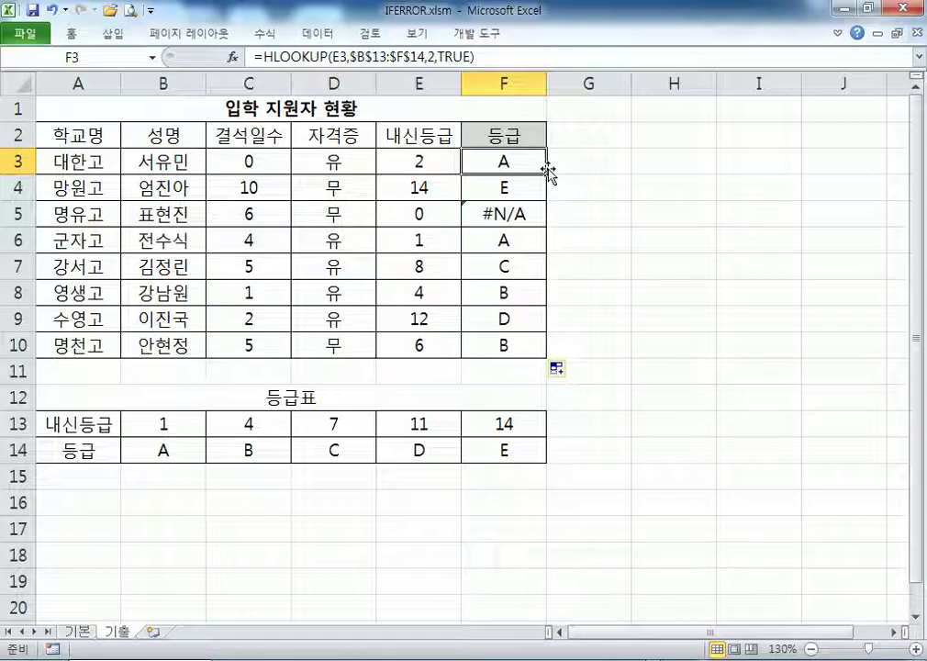
key(F2)
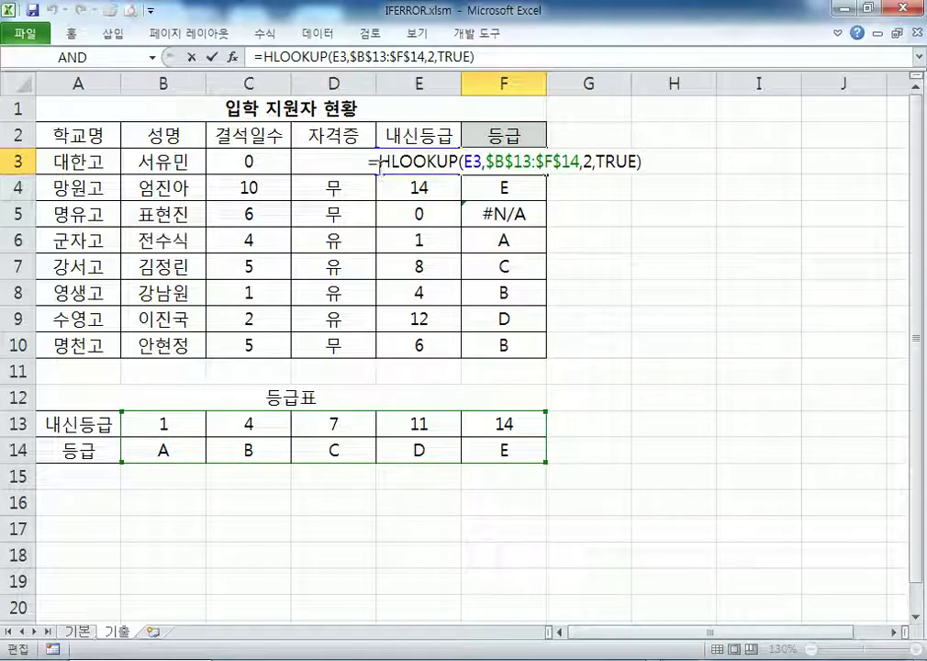
key(Home)
key(Right)
text(IF)
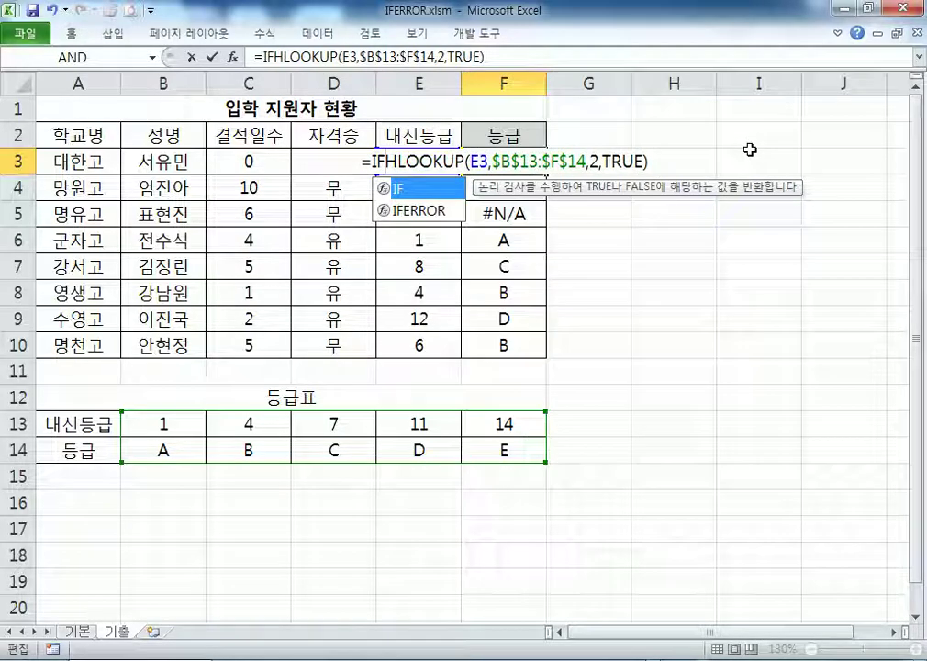
key(Down)
key(Tab)
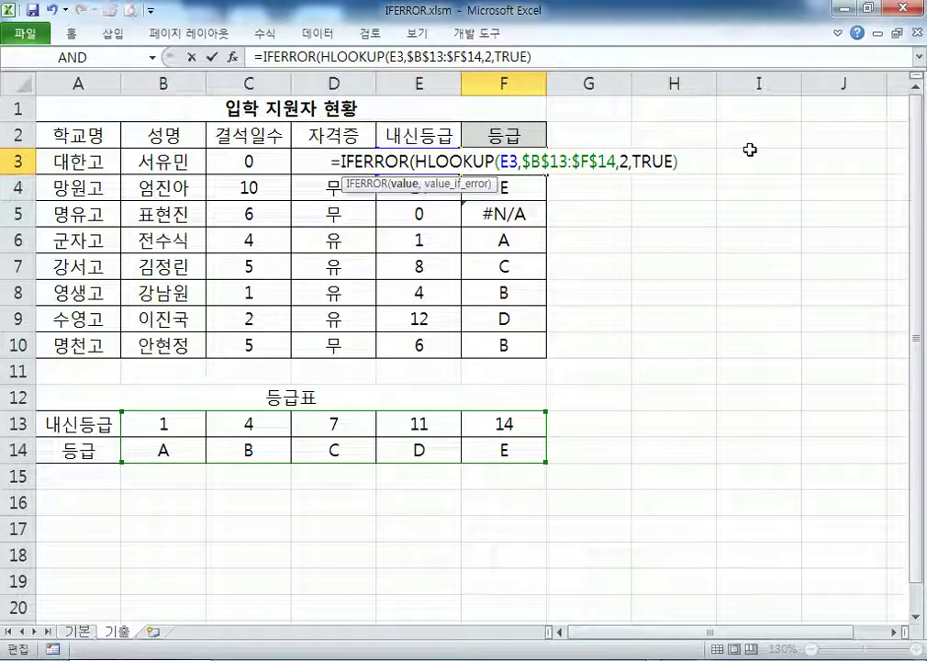
click(691, 162)
text(,"오류)
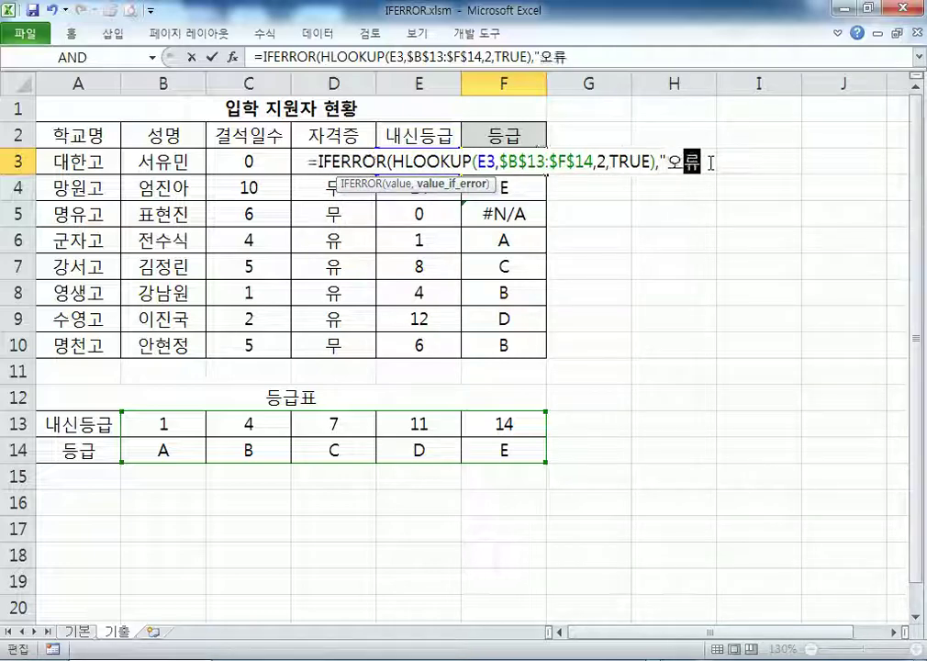
key(Return)
key(Return)
key(ctrl+Home)
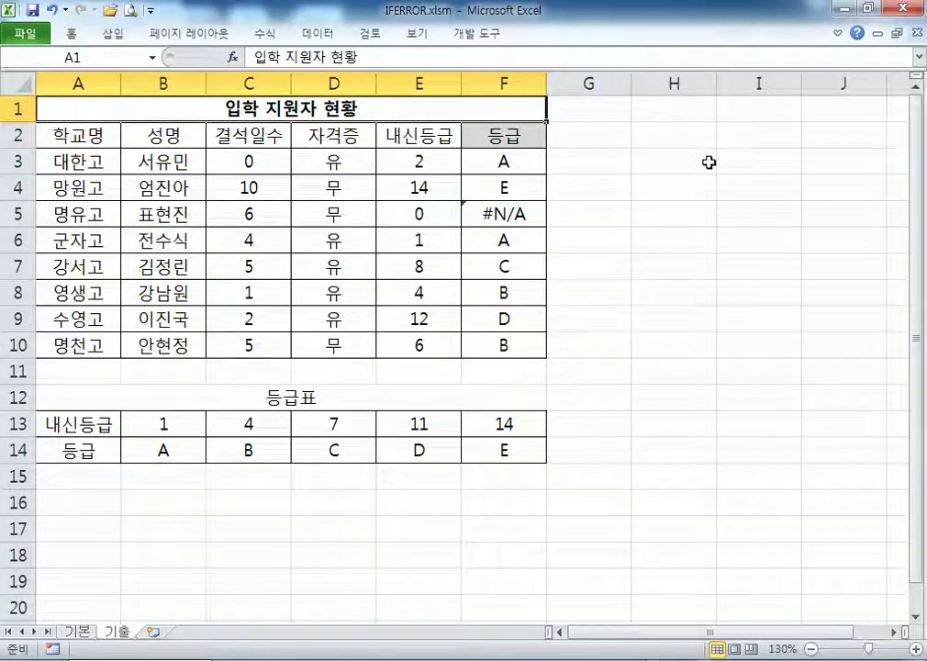
Step: Fill the IFERROR formula from F3 down to F10 and check the formula in F5
click(520, 161)
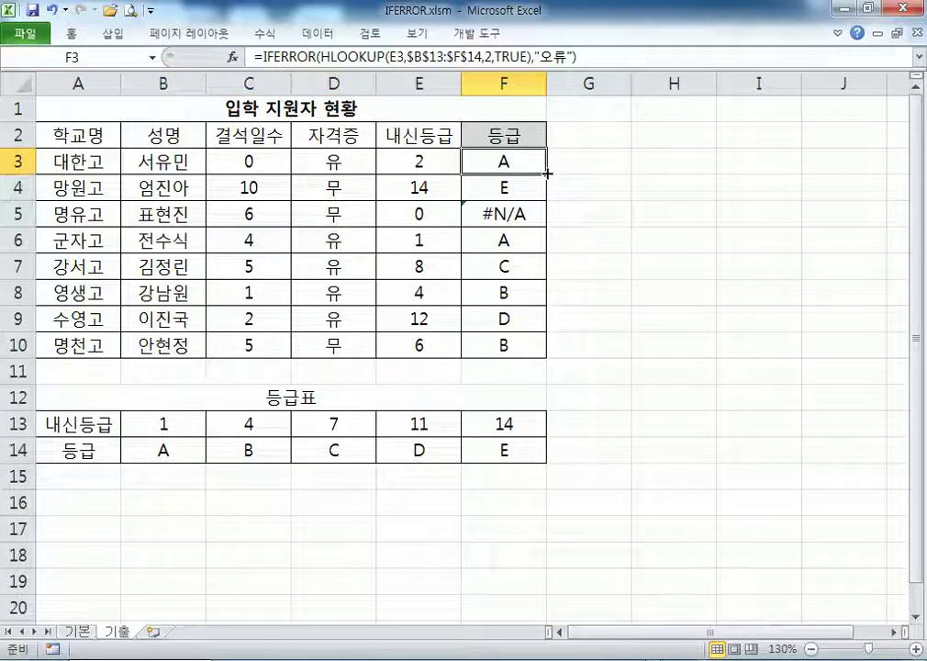
double_click(547, 173)
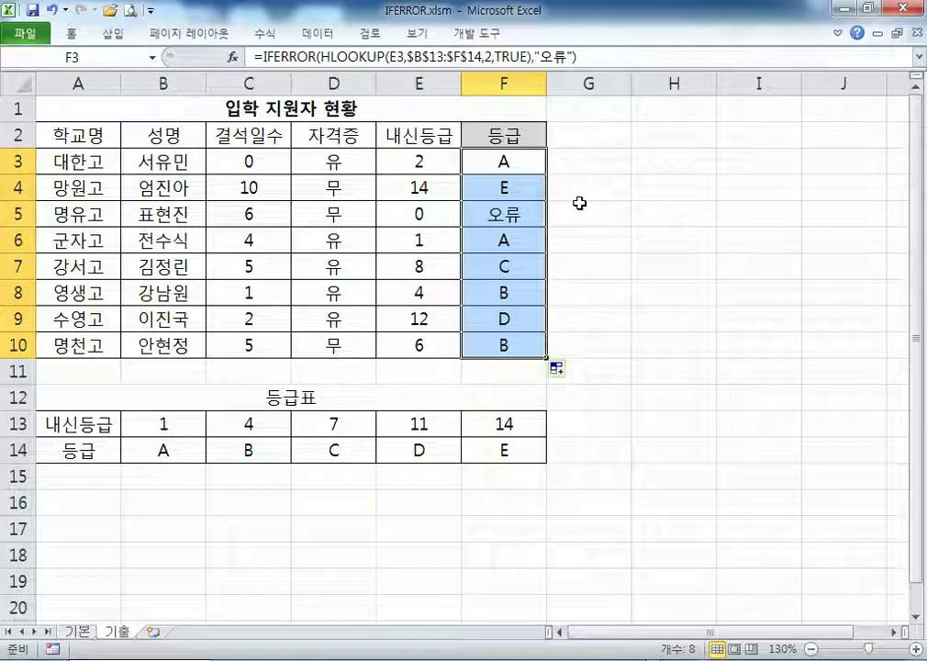
click(534, 213)
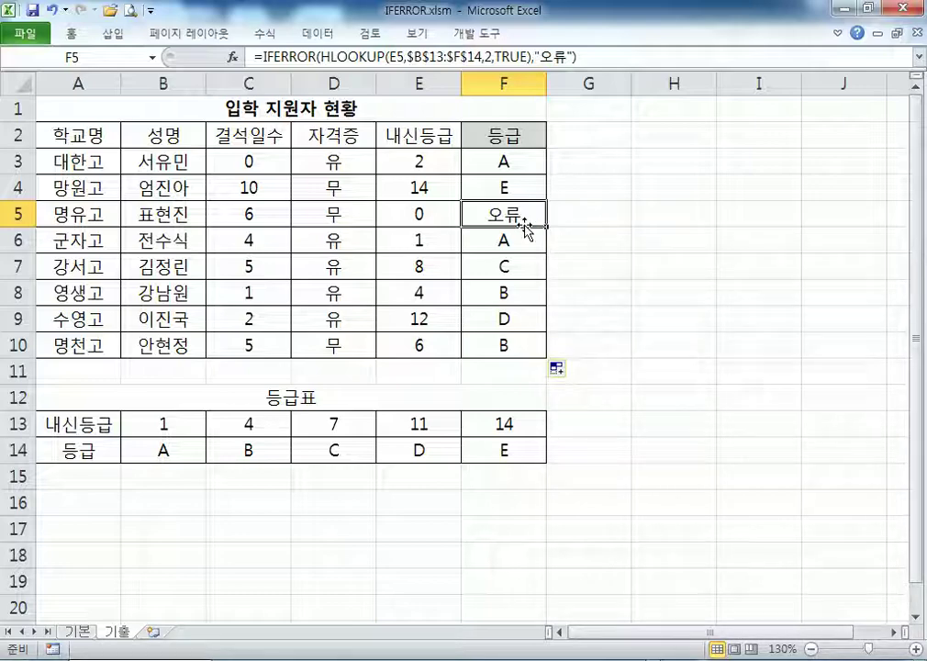
click(514, 165)
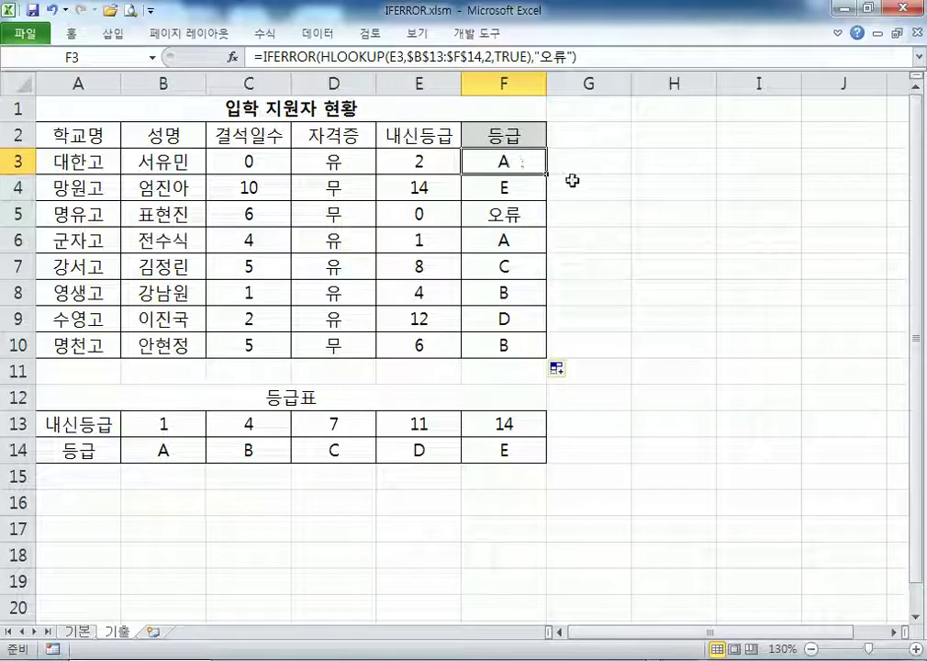
Step: Enter the syntax note =IFERROR(값, 오류시) in E11 of the 기출 sheet
ctrl+scroll(629, 191, up, 2)
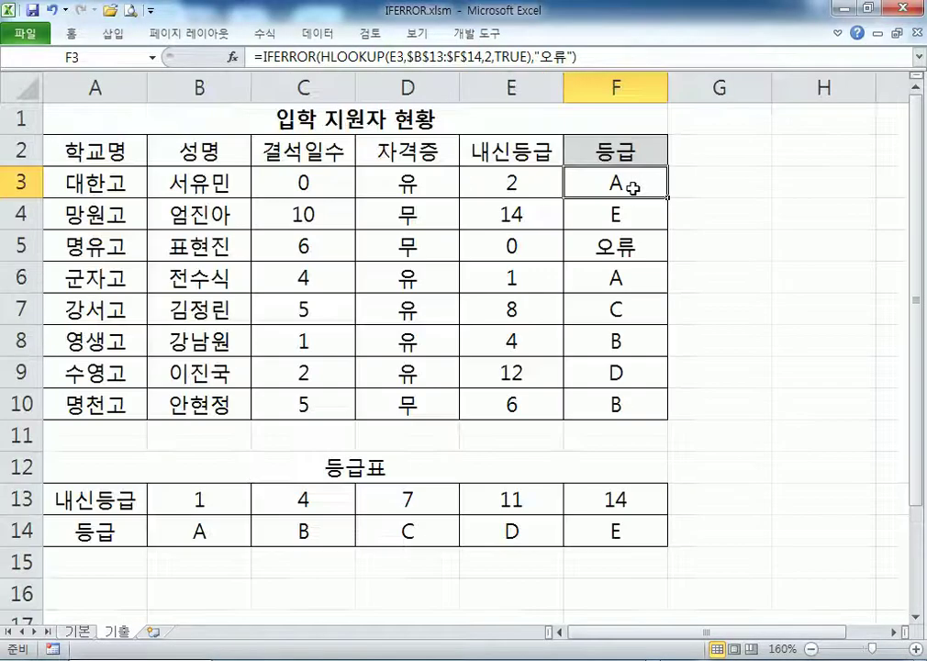
scroll(571, 165, down, 1)
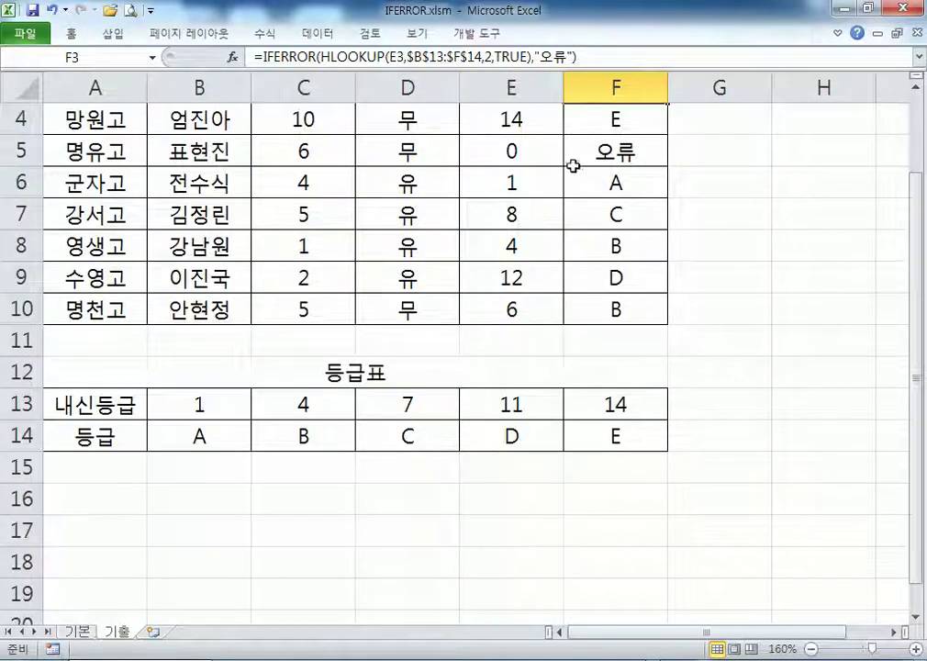
click(513, 337)
text(=)
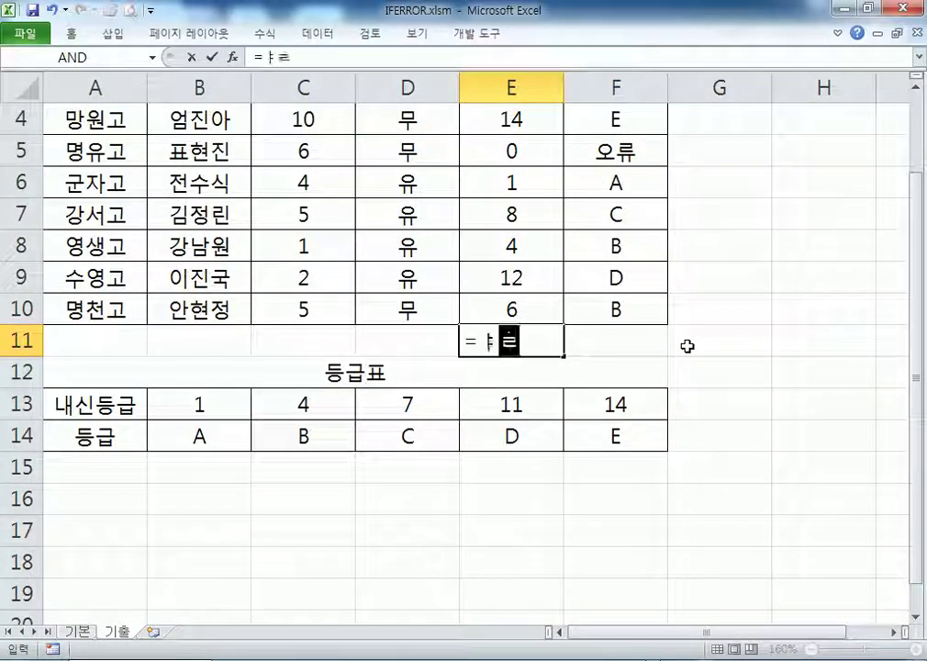
text(IFR)
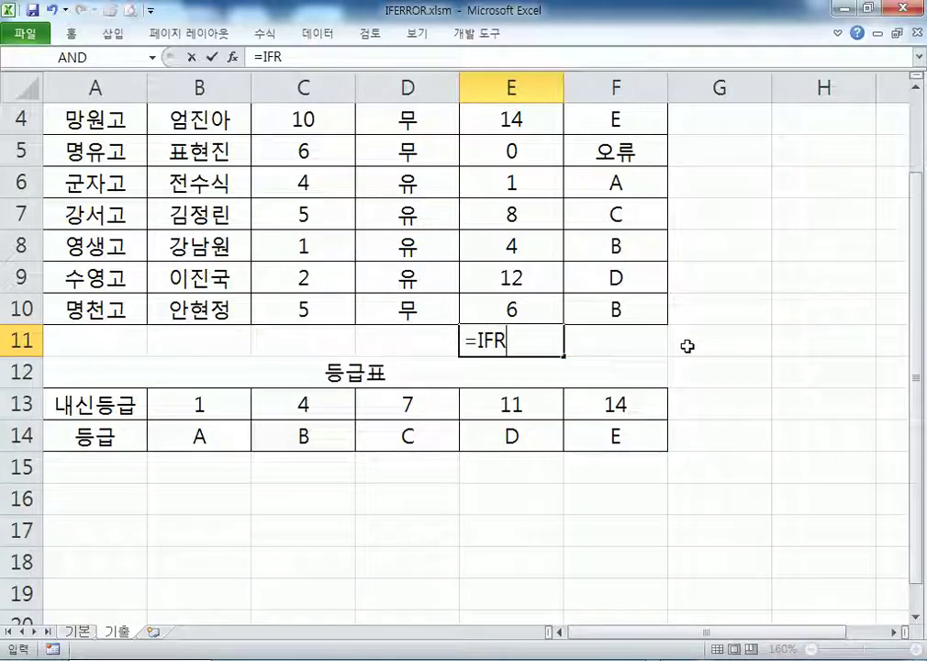
key(BackSpace)
text(E)
key(Tab)
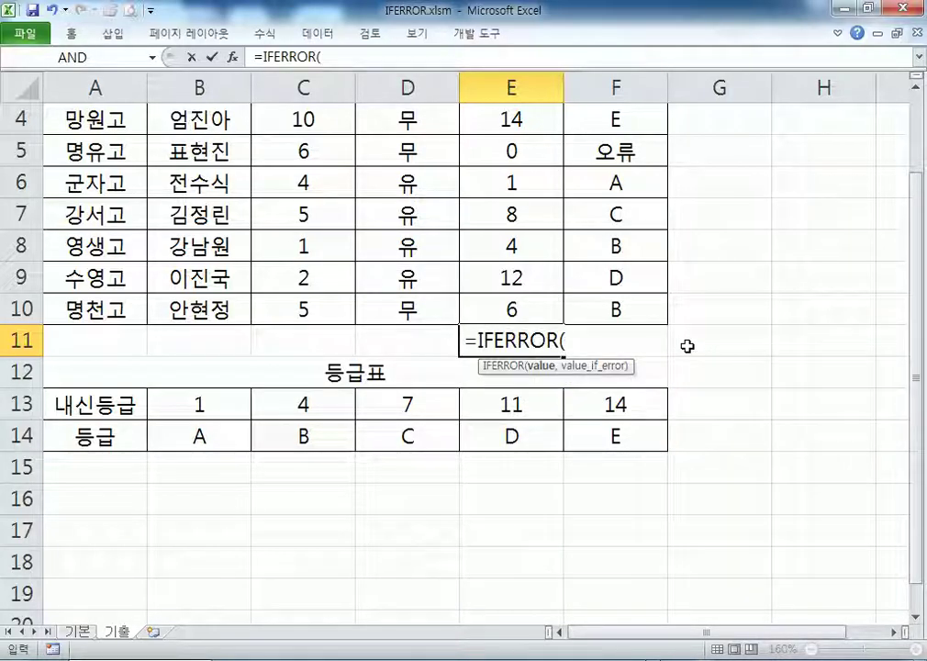
text(갑, 오류내)
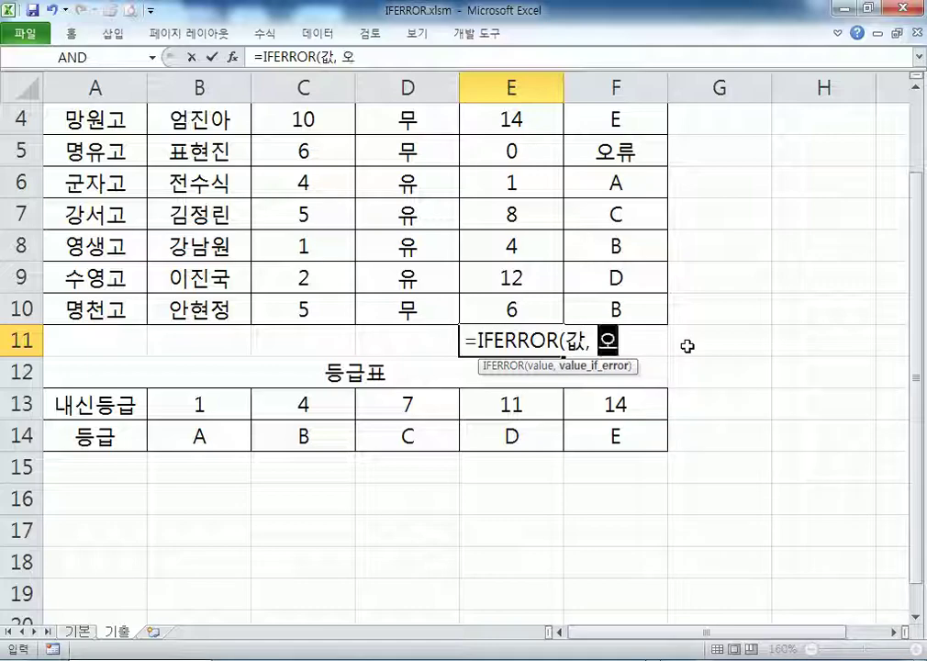
key(BackSpace)
key(BackSpace)
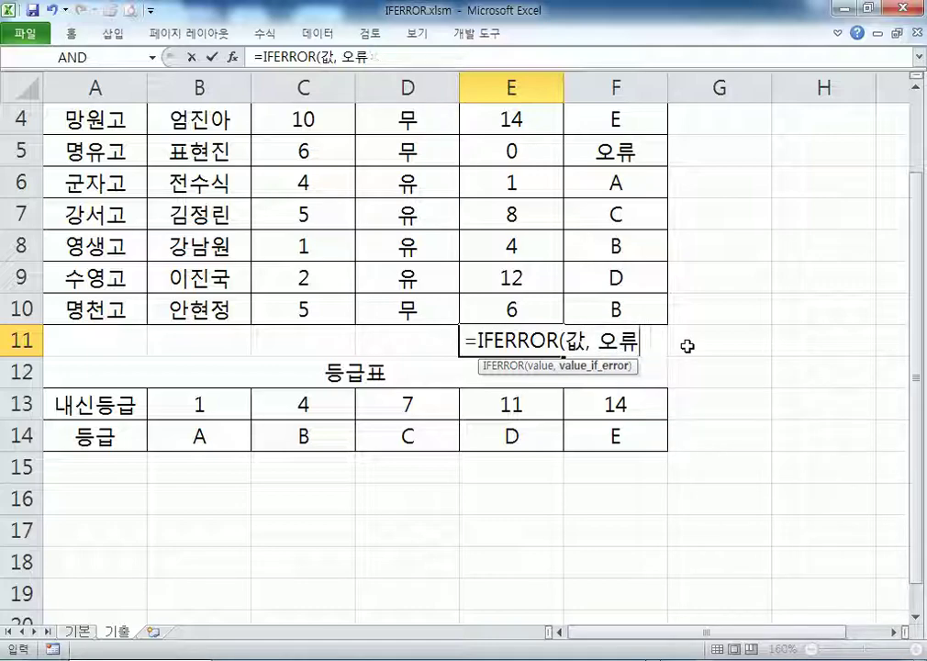
text(시)
key(F2)
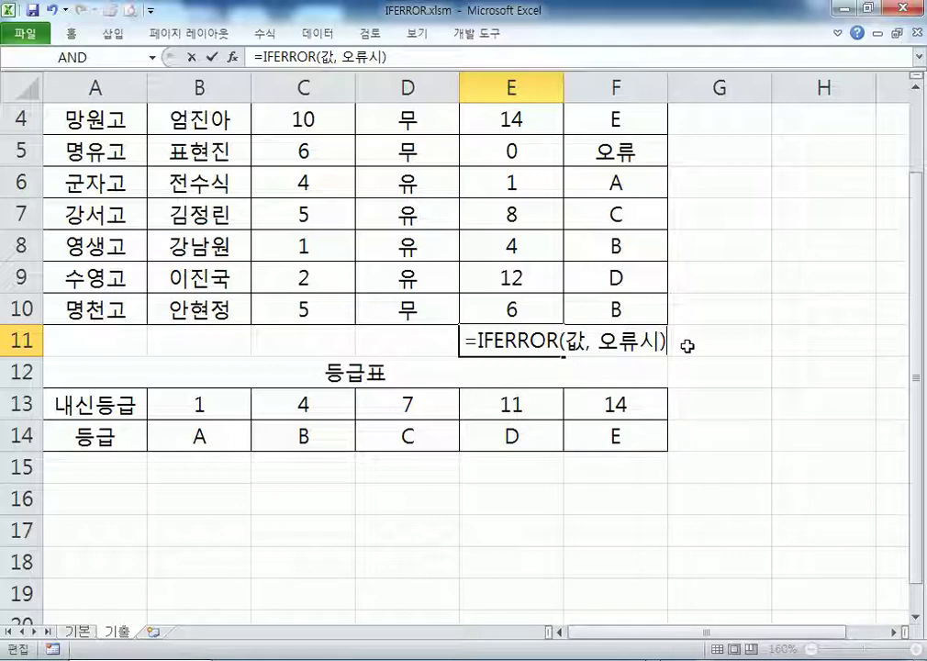
key(Return)
Step: Turn the IFERROR syntax entry in E11 into plain text by putting an apostrophe in front of it
key(Up)
key(Right)
key(Right)
key(Right)
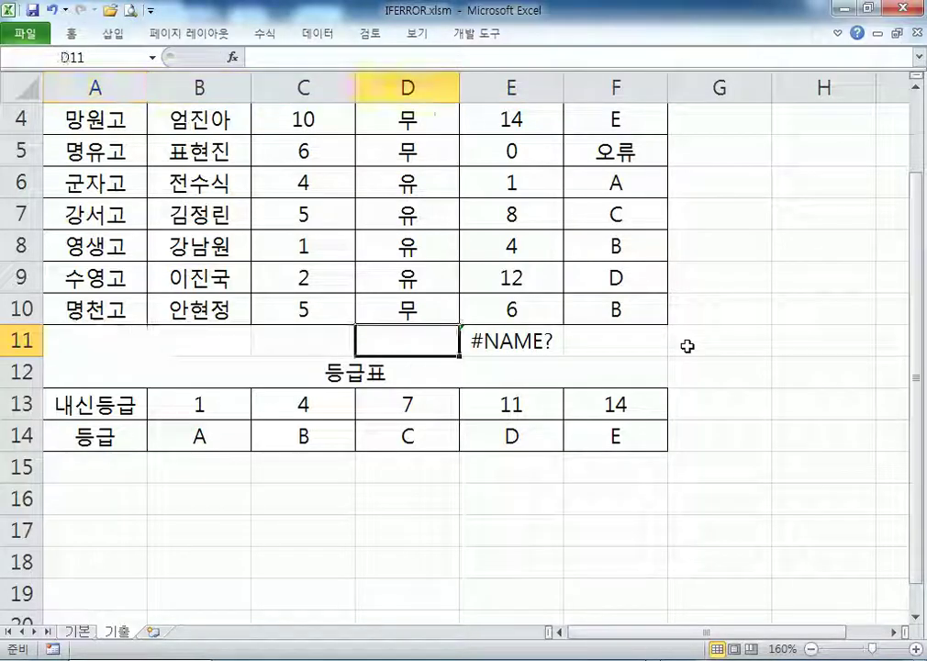
key(Right)
key(F2)
key(Home)
text(')
key(Return)
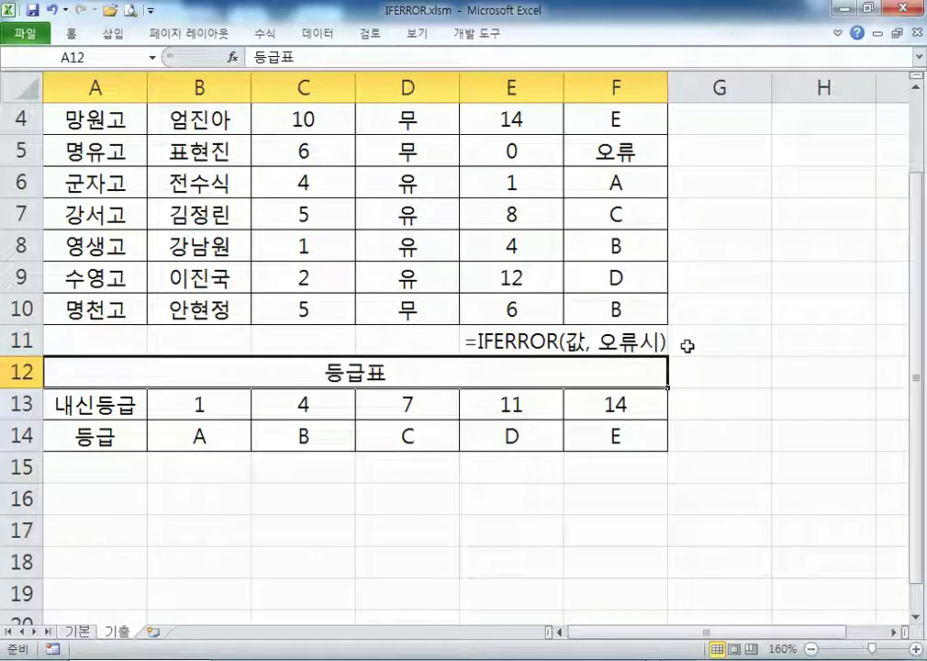
Step: Examine the 값 argument in the E11 syntax note and compare it with the IFERROR formula in F5
click(573, 338)
click(542, 336)
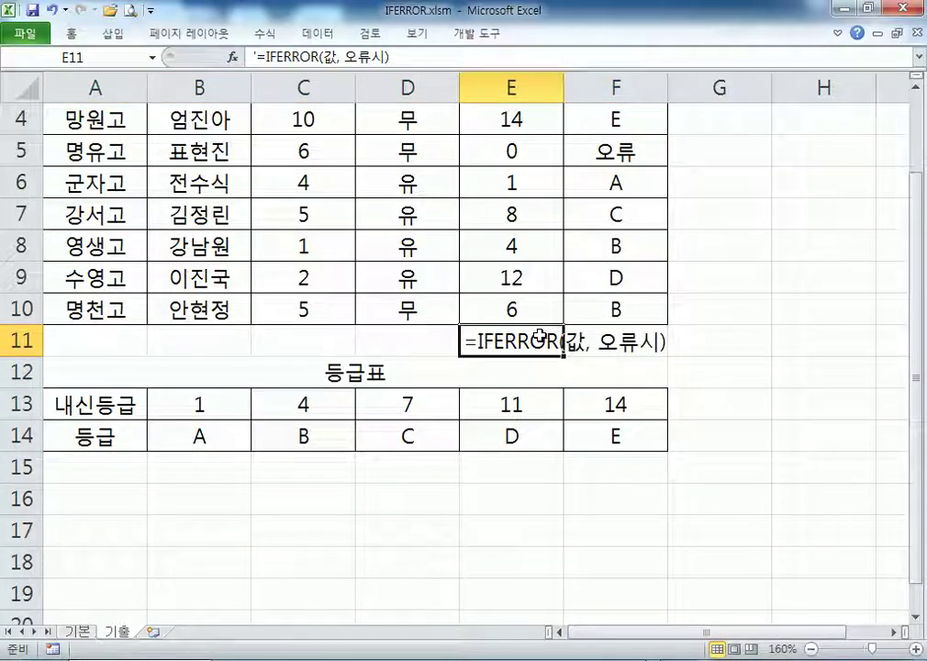
double_click(542, 336)
double_click(578, 342)
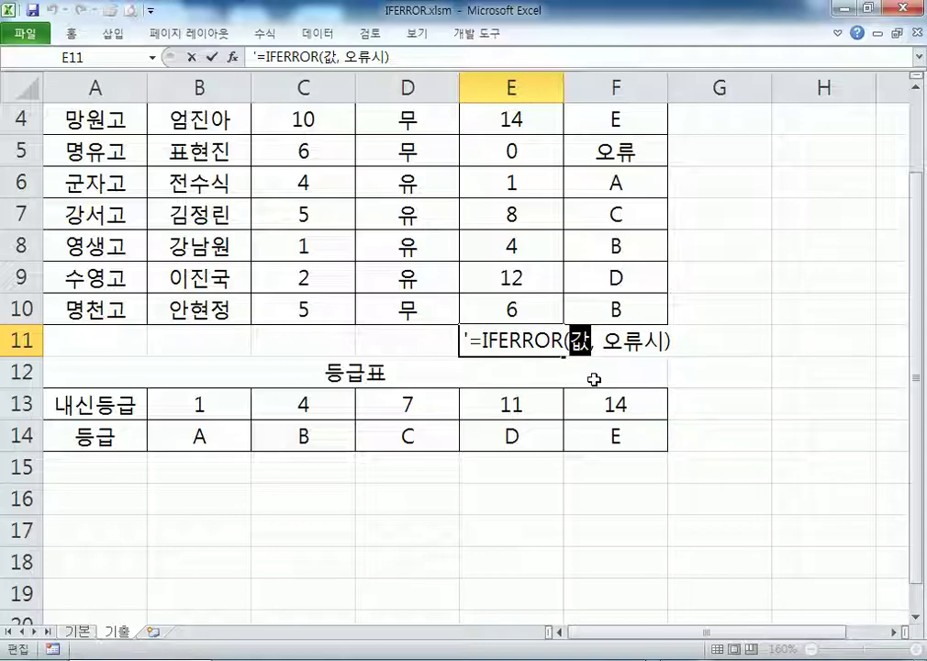
key(Escape)
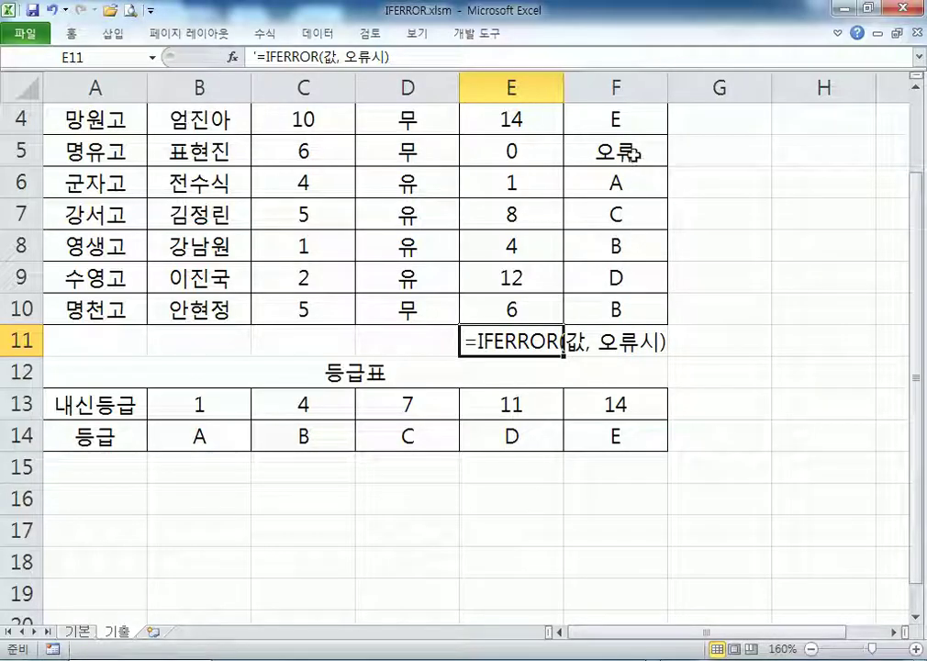
click(631, 153)
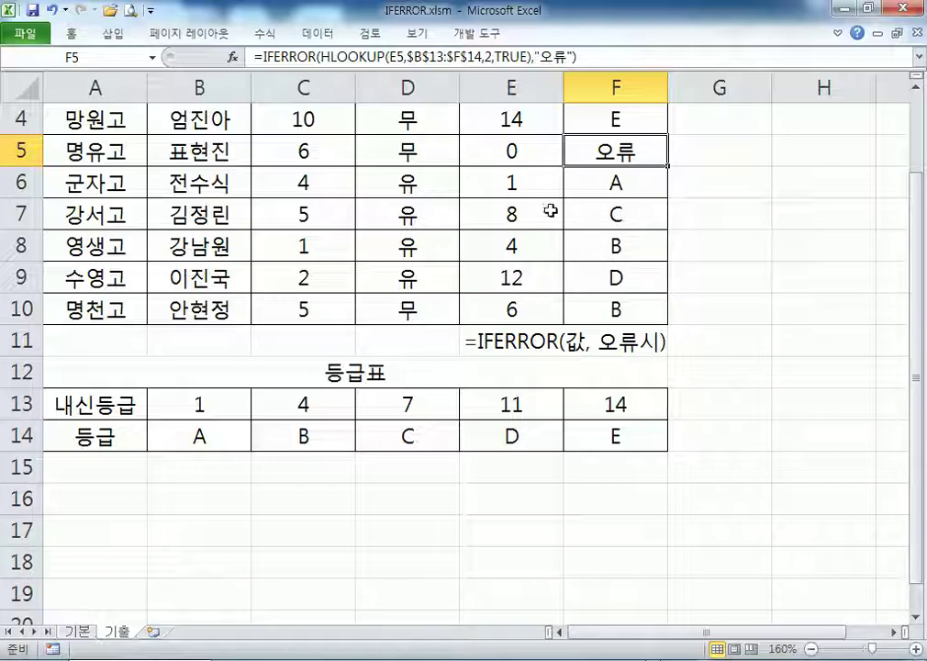
Step: Switch to the 06 부록 folder in Windows Explorer, open DAVERAGE.xlsm and show its 기출 sheet enlarged
key(alt+Tab)
key(alt+Tab)
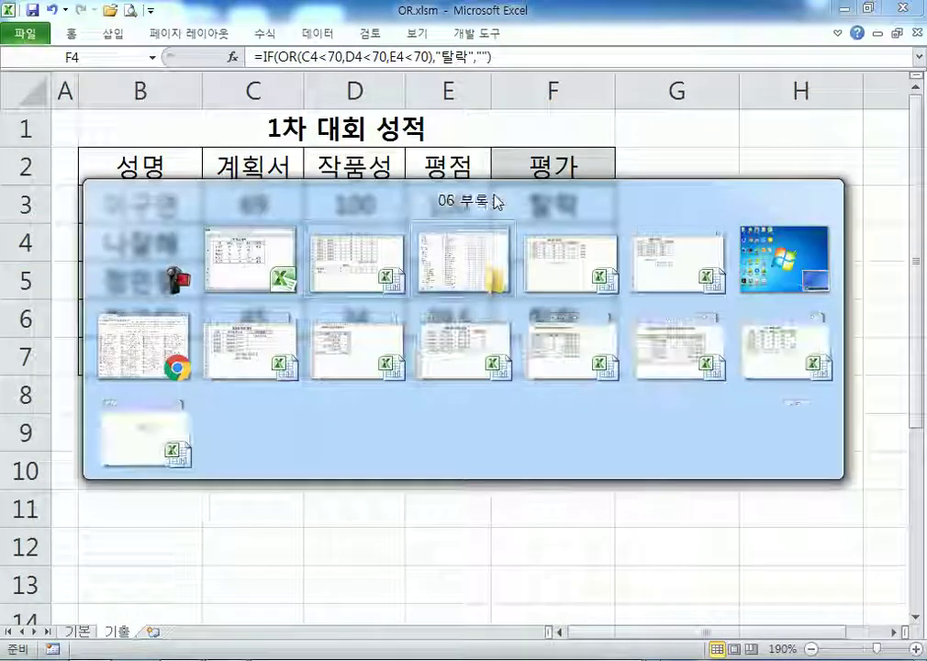
key(d)
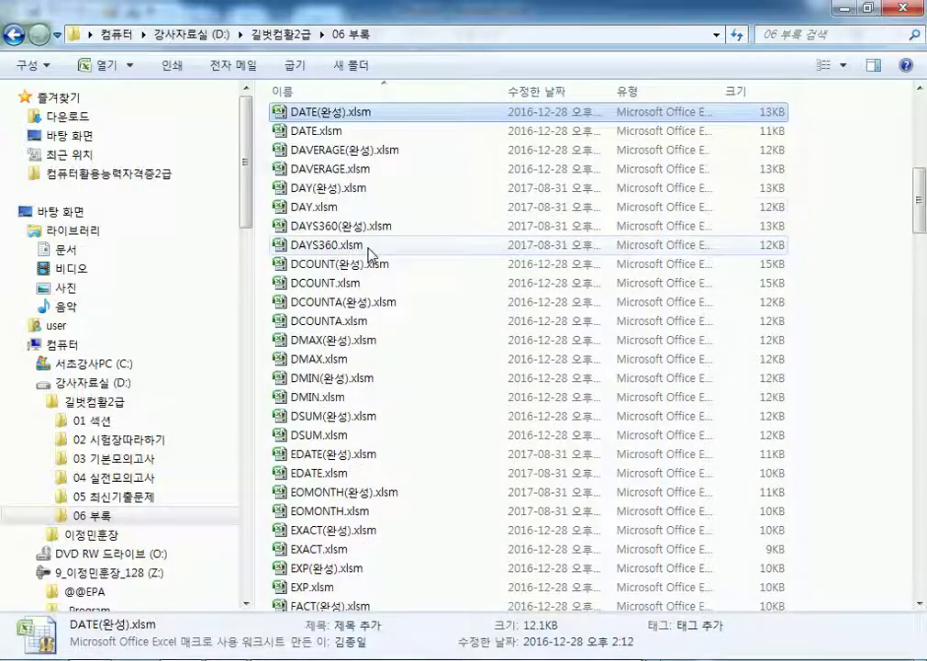
click(334, 171)
double_click(334, 172)
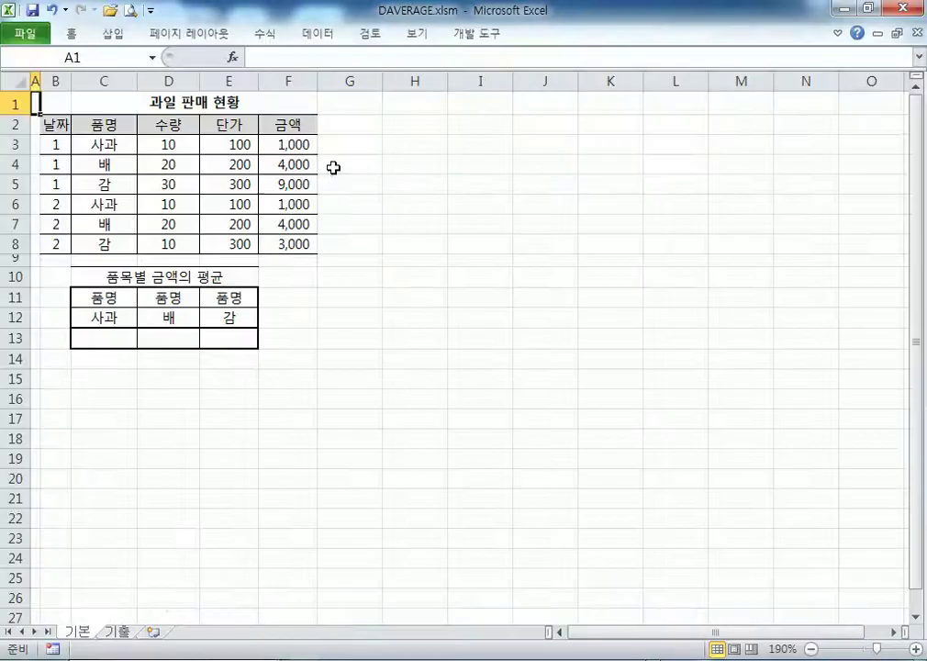
click(112, 633)
scroll(131, 323, up, 4)
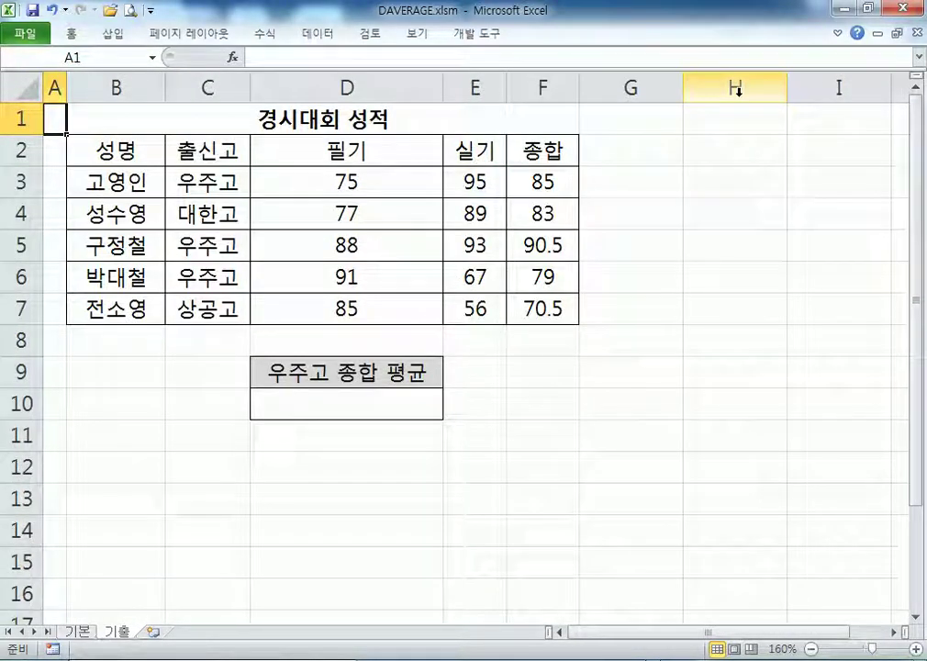
Step: Examine the 출신고 condition in C2:C3, the 종합 header in F2 and the score table B2:F7
drag(227, 157, 219, 189)
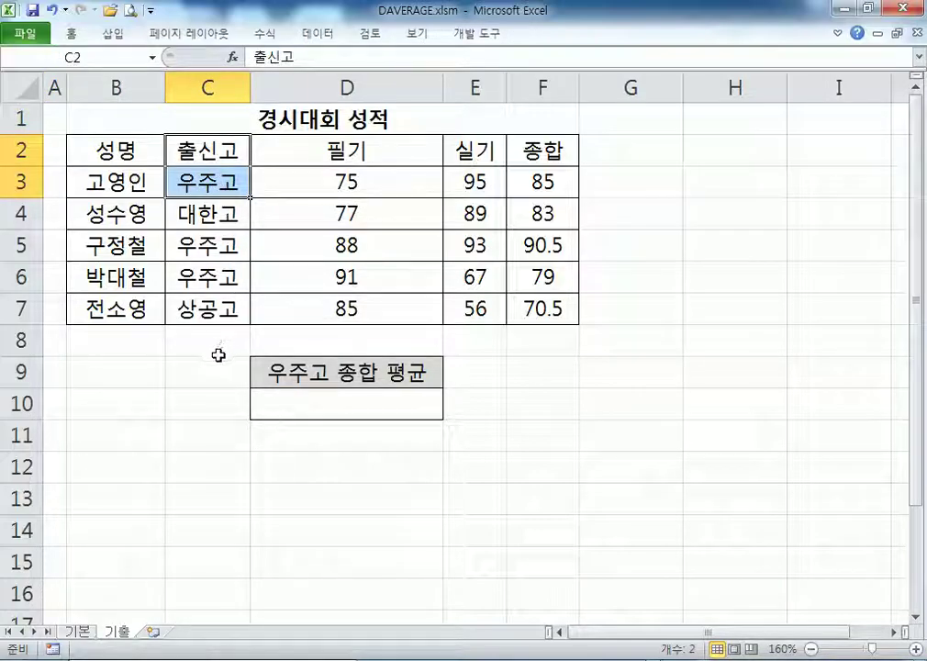
click(548, 161)
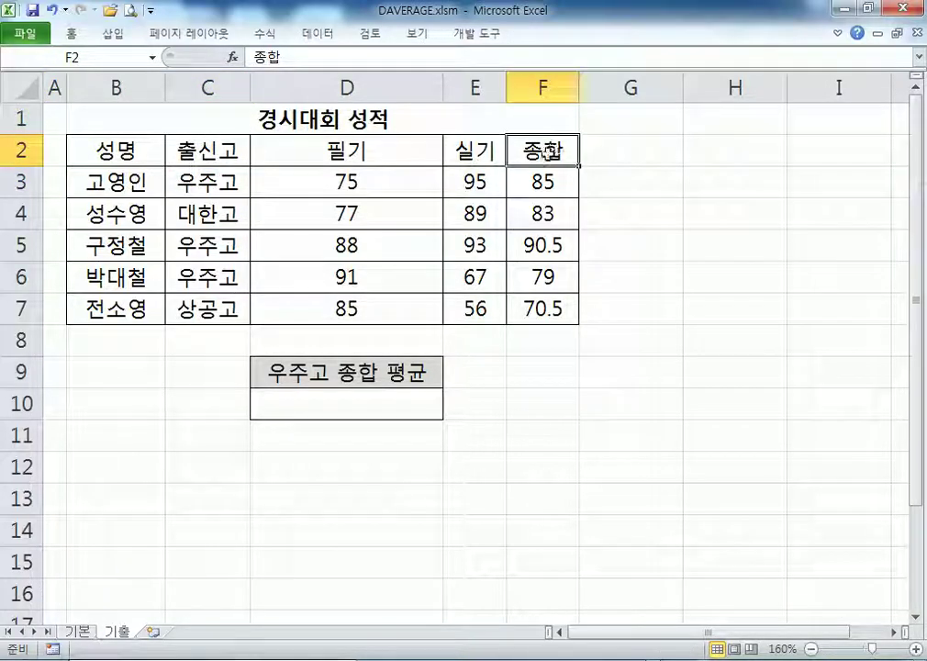
drag(108, 149, 537, 310)
click(519, 166)
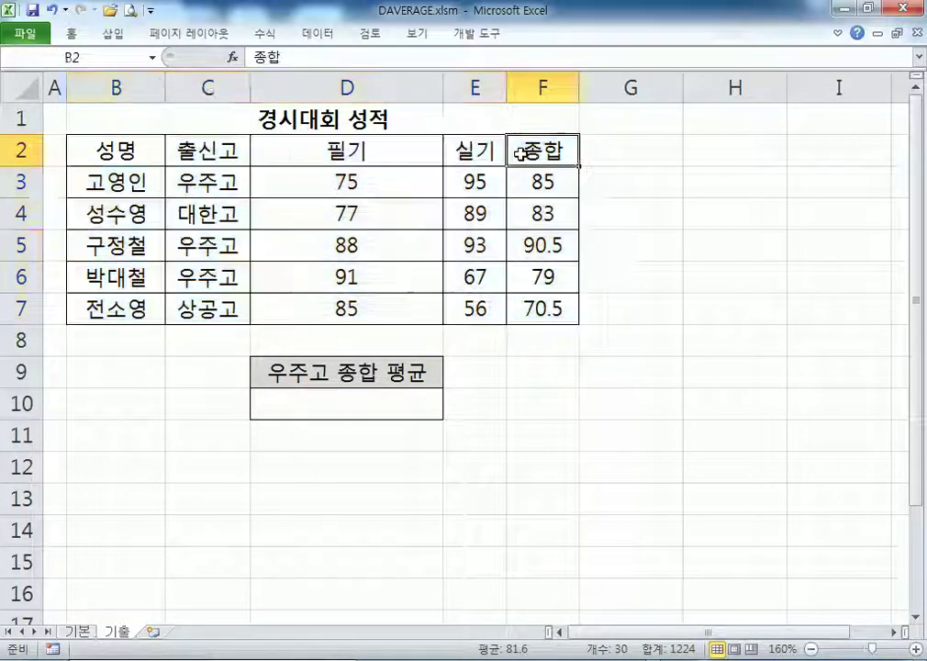
drag(214, 155, 208, 182)
click(95, 162)
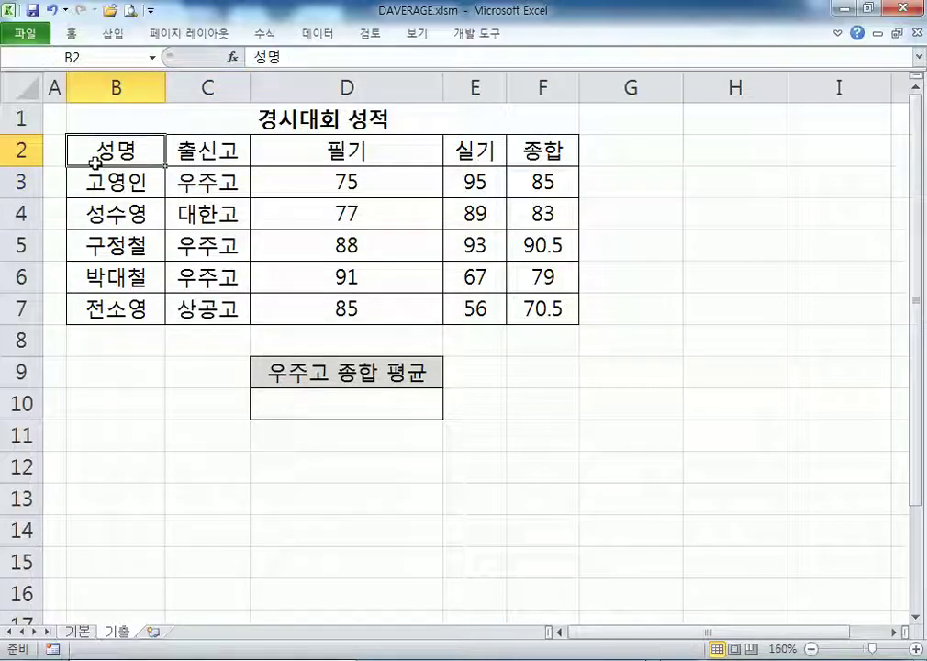
Step: Start a DAVERAGE formula in D10 under 우주고 종합 평균 with B2:F7 as the database
click(308, 392)
text(=)
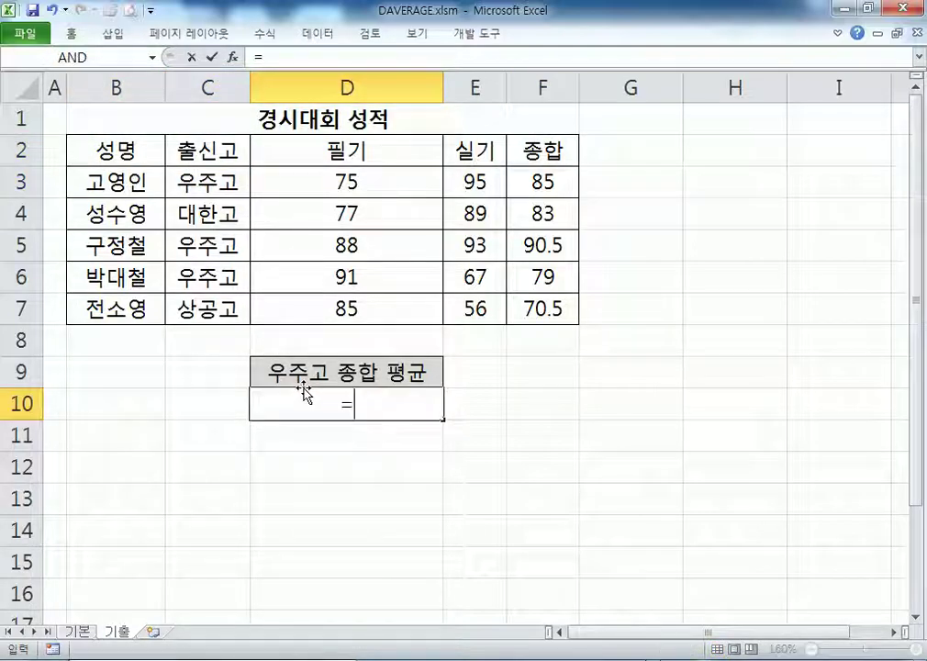
text(ㅇ)
key(BackSpace)
text(ㅇ)
key(BackSpace)
text(DA)
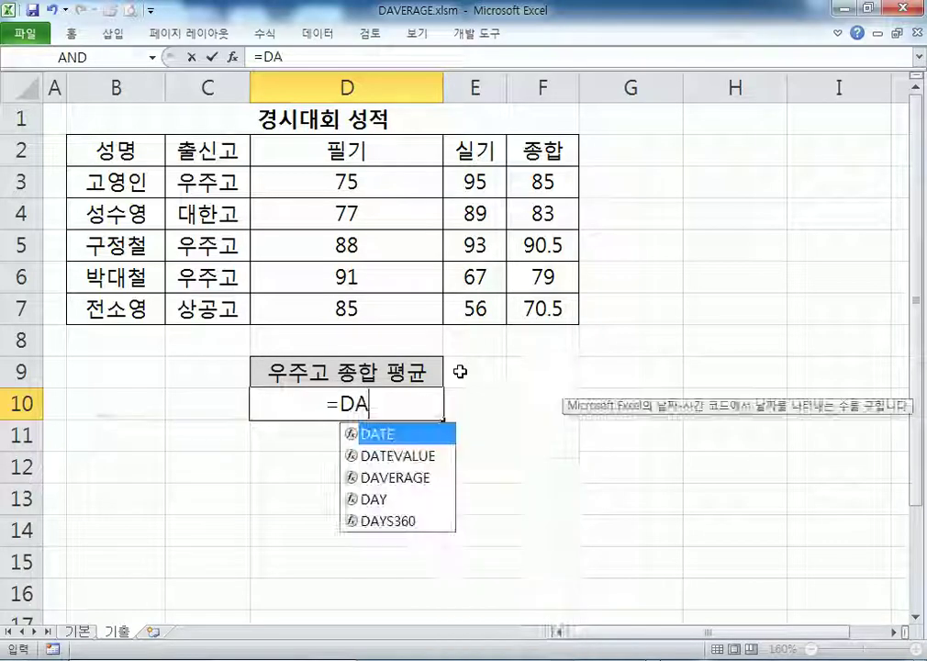
text(V)
key(Tab)
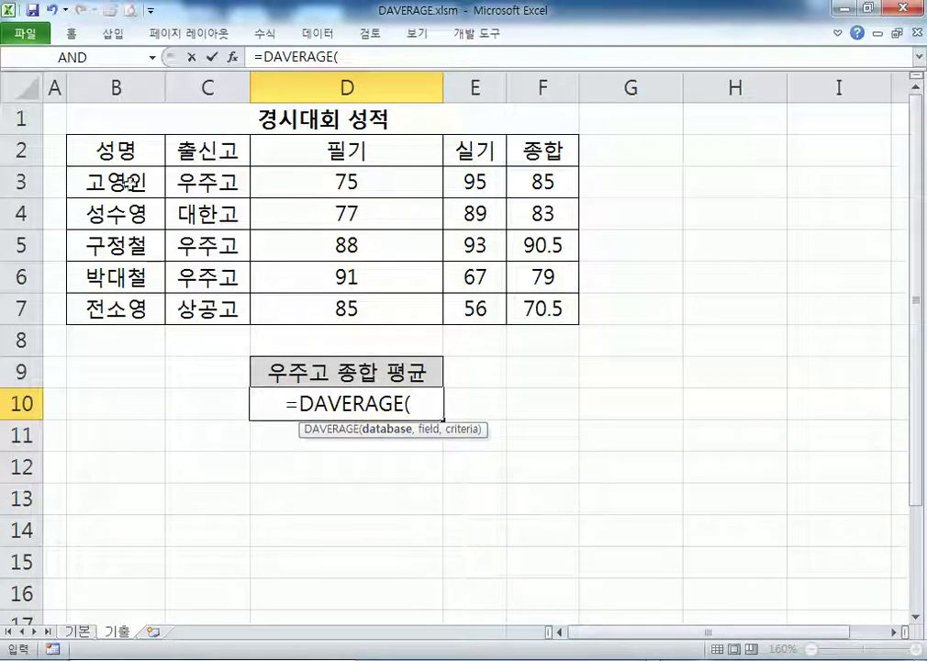
mouse_move(103, 148)
mouse_down()
mouse_move(242, 151)
mouse_move(548, 234)
mouse_move(554, 308)
mouse_up()
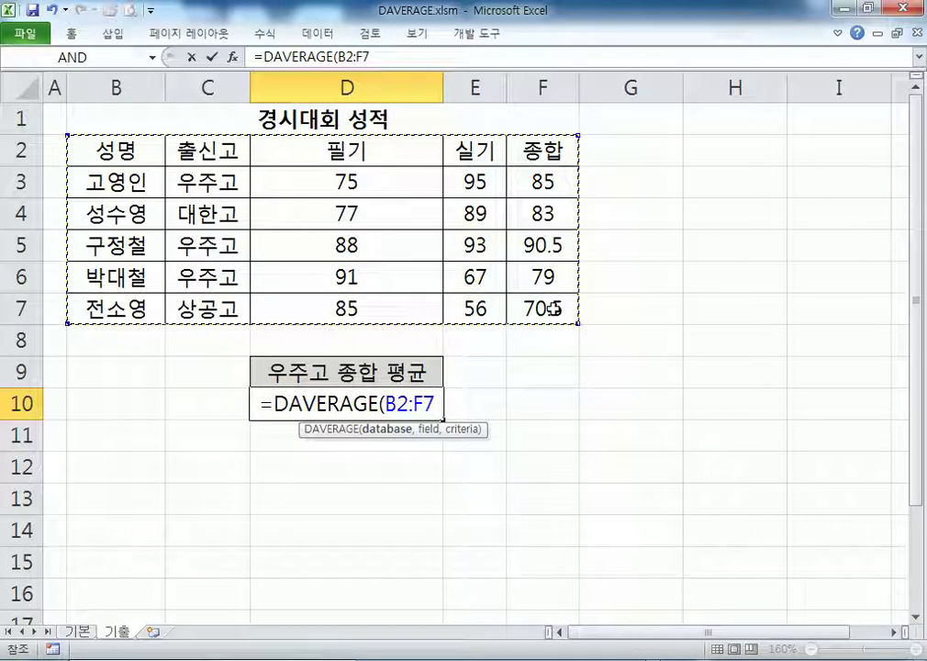
text(,)
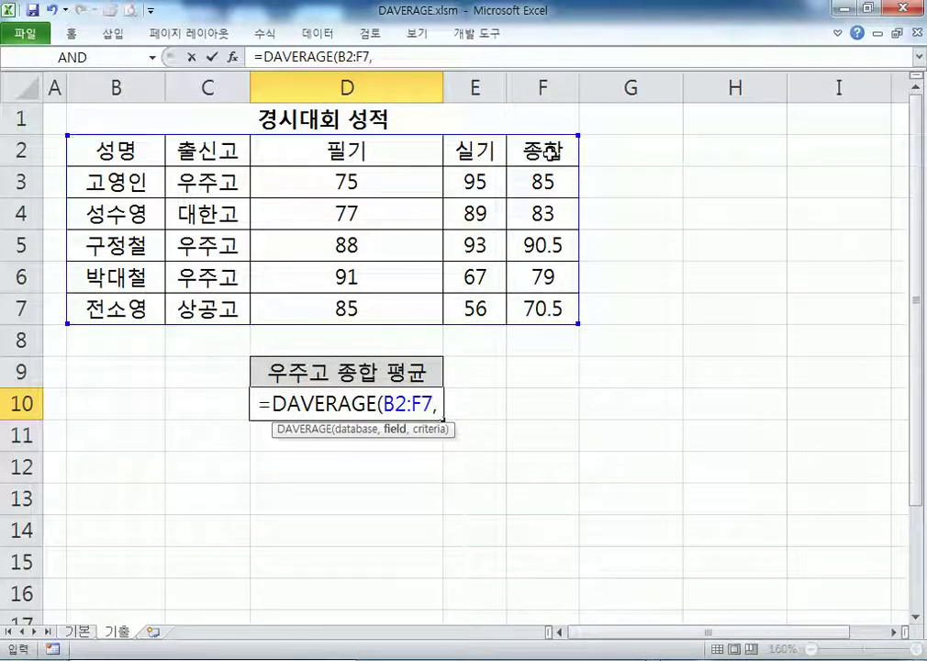
Step: Complete the D10 DAVERAGE formula with F2 (종합) as the field and C2:C3 as the criteria
click(549, 151)
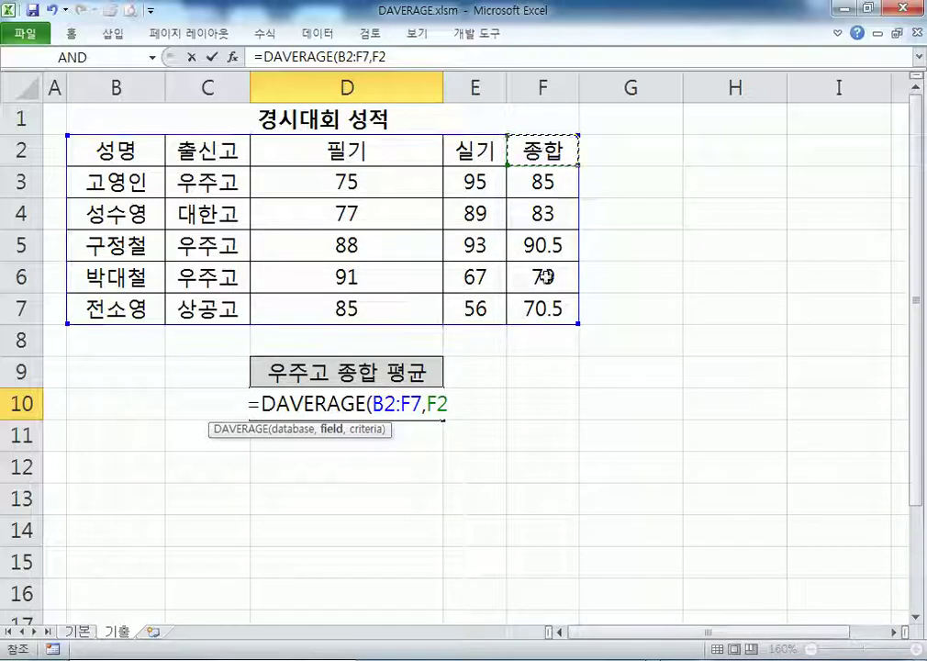
text(,)
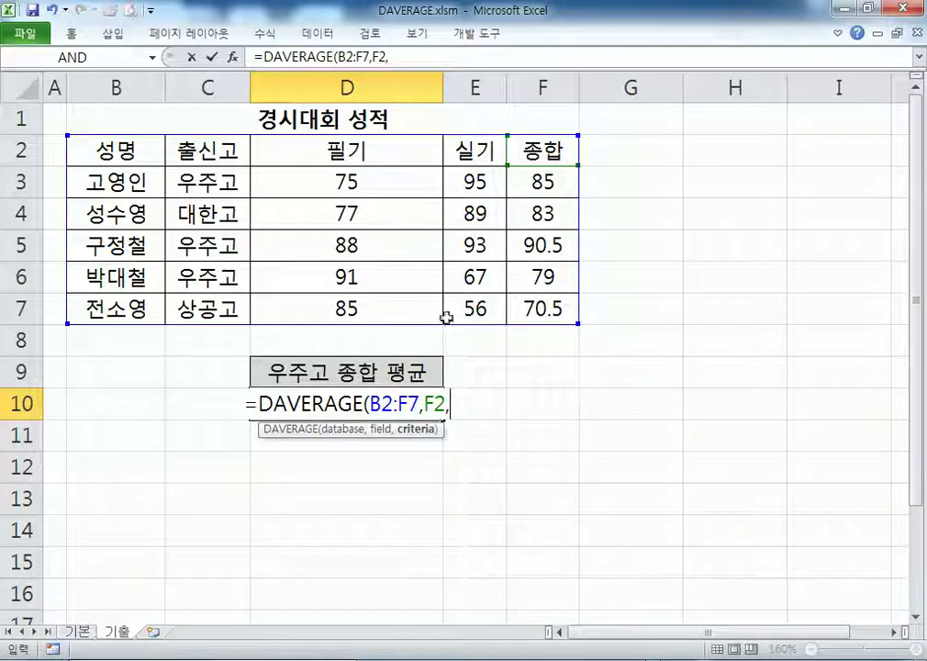
drag(219, 145, 223, 183)
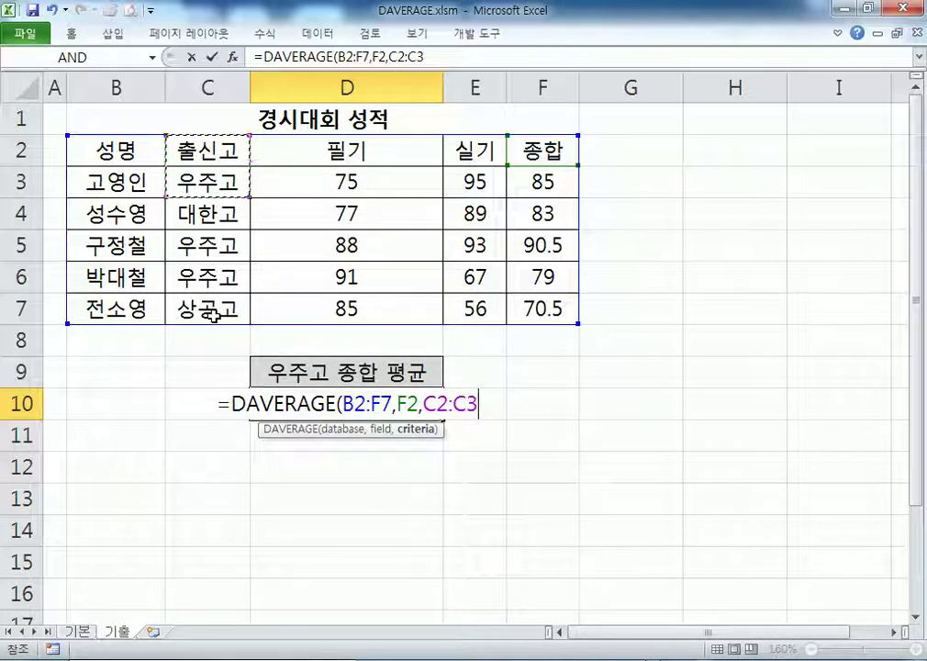
key(Return)
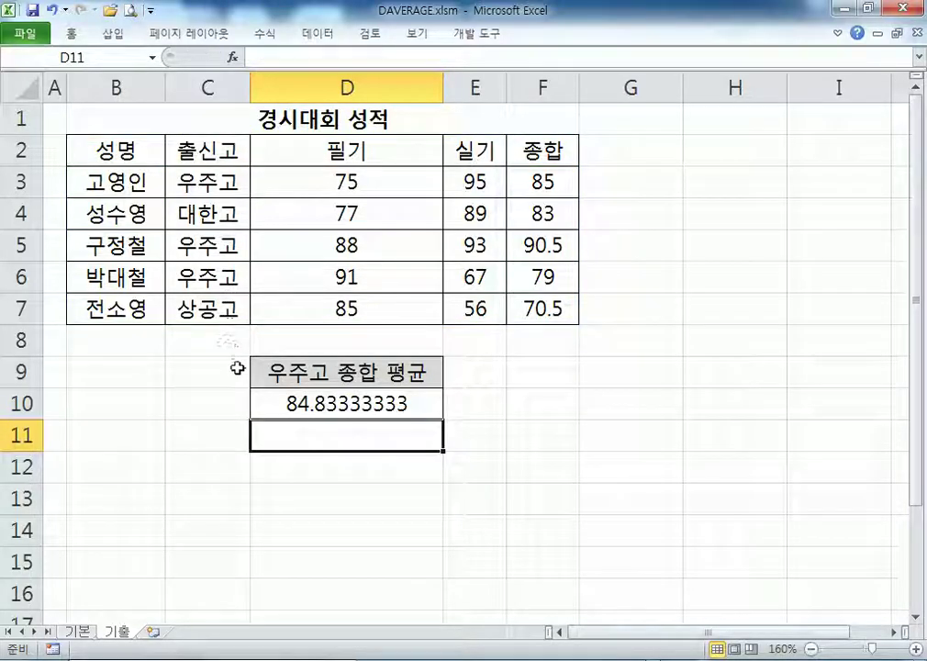
Step: Write a separate condition block with 출신고 in B9 and 상공고 in B10, and select B9:B10
click(143, 369)
text(C)
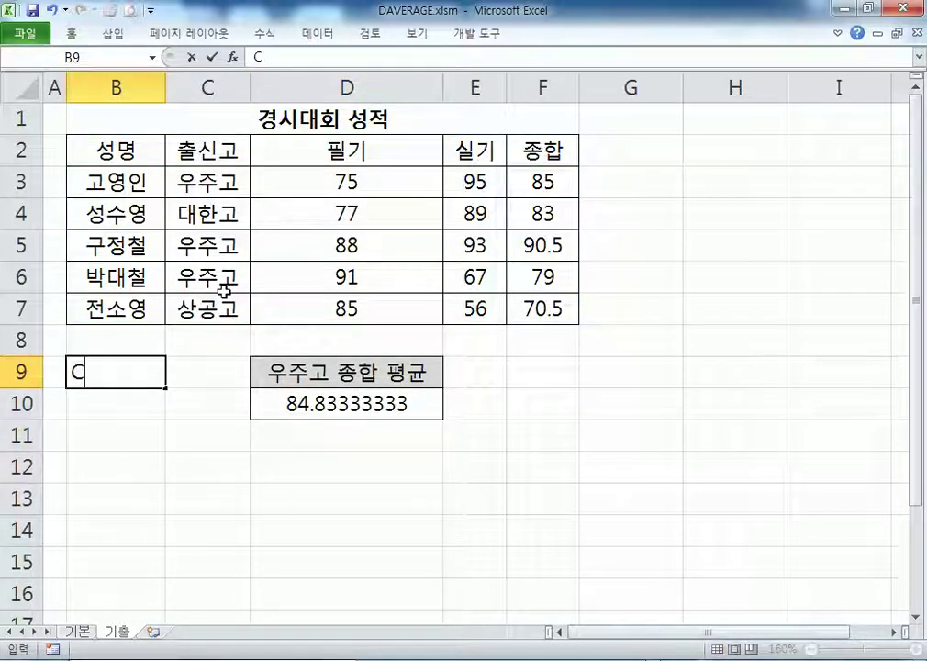
text(NFT)
key(BackSpace)
key(BackSpace)
key(BackSpace)
key(BackSpace)
key(Hangul)
text(출신)
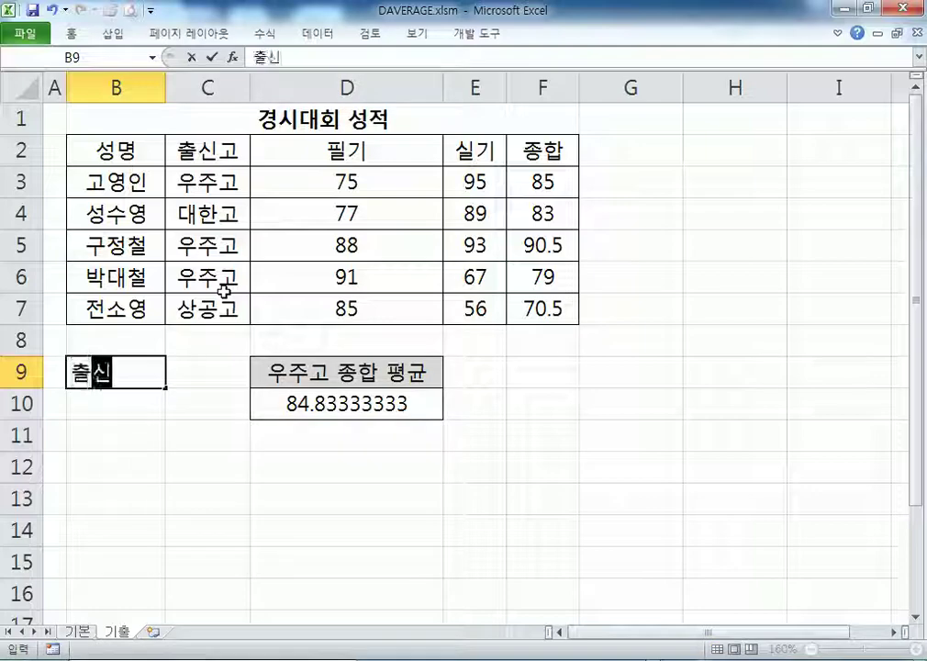
text(고)
key(Return)
text(상공고)
key(Return)
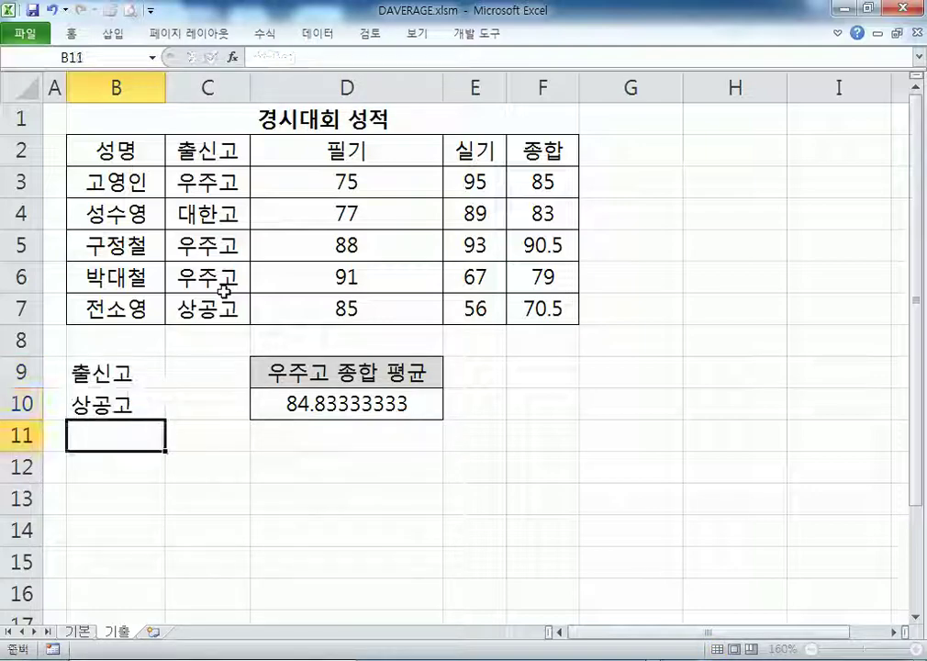
drag(106, 371, 122, 408)
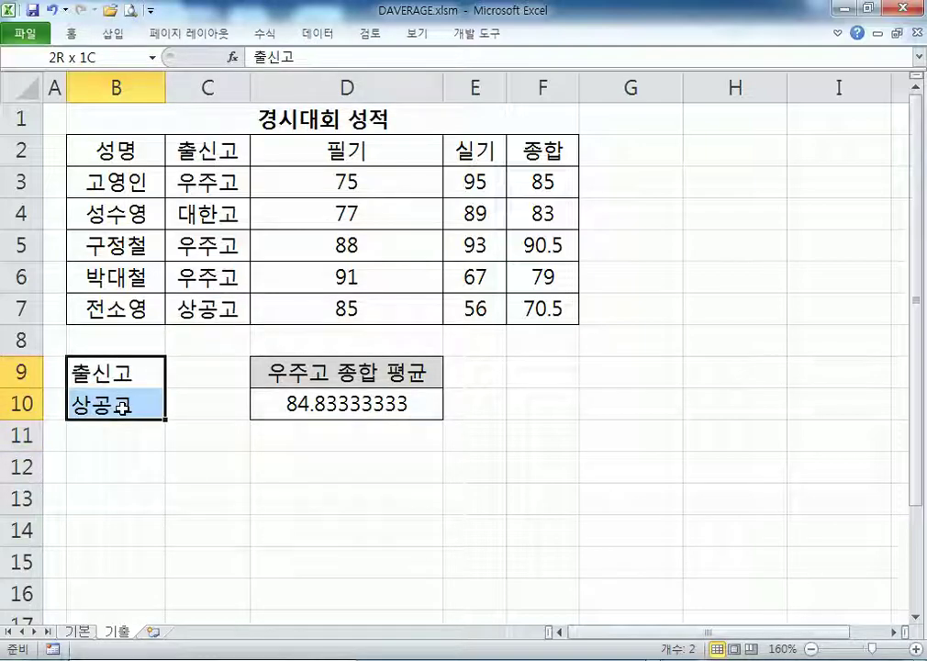
Step: Try B9:B10 as the criteria in the D10 DAVERAGE formula and undo that change
double_click(310, 400)
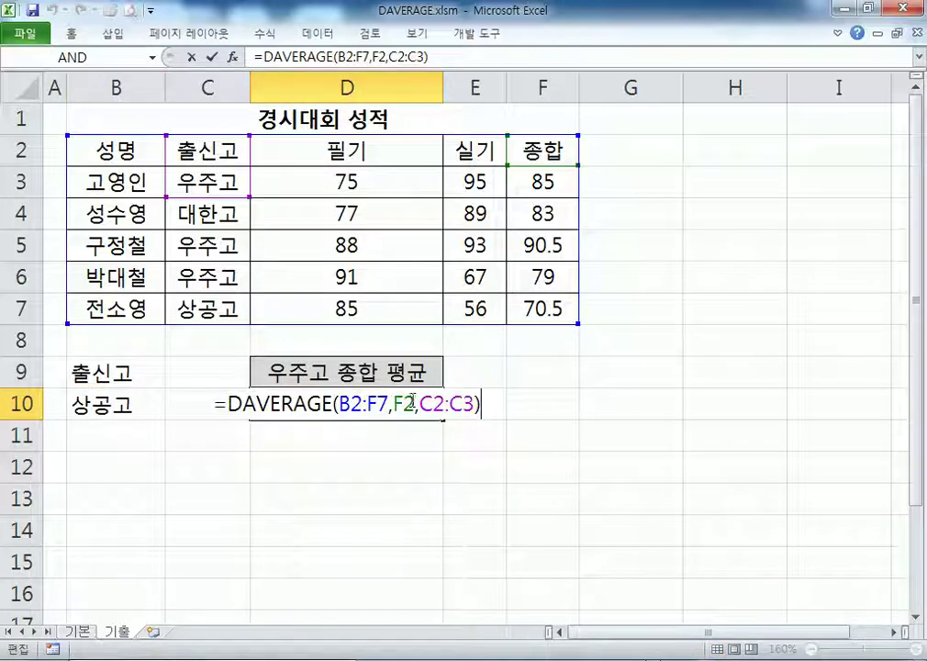
drag(419, 403, 473, 406)
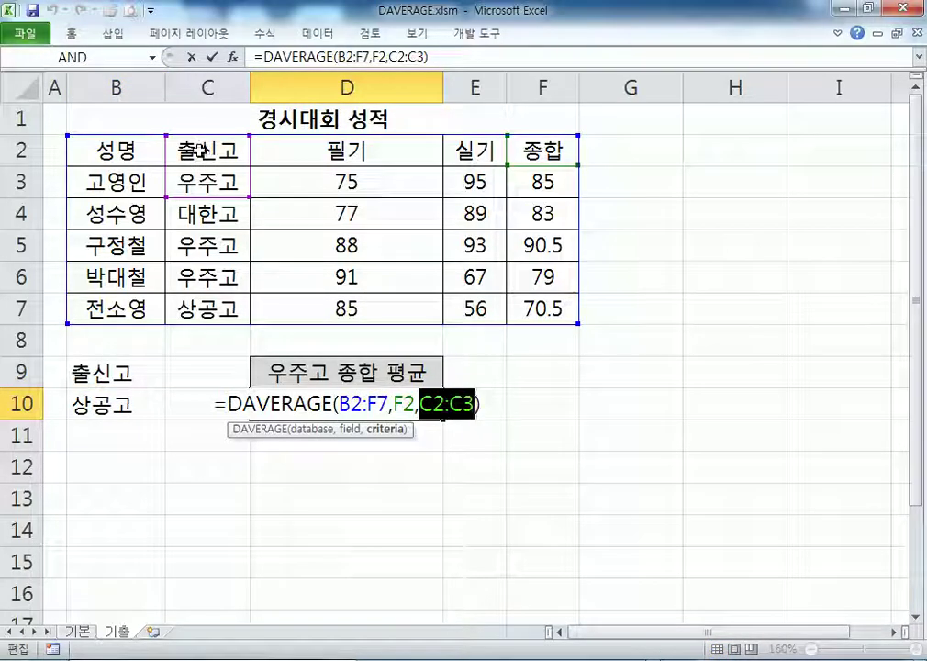
drag(213, 149, 197, 179)
drag(92, 373, 84, 409)
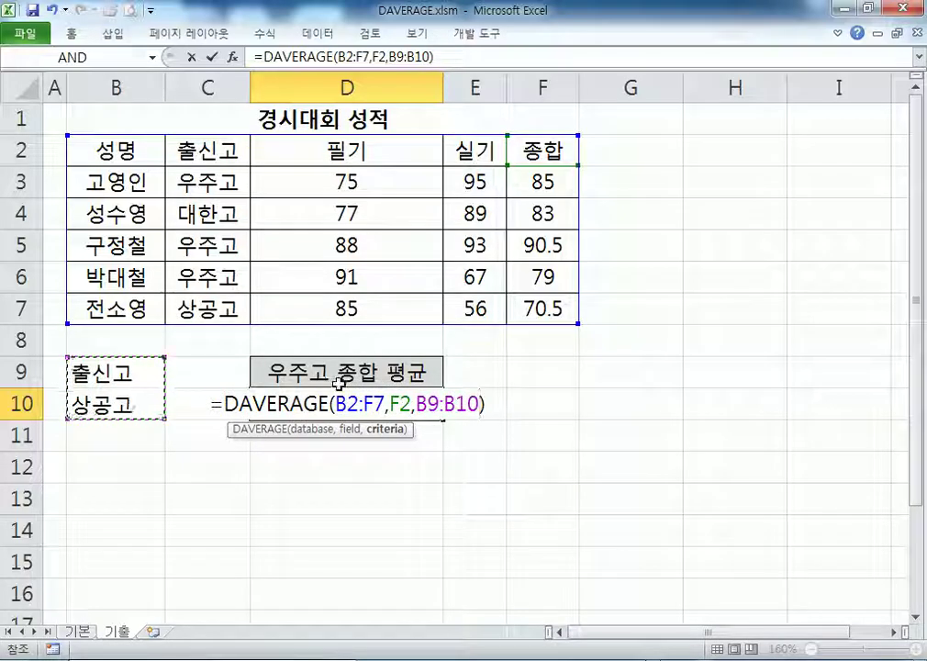
key(Return)
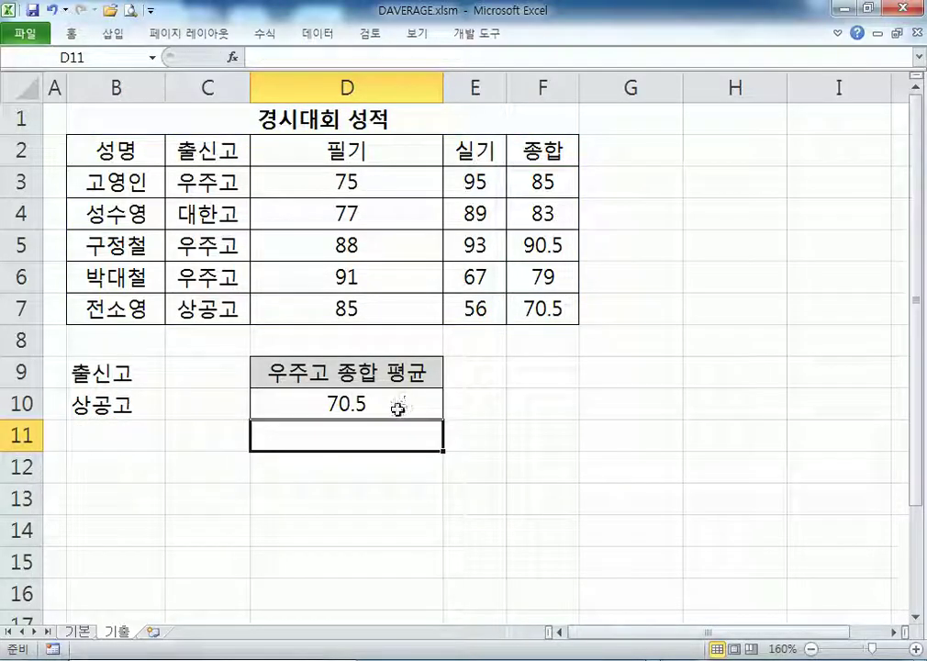
key(ctrl+z)
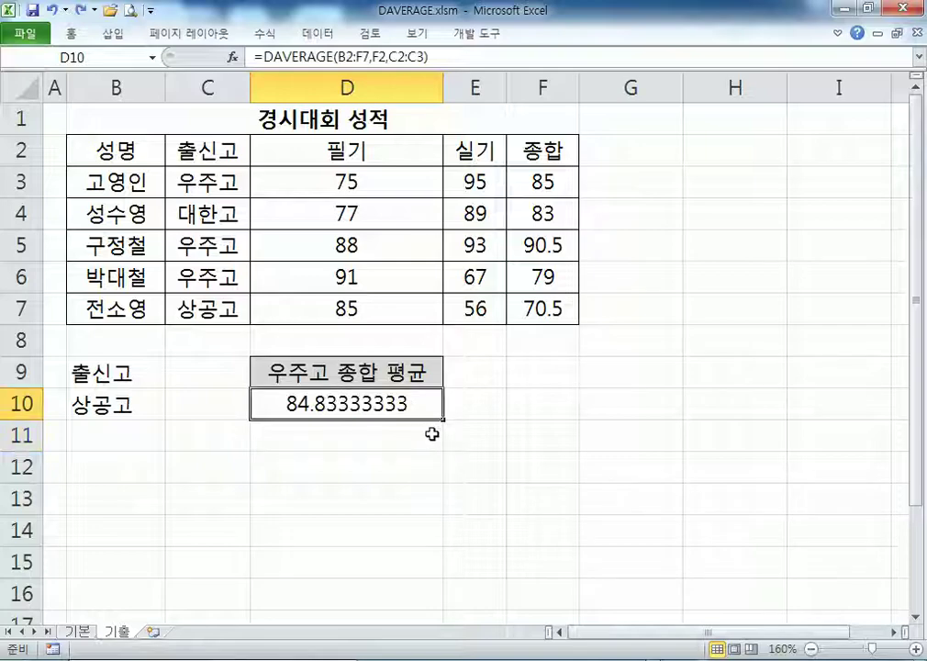
double_click(393, 407)
key(Escape)
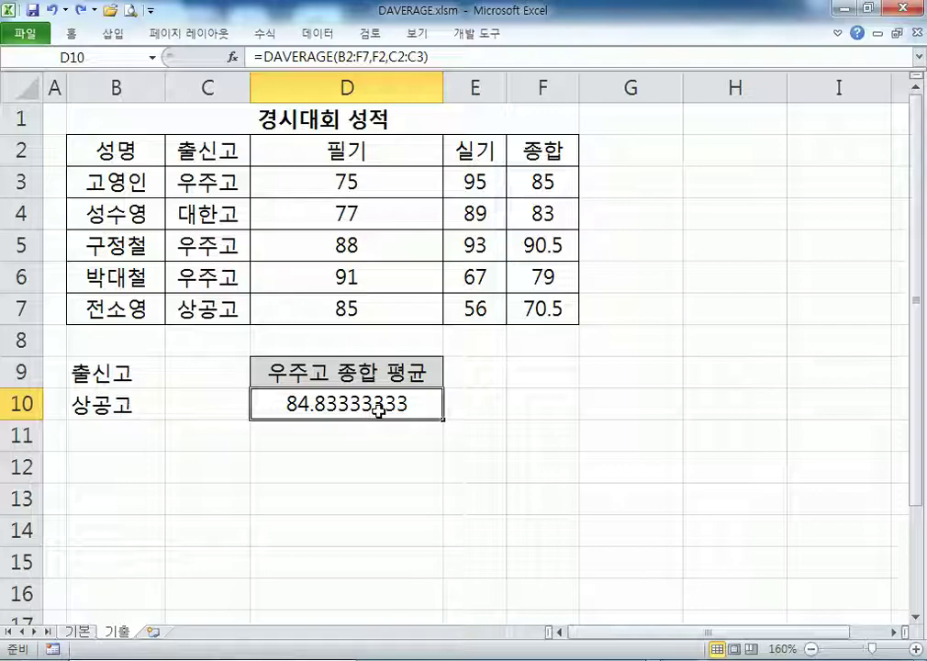
Step: Insert ROUND( in front of DAVERAGE in the D10 formula
double_click(377, 410)
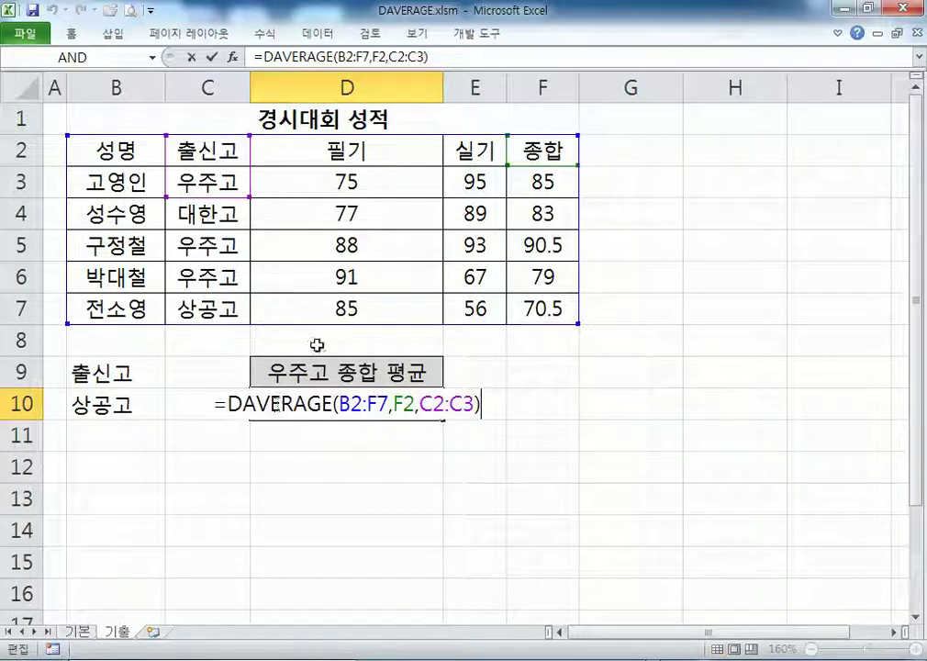
key(Left)
key(Left)
key(Left)
key(Left)
key(Left)
key(Left)
key(Left)
key(Left)
key(Left)
key(Left)
key(Left)
key(Left)
text(개)
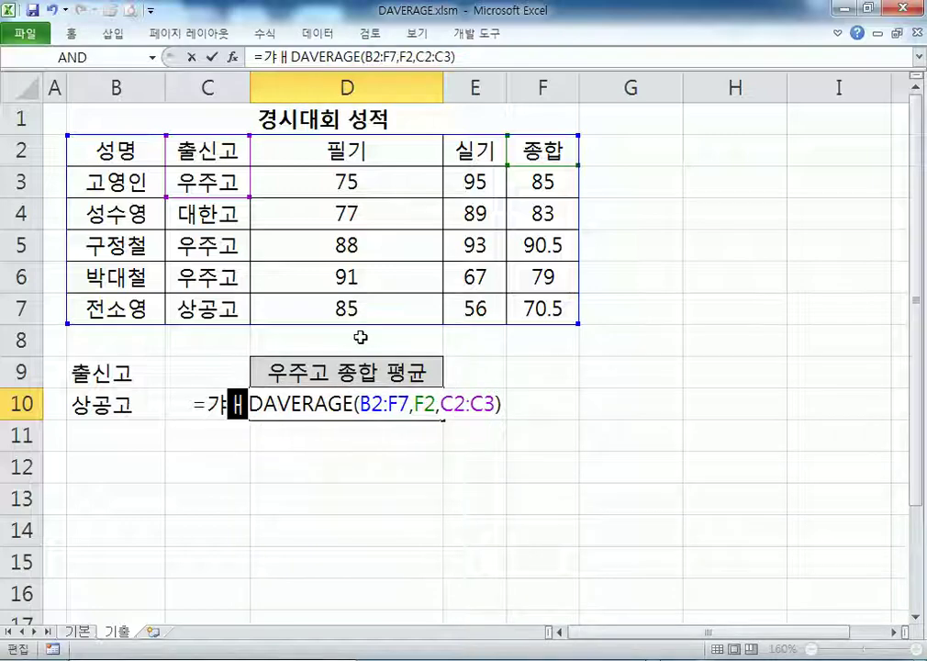
key(BackSpace)
key(Hangul)
text(ROUND()
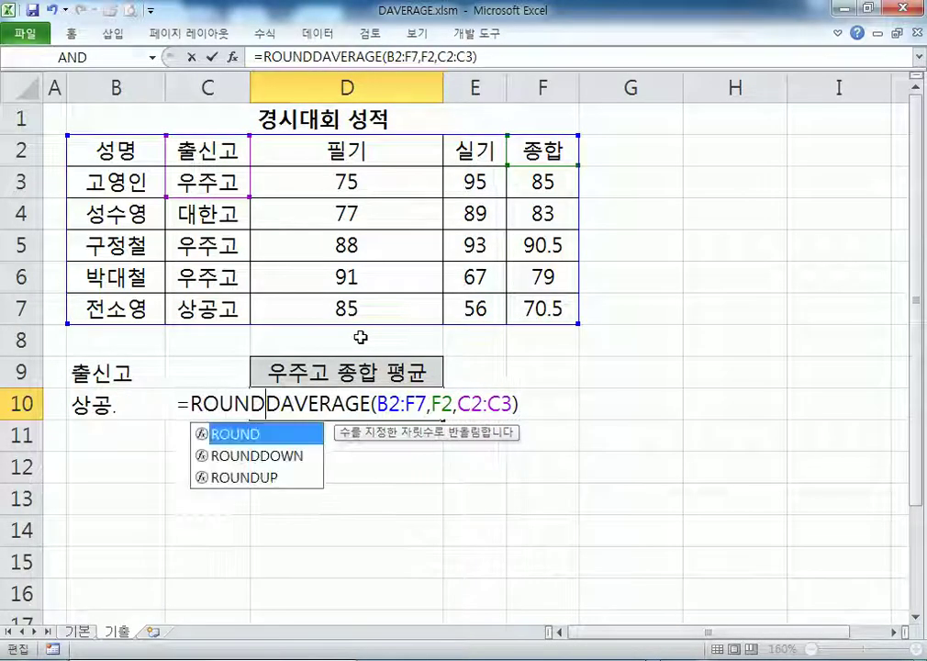
Step: Complete the ROUND formula in D10 with 1 as the number of digits
key(End)
text(,1)
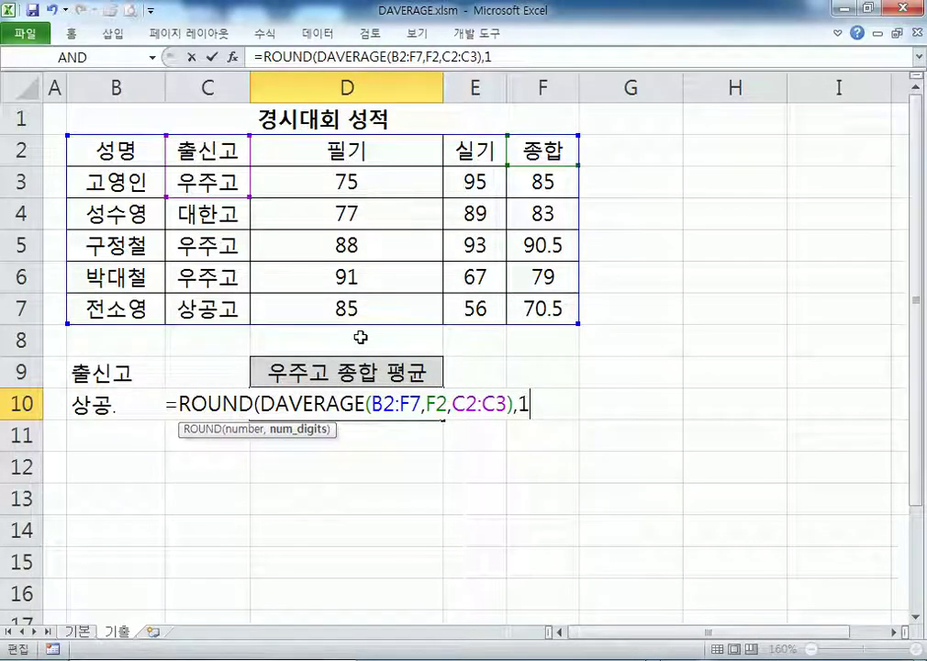
text())
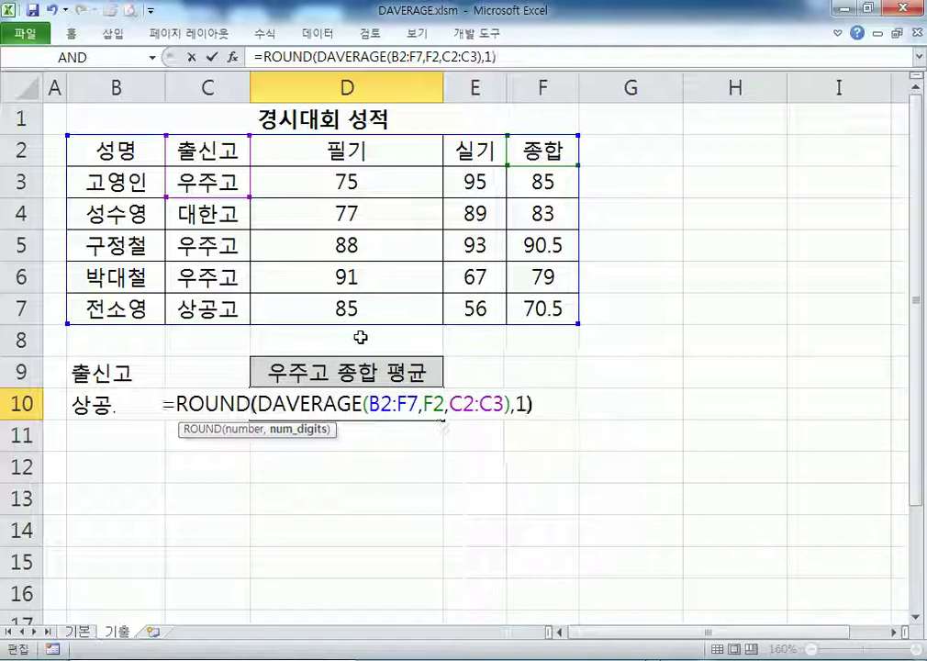
key(Return)
click(408, 404)
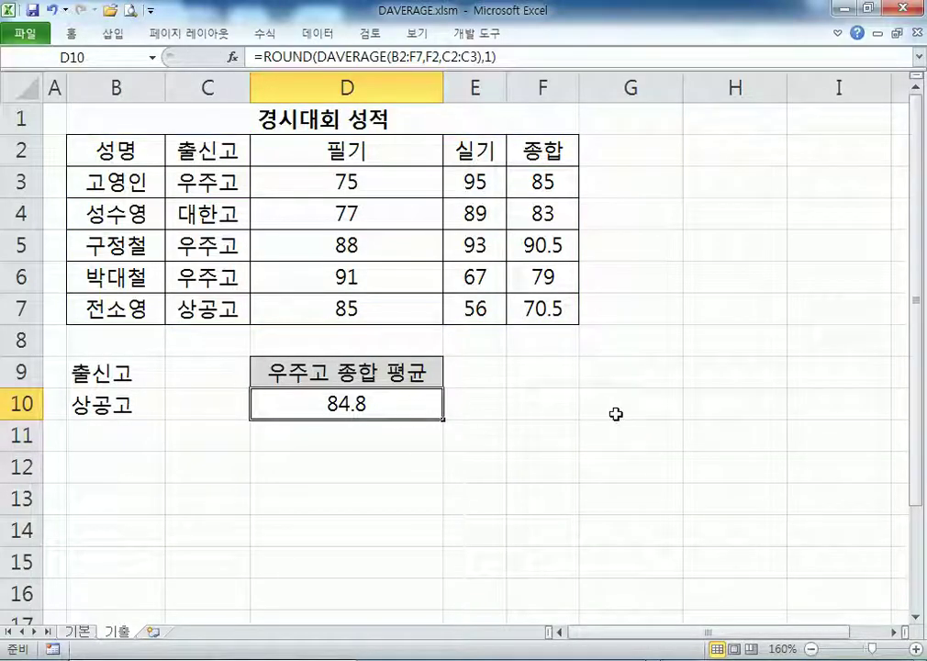
key(F2)
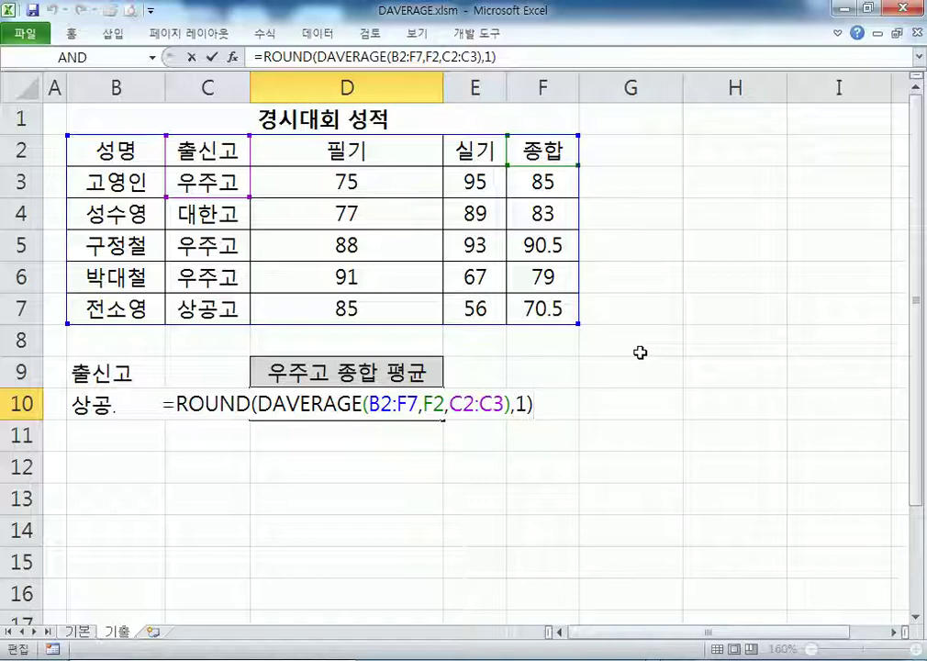
key(alt+Tab)
key(Escape)
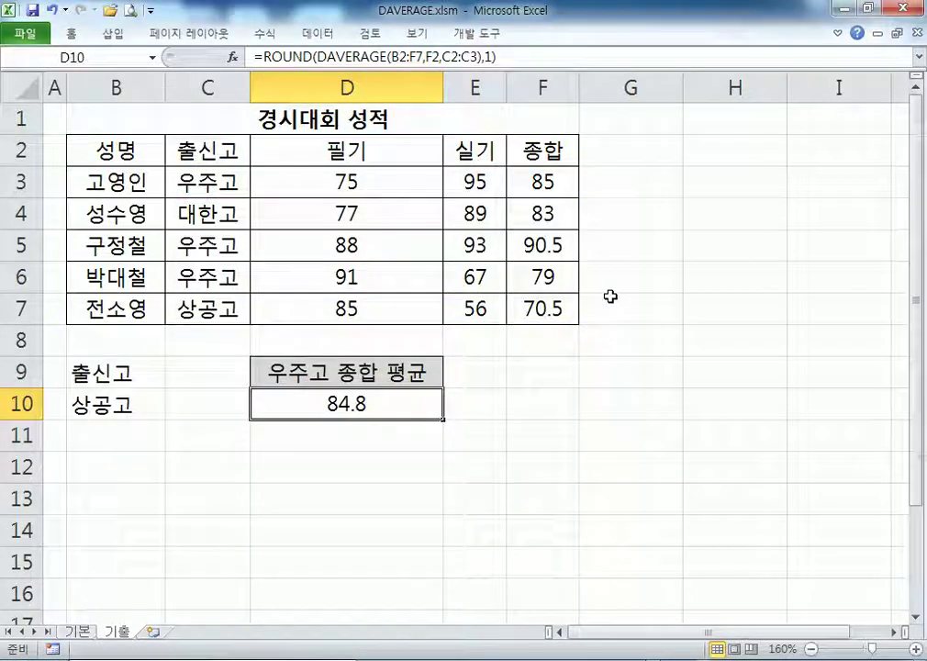
Step: Switch to the OR.xlsm workbook and enter the function note IF in F9
key(alt+Tab)
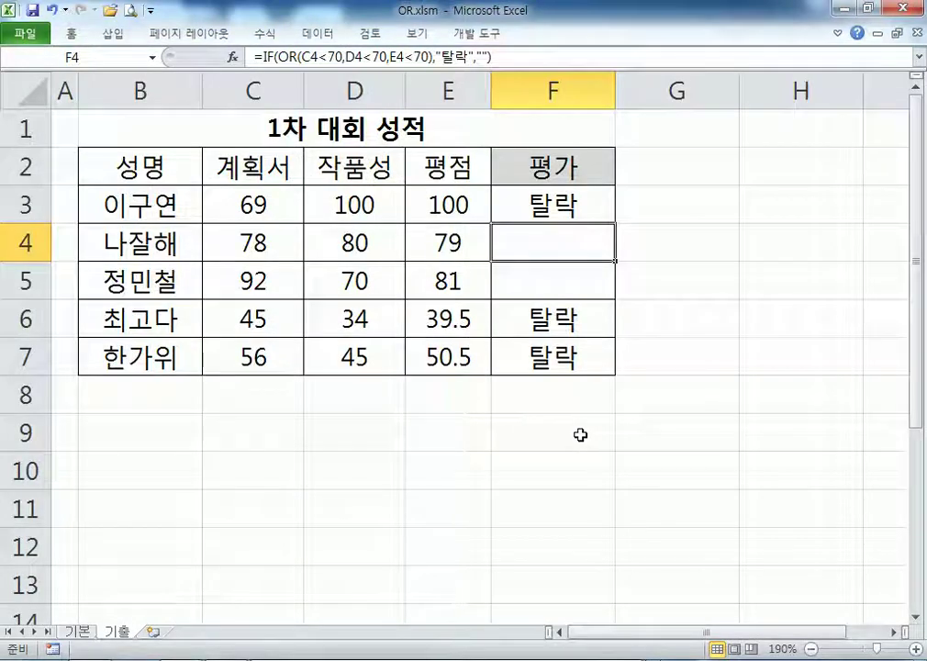
click(580, 435)
text(IF)
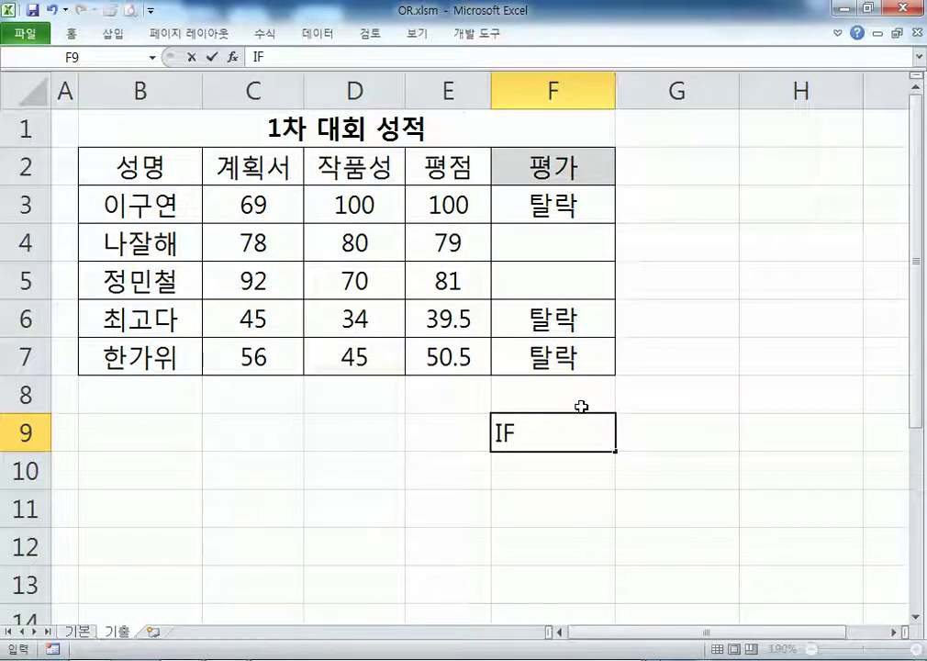
key(Return)
key(Up)
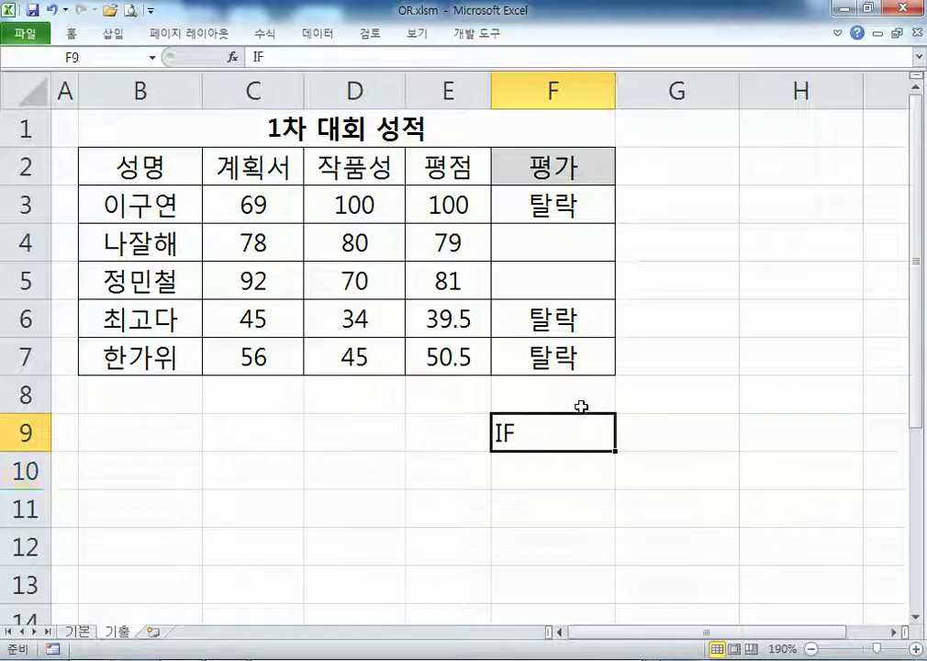
Step: Enter the note 데이터베이스함수 in C9
key(Left)
key(Left)
key(Left)
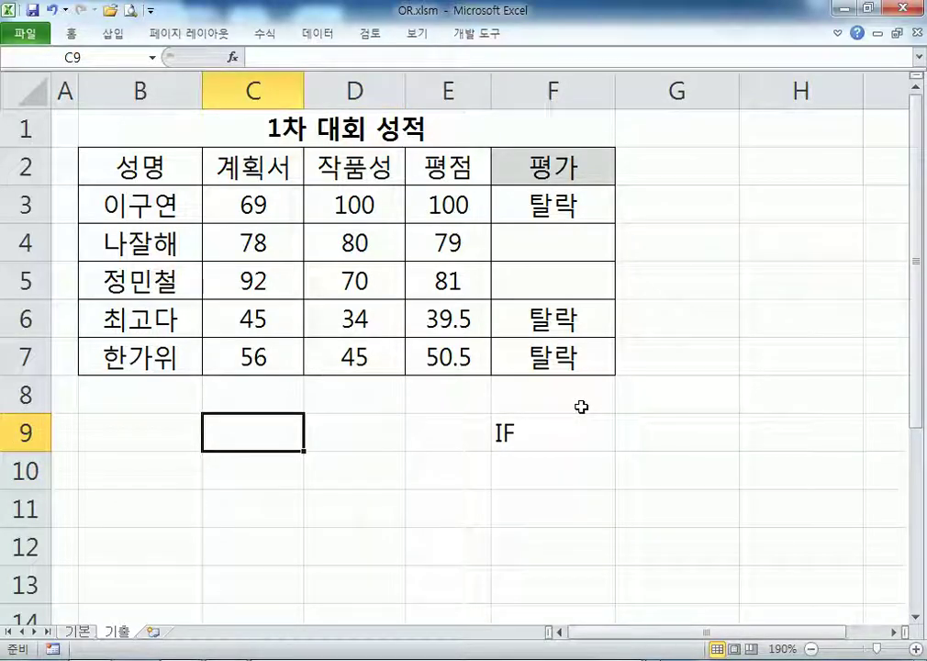
text(D)
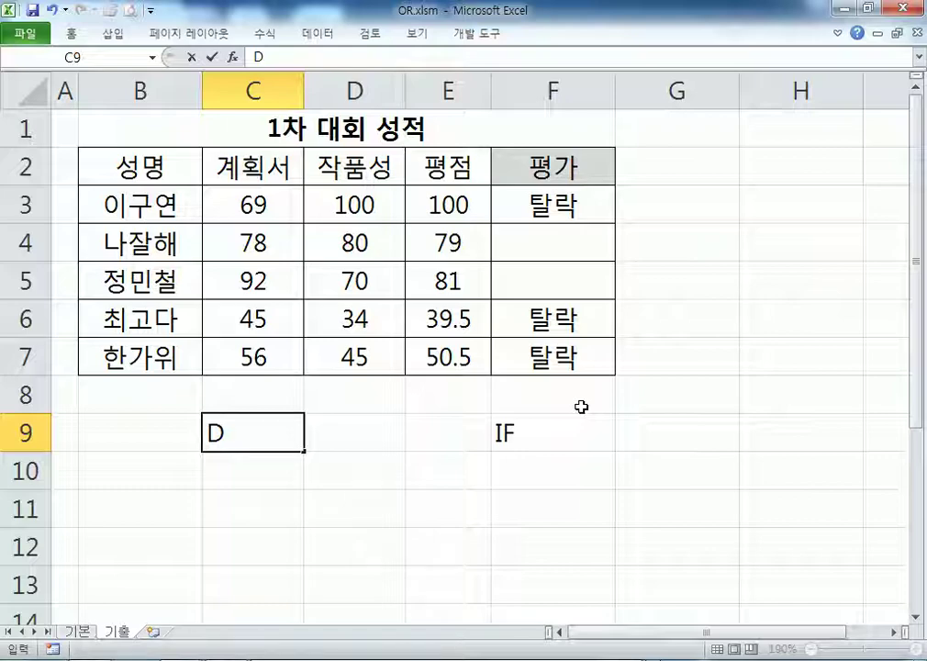
key(BackSpace)
text(데이텁)
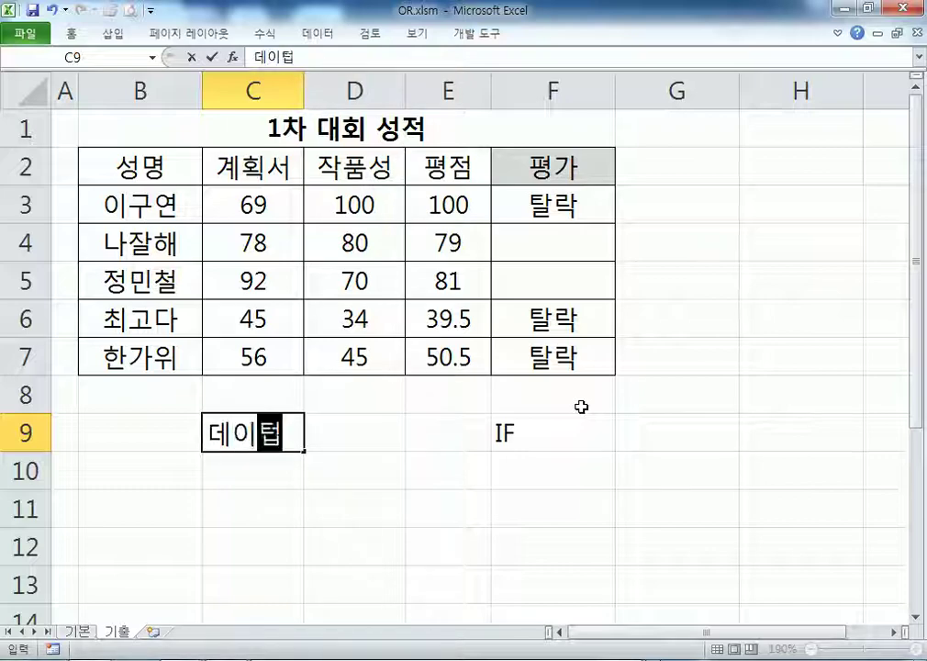
text(베이스함수)
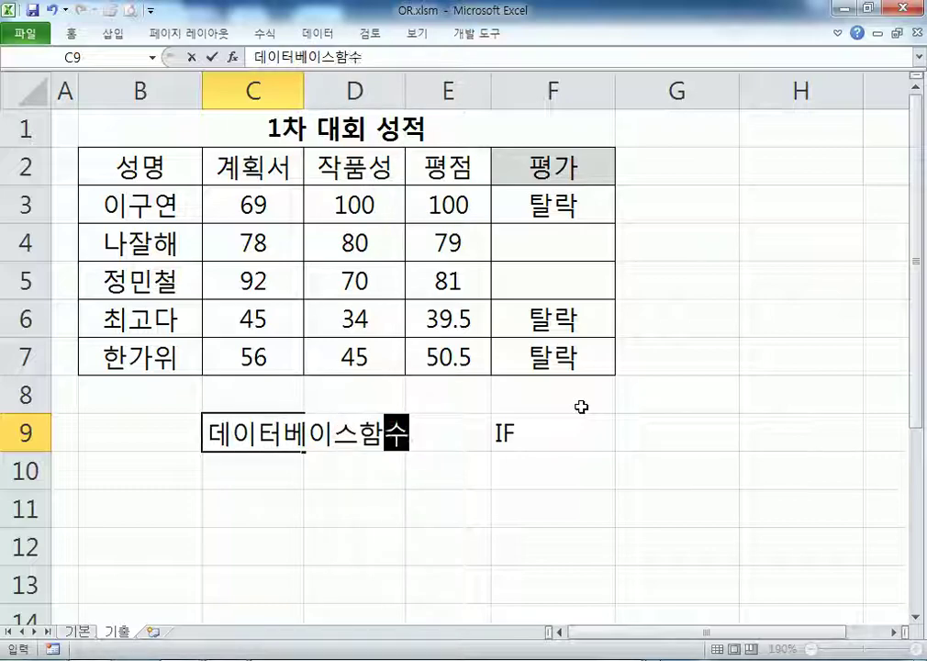
key(Return)
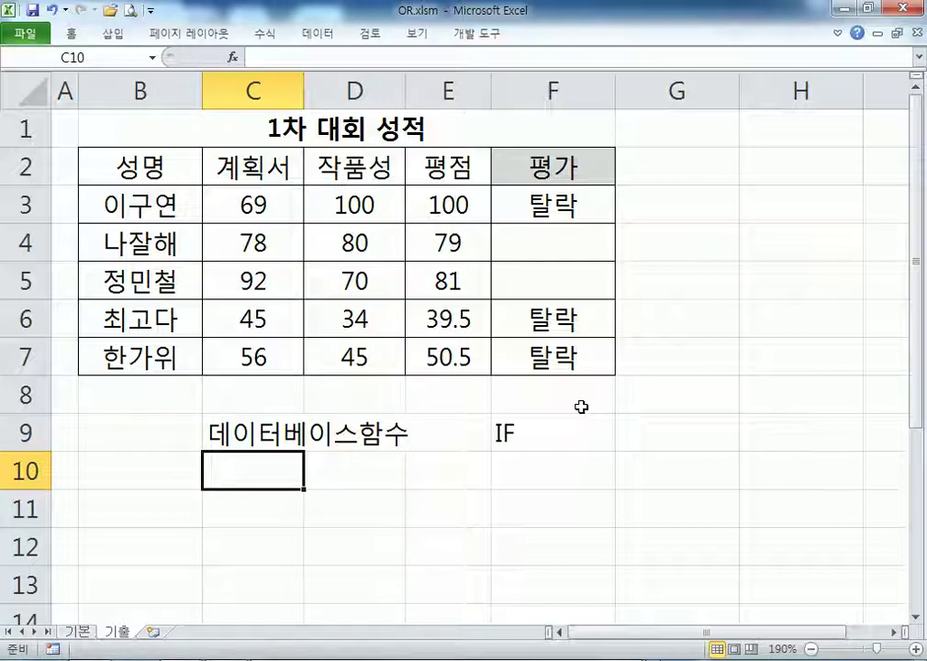
Step: Enter the note AND in F10 under IF and ROUND in C10 under 데이터베이스함수
key(Right)
key(Right)
key(Right)
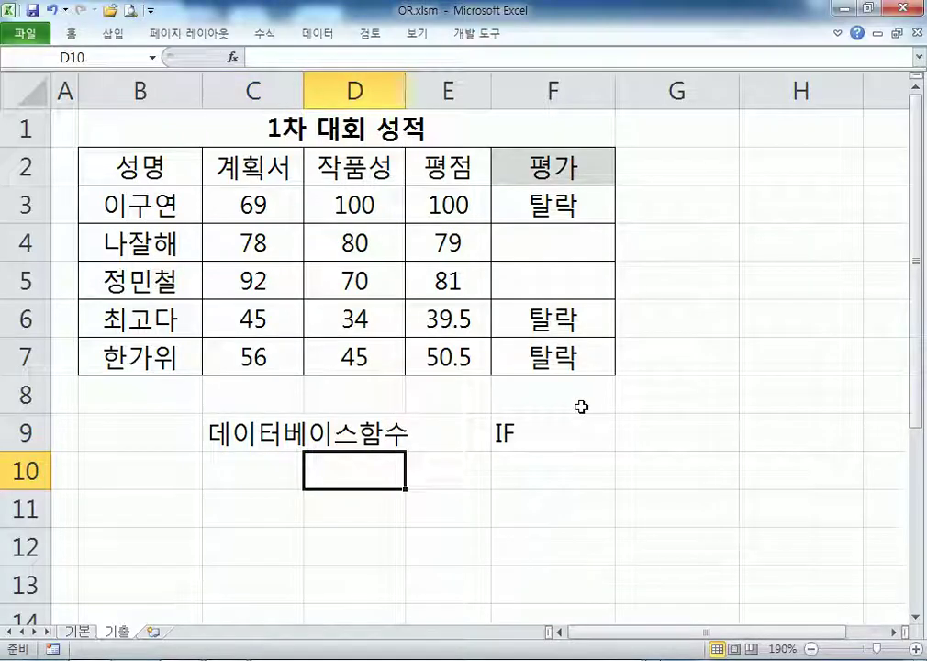
text(AND)
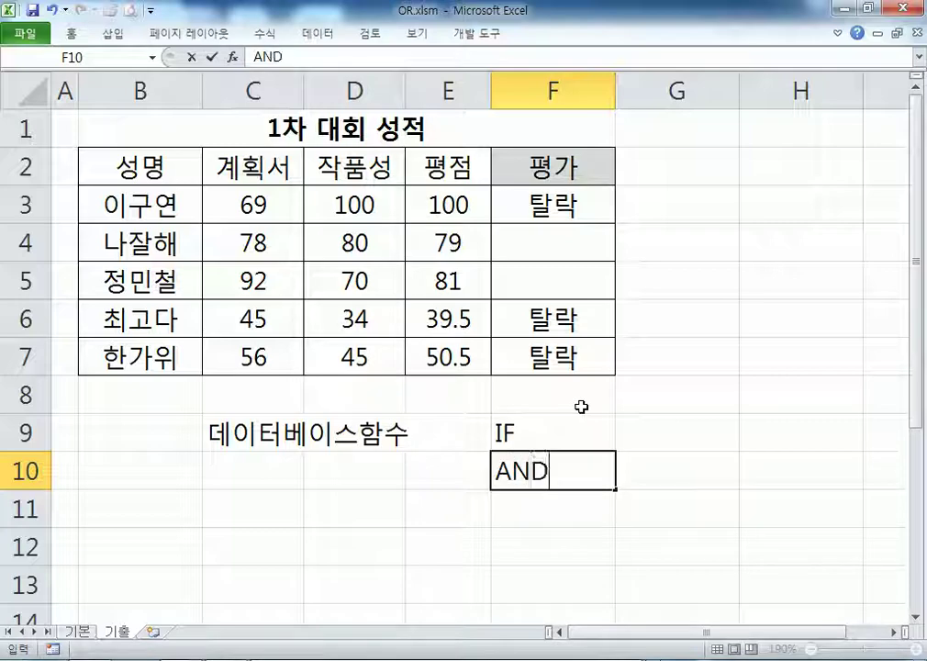
key(Left)
key(Left)
key(Left)
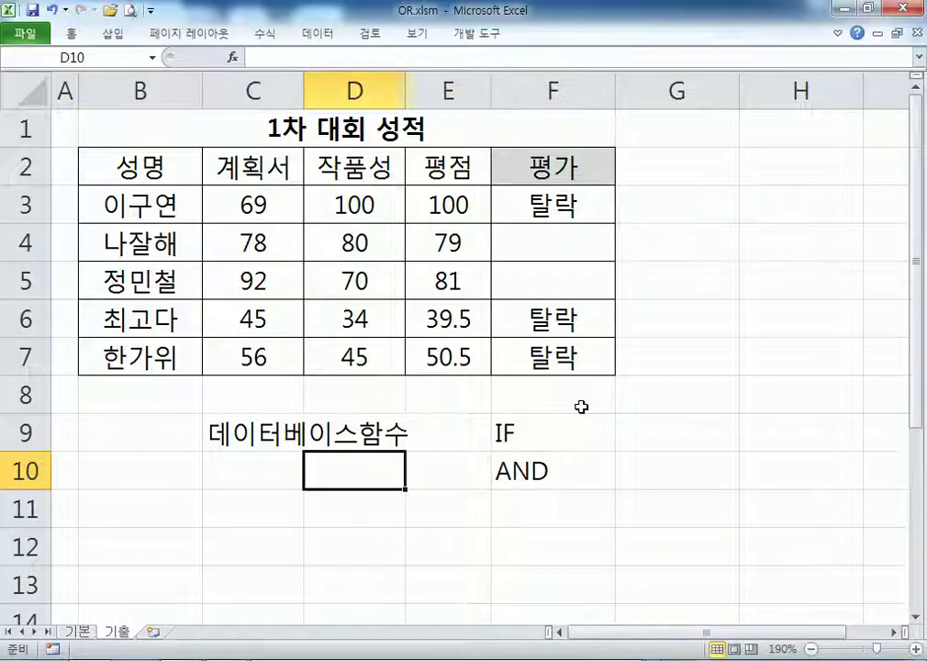
text(ROUND)
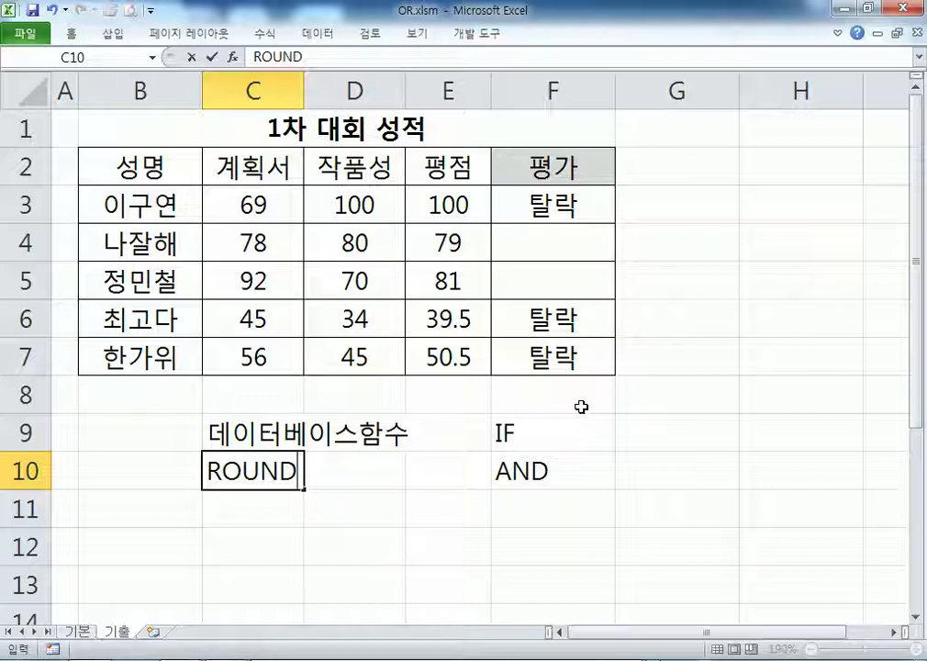
Step: Add the text function notes LEFT in G9 and MID in G10
key(Right)
key(Right)
key(Right)
key(Right)
key(Up)
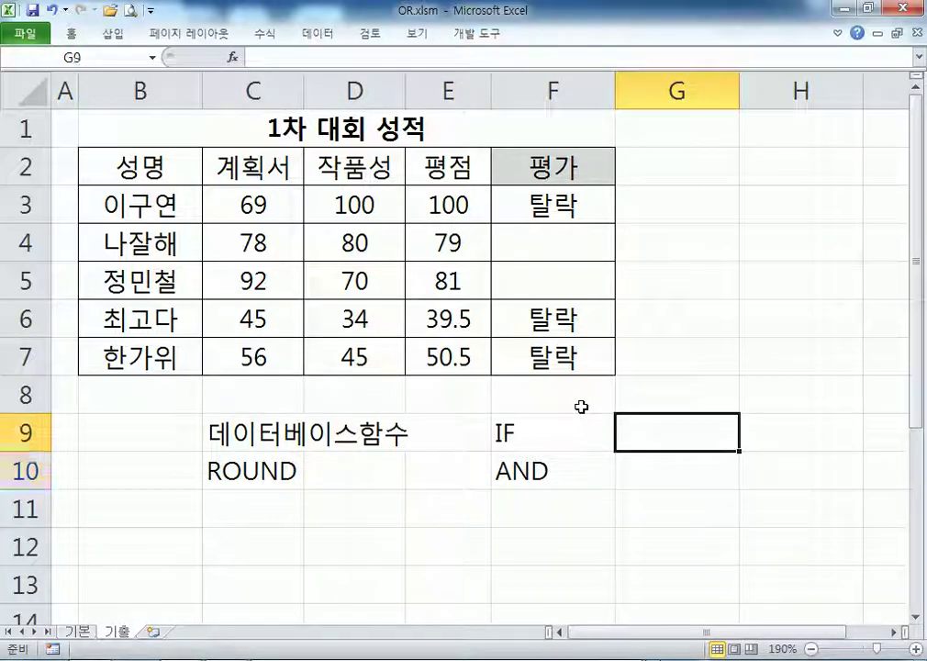
text(LEFT)
key(Return)
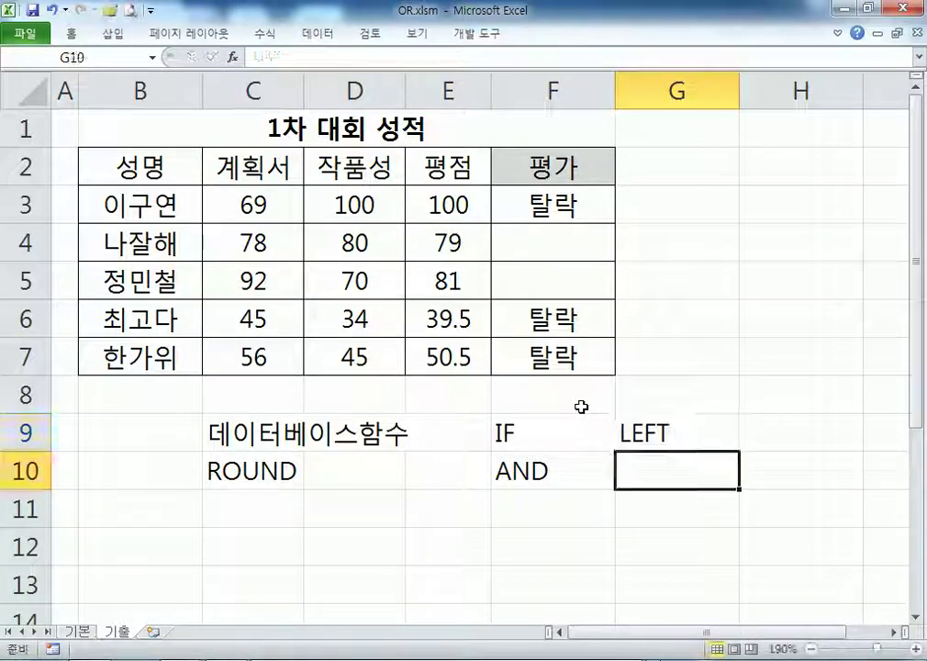
text(MID)
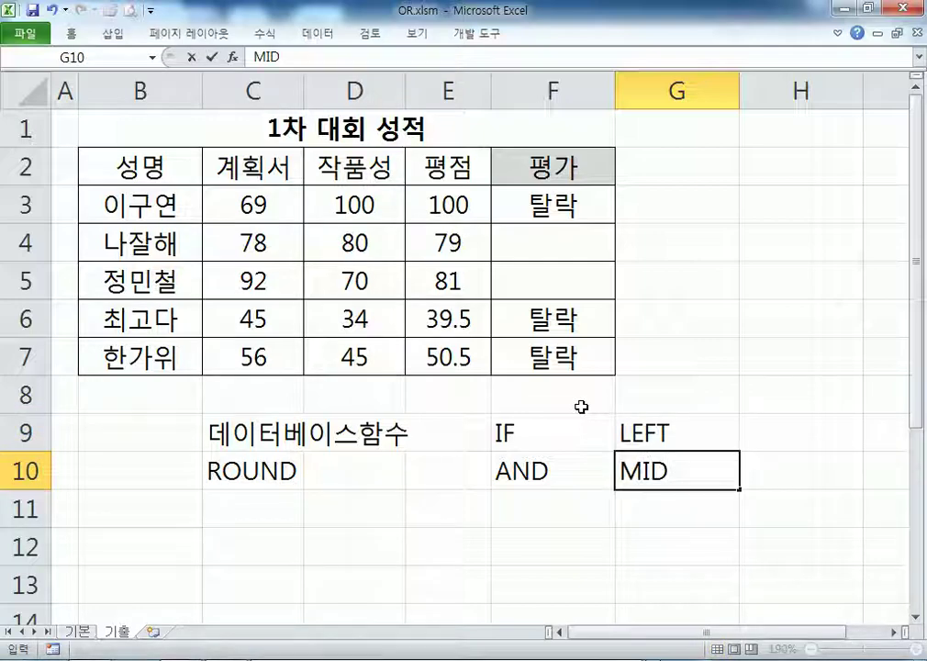
key(Return)
key(Up)
key(Up)
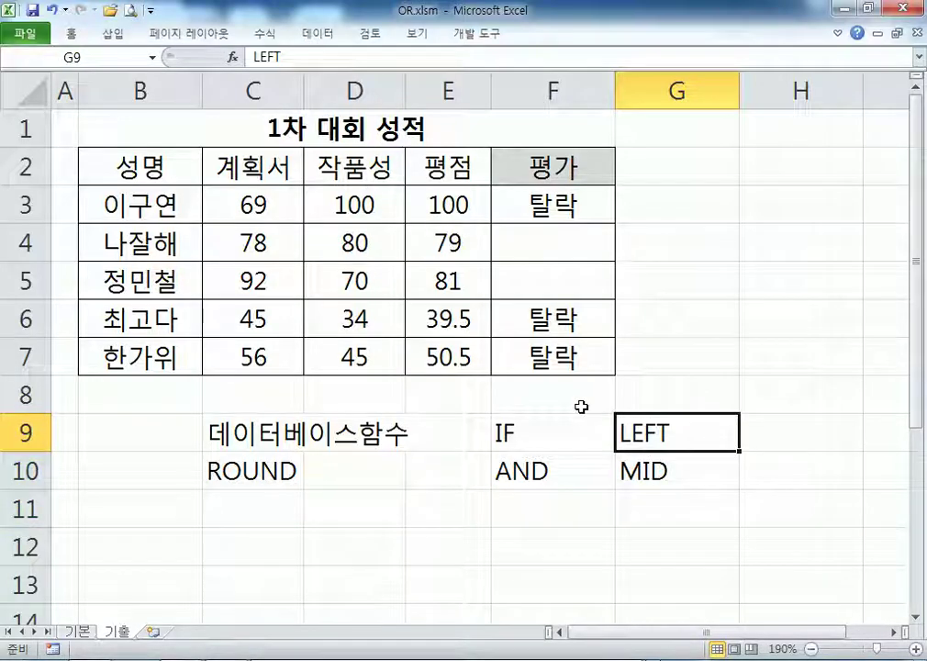
key(Right)
text(VLOKK)
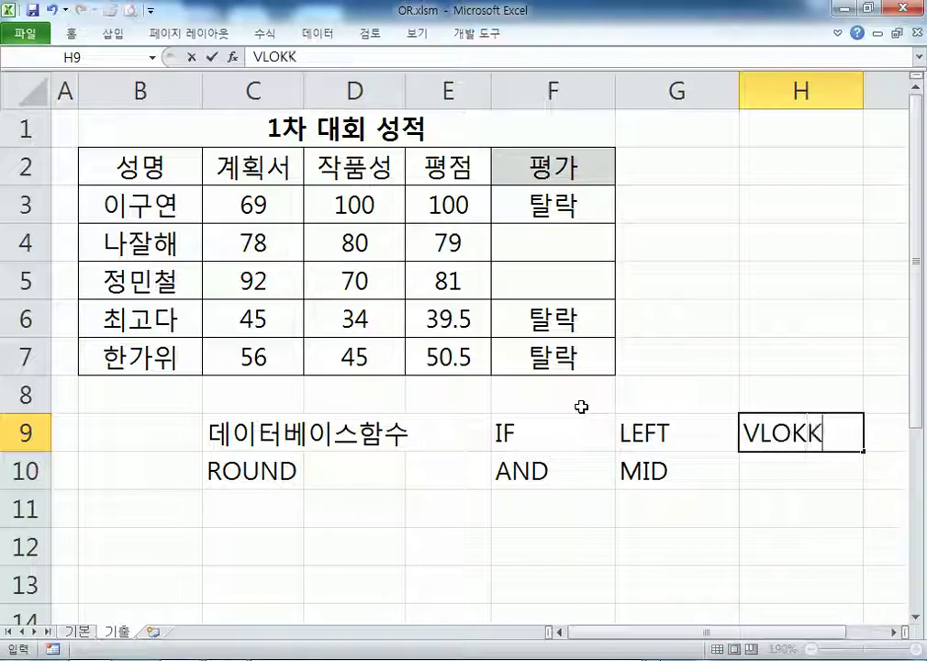
key(BackSpace)
key(BackSpace)
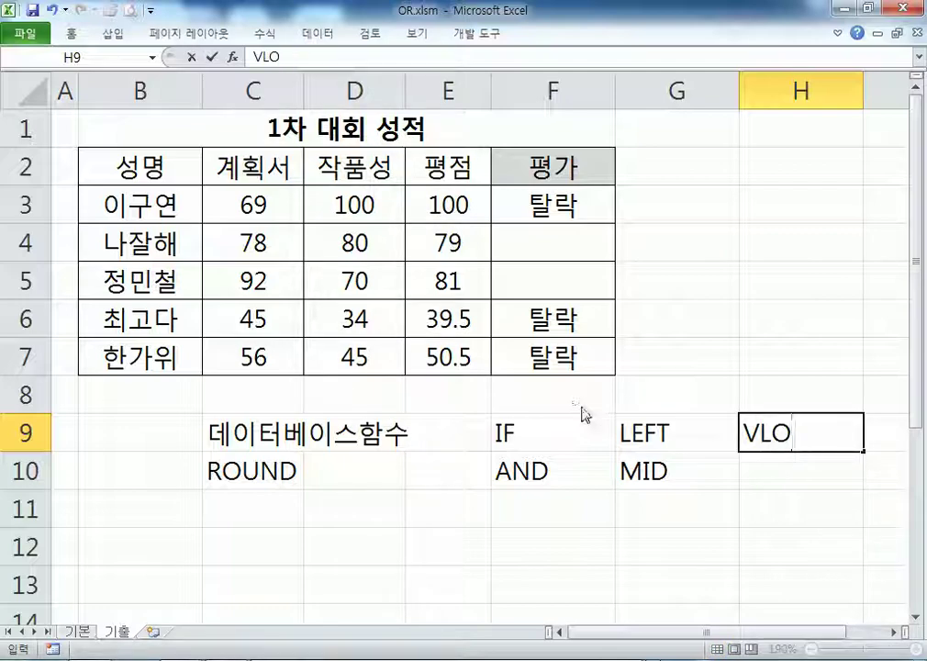
text(OKL)
key(BackSpace)
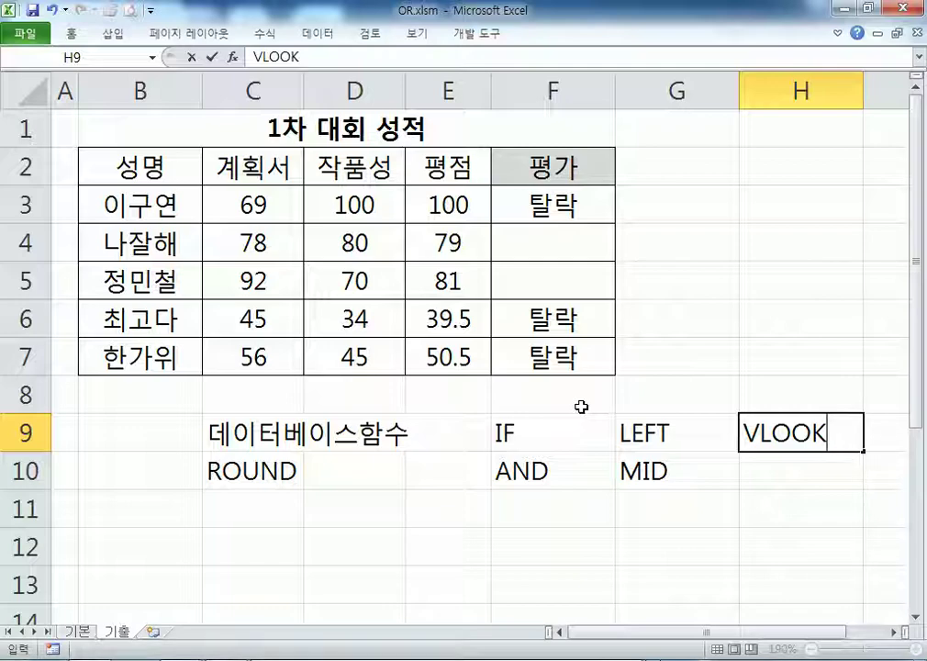
key(Escape)
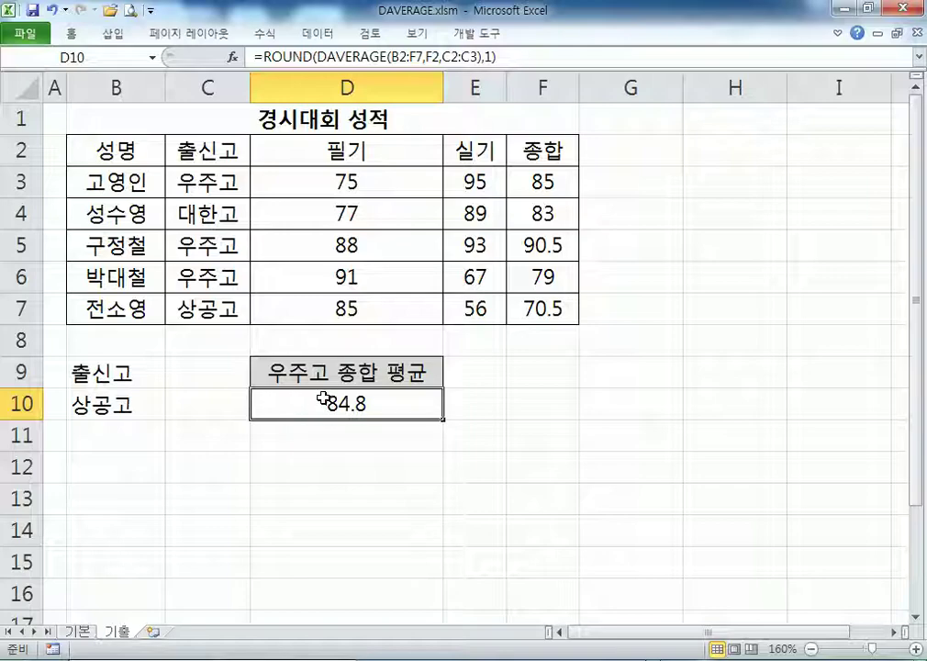
Step: Return to DAVERAGE.xlsm and select the 출신고 condition range C2:C3
drag(207, 150, 208, 184)
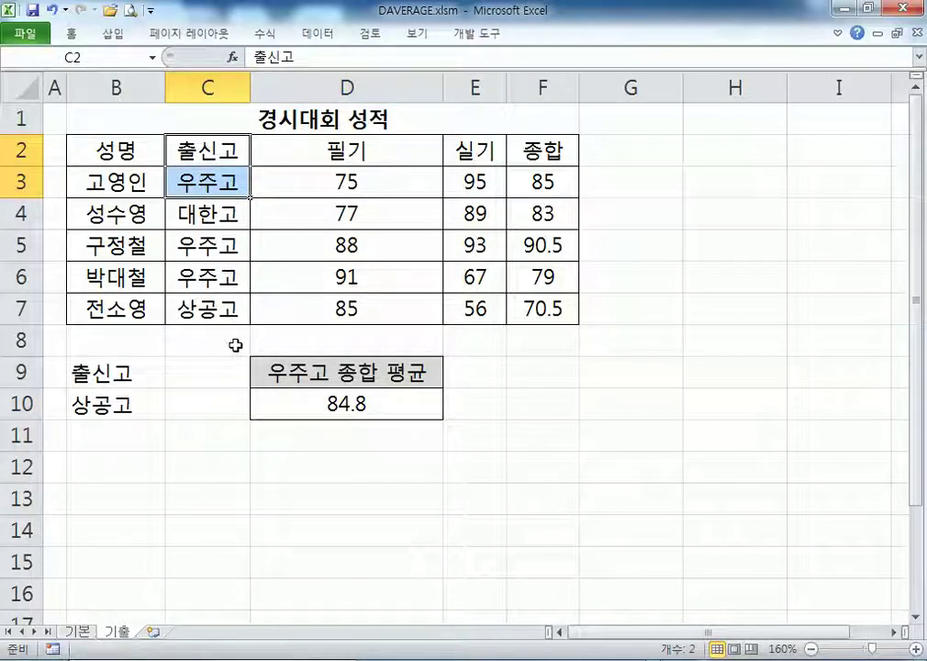
Step: Change the 출신고 condition in B10 to 대한고
click(152, 404)
text(EOGK)
key(Escape)
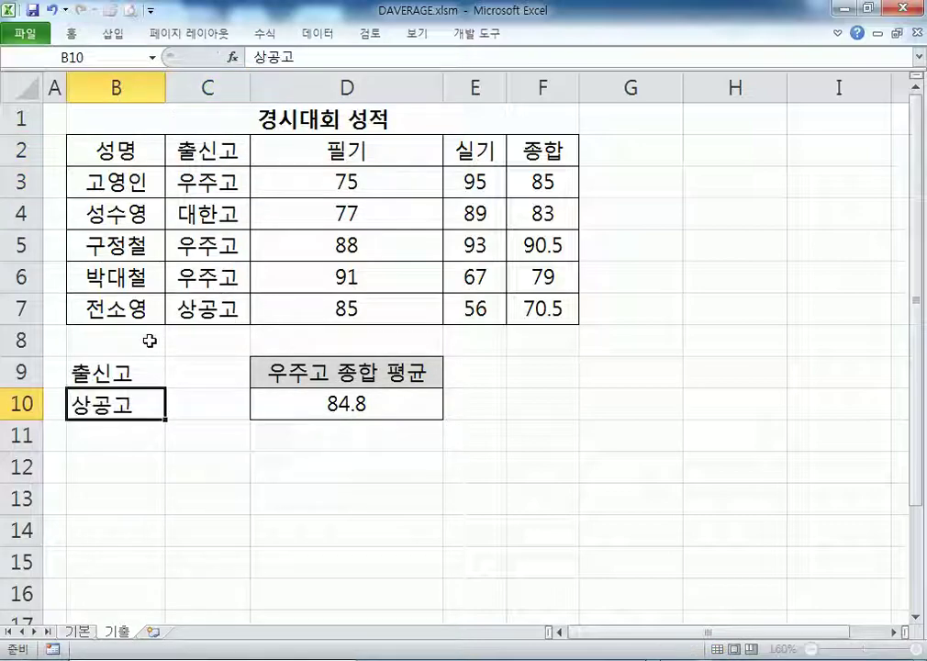
key(Hangul)
text(대한)
text(고)
key(Return)
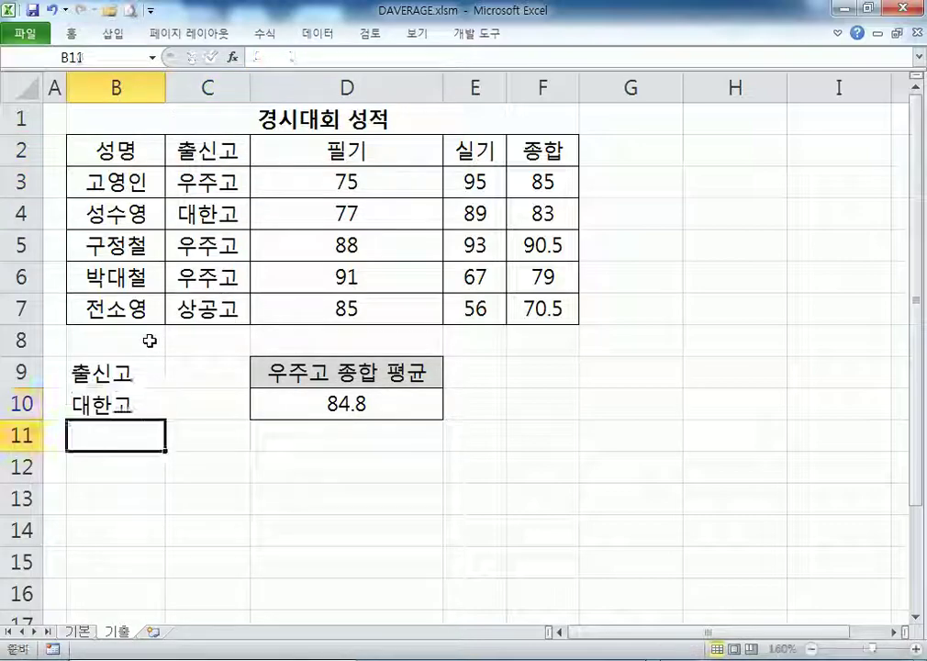
Step: Compare the condition range B9:B10 with the 출신고 column, the full table B2:F7 and the range C2:C3
drag(115, 367, 134, 404)
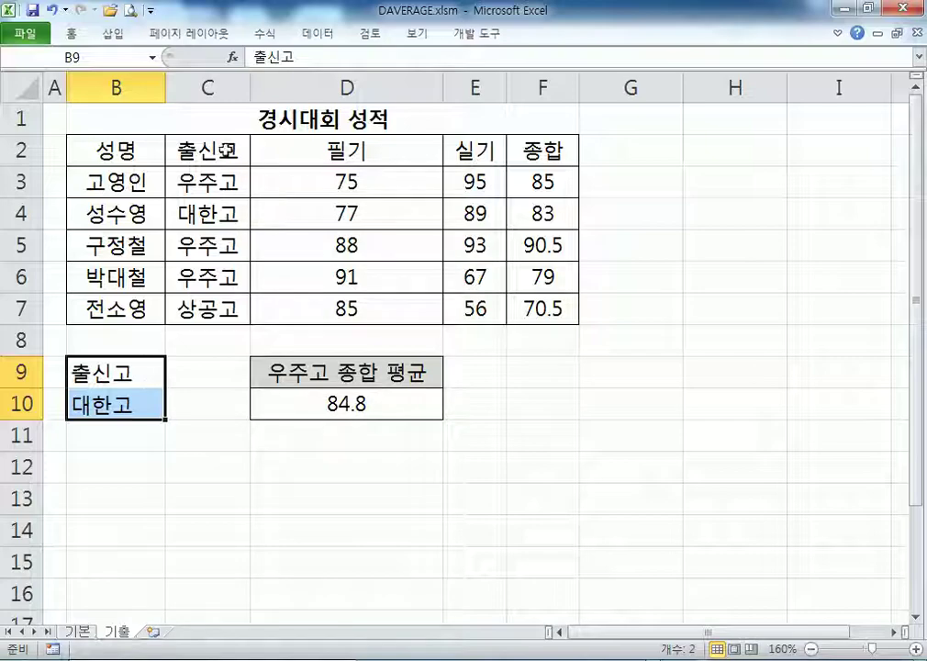
drag(201, 152, 197, 280)
drag(133, 161, 539, 313)
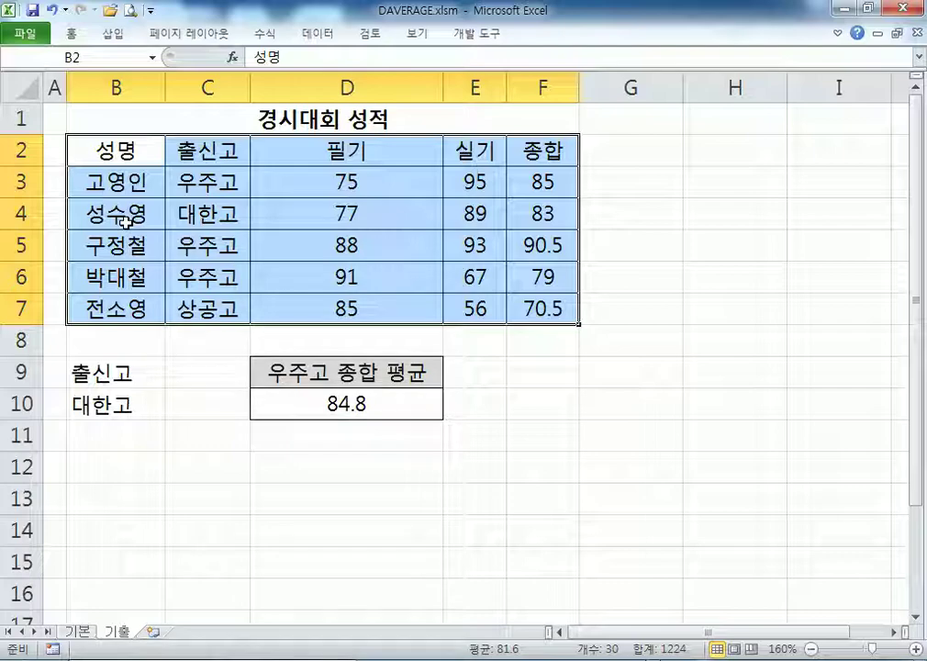
drag(223, 154, 220, 182)
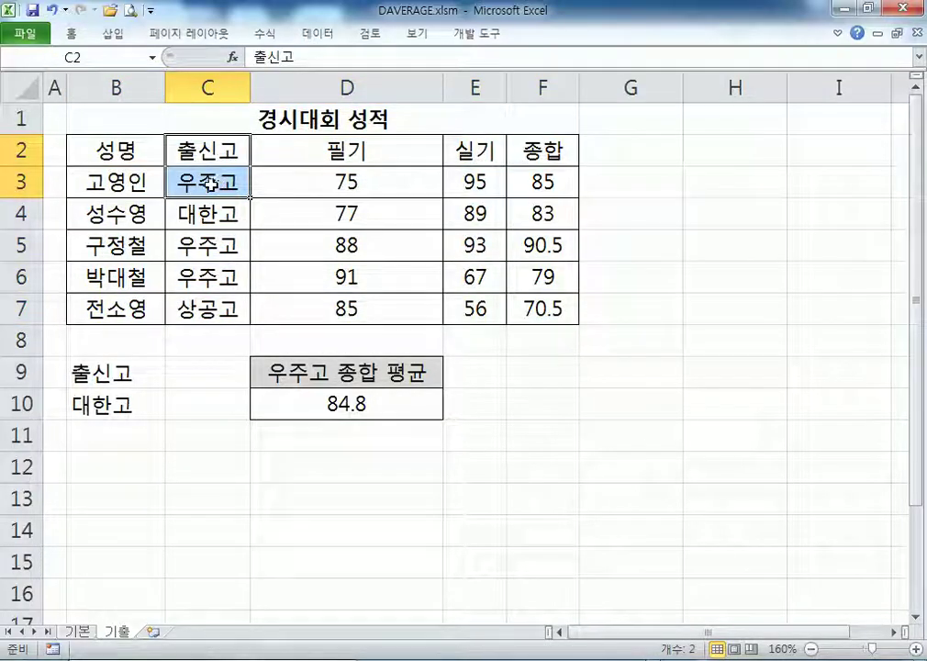
Step: Set the condition in B10 to 우주고, then check the D10 formula and its criteria range C2:C3
click(146, 404)
text(ㅇ우주고)
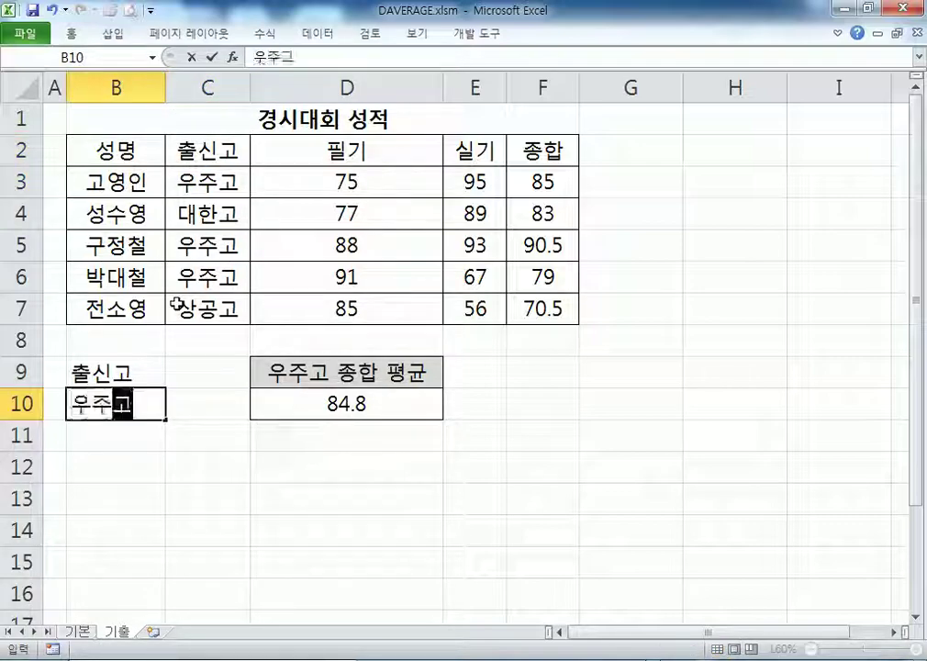
key(Return)
key(Up)
key(Right)
key(Right)
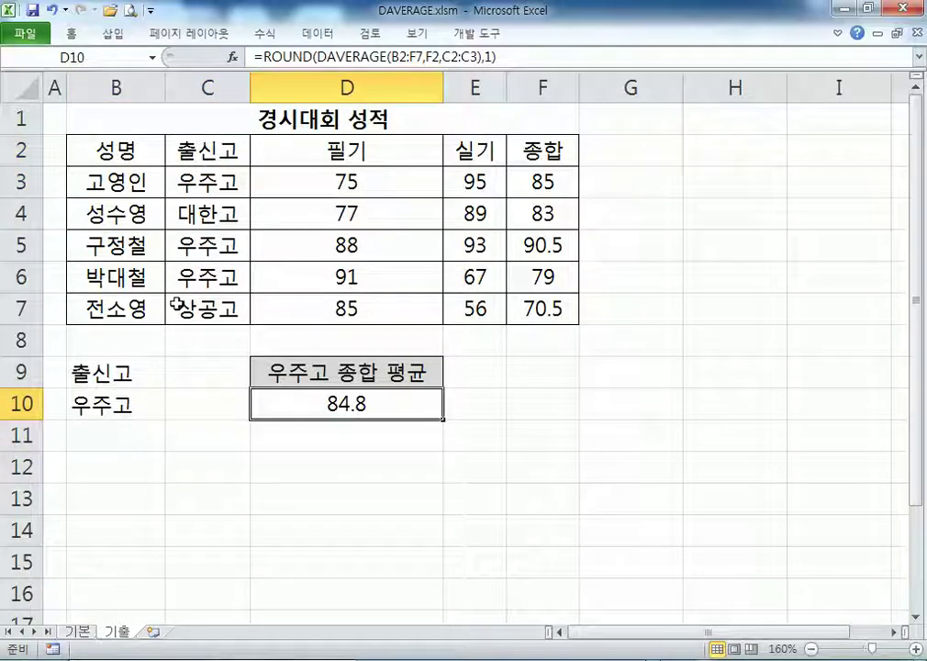
key(F2)
key(Escape)
drag(209, 151, 221, 180)
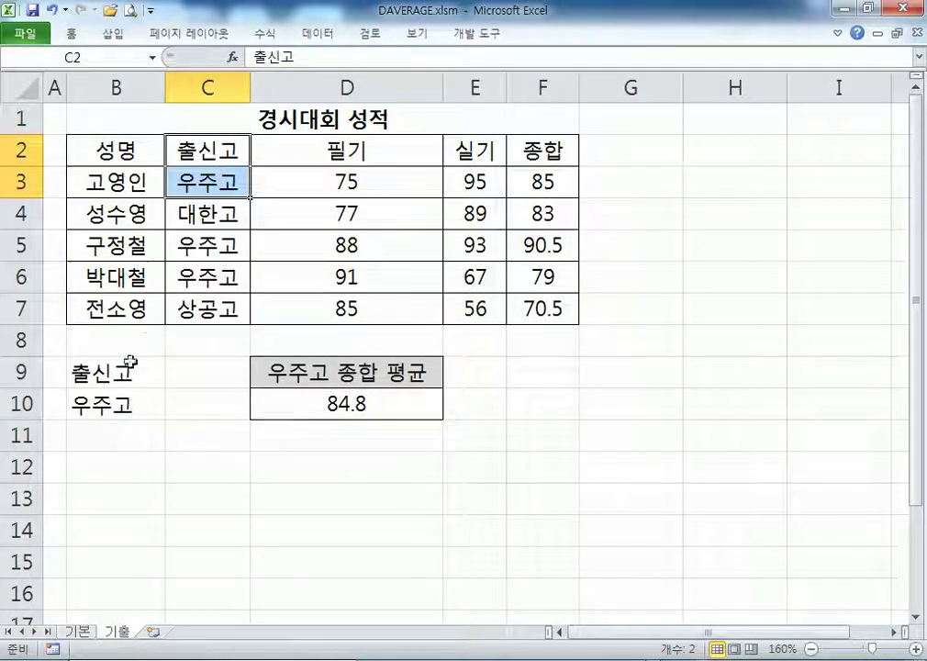
Step: Set the 출신고 condition in B10 to 상공고
click(93, 403)
text(상공고)
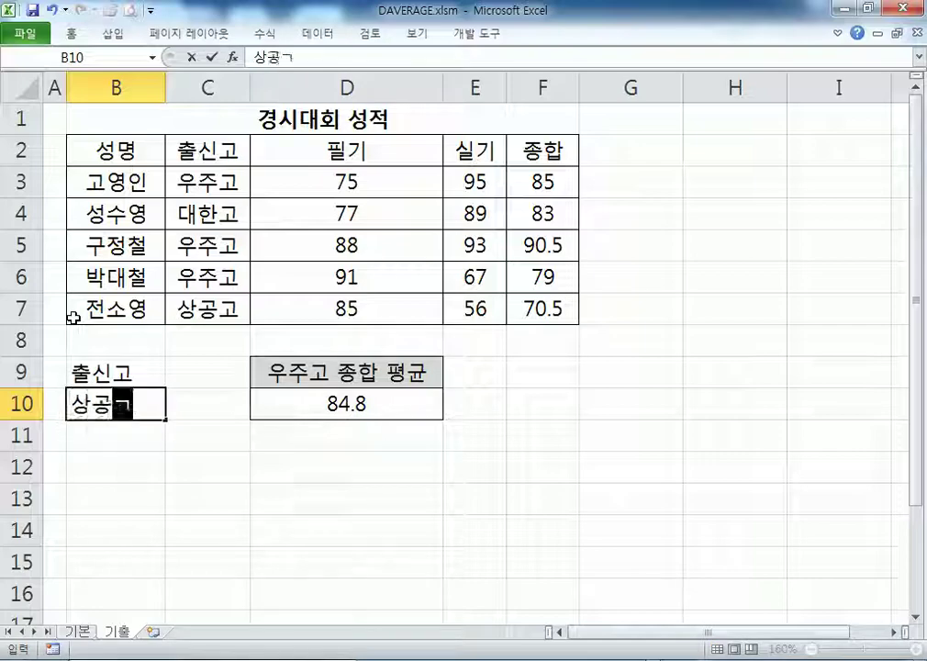
key(Return)
Step: Replace the criteria argument of DAVERAGE in D10 with the range B9:B10
double_click(295, 404)
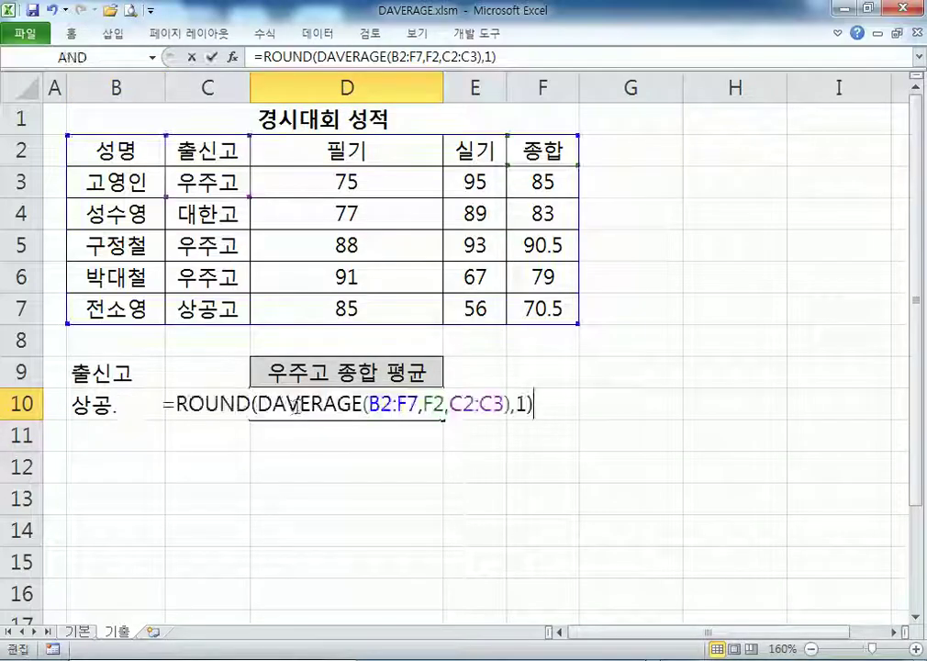
click(448, 404)
key(shift+Right)
key(shift+Right)
key(shift+Right)
key(shift+Right)
key(shift+Right)
click(449, 404)
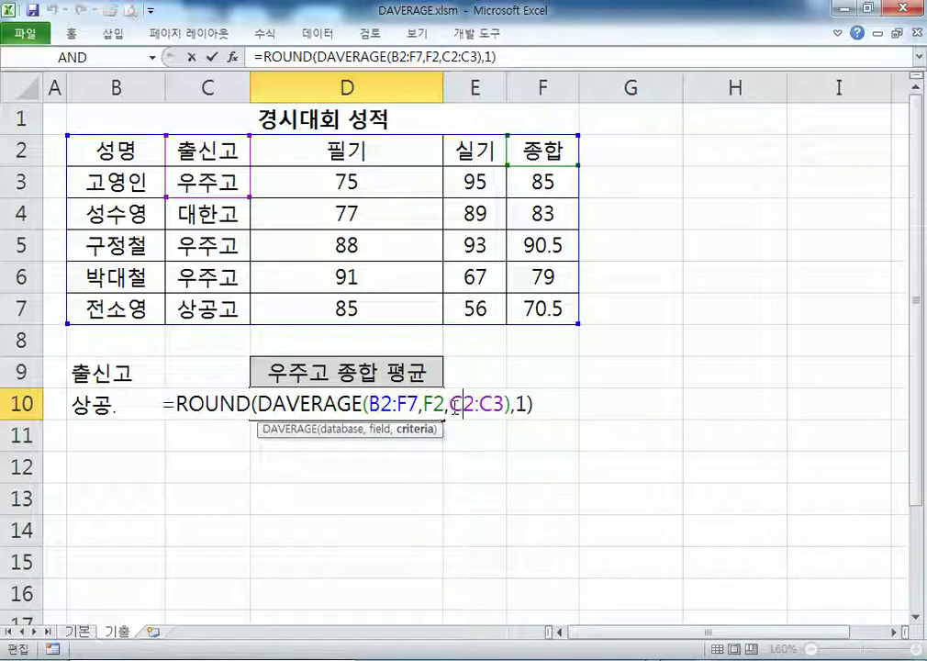
key(shift+Right)
key(shift+Right)
key(shift+Right)
key(shift+Right)
key(shift+Right)
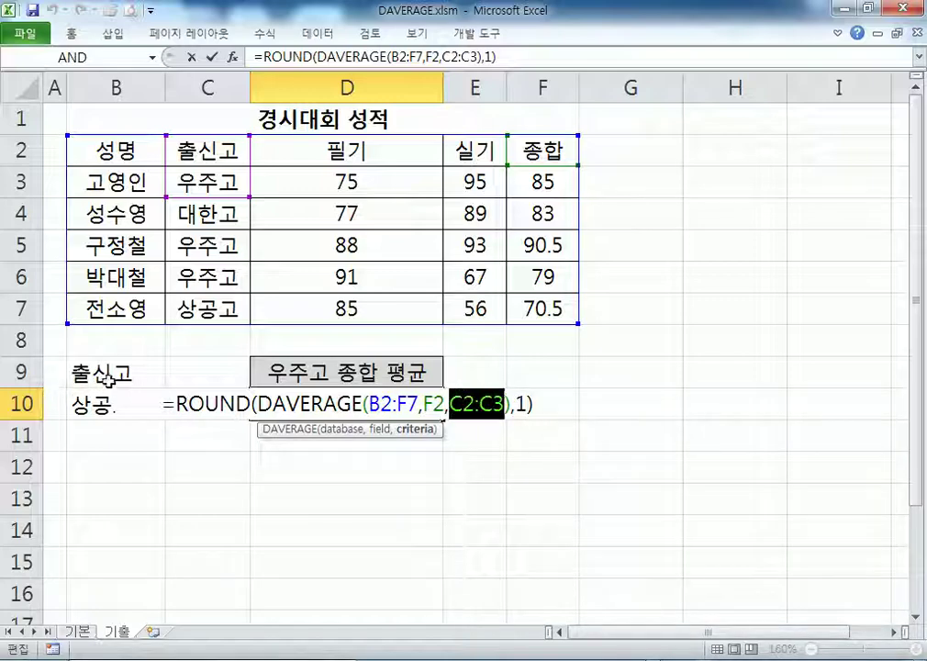
drag(101, 372, 147, 410)
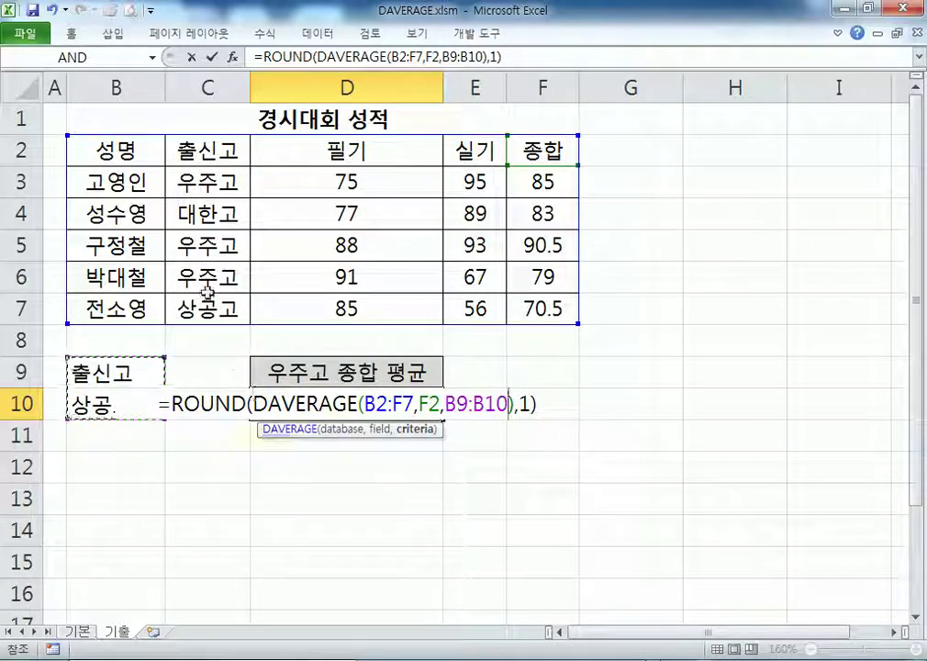
key(Return)
click(362, 404)
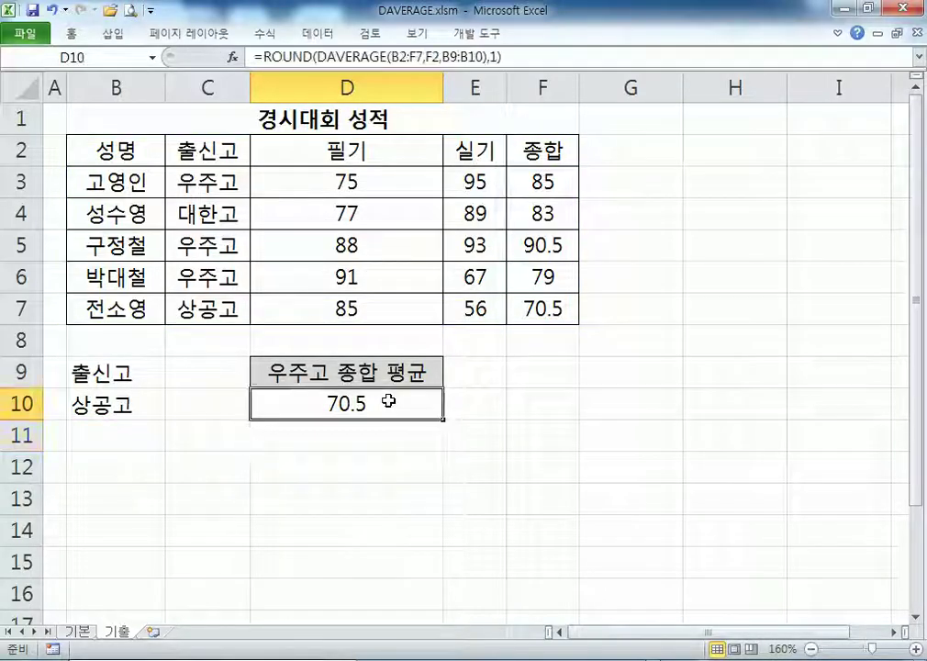
Step: Restore C2:C3 as the criteria range of the DAVERAGE formula in D10
double_click(361, 404)
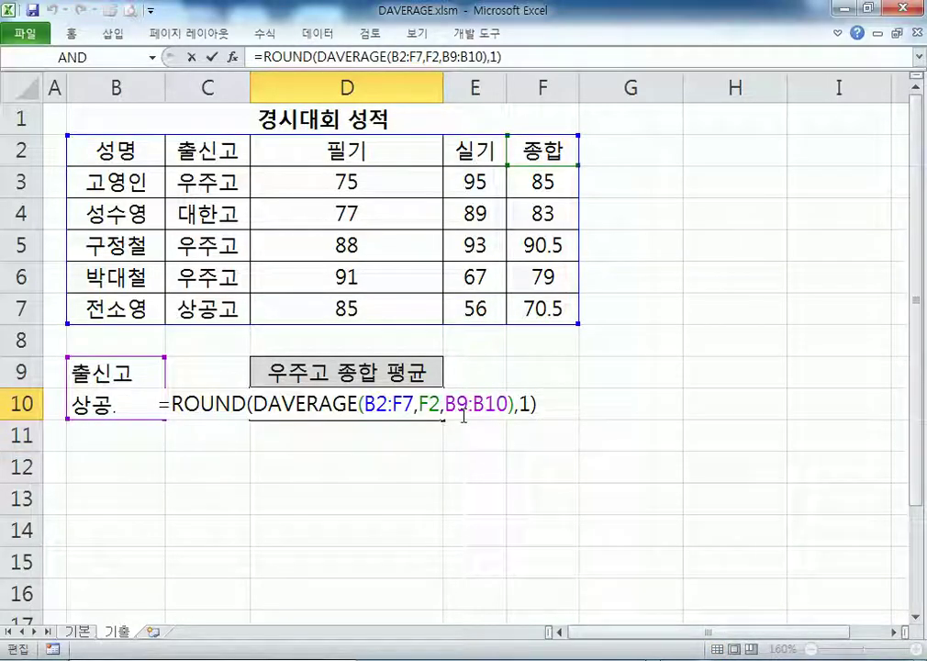
drag(444, 404, 506, 403)
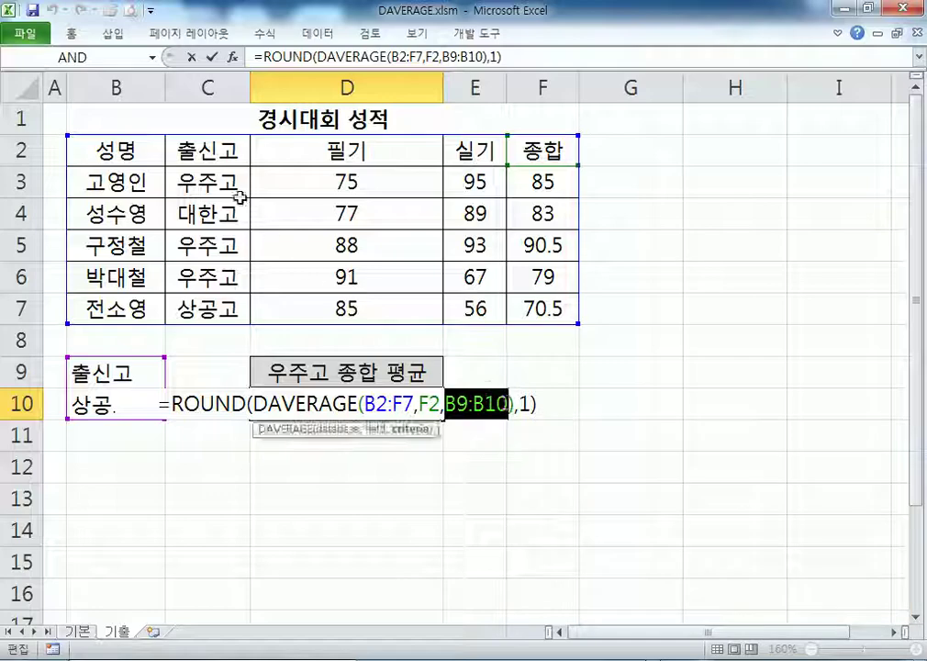
drag(202, 152, 198, 187)
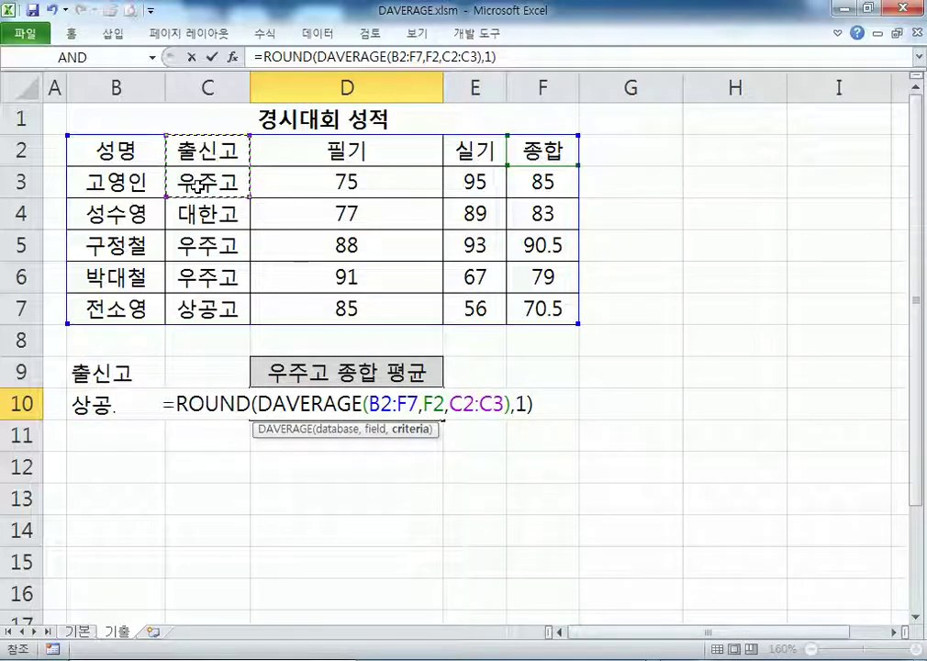
key(Return)
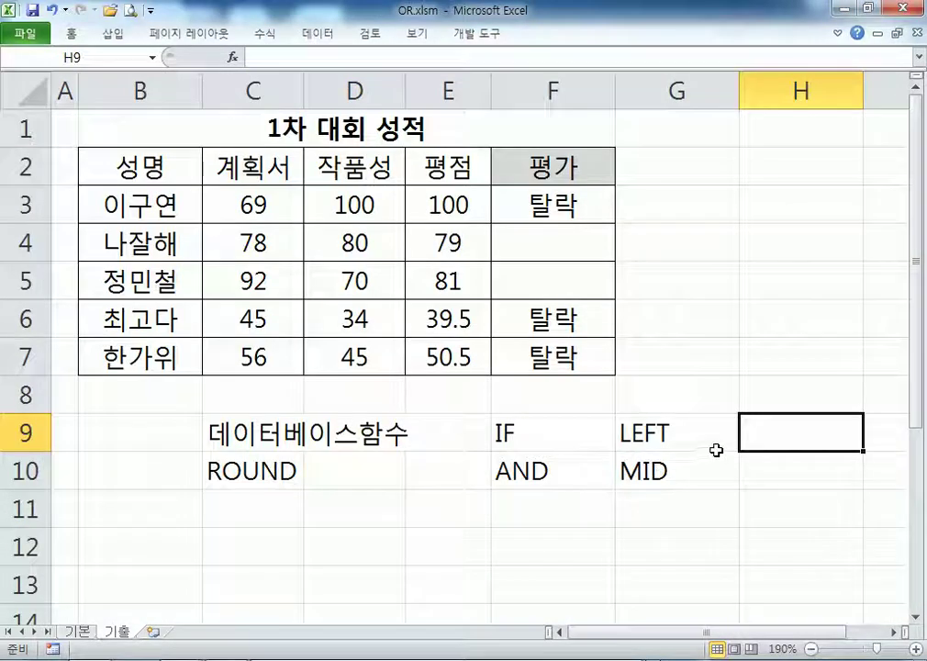
Step: In OR.xlsm, enter the lookup function notes VLOOKUP in H9 and HLOOKUP in H10
text(ㅍㅣ)
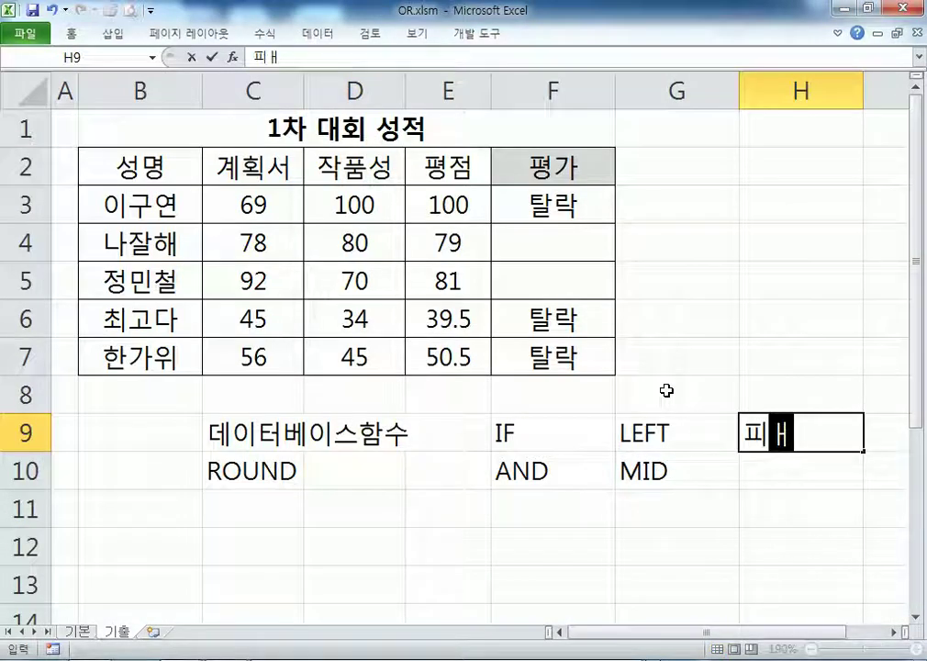
key(BackSpace)
key(BackSpace)
text(VLOOKUP)
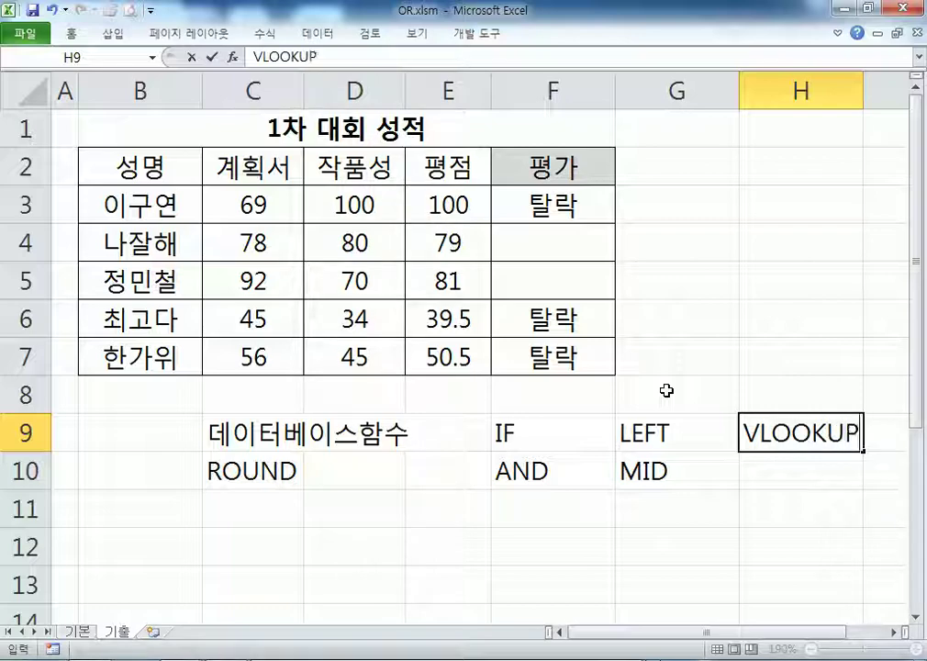
key(Return)
text(HLOOKUP)
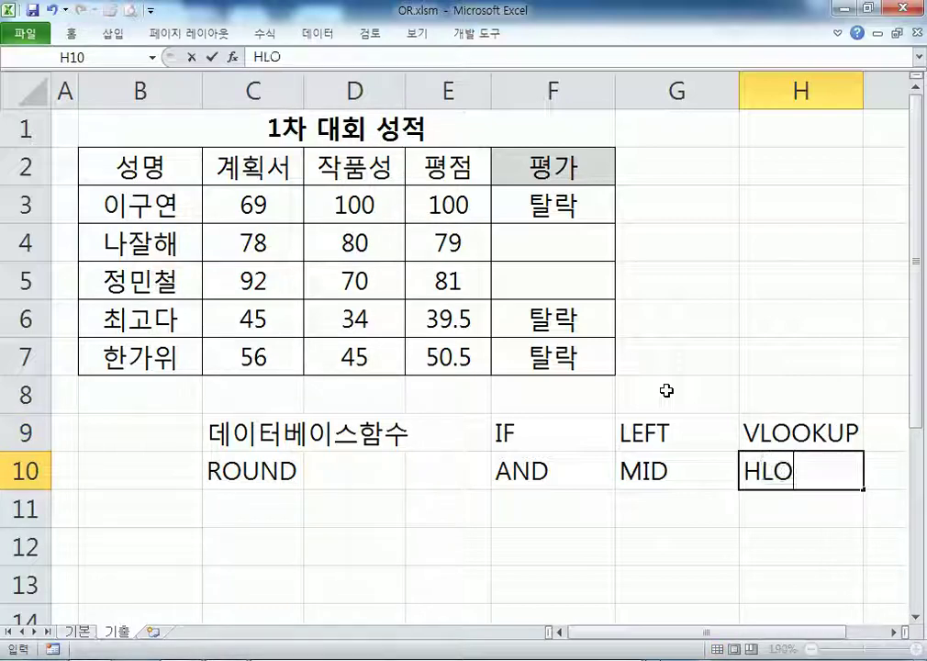
key(Up)
Step: Add the function notes RANK in H6 and CHOOSE in H5
key(Up)
key(Up)
key(Up)
key(Up)
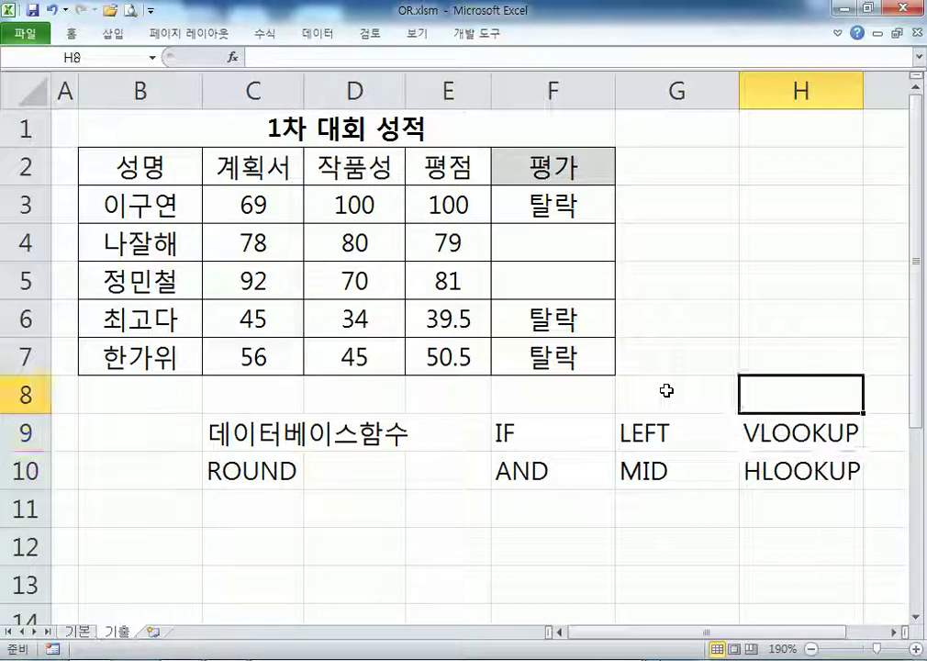
key(Down)
text(RANK)
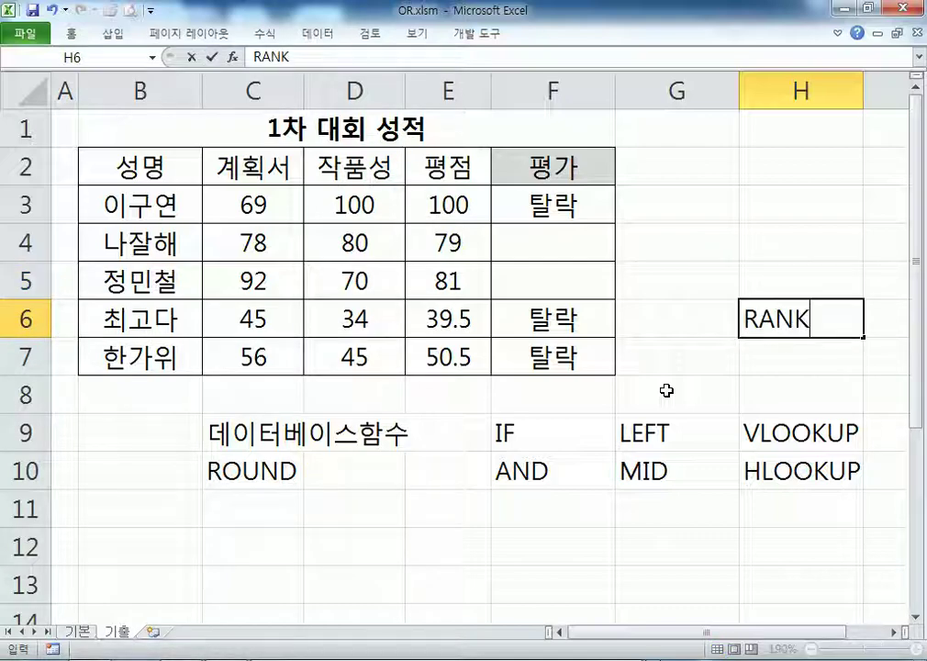
key(Up)
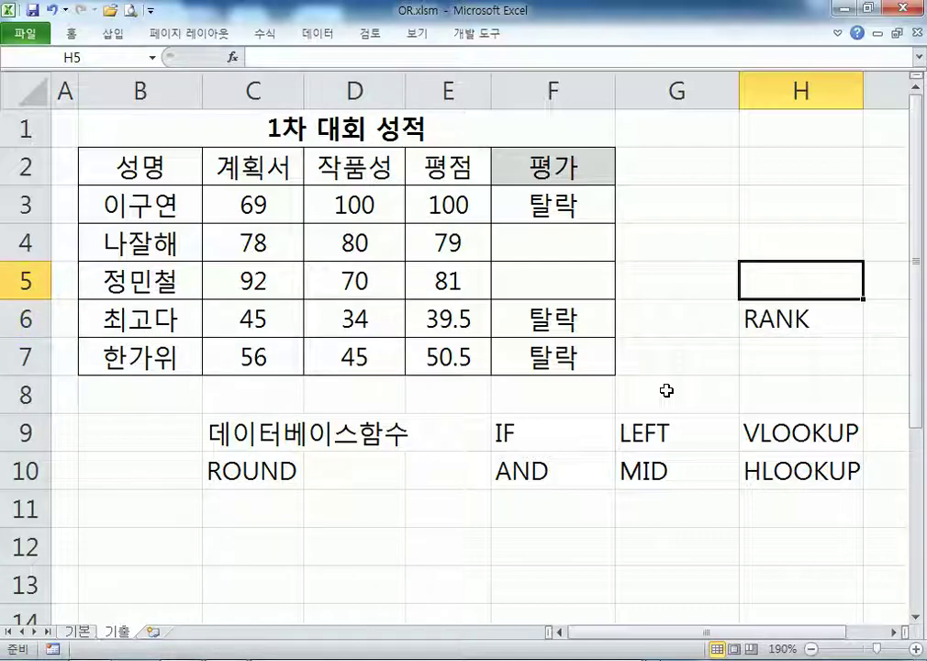
text(CHOOSE)
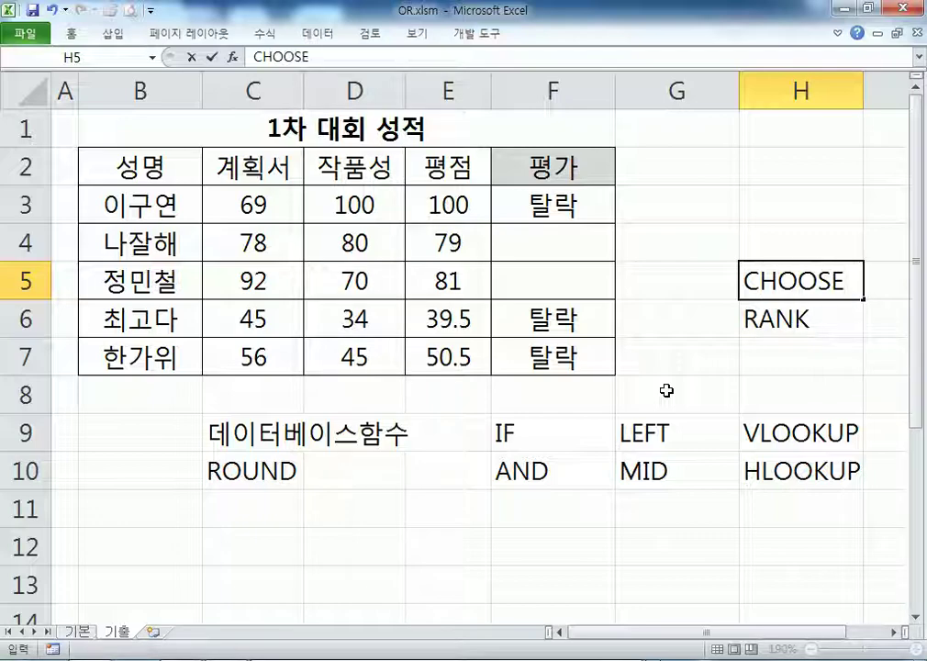
key(Up)
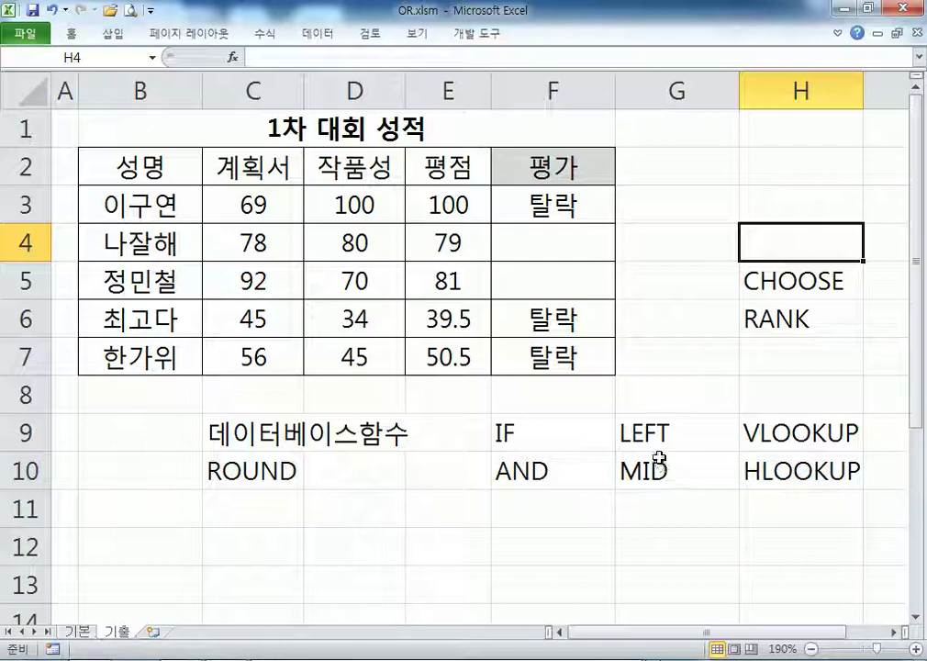
click(658, 395)
click(666, 442)
click(649, 469)
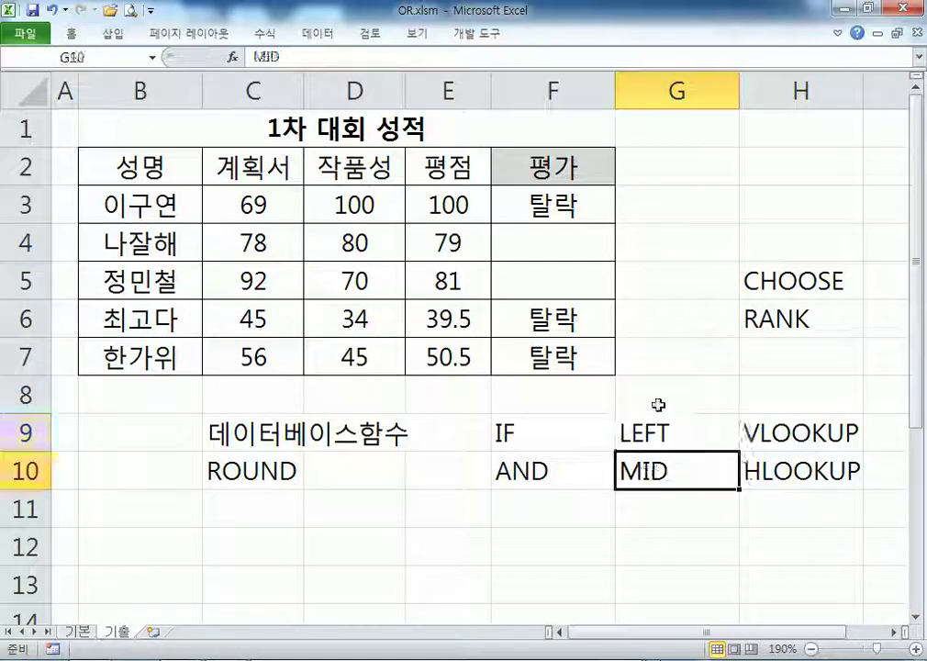
click(657, 400)
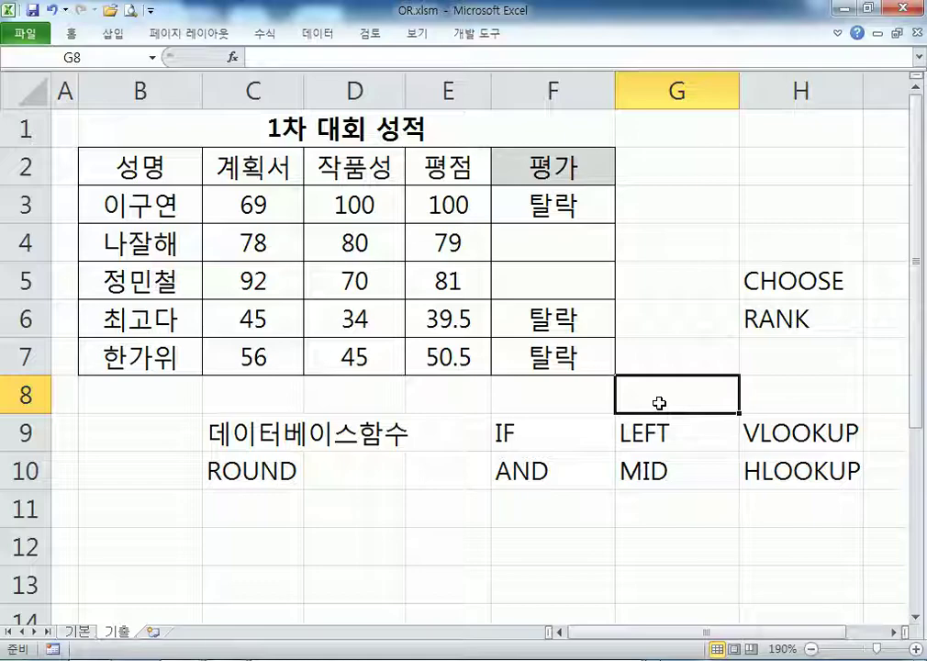
click(640, 474)
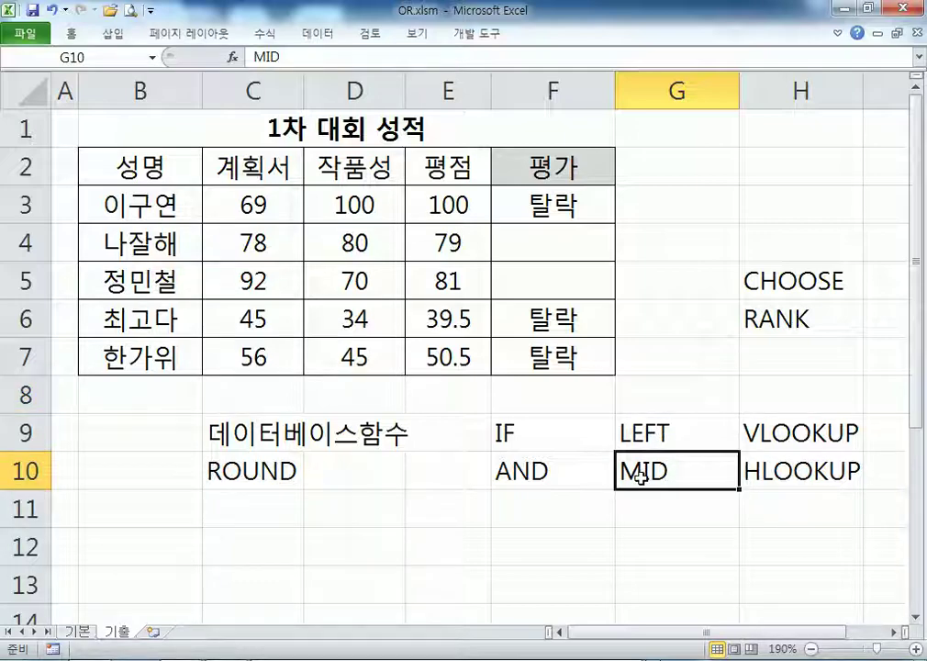
click(652, 399)
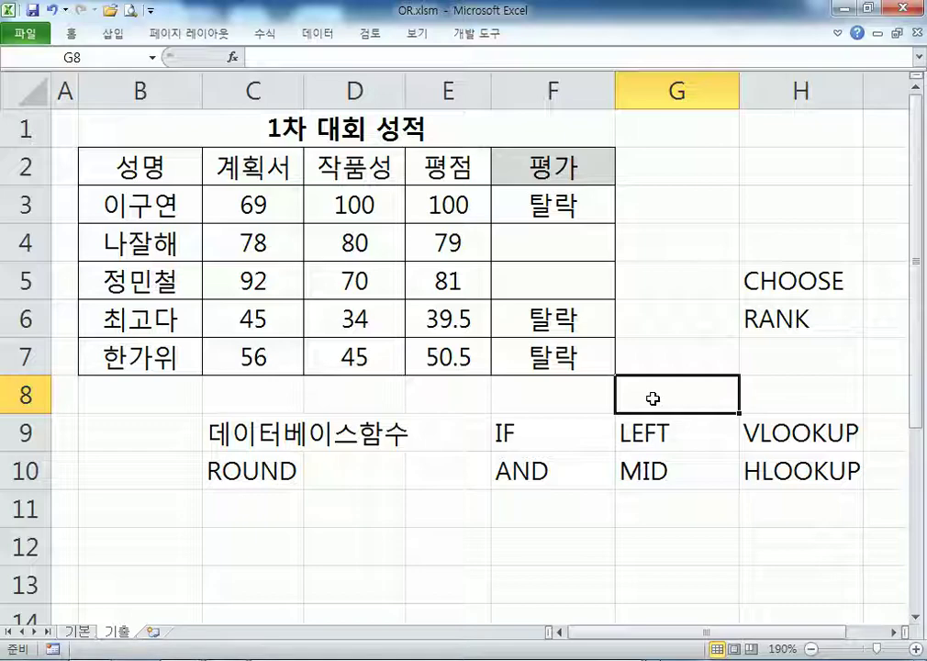
click(747, 279)
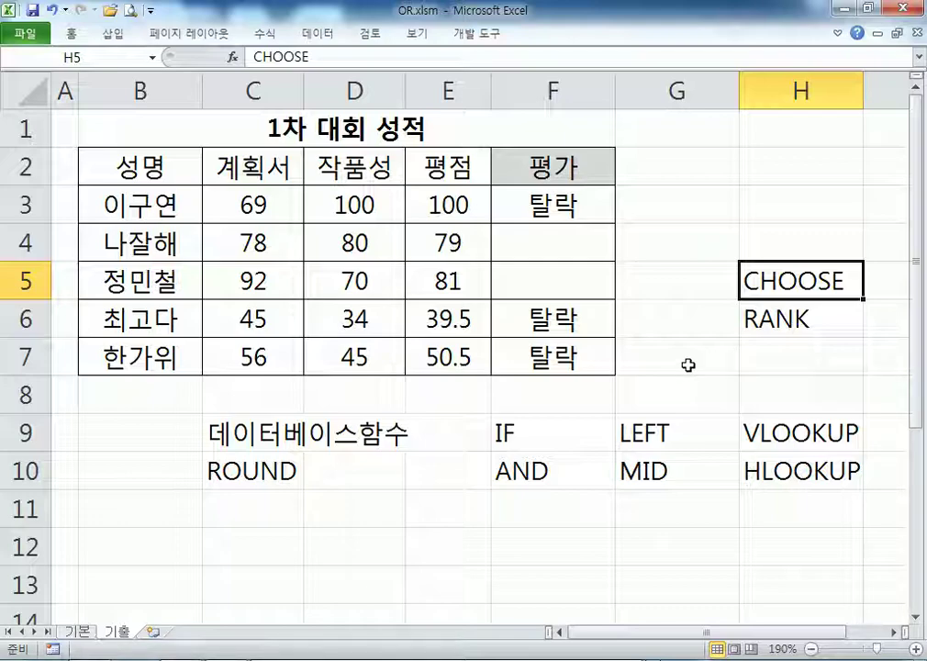
Step: Enter the note DATE in G8 above LEFT
click(660, 389)
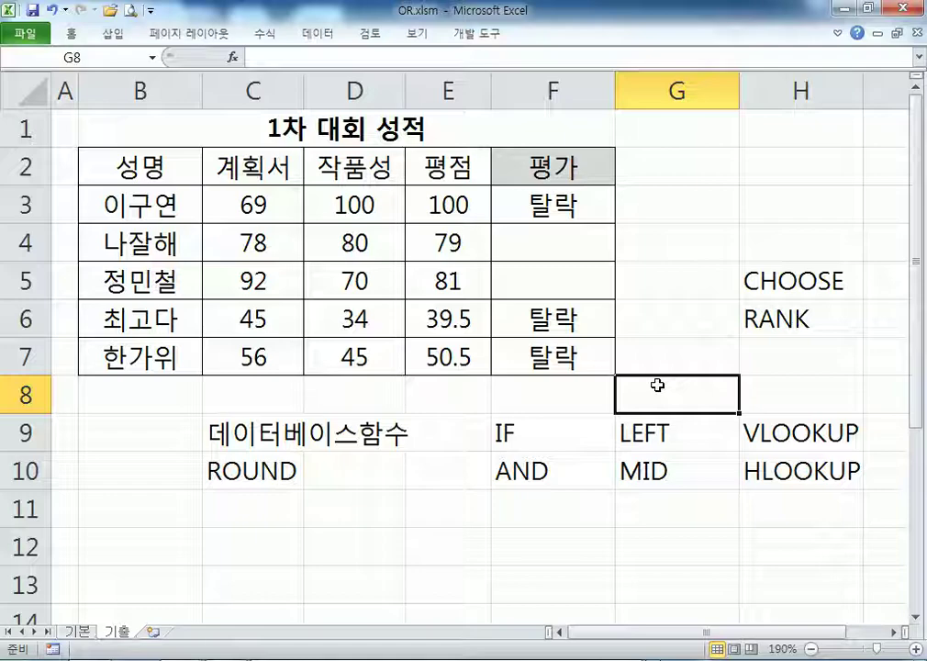
text(DATE)
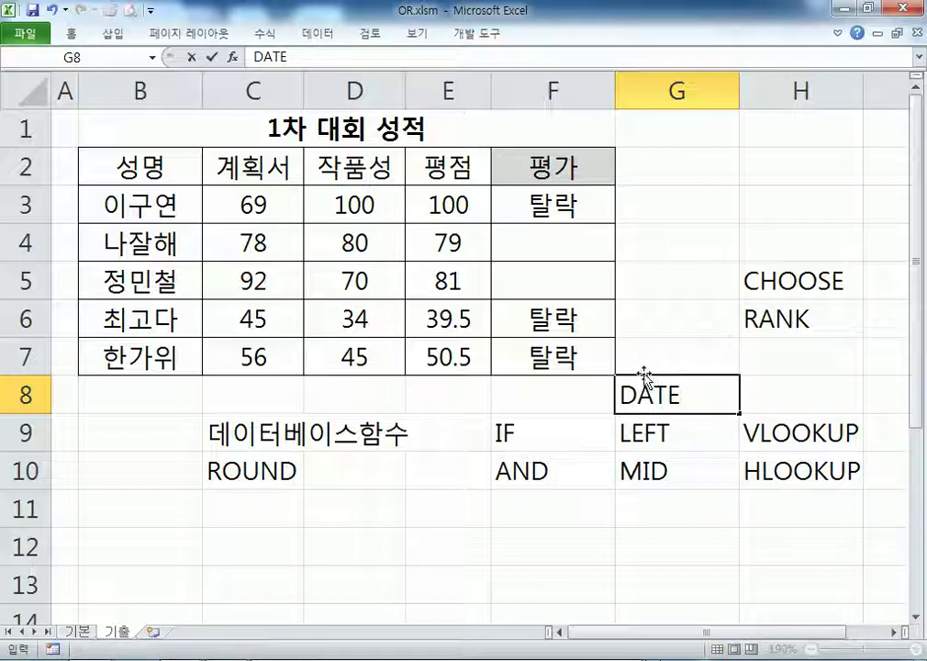
click(666, 356)
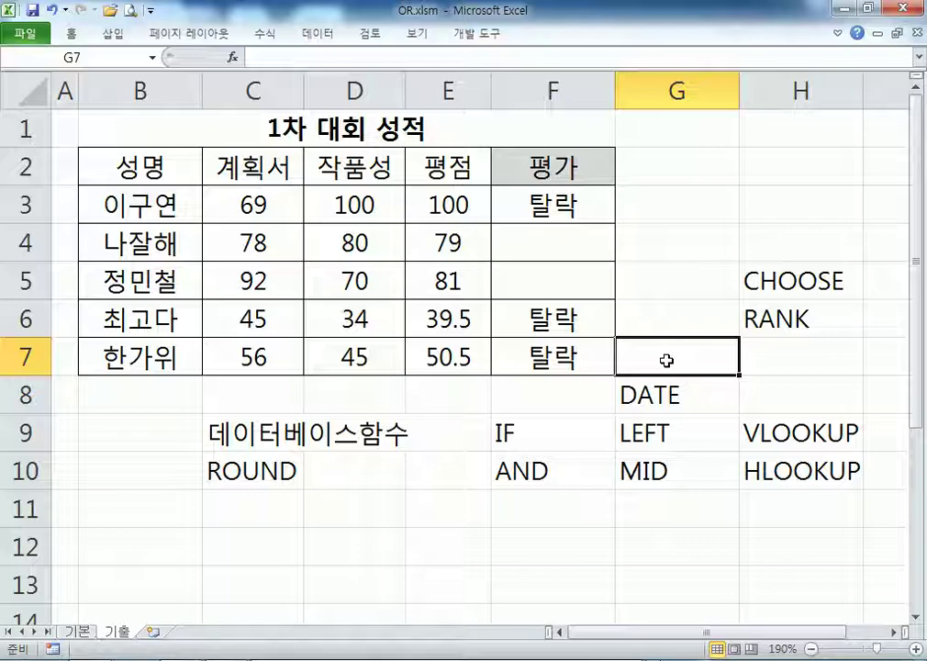
click(429, 203)
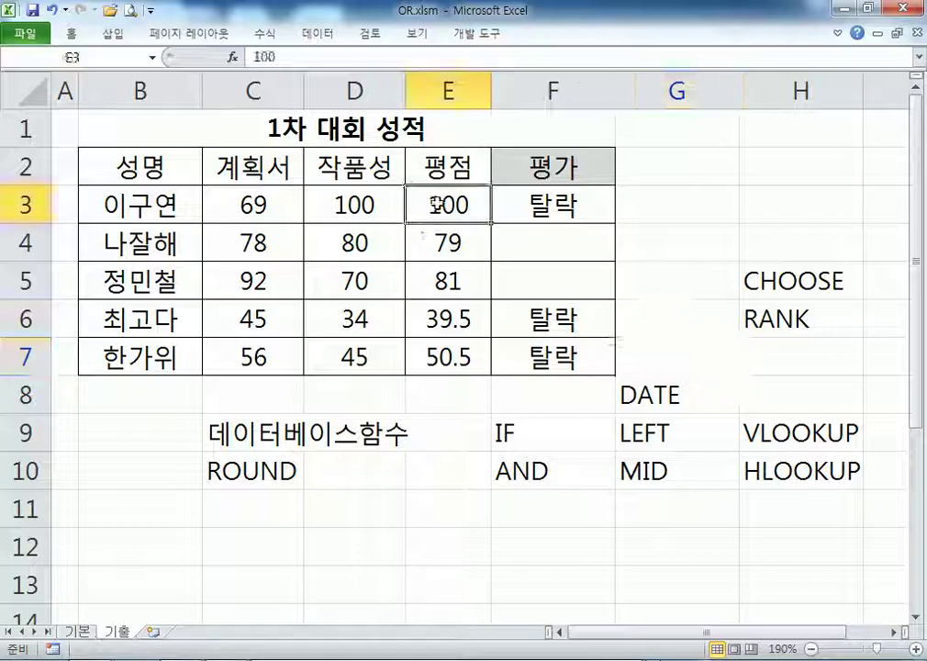
Step: Check the selection statistics for the 평점 scores in E3:E7 and the 작품성 scores in D3:D7
drag(449, 232, 447, 352)
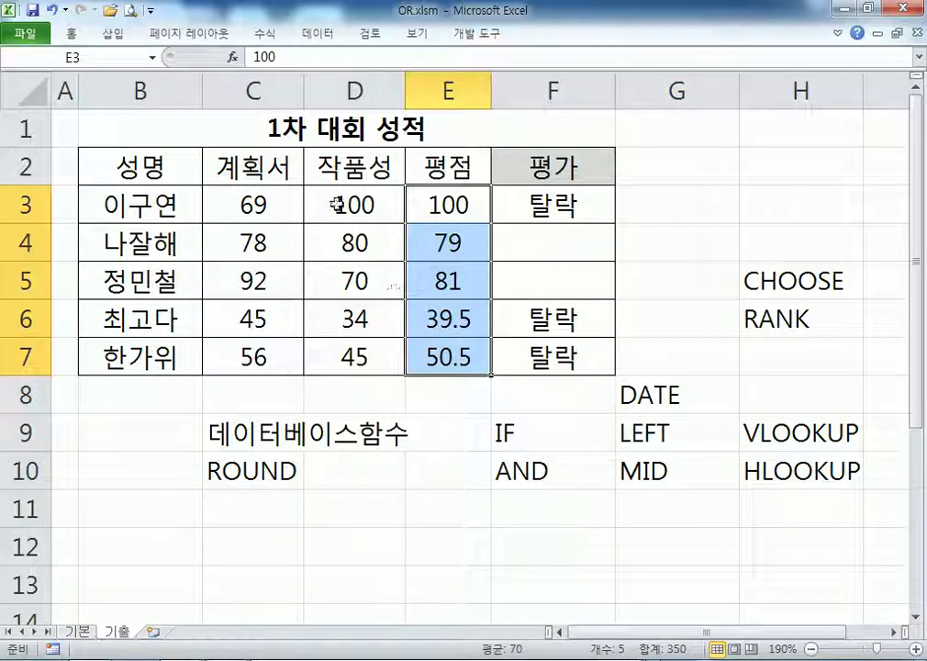
drag(354, 204, 359, 357)
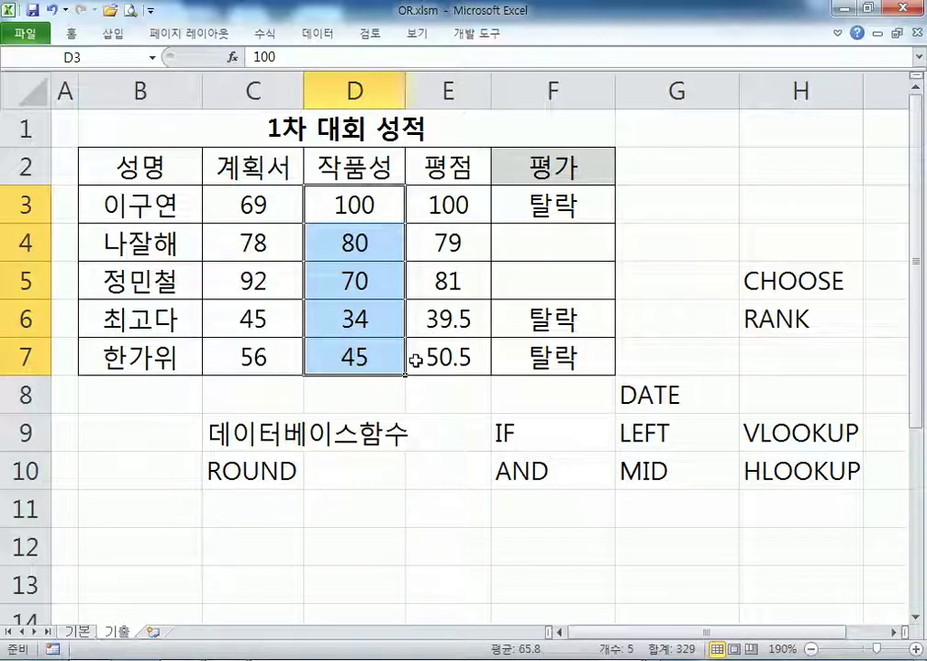
drag(429, 200, 431, 347)
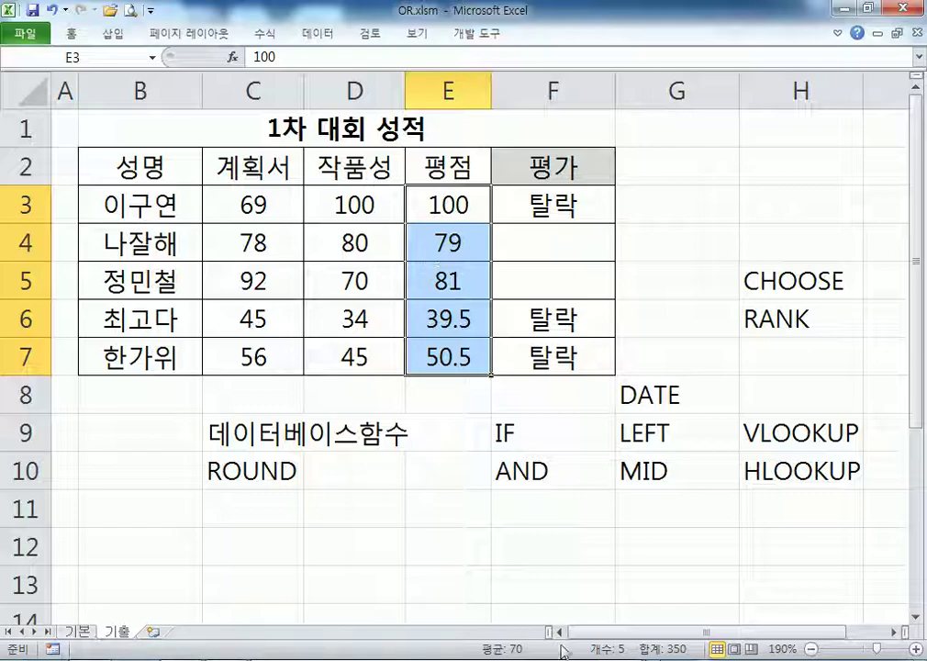
Step: Switch to DAVERAGE.xlsm and start a DCOUNT formula in G2 with B2:F7 as the database
mouse_move(446, 660)
click(443, 621)
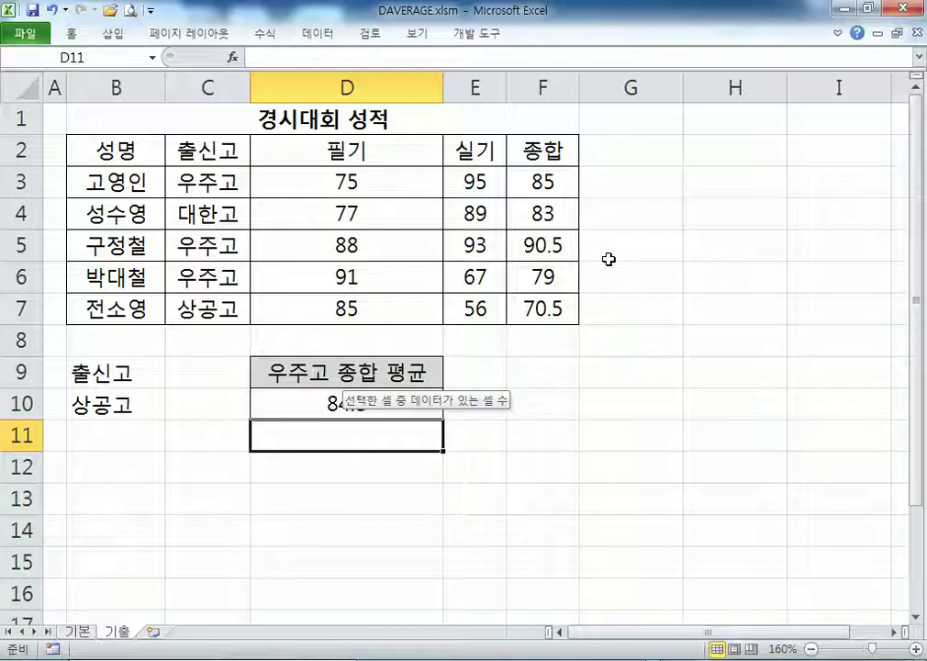
click(706, 160)
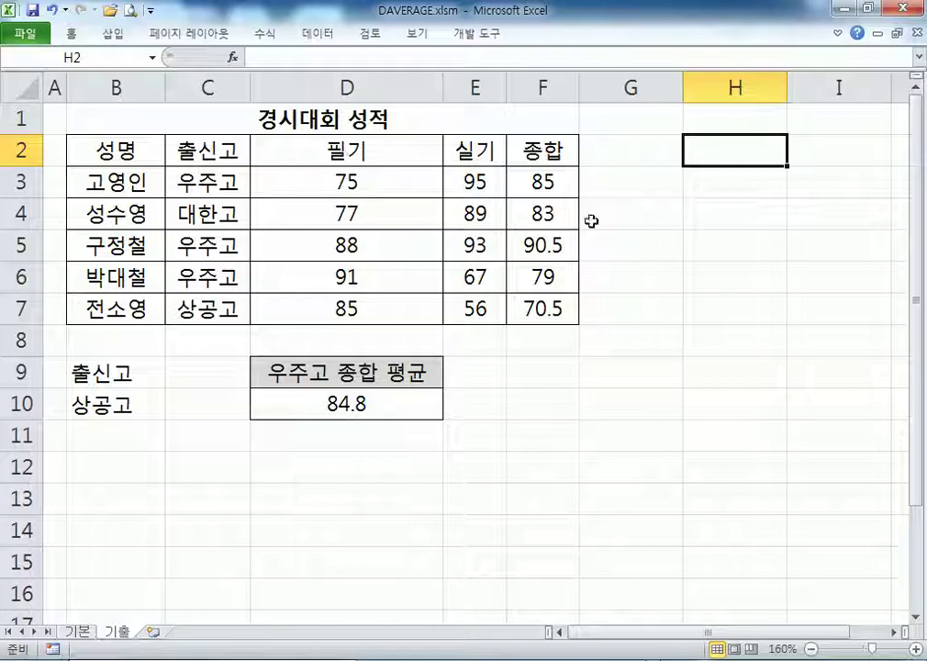
click(614, 160)
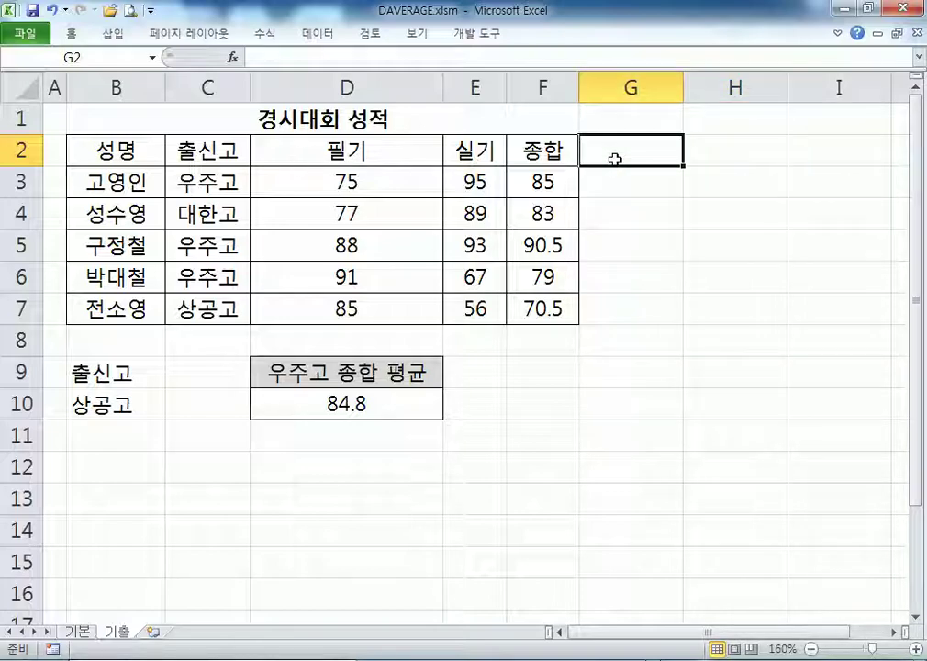
text(=DC)
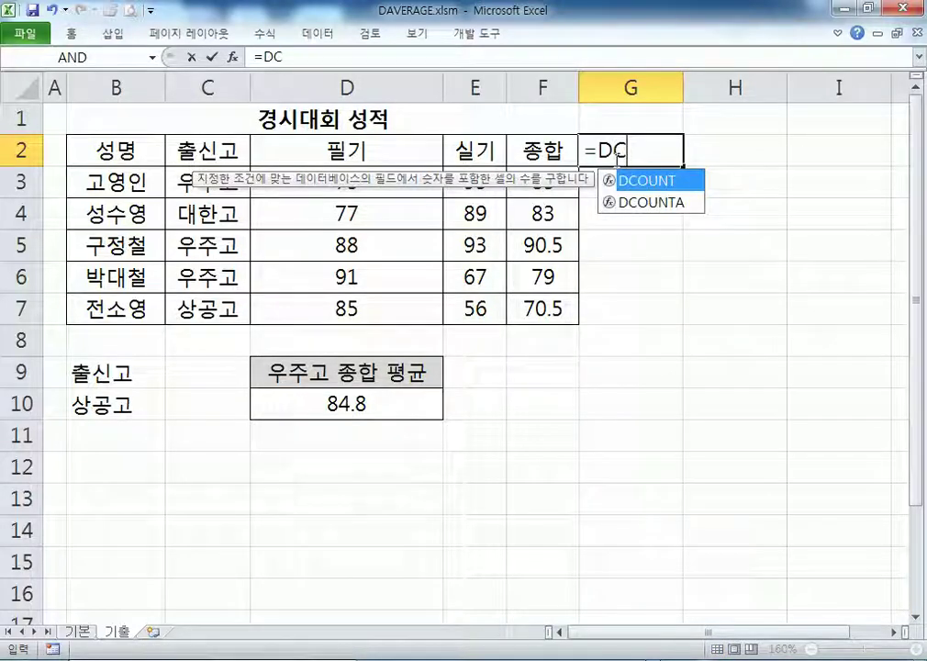
text(OUNT()
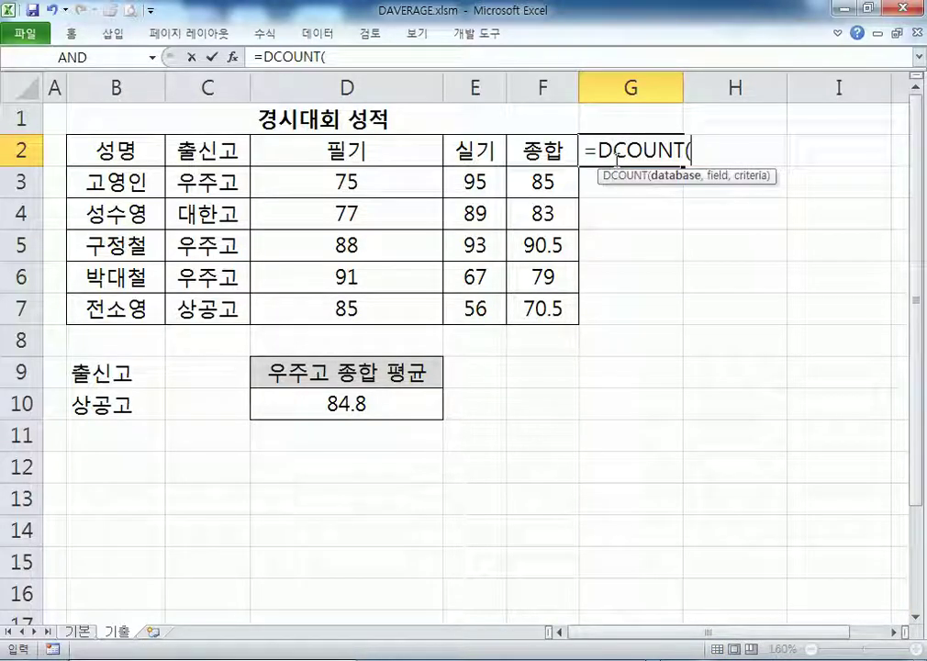
drag(101, 150, 539, 299)
text(,)
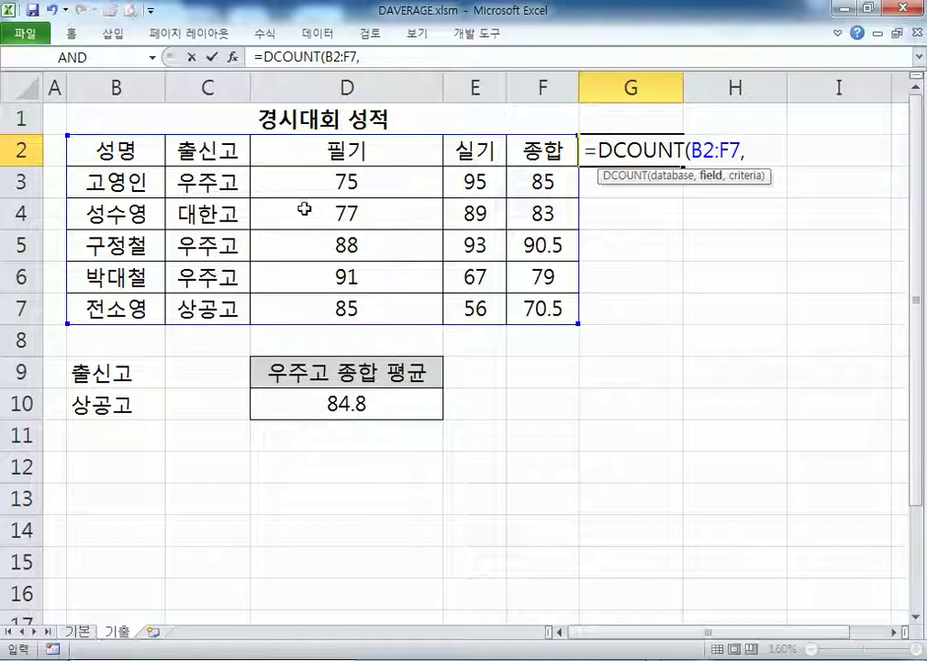
Step: Try the row 2 header cells as the DCOUNT field, ending with F2, and try entering the formula without criteria
click(99, 150)
click(206, 149)
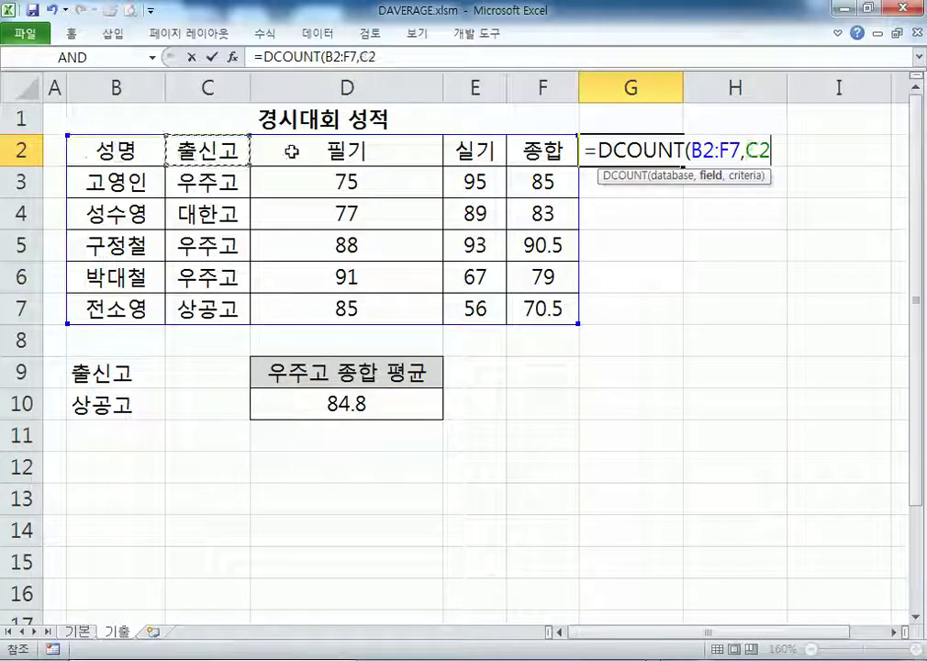
click(433, 149)
key(Right)
key(Right)
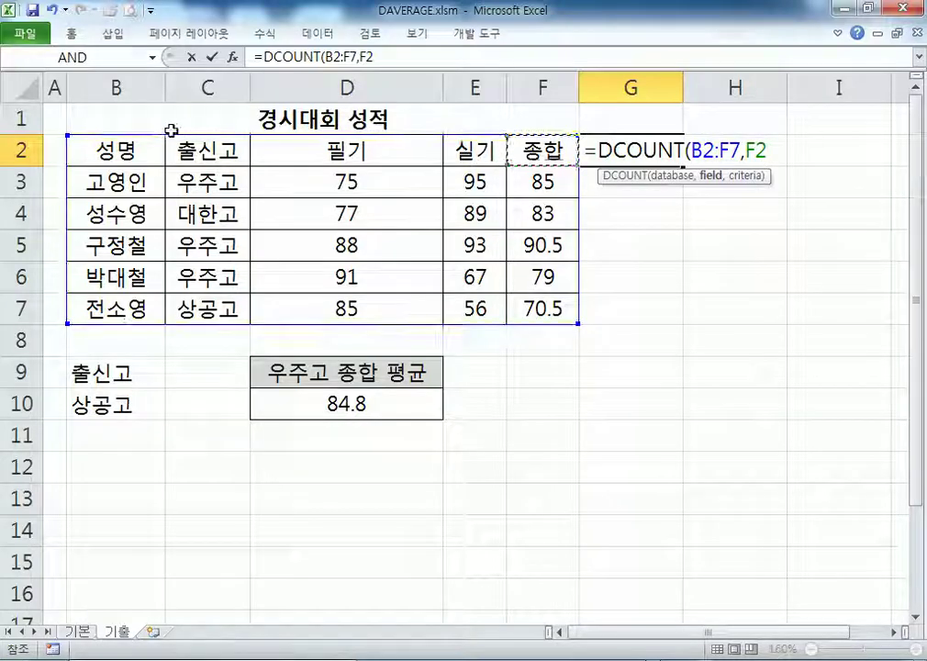
click(142, 156)
mouse_move(128, 154)
mouse_down()
mouse_move(542, 152)
mouse_move(119, 145)
mouse_up()
click(206, 150)
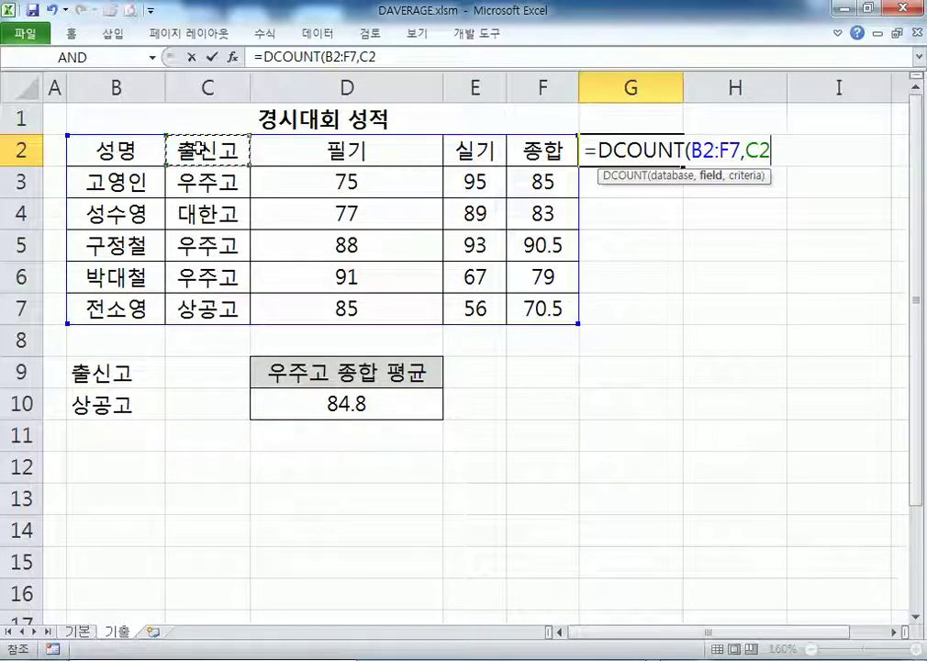
click(307, 149)
click(474, 149)
click(542, 149)
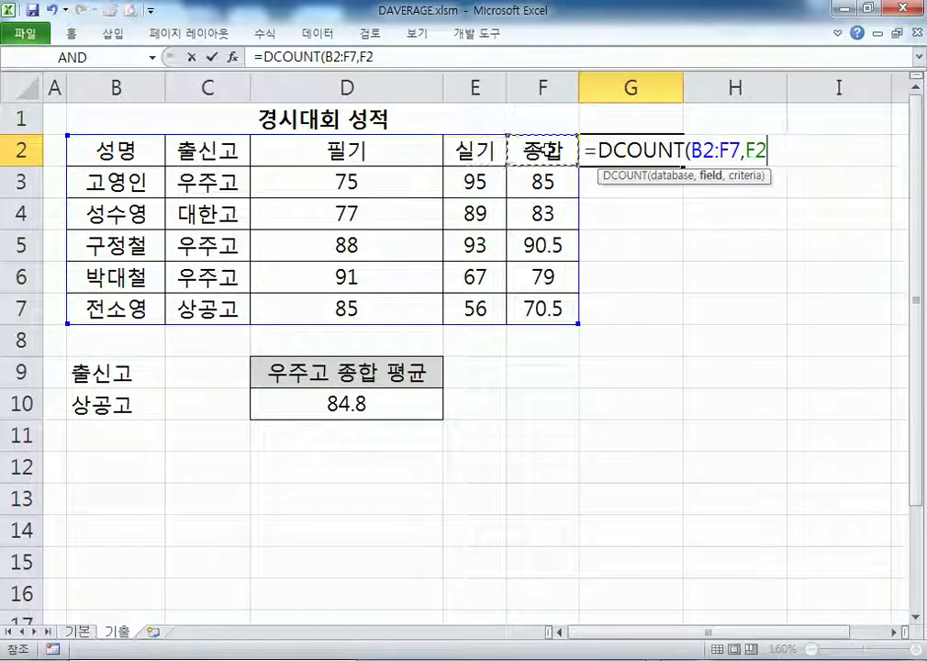
click(660, 150)
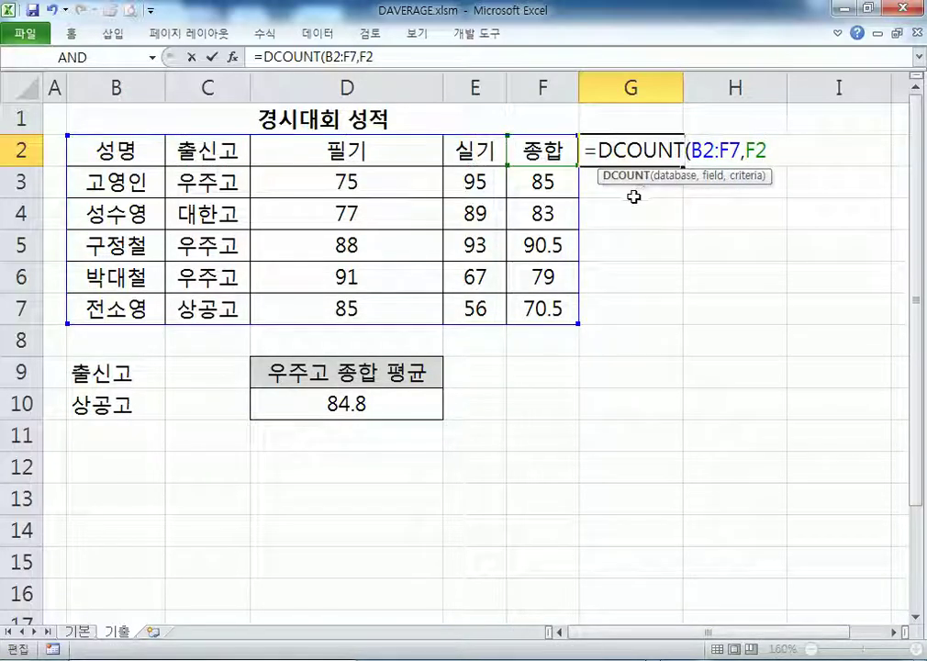
key(Return)
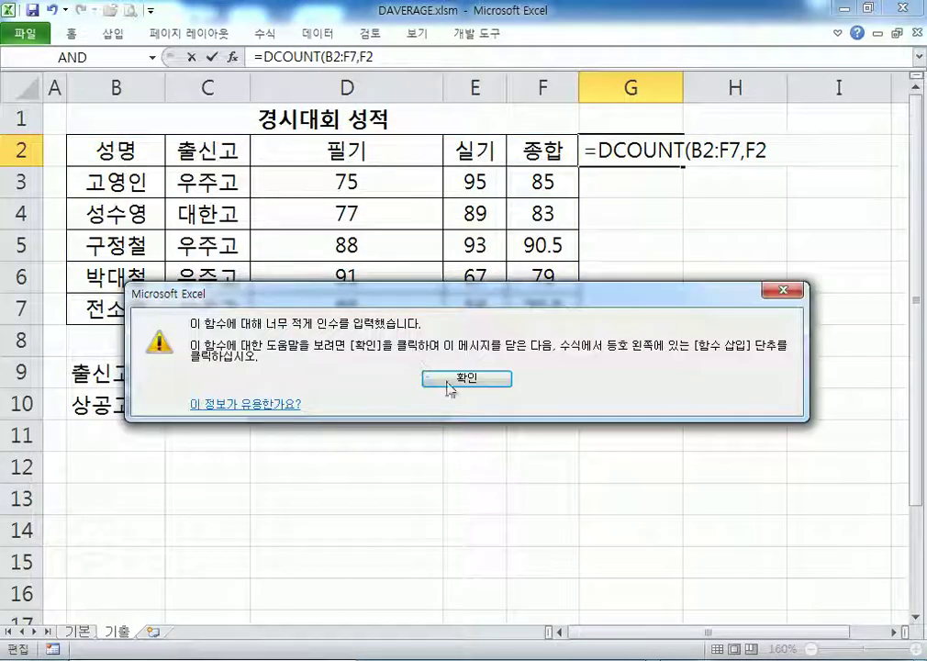
click(451, 378)
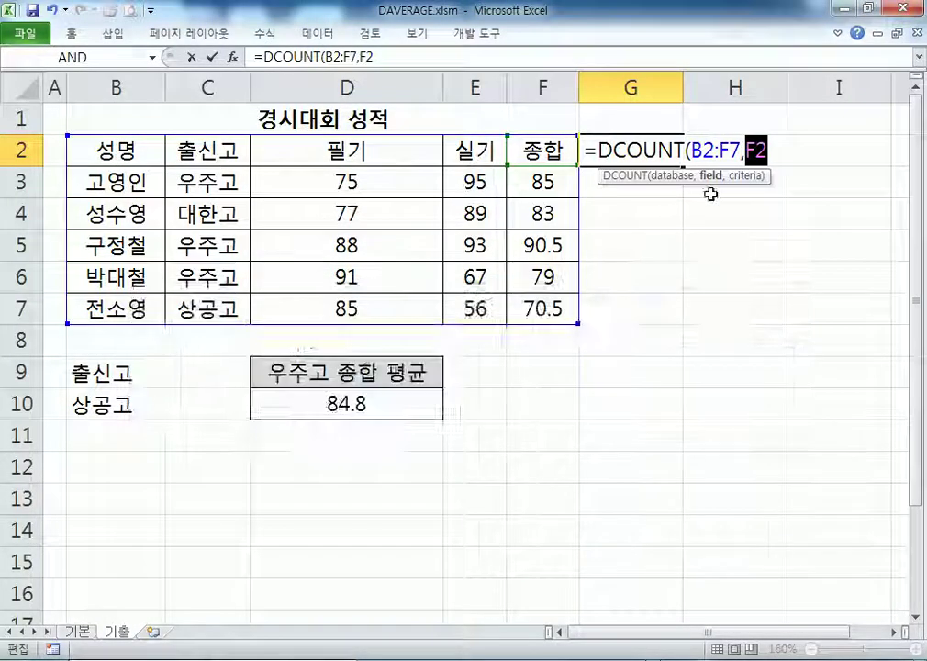
Step: Complete the DCOUNT formula in G2 with D2 as the field and C2:C3 as the criteria
click(108, 151)
click(213, 149)
click(110, 151)
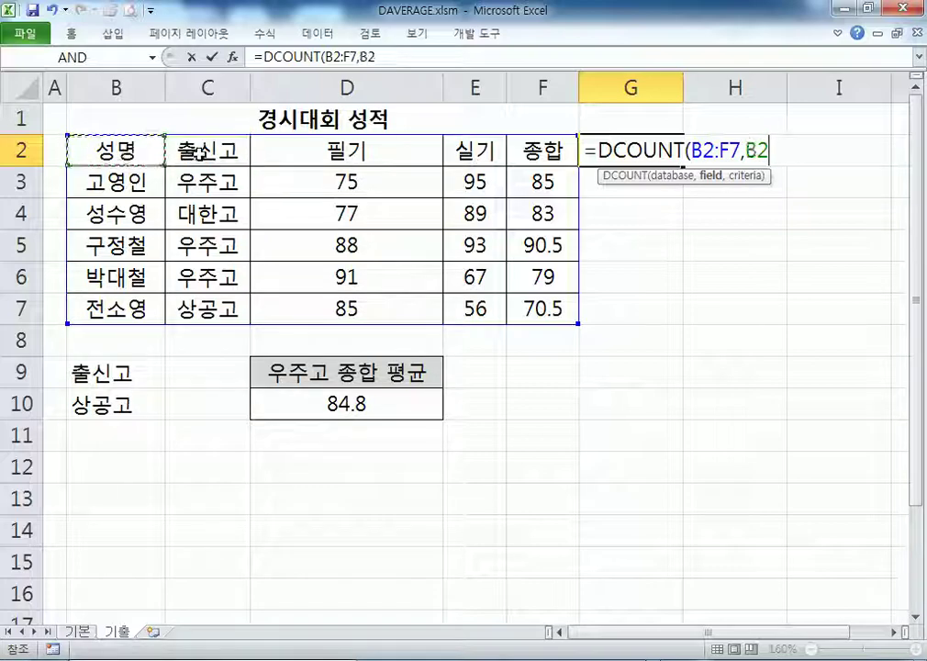
click(209, 150)
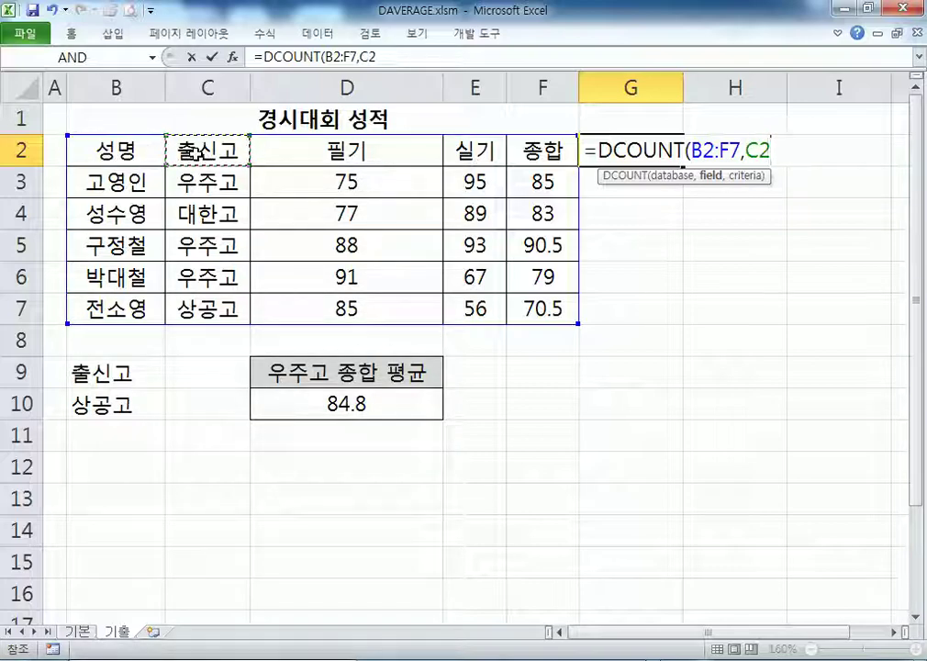
click(405, 142)
click(478, 148)
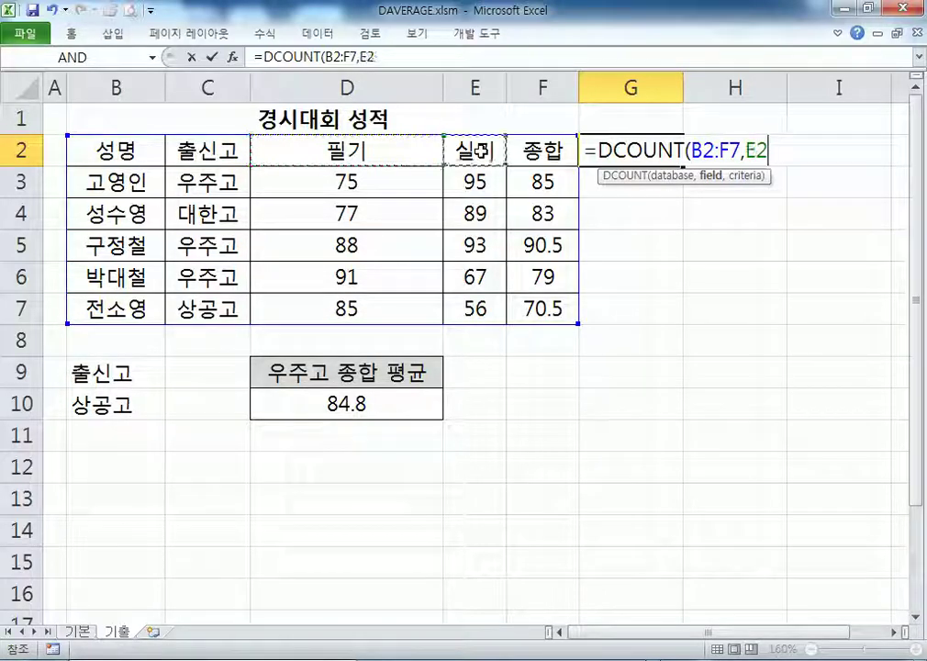
key(Right)
click(406, 151)
click(531, 149)
click(386, 150)
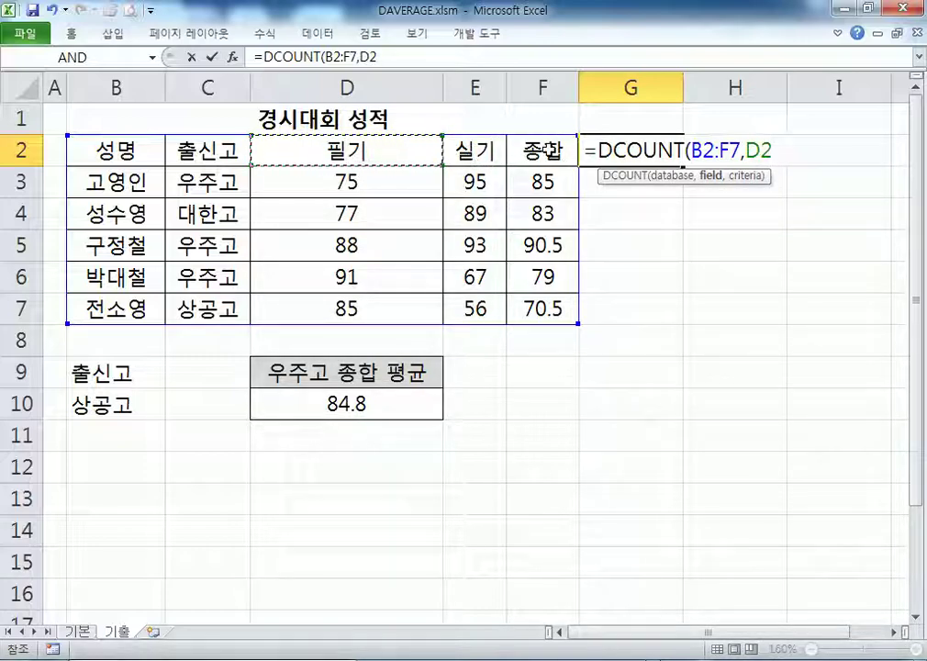
text(,)
drag(202, 150, 206, 180)
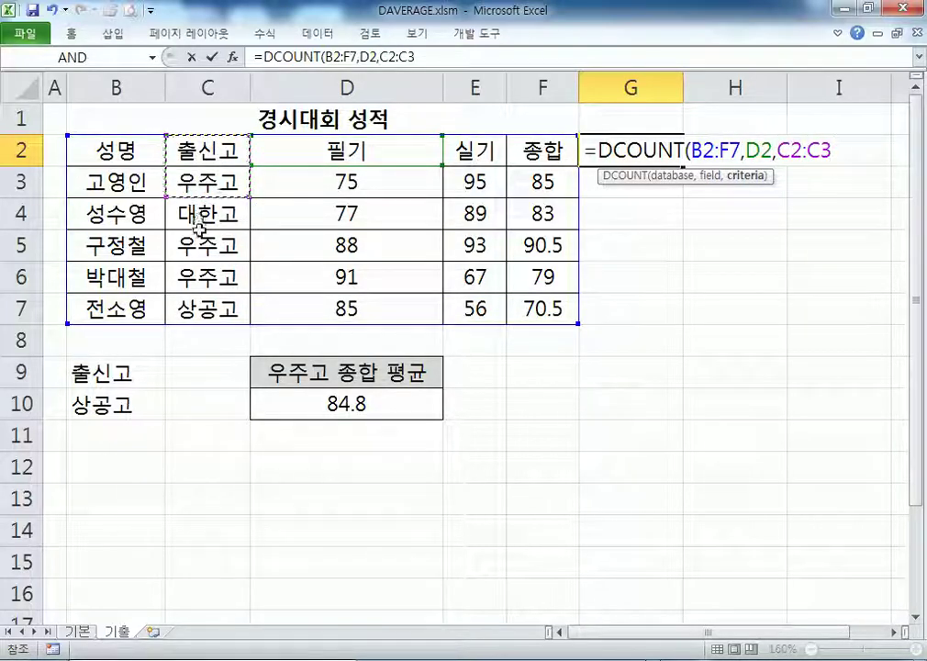
key(Return)
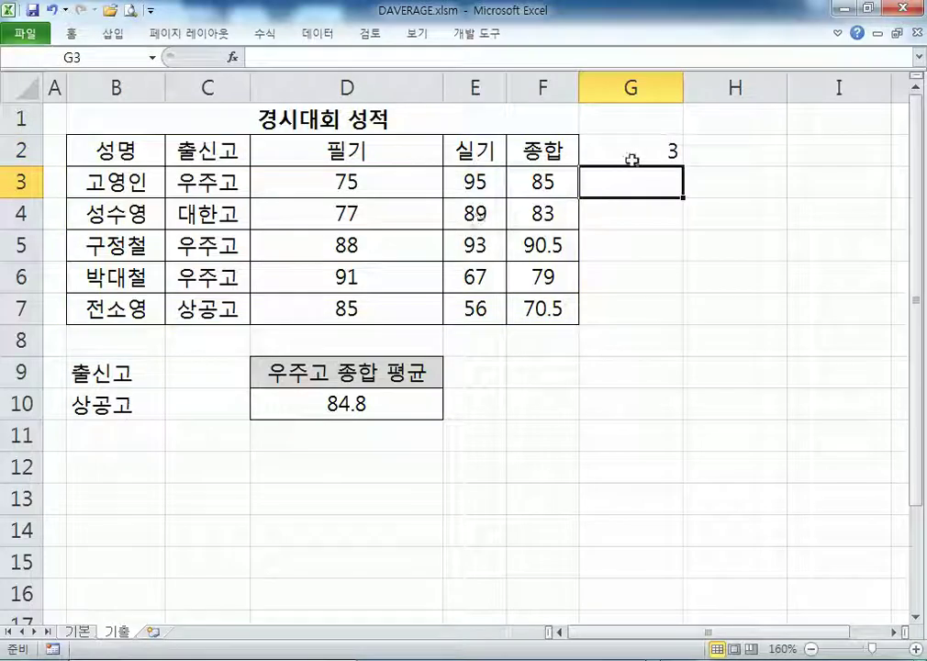
Step: Change the field argument of the DCOUNT formula in G2 to the 성명 header B2
double_click(653, 157)
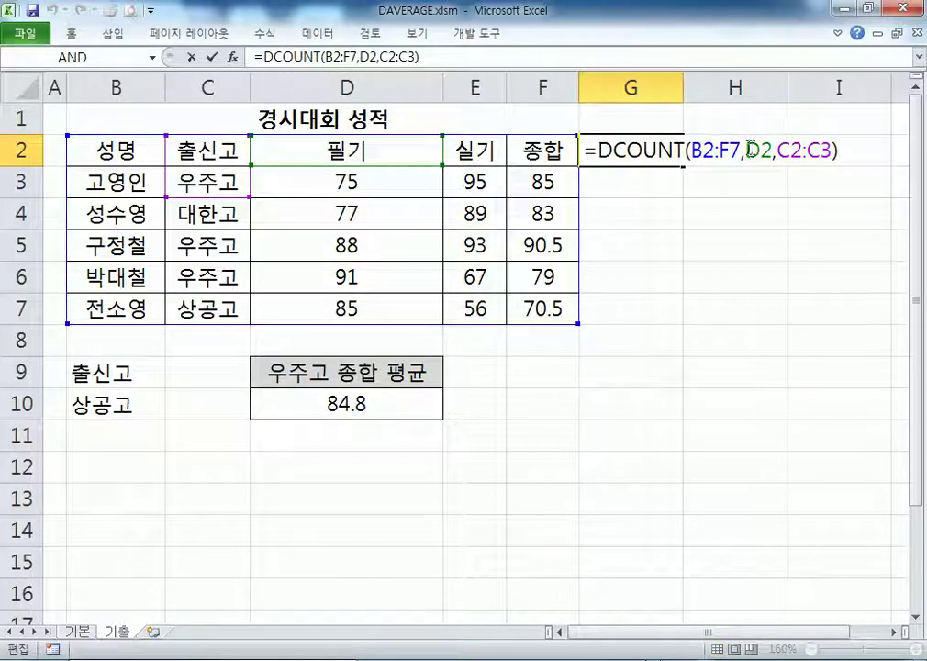
double_click(761, 151)
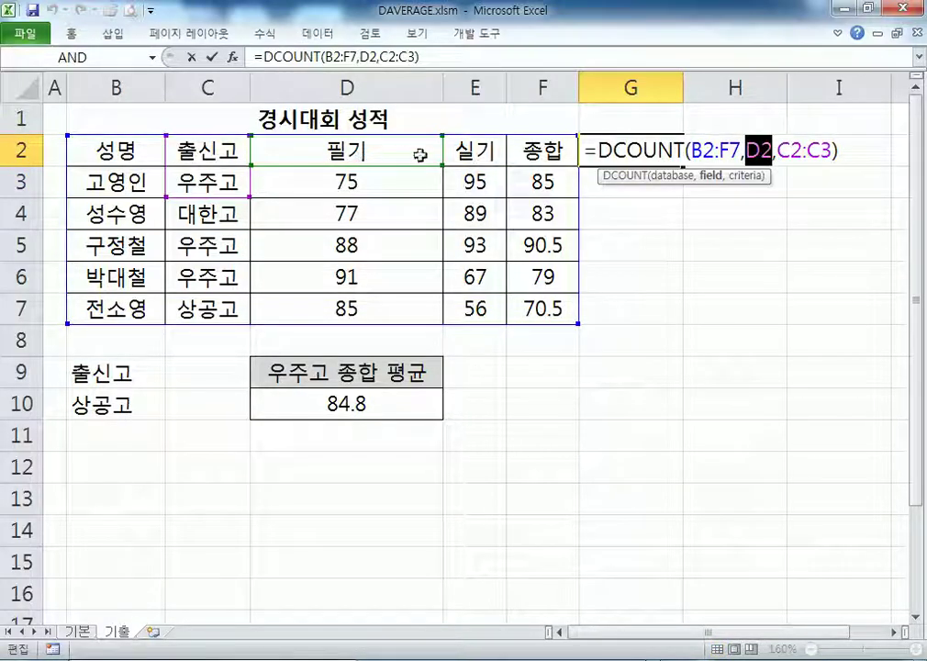
click(487, 155)
click(542, 156)
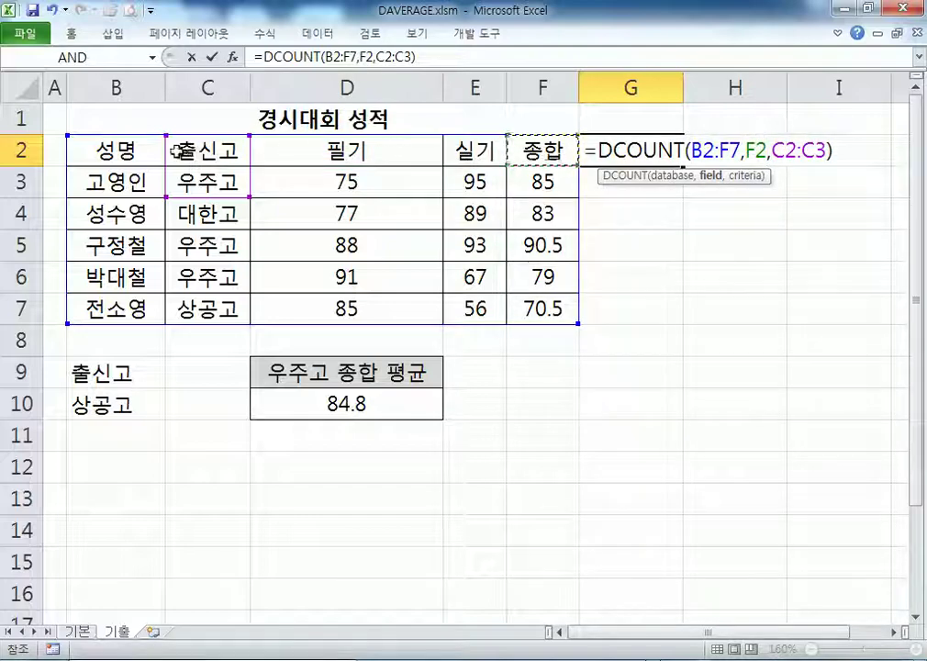
click(110, 153)
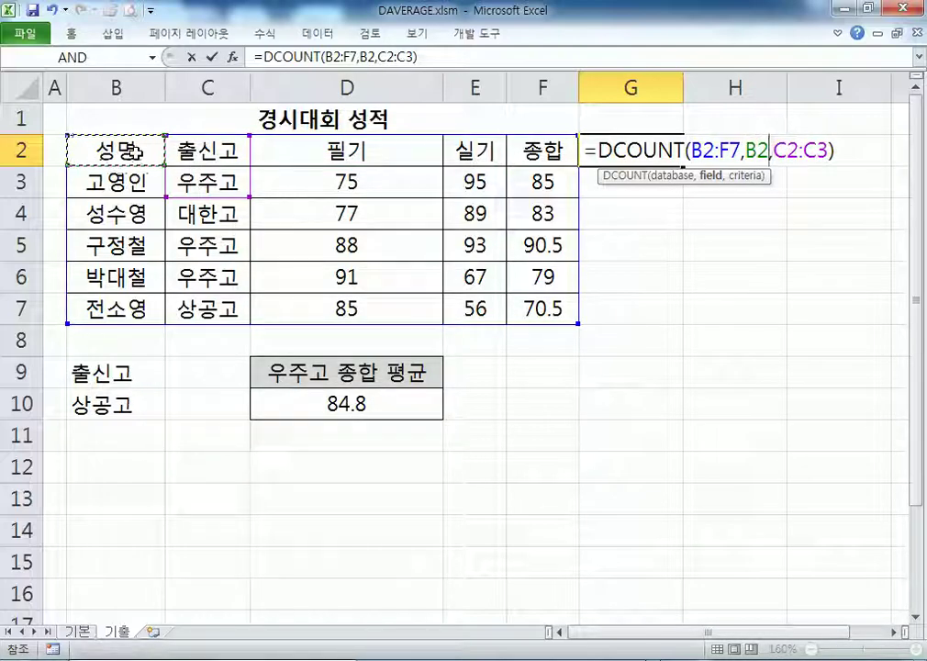
key(Return)
click(628, 150)
drag(106, 180, 91, 294)
click(630, 131)
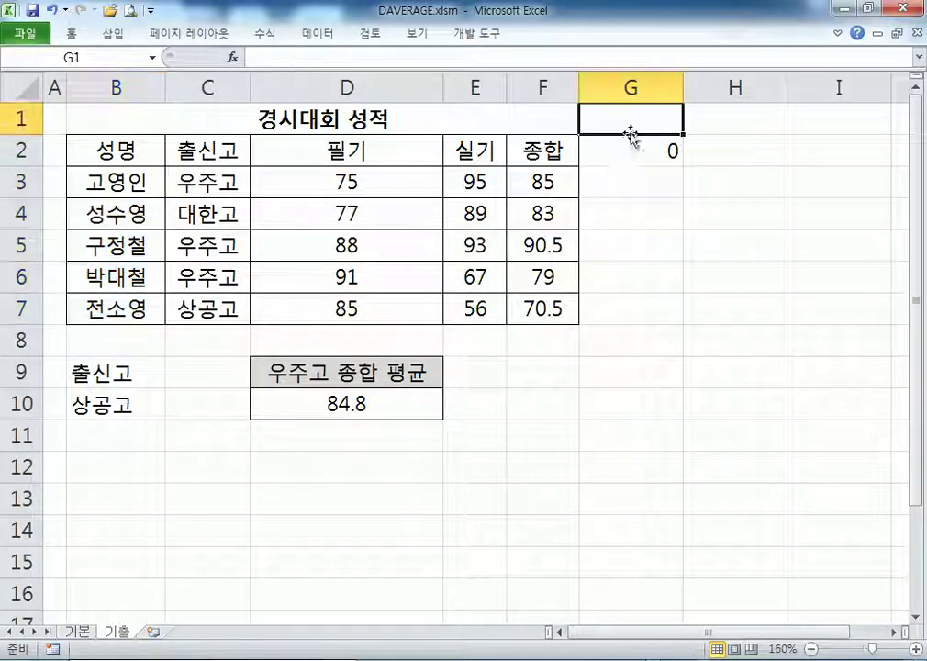
Step: Change the function in G2 to DCOUNTA, keeping the arguments B2:F7, B2 and C2:C3
click(630, 146)
double_click(630, 147)
click(697, 150)
text(A(B2:F7,B2,C2:C3)
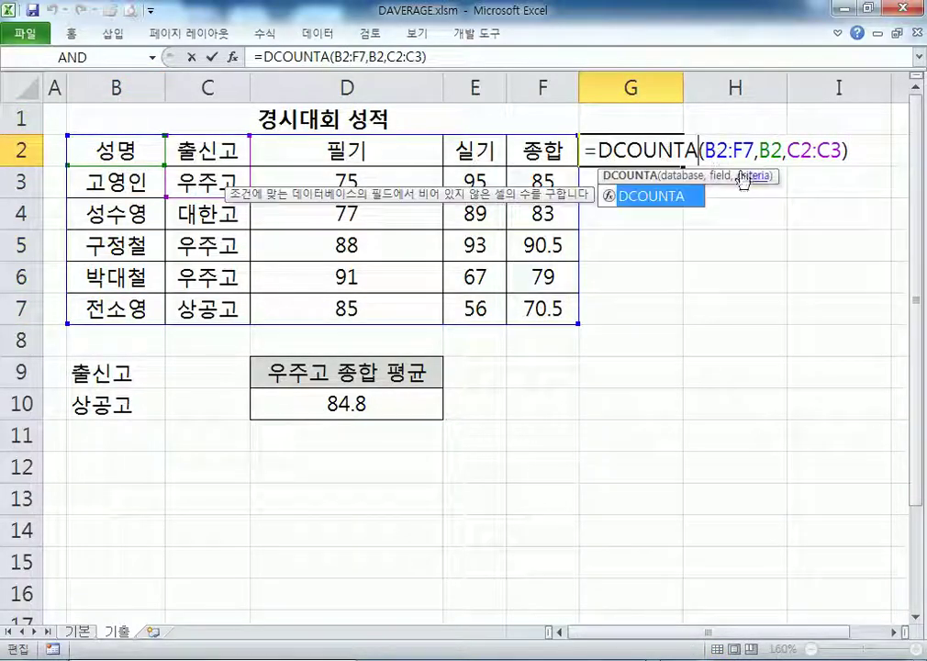
key(Return)
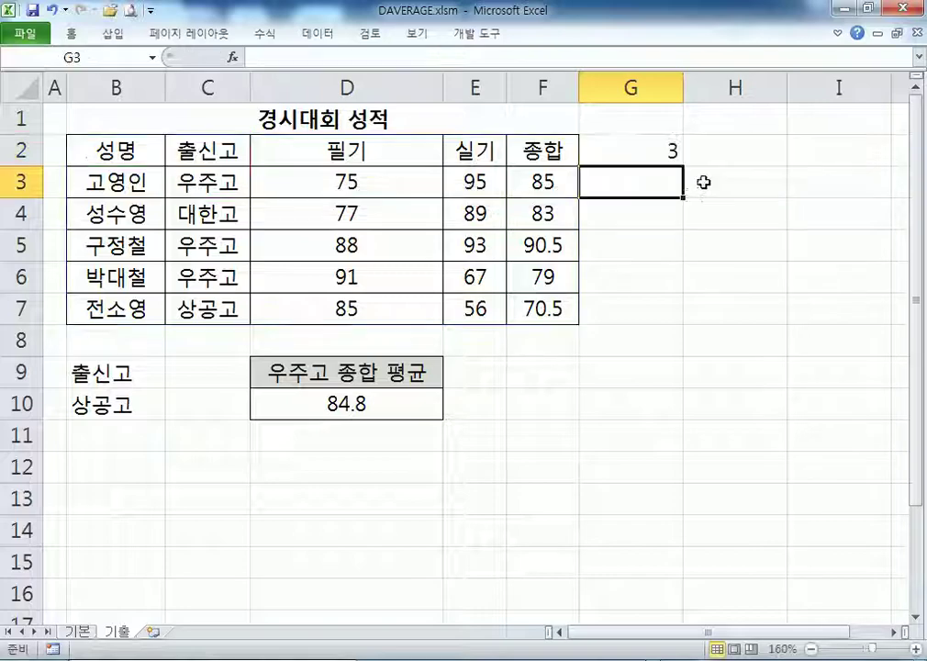
Step: Change the G2 function back to DCOUNT and reopen the formula to review its arguments
double_click(650, 149)
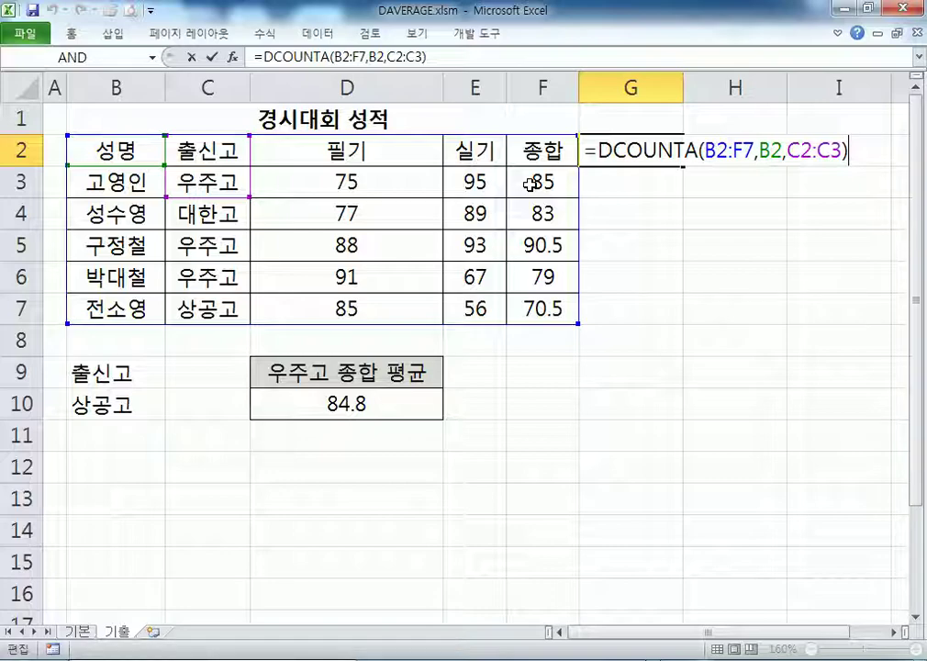
click(685, 150)
key(BackSpace)
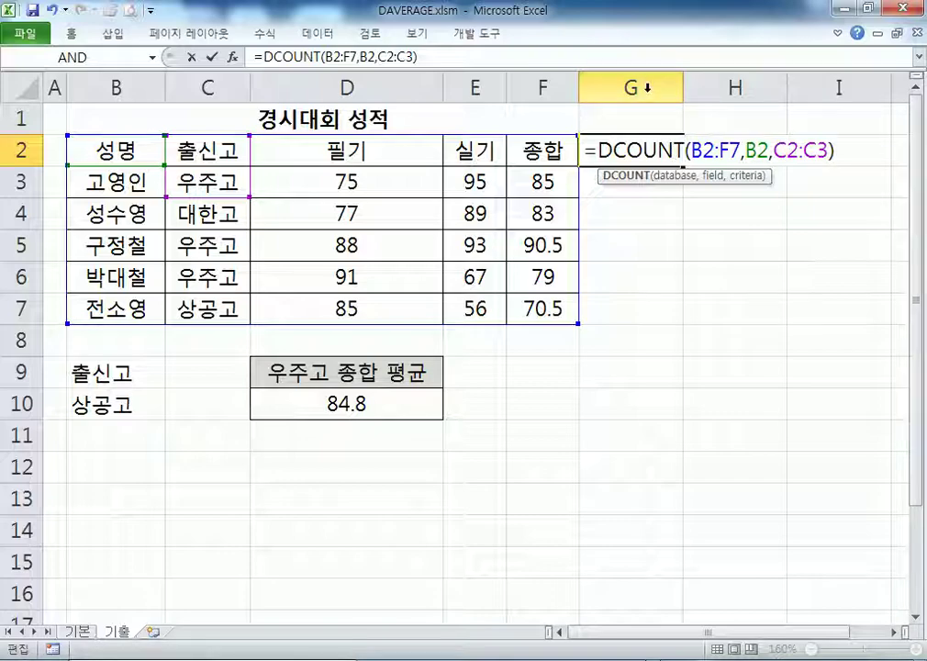
key(Return)
click(648, 152)
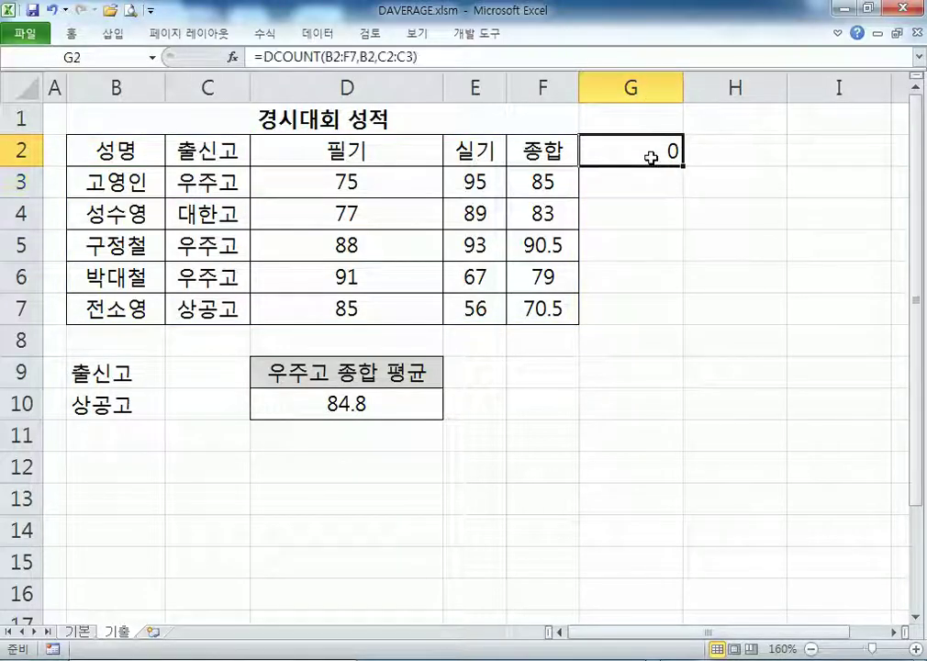
key(F2)
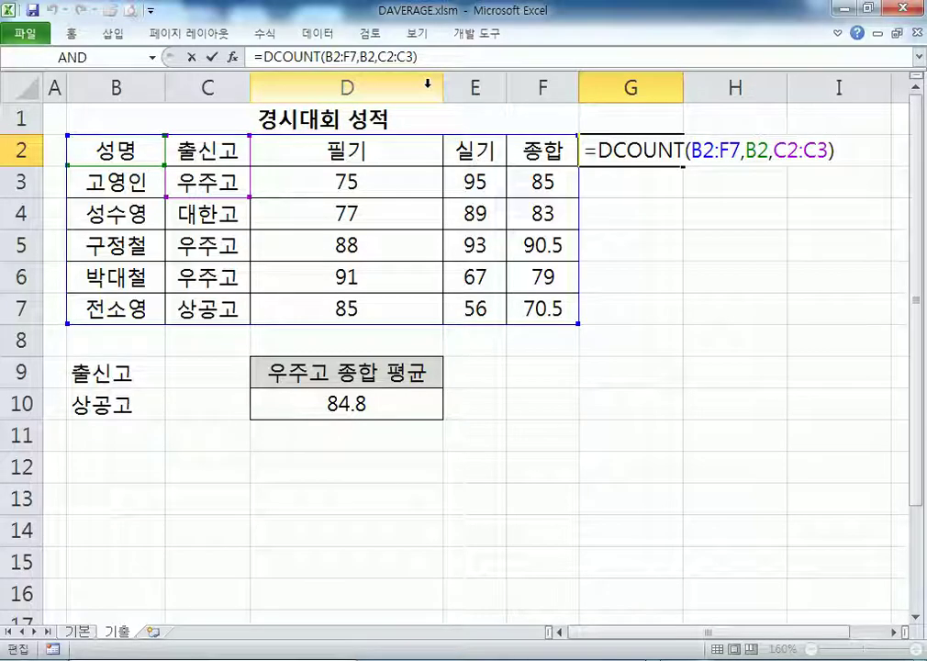
Step: Replace DAVERAGE with DCOUNT inside the ROUND formula in D10
click(406, 403)
double_click(405, 403)
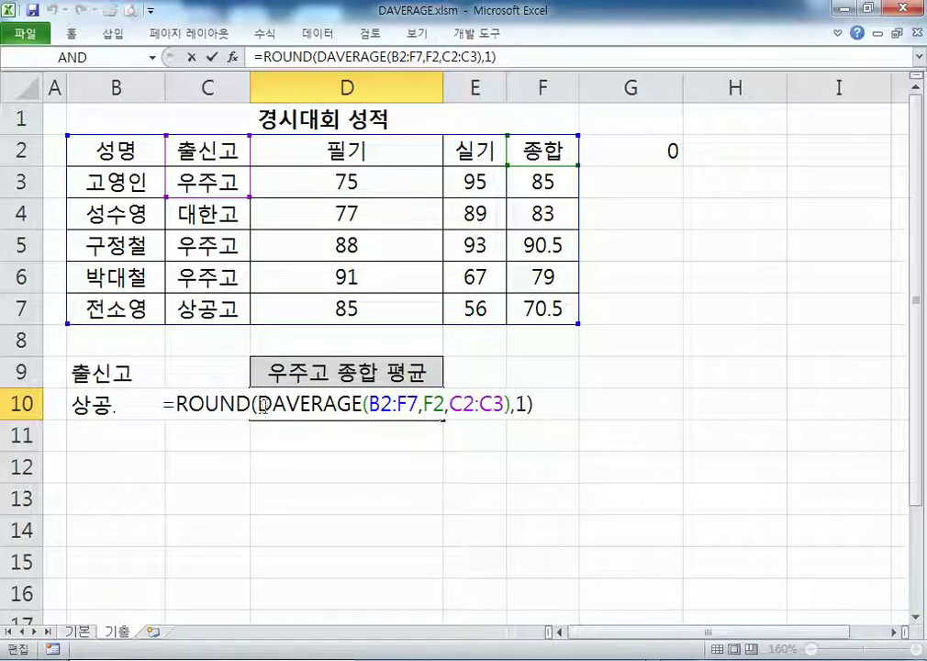
click(260, 404)
drag(259, 403, 363, 404)
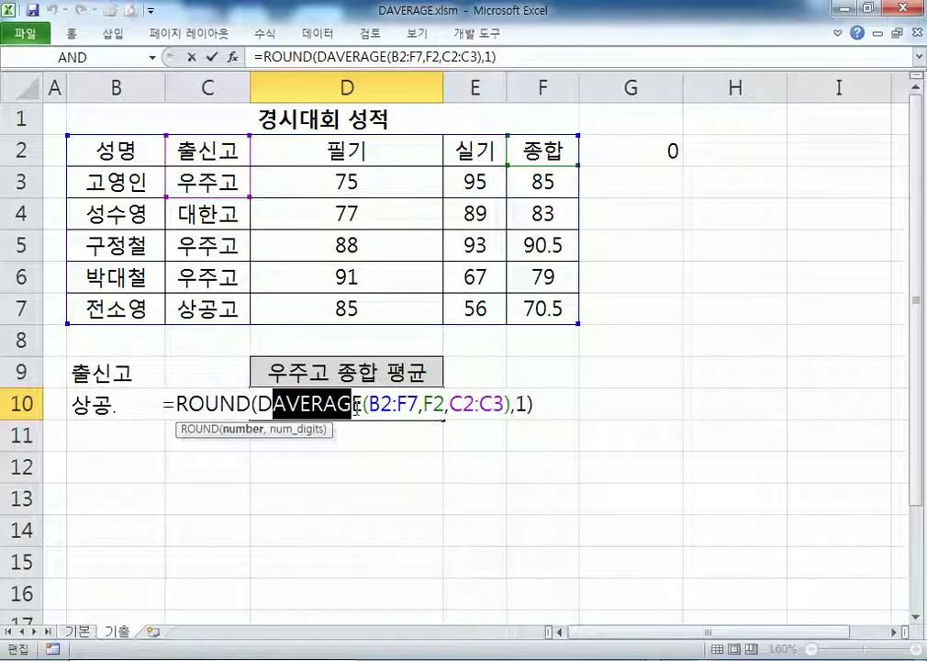
text(DC)
text(OUNT)
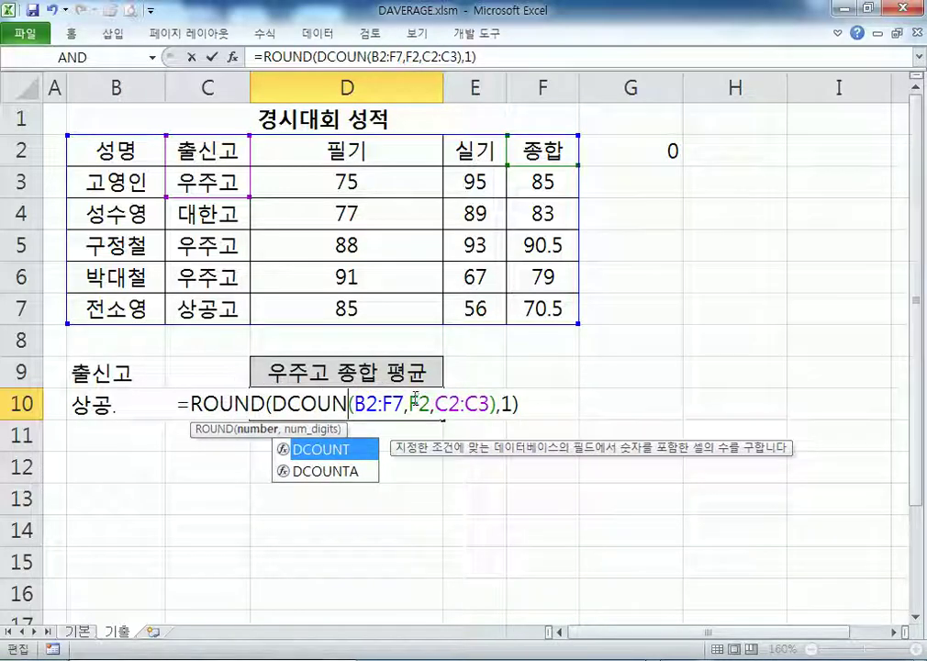